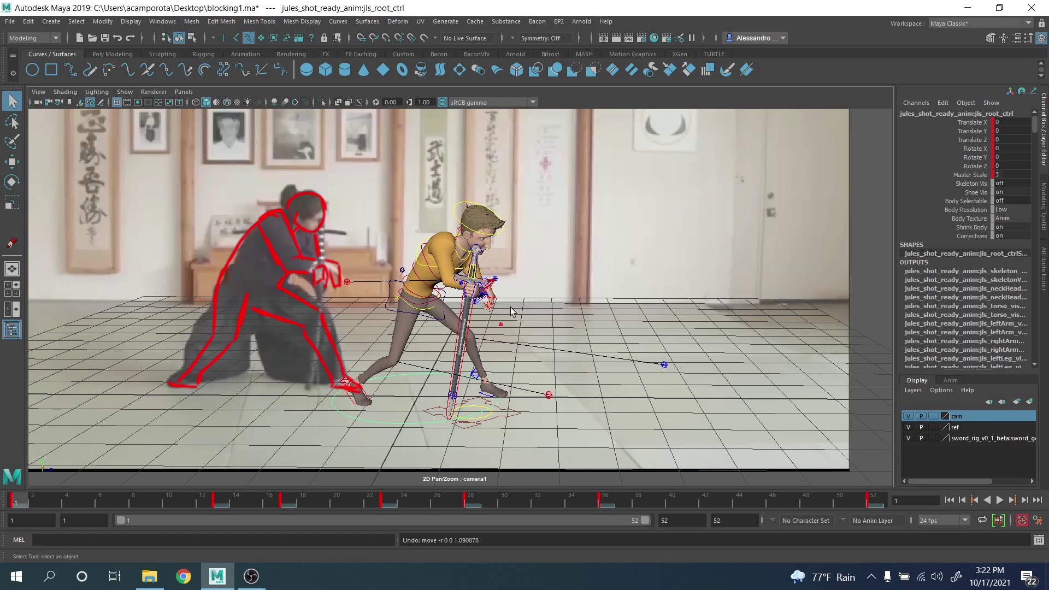
Step: At frame 13, move the character's COG control up and forward to Translate Y -0.151 and Translate Z 0.145
click(223, 499)
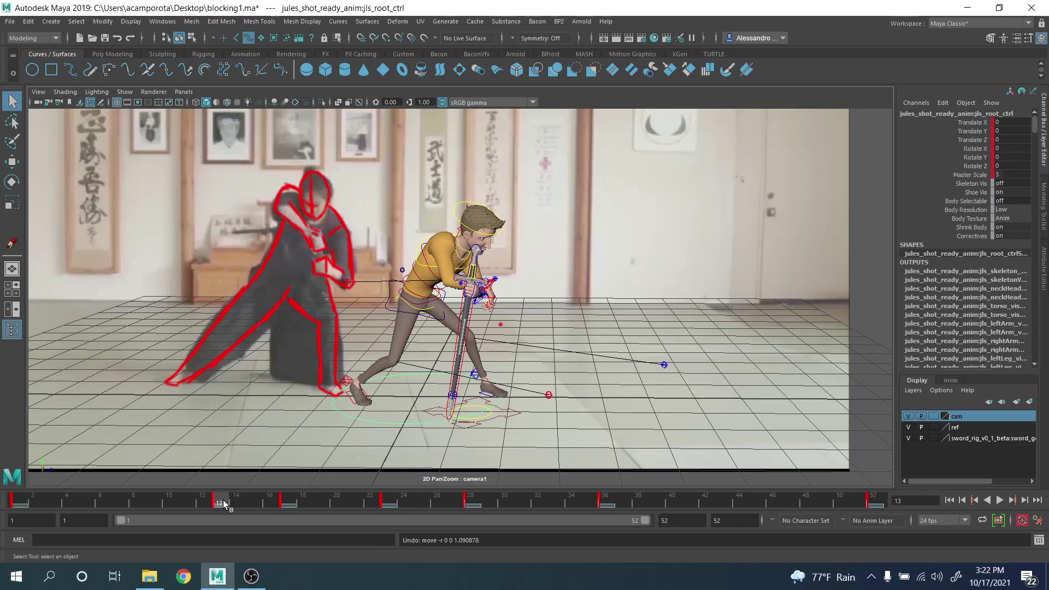
click(566, 287)
click(426, 320)
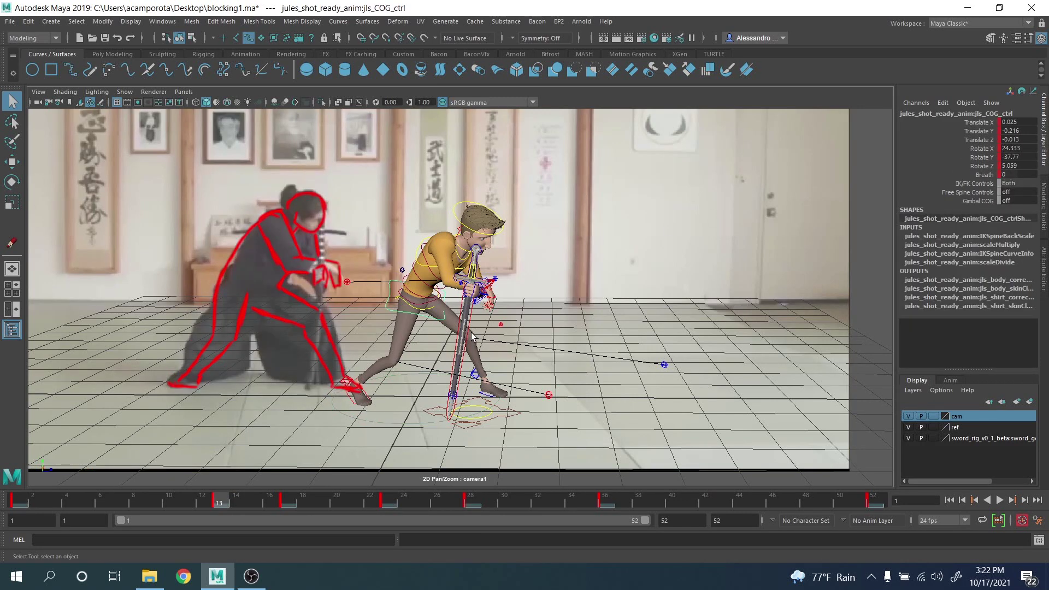
key(w)
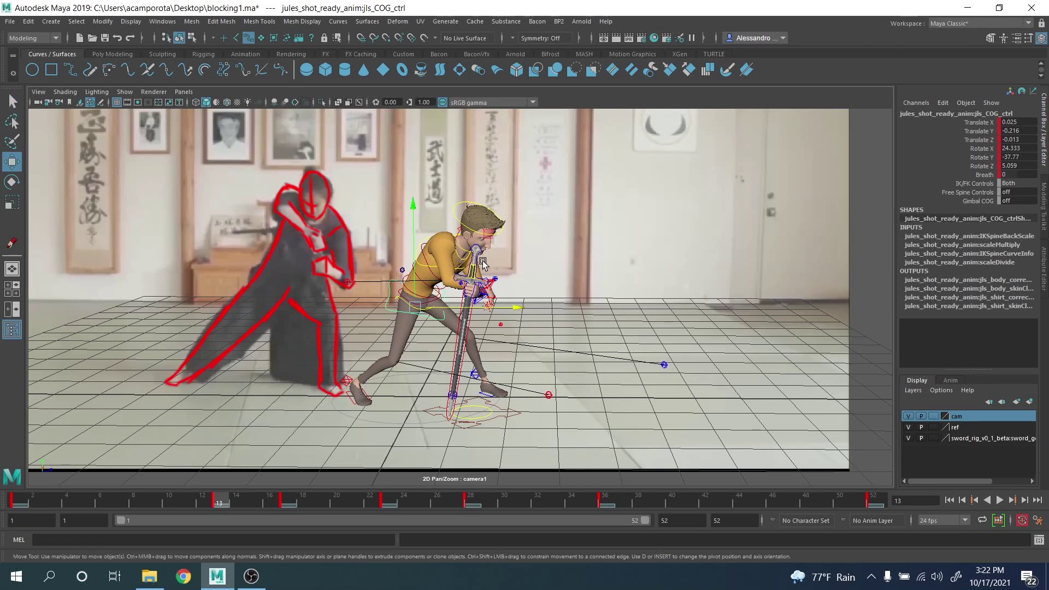
middle_drag(482, 263, 509, 226)
Step: Compare the body poses at frames 1 and 13 by flipping repeatedly between the two keys
key(period)
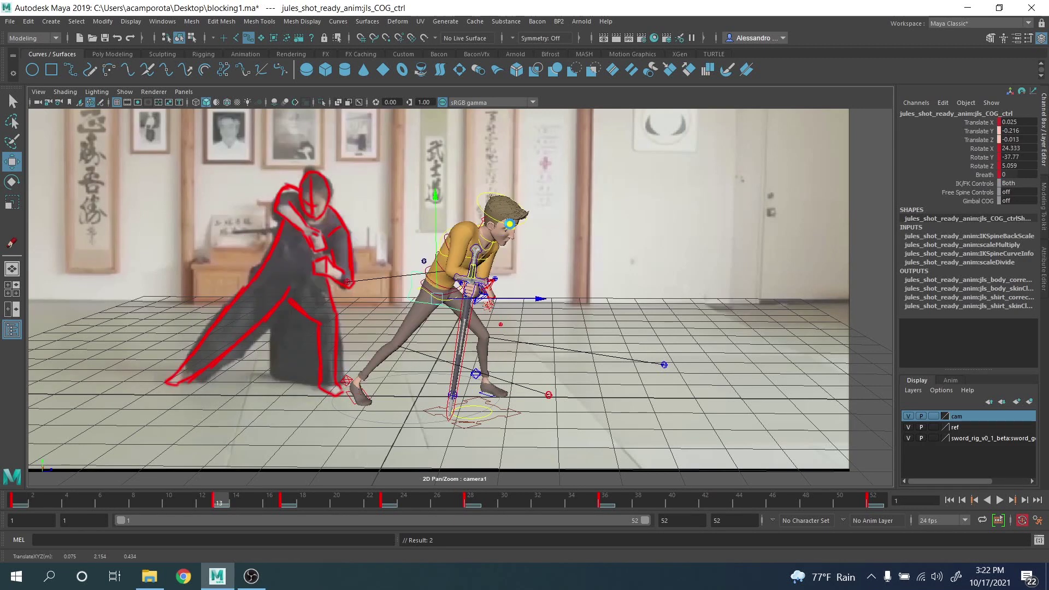
key(comma)
key(period)
key(comma)
key(period)
key(comma)
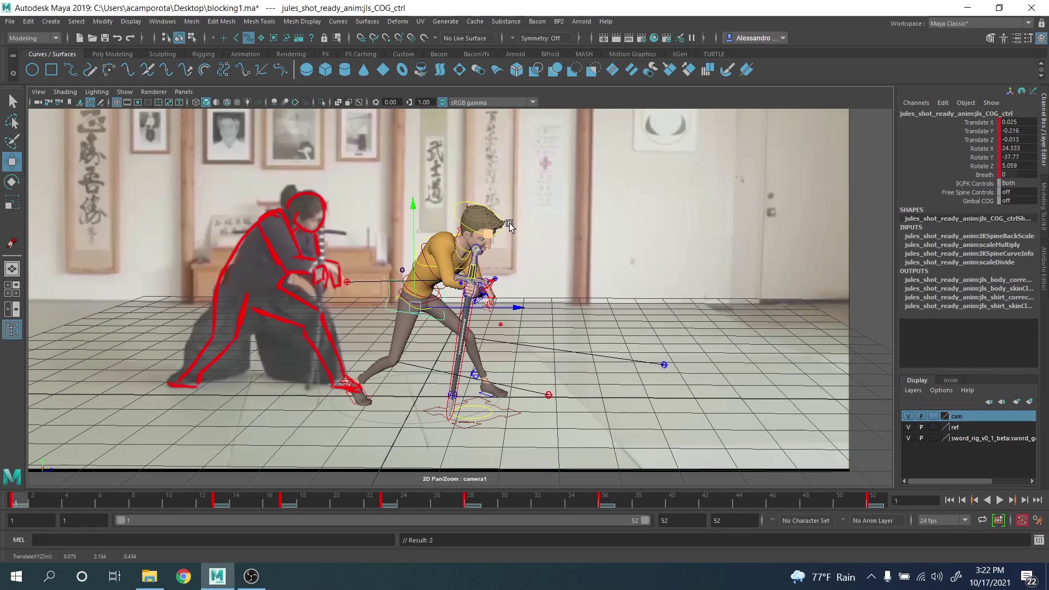
key(period)
key(comma)
key(period)
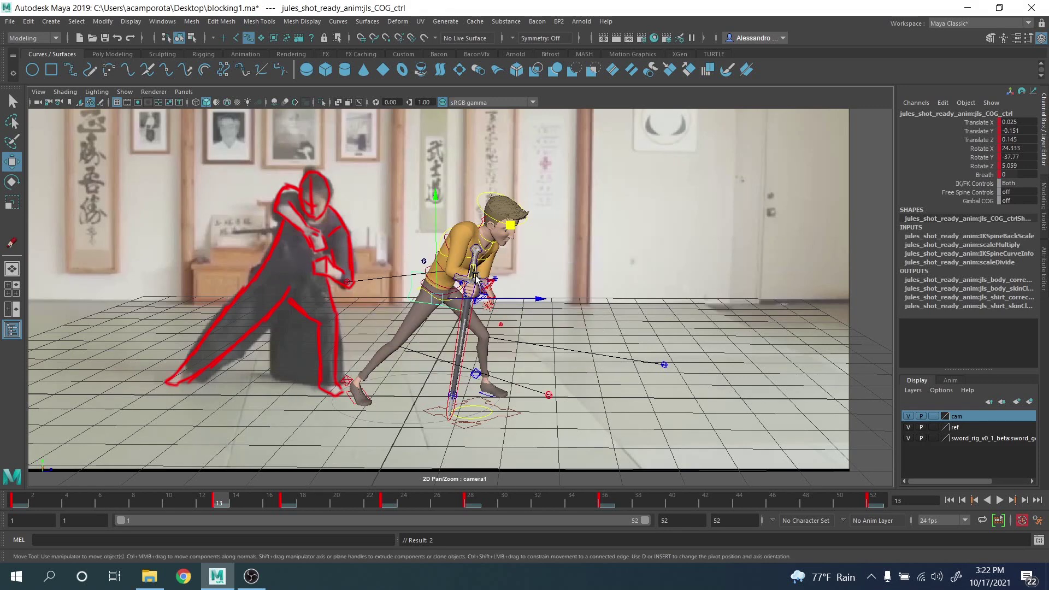
Step: Set a viewport to the persp camera, frame the COG control and show that view full size
key(space)
click(184, 92)
mouse_move(213, 103)
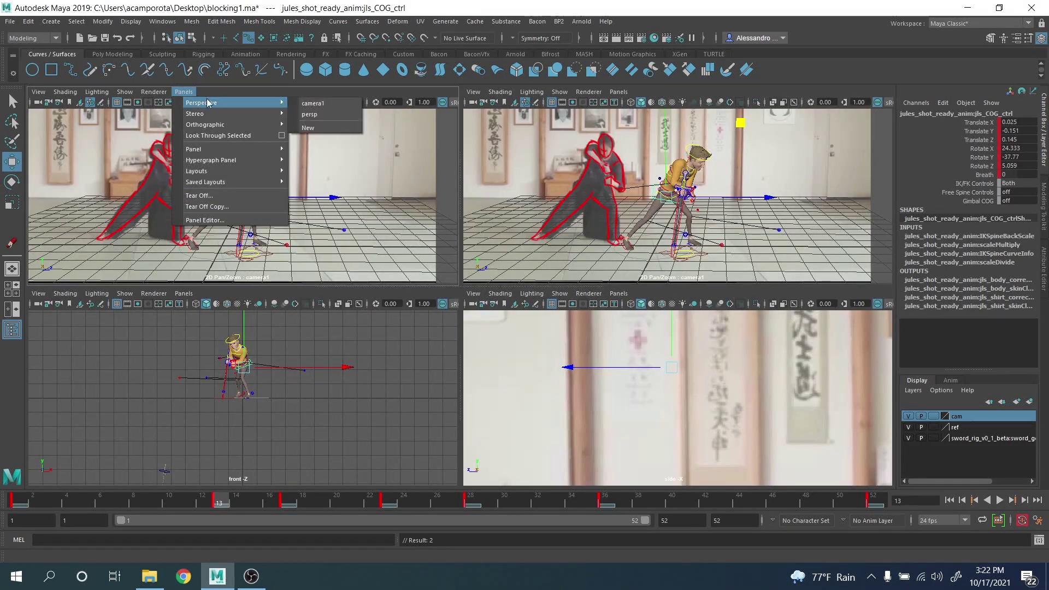
click(319, 113)
key(f)
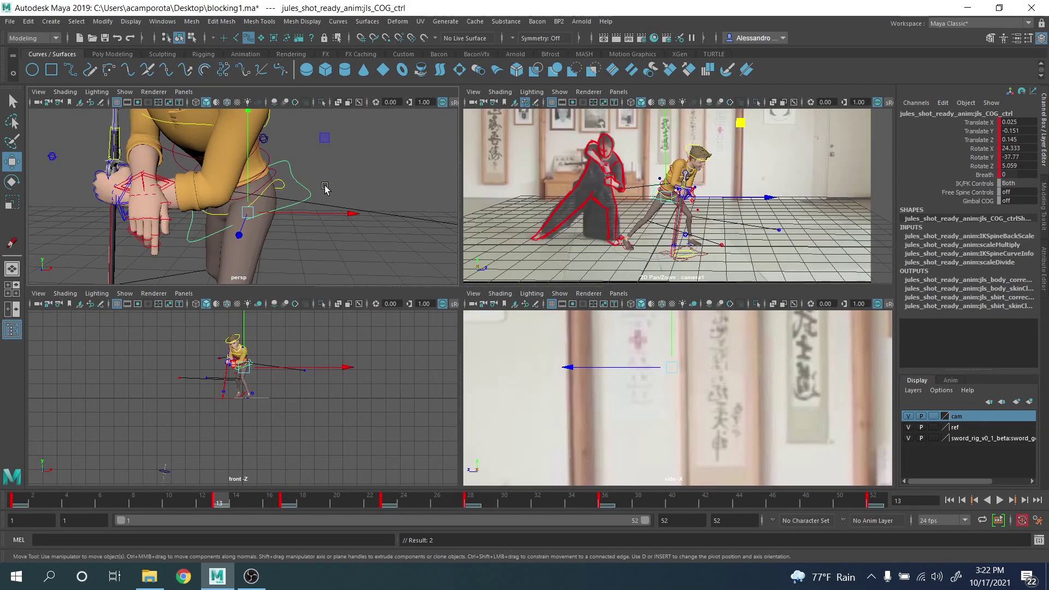
key(space)
Step: Rotate the right foot IK control to Rotate Y -92.723 at frame 13
alt+middle_drag(396, 220, 398, 148)
alt+drag(398, 149, 393, 229)
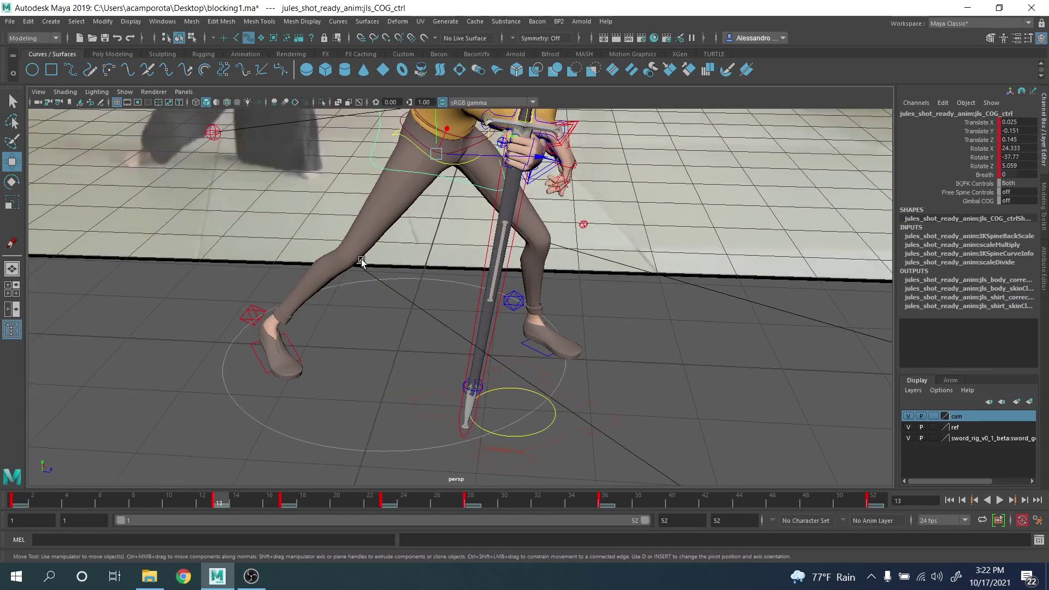
alt+middle_drag(393, 229, 483, 247)
click(349, 281)
key(e)
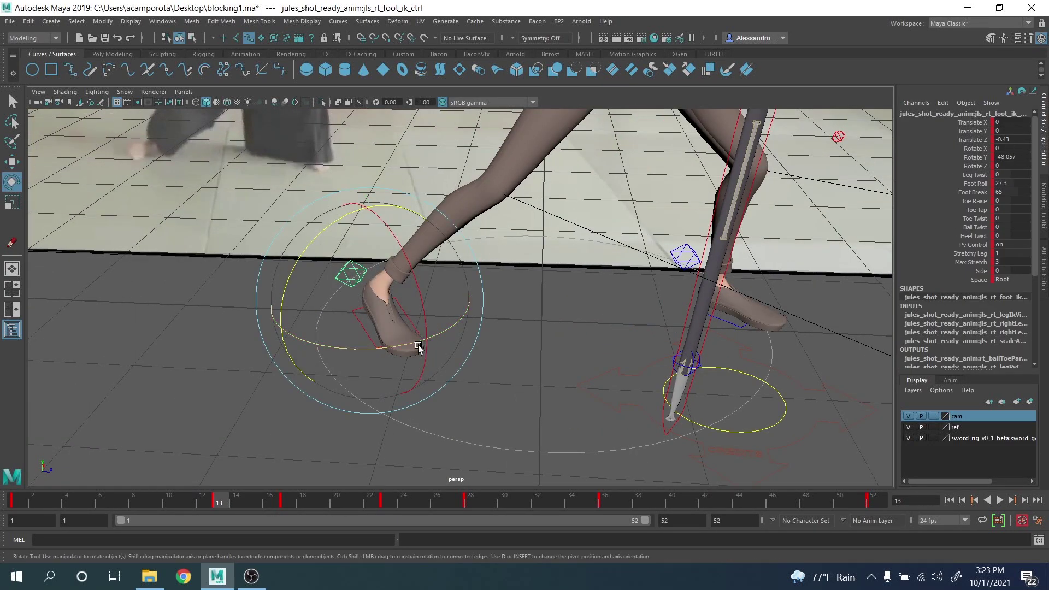
drag(417, 346, 375, 362)
Step: Move the right foot IK control across the floor to Translate X 0.035 and Translate Z -0.327 at frame 13
key(w)
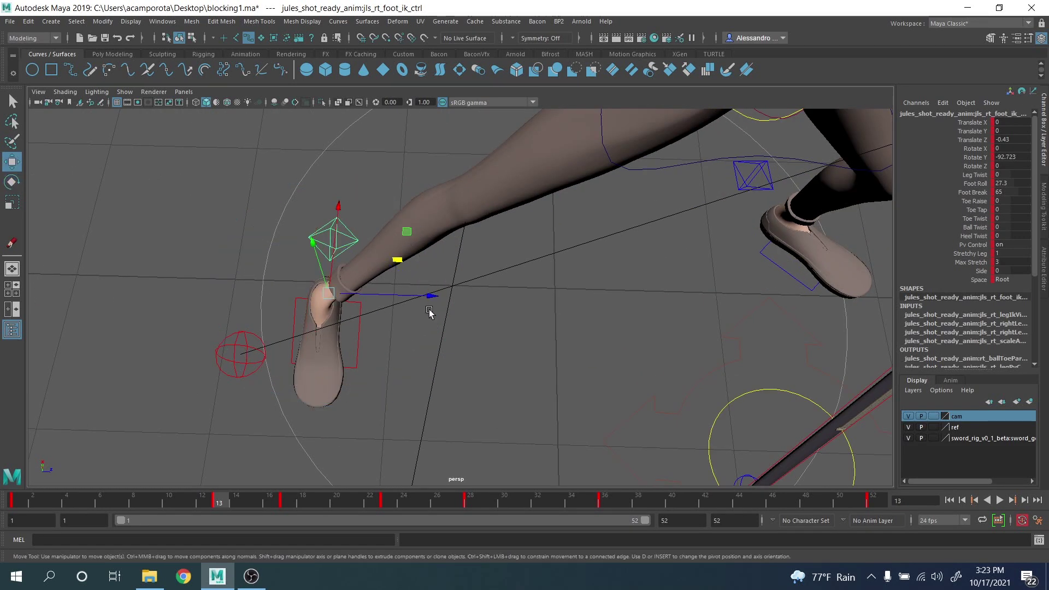
key(ctrl+z)
key(shift+z)
drag(407, 232, 463, 207)
middle_drag(463, 207, 451, 254)
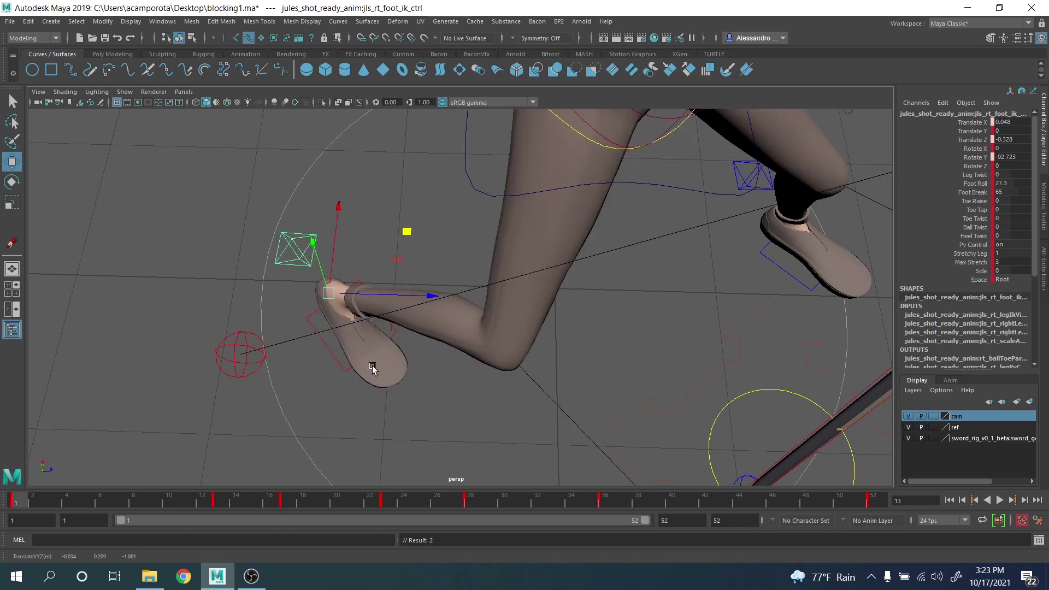
key(period)
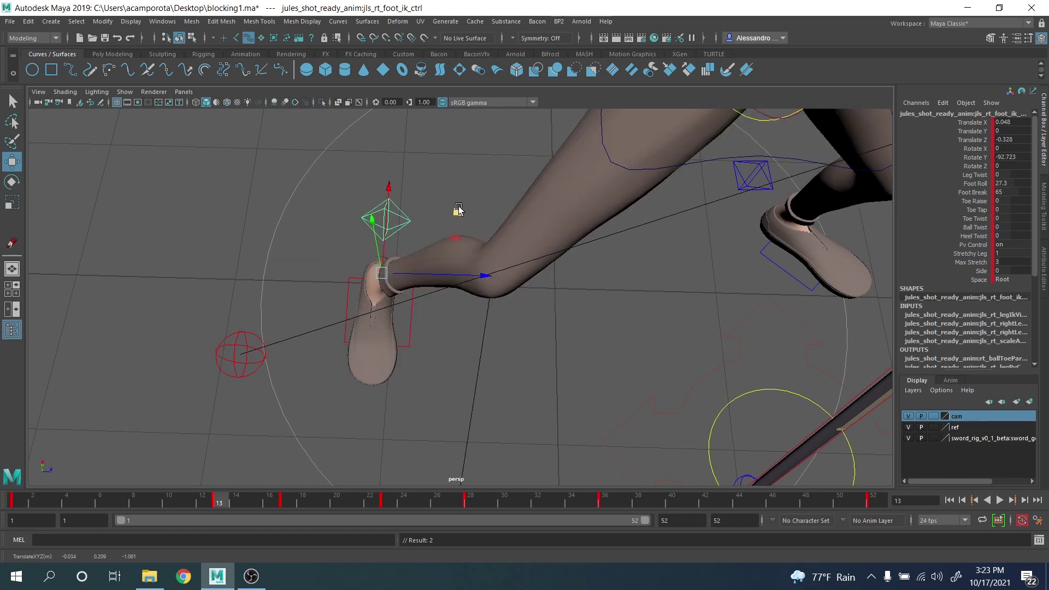
middle_drag(458, 209, 457, 218)
scroll(473, 249, down, 2)
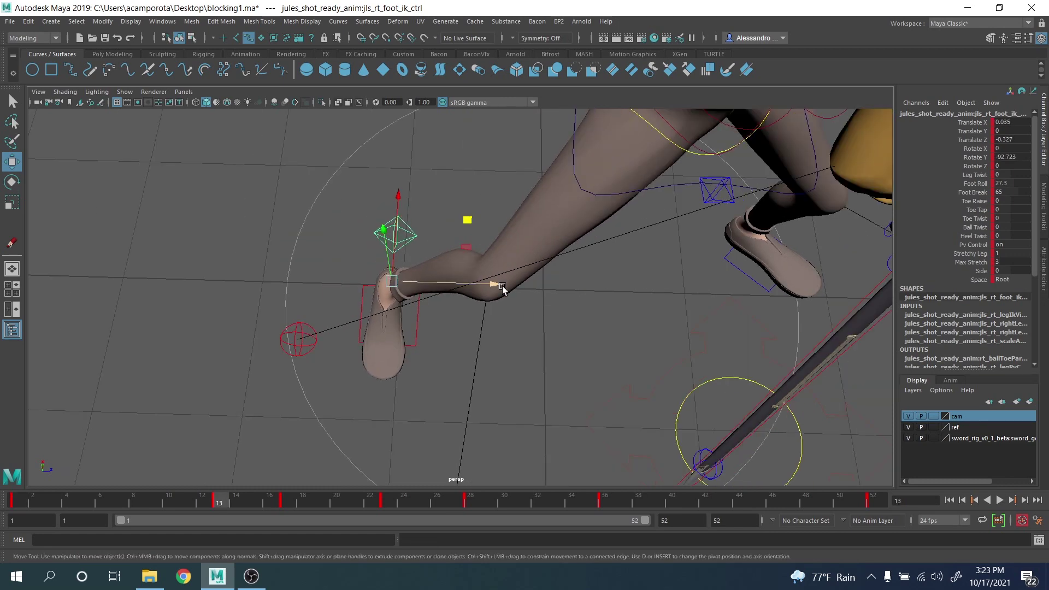
Step: Shift the COG control to Translate X 0.076 and Translate Z 0.168, checking the pose in the camera1 view
alt+drag(519, 322, 351, 227)
scroll(385, 262, down, 4)
click(386, 193)
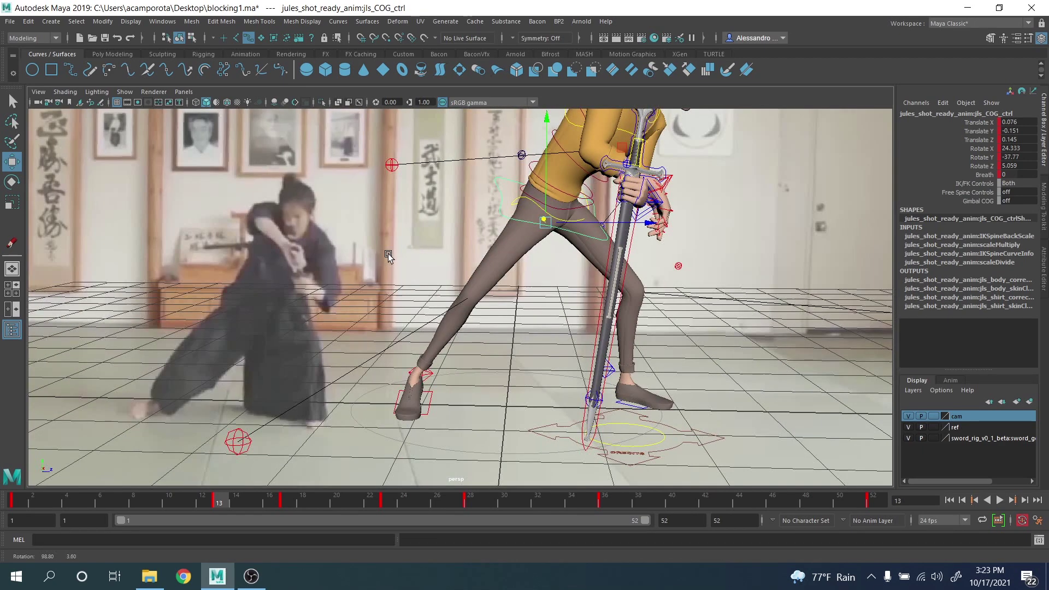
key(space)
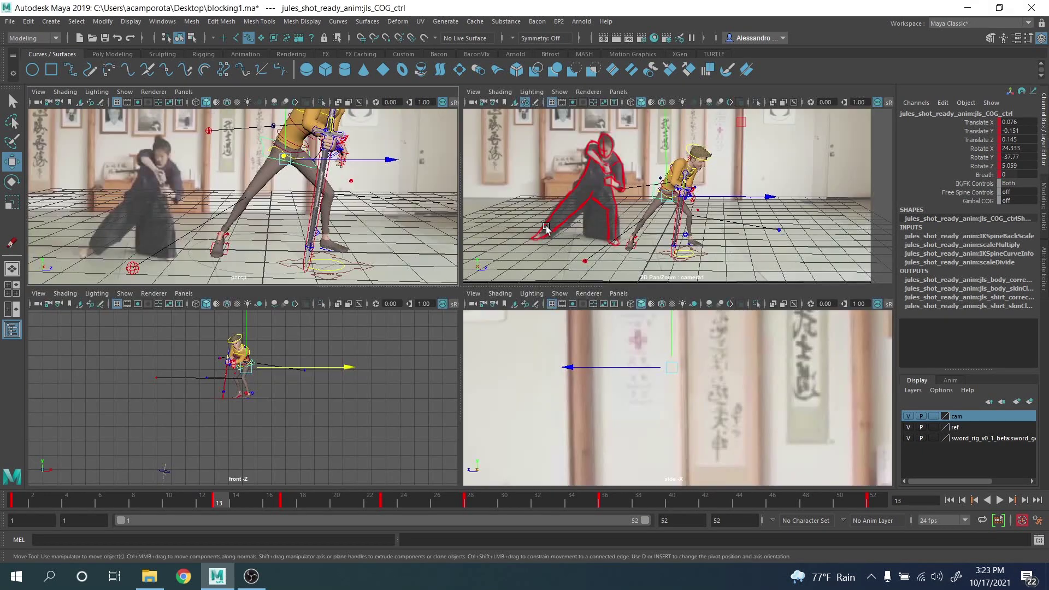
key(space)
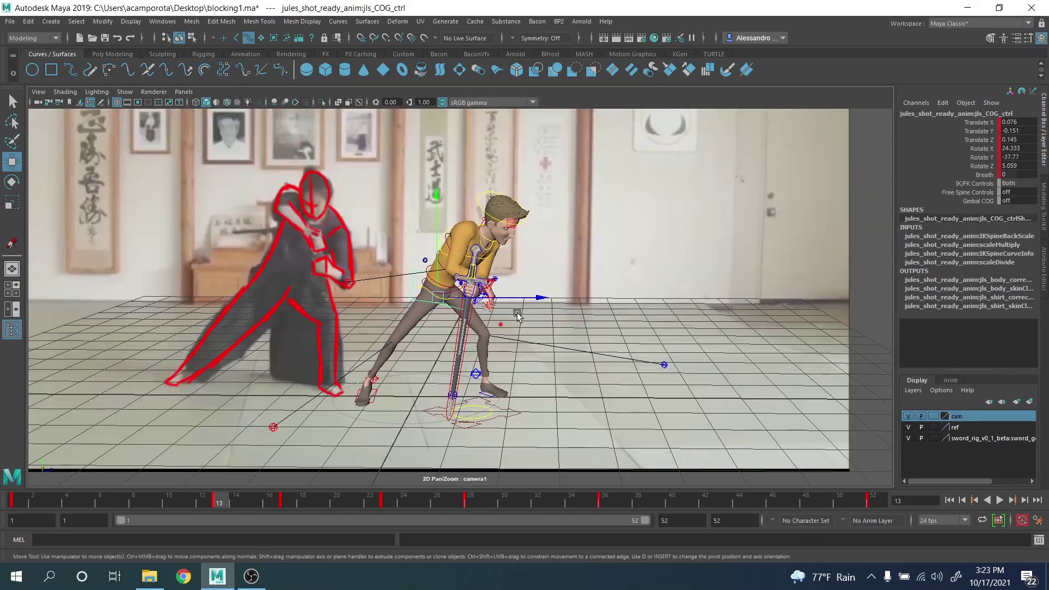
Step: Move the right knee pole vector control toward the right foot to adjust where the knee points
key(q)
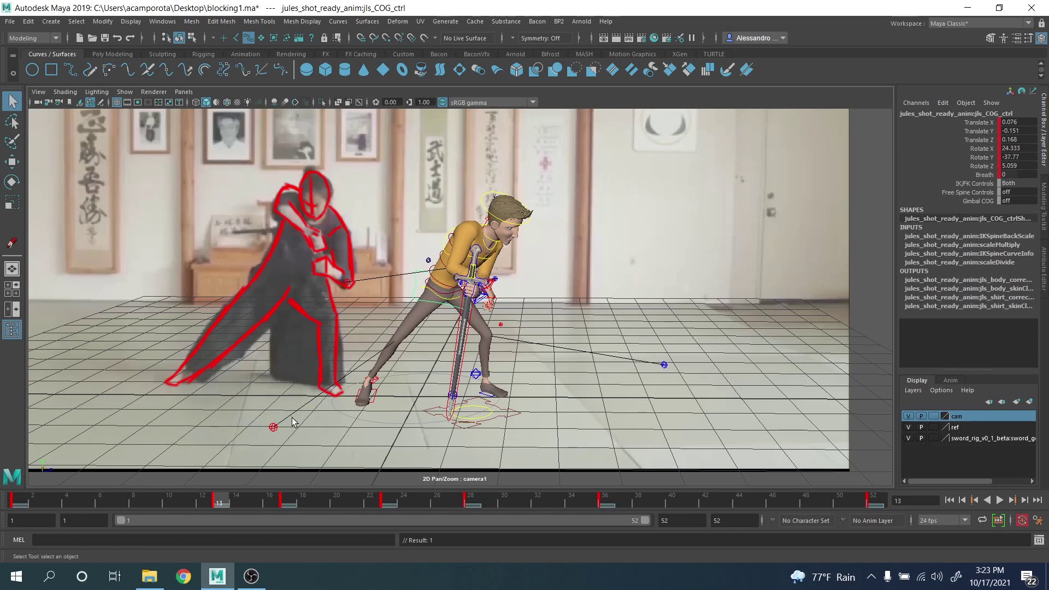
click(267, 429)
click(272, 428)
key(w)
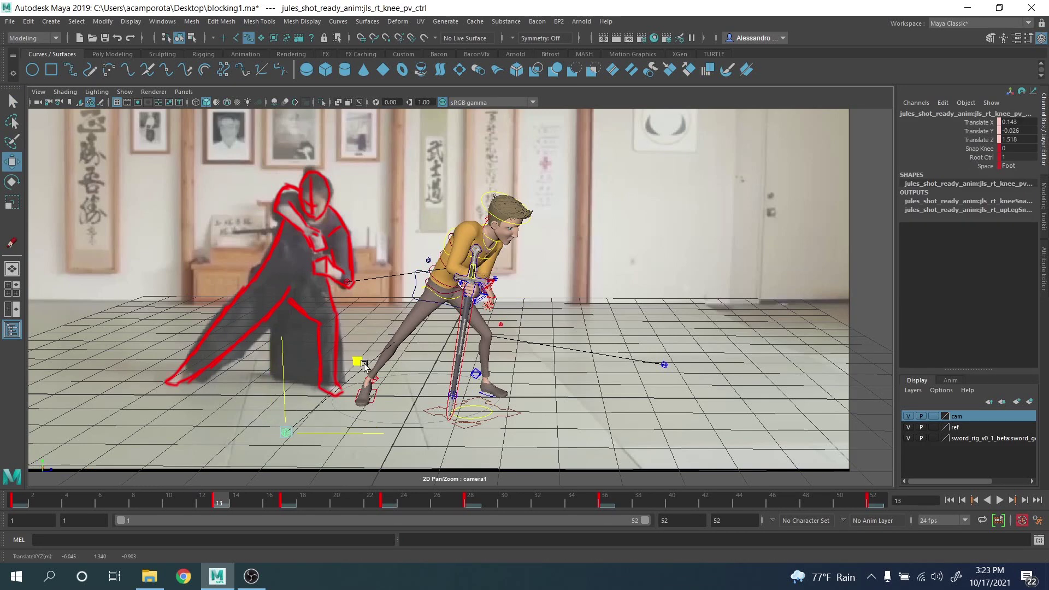
Step: Tilt the right foot IK control to Rotate Z -26.174 at frame 13
key(q)
click(376, 384)
key(e)
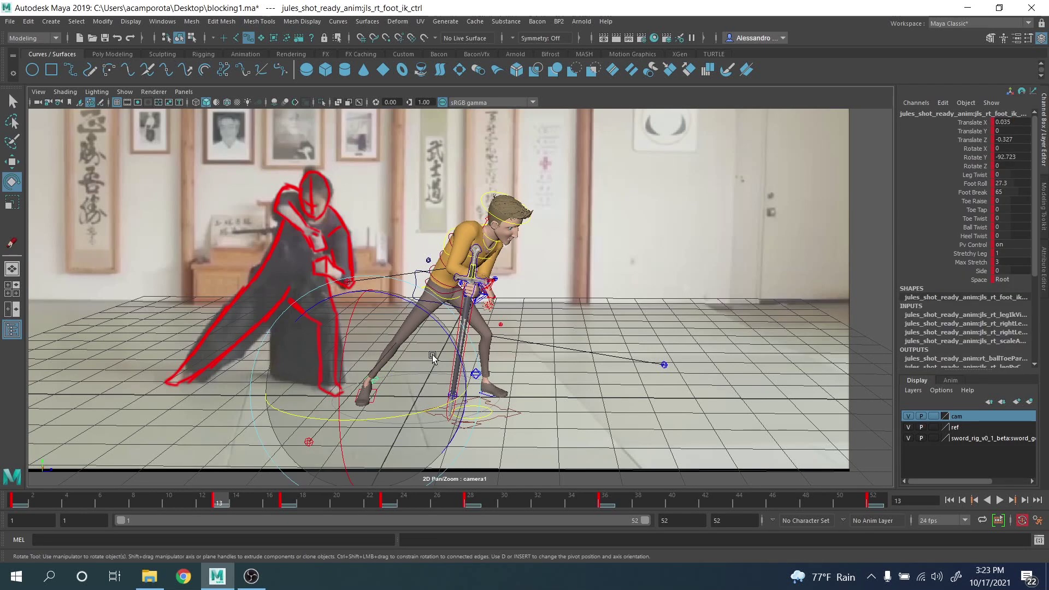
drag(440, 331, 463, 363)
Step: Compare the right foot's placement at frames 1 and 13 in the perspective view
key(w)
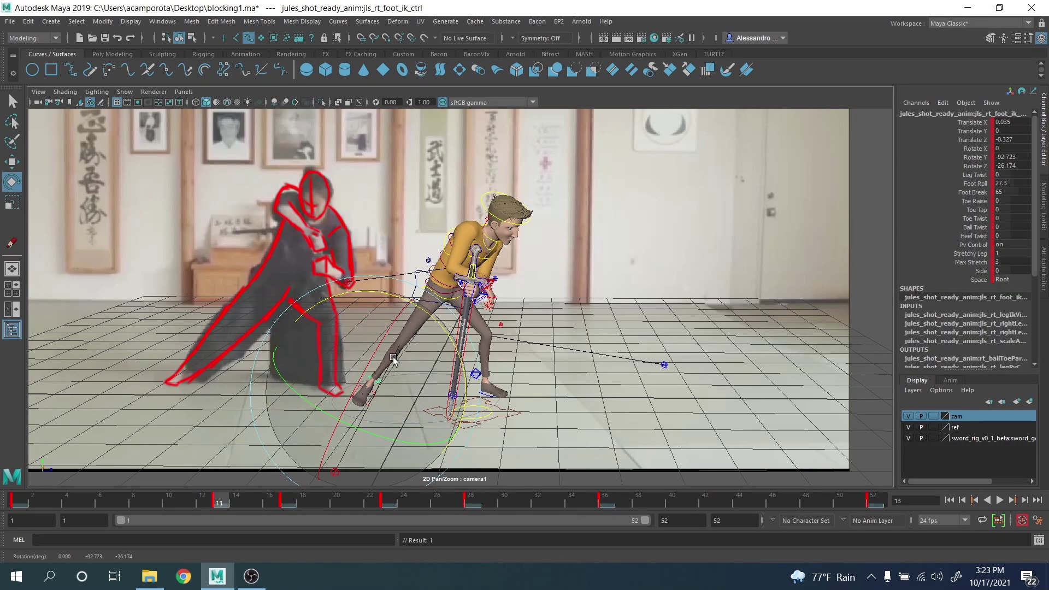
key(space)
key(space)
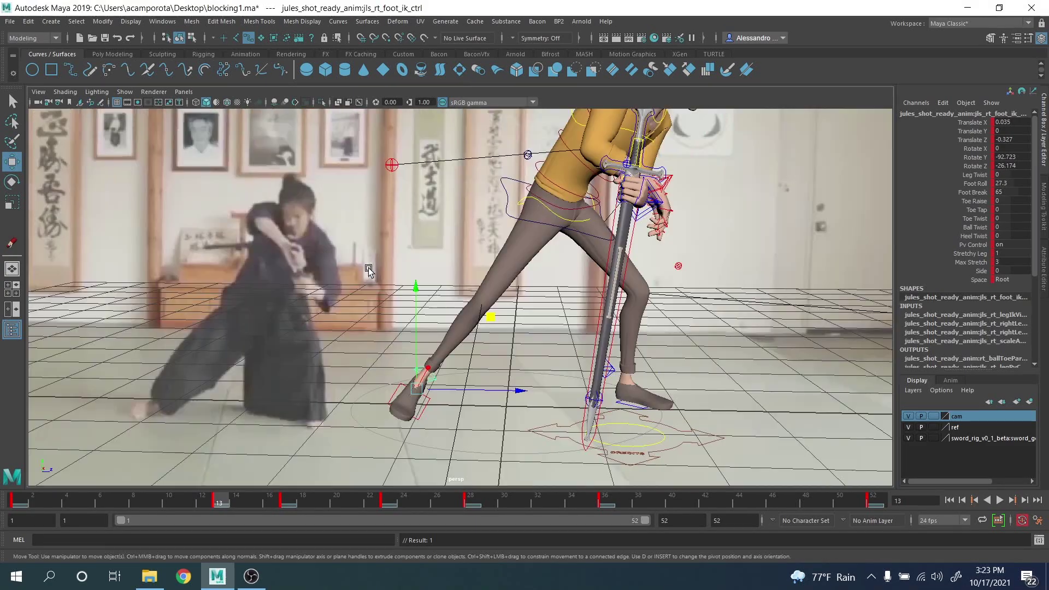
alt+drag(441, 316, 510, 235)
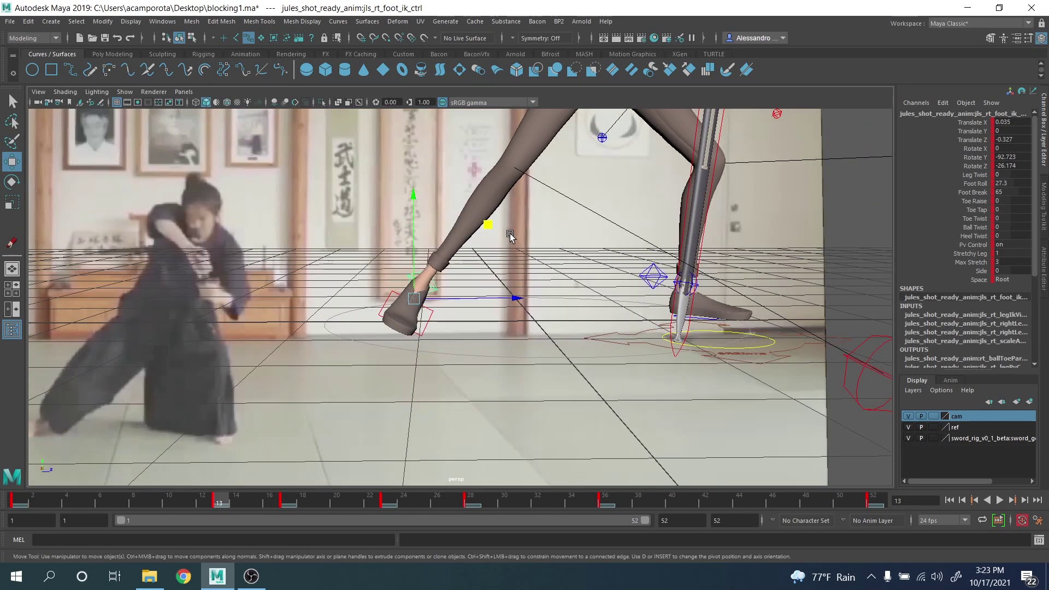
key(comma)
key(period)
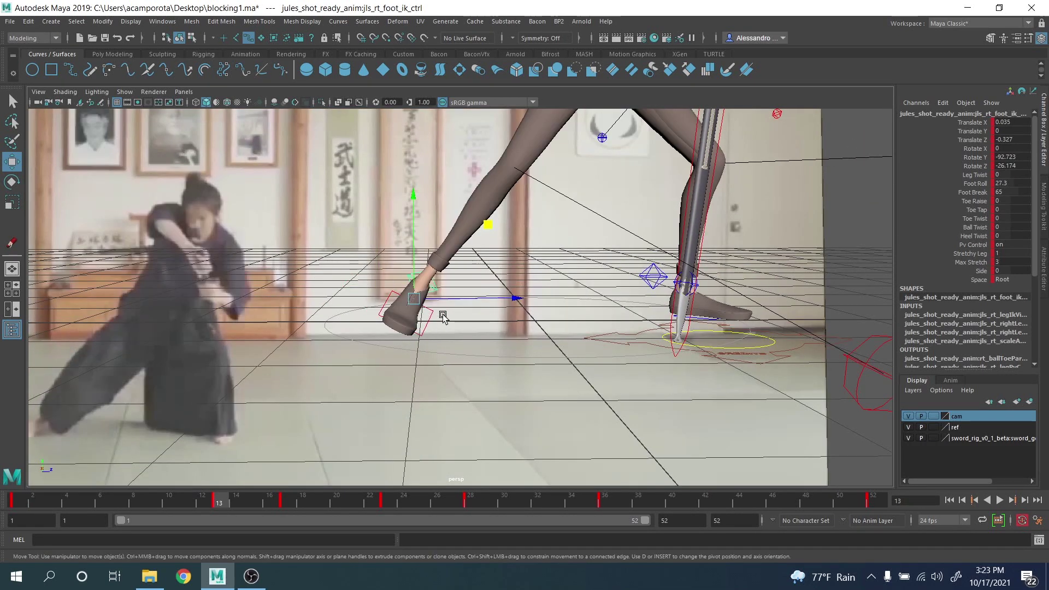
alt+drag(442, 317, 501, 289)
Step: At frame 1, slide the right foot IK control back to Translate Z -0.464 and compare it with frame 13
click(504, 301)
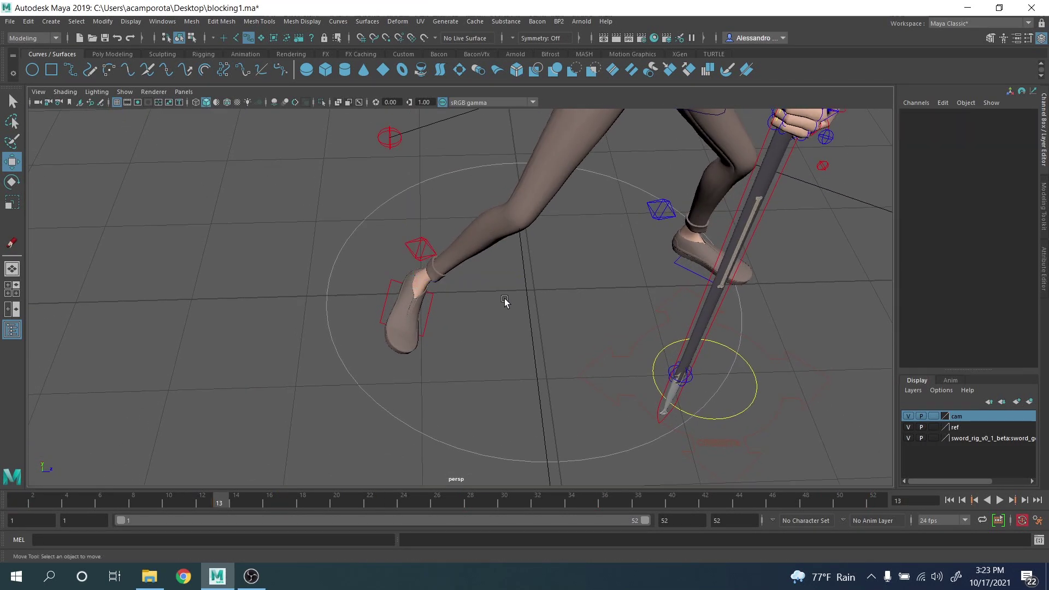
click(431, 255)
key(alt+shift+v)
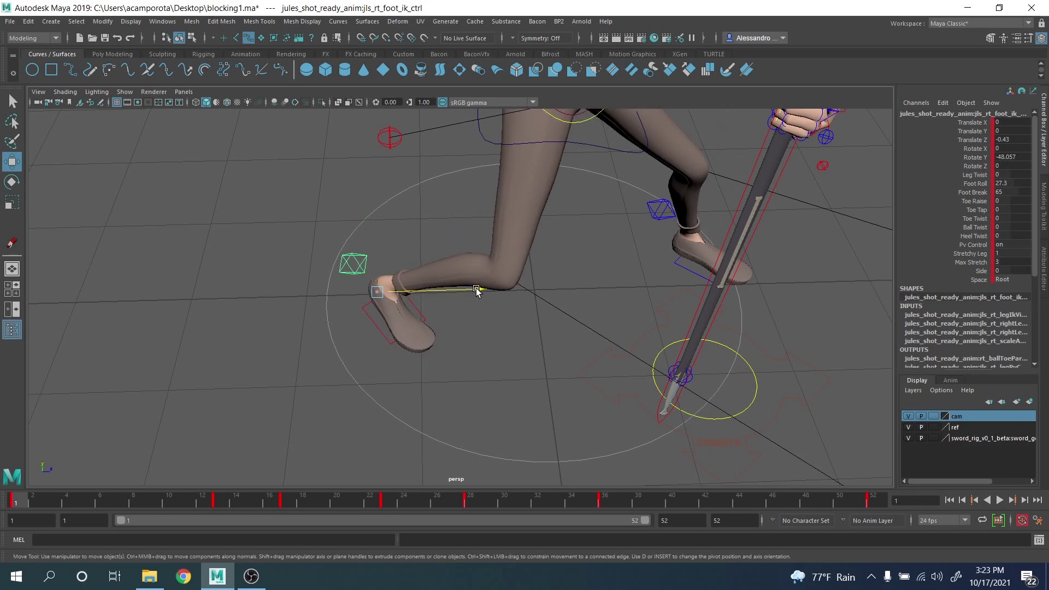
drag(476, 288, 464, 288)
key(period)
key(comma)
key(period)
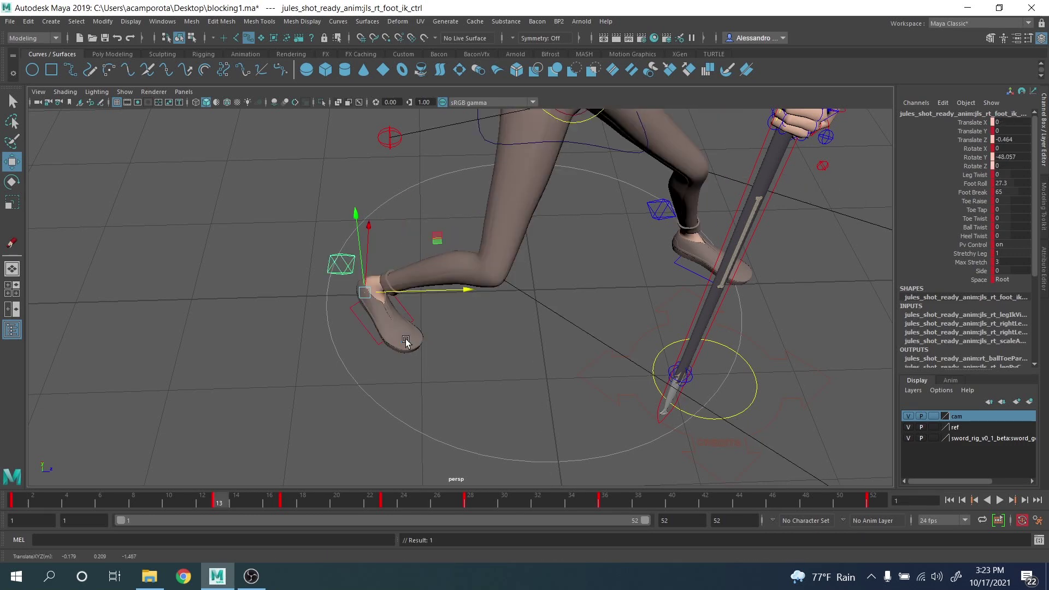
Step: At frame 13, reset the translation and rotation of the spine controls and the IK hip control to 0
key(space)
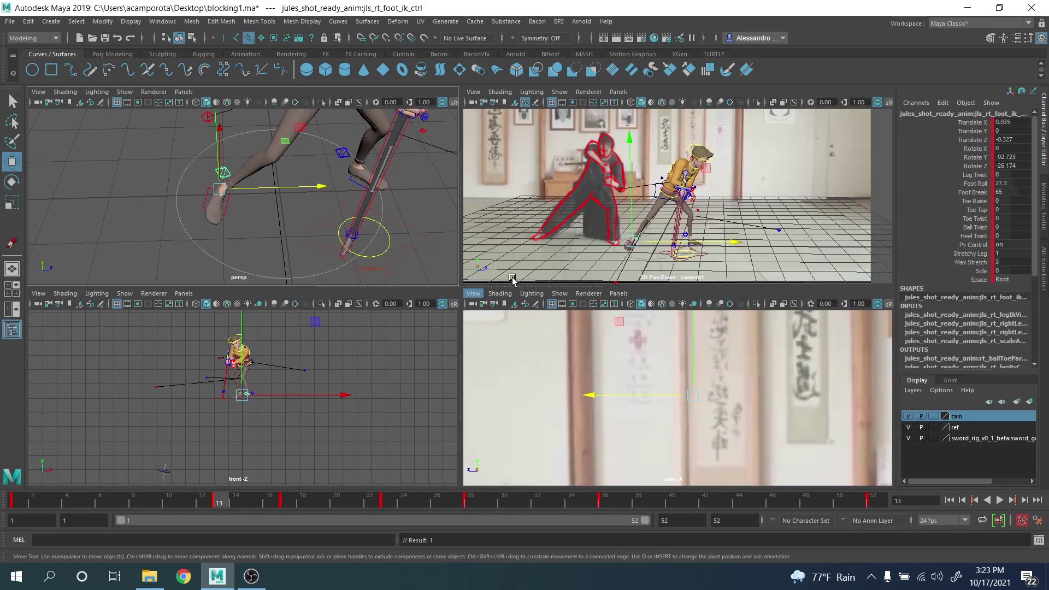
key(space)
alt+drag(527, 194, 431, 384)
key(q)
alt+middle_drag(501, 195, 460, 251)
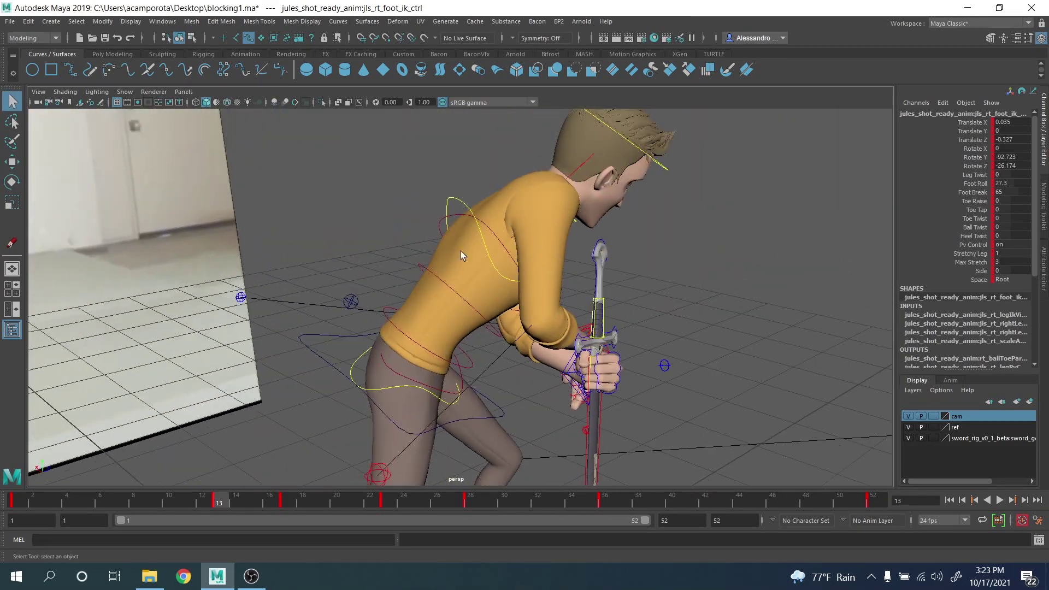
drag(460, 222, 461, 223)
shift+click(427, 270)
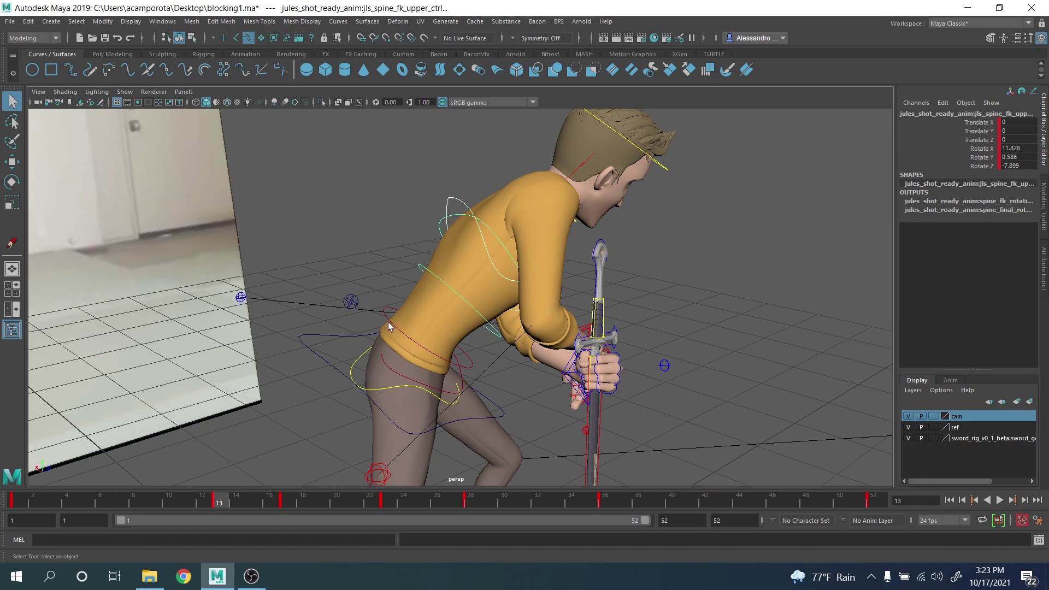
shift+click(389, 320)
shift+click(379, 389)
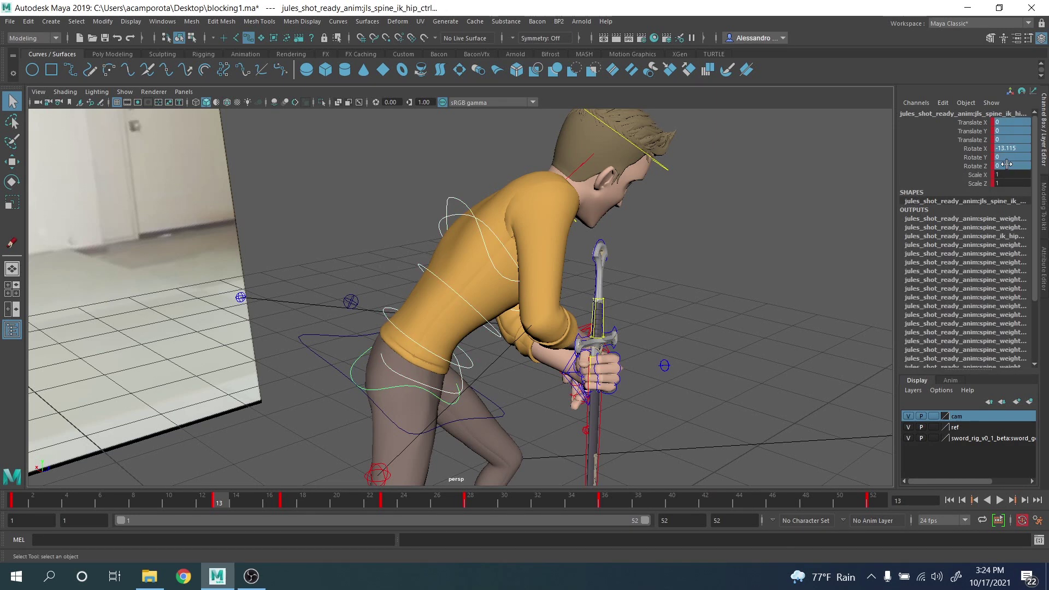
key(Return)
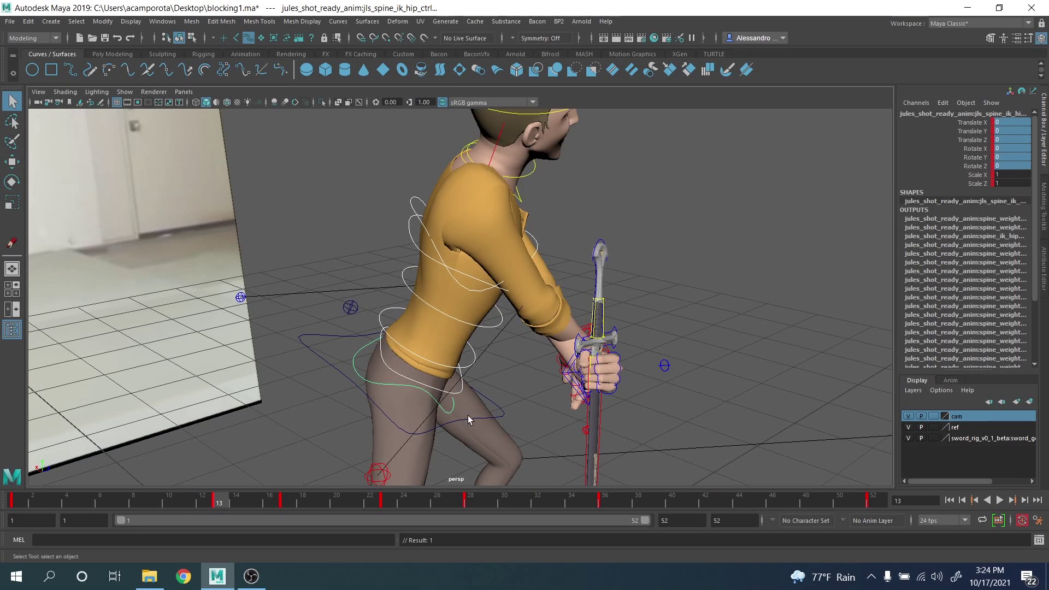
Step: Rotate the COG control to X 17.871, Y -53.071, Z -21.586 and raise it to Translate Y -0.111 in the camera1 view
click(497, 418)
key(space)
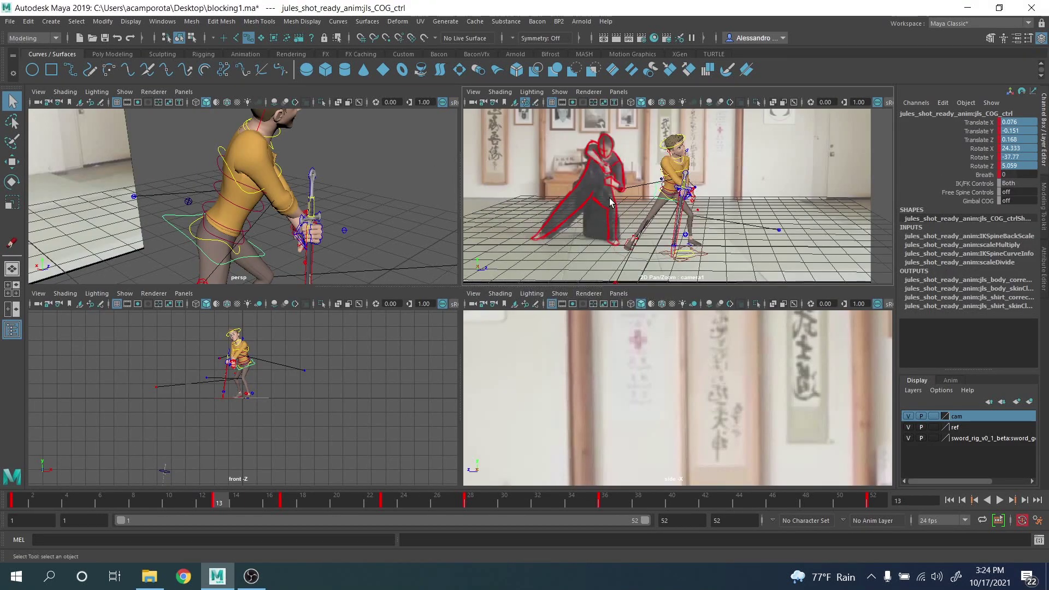
key(space)
key(e)
drag(407, 244, 443, 228)
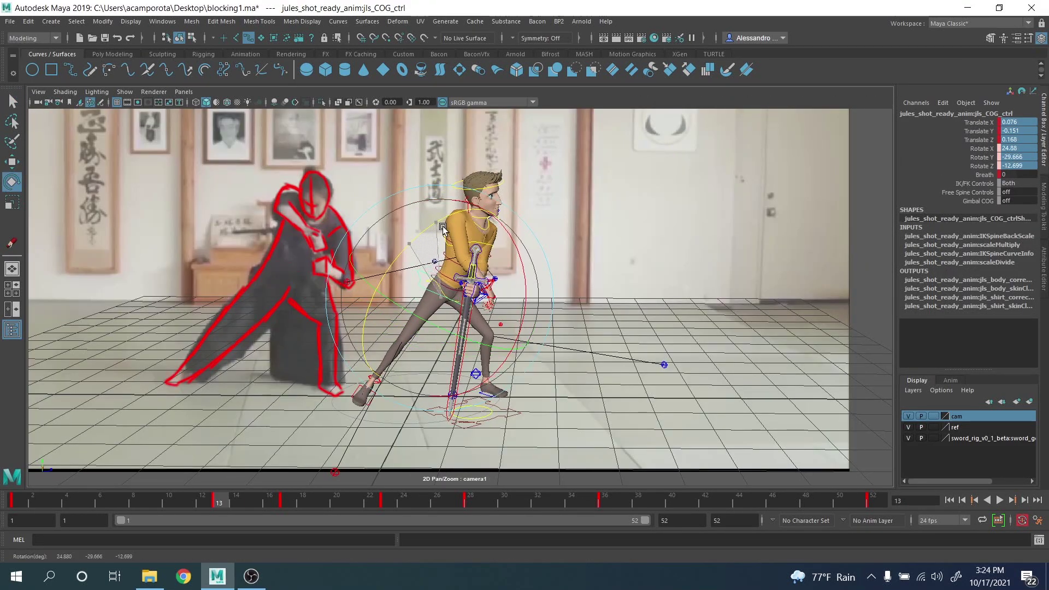
drag(465, 319, 413, 285)
key(w)
drag(460, 258, 472, 256)
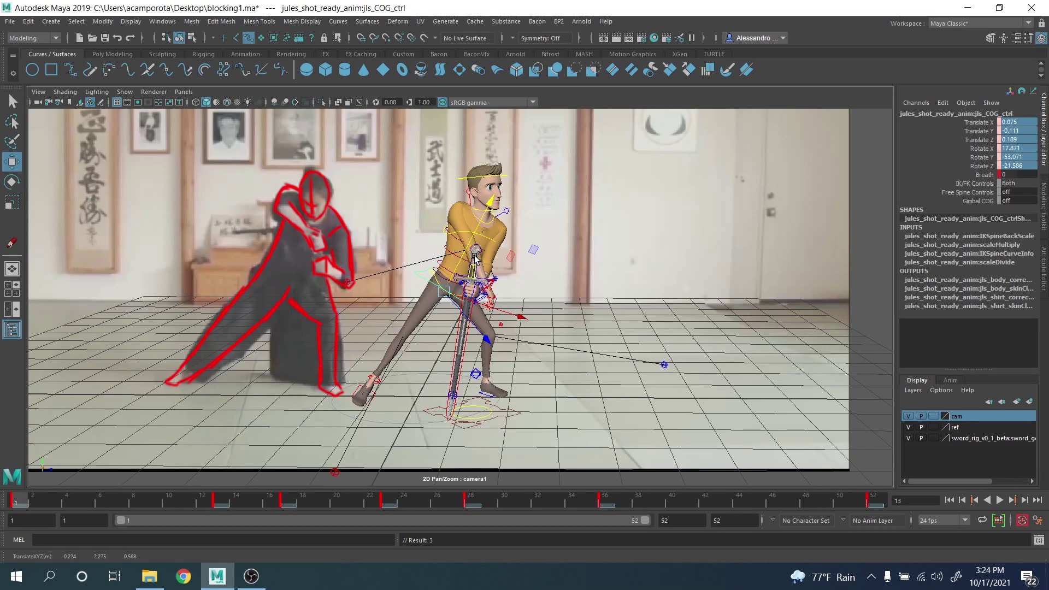
Step: Compare frames 1 and 13, and lower the COG control to Translate Y -0.128 at frame 13
key(period)
key(comma)
key(period)
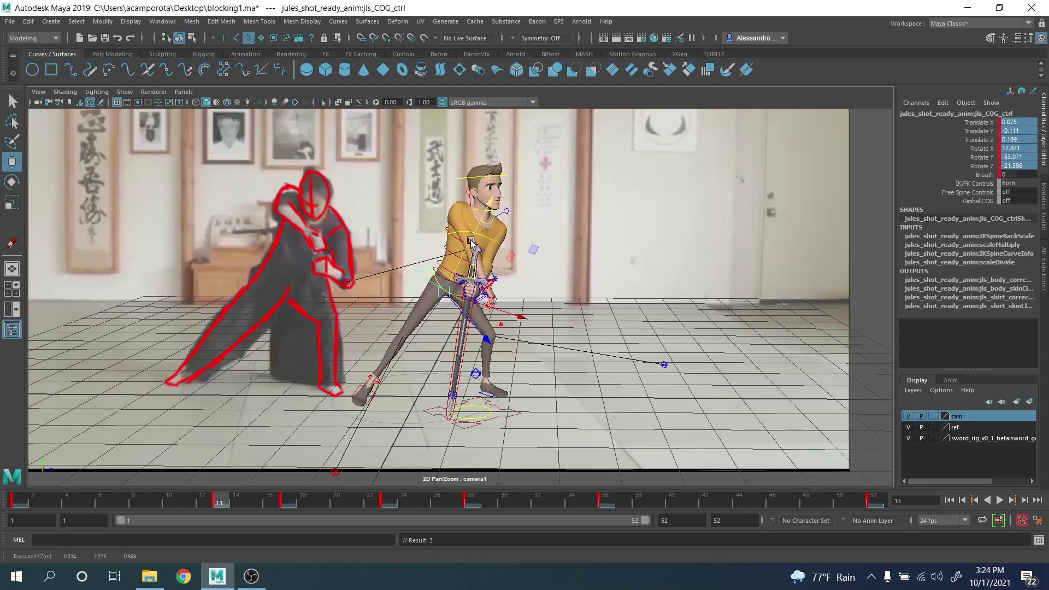
drag(471, 241, 470, 244)
Step: At frame 1, raise the COG control vertically to Translate Y -0.204 and compare the pose with frame 13
key(alt+shift+v)
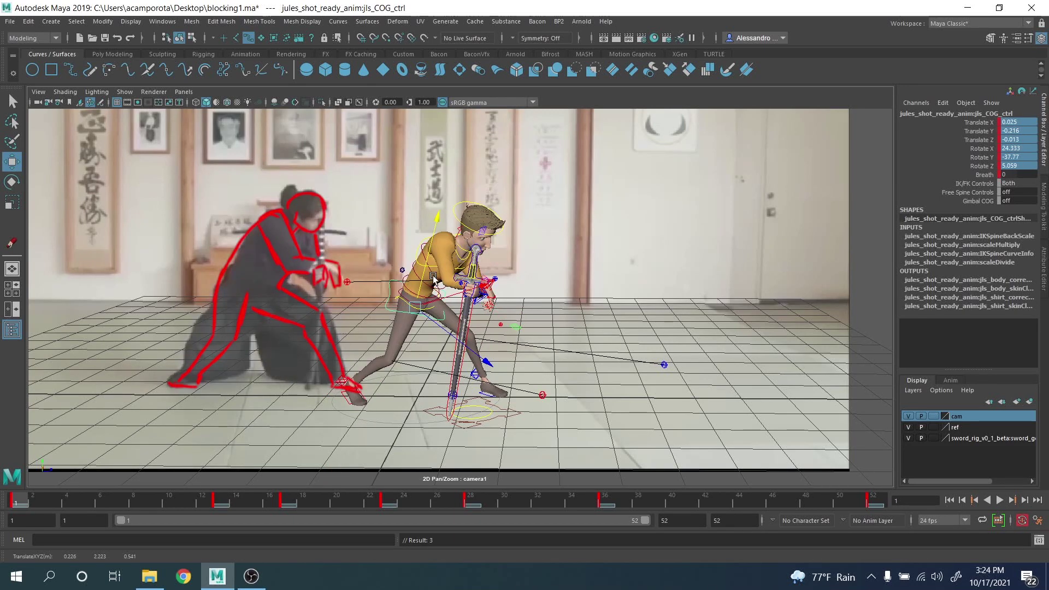
ctrl+shift+right_drag(424, 299, 396, 299)
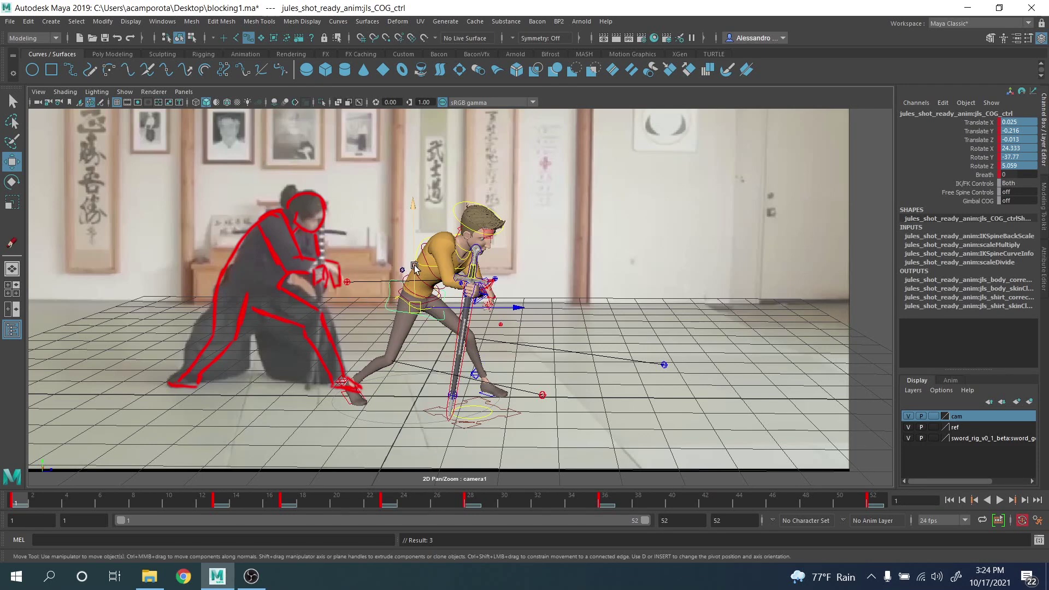
drag(414, 267, 415, 265)
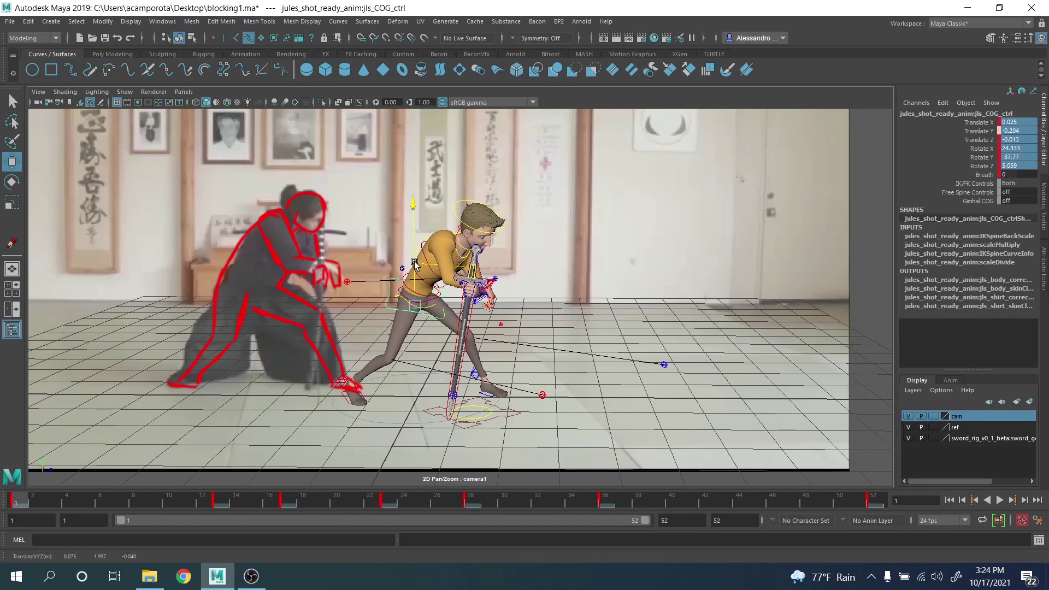
key(period)
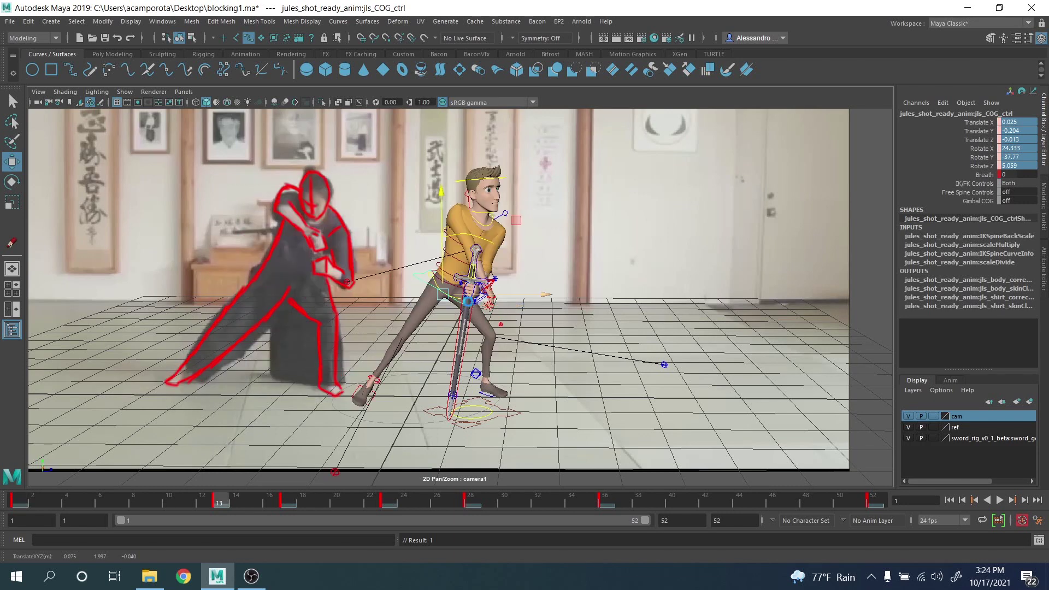
key(comma)
key(period)
key(comma)
key(period)
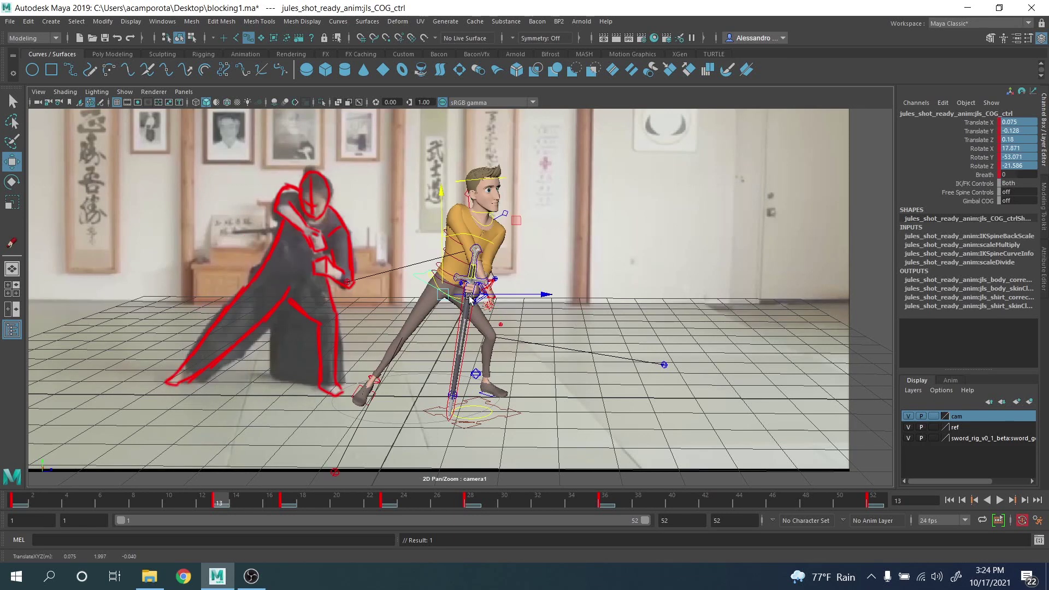
key(comma)
key(period)
key(comma)
key(period)
Step: At frame 13, turn the left foot IK control to Rotate Y -47.049 and compare it with frame 1
click(476, 374)
key(e)
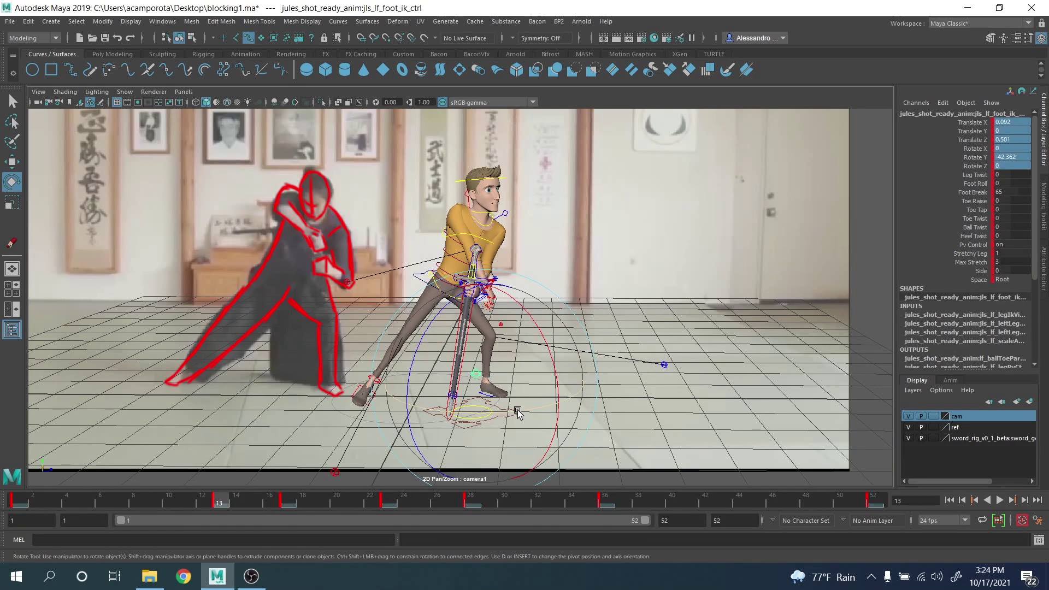
drag(518, 415, 507, 415)
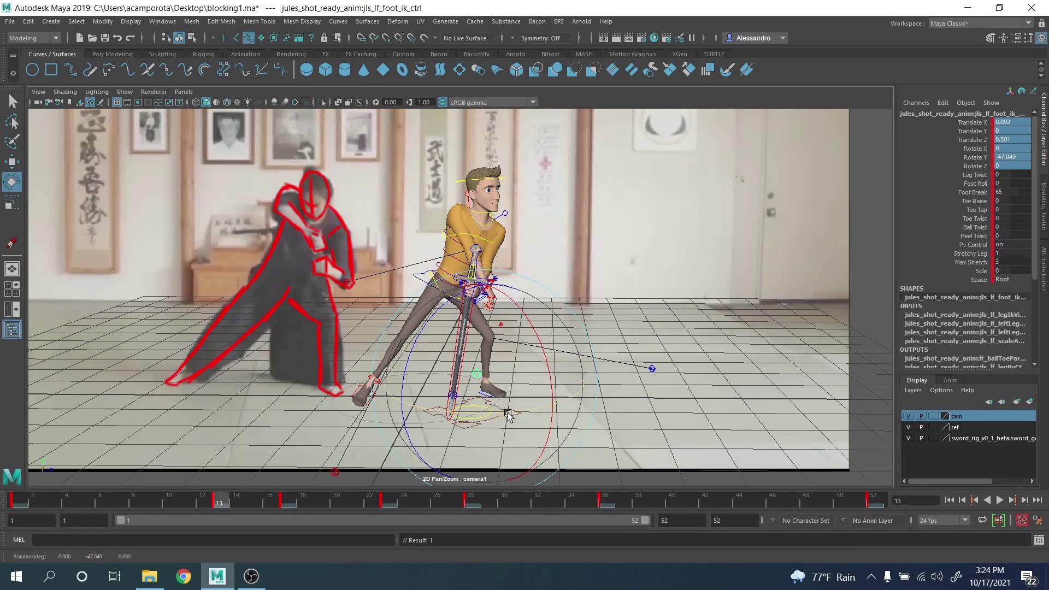
key(comma)
key(period)
key(comma)
key(period)
key(comma)
key(period)
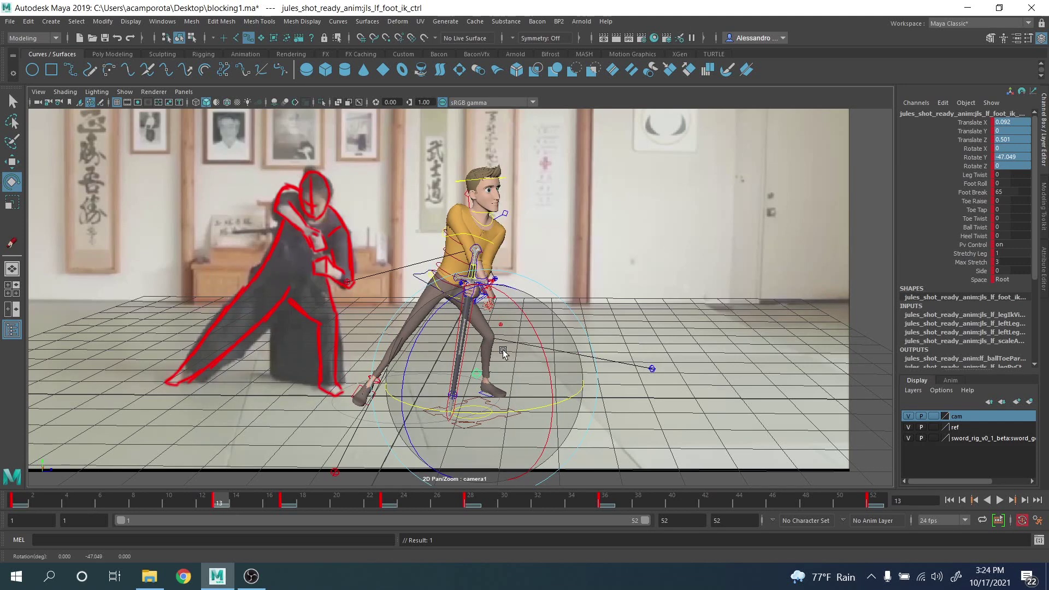
Step: Check the hands against the reference and move the left arm IK control to Translate X -0.949, Y -0.554, Z 0.573 at frame 13
key(q)
click(483, 304)
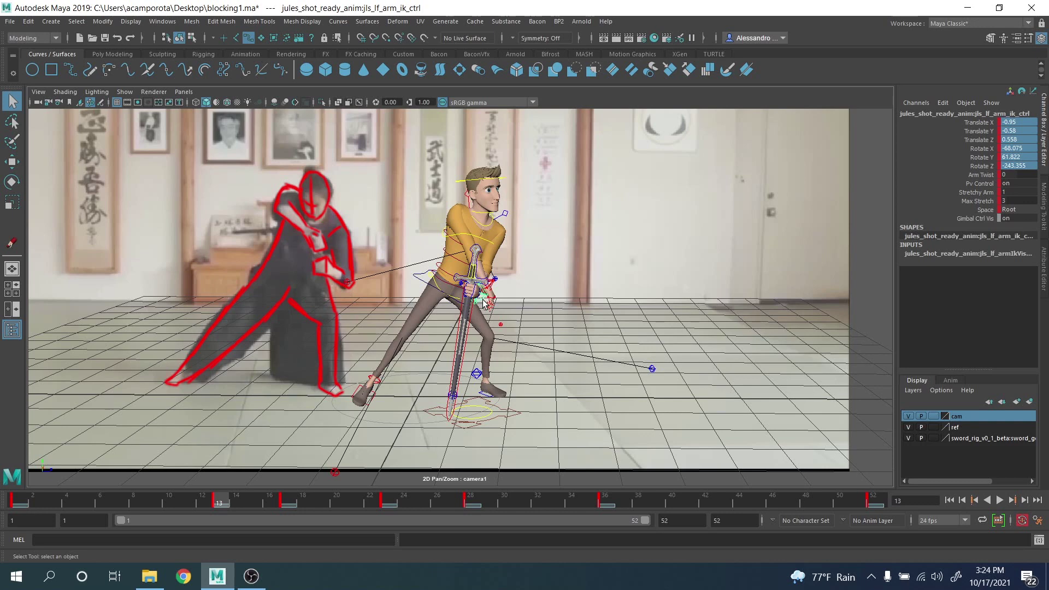
key(w)
key(comma)
key(period)
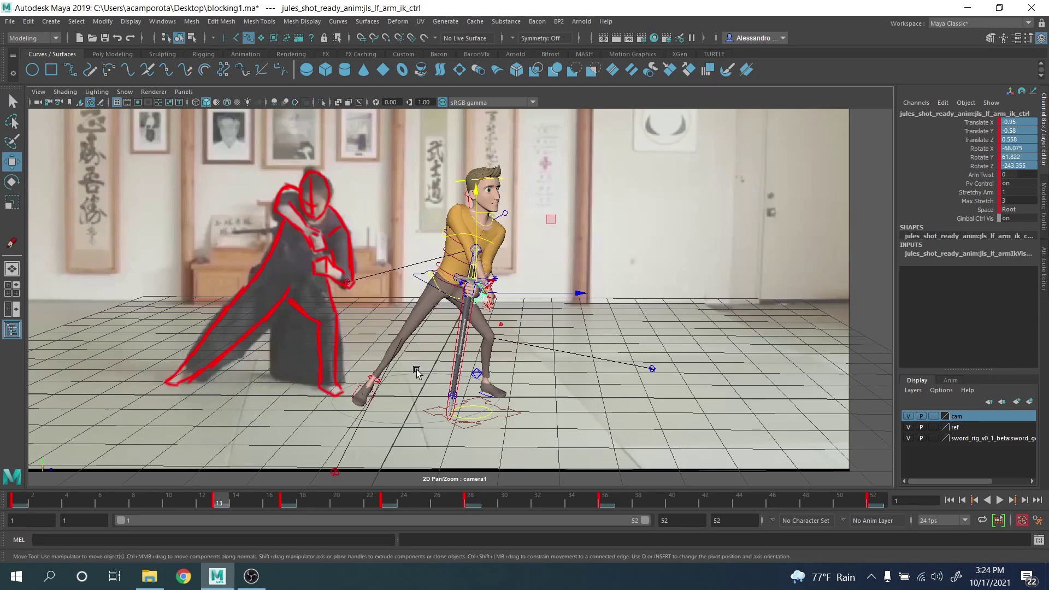
key(comma)
key(period)
key(comma)
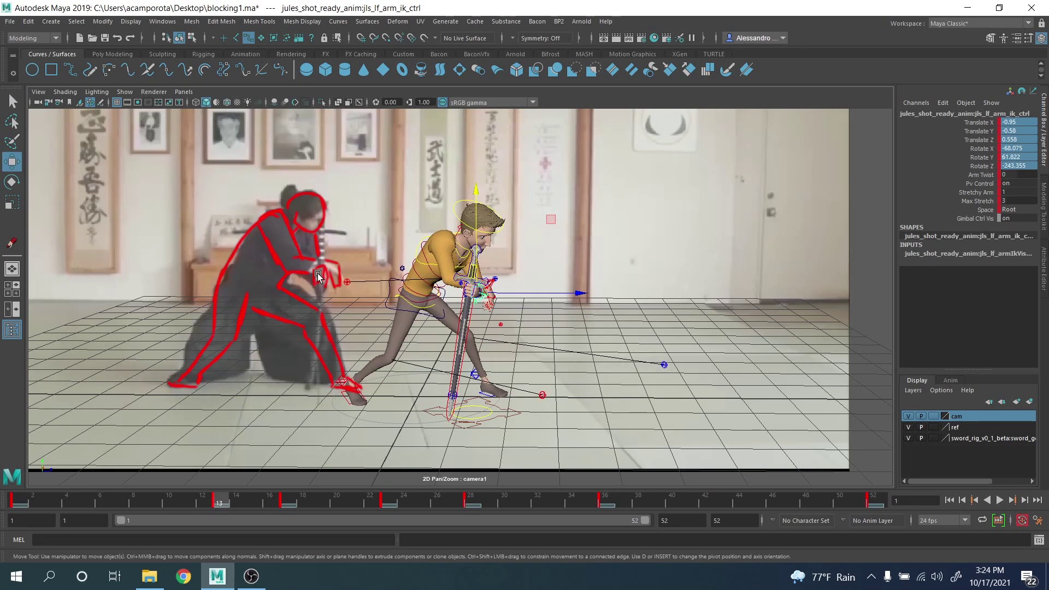
key(period)
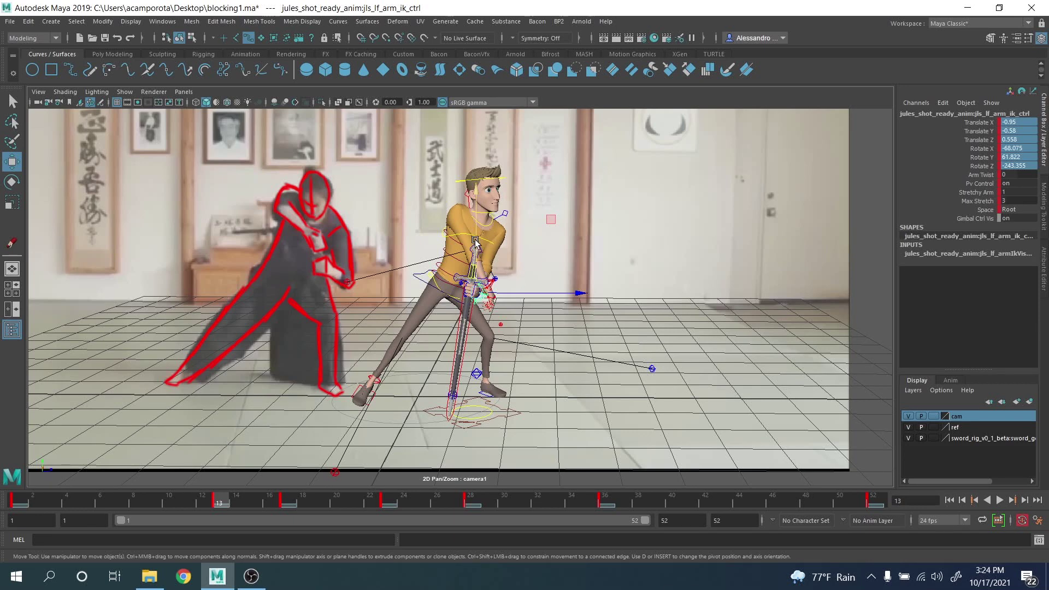
drag(475, 242, 475, 236)
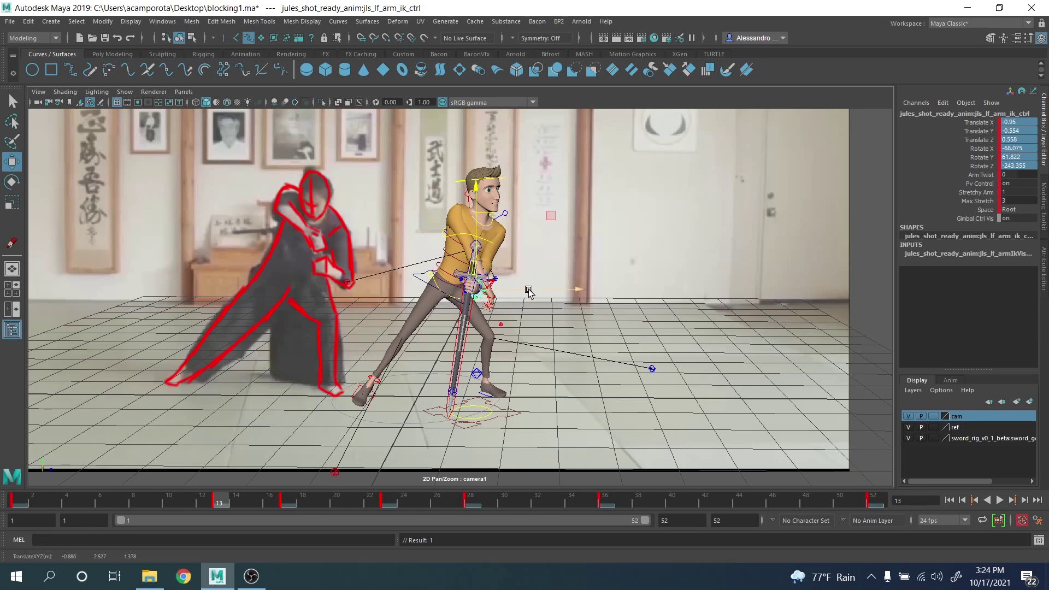
drag(529, 292, 531, 292)
Step: Rotate the left arm IK control to X -69.677, Y 107.306, Z -286.07 to tilt the sword
key(e)
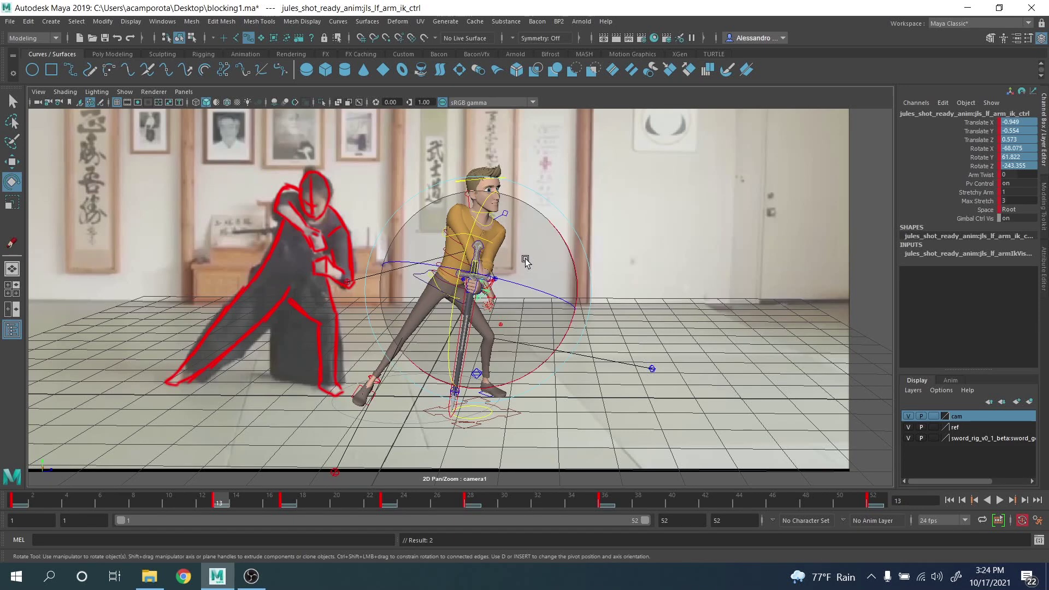
drag(552, 236, 523, 219)
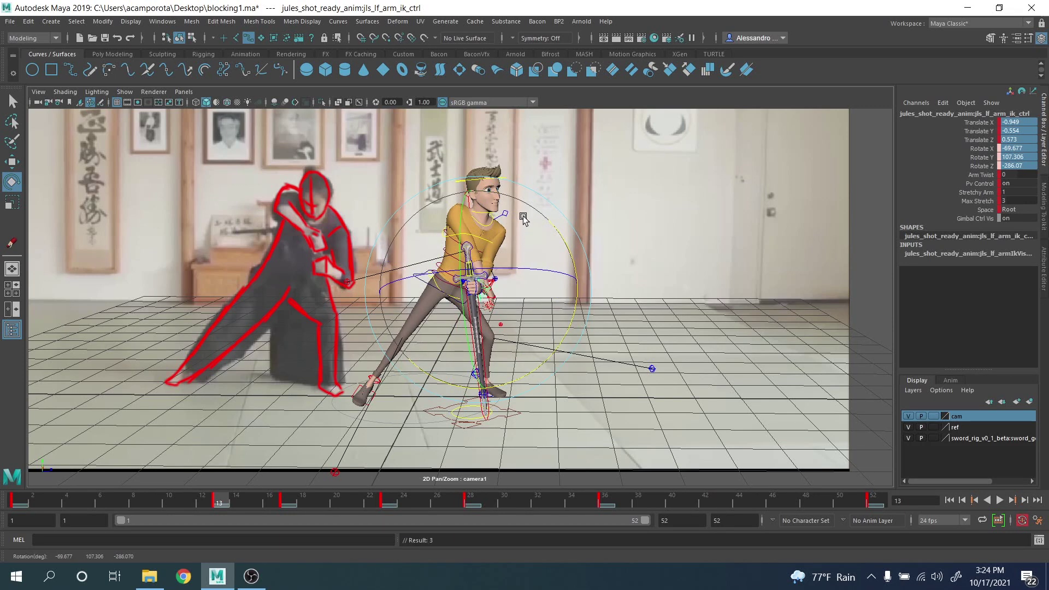
key(q)
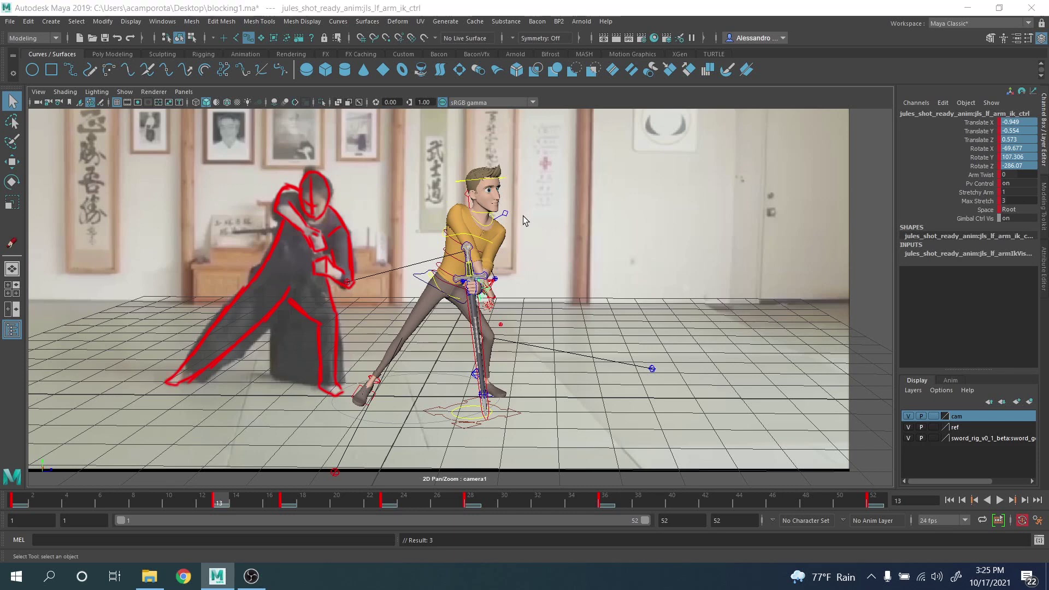
Step: In the perspective view, move the right arm IK control toward the sword to Translate X 0.387, Z 0.555
key(space)
alt+drag(368, 218, 261, 212)
alt+right_drag(261, 212, 279, 194)
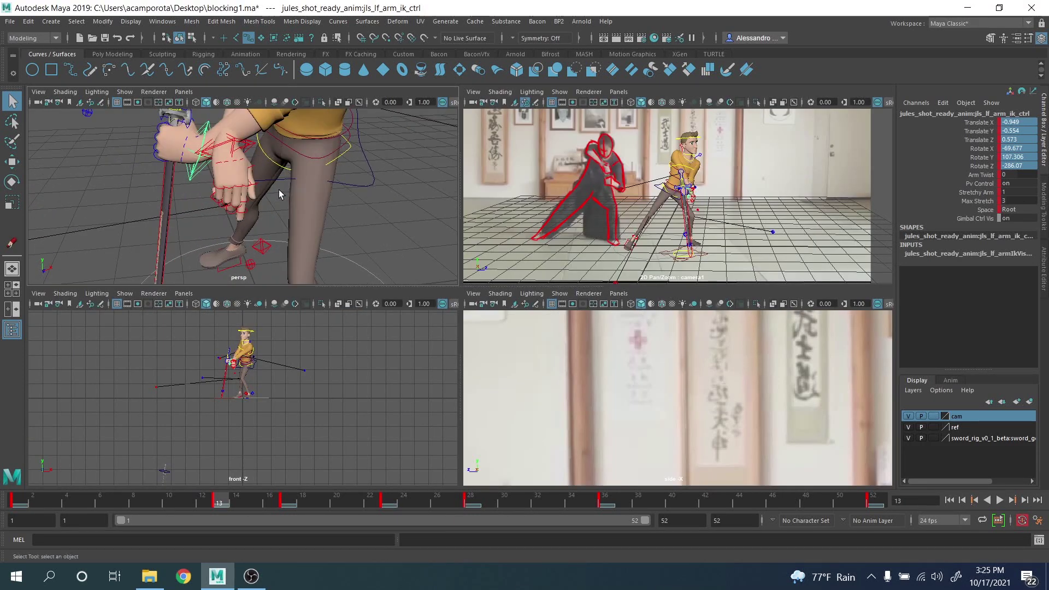
click(254, 146)
key(w)
alt+drag(267, 153, 242, 106)
alt+middle_drag(235, 189, 221, 195)
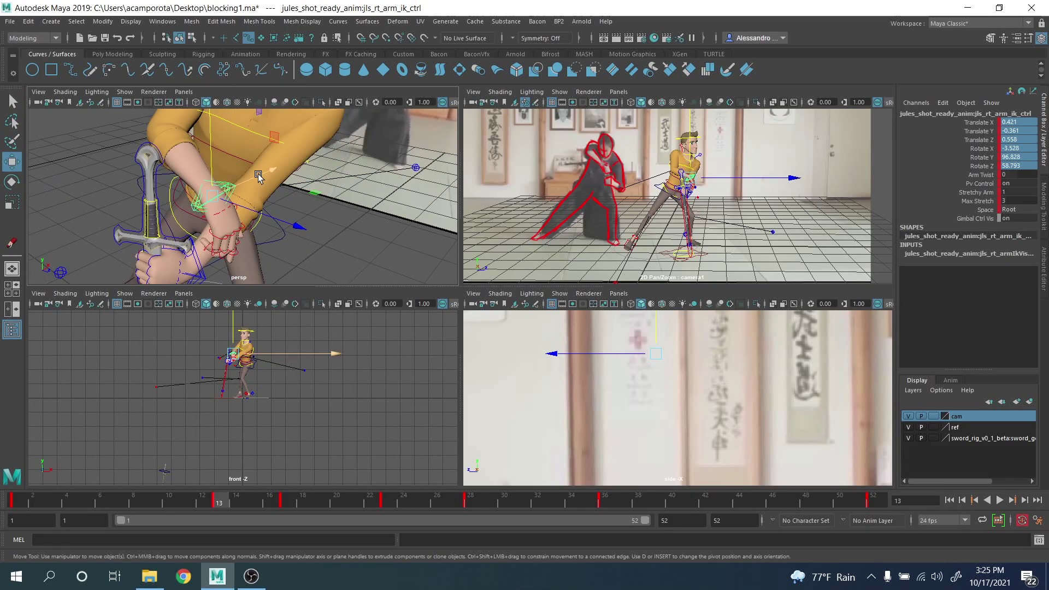
mouse_move(257, 173)
mouse_down()
mouse_move(234, 186)
mouse_move(249, 174)
mouse_up()
Step: Rotate the right arm IK control to X 47.845, Y 54.514, Z 47.805 and move the hand onto the sword handle above the left hand
key(e)
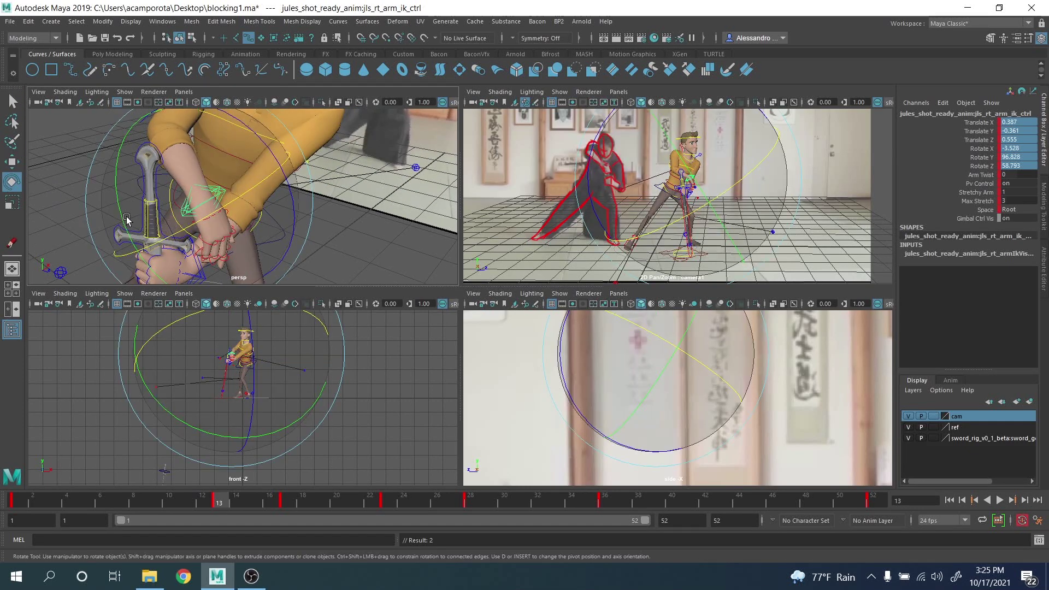
drag(126, 220, 220, 134)
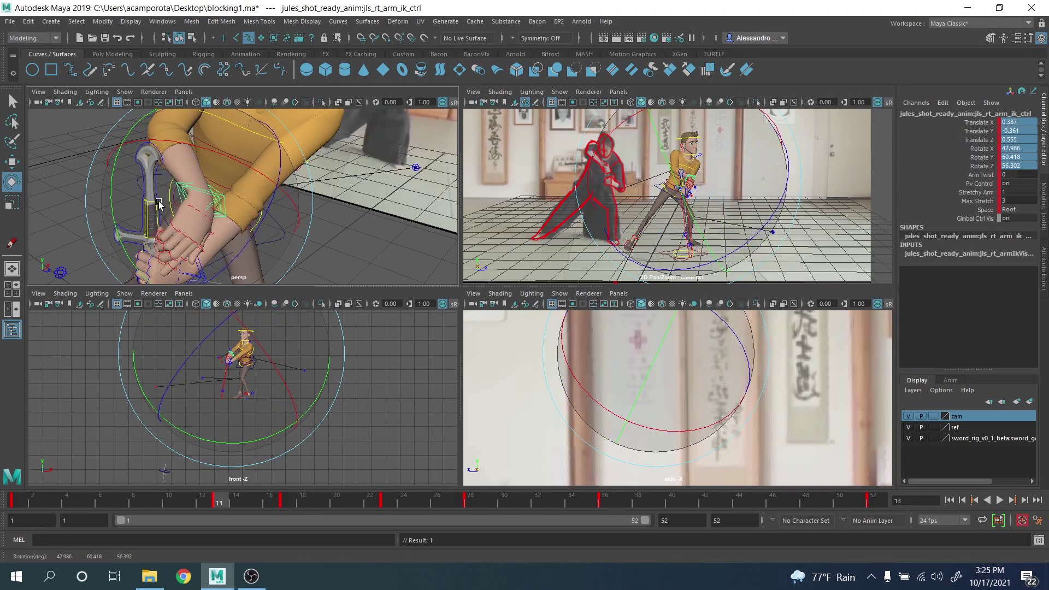
drag(159, 204, 173, 195)
key(w)
drag(242, 219, 214, 212)
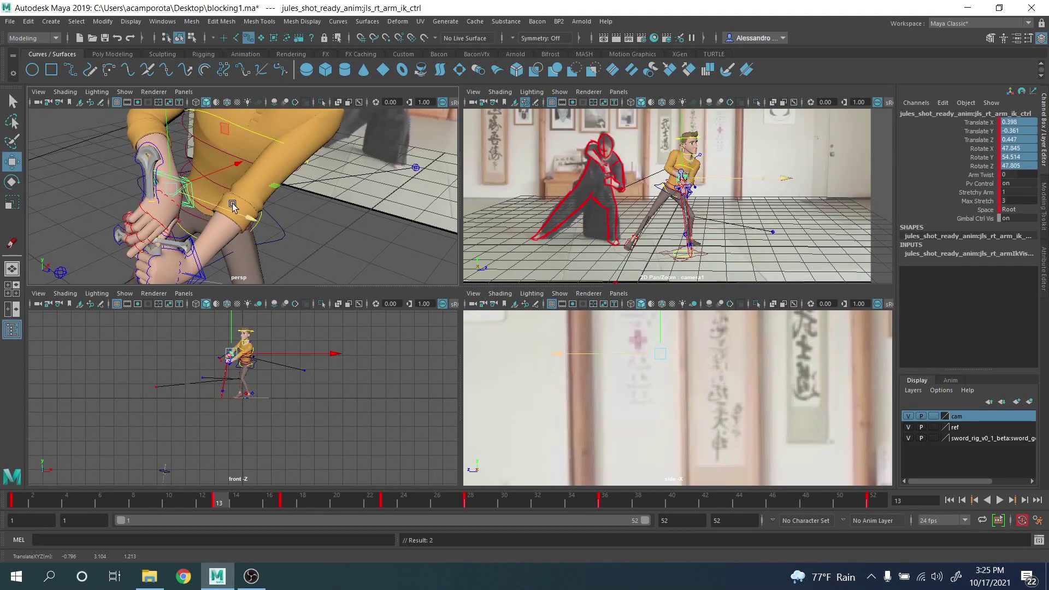
Step: Refine the right arm IK control's position in the camera1 view to Translate X 0.396, Y -0.354, Z 0.465
key(space)
drag(494, 254, 472, 223)
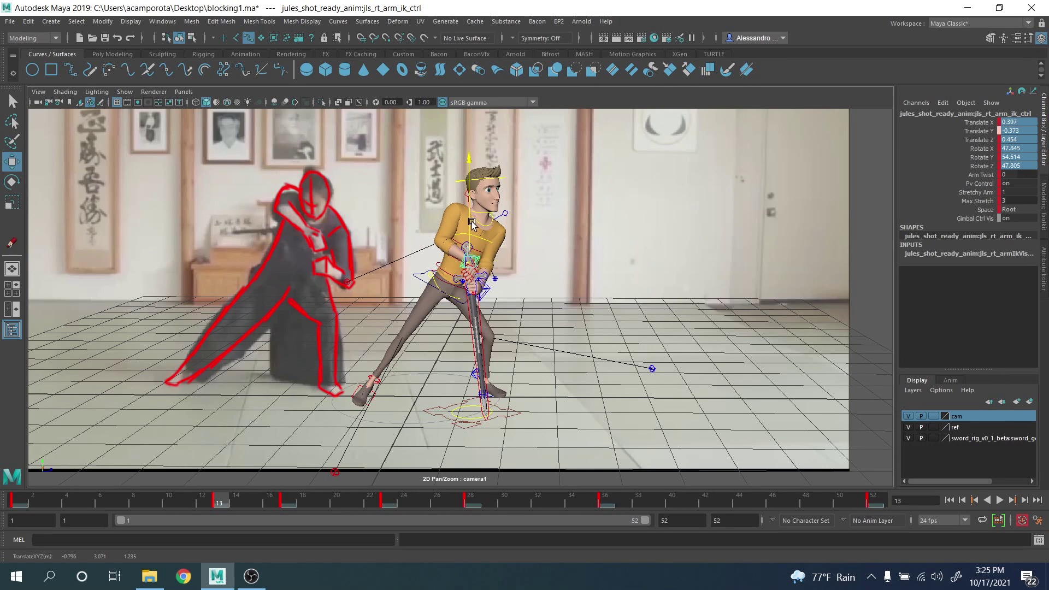
mouse_move(548, 195)
middle_down()
mouse_move(547, 178)
mouse_move(546, 186)
middle_up()
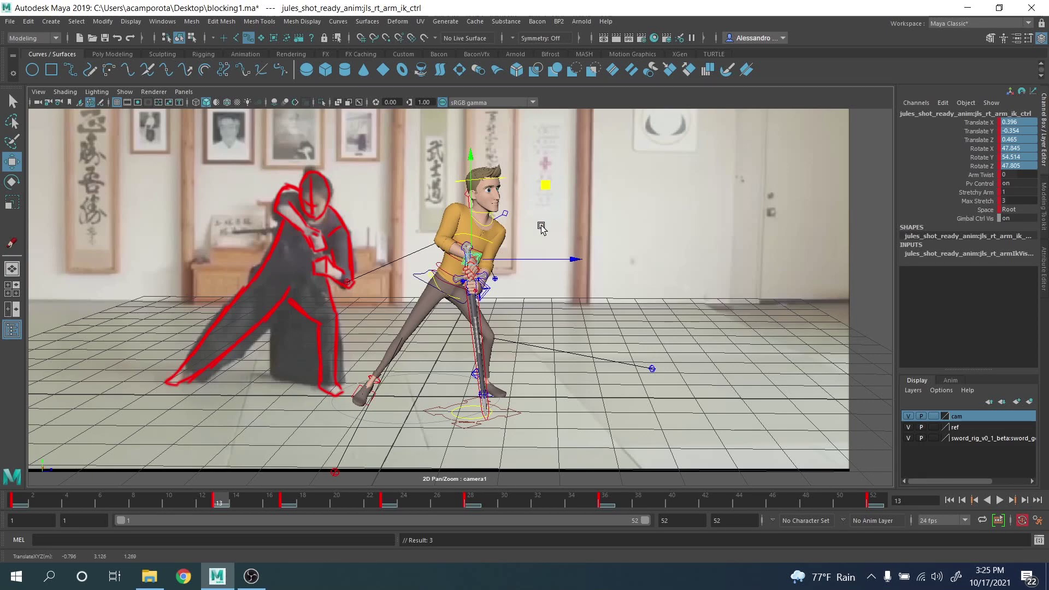
Step: Examine the sword grip in the perspective view and compare the COG control's pose at frames 1 and 13
key(space)
key(space)
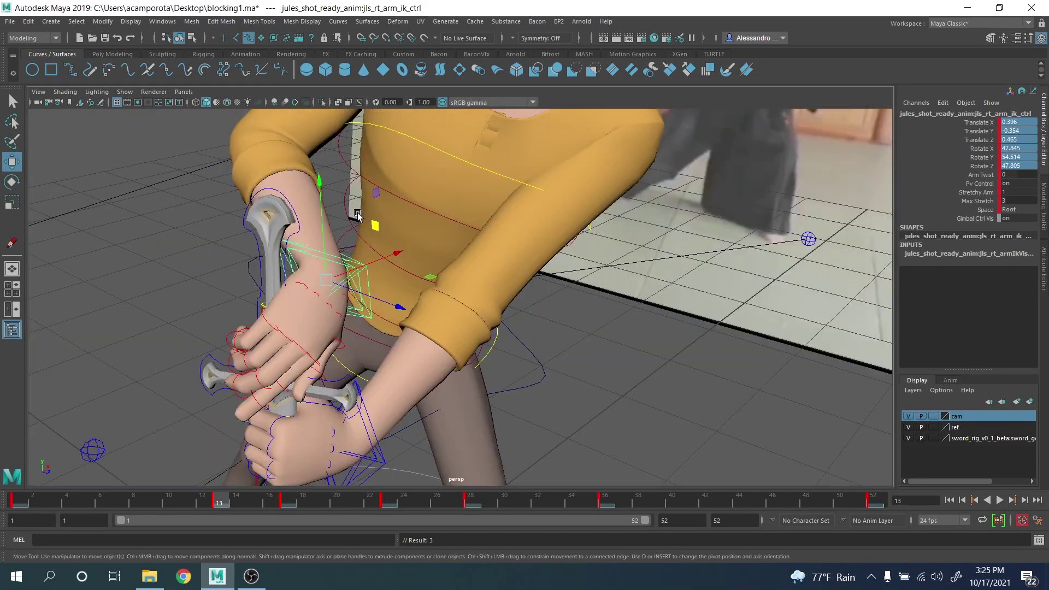
alt+drag(396, 221, 396, 250)
scroll(415, 258, down, 2)
alt+drag(474, 267, 480, 257)
alt+middle_drag(486, 268, 510, 213)
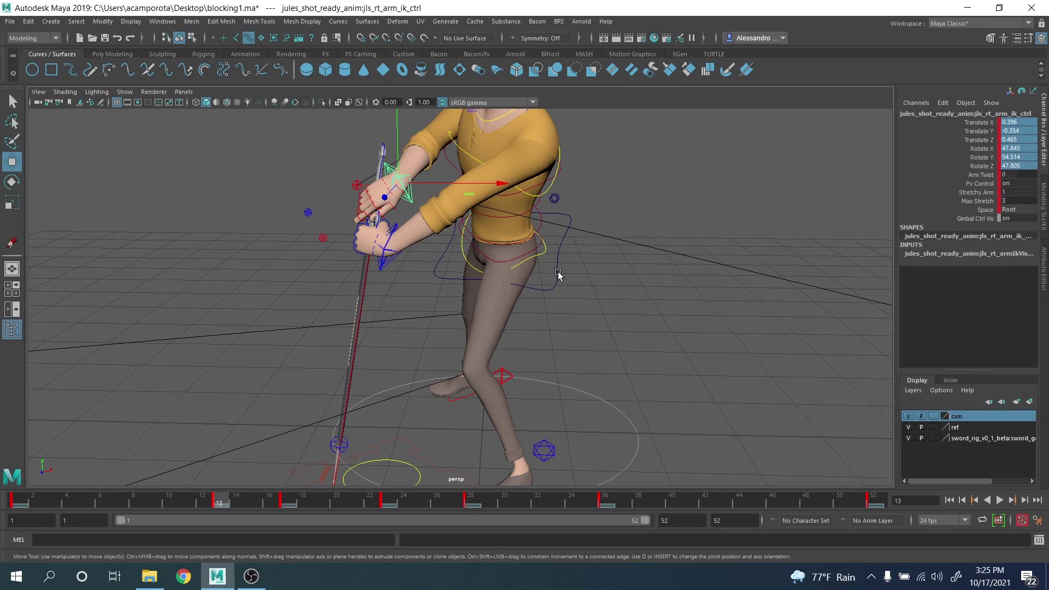
click(556, 276)
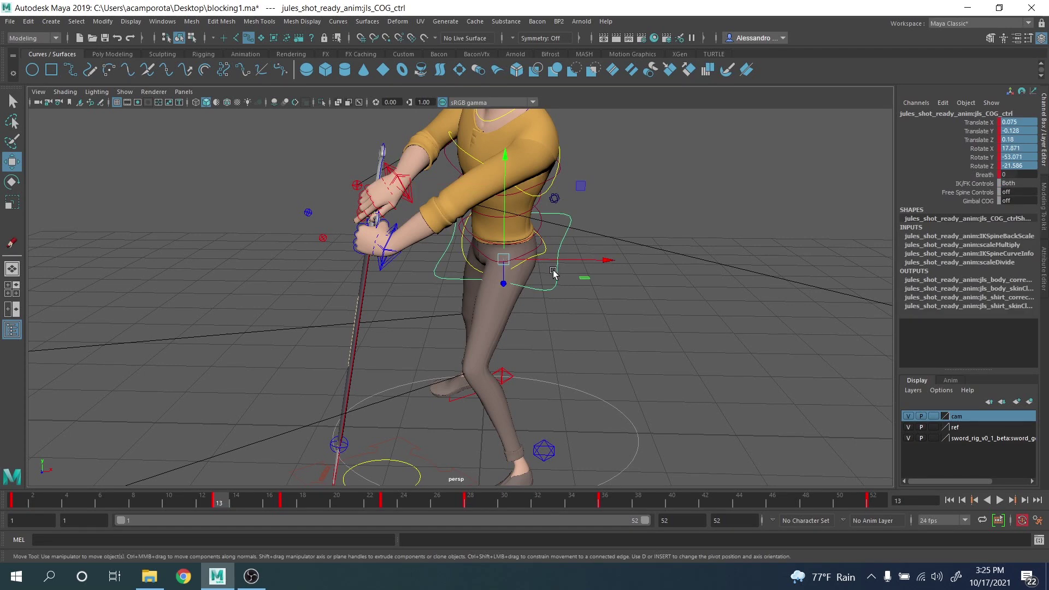
key(comma)
key(period)
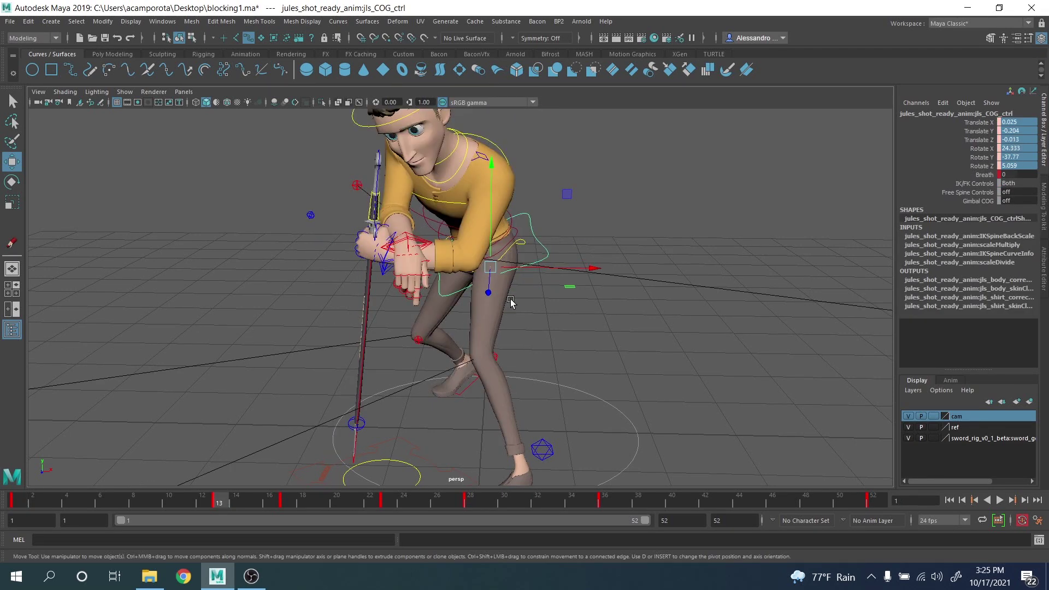
key(comma)
key(period)
Step: Select both arm IK controls and shift the hands and sword slightly closer to the body
key(q)
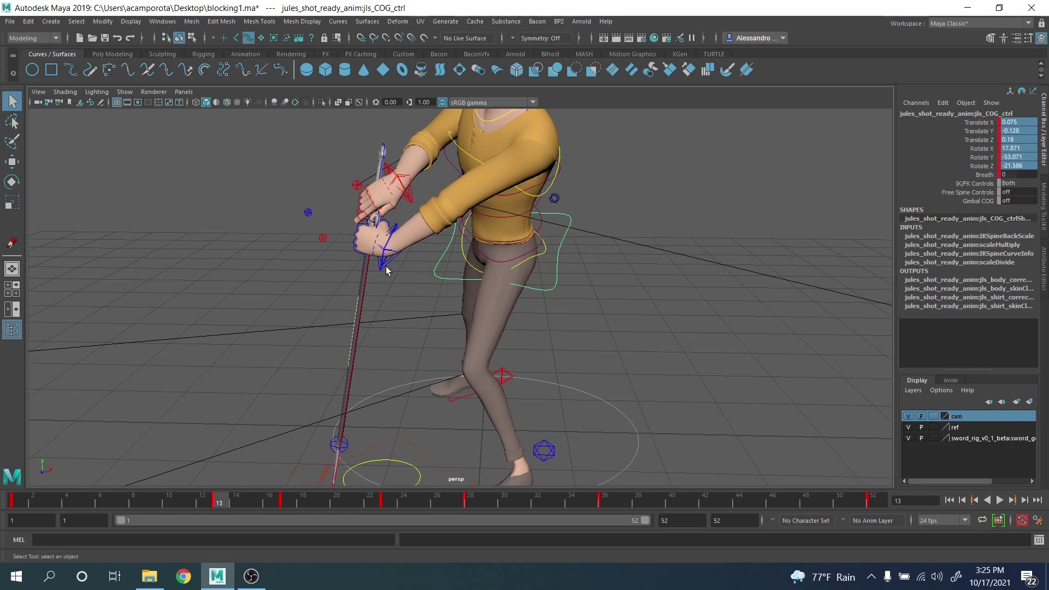
click(412, 199)
key(w)
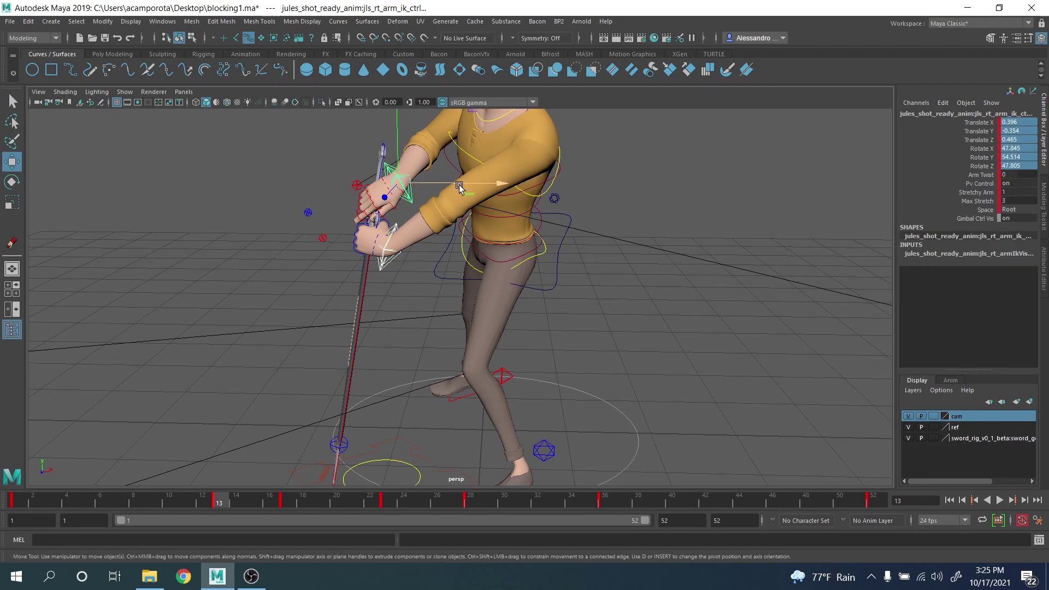
mouse_move(459, 184)
mouse_down()
mouse_move(483, 193)
mouse_move(471, 200)
mouse_up()
Step: Rotate the COG control to Rotate X 22.406 and deselect it
click(562, 267)
key(e)
key(q)
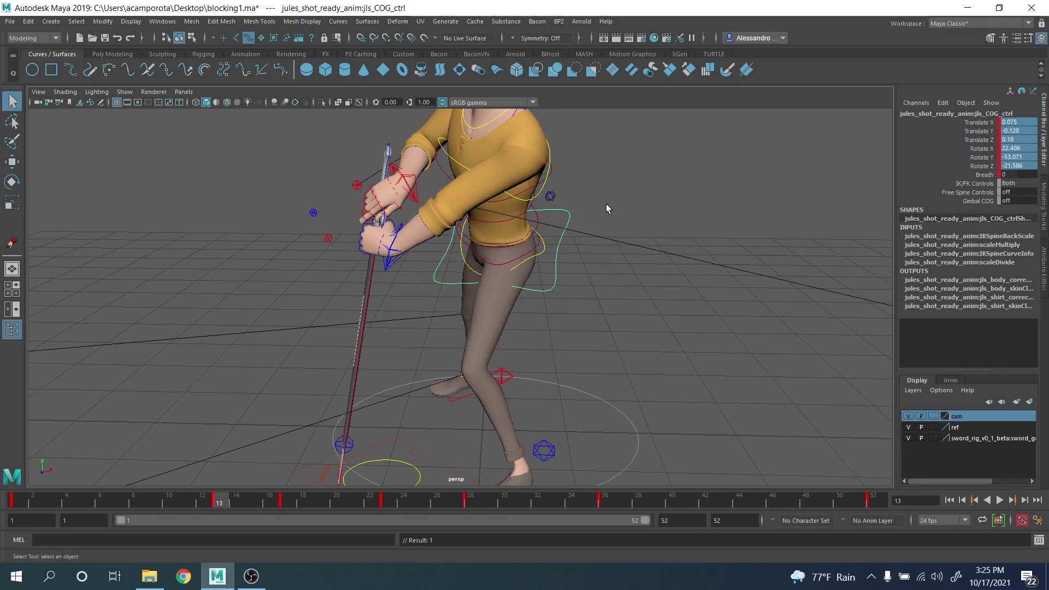
click(606, 205)
Step: Rotate the lower spine FK control to X 5.373, Y -8.28, Z 2.083 in the camera1 view and key it at frame 13
click(533, 190)
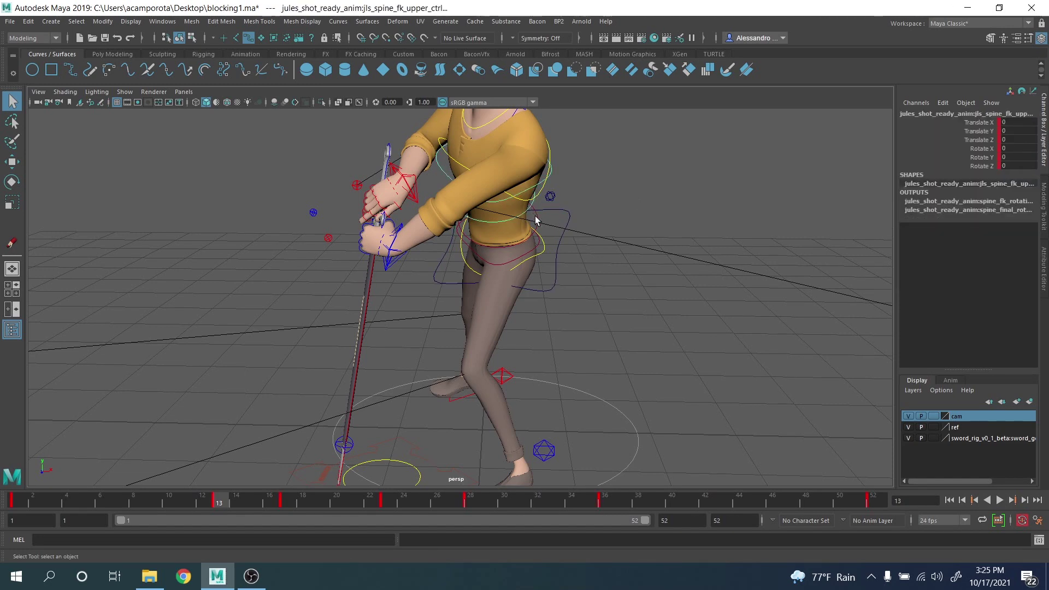
key(space)
key(space)
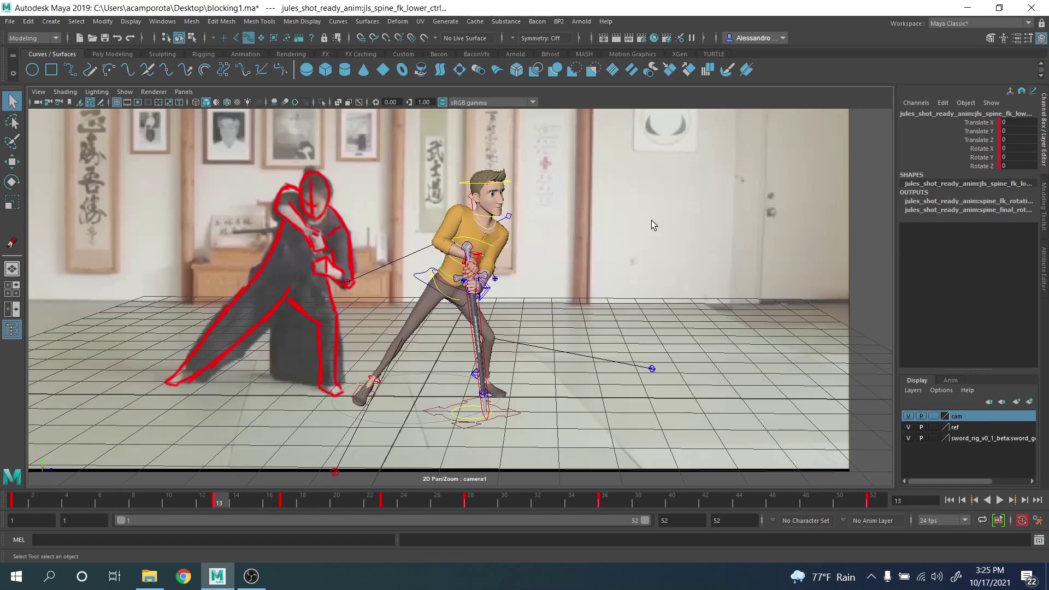
key(e)
drag(509, 262, 436, 308)
key(s)
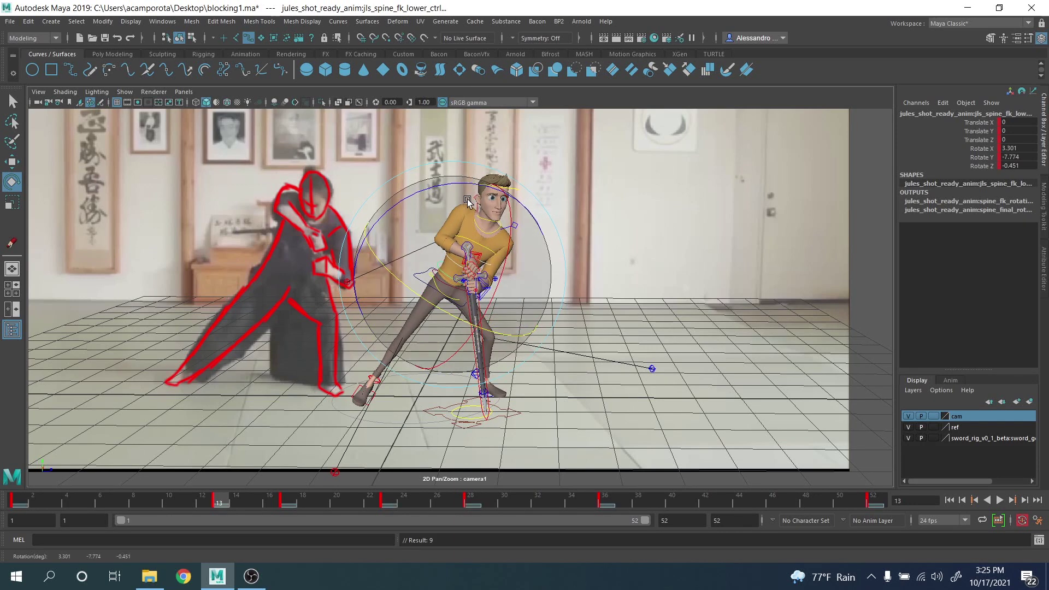
drag(471, 184, 467, 201)
key(s)
drag(525, 248, 483, 214)
key(s)
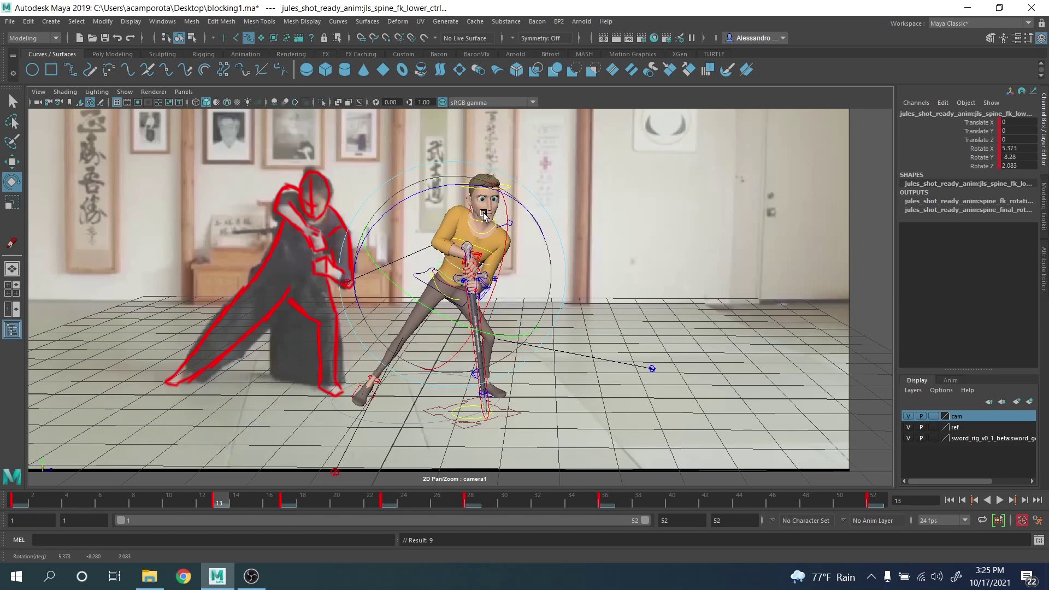
Step: Move the left elbow pole vector control out from the arm to Translate Y -0.757, Z 2.75
key(q)
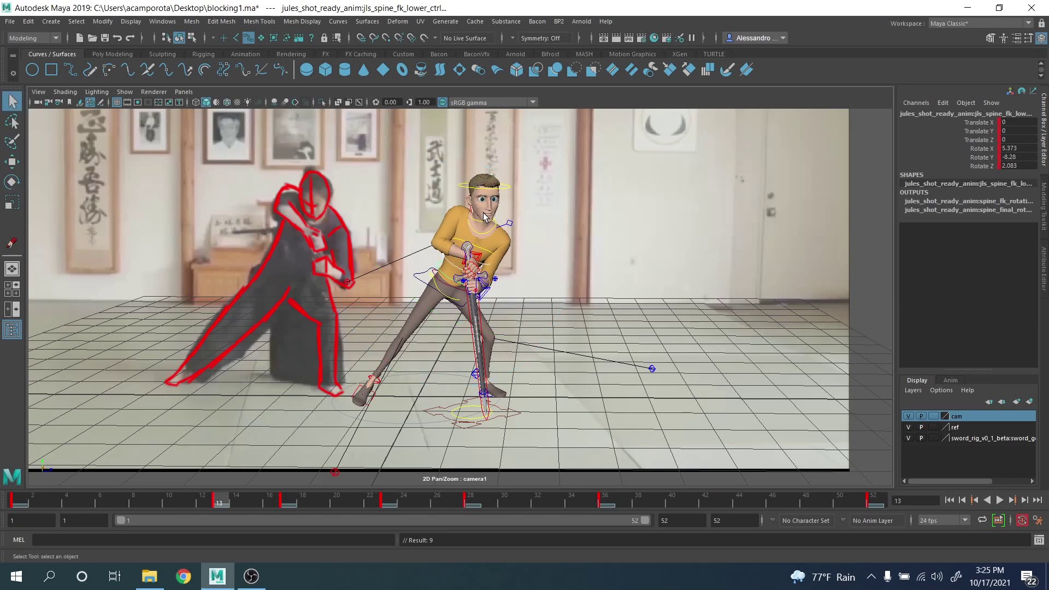
click(498, 282)
key(w)
drag(519, 281, 750, 319)
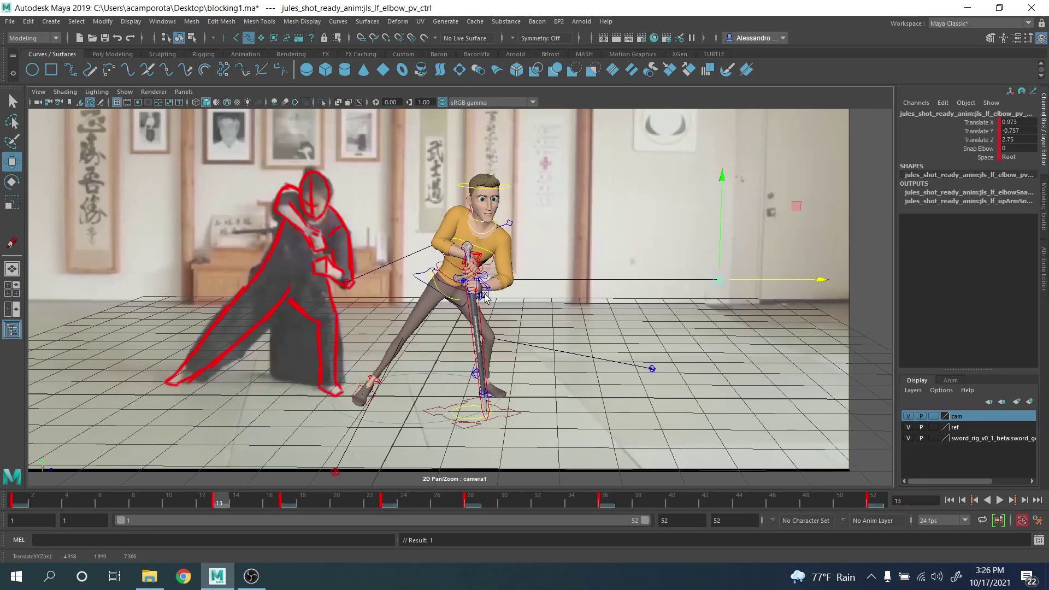
Step: Lower the COG control slightly to Translate Y -0.152 and shift the left elbow pole vector to Y -1.259, Z 2.094
click(484, 294)
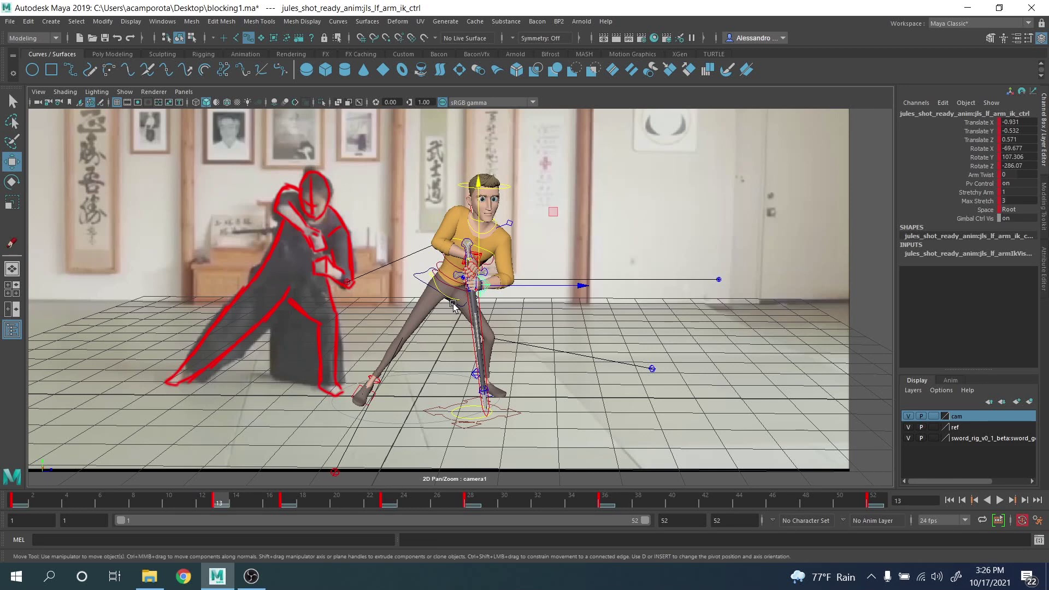
click(442, 261)
drag(441, 260, 443, 262)
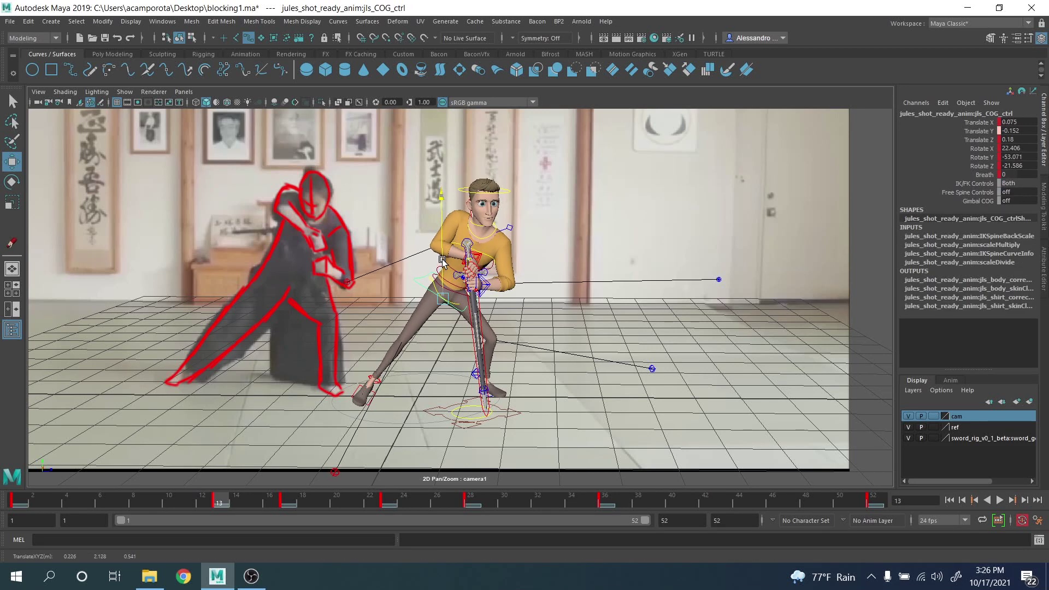
click(726, 279)
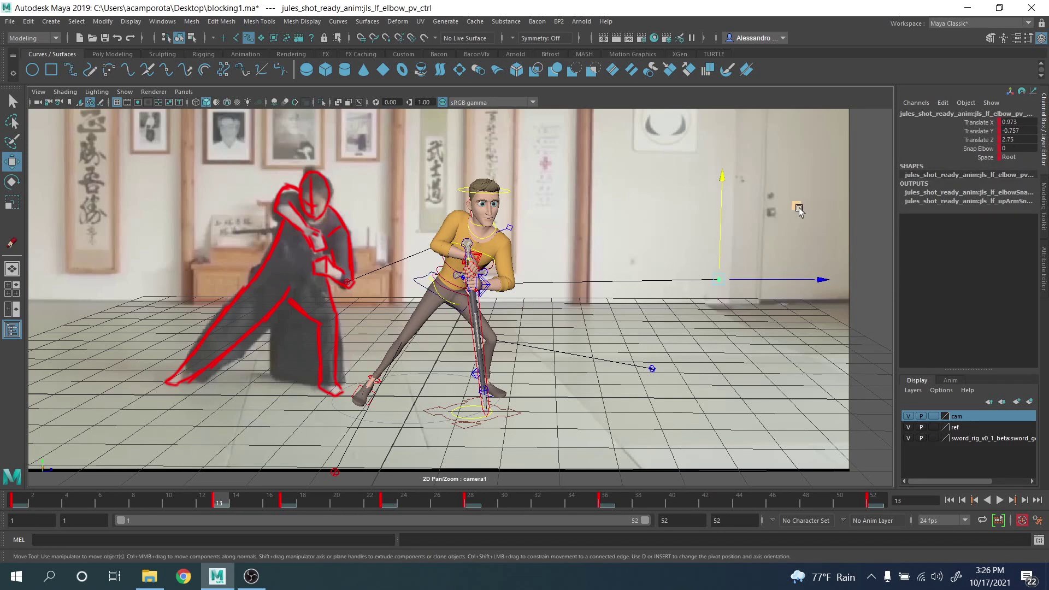
middle_drag(797, 209, 716, 257)
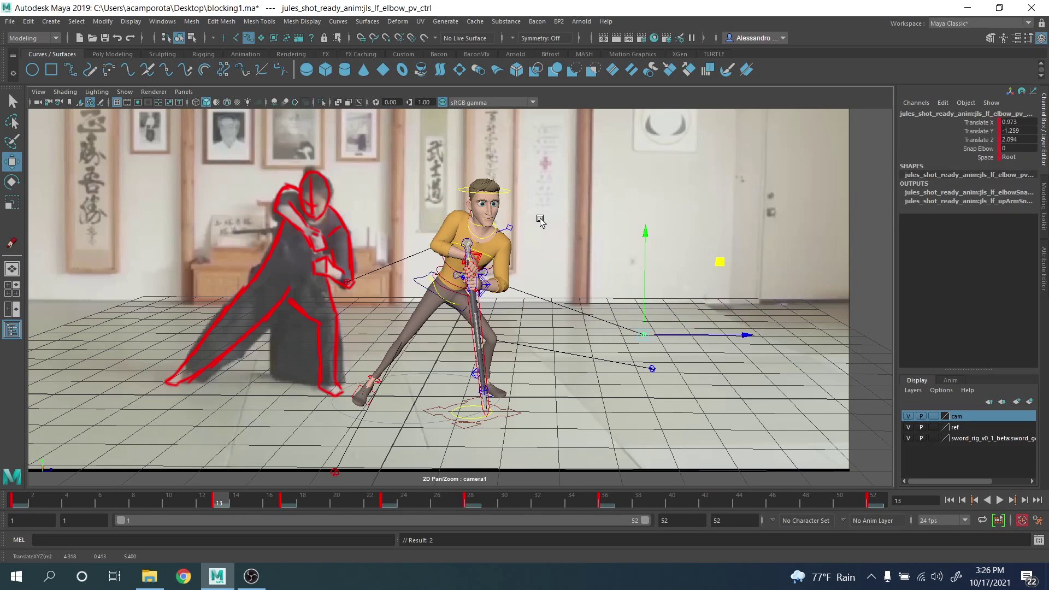
Step: Zero the left clavicle control's values and rotate it to X 1.62, Y -11.61, Z -2.656
click(508, 228)
key(e)
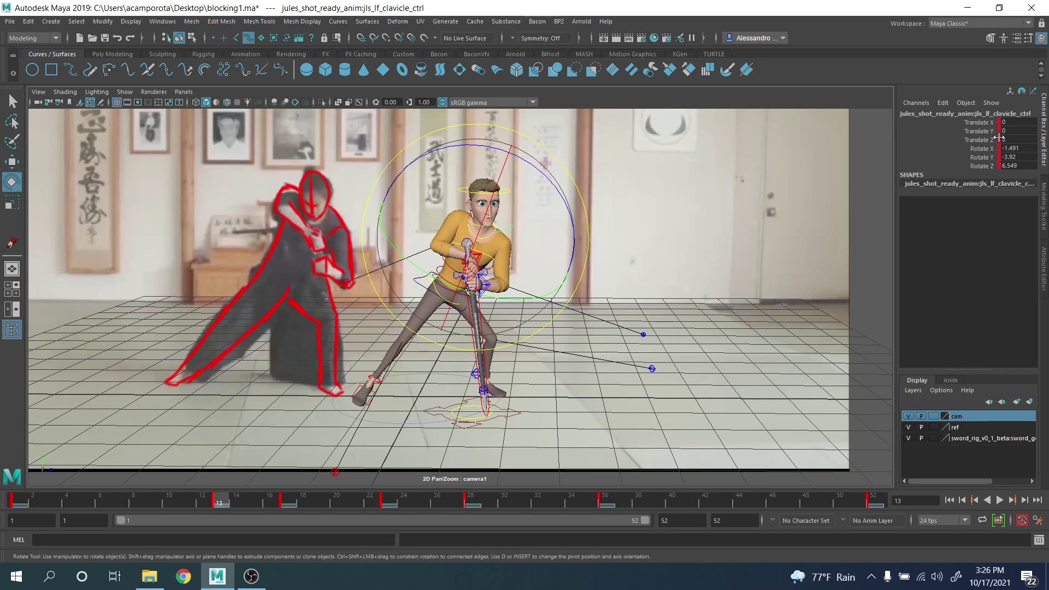
drag(1013, 133, 1019, 165)
key(Return)
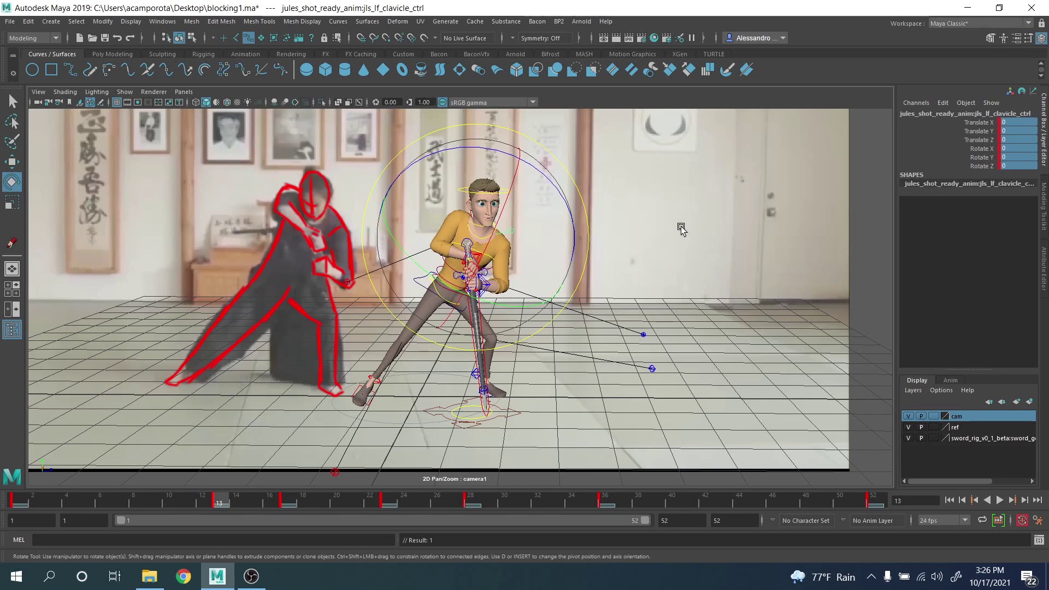
drag(568, 218, 539, 265)
key(q)
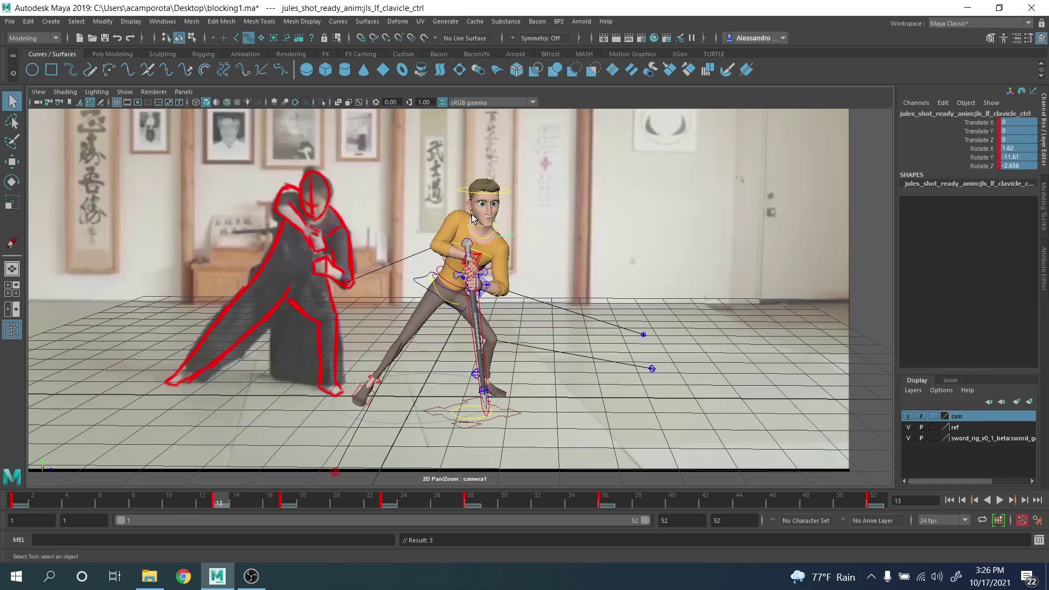
Step: Set all of the right clavicle control's translate and rotate values to 0 and try a small rotation on it
click(470, 213)
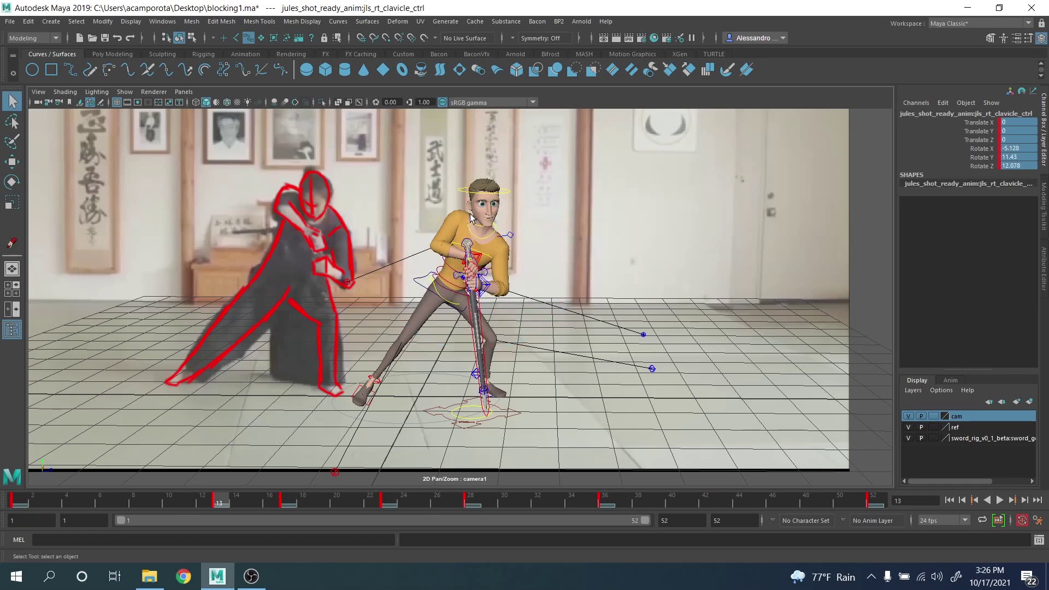
click(1021, 163)
text(0)
key(Return)
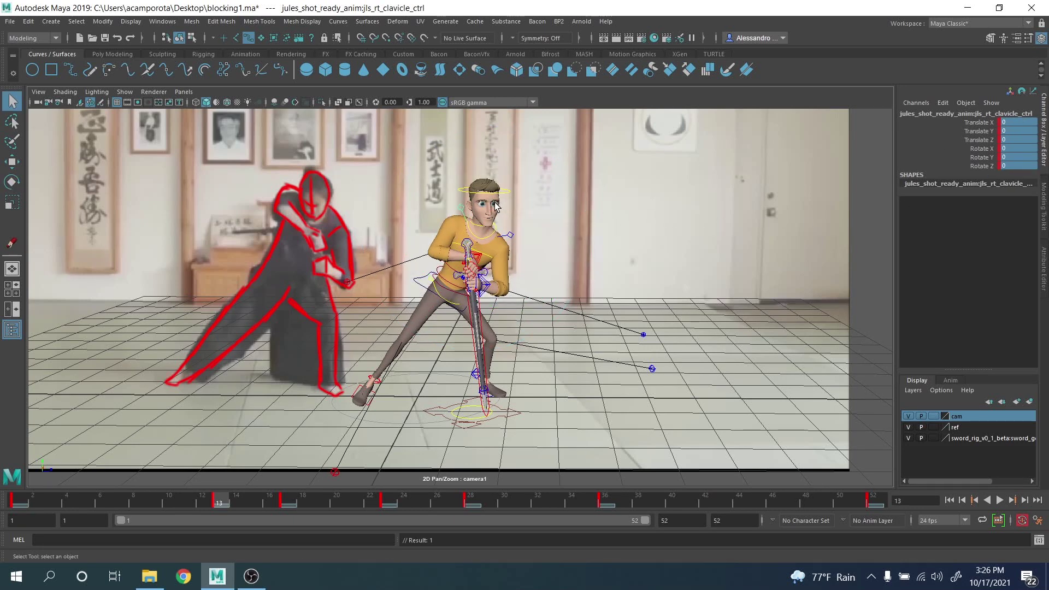
key(e)
mouse_move(501, 147)
mouse_down()
mouse_move(519, 158)
mouse_move(490, 163)
mouse_move(511, 163)
mouse_up()
key(ctrl+z)
key(q)
Step: Raise the right elbow pole vector to Translate Y 0.189, Z 0.22 and move the left one to Y -0.978, Z 2.573
click(346, 281)
key(w)
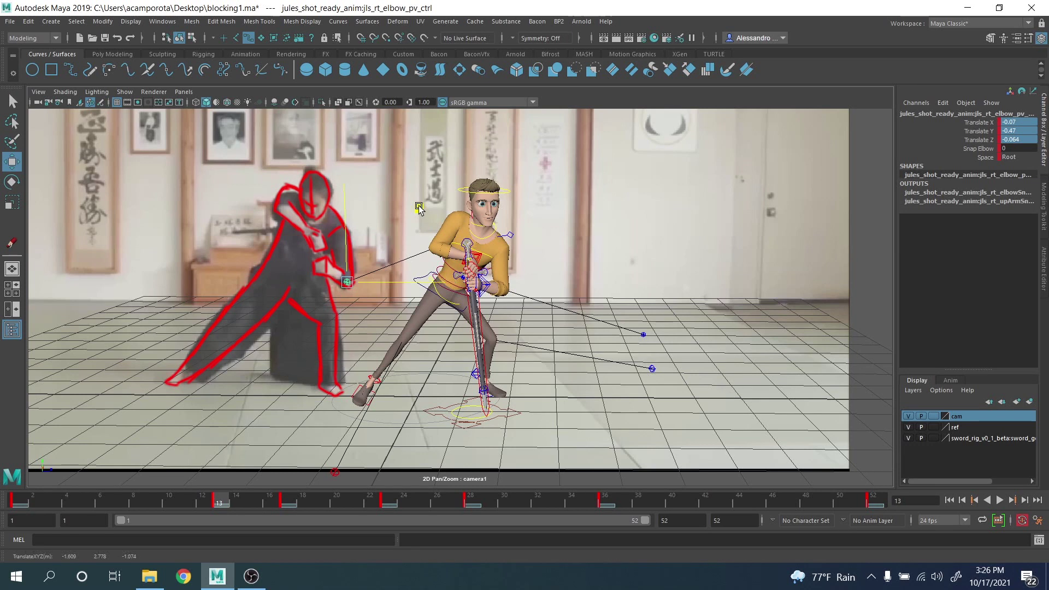
drag(347, 281, 462, 108)
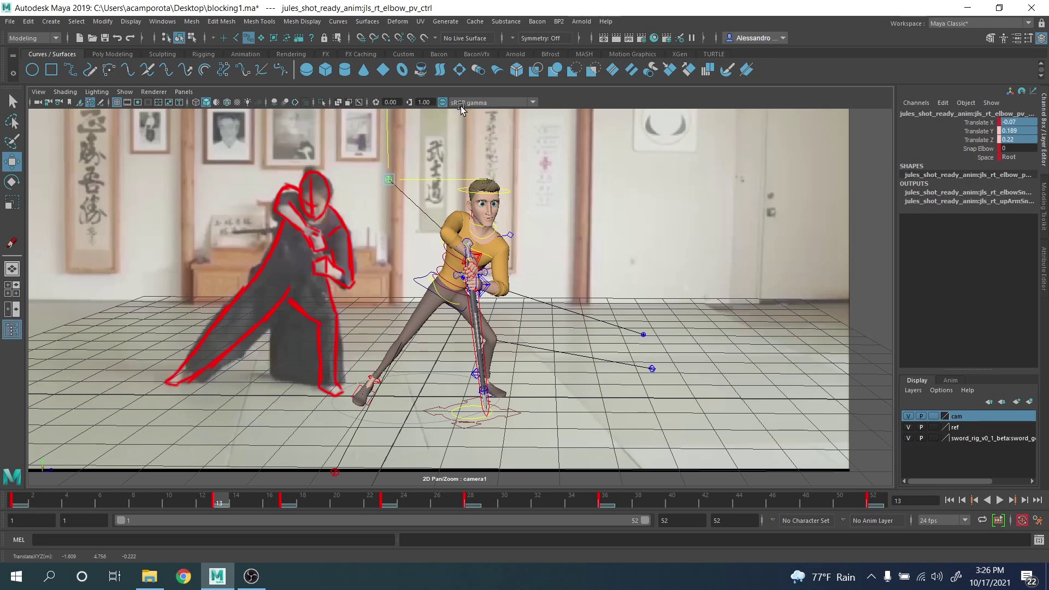
click(644, 334)
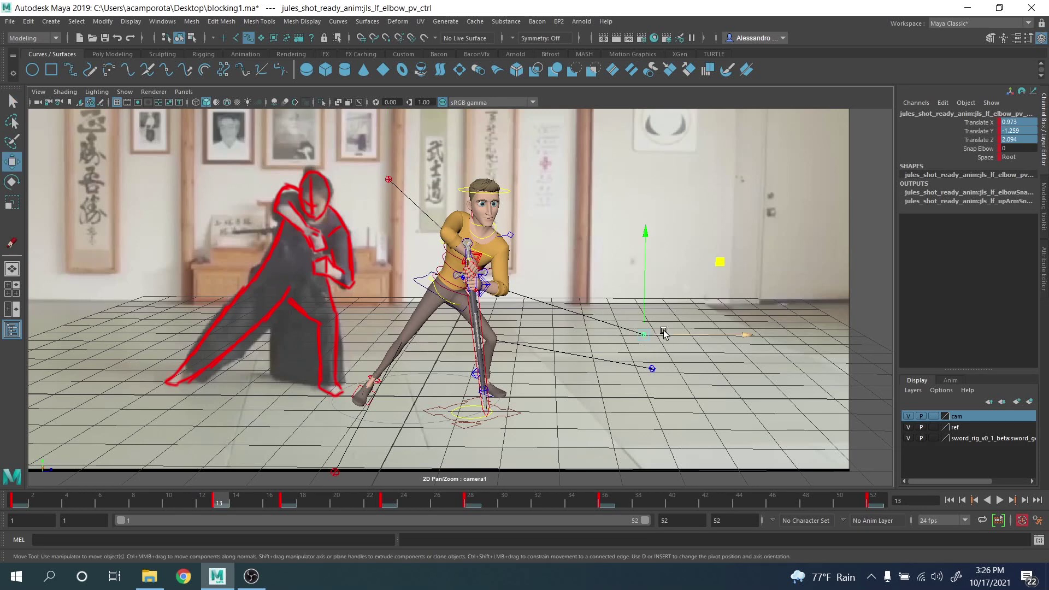
middle_drag(719, 266, 774, 233)
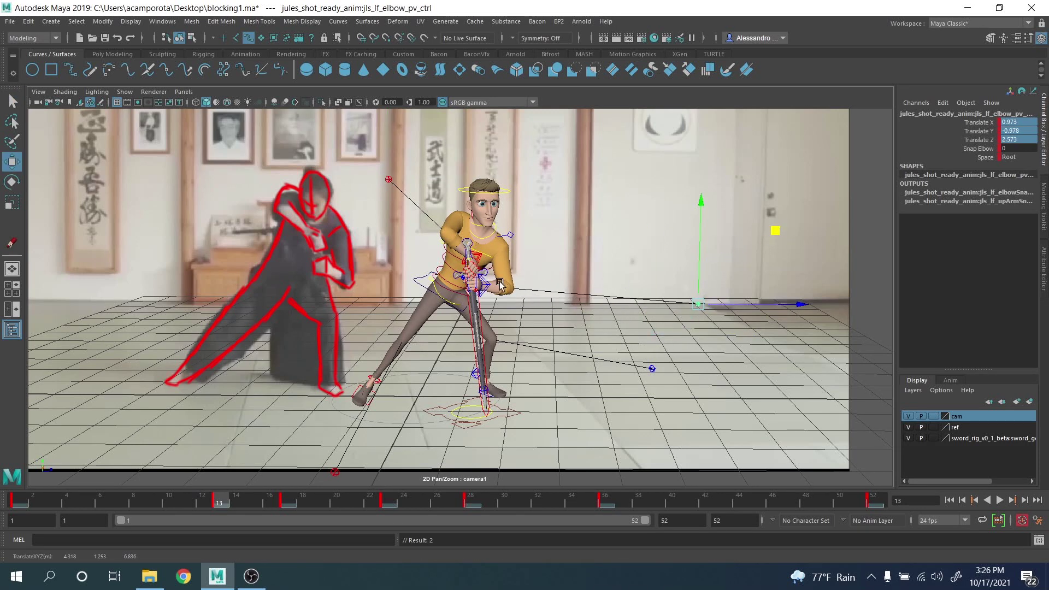
Step: Bring the left knee pole vector control closer to the leg, at Translate X -0.219, Z 0.82
scroll(451, 276, up, 3)
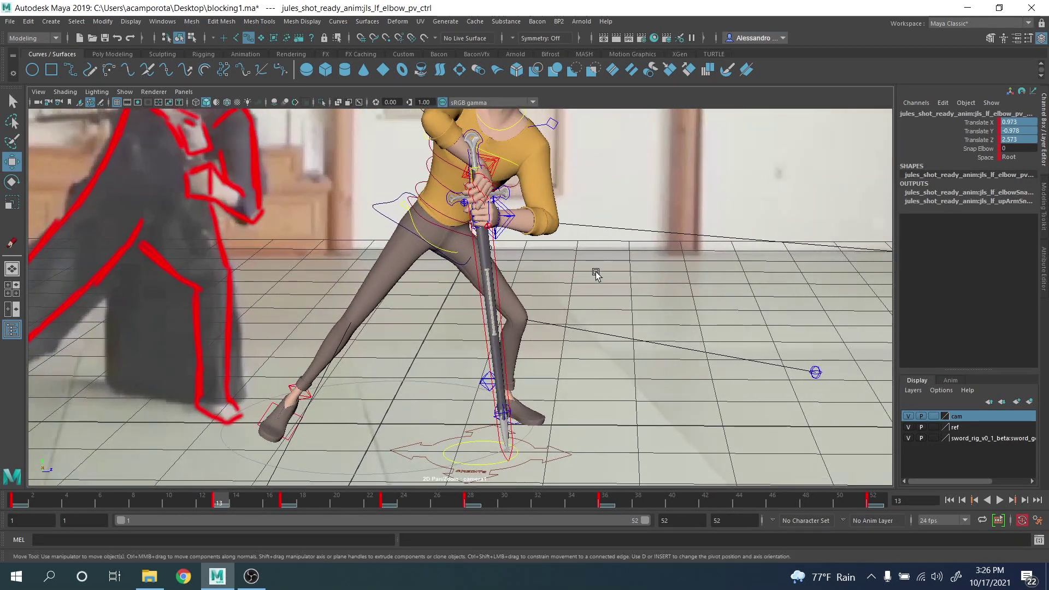
drag(820, 404, 715, 386)
scroll(587, 298, up, 2)
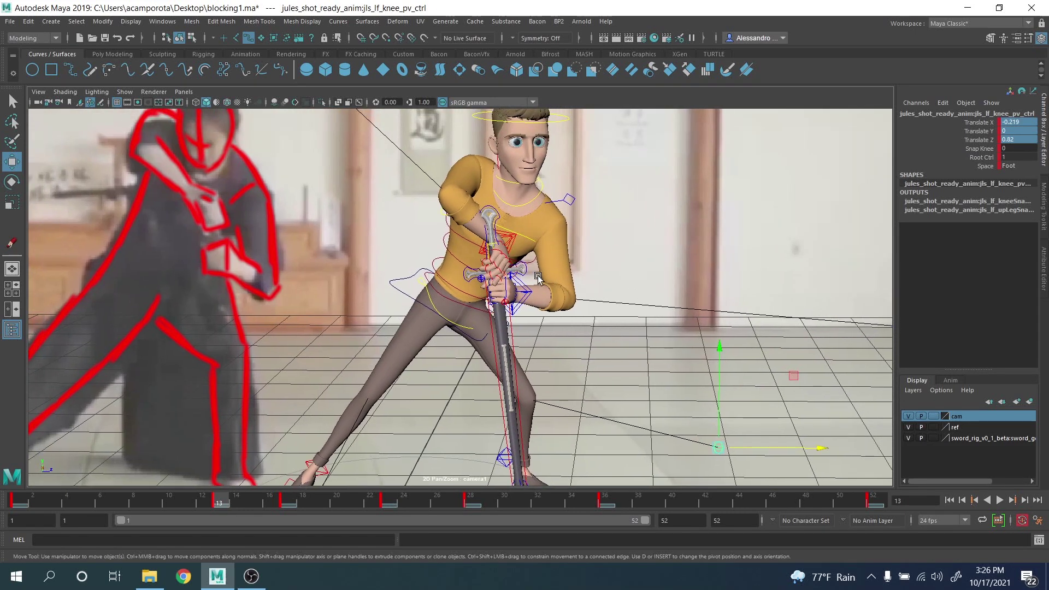
Step: Rotate the left arm IK control to Rotate Z -319.935 and key it at frame 13
click(529, 293)
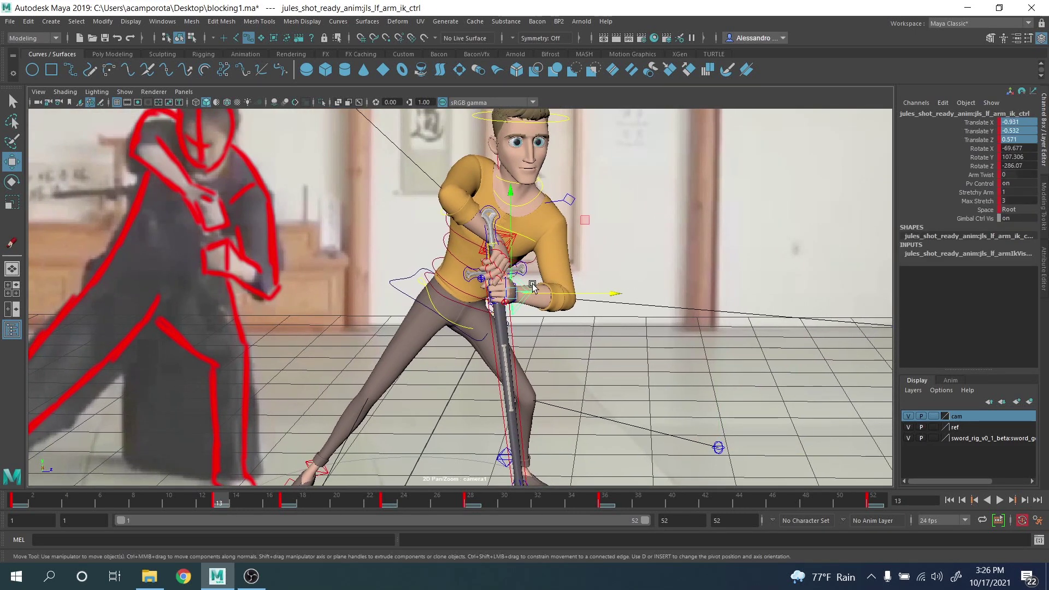
key(alt+shift+v)
key(period)
key(e)
drag(546, 291, 469, 277)
key(s)
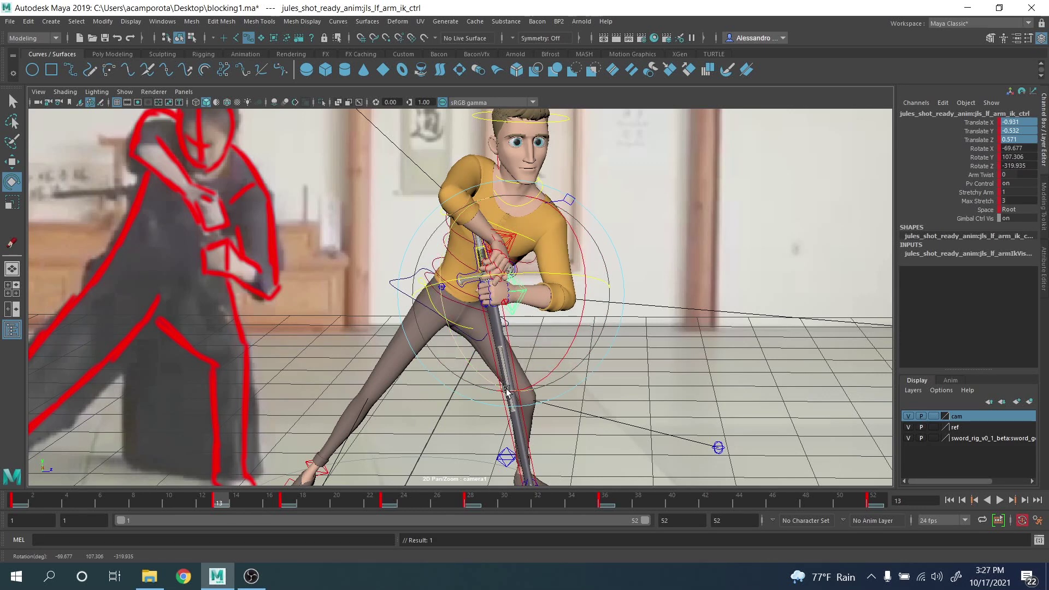
Step: Tilt the left arm IK control to Rotate X -64.975, Y 95.394, Z -308.929 and move it to Translate Y -0.512, Z 0.567
mouse_move(525, 375)
mouse_down()
mouse_move(516, 382)
mouse_move(527, 357)
mouse_up()
key(w)
drag(566, 300, 568, 288)
drag(581, 217, 582, 216)
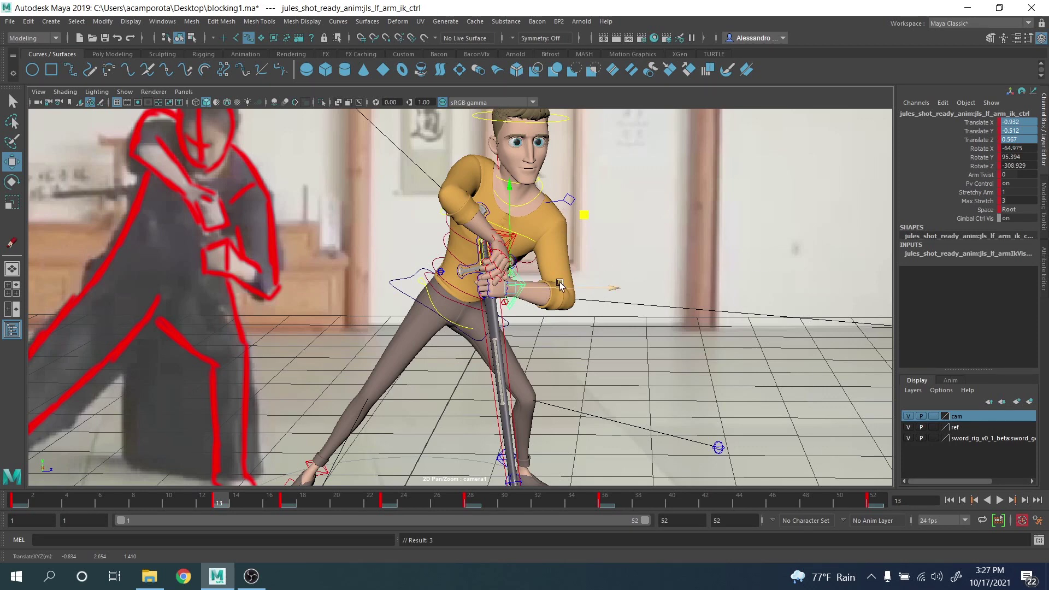
Step: Rotate the left arm IK control to X -72.447, Y 105.48, Z -317.02 and bring the left elbow pole vector in to Translate Z 2.115
key(e)
drag(525, 326, 459, 297)
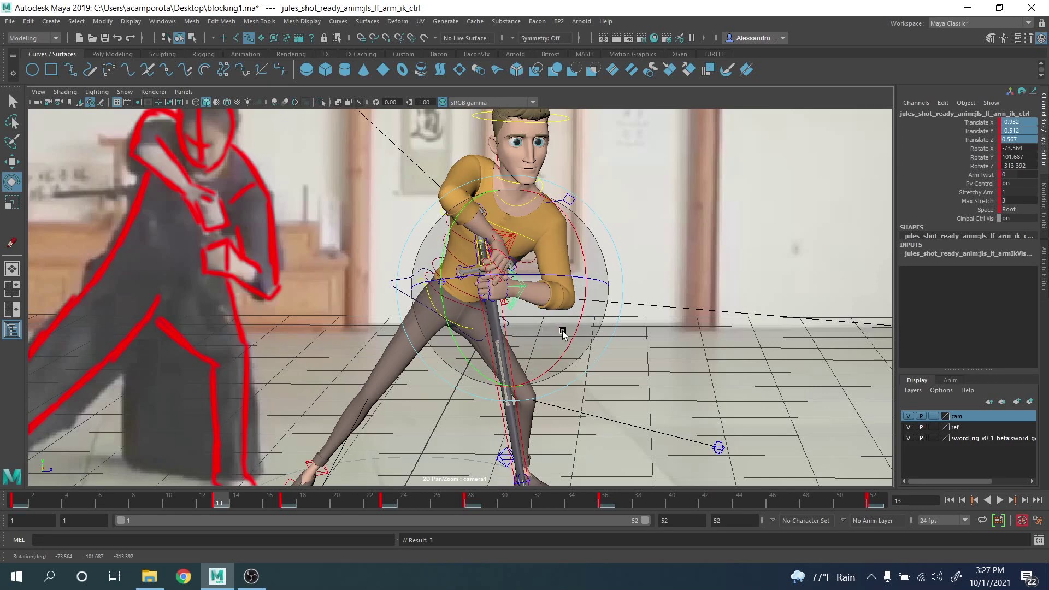
drag(580, 329, 551, 289)
key(w)
scroll(653, 299, down, 1)
middle_drag(653, 299, 592, 280)
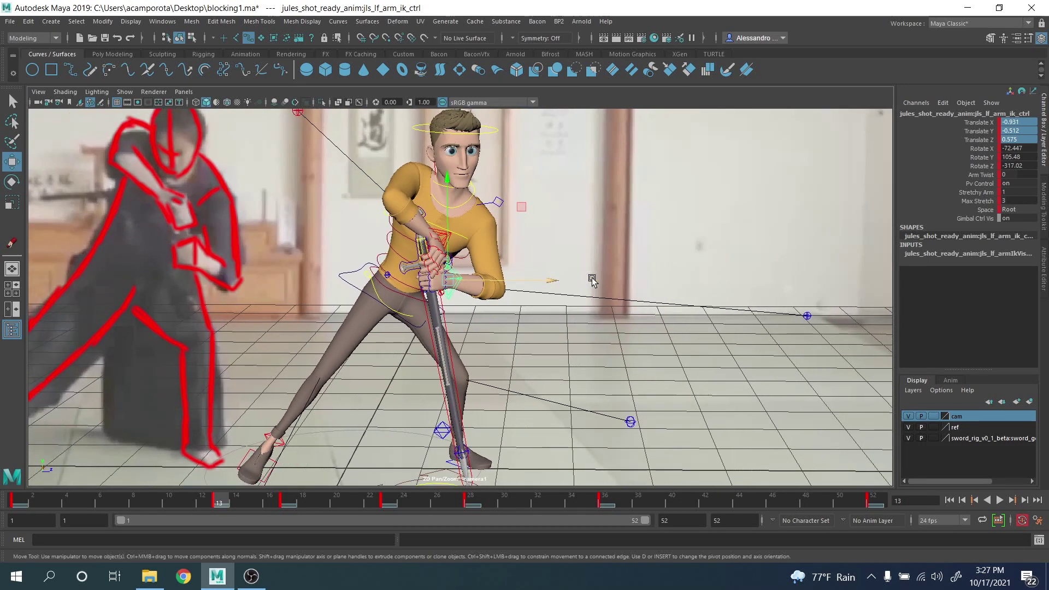
click(809, 315)
drag(834, 315, 748, 304)
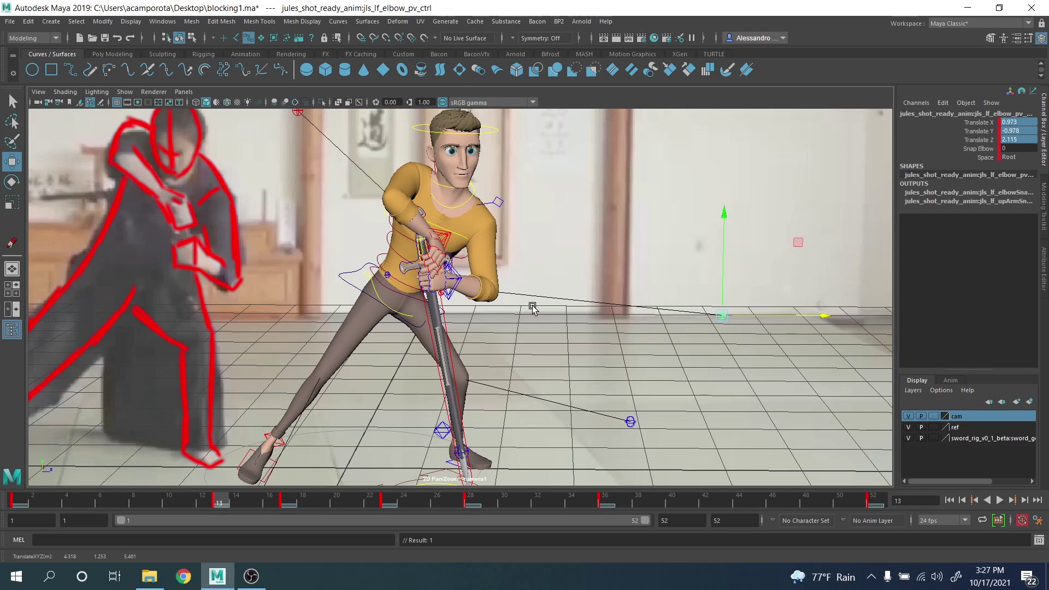
Step: Switch to the perspective view and nudge the COG control to Translate X 0.08, Y -0.16
click(449, 238)
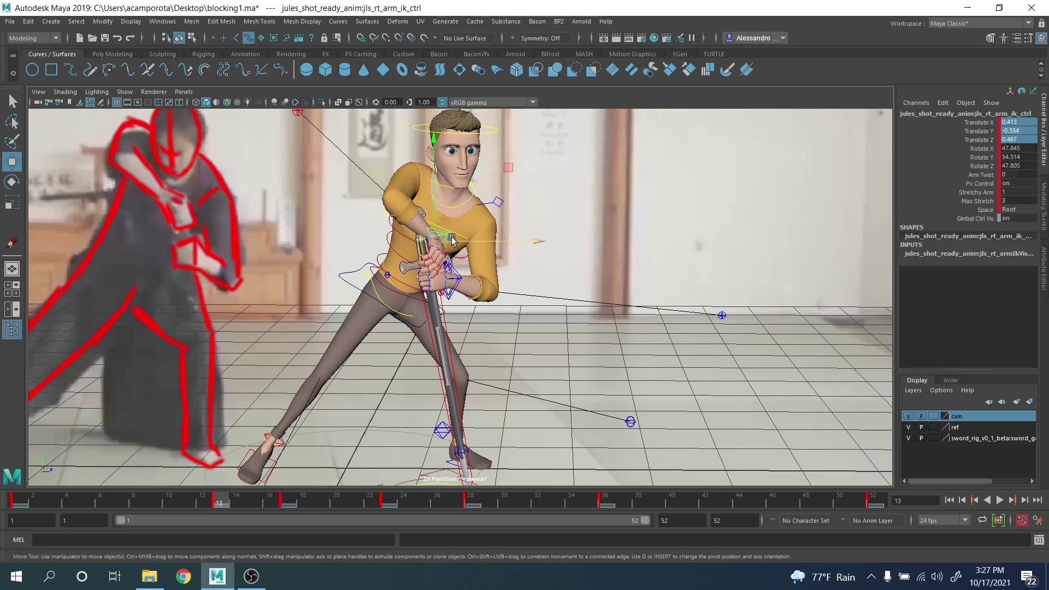
key(space)
key(space)
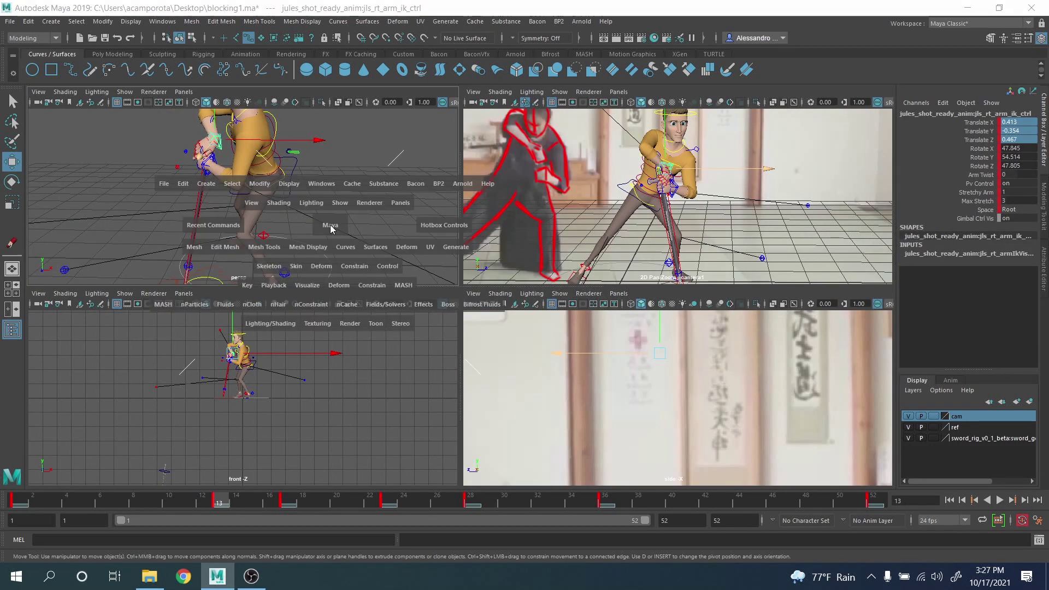
scroll(383, 241, up, 3)
alt+drag(389, 256, 524, 258)
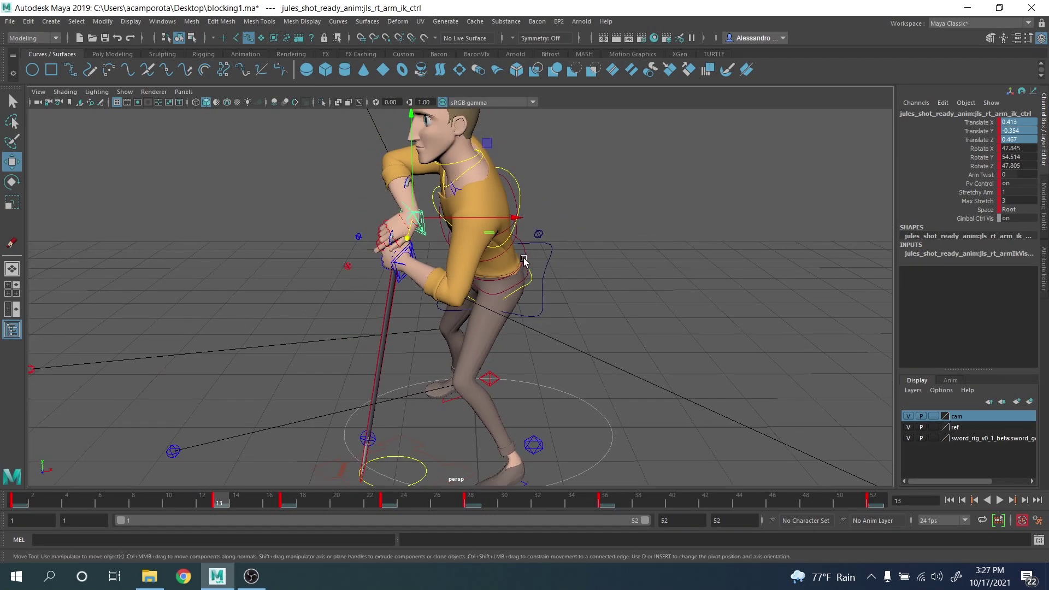
click(547, 257)
drag(577, 287, 580, 286)
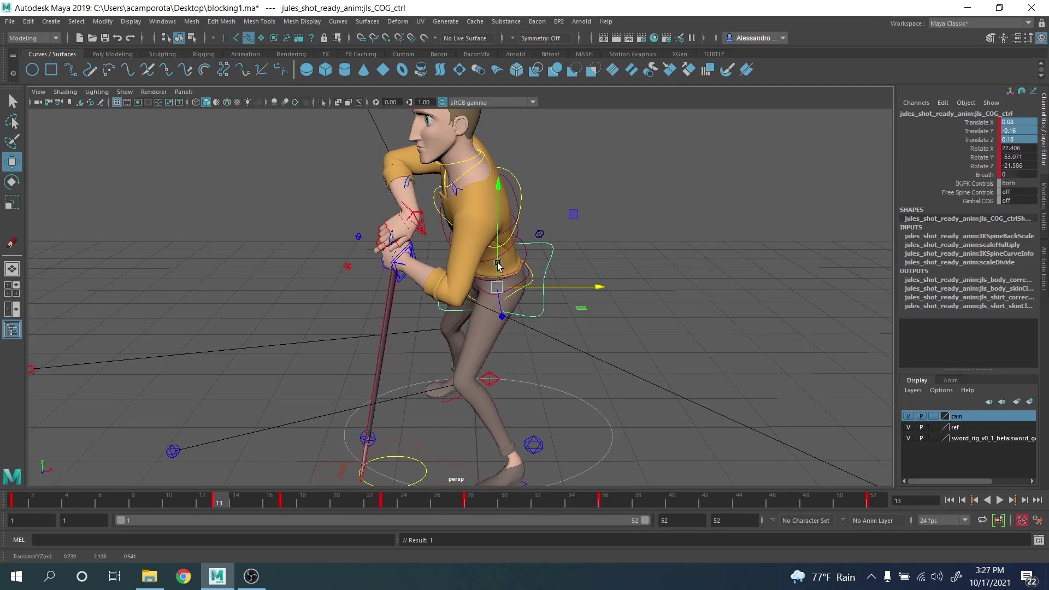
Step: Rotate the right arm IK control to X 75.874, Y 41.876, Z -14.741 to reorient the upper hand
alt+drag(465, 276, 601, 264)
alt+middle_drag(602, 265, 617, 300)
alt+drag(618, 300, 608, 302)
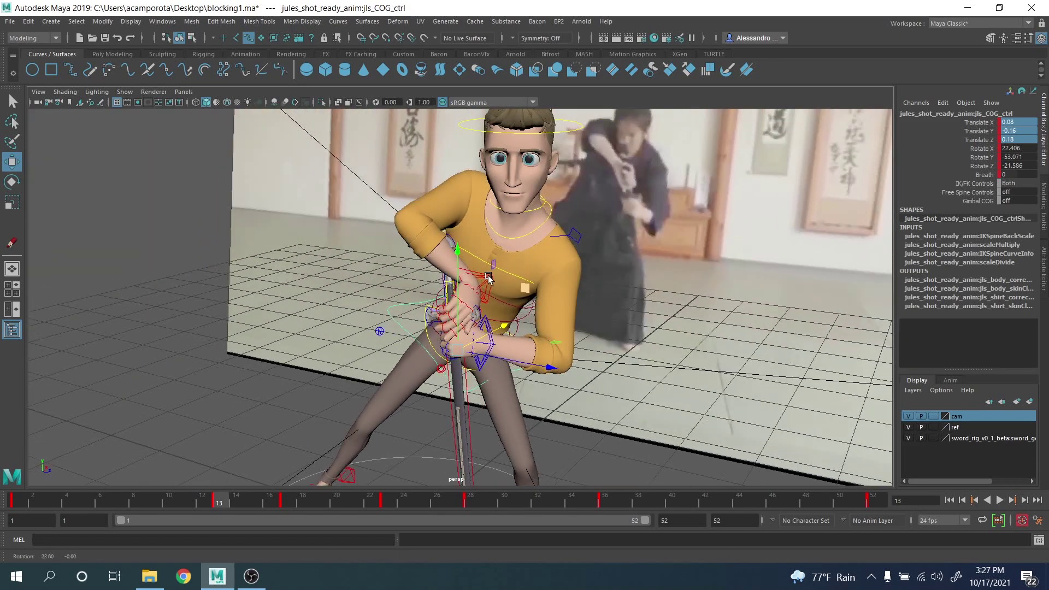
key(bracketright)
click(484, 284)
key(bracketleft)
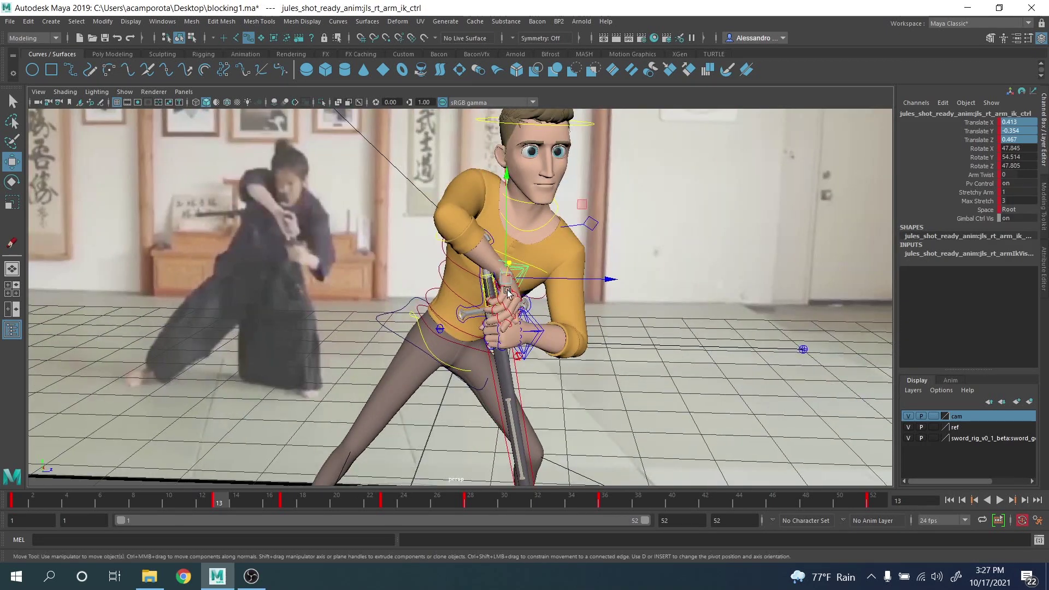
key(e)
mouse_move(527, 281)
mouse_down()
mouse_move(543, 284)
mouse_move(519, 266)
mouse_up()
Step: Move the right arm IK control toward the sword grip, to Translate X 0.485, Y -0.388, Z 0.403
key(w)
key(bracketright)
key(bracketleft)
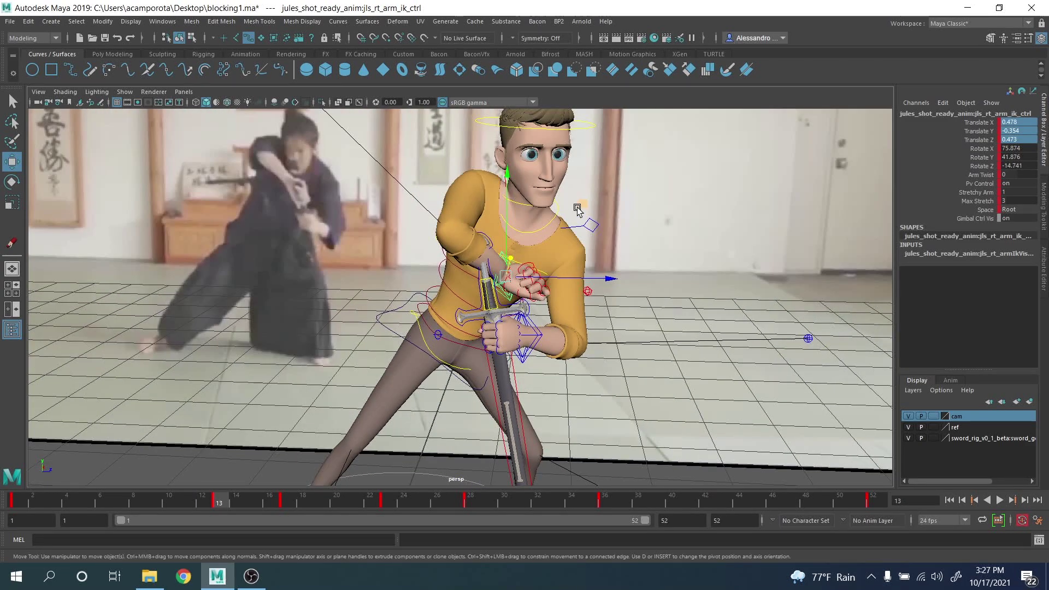
drag(577, 208, 465, 311)
alt+middle_drag(466, 311, 454, 231)
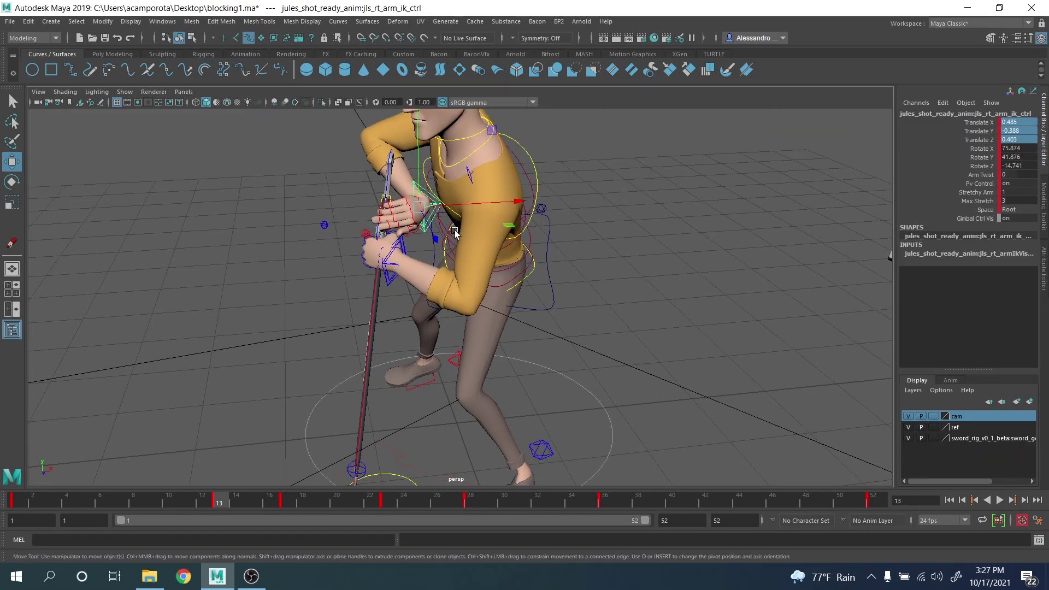
Step: Rotate the left arm IK control so the sword stands more upright when seen from the side
click(385, 286)
key(e)
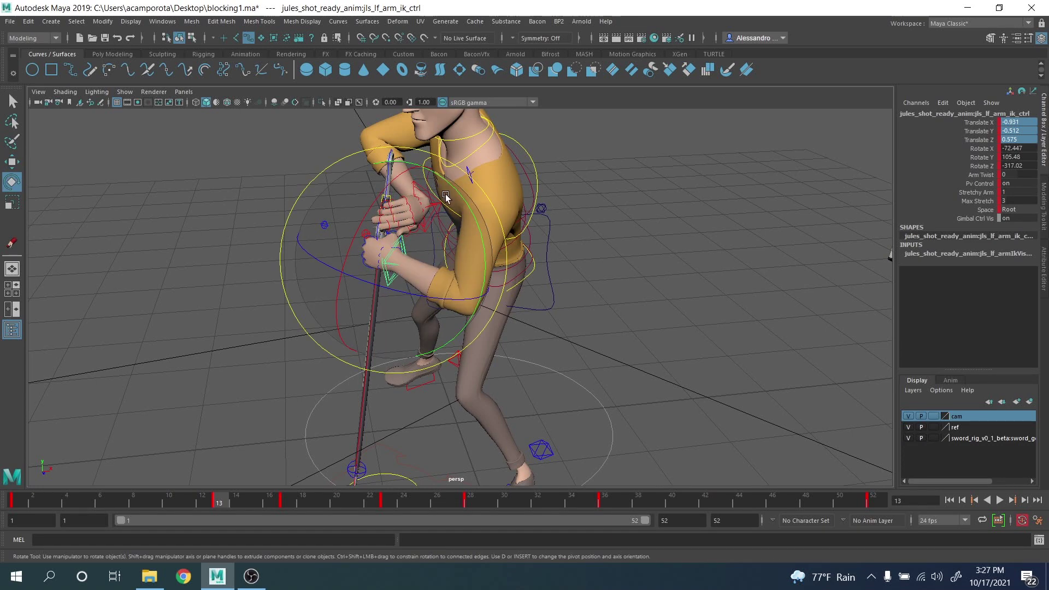
right_click(445, 196)
drag(443, 195, 434, 182)
key(q)
Step: Shift the right arm IK control to Translate X 0.422, Z 0.396 so the hand sits nearer the sword handle
click(441, 204)
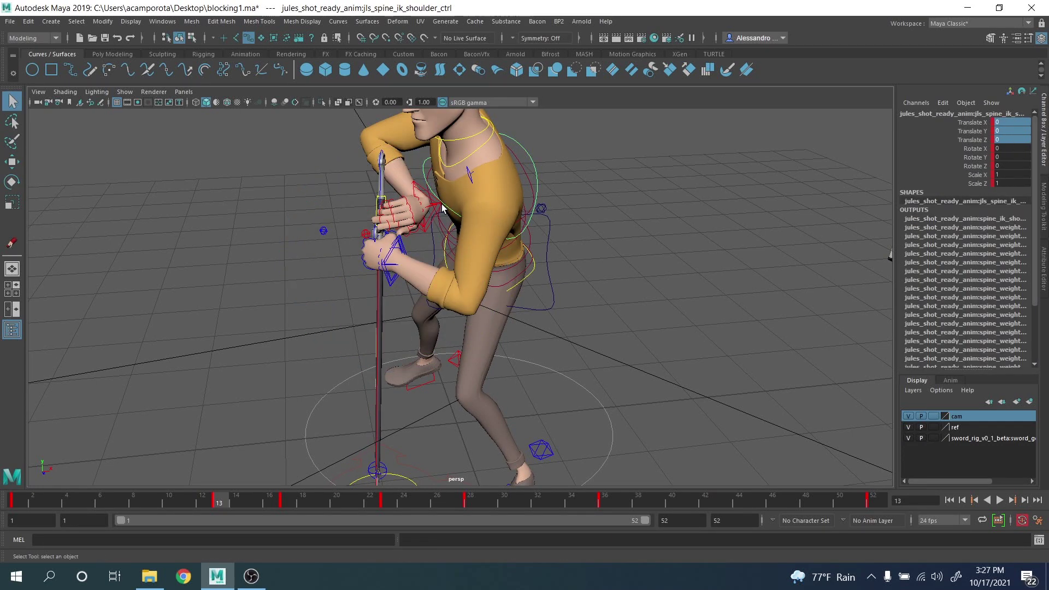
click(439, 204)
key(w)
drag(440, 204, 511, 211)
alt+right_drag(510, 211, 461, 203)
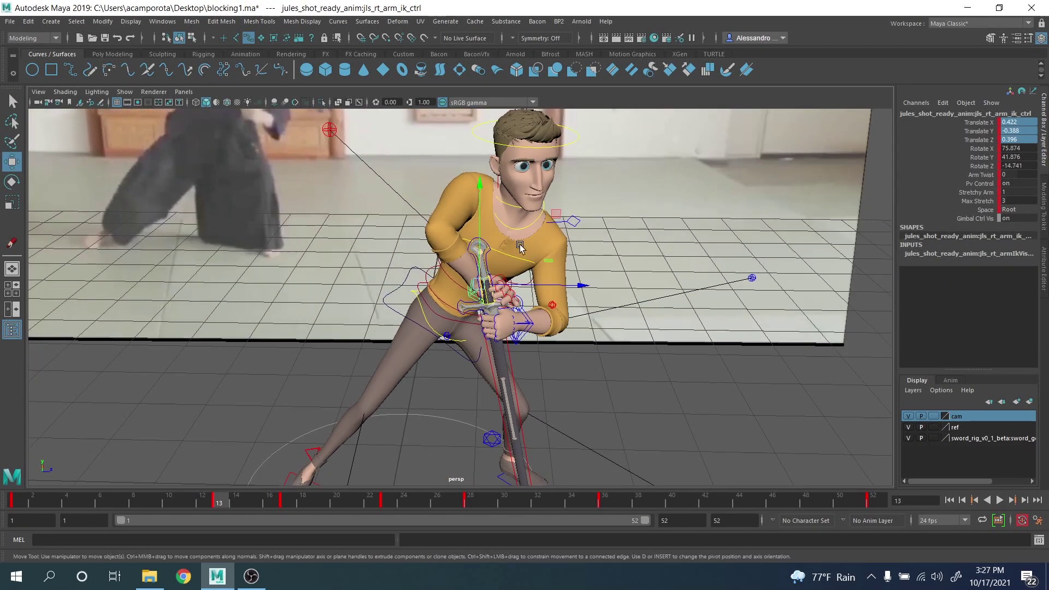
Step: Rotate the right arm IK control to X 66.886, Y 94.41, Z 56.176 and raise it to Translate Y -0.33
alt+middle_drag(461, 203, 471, 286)
mouse_move(471, 286)
alt+mouse_down()
mouse_move(466, 259)
mouse_move(485, 279)
alt+mouse_up()
key(e)
drag(555, 253, 424, 292)
key(ctrl+z)
key(e)
alt+middle_drag(423, 292, 430, 271)
scroll(431, 272, up, 3)
key(w)
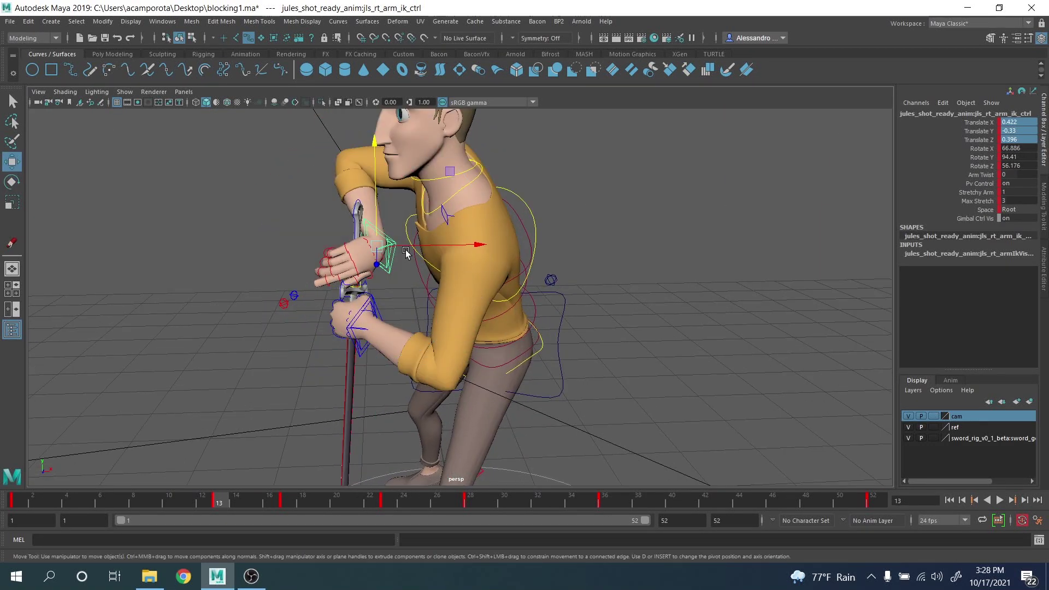
Step: Move the left arm IK control to X -0.967, Y -0.512, Z 0.579 and the right one to X 0.409, Z 0.395 to align the grip
drag(405, 246, 597, 257)
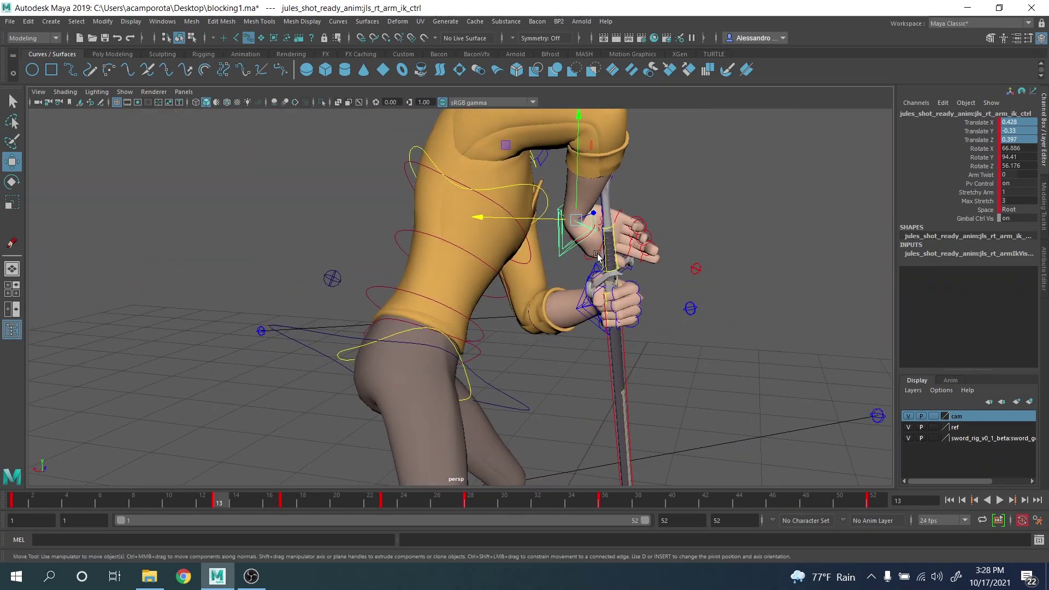
click(595, 309)
drag(567, 297, 581, 300)
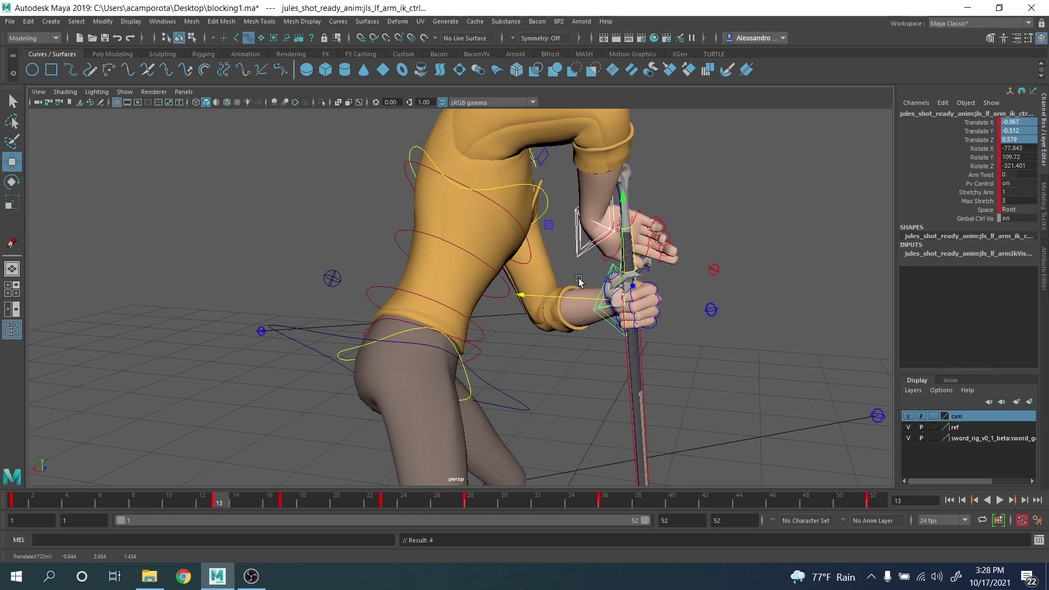
click(579, 252)
drag(571, 223, 500, 273)
alt+middle_drag(500, 273, 475, 236)
alt+drag(475, 238, 412, 274)
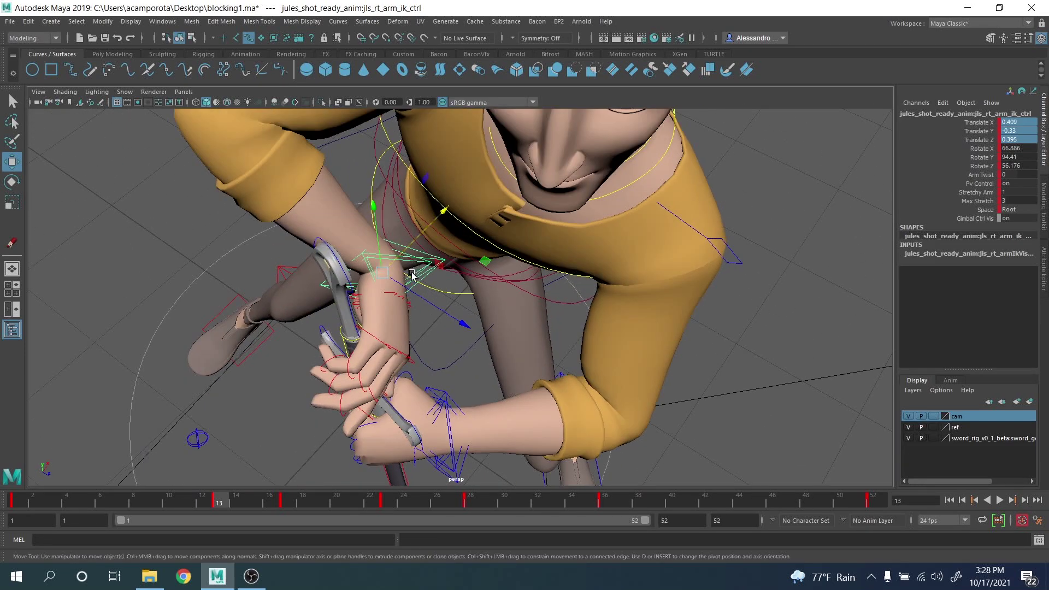
Step: Curl the right pinky's finger controls around the sword handle, bringing the tip's Rotate Y to 65.254
alt+right_drag(412, 274, 456, 267)
key(q)
click(406, 332)
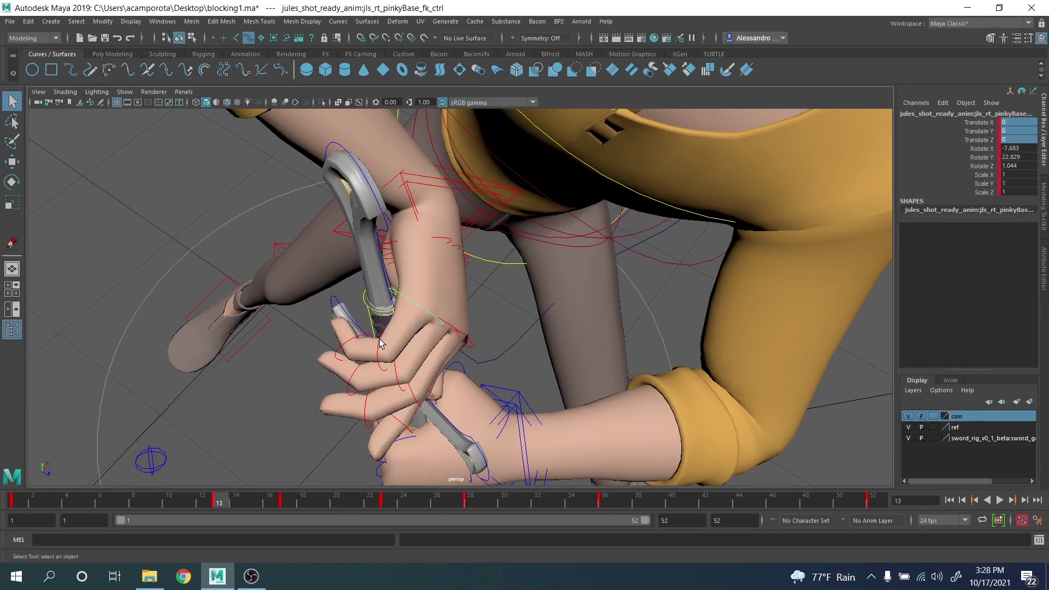
key(e)
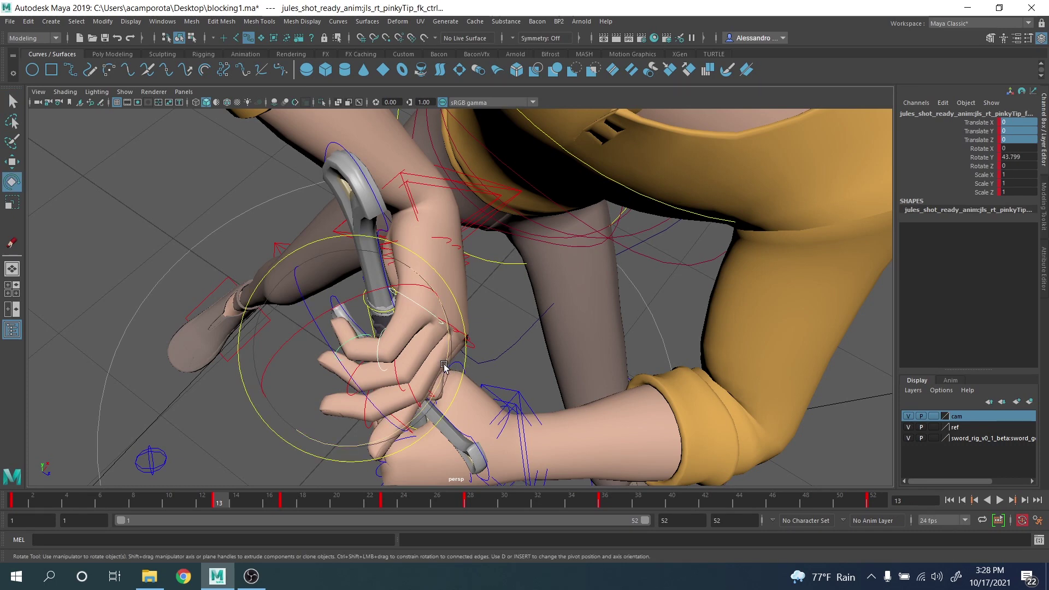
drag(444, 364, 393, 377)
key(q)
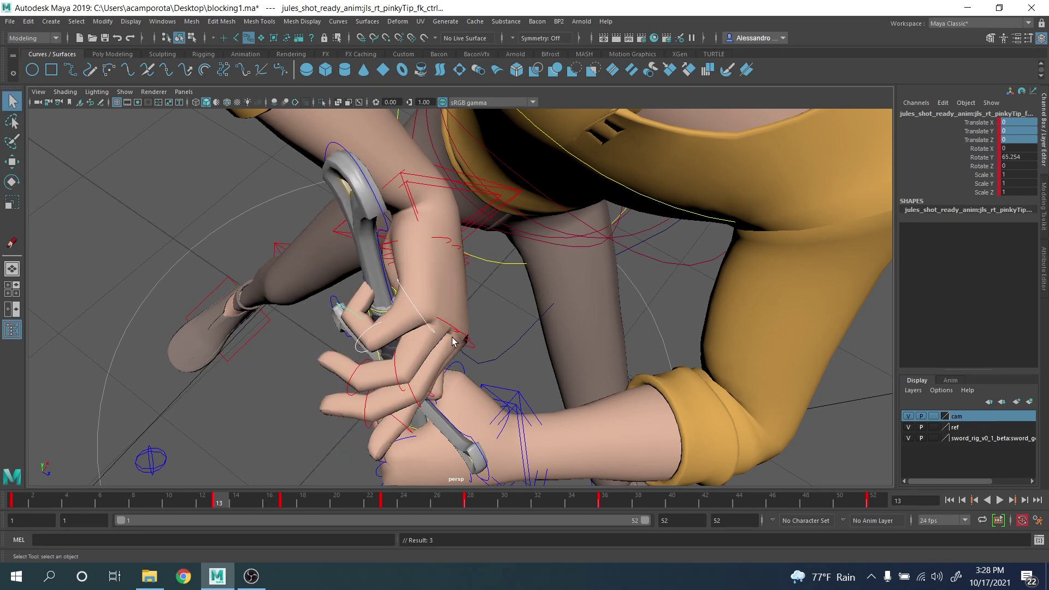
Step: Curl the right ring finger's controls around the handle, bringing the tip's Rotate Y to 59.912
alt+drag(453, 350, 420, 324)
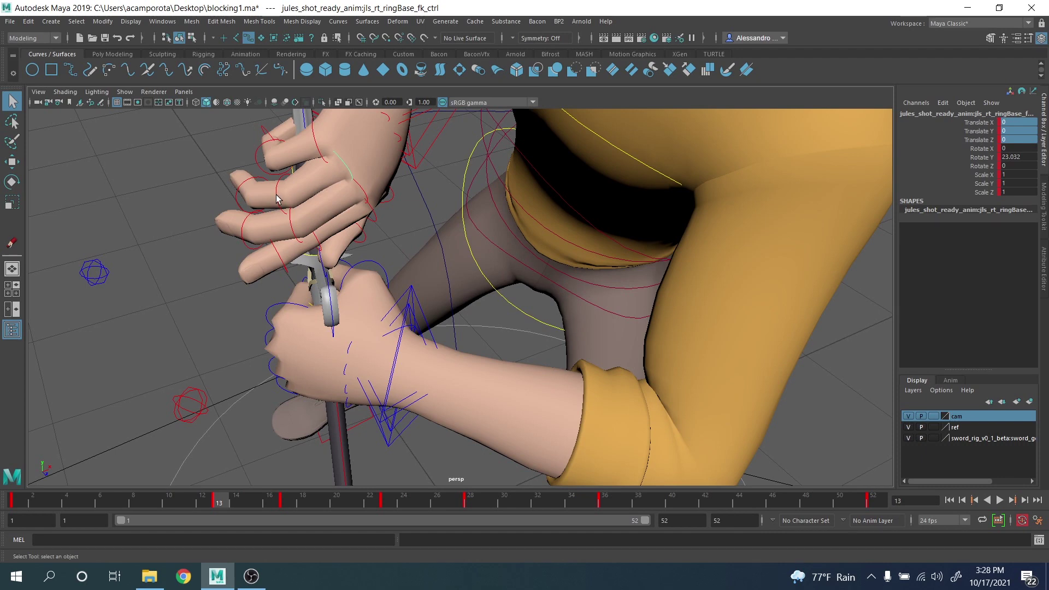
shift+click(236, 199)
key(e)
drag(332, 213, 353, 235)
key(q)
Step: Curl the right middle finger's controls around the handle, bringing the tip's Rotate Y to 54.494
alt+drag(499, 227, 423, 201)
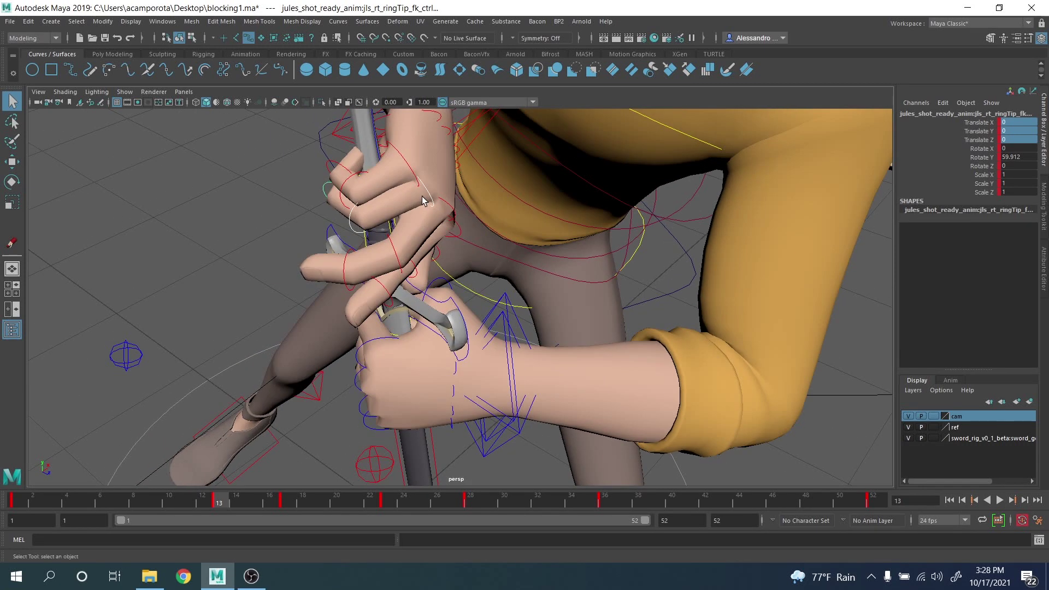
click(445, 213)
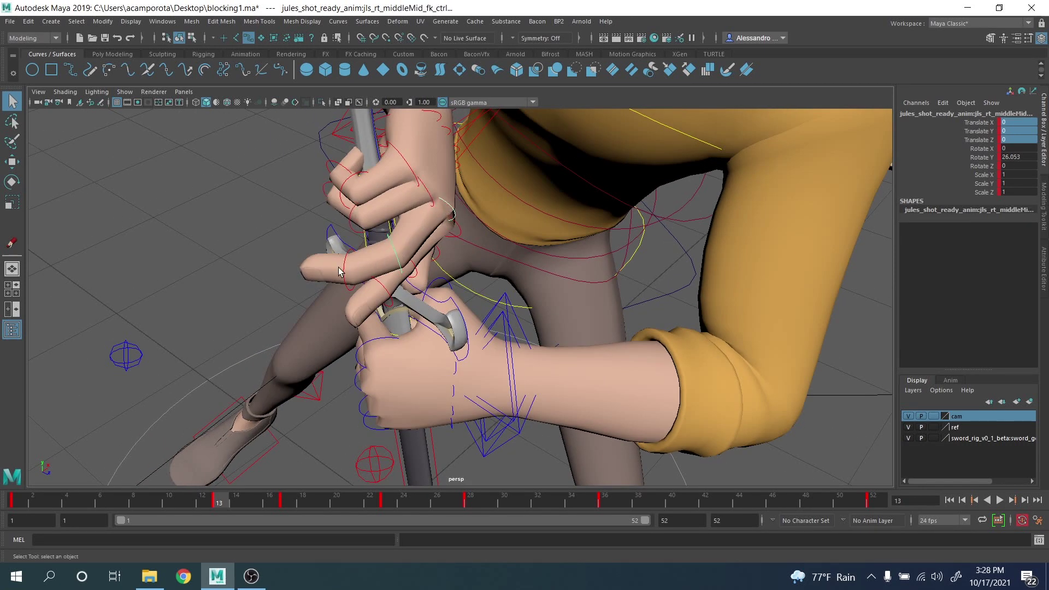
key(e)
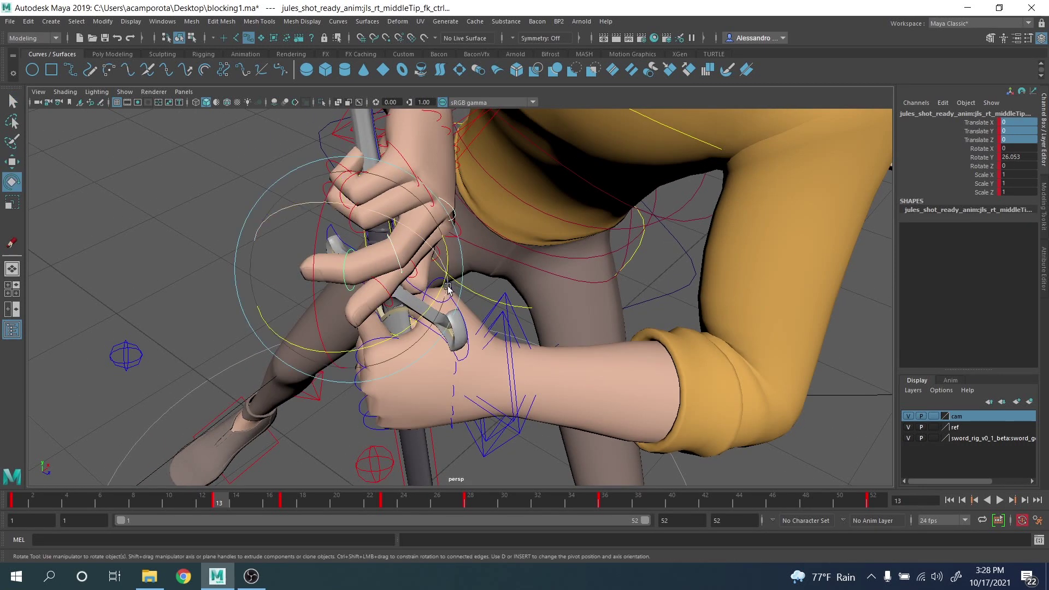
drag(445, 292, 395, 301)
key(q)
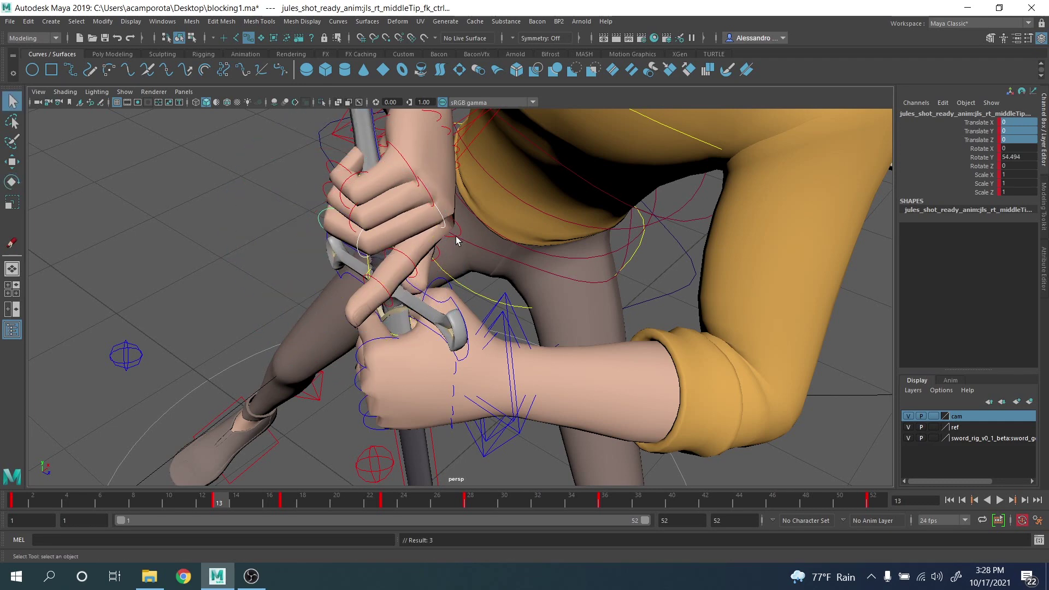
Step: Curl the right index finger's controls around the handle, bringing the tip's Rotate Y to 50.491
click(440, 263)
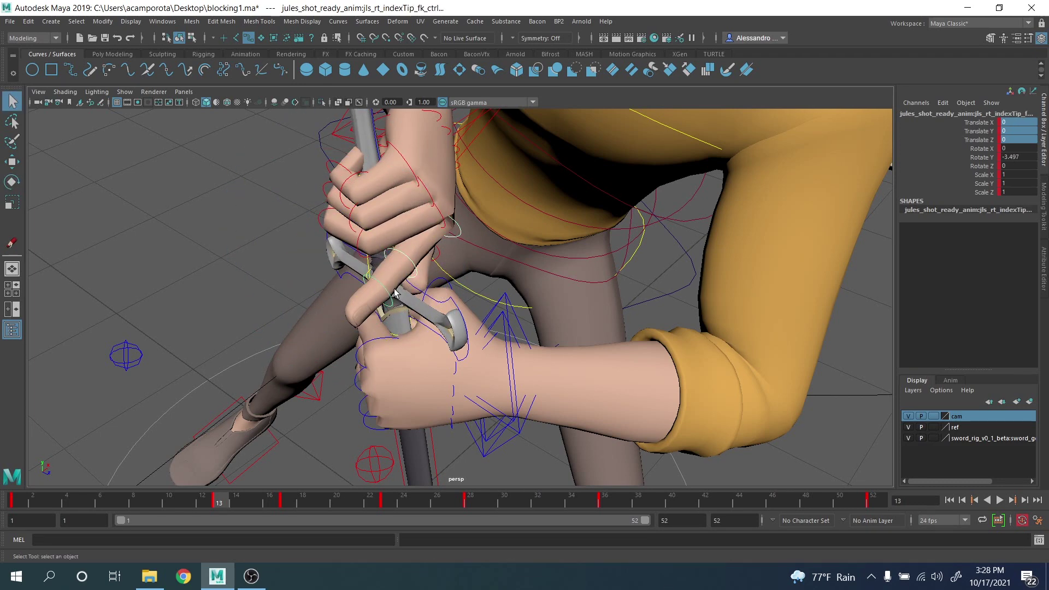
key(e)
drag(401, 320, 385, 337)
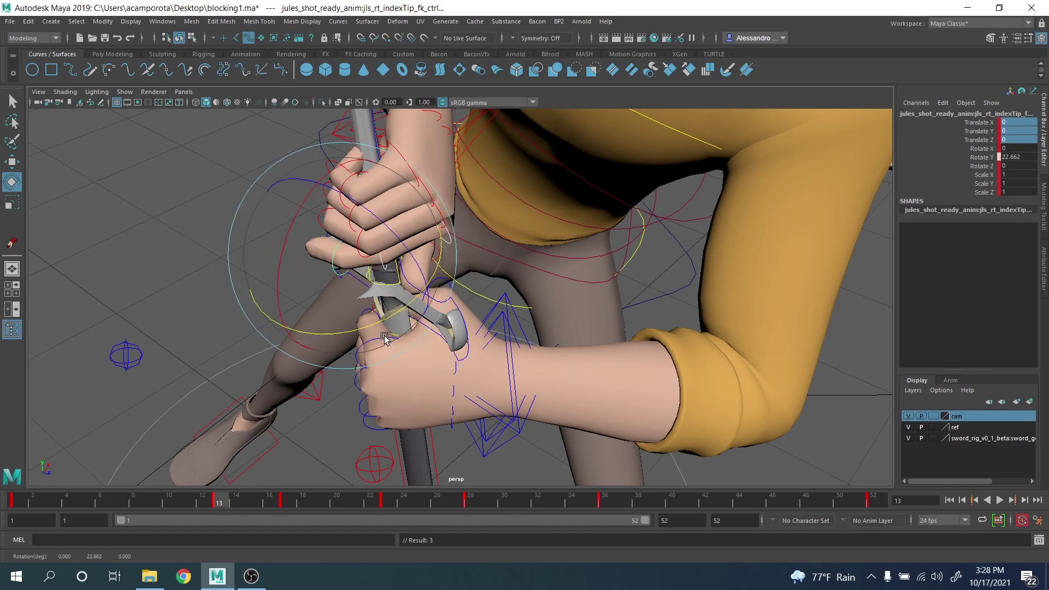
key(q)
click(351, 278)
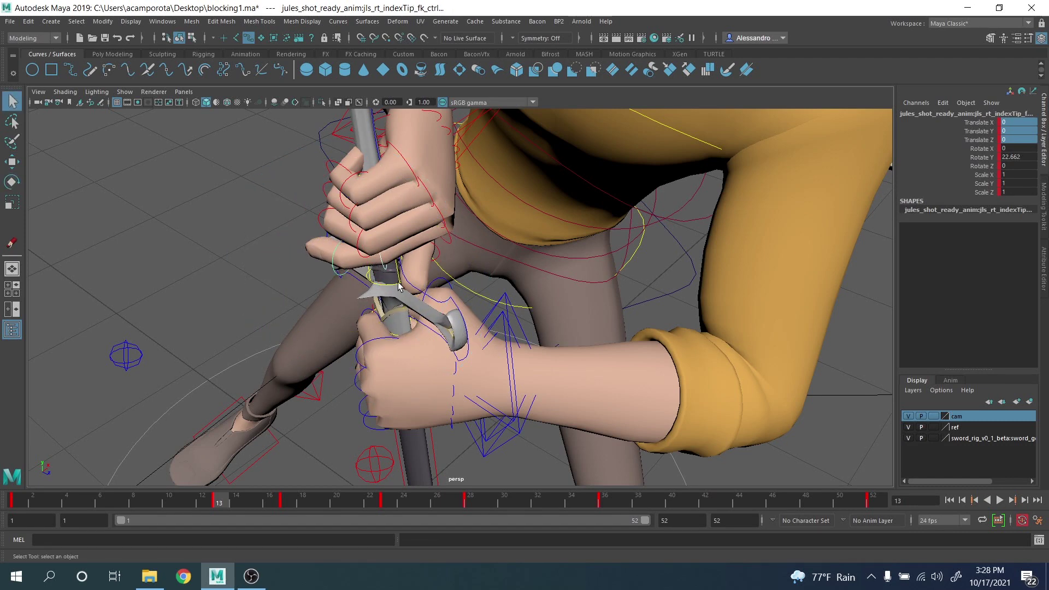
key(e)
drag(398, 307, 429, 279)
scroll(354, 301, down, 4)
key(q)
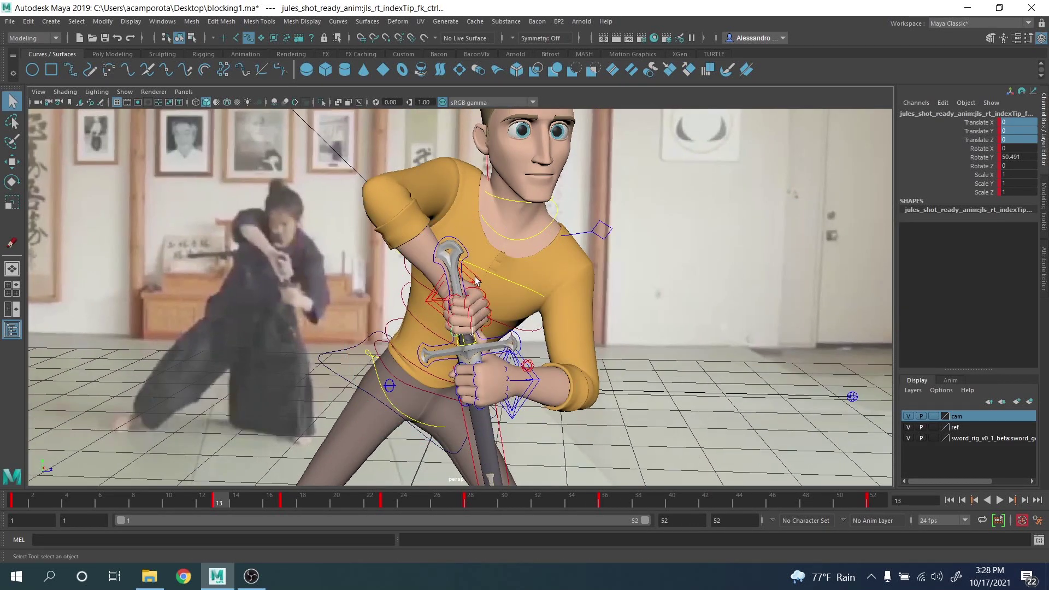
Step: Rotate the right arm IK control to X 65.742, Y 97.73, Z 57.758 to line the closed fist up with the handle
click(476, 280)
key(e)
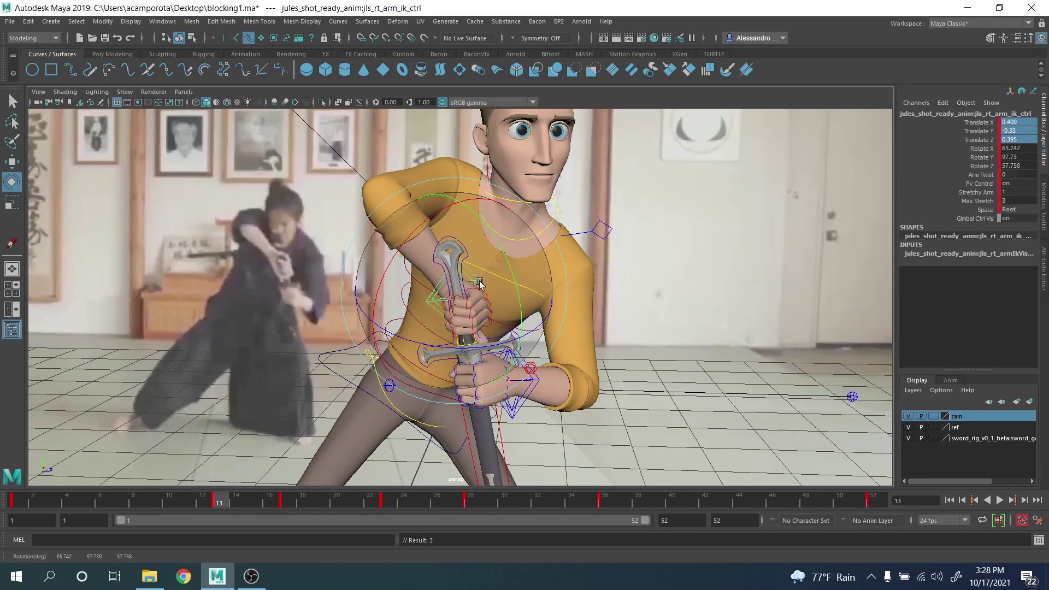
alt+drag(490, 287, 494, 225)
scroll(540, 278, up, 6)
key(q)
click(560, 241)
key(e)
key(q)
alt+drag(574, 290, 473, 273)
Step: Move the right arm IK control to Translate X 0.404, Z 0.385 so the fist wraps the sword handle
click(462, 206)
key(w)
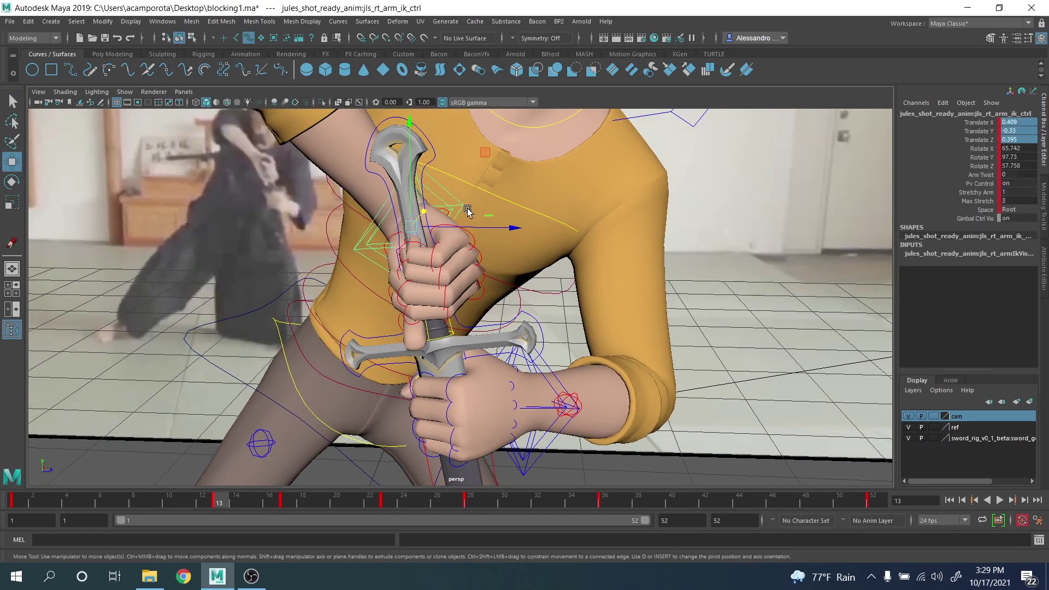
drag(473, 226, 442, 286)
alt+middle_drag(442, 287, 448, 254)
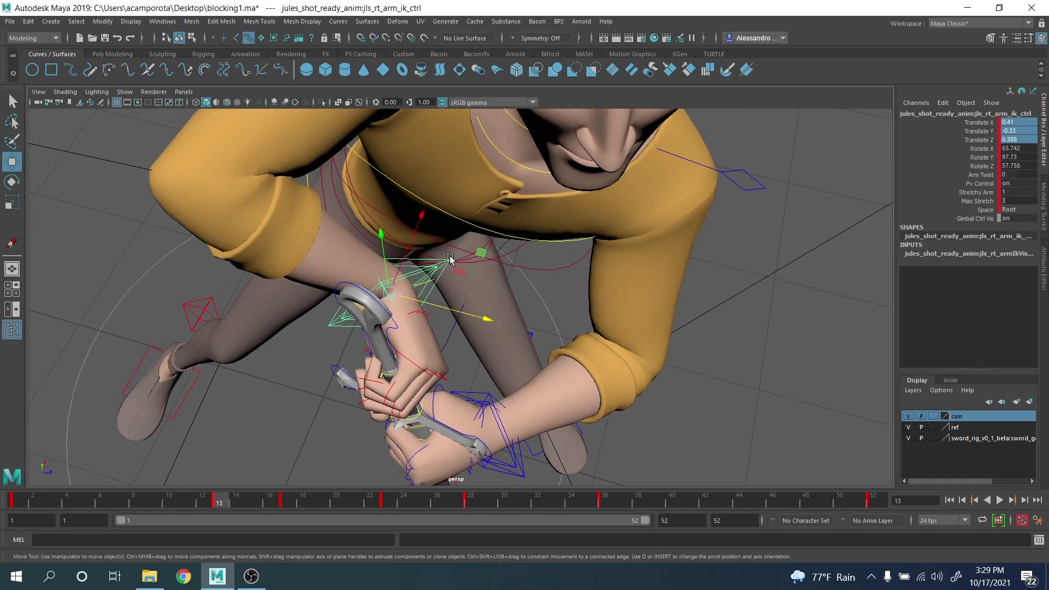
drag(467, 252, 443, 194)
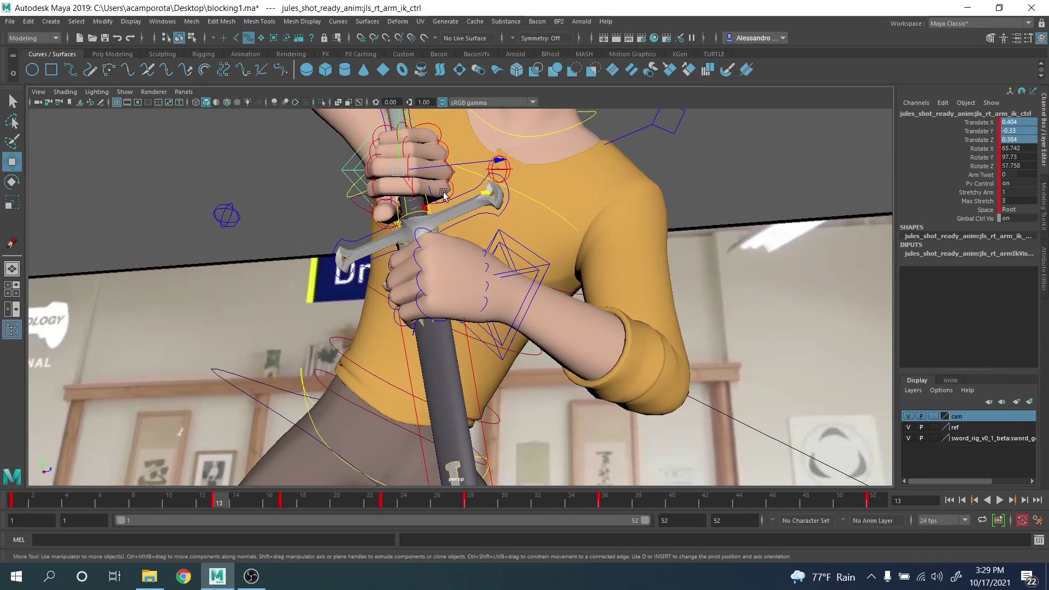
click(468, 169)
key(ctrl+z)
drag(474, 162, 475, 166)
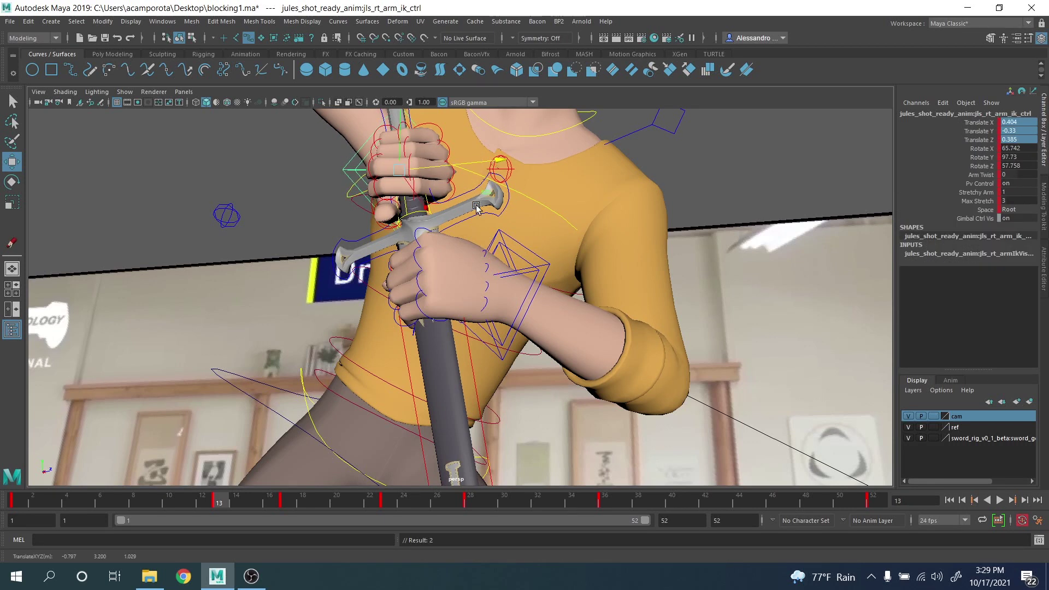
Step: Rotate the COG control slightly to adjust the body's lean against the drawn-over reference in the camera view
key(space)
key(space)
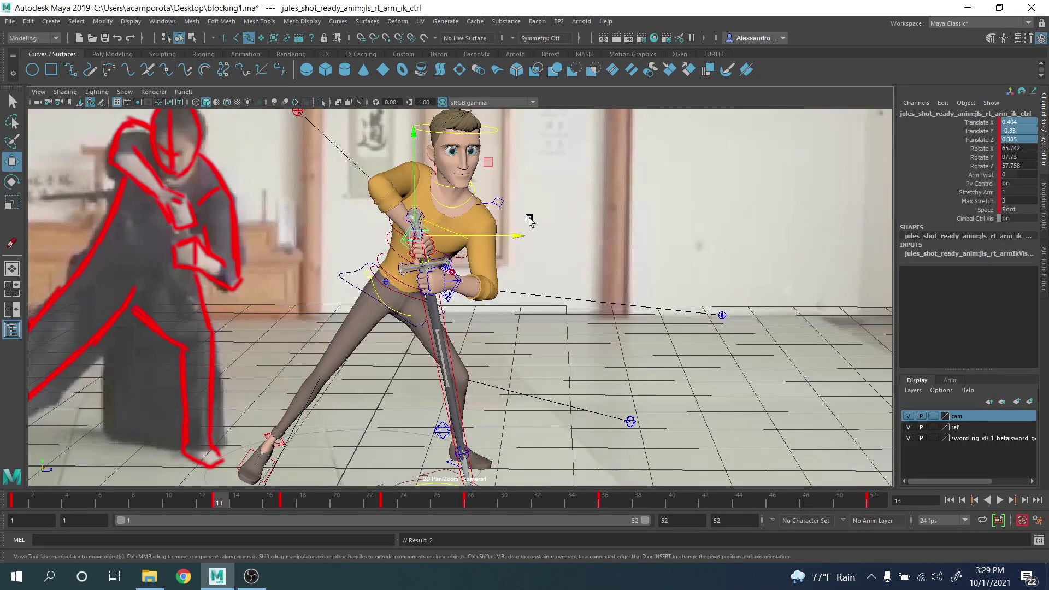
right_drag(480, 220, 448, 240)
middle_drag(416, 279, 424, 302)
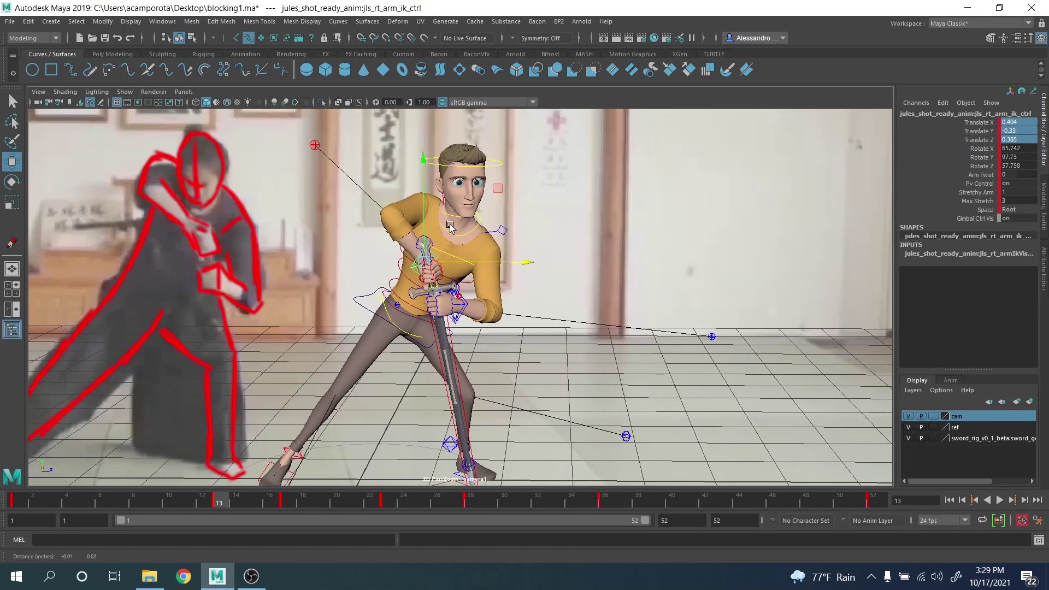
click(369, 309)
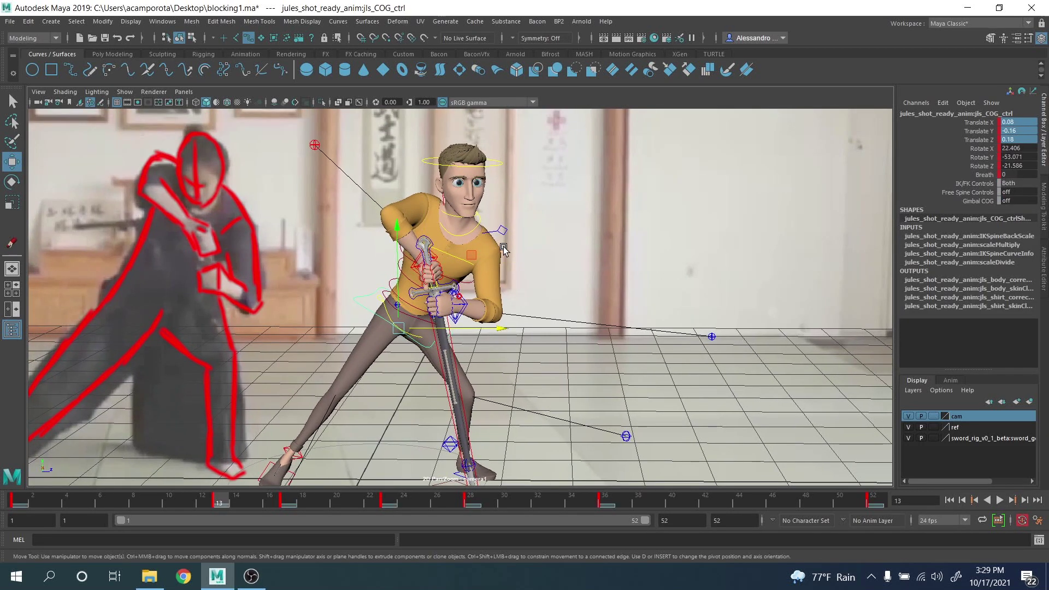
key(e)
drag(467, 259, 458, 271)
key(q)
Step: Rotate the right clavicle control to X -0.381, Y 1.094, Z 25.78 to adjust the shoulder
drag(302, 139, 338, 171)
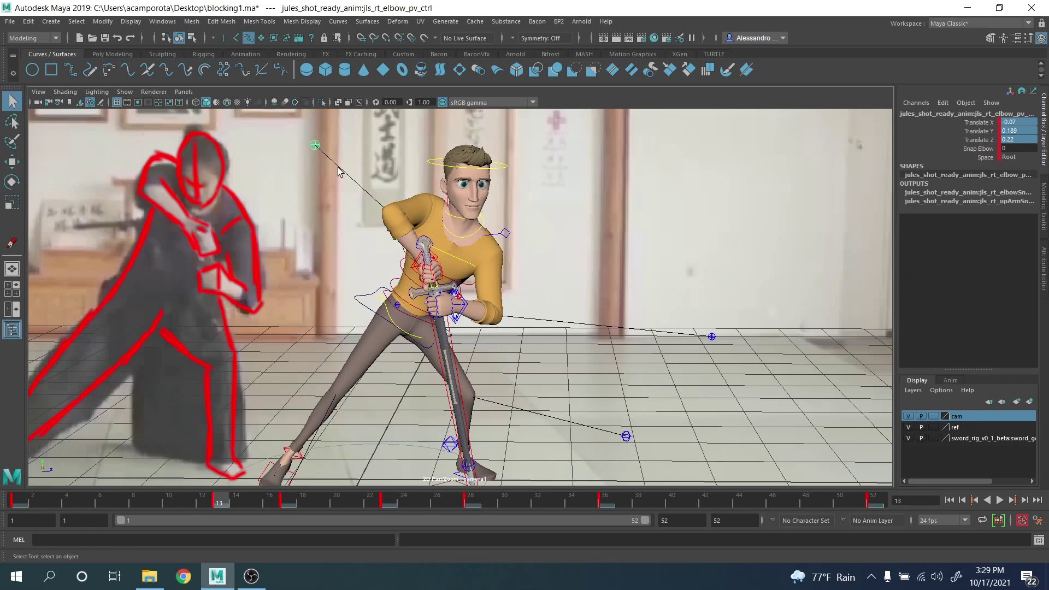
click(447, 203)
key(e)
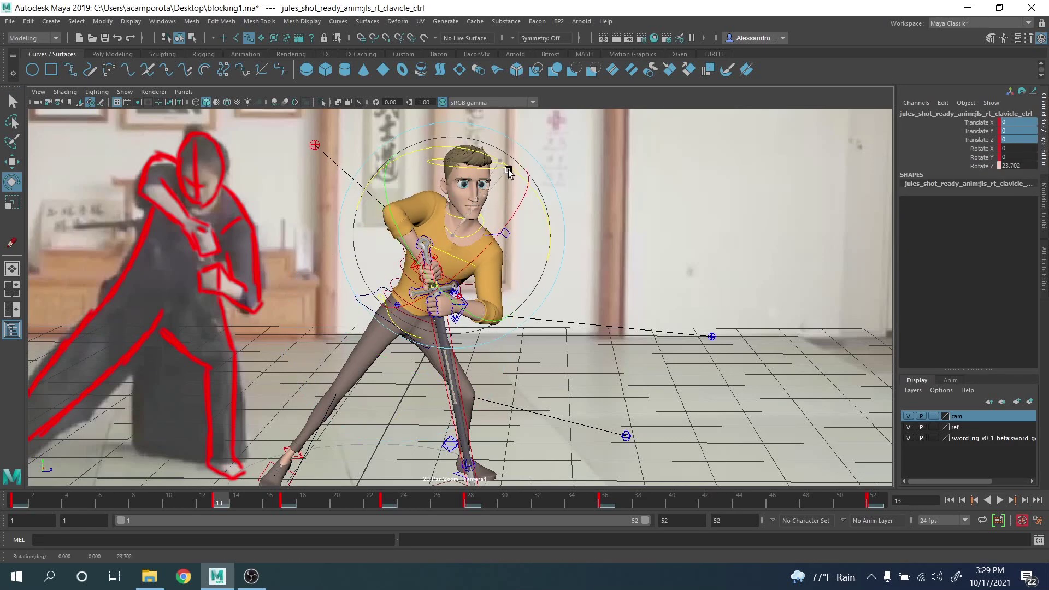
key(q)
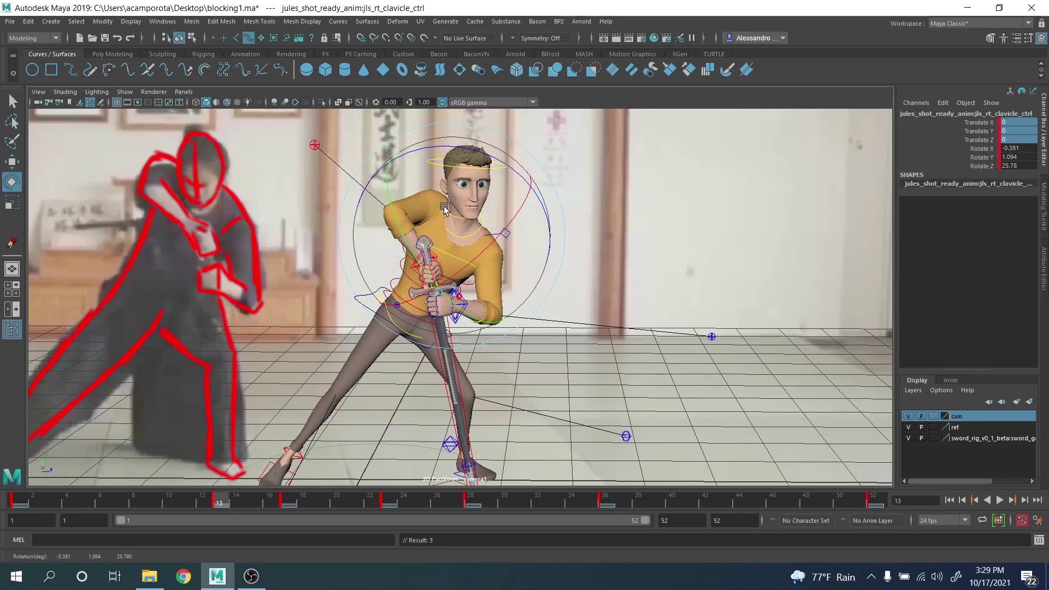
Step: Zero the head control's rotation and turn the head down toward the sword, to Rotate X 3.9, Y -7.789, Z 8.003
click(466, 224)
shift+click(456, 215)
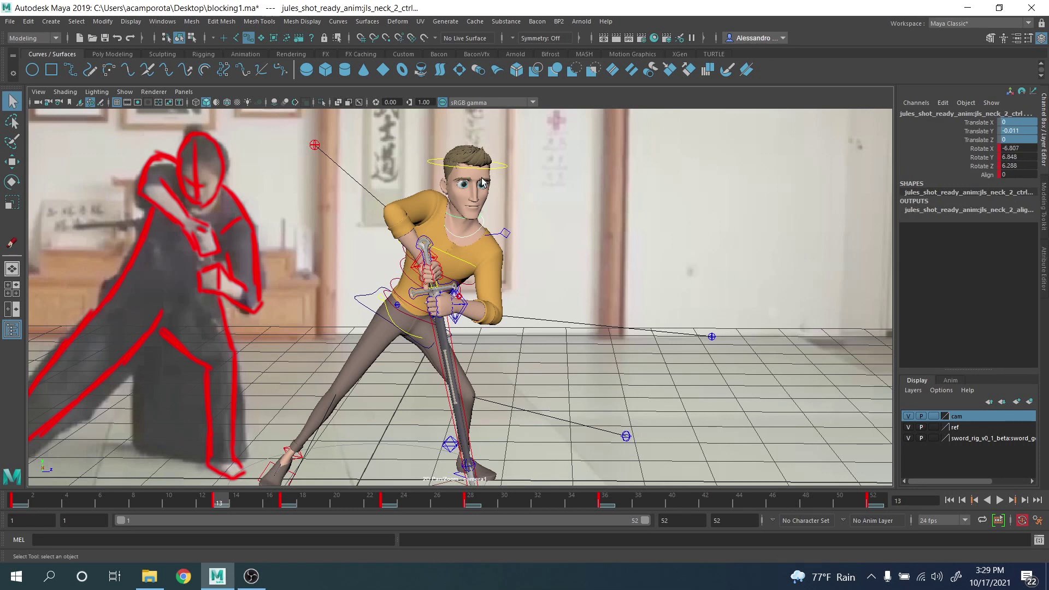
click(498, 170)
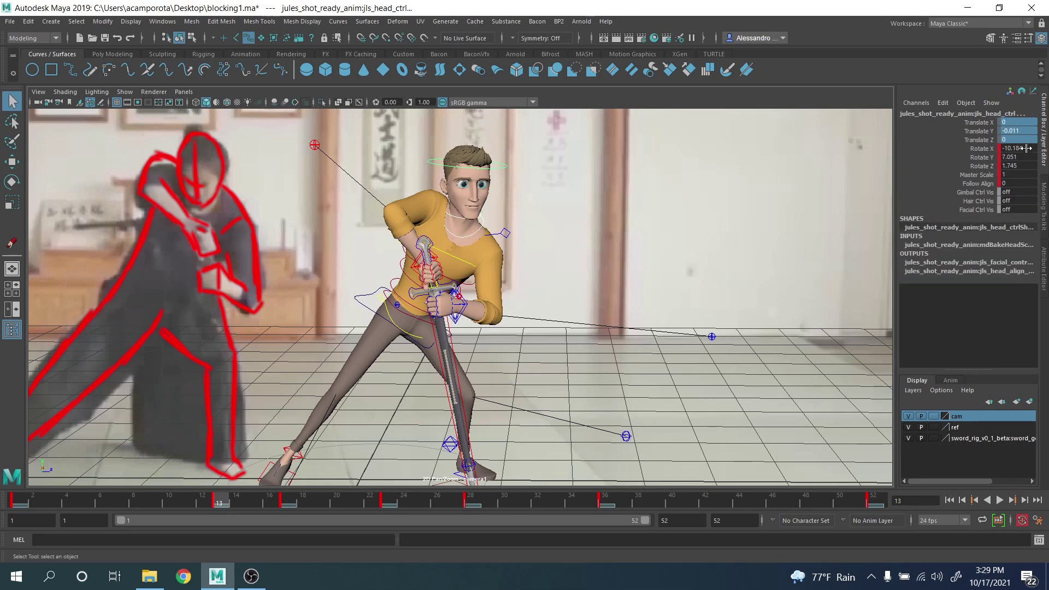
drag(1027, 148, 1027, 164)
text(0)
key(Return)
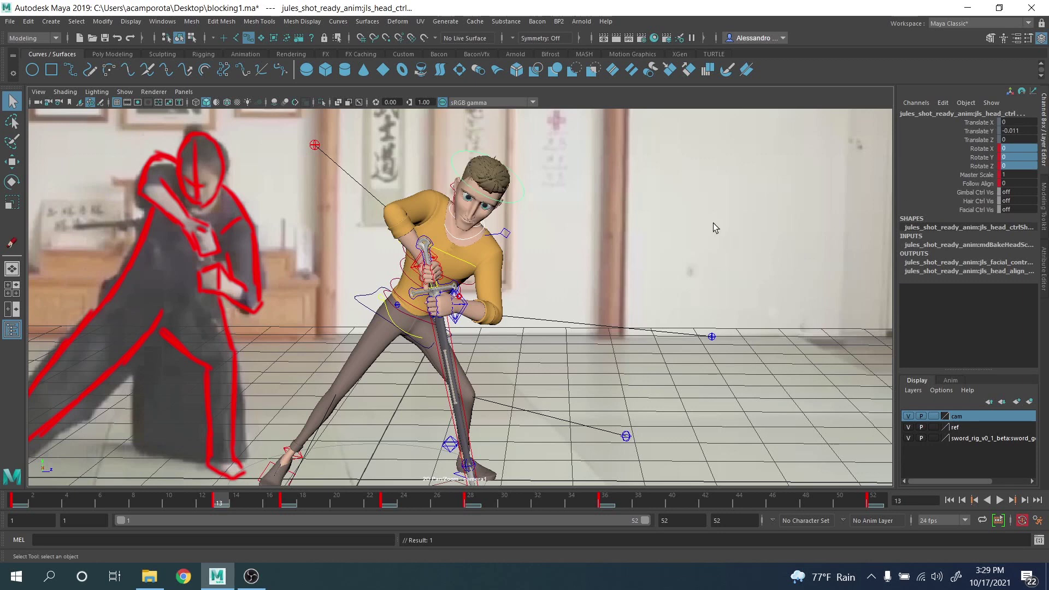
key(e)
mouse_move(520, 183)
mouse_down()
mouse_move(547, 147)
mouse_move(533, 252)
mouse_move(527, 169)
mouse_up()
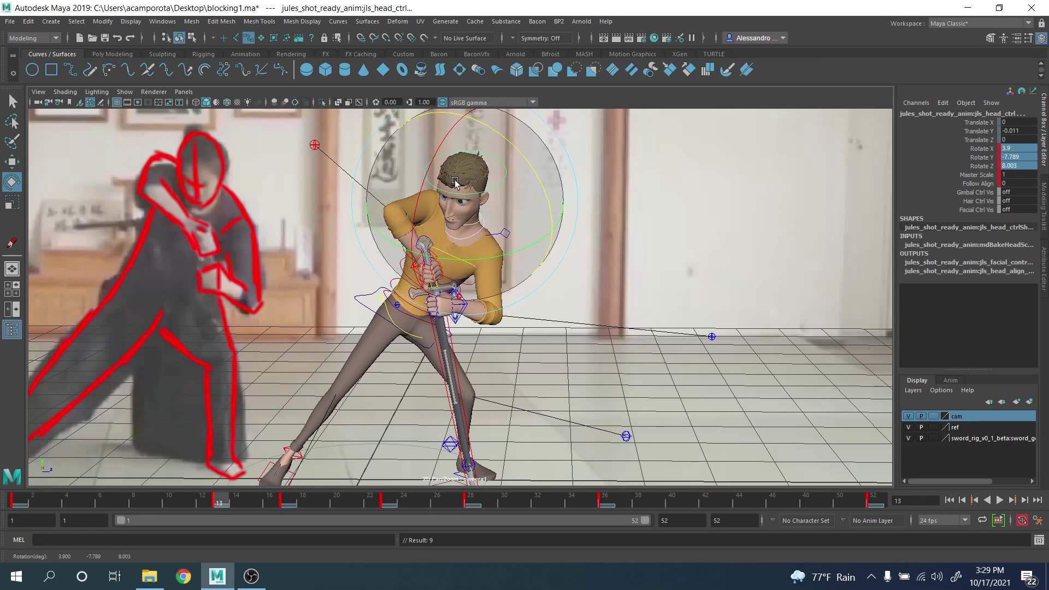
Step: Move the right elbow pole vector control to X -0.078, Y 0.151, Z 0.111 to adjust the elbow's direction
key(w)
click(315, 145)
drag(317, 146, 300, 154)
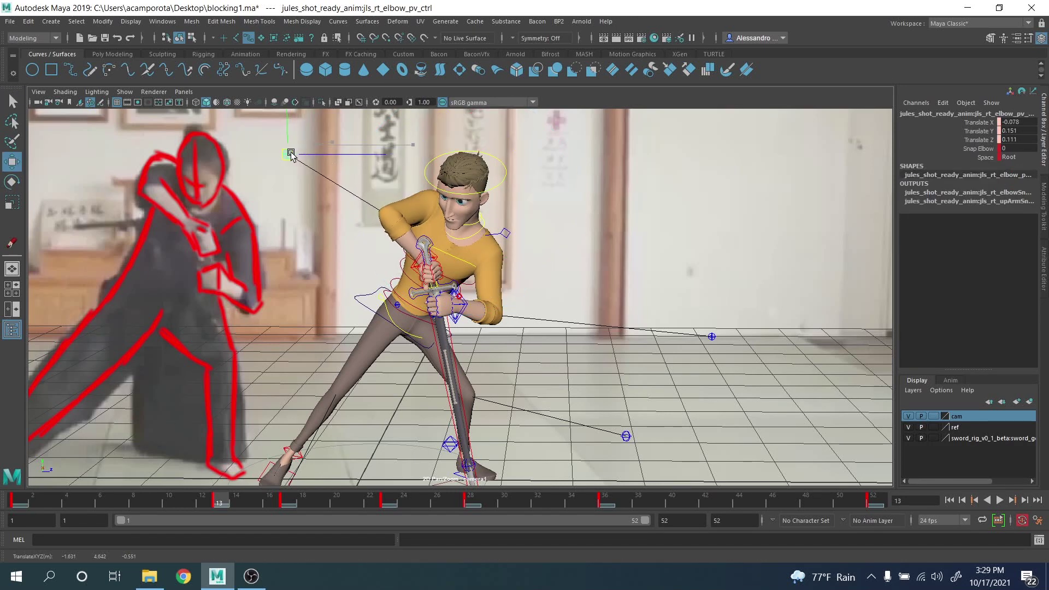
Step: Rotate the right arm IK control to X 65.397, Y 98.621, Z 44.622 to adjust the wrist angle
click(408, 269)
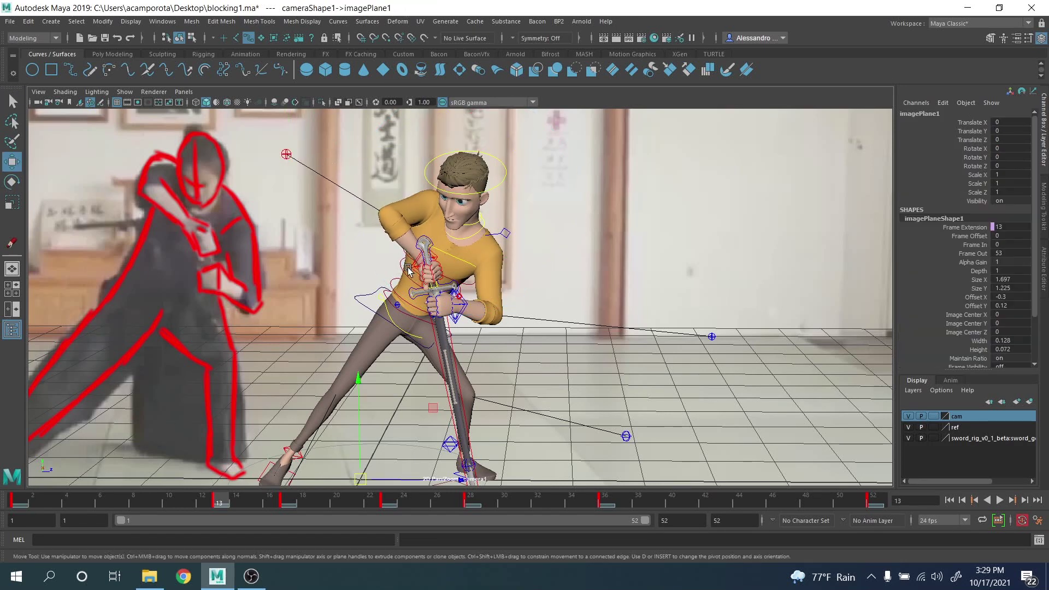
click(414, 272)
key(e)
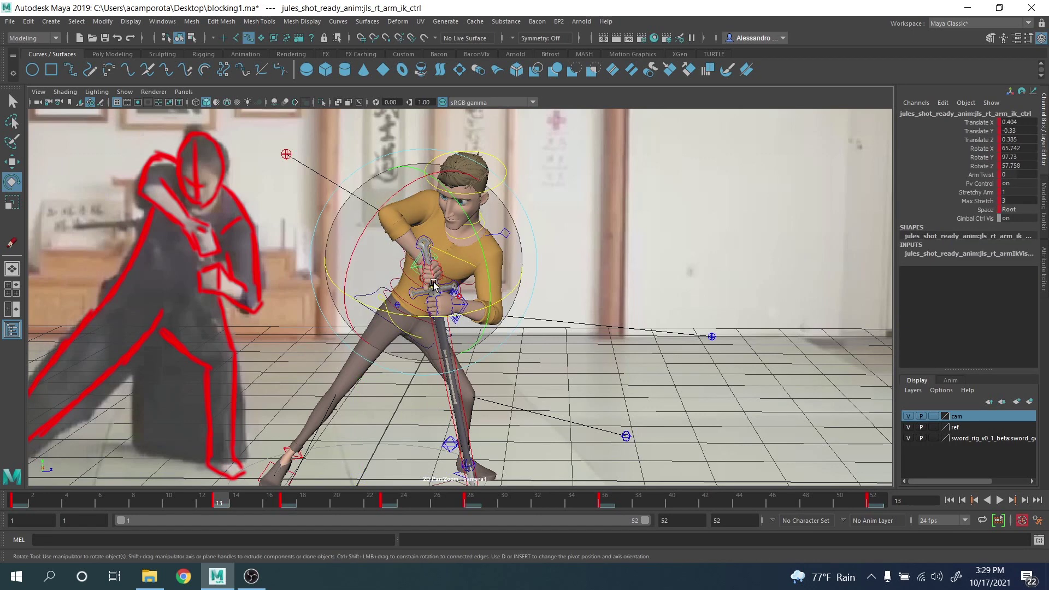
drag(448, 313, 465, 304)
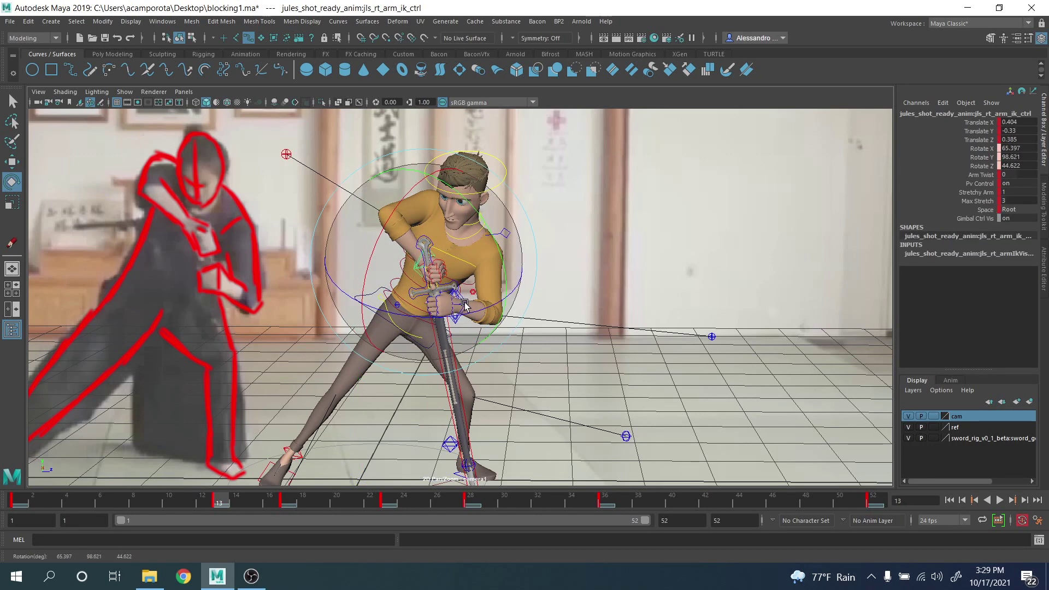
Step: Move the right arm IK control to X 0.406, Y -0.33, Z 0.364 to reposition the hand on the sword grip
key(w)
drag(463, 261, 463, 262)
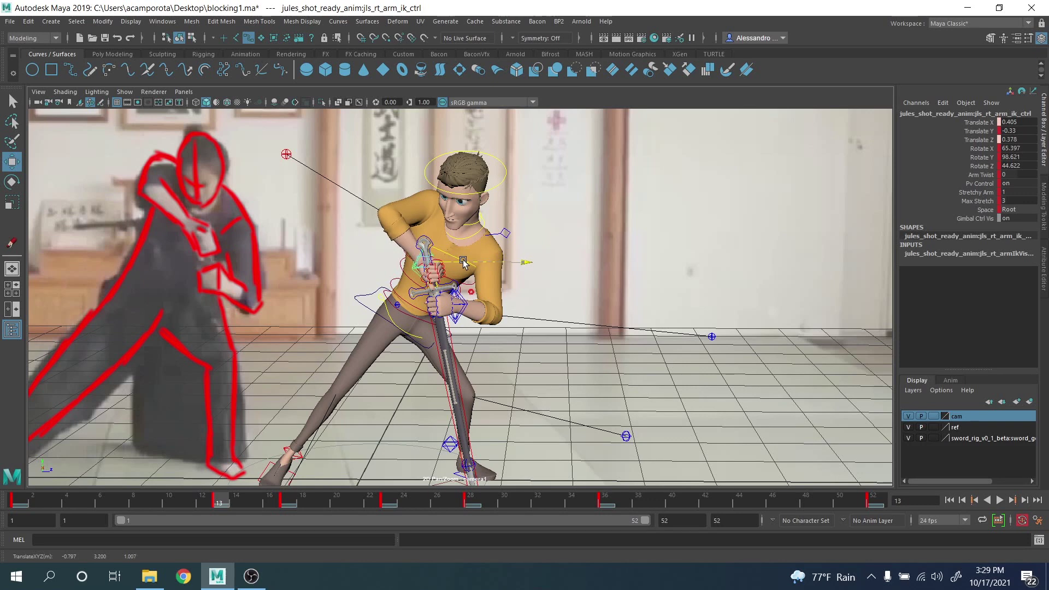
right_drag(403, 286, 764, 355)
middle_drag(437, 246, 495, 305)
right_drag(495, 306, 746, 359)
drag(433, 203, 413, 203)
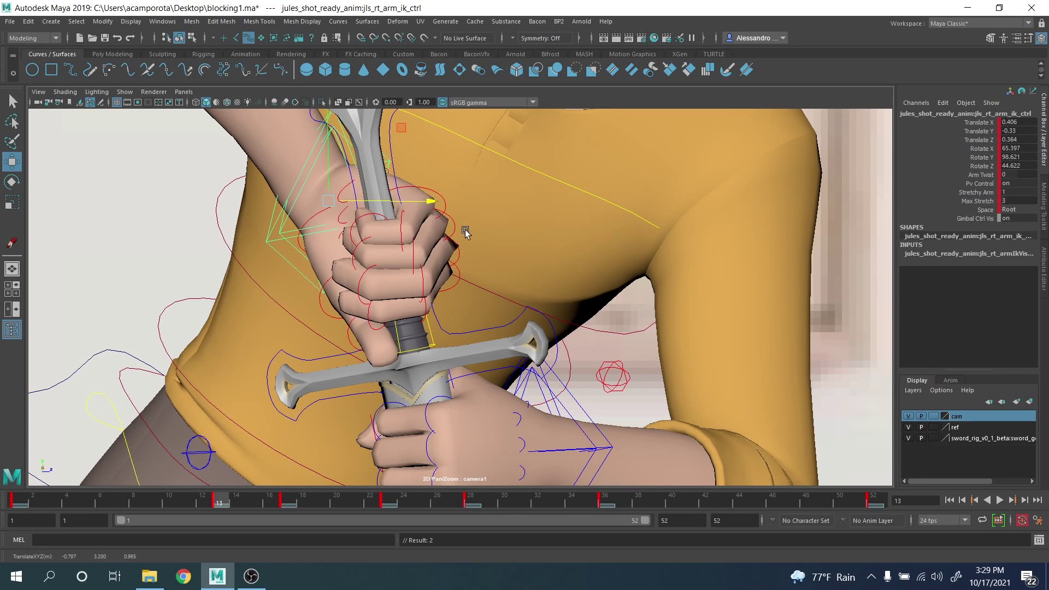
scroll(465, 232, down, 10)
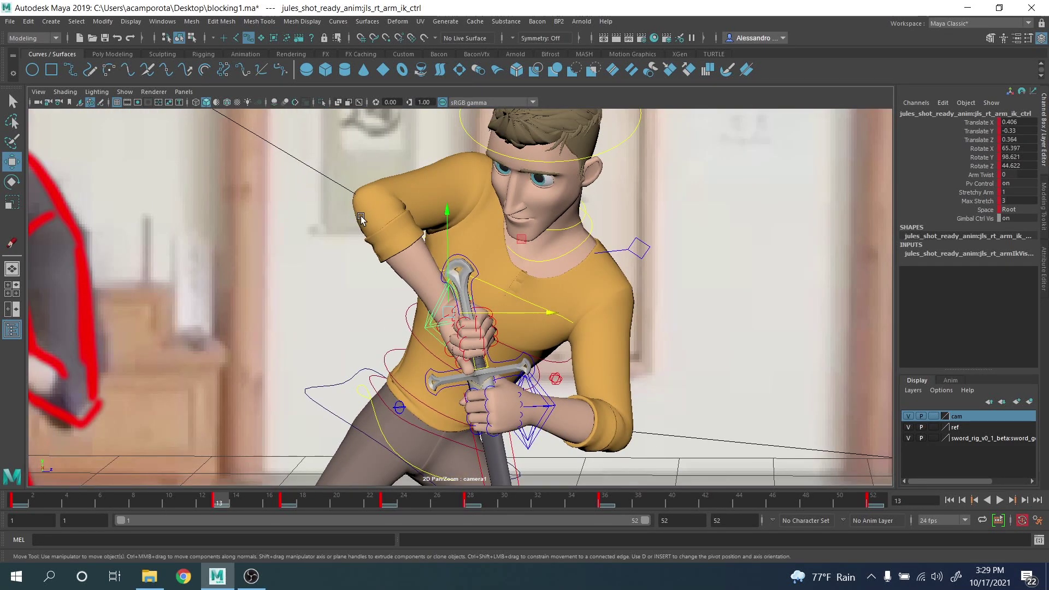
Step: Rotate the right ring finger's base control to Y 52.938 in the perspective view to curl it around the grip
key(space)
key(space)
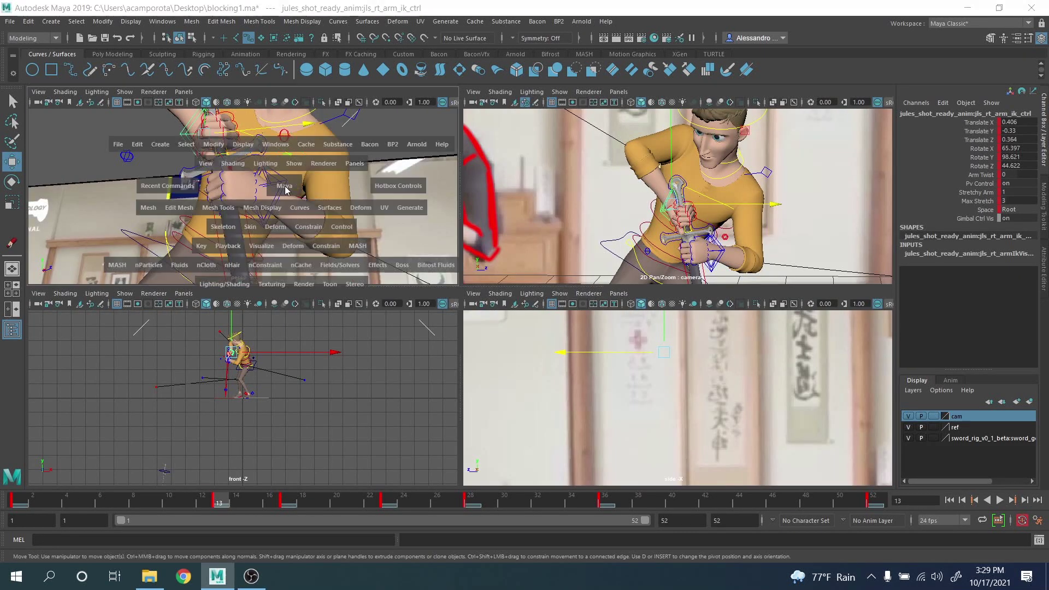
alt+drag(327, 229, 363, 281)
key(q)
alt+right_drag(364, 281, 421, 310)
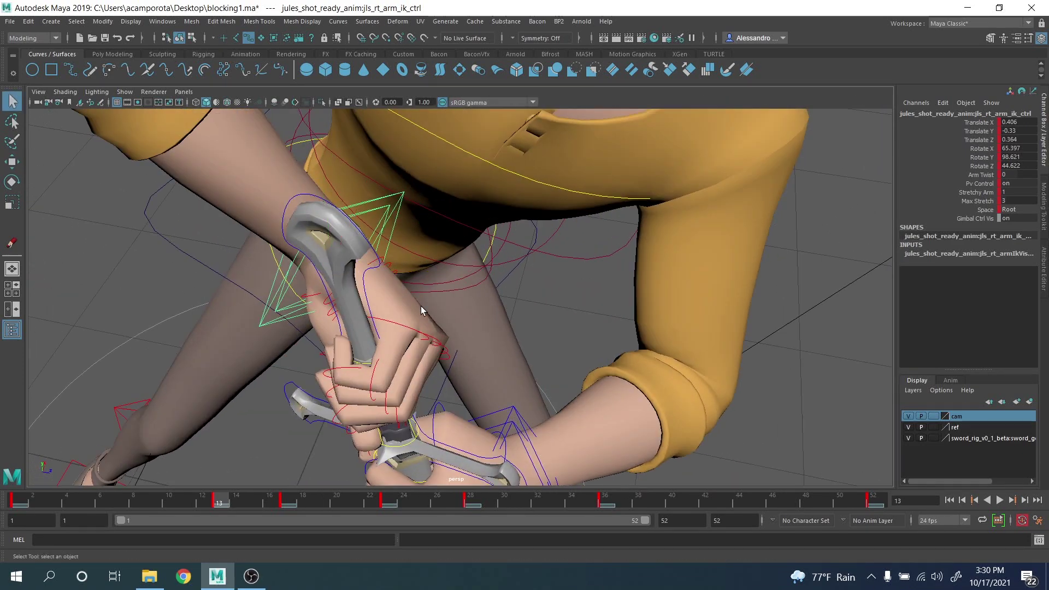
click(412, 330)
key(e)
drag(461, 393, 424, 327)
click(414, 273)
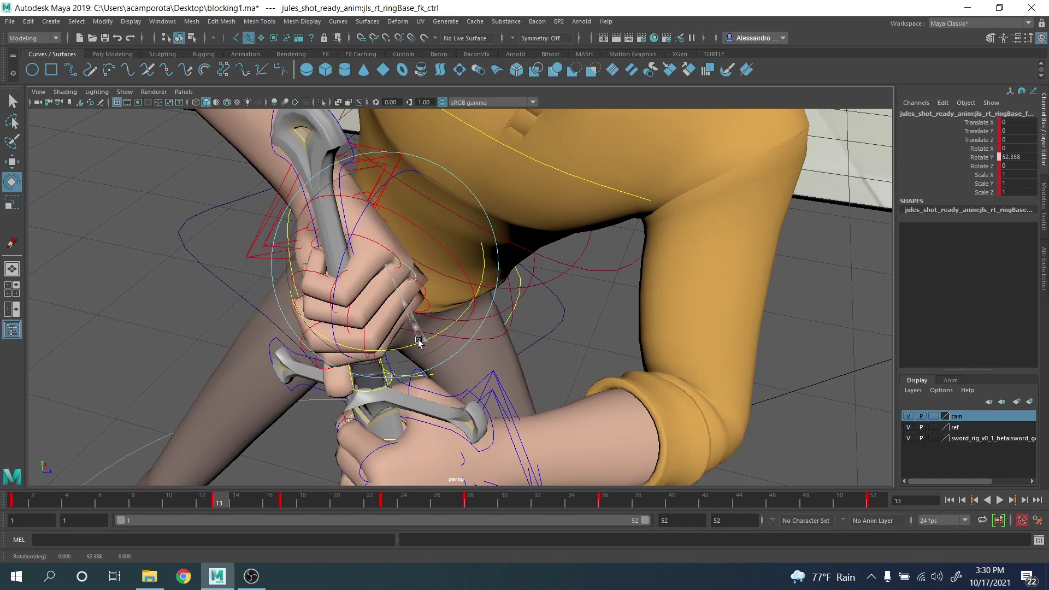
alt+drag(414, 273, 369, 282)
key(q)
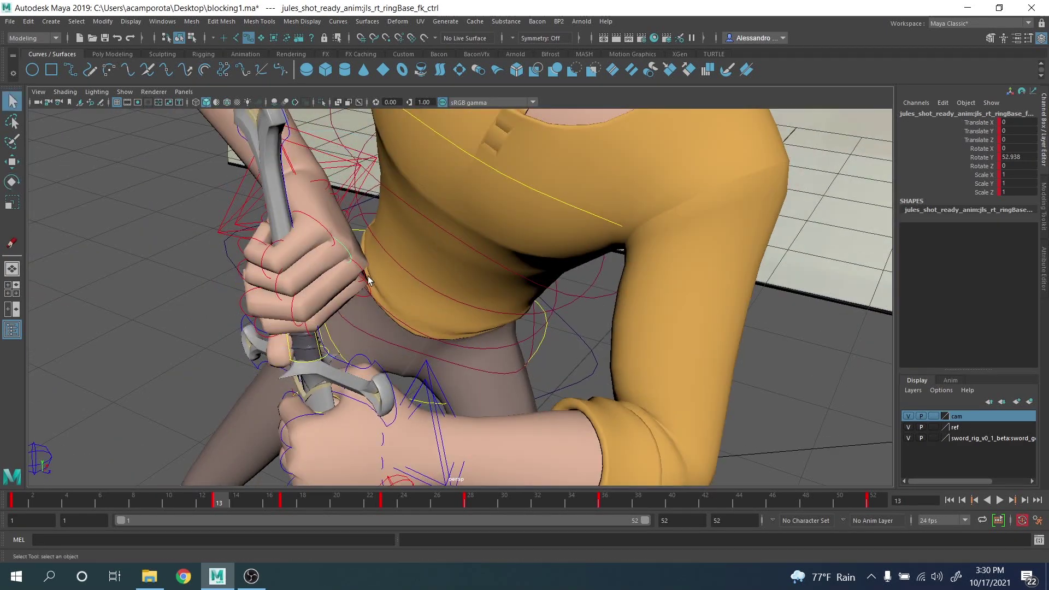
Step: Rotate the right index finger's base control to X -8.094, Y 59.178, Z 2.277
click(369, 281)
key(e)
drag(370, 324, 428, 291)
click(443, 288)
scroll(438, 293, down, 4)
scroll(436, 296, down, 4)
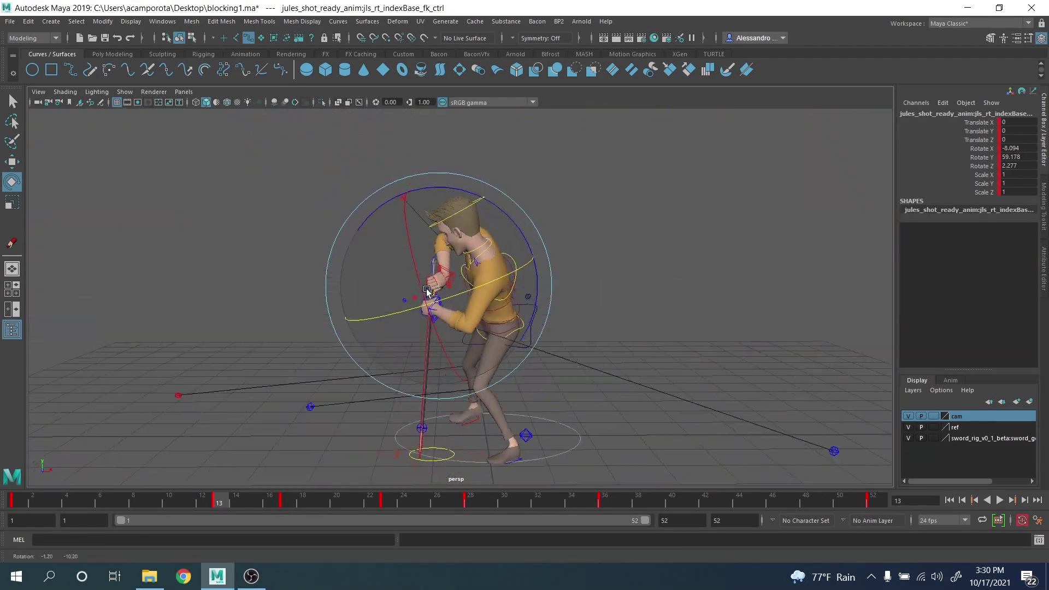
Step: Compare the character's key poses at frames 1 and 13 by stepping back and forth between them
key(comma)
key(period)
key(comma)
key(period)
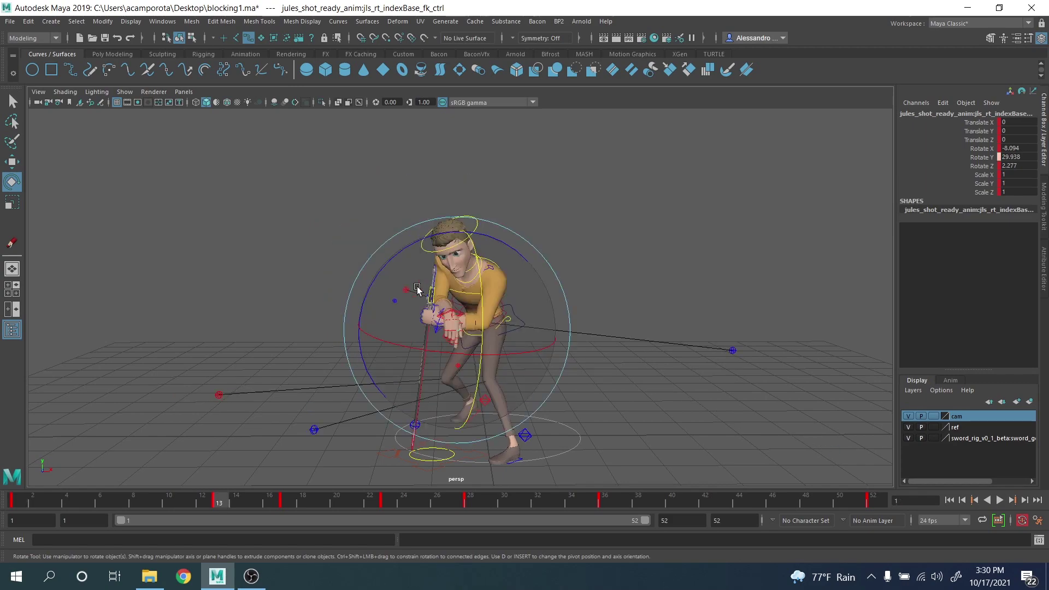
key(period)
key(comma)
key(period)
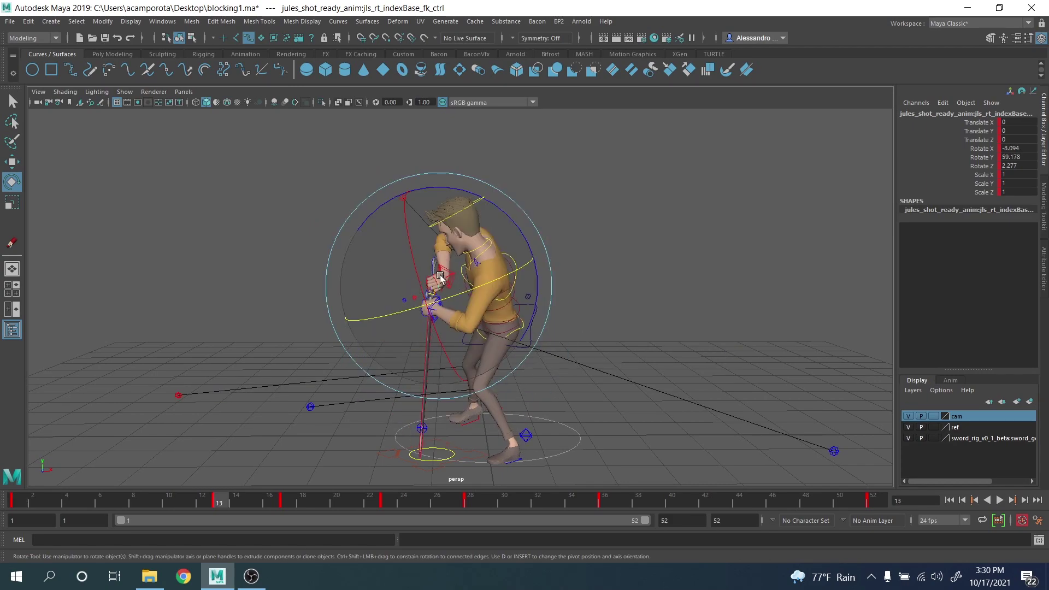
Step: Rotate the COG control to X 23.217, Y -53.687, Z -23.818 to adjust the body's orientation
alt+drag(439, 277, 562, 278)
key(q)
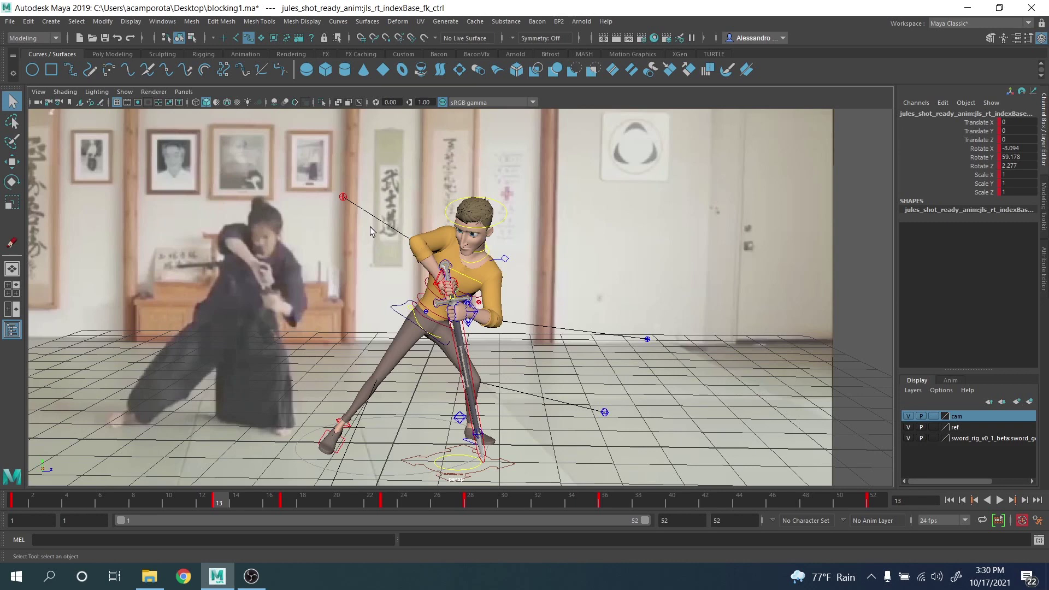
key(space)
key(space)
click(408, 327)
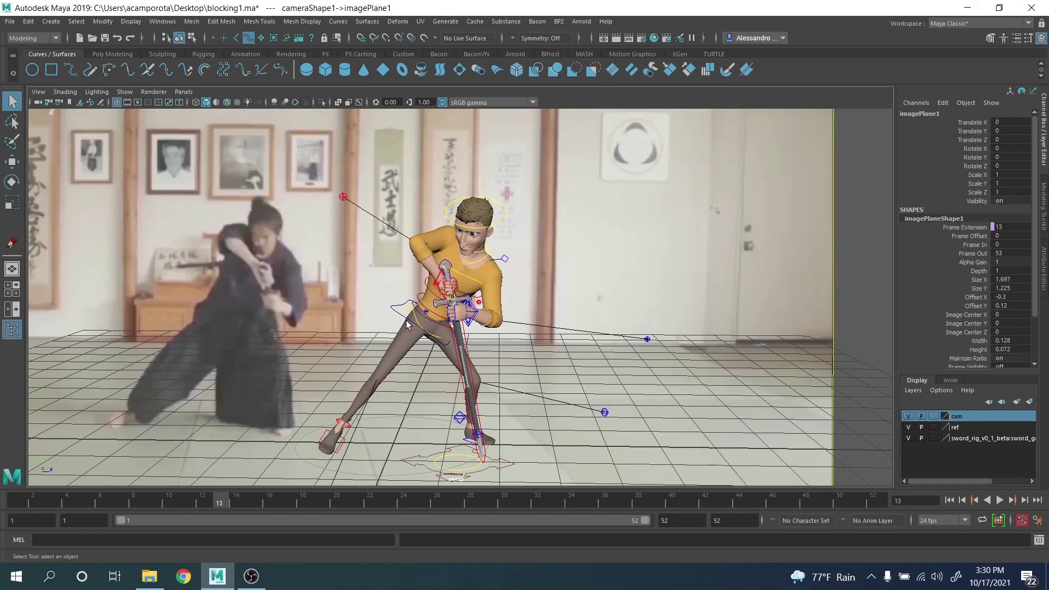
click(409, 321)
key(e)
drag(426, 366, 480, 293)
key(q)
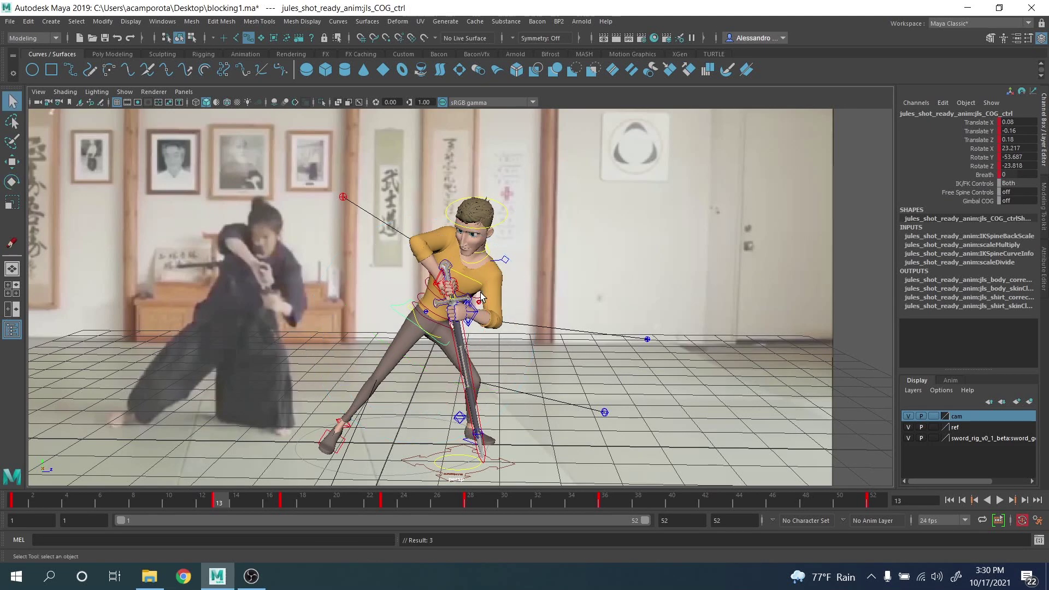
click(471, 324)
key(e)
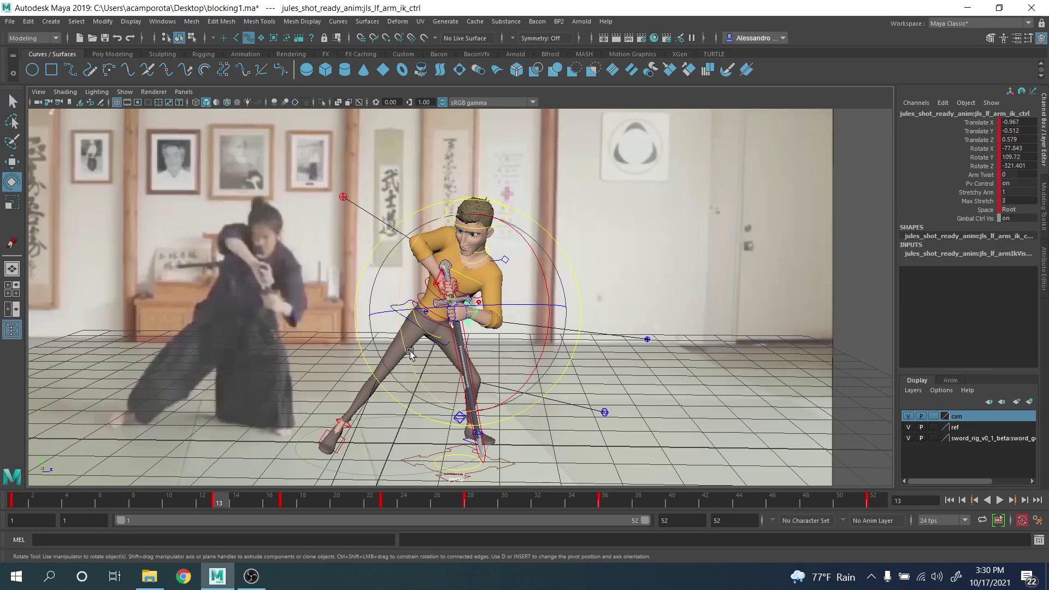
drag(404, 343, 406, 351)
key(ctrl+z)
Step: Adjust the left arm IK gimbal control to Rotate Y -7.987 and Translate X 0, Y -0.004, Z -0.01 for the lower hand's grip
key(backslash)
right_drag(385, 315, 693, 380)
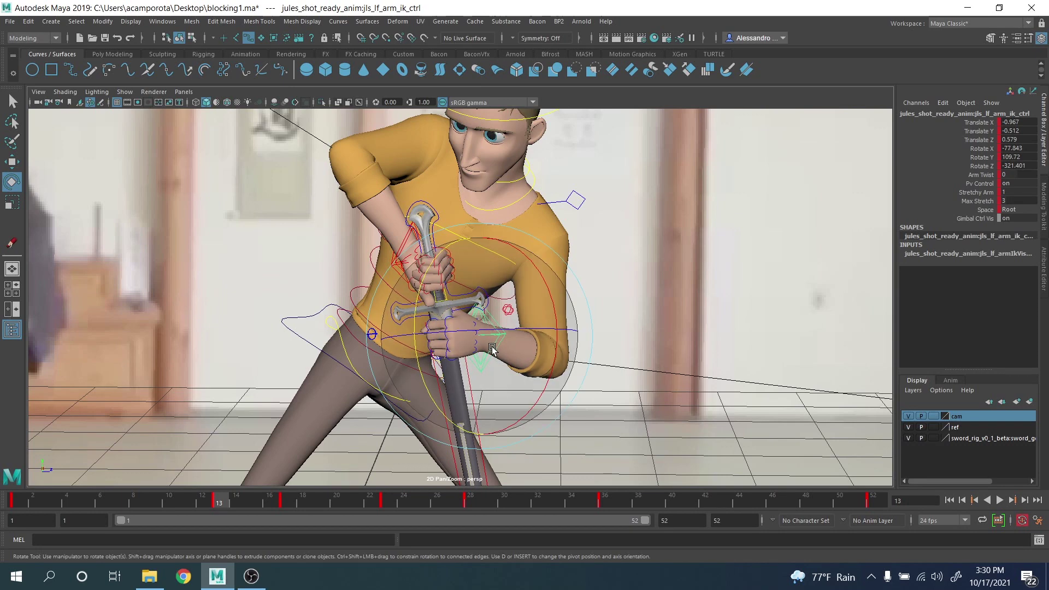
key(q)
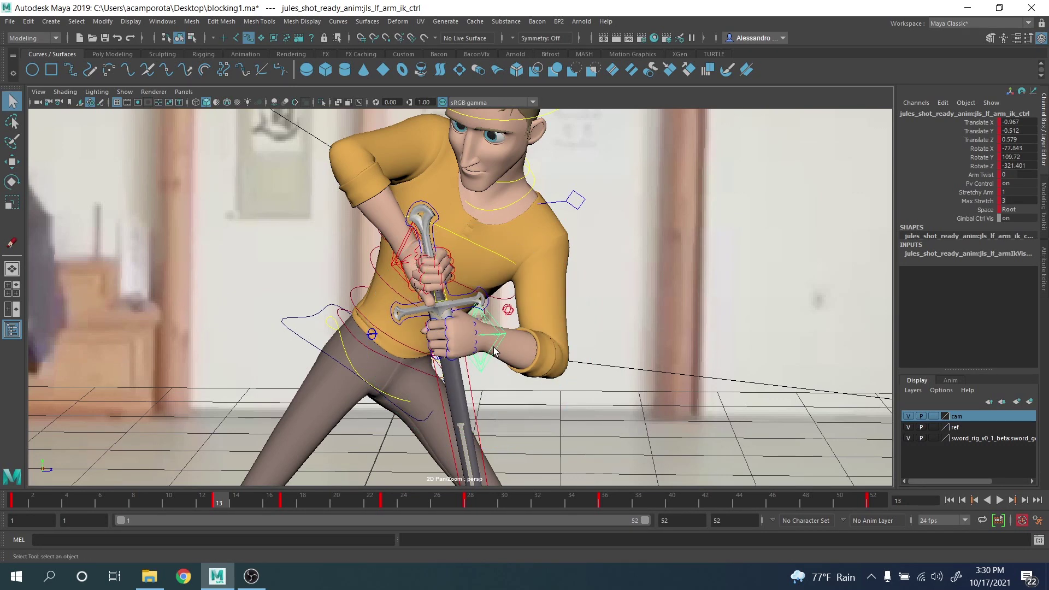
click(495, 349)
click(498, 347)
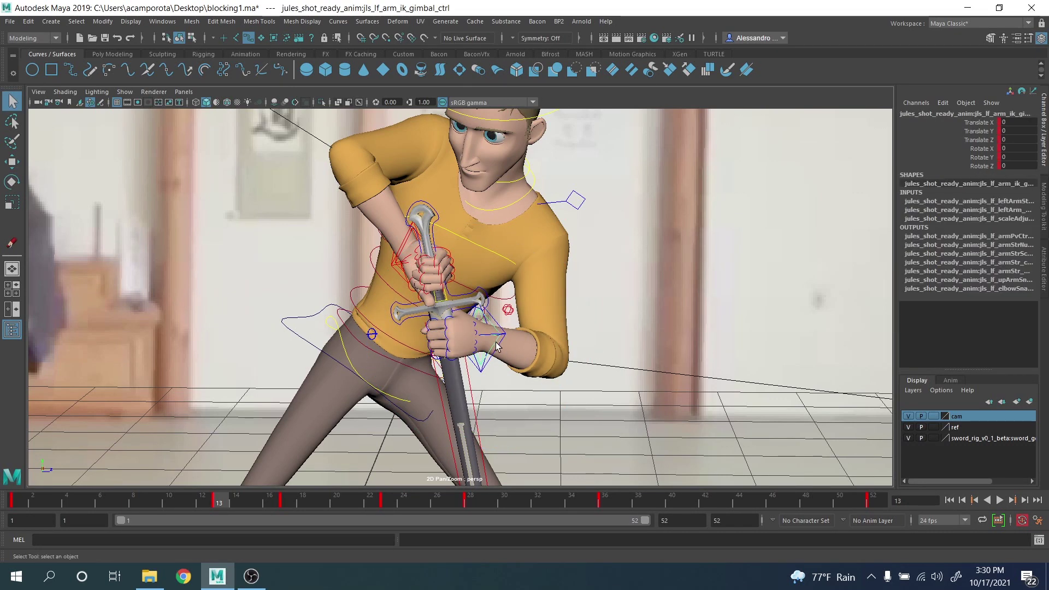
key(e)
drag(421, 374, 478, 309)
key(q)
key(w)
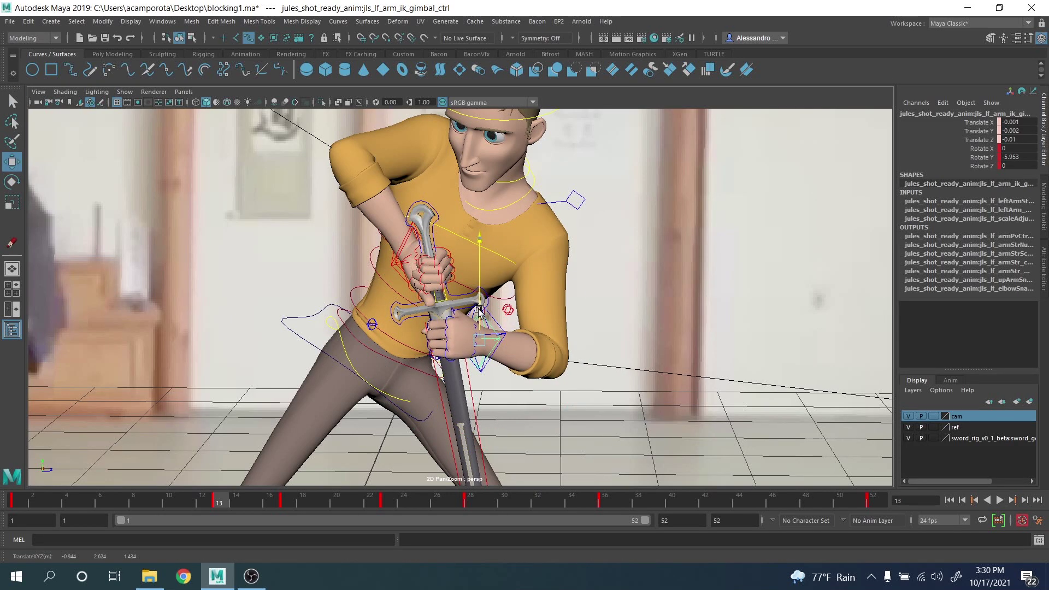
key(e)
drag(461, 359, 502, 341)
key(w)
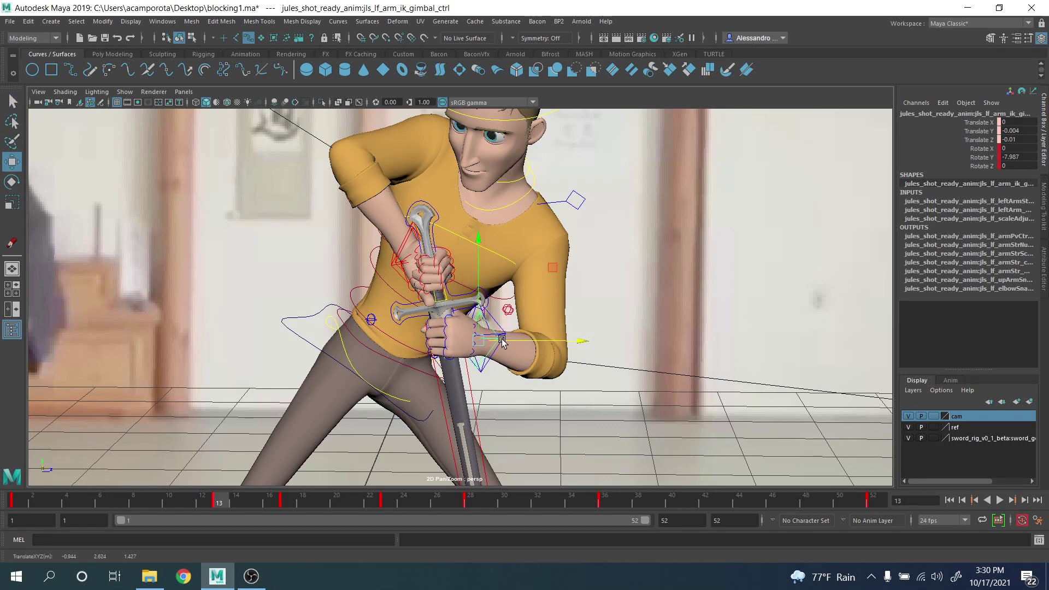
key(q)
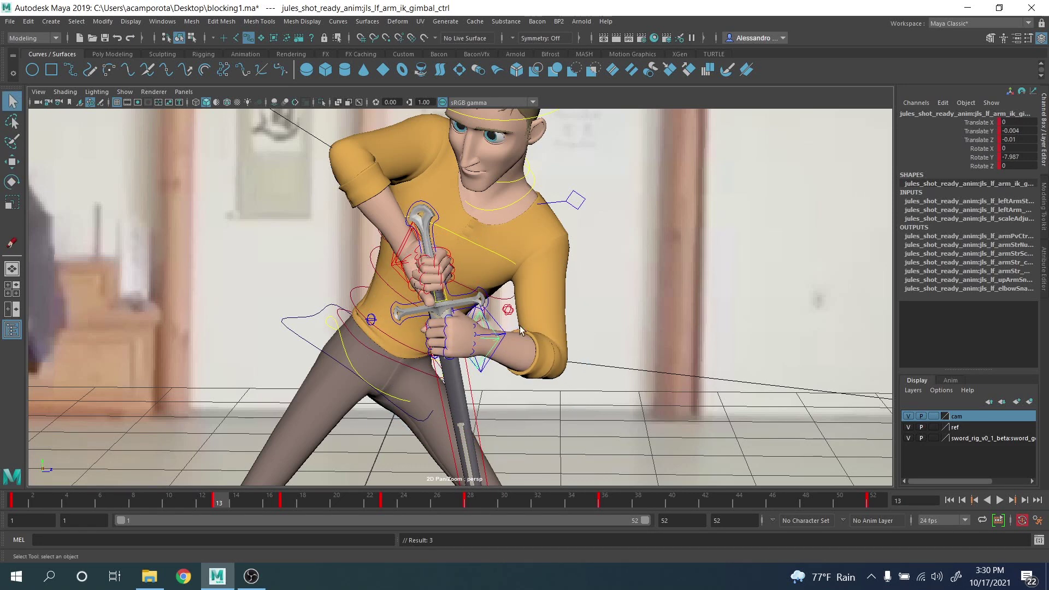
Step: Rotate the lower FK spine control to X 5.347, Y -7.566, Z 2.15
right_drag(597, 356, 380, 278)
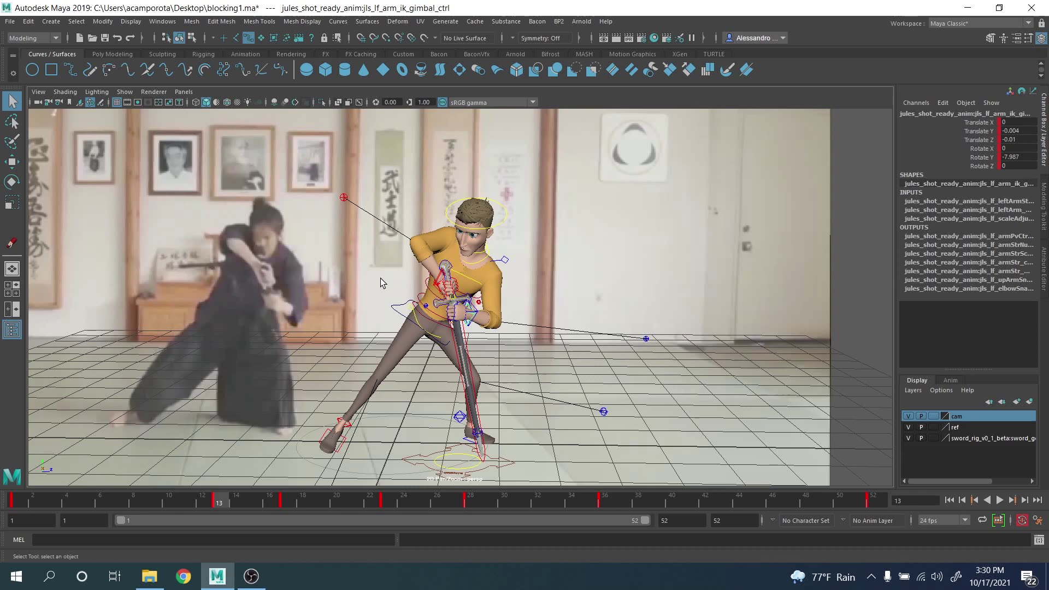
click(501, 262)
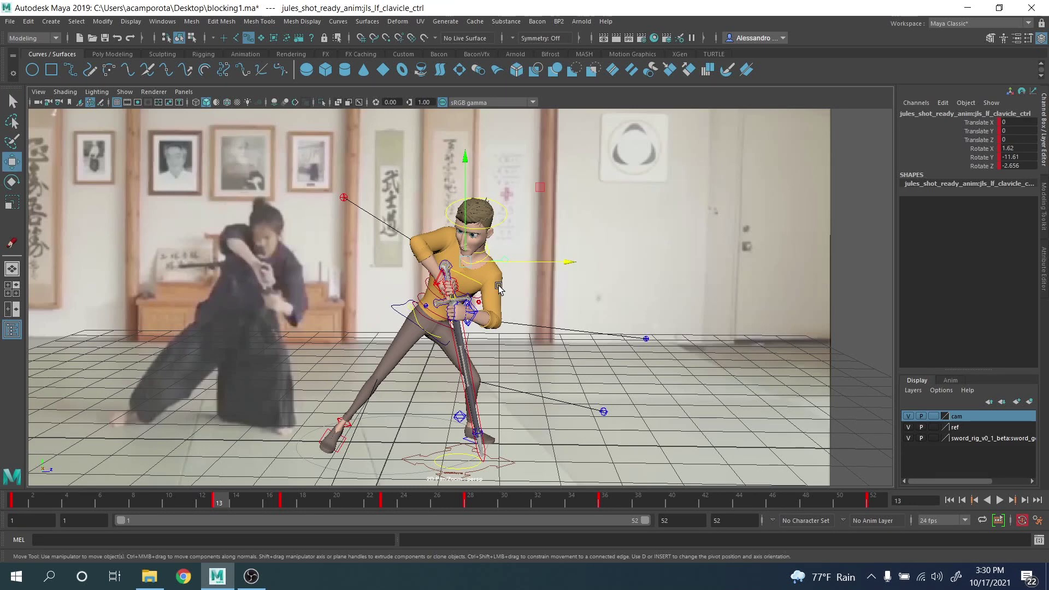
key(e)
key(q)
click(405, 319)
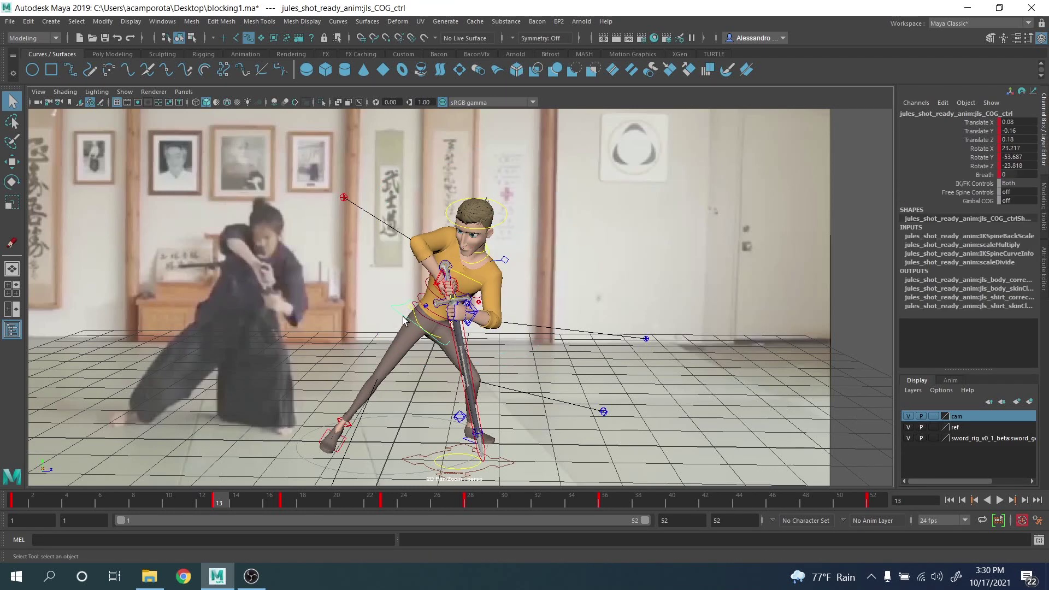
click(460, 296)
click(424, 300)
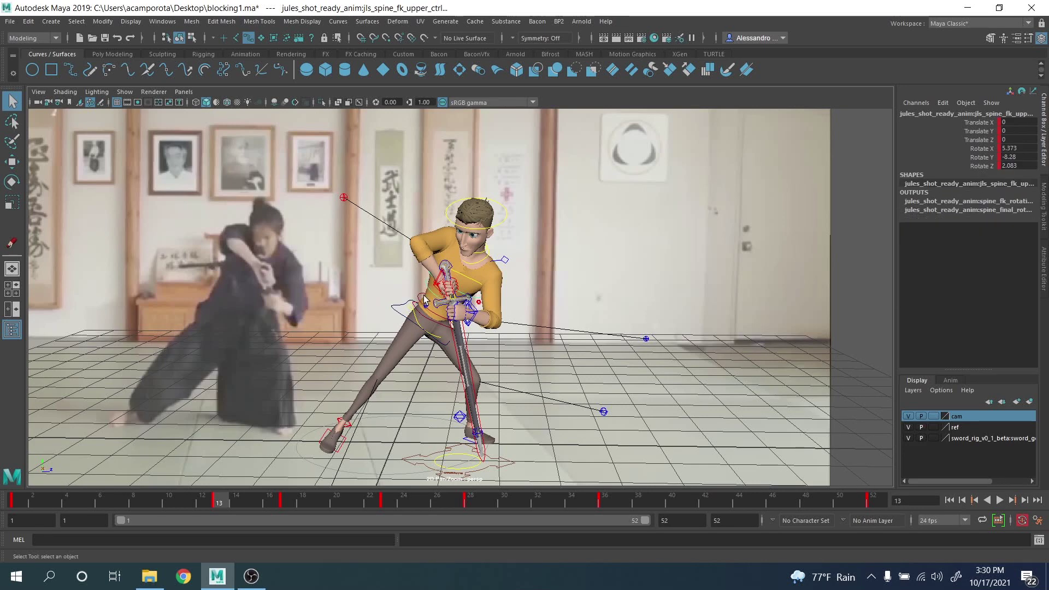
key(e)
drag(445, 338, 429, 350)
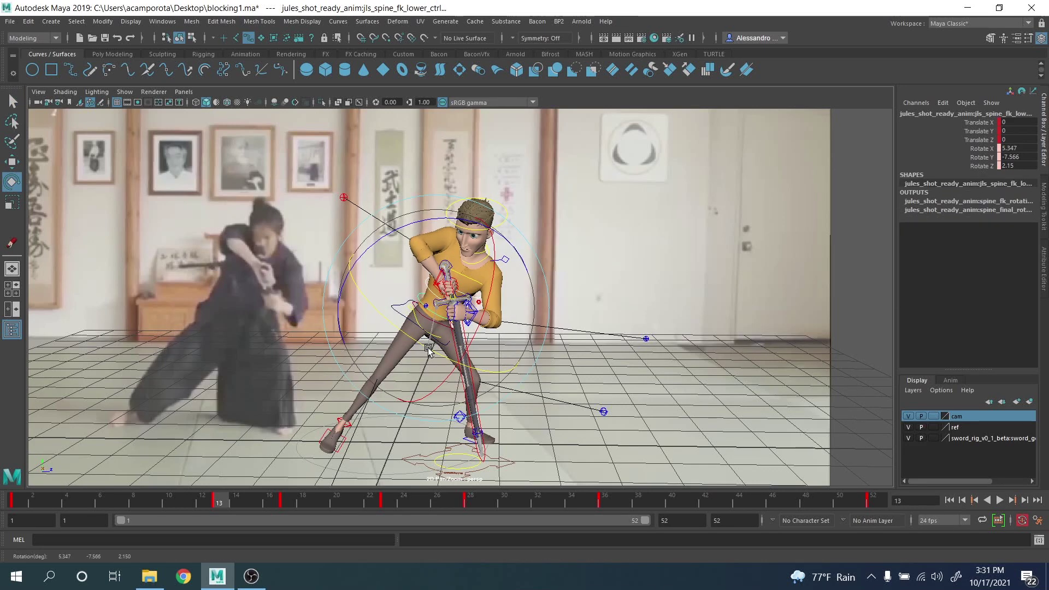
Step: Rotate the neck control to X 7.836, Y -5.447, Z 8.152
click(454, 232)
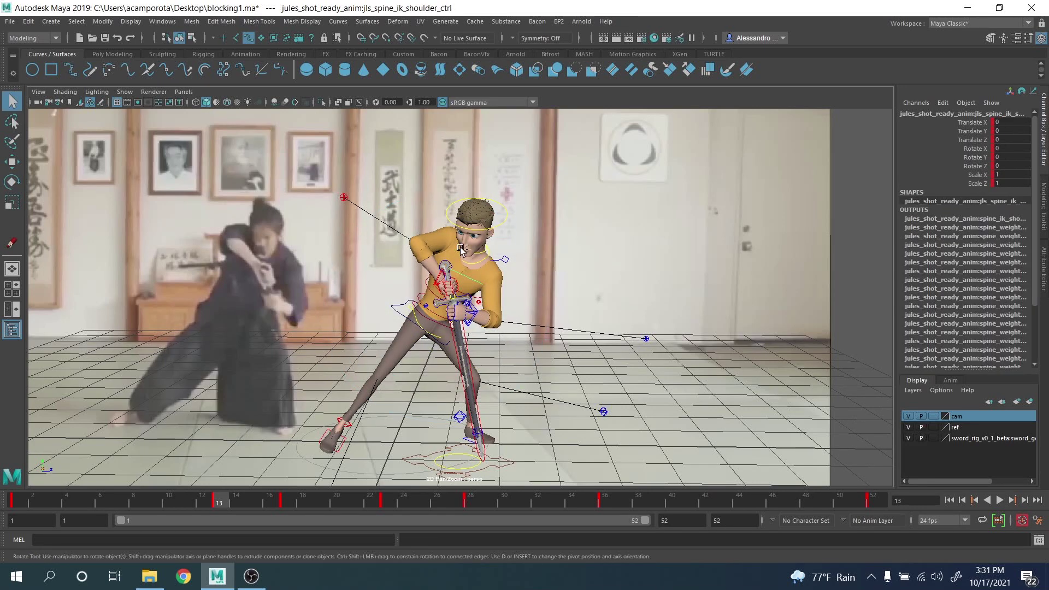
click(442, 244)
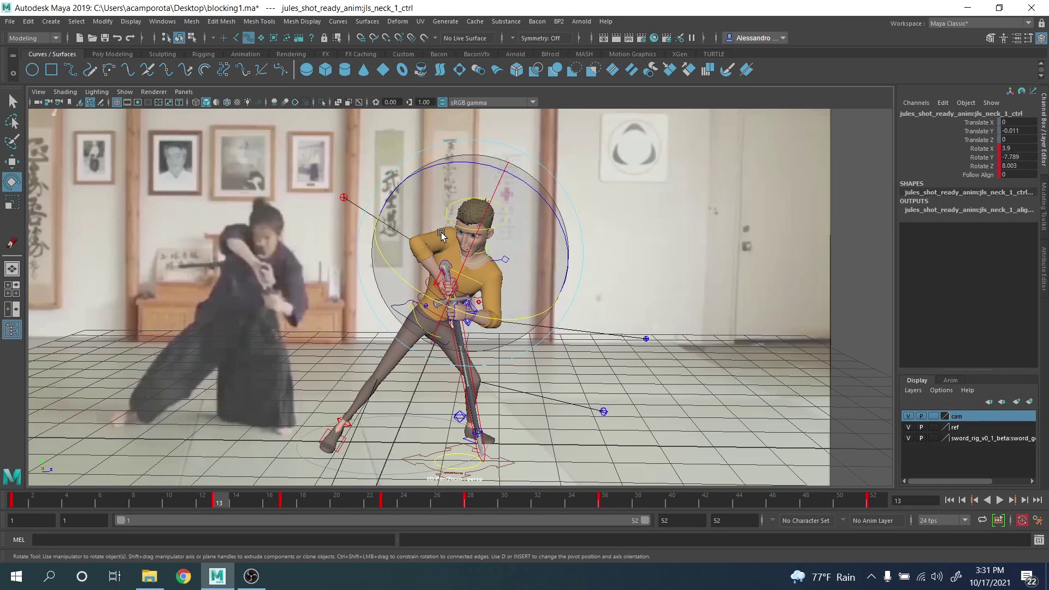
drag(441, 244, 505, 243)
key(q)
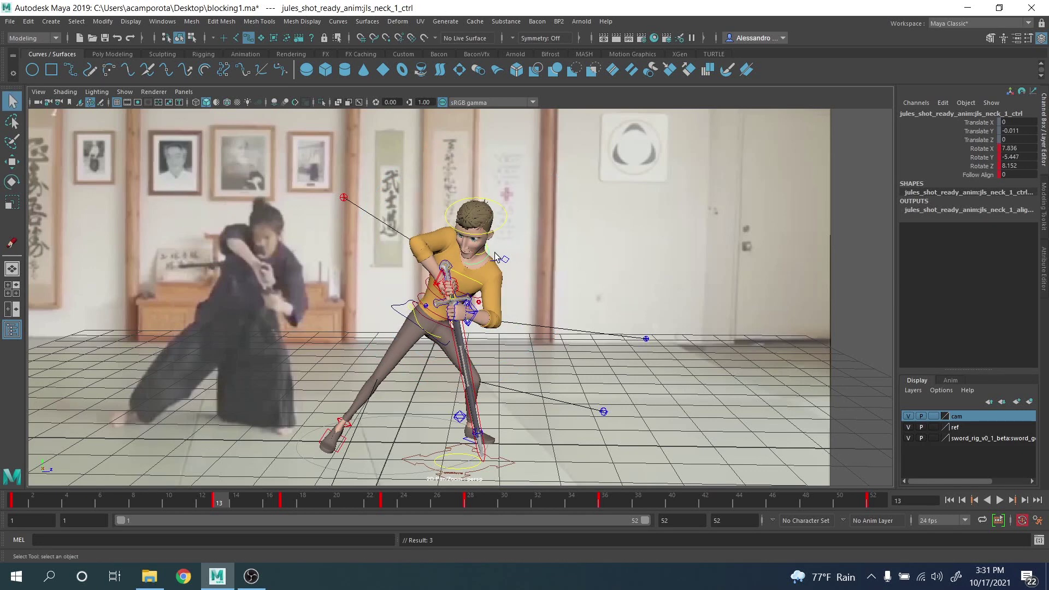
Step: Rotate the head control to X 3.944, Y -8.048, Z 11.727
click(499, 234)
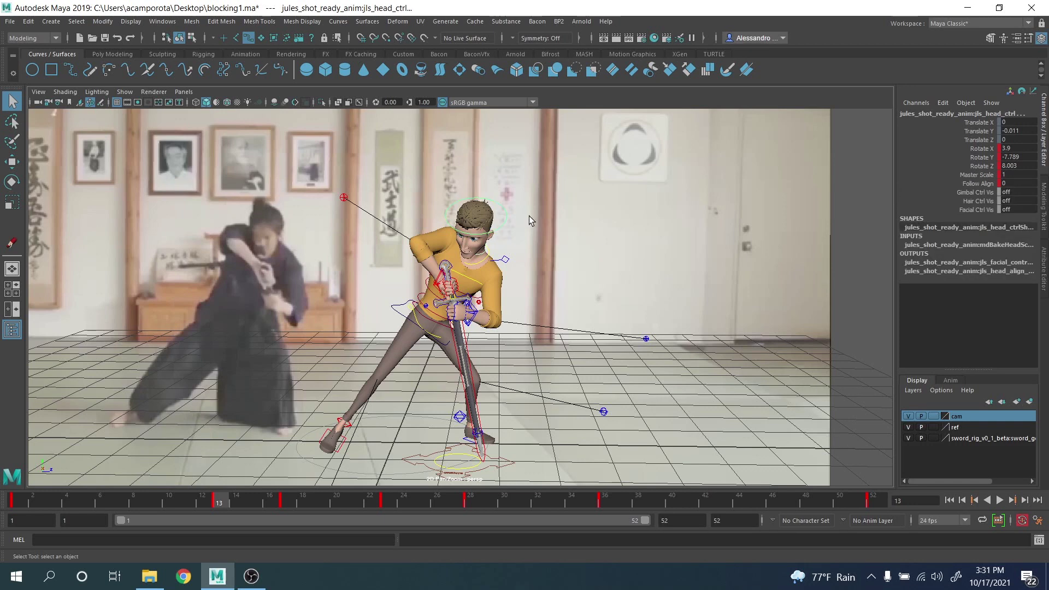
key(e)
drag(532, 194, 526, 190)
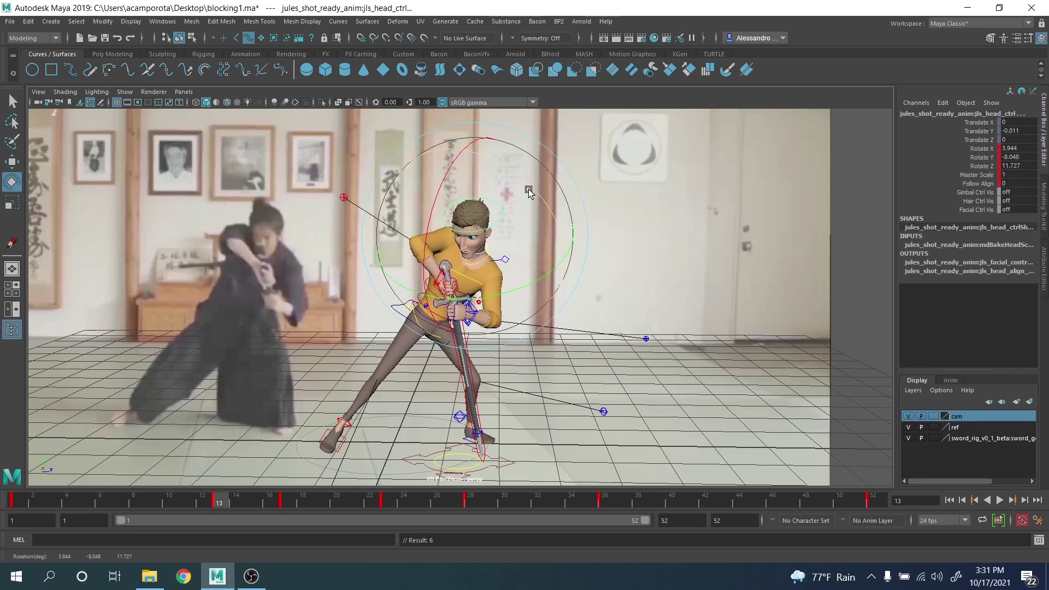
key(q)
Step: Select all character and sword controls, delete their keys at frame 17, and check the transition from the frame 13 pose
drag(784, 493, 750, 460)
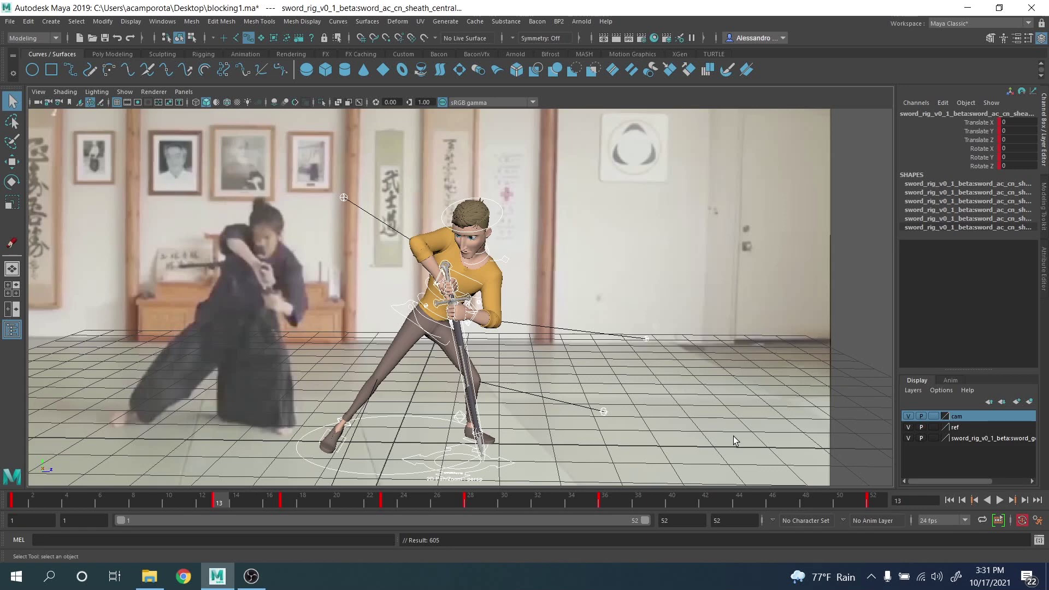
key(comma)
key(period)
key(comma)
key(period)
key(period)
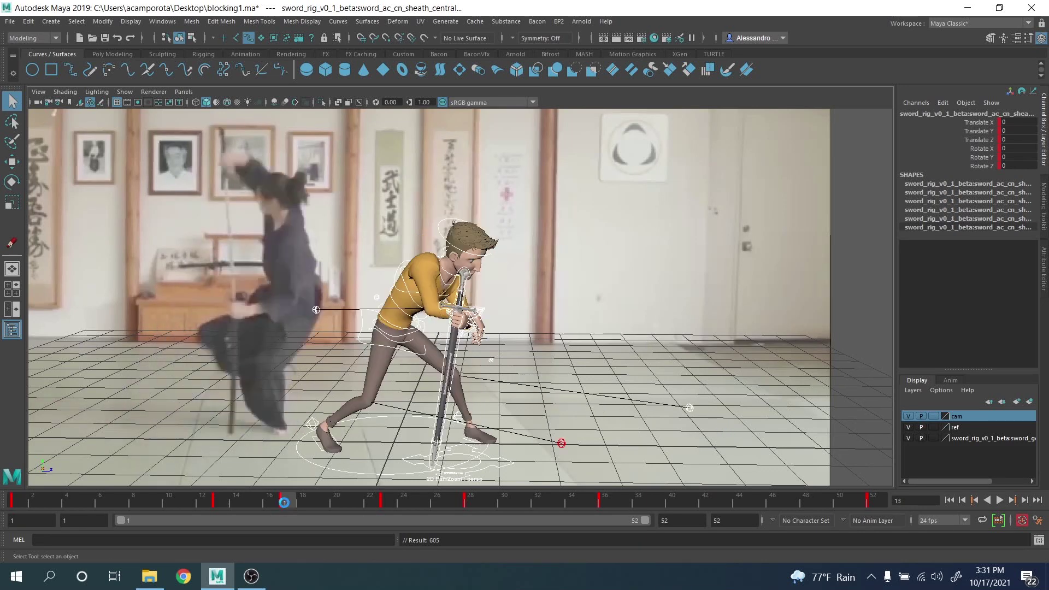
right_click(284, 503)
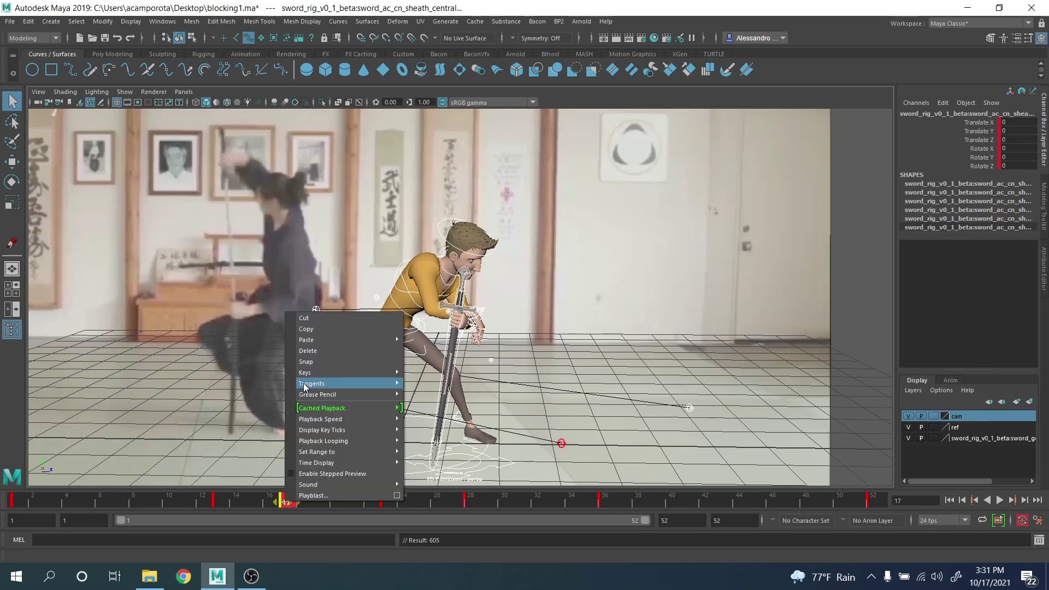
click(303, 350)
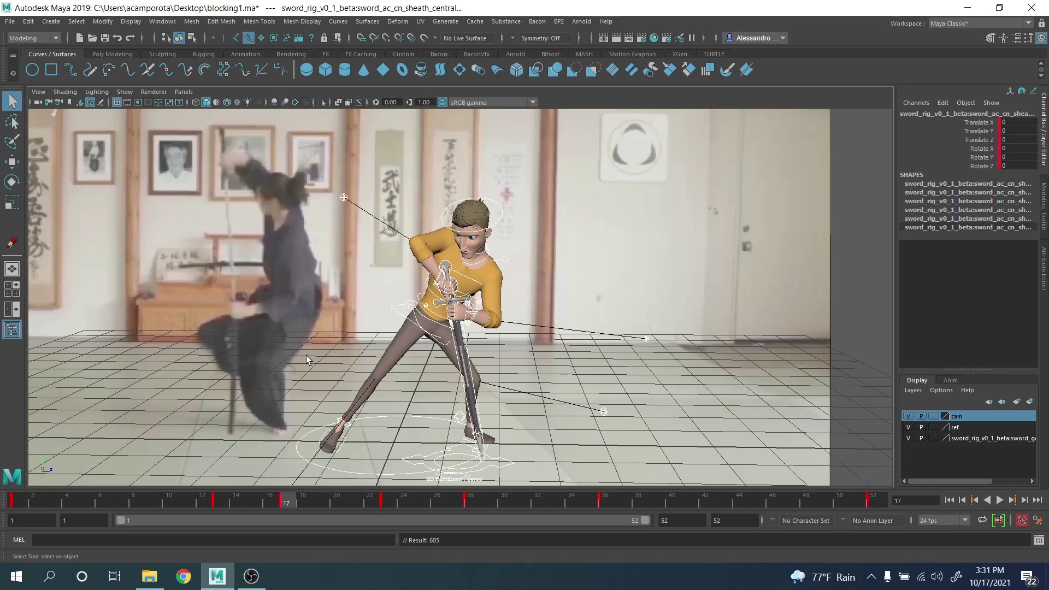
key(comma)
key(period)
key(comma)
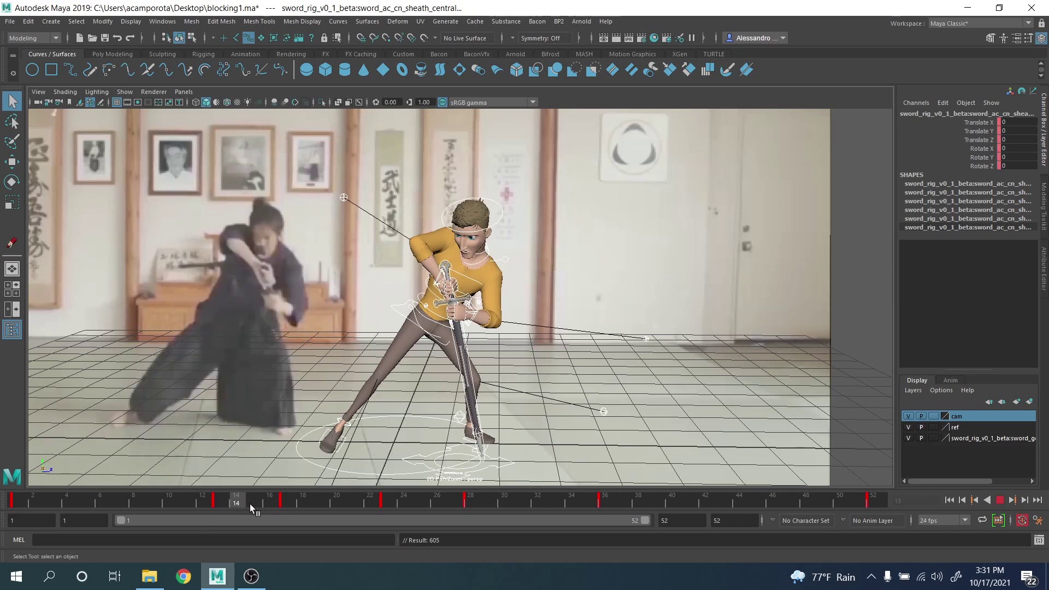
Step: Rotate the left foot IK control to Rotate Y -67.328 at frame 17
drag(250, 503, 284, 510)
click(523, 456)
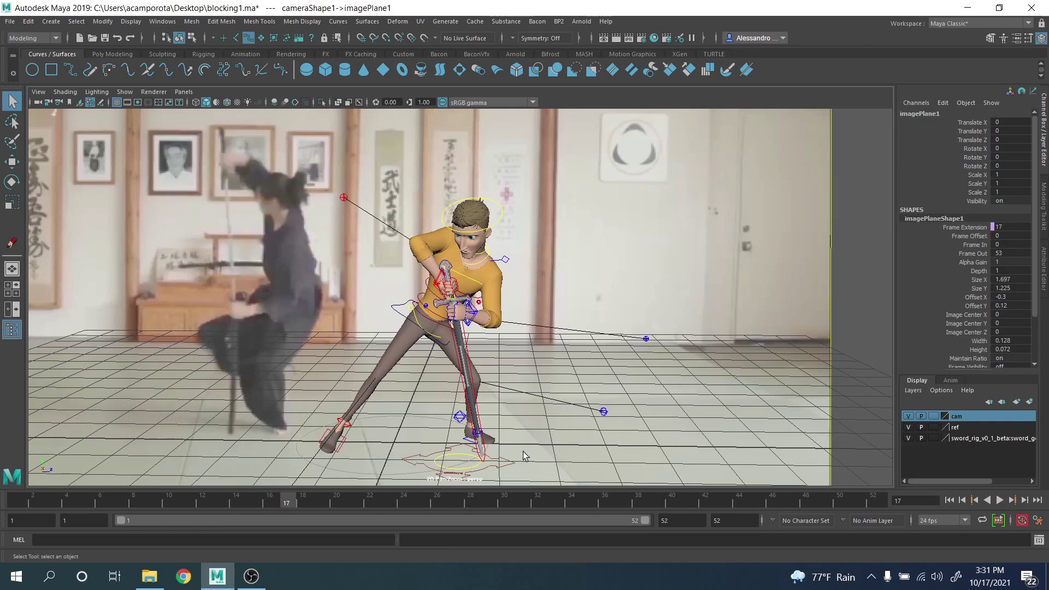
click(458, 417)
key(e)
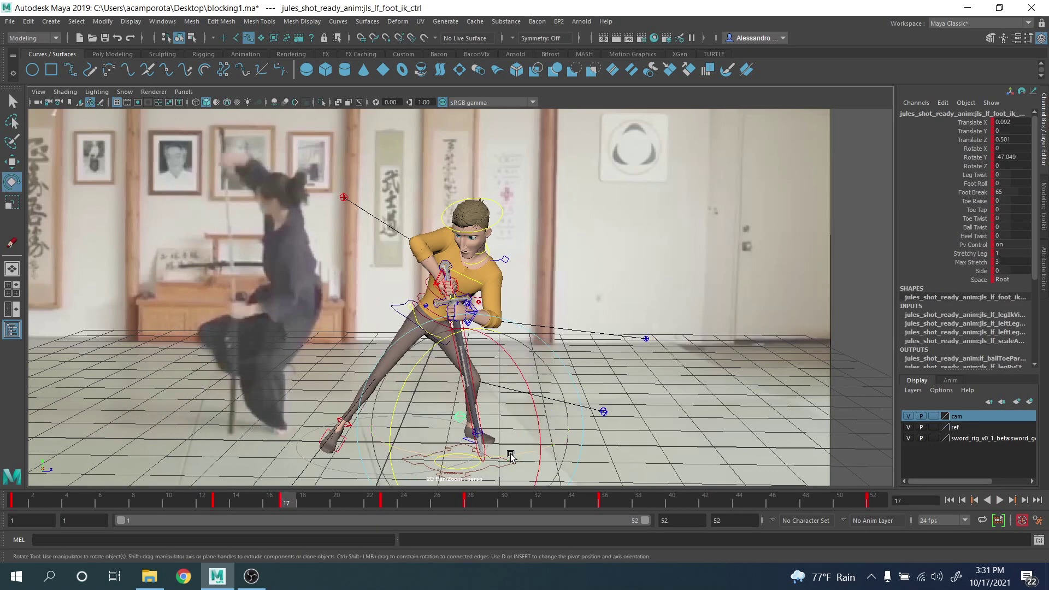
drag(489, 455, 470, 456)
key(q)
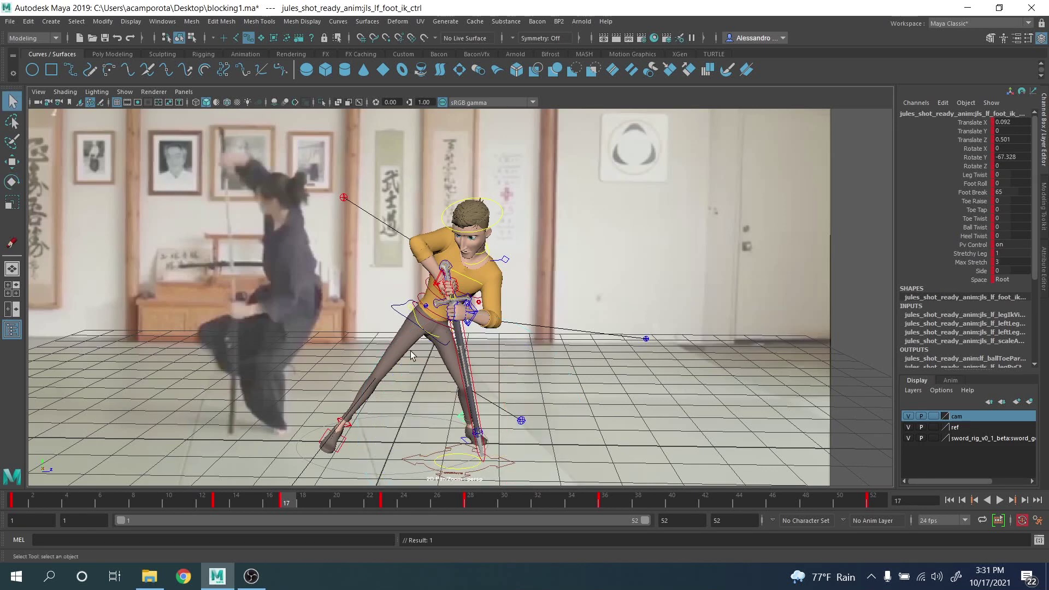
Step: Raise the COG control to Translate Y -0.047
click(400, 315)
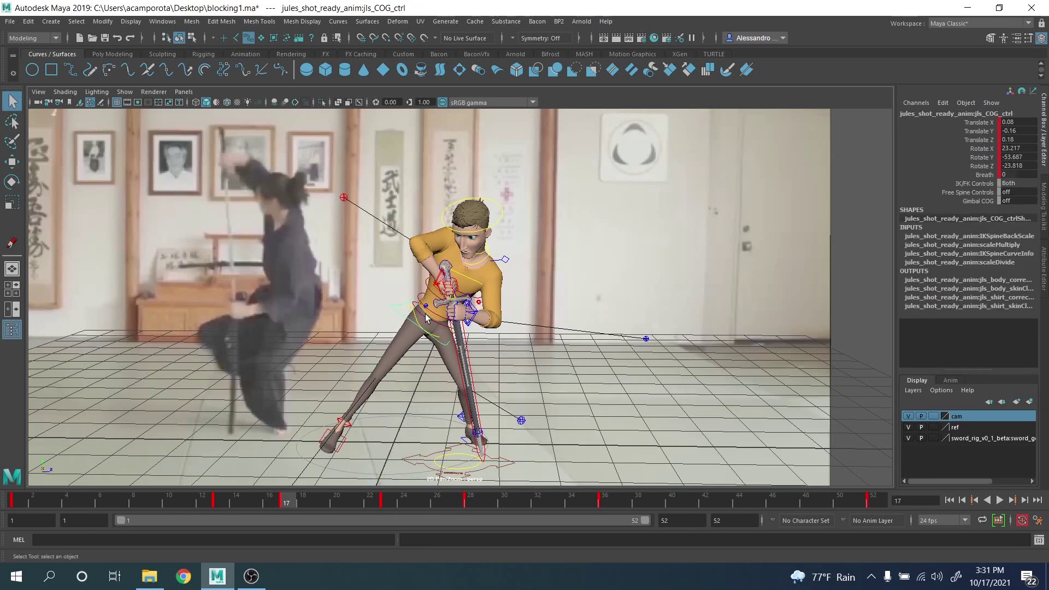
key(space)
key(space)
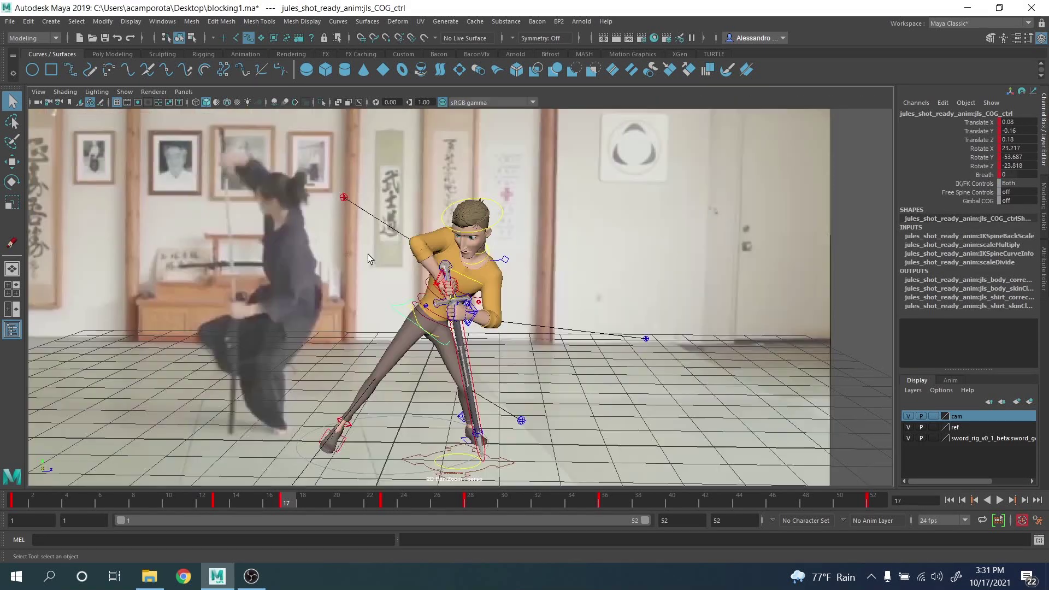
alt+drag(468, 295, 602, 272)
key(w)
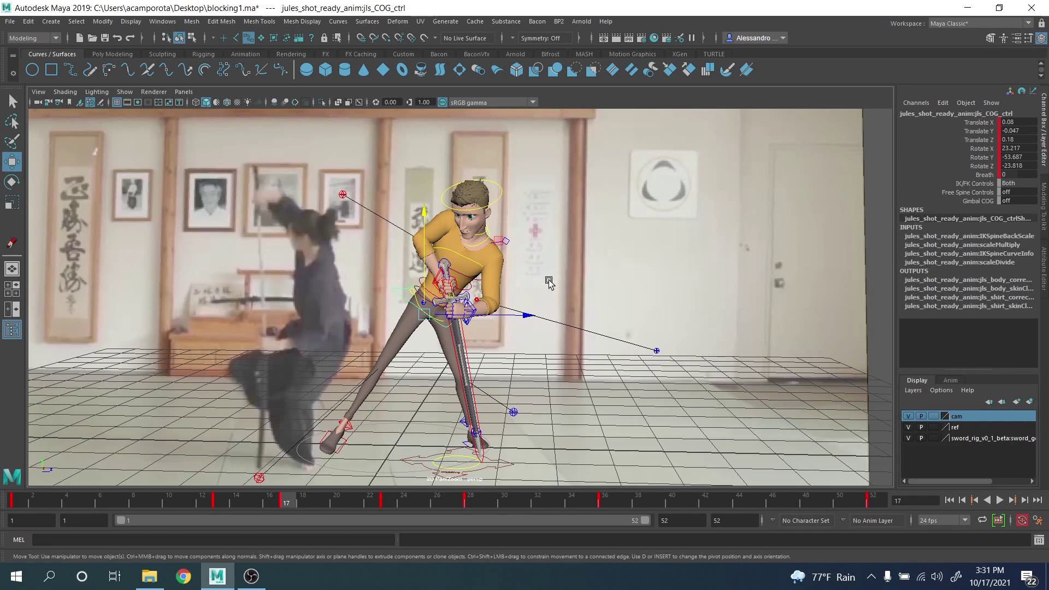
Step: Set the neck control's Rotate X, Y and Z to 0
scroll(538, 277, up, 3)
key(q)
click(519, 143)
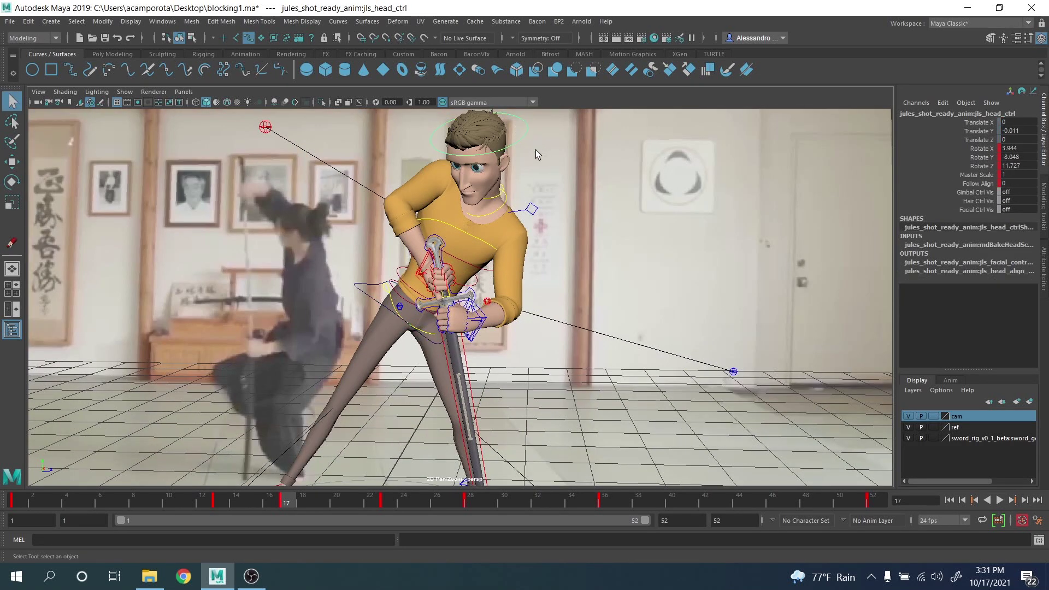
click(500, 200)
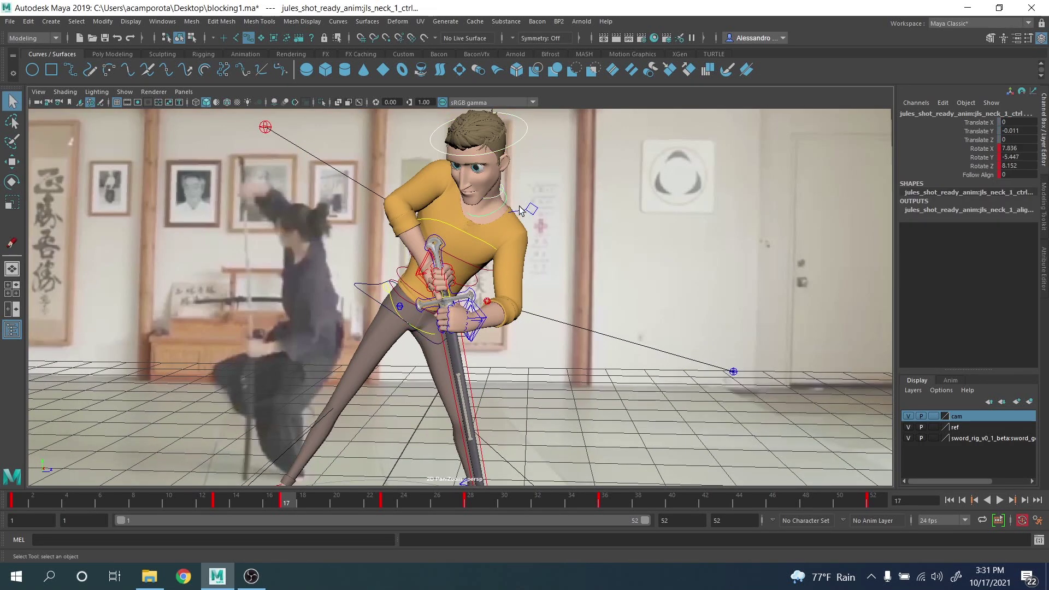
drag(1027, 148, 1025, 163)
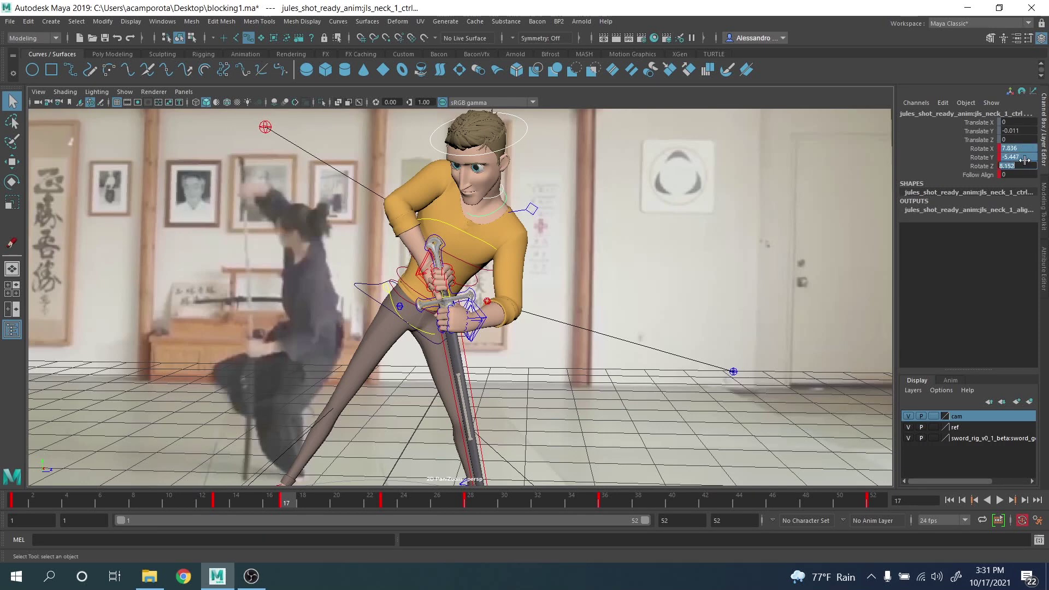
text(0)
key(Return)
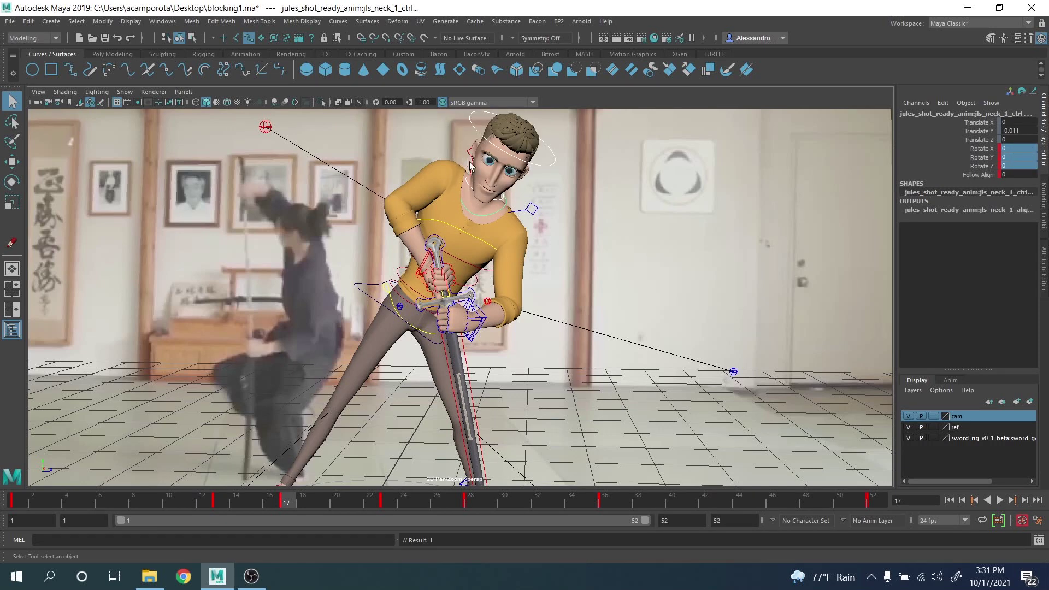
Step: Select the spine controls together with the IK hip control and set their translation and rotation values to 0
alt+drag(502, 290, 401, 296)
click(497, 247)
shift+click(492, 269)
shift+click(484, 282)
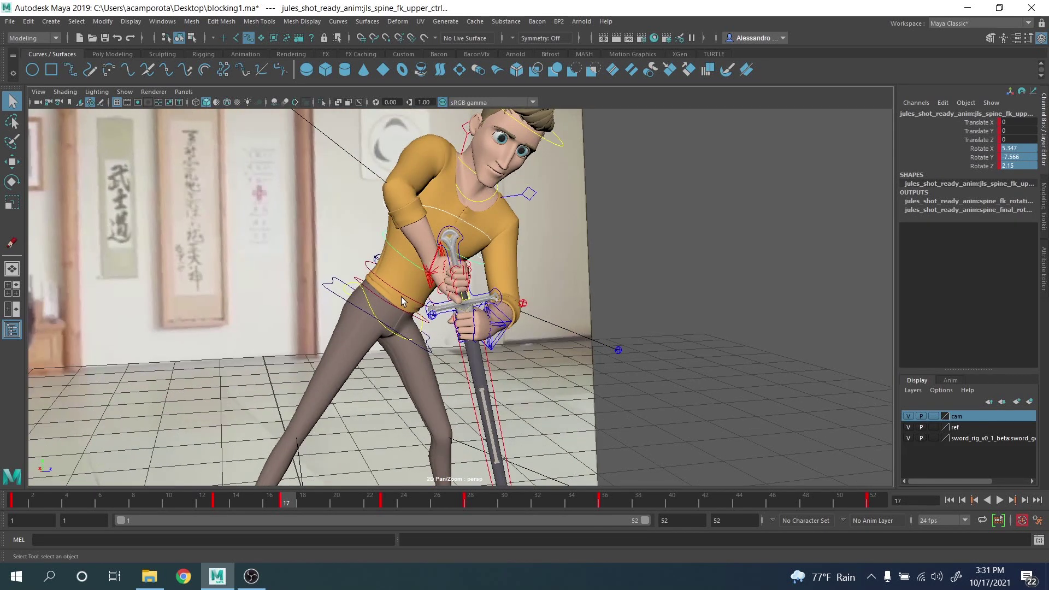
click(401, 293)
click(360, 292)
click(366, 300)
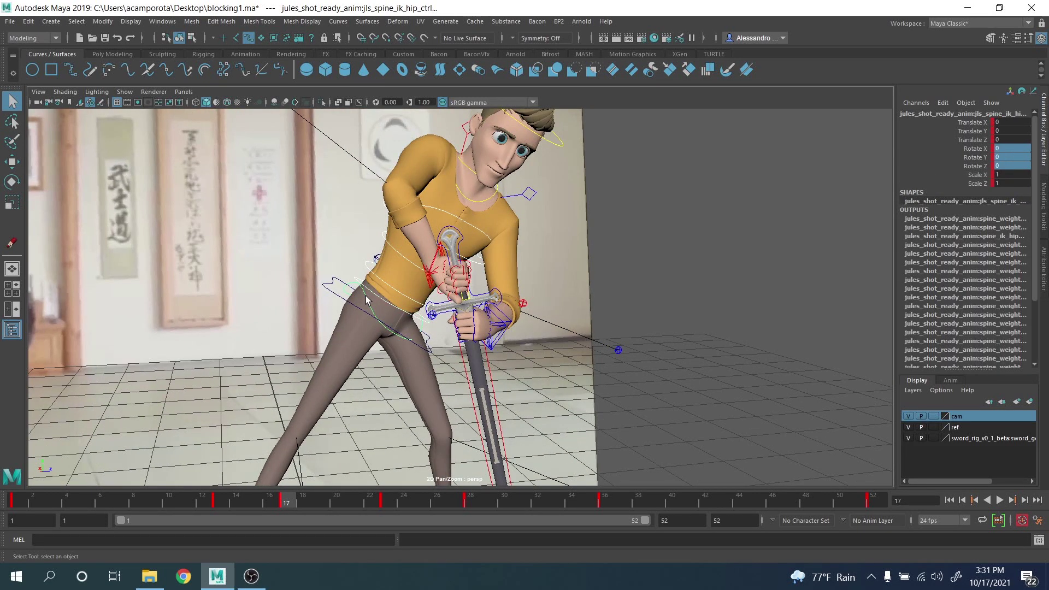
drag(1013, 123, 1016, 151)
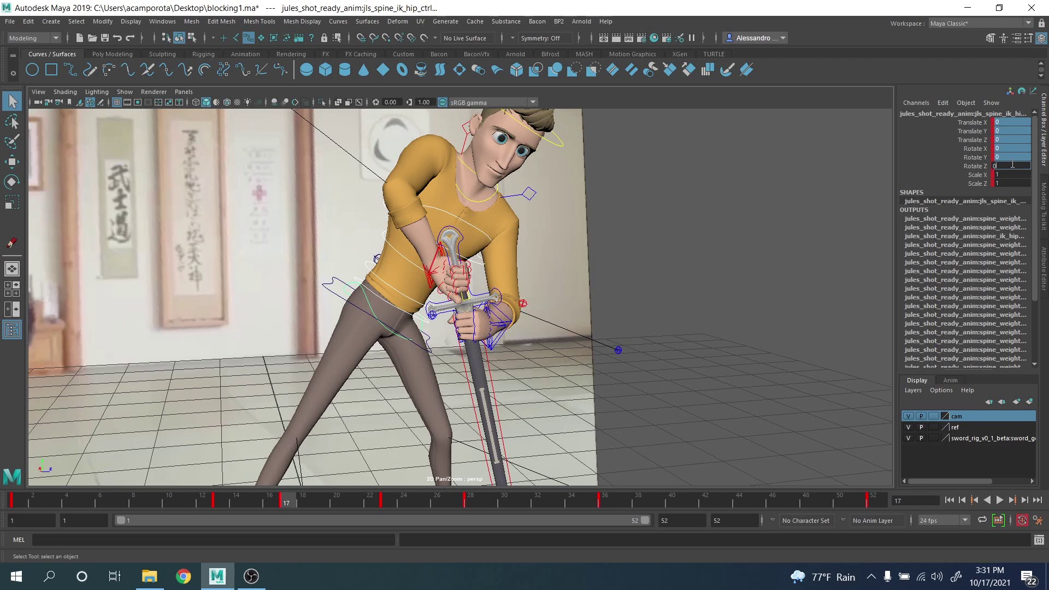
key(Return)
Step: Rotate the COG control to X -0.986, Y -109.606, Z -16.335 and move it to Translate Y -0.079, Z 0.334
click(333, 287)
click(333, 293)
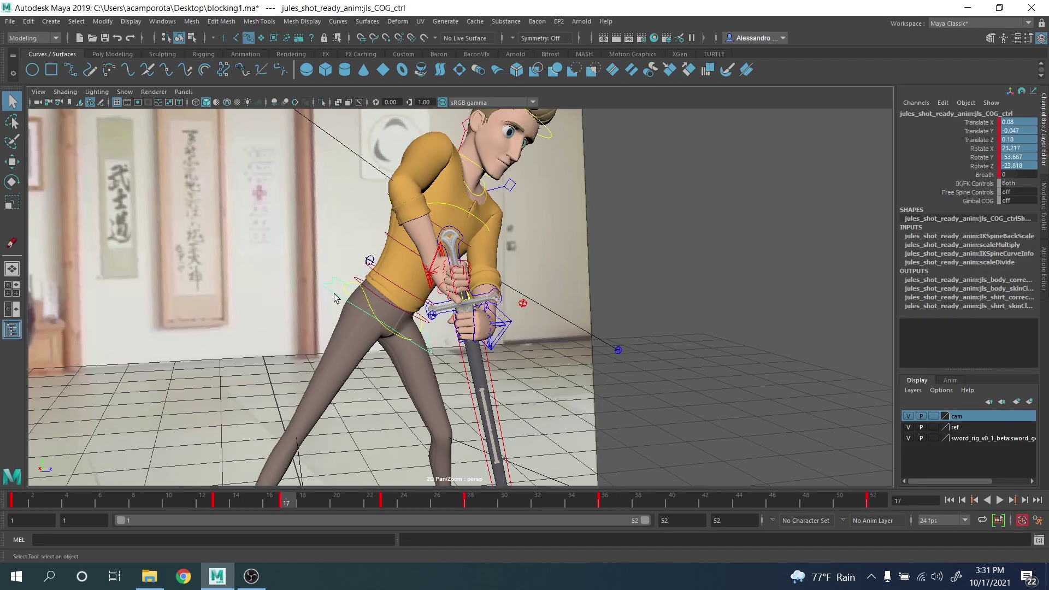
scroll(386, 310, down, 4)
alt+drag(428, 329, 620, 388)
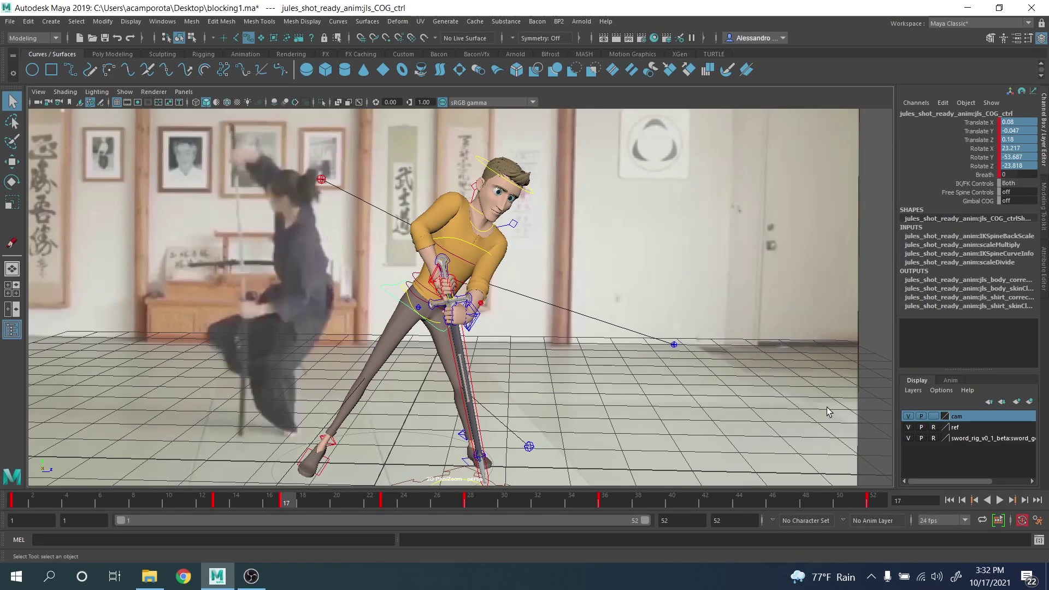
key(e)
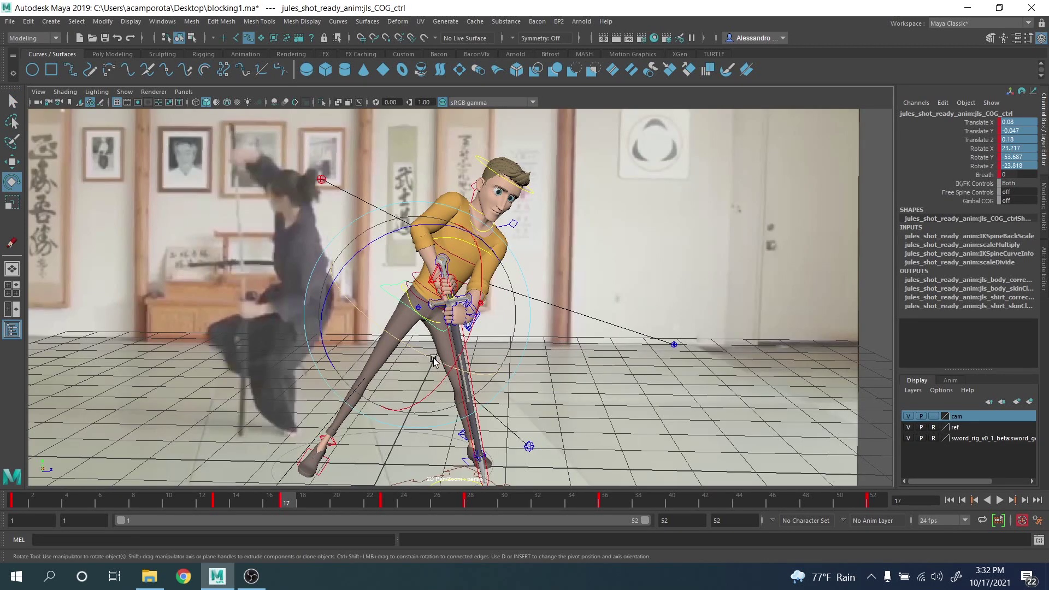
drag(404, 305, 466, 302)
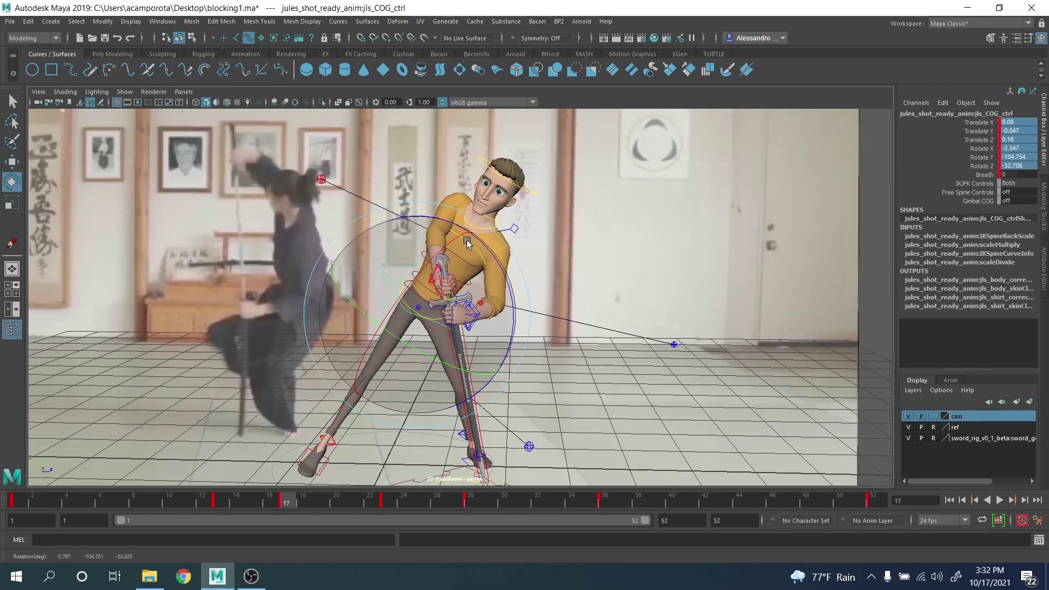
drag(465, 248, 476, 261)
key(w)
drag(500, 318, 528, 320)
drag(446, 261, 447, 268)
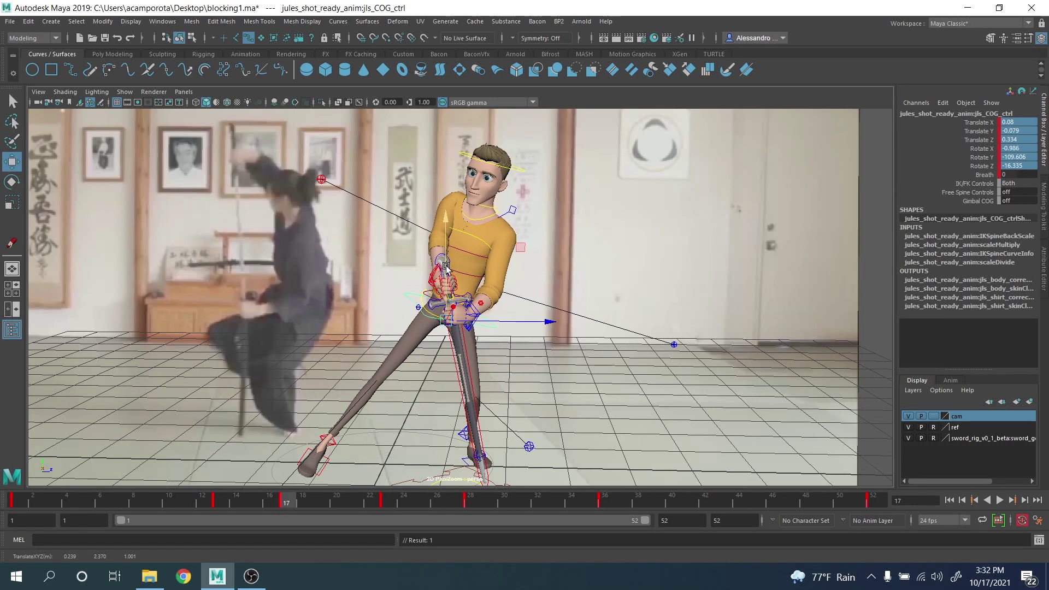
Step: Move the left knee pole vector to Translate X -0.564, Z 0.675 and rotate the left foot IK control to Rotate Y -73.657
click(530, 446)
drag(559, 446, 458, 442)
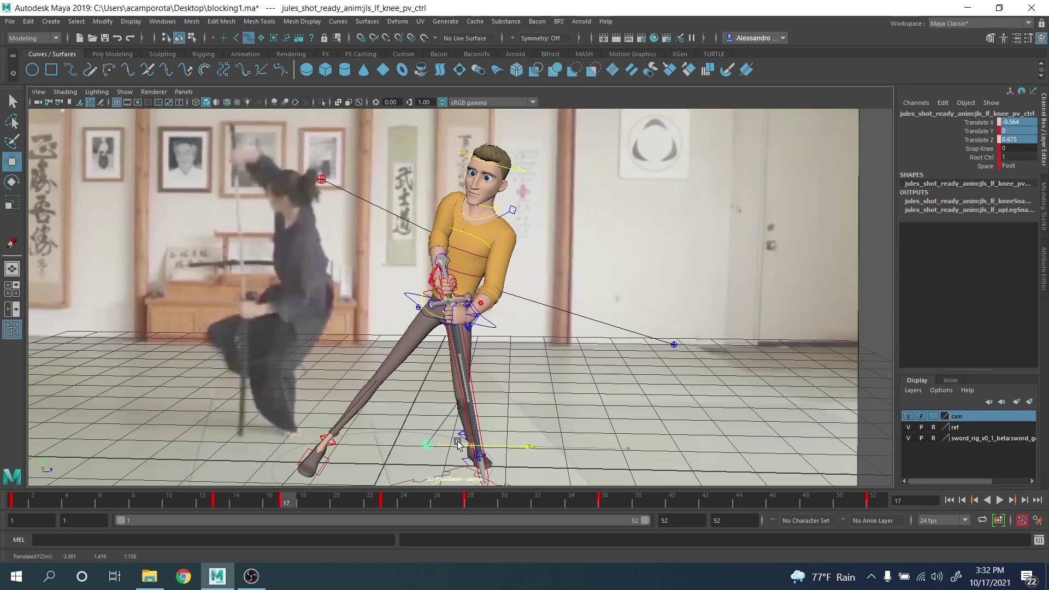
key(q)
click(479, 455)
key(e)
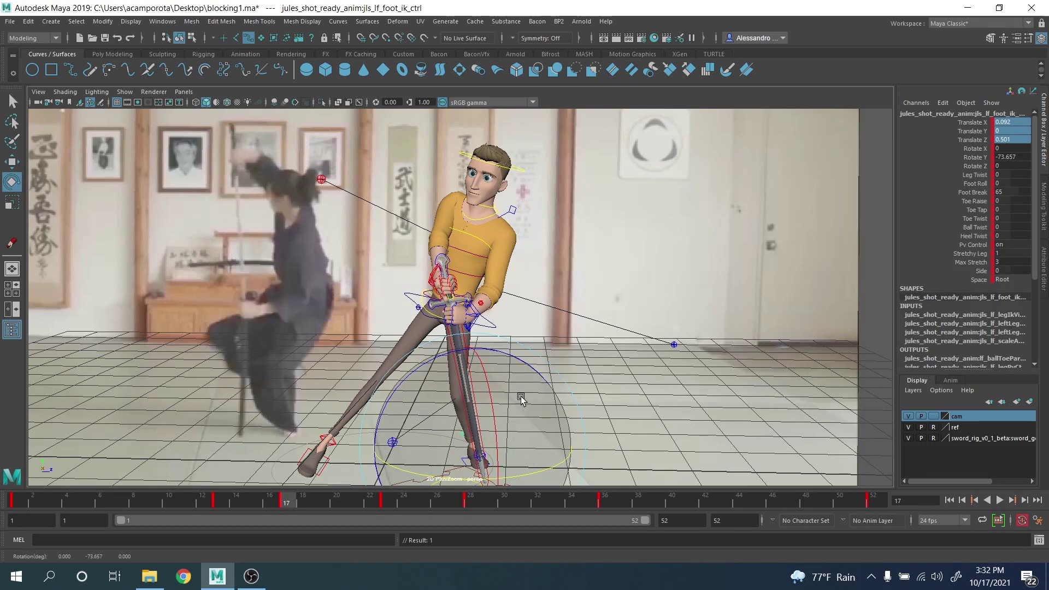
Step: Rotate the COG control to X -8.703, Y -159.153, Z -6.186 and move it to Translate Y -0.147, Z 0.47
click(491, 328)
drag(527, 277, 533, 326)
key(w)
drag(470, 267, 474, 280)
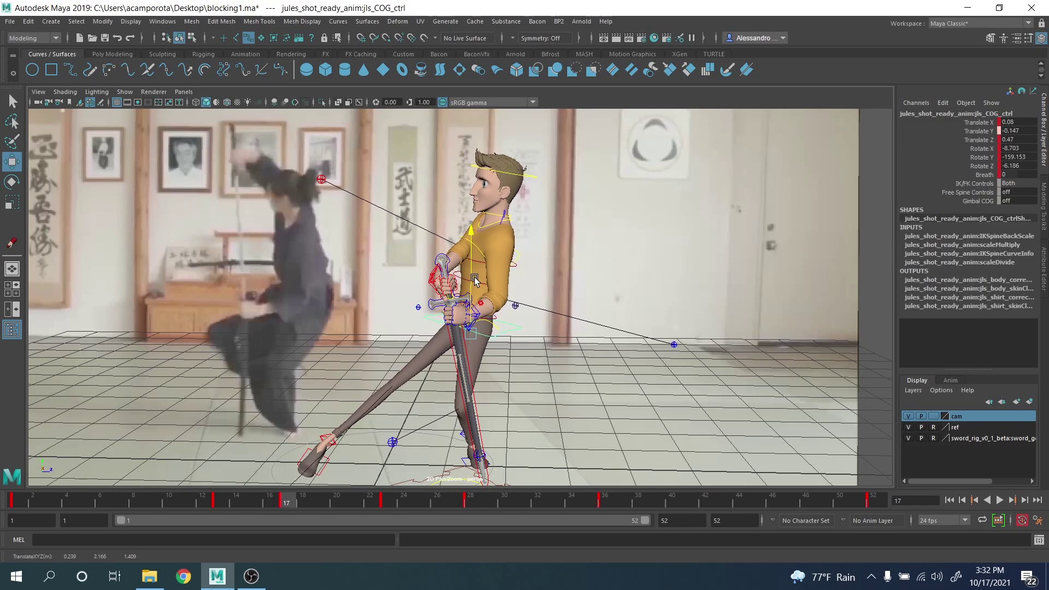
Step: Compare the frame 13 and frame 17 poses by flipping between the keys and playing the transition
key(comma)
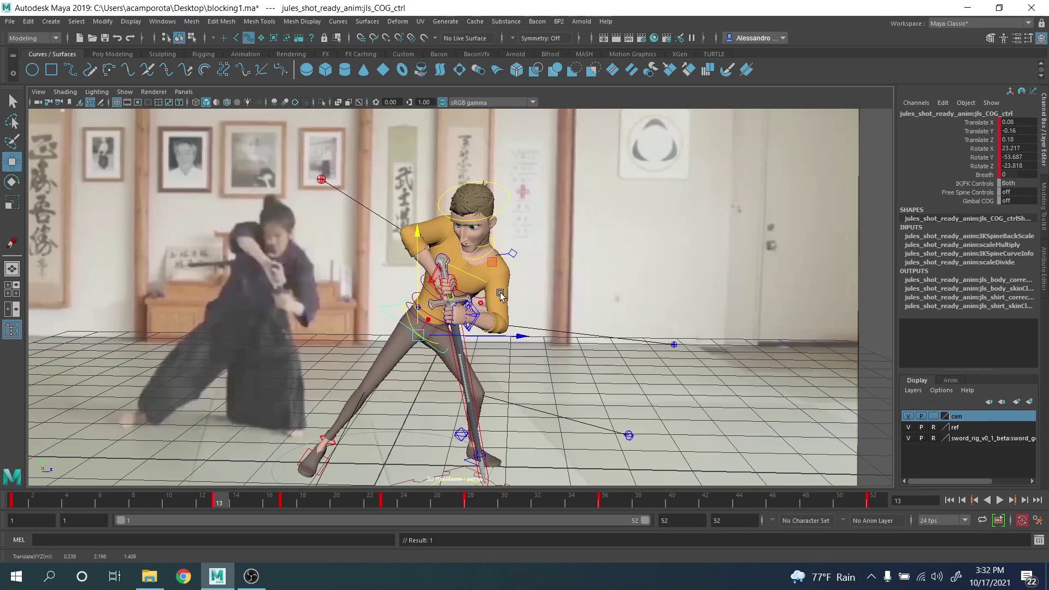
key(period)
key(comma)
key(alt+v)
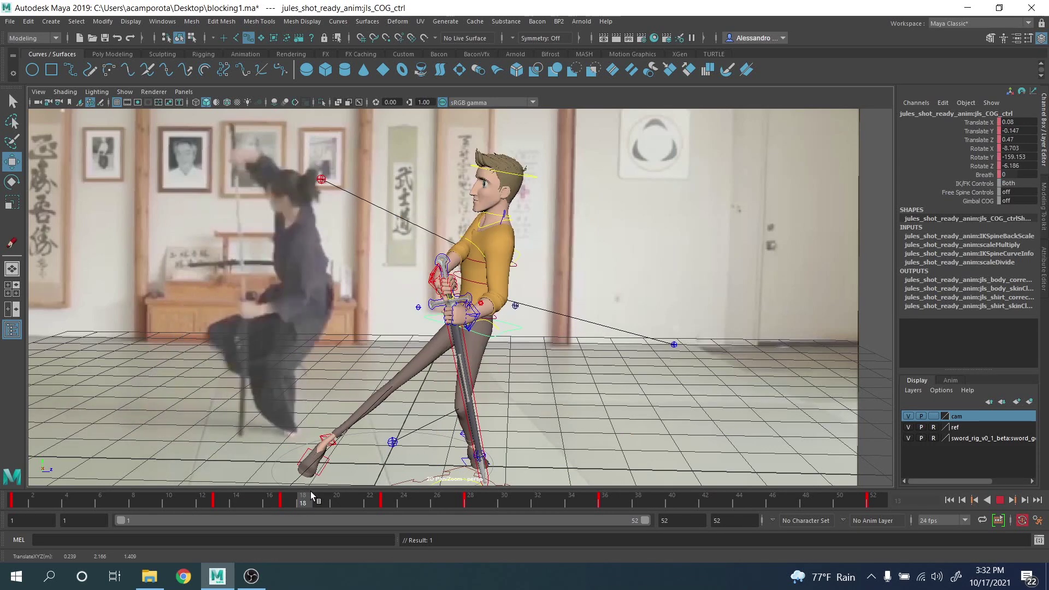
click(311, 496)
Step: Raise the COG control to Translate Y -0.121 at frame 17 and shift the body slightly farther from the trailing foot
click(282, 497)
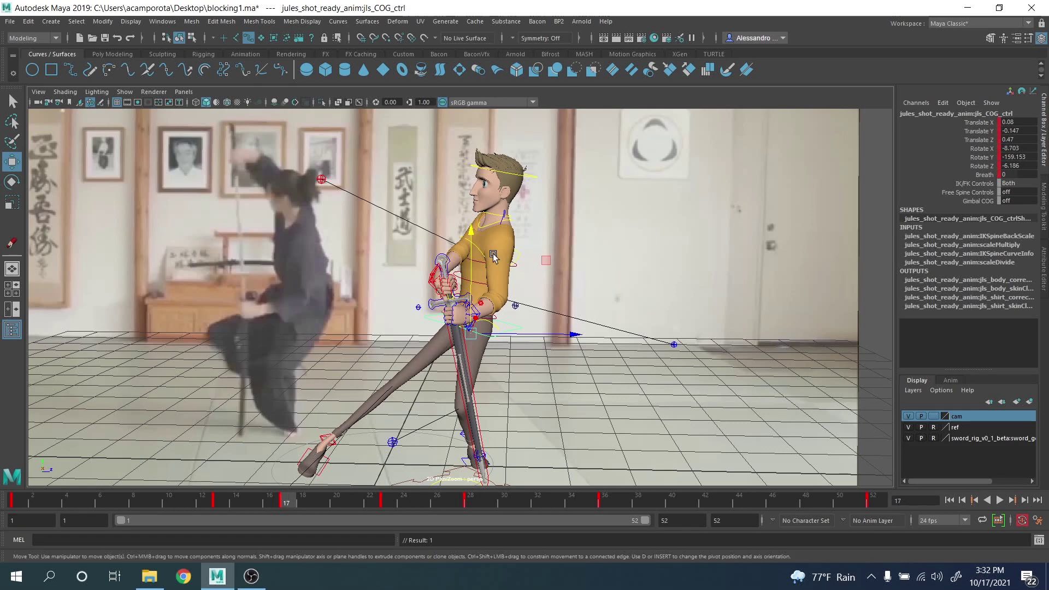
drag(468, 249, 486, 261)
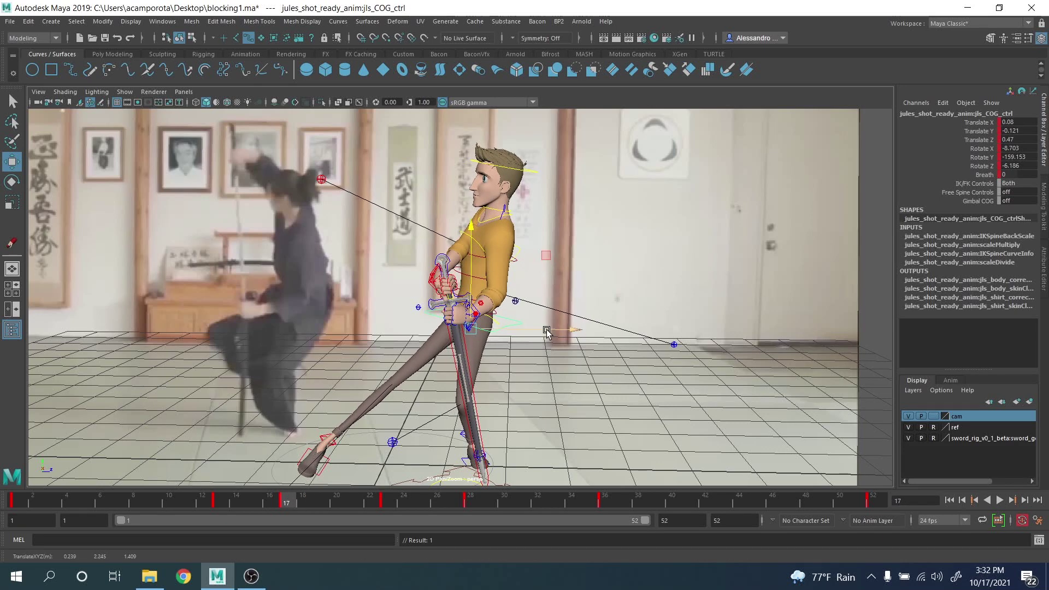
drag(547, 332, 552, 334)
Step: Set the right foot IK control's Foot Roll to 0 and lift the foot to Translate X 0.19, Y 0.251
click(327, 446)
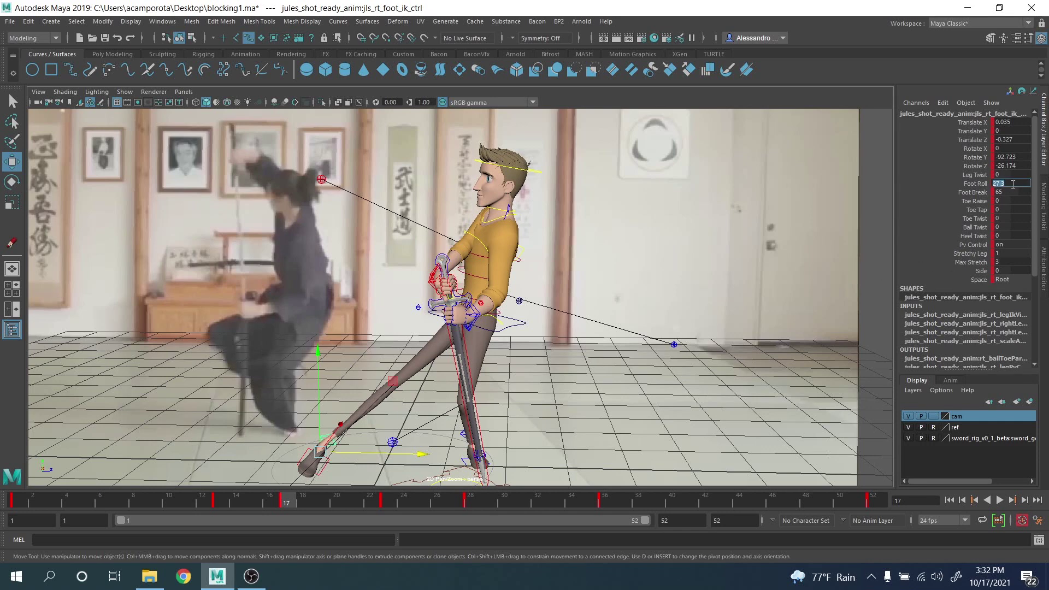
key(space)
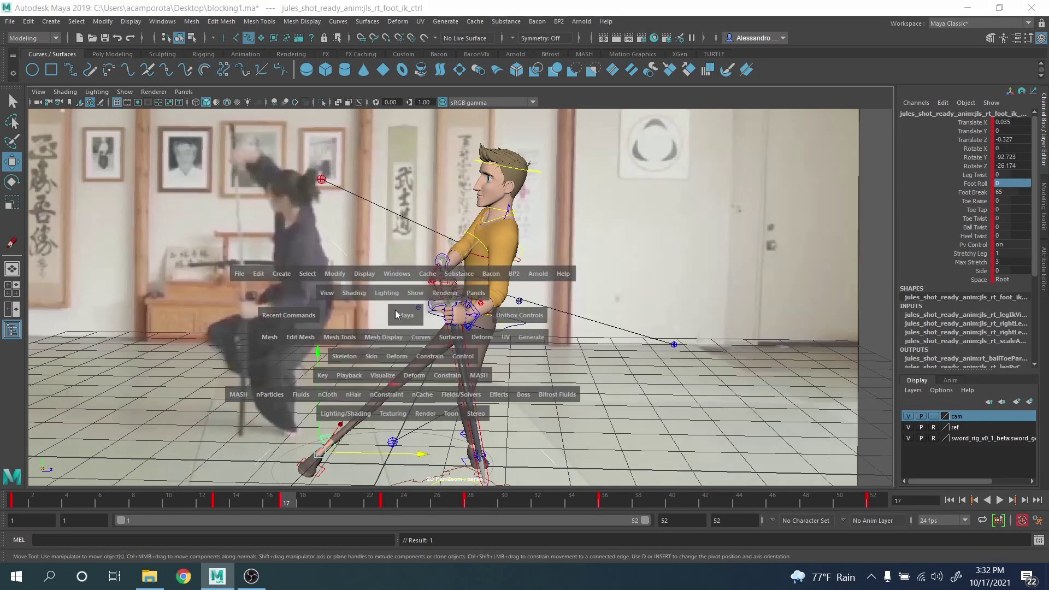
key(space)
alt+drag(334, 240, 532, 301)
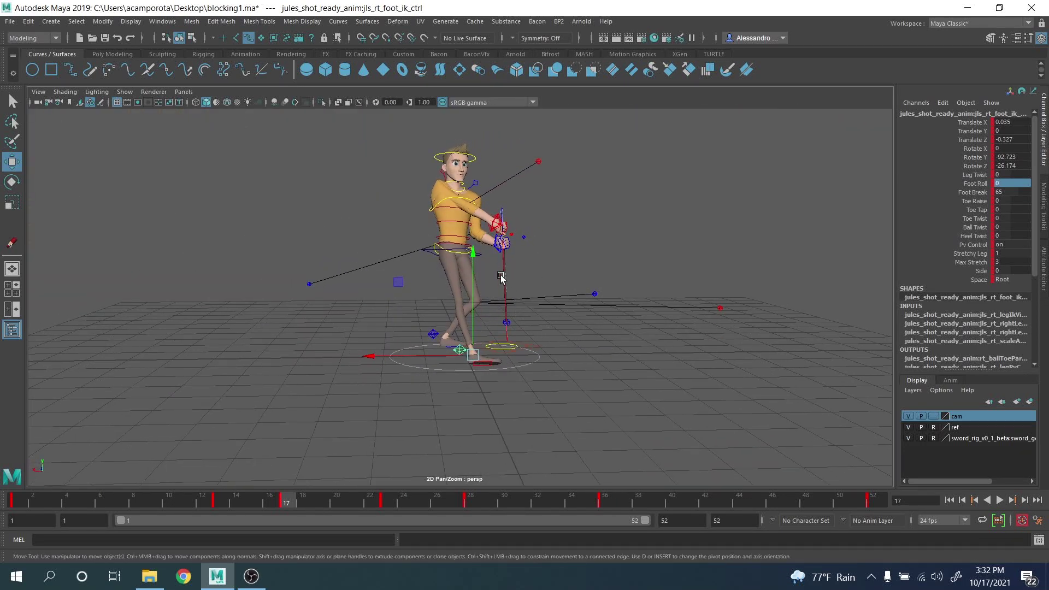
drag(396, 289, 376, 257)
Step: Rotate the right foot IK control to X 3.357, Y -160.375, Z -10.259 and move it to Translate Y 0.16, Z 0.436
key(e)
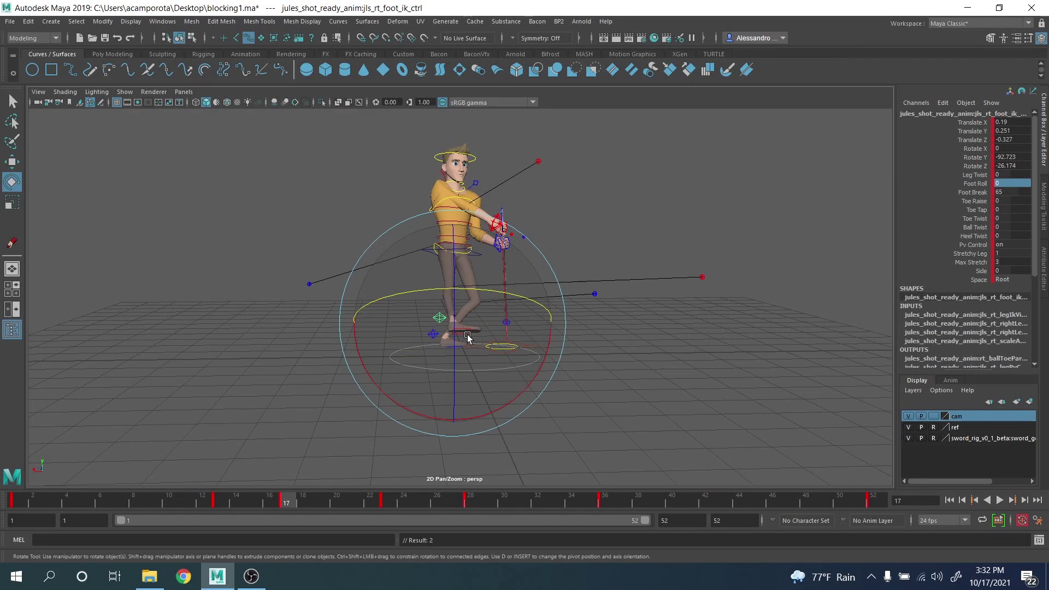
drag(491, 333, 393, 341)
key(w)
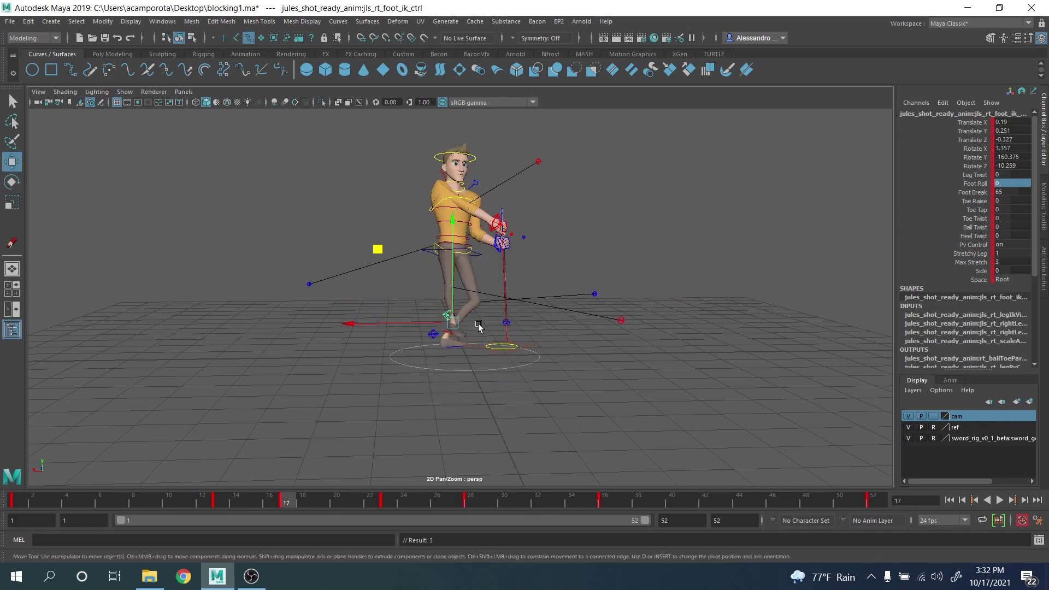
alt+drag(480, 328, 382, 332)
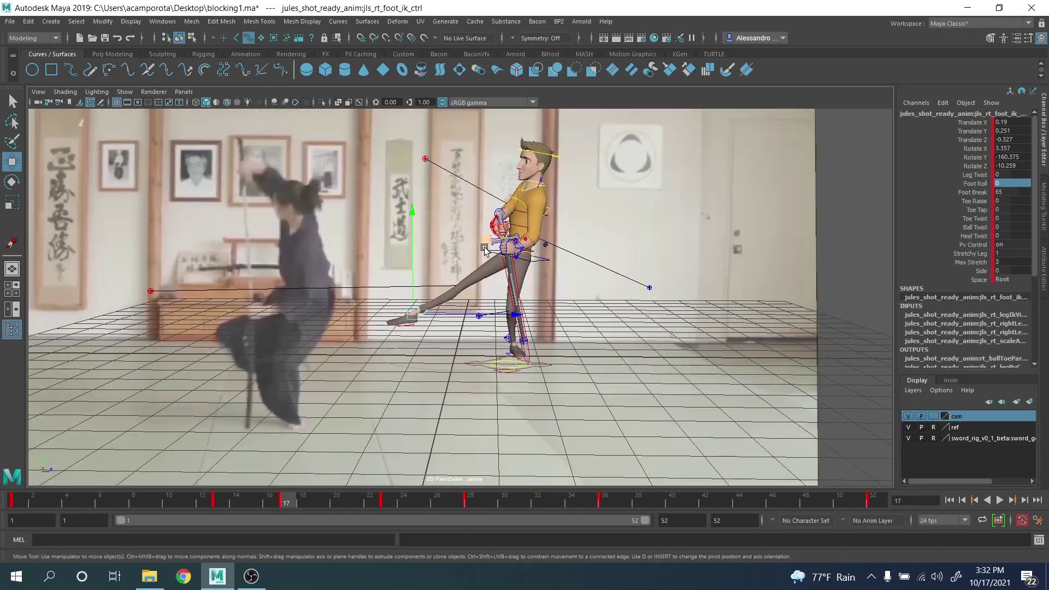
middle_drag(485, 249, 577, 261)
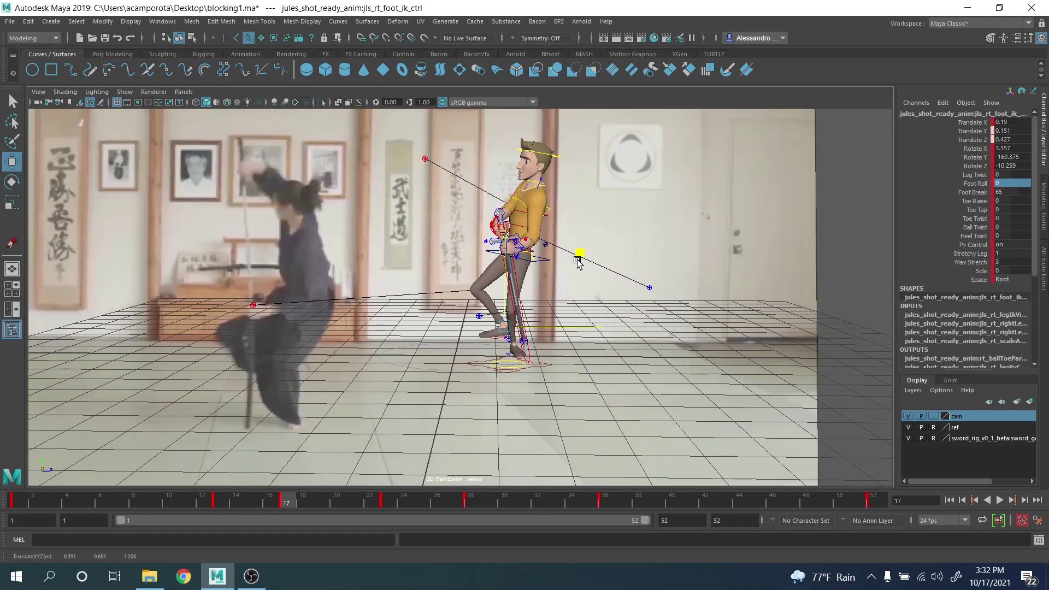
Step: Tilt the right foot IK control to Rotate X 23.123 and move it sideways to Translate X 0.284
key(e)
drag(431, 316, 424, 278)
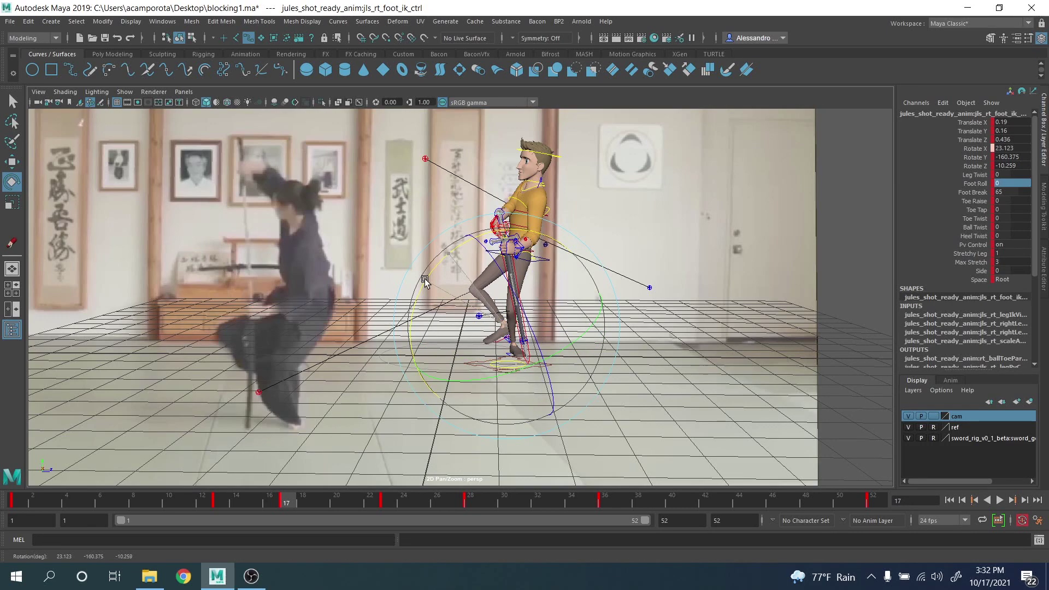
key(w)
key(])
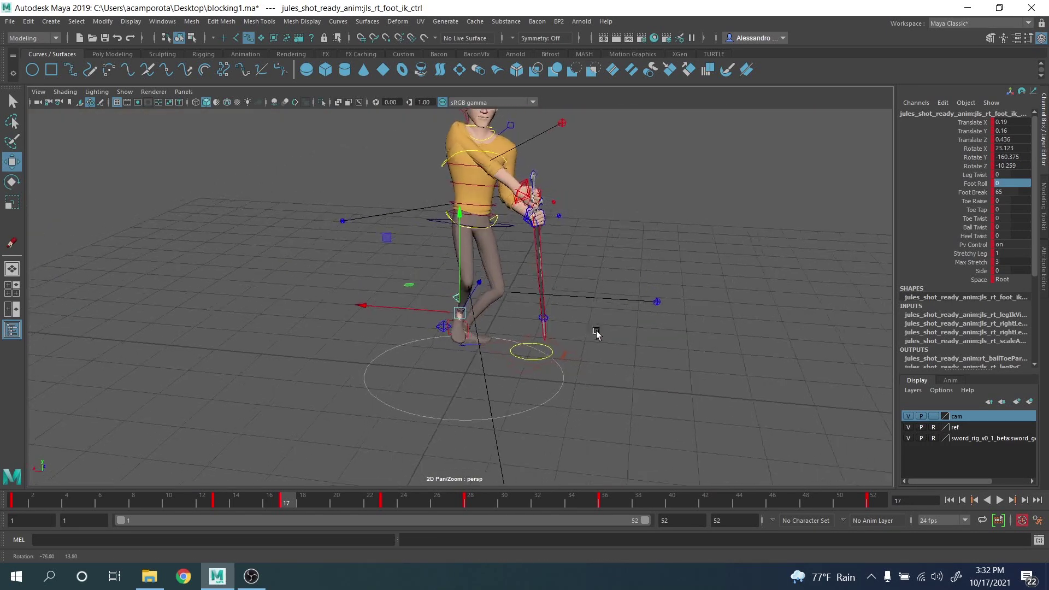
drag(435, 322, 420, 323)
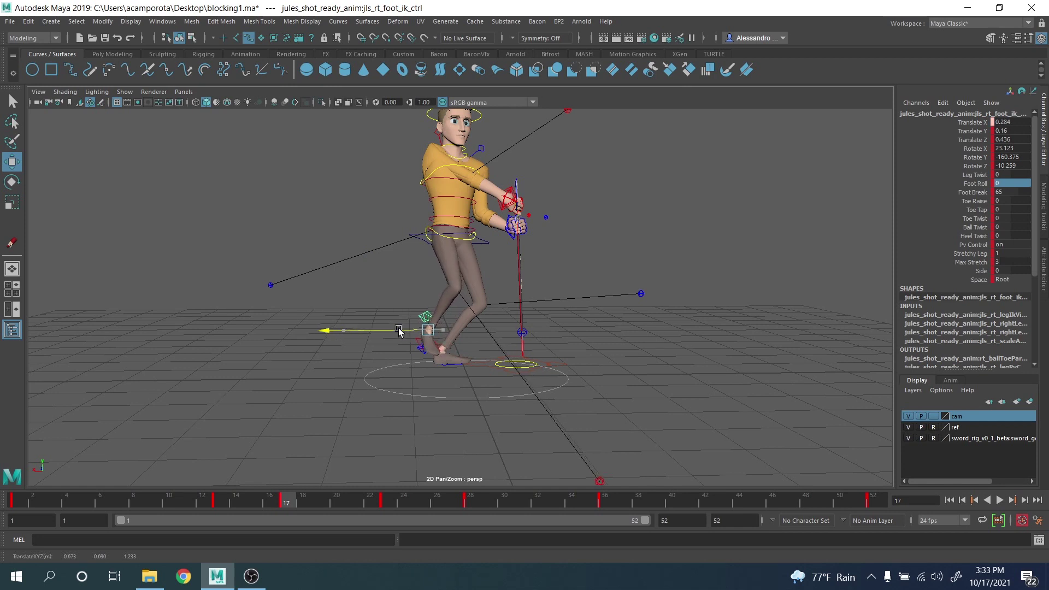
Step: Rotate the right foot IK control to X 26.926, Y -158.338, Z -22.327 at frame 17
key(e)
drag(435, 234, 437, 296)
alt+drag(497, 330, 467, 353)
Step: Set the left foot IK control's Foot Roll to 10.1 and compare the turn from frame 13 to 17 with the reference
key(q)
click(478, 344)
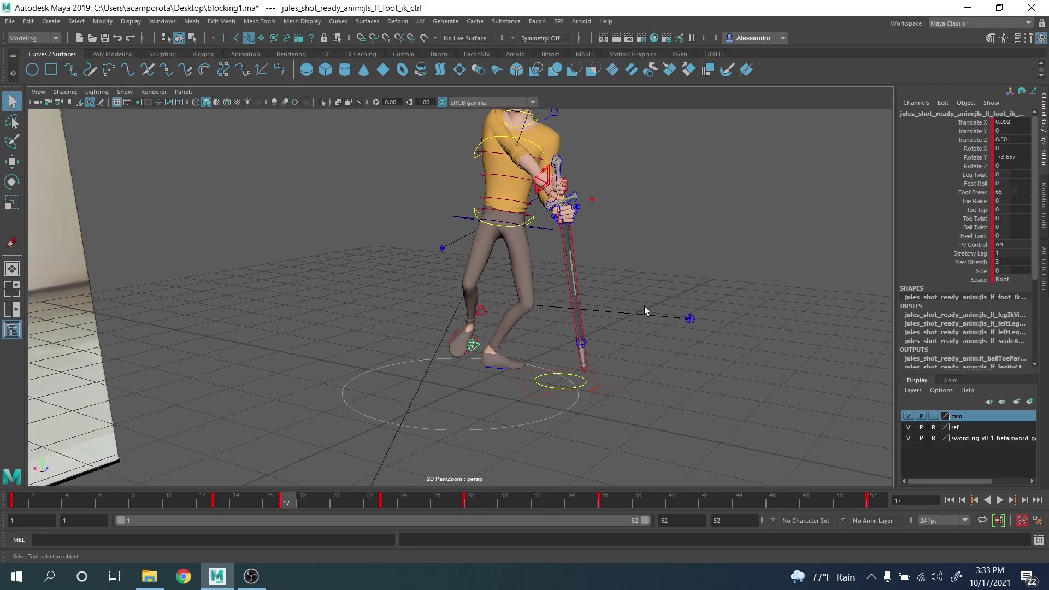
click(977, 183)
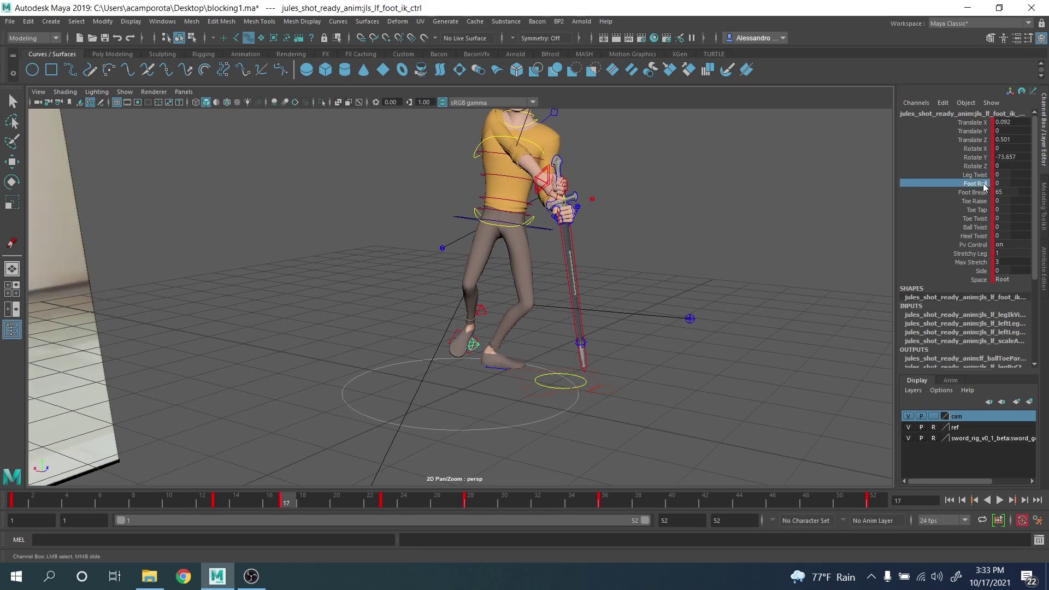
middle_drag(613, 206, 601, 217)
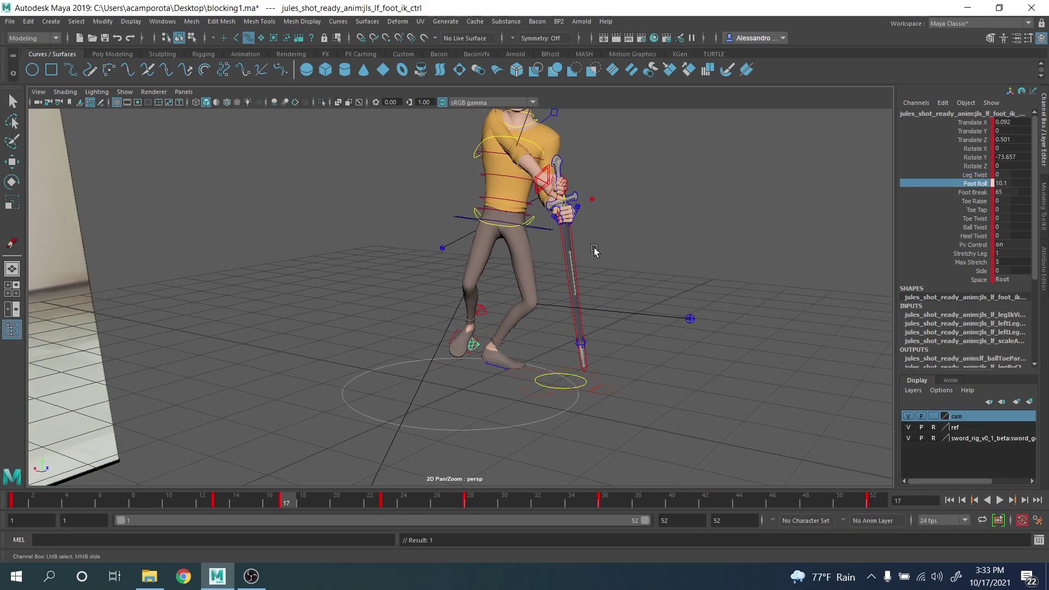
alt+drag(594, 249, 532, 236)
alt+middle_drag(533, 236, 532, 269)
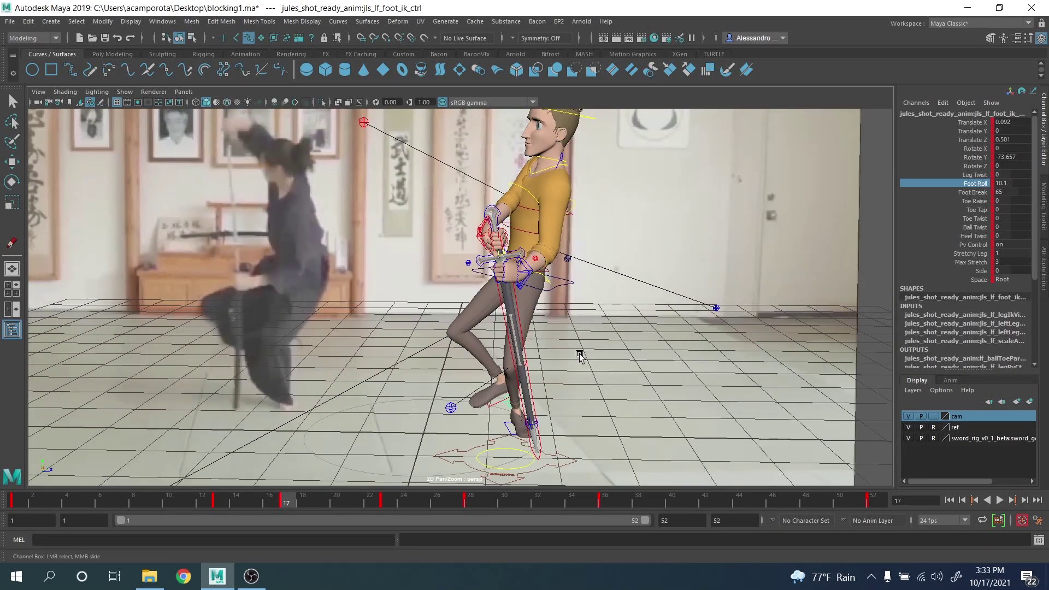
alt+middle_drag(579, 355, 590, 316)
drag(303, 500, 247, 487)
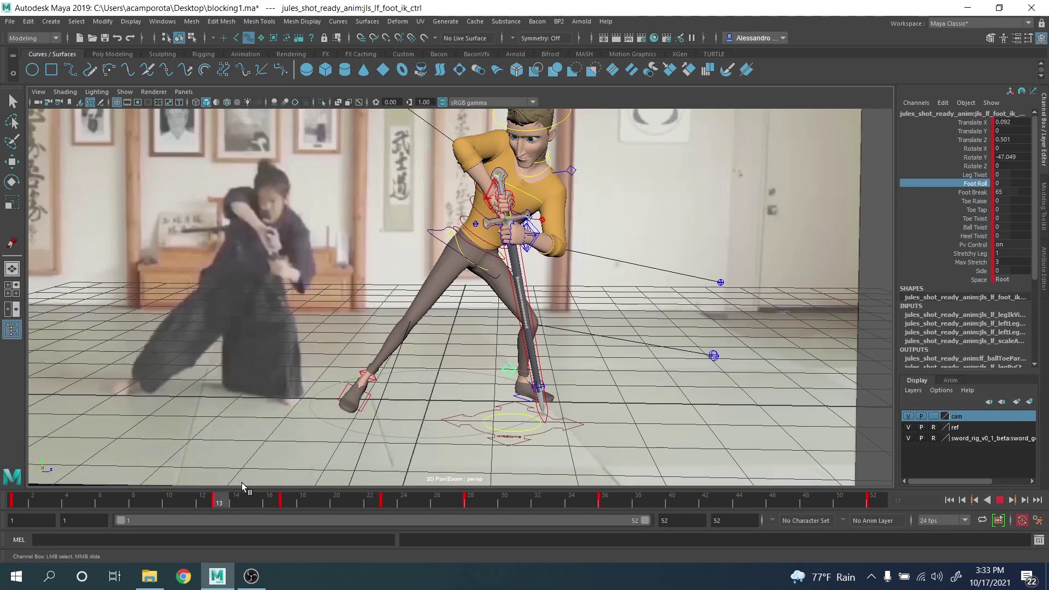
click(286, 499)
Step: Move the COG and right foot IK controls together, bringing the foot to Translate X 0.331
alt+drag(582, 218, 515, 227)
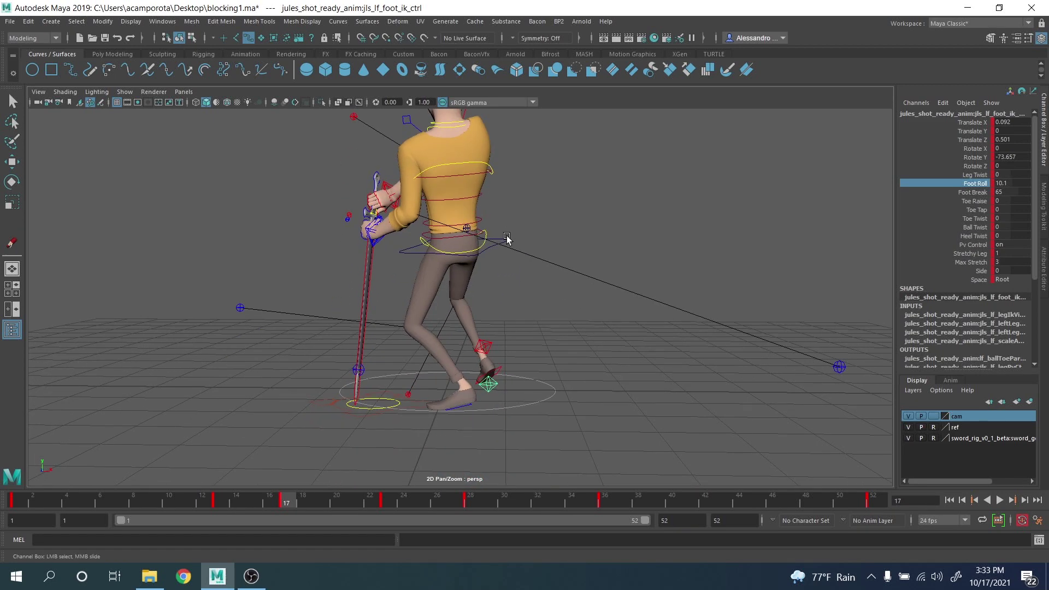
click(512, 318)
click(507, 239)
shift+click(489, 348)
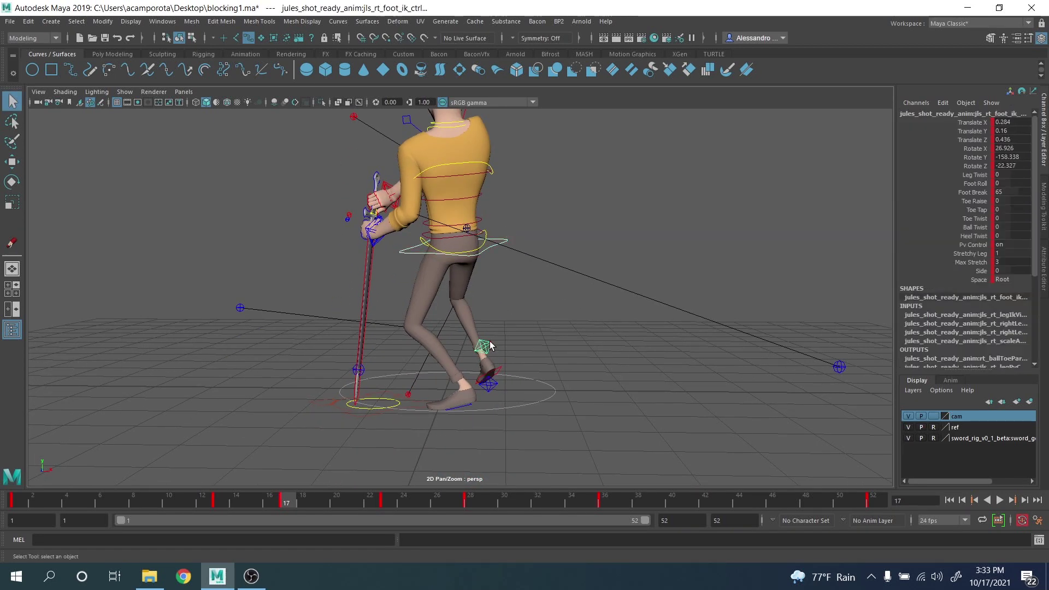
key(w)
drag(522, 361, 532, 360)
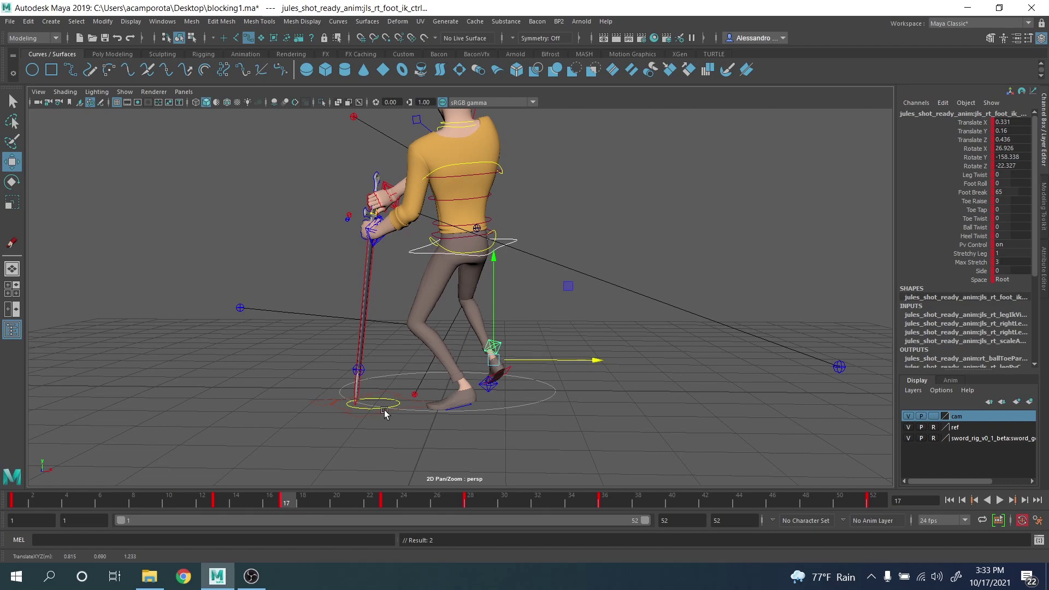
Step: Bend the FK spine controls forward to Rotate X 14.927, Y -1.565, Z -0.417 to follow the reference's back curve
alt+drag(384, 414, 568, 373)
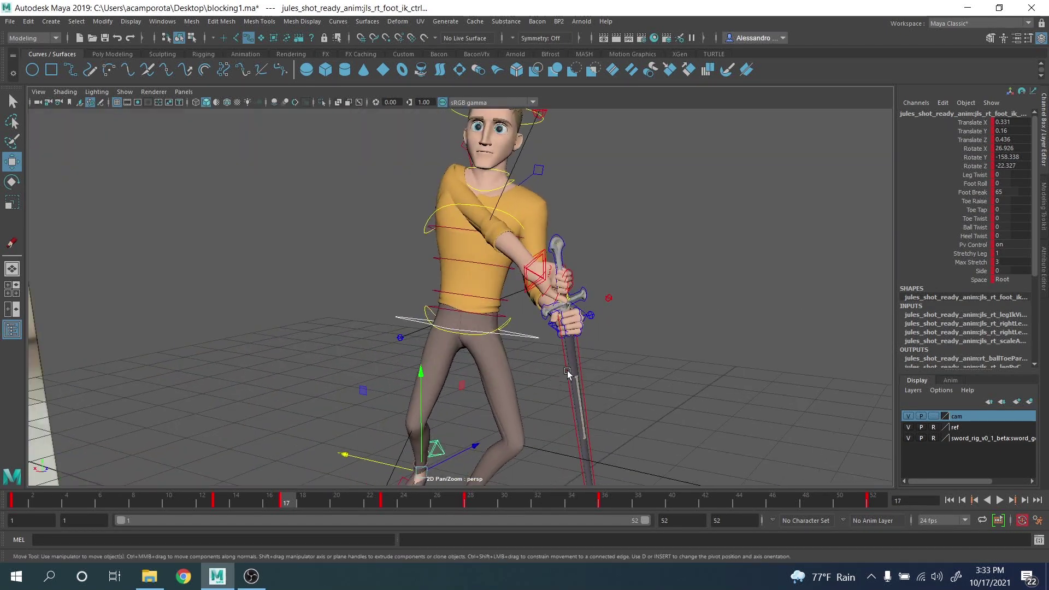
key(q)
click(462, 229)
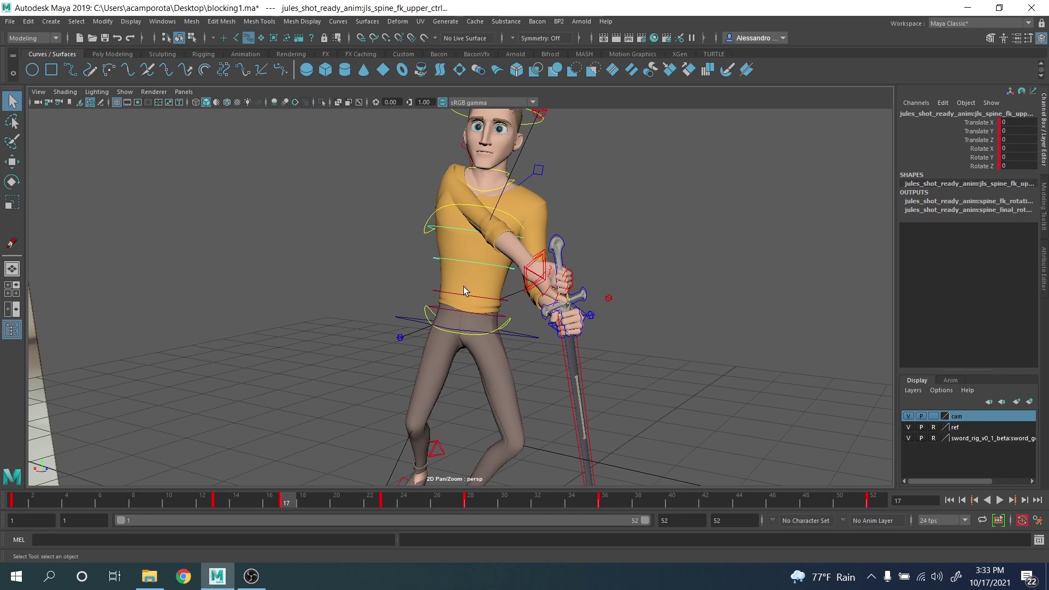
key(space)
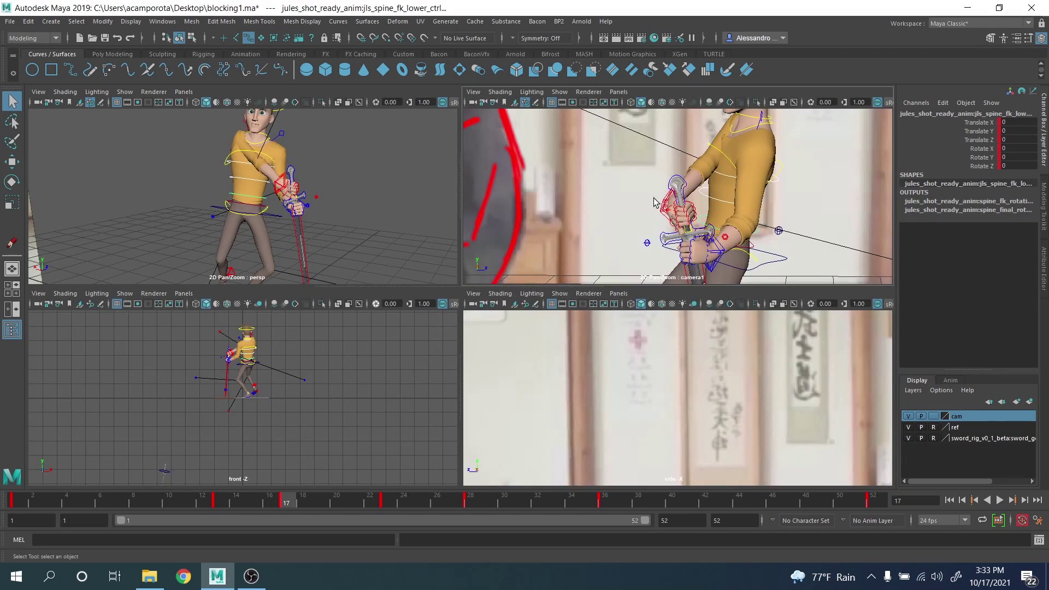
key(space)
key(e)
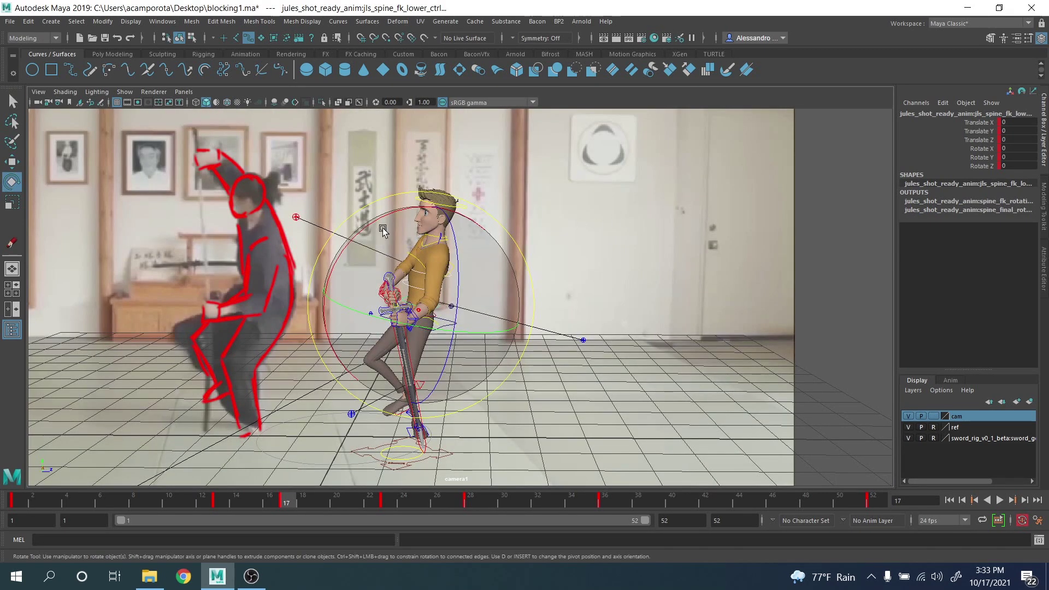
drag(431, 206, 353, 232)
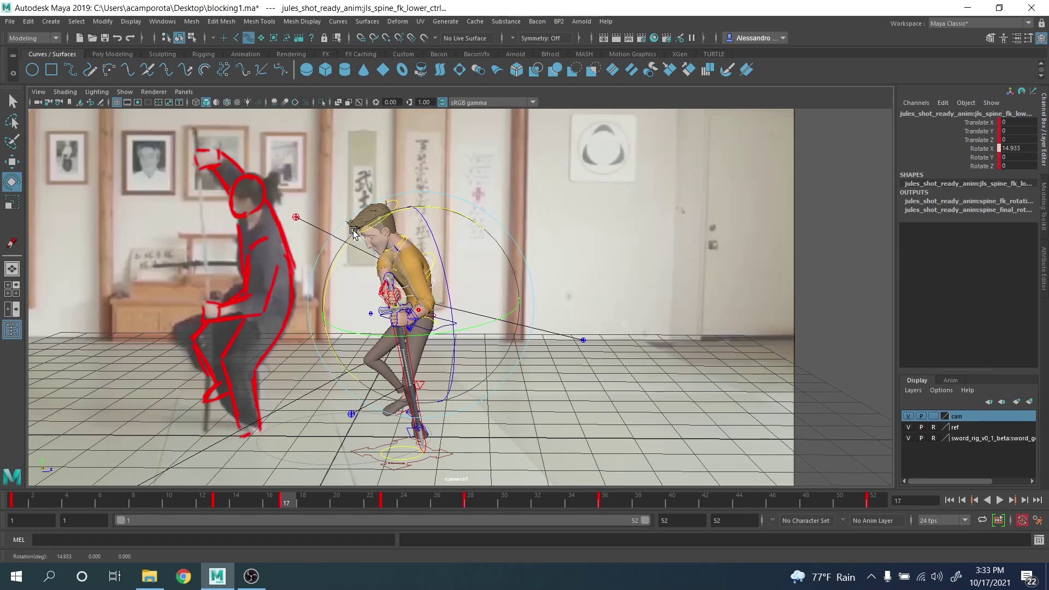
key(shift+e)
drag(485, 316, 487, 324)
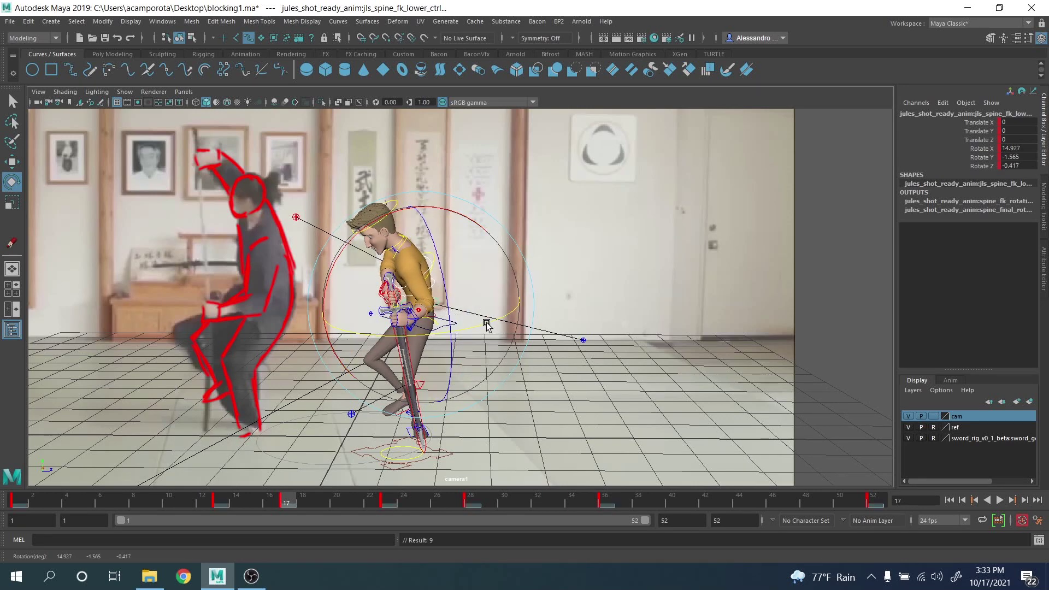
Step: Rotate the COG control to X -14.245, Y -159.153, Z -6.186 to lean the body back
key(q)
click(453, 322)
key(e)
drag(464, 244, 472, 249)
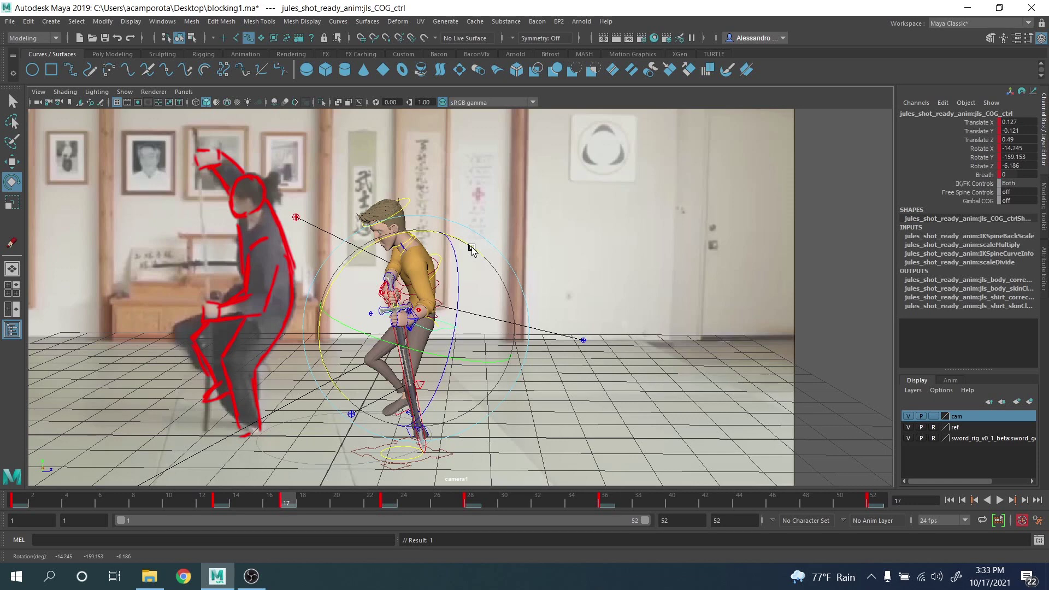
Step: Move the left arm IK control to Translate X -0.865, Z 0.422 and pull the left elbow's pole vector farther from the body
key(q)
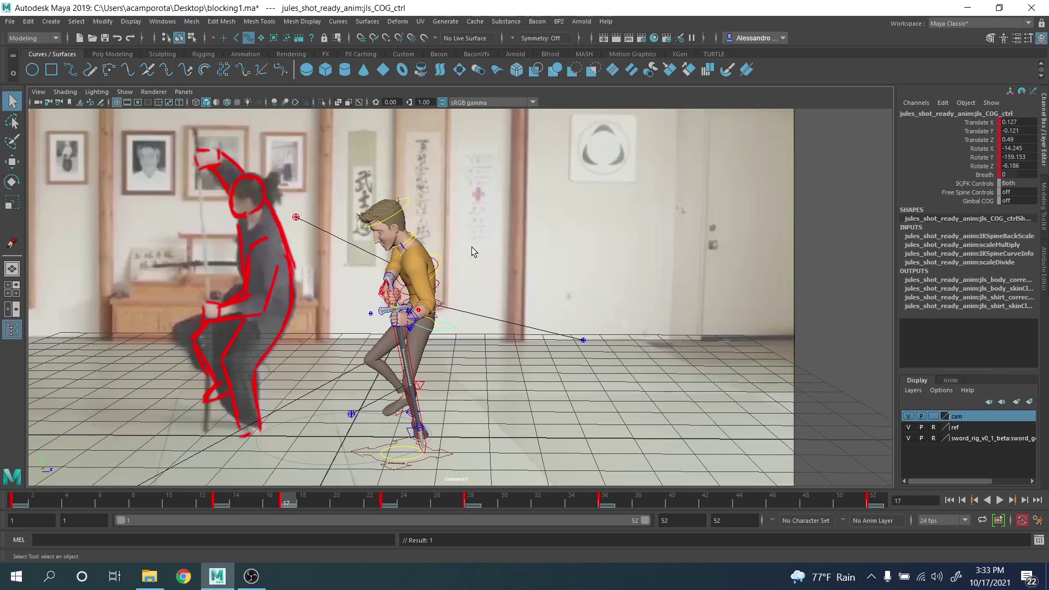
click(417, 319)
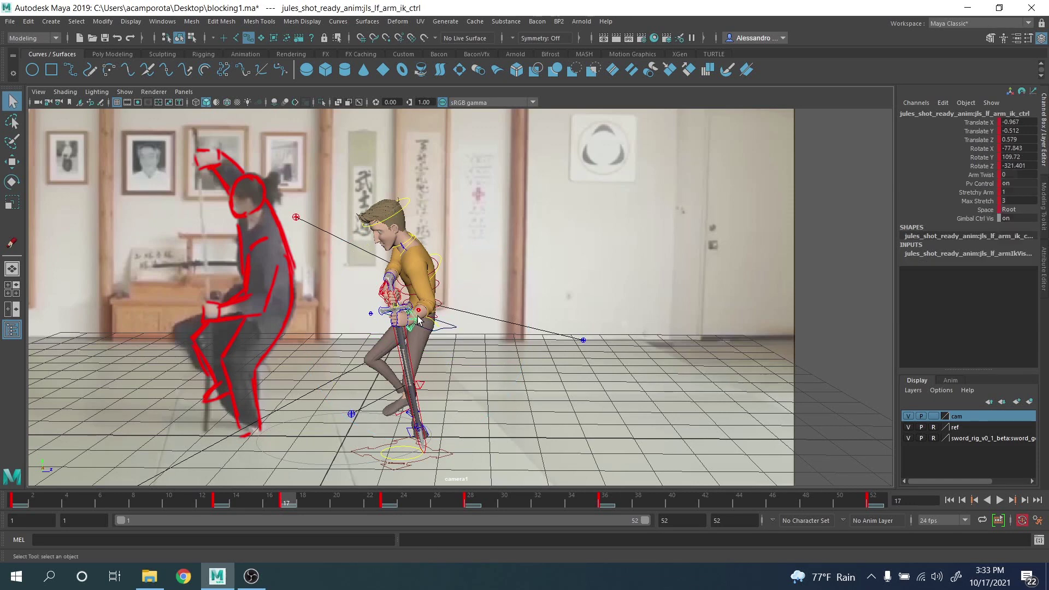
key(space)
key(space)
alt+drag(353, 256, 408, 258)
key(w)
drag(547, 248, 513, 255)
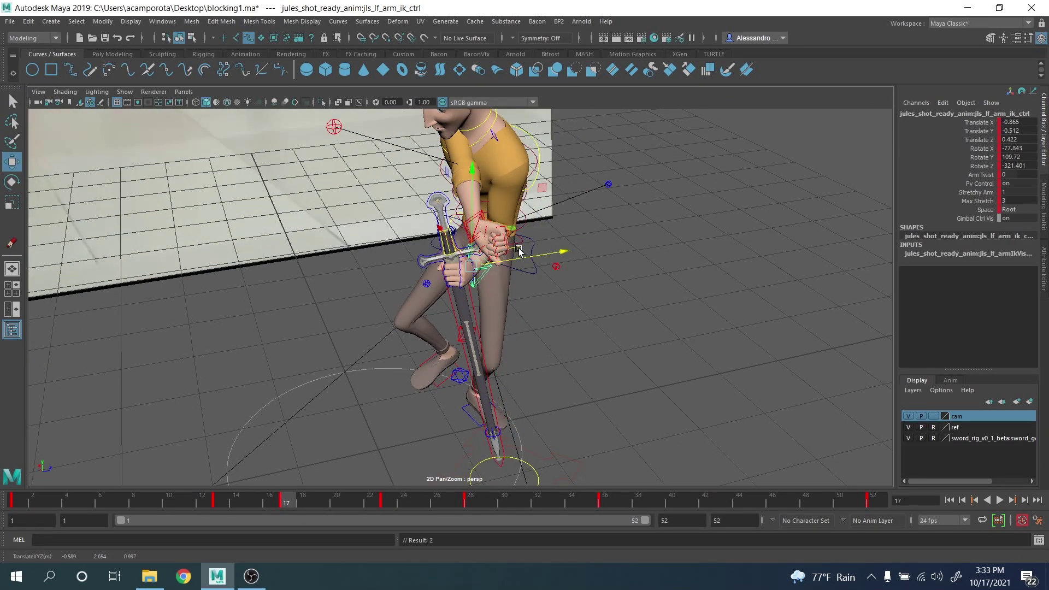
click(607, 184)
drag(608, 184, 769, 308)
Step: Reset all translate and rotate values of the left arm IK gimbal control to 0
alt+drag(759, 307, 558, 280)
scroll(558, 271, down, 1)
click(506, 242)
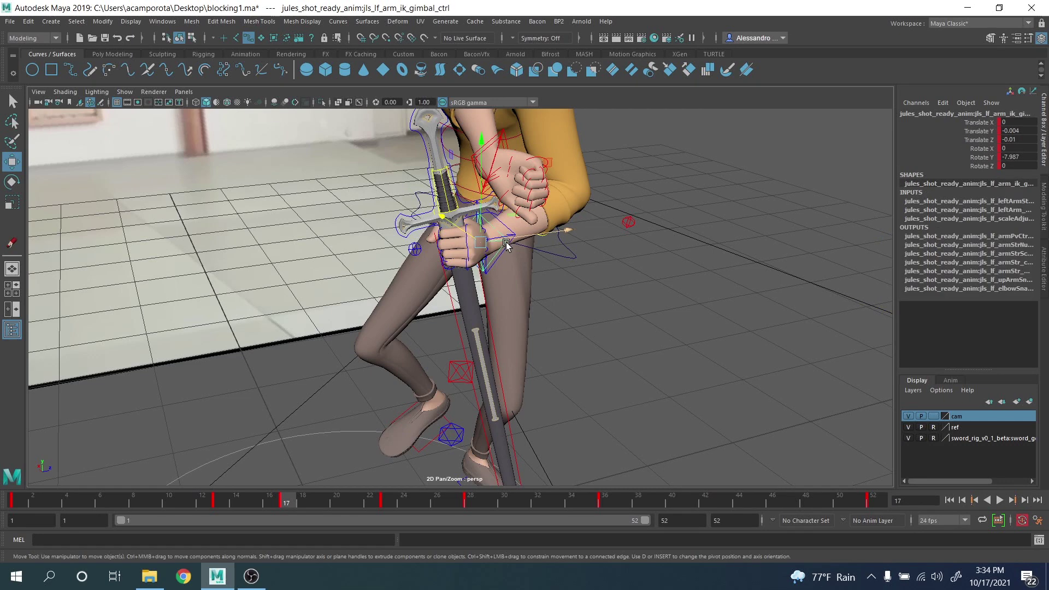
drag(1014, 123, 1023, 155)
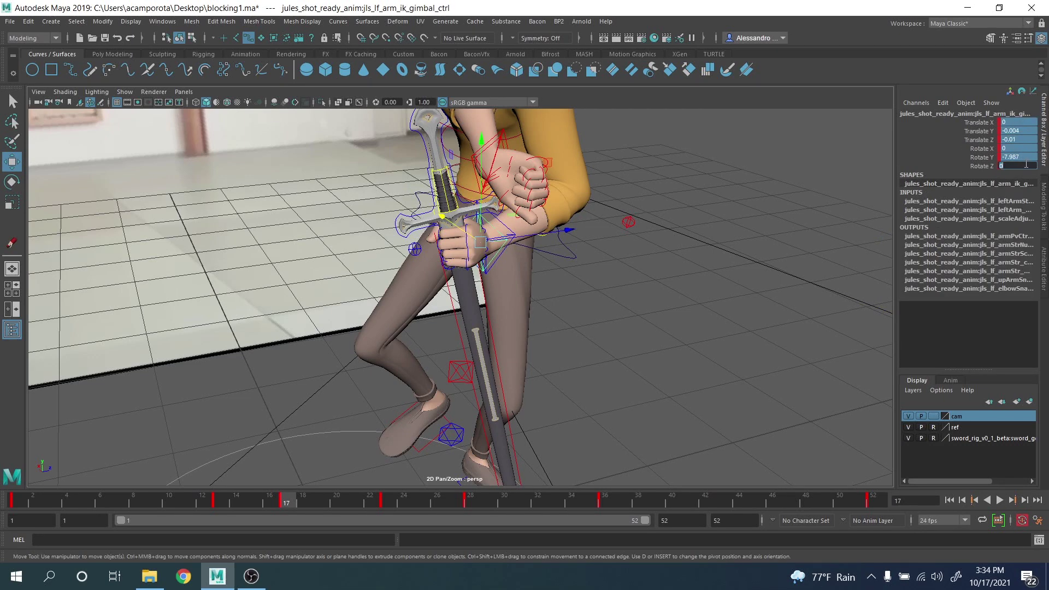
key(Return)
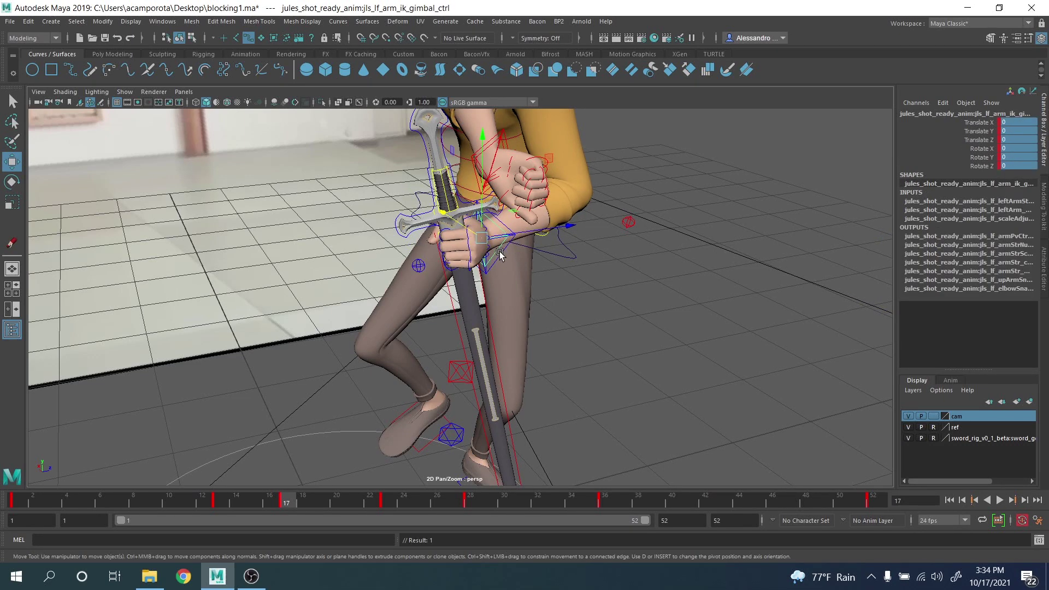
Step: Rotate the left arm IK control to X -77.94, Y 91.774, Z -352.687 to realign the left hand and sword
click(500, 253)
key(e)
drag(499, 249, 426, 254)
alt+right_drag(473, 256, 437, 240)
alt+middle_drag(500, 213, 508, 285)
alt+drag(508, 285, 552, 262)
key(w)
alt+middle_drag(553, 264, 559, 209)
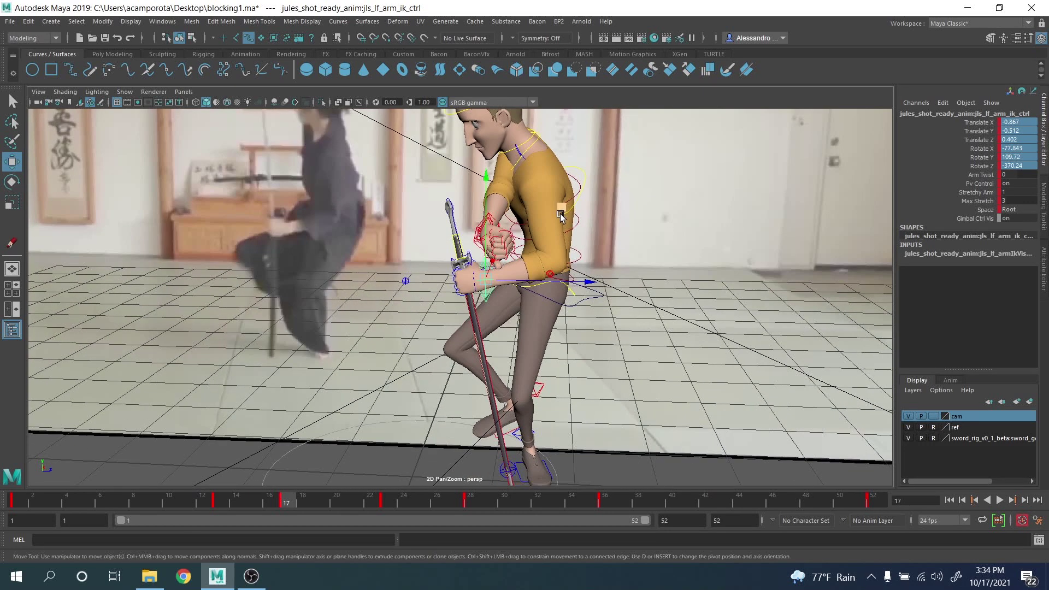
key(e)
drag(552, 206, 556, 211)
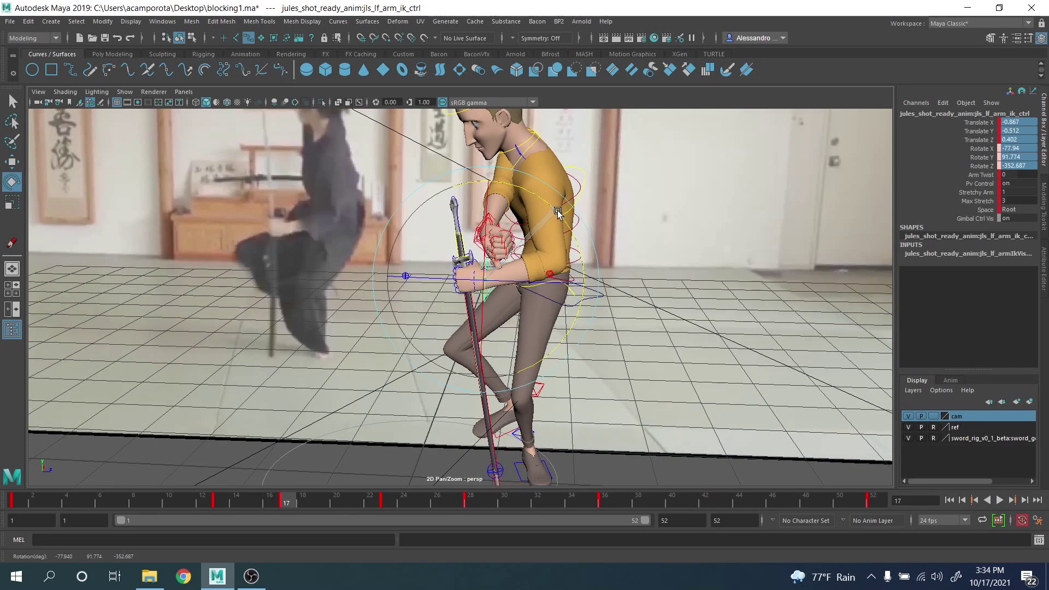
Step: Compare the bent-over sword pose with the reference by scrubbing the frames leading up to 17
alt+middle_drag(549, 209, 555, 243)
alt+drag(555, 244, 557, 259)
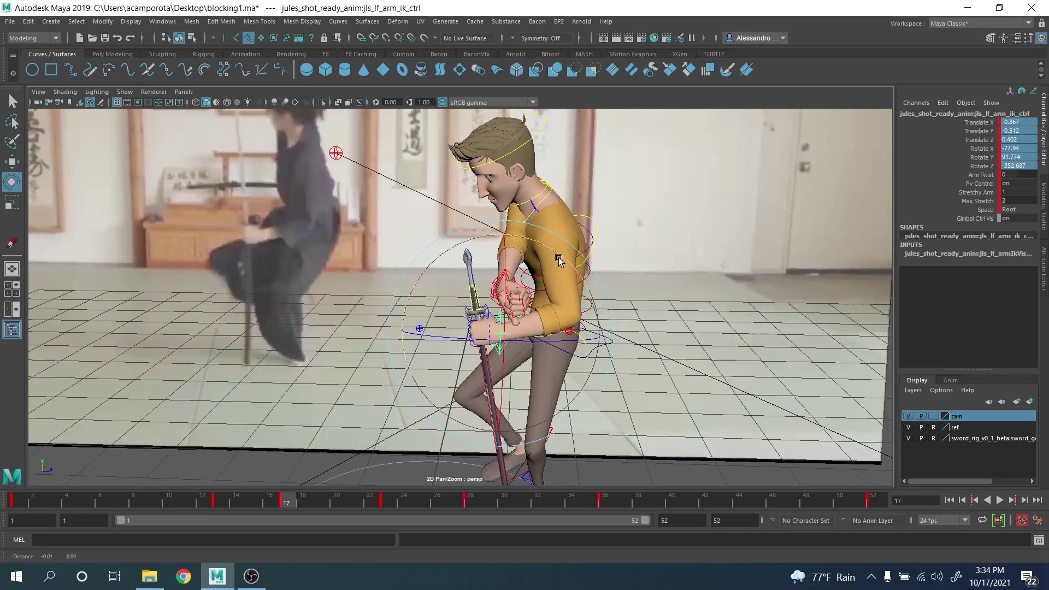
alt+middle_drag(558, 258, 570, 281)
alt+drag(570, 277, 568, 269)
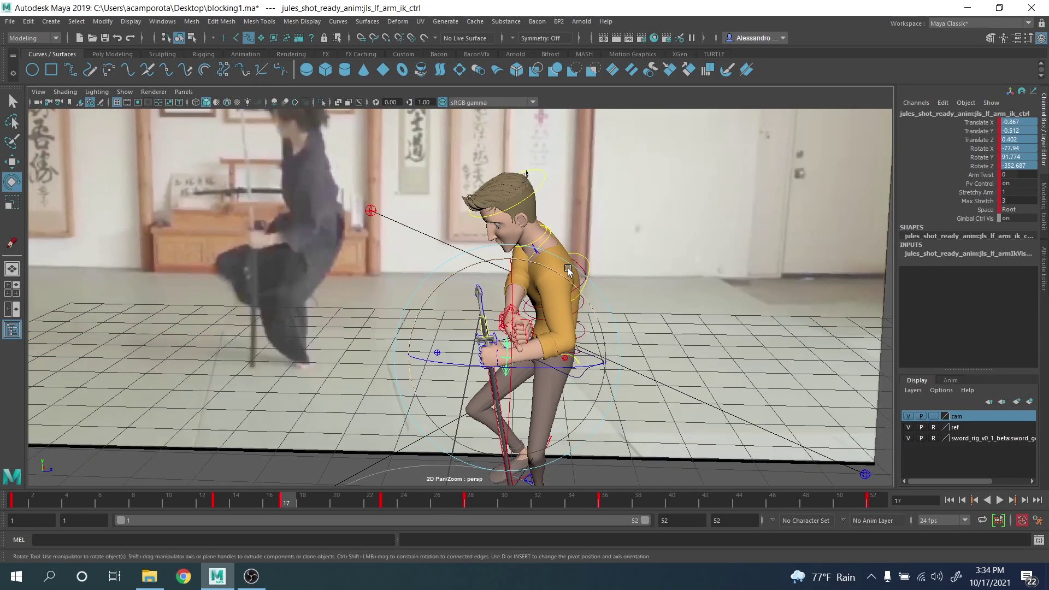
click(568, 270)
drag(257, 499, 286, 498)
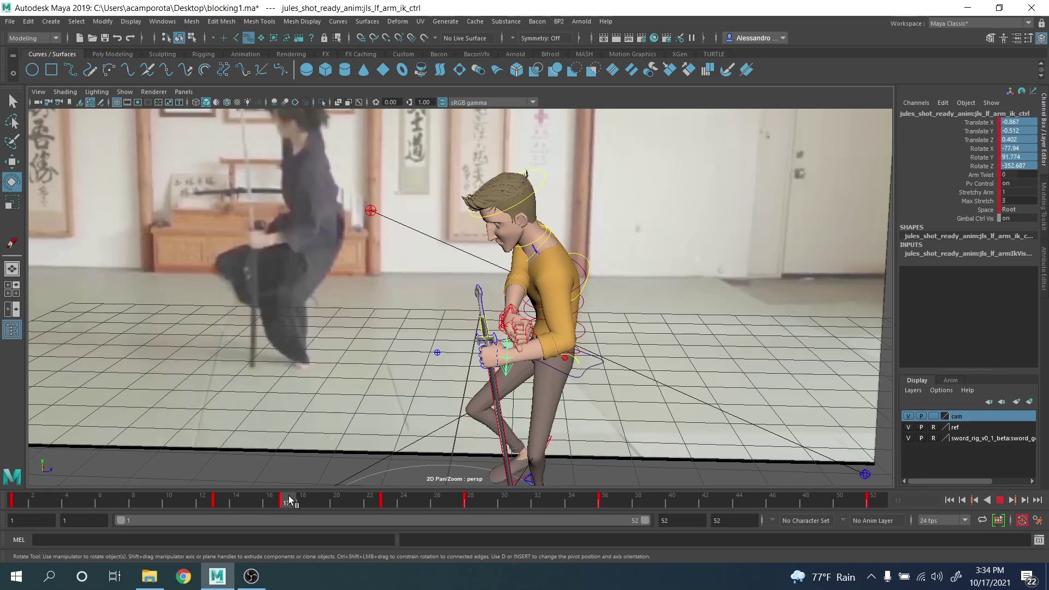
Step: Rotate the right arm IK control to X 73.765, Y 45.298, Z 87.352 so the right hand faces the sword handle
key(q)
click(519, 311)
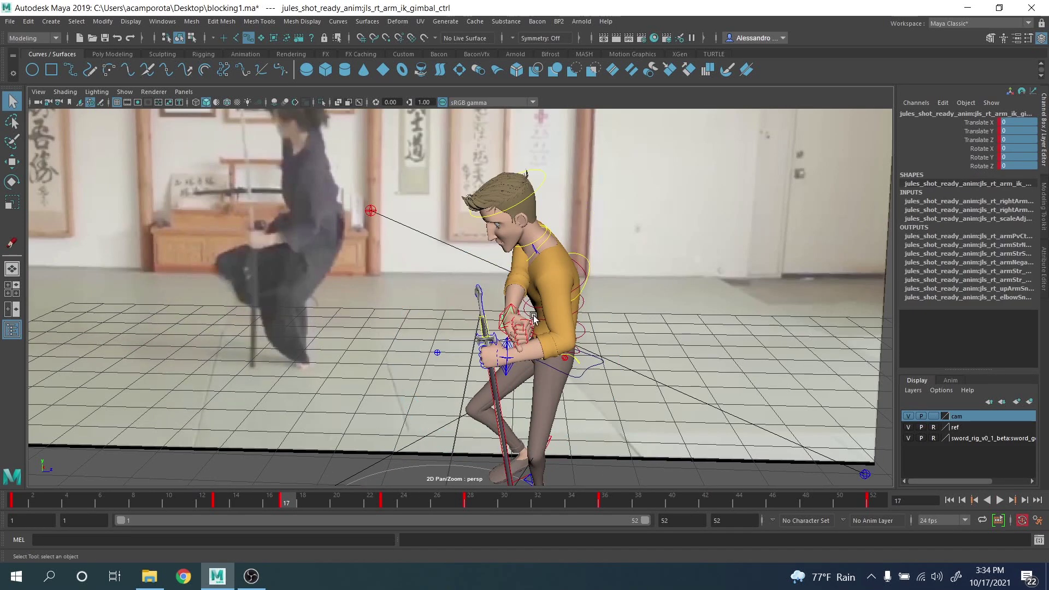
key(e)
key(q)
click(517, 310)
key(e)
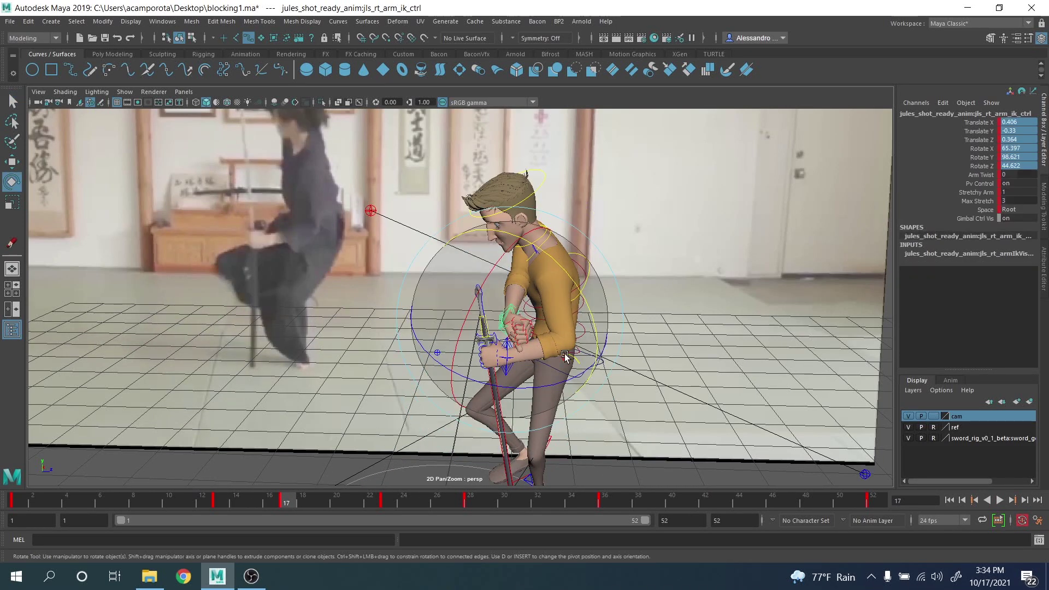
drag(550, 326, 548, 343)
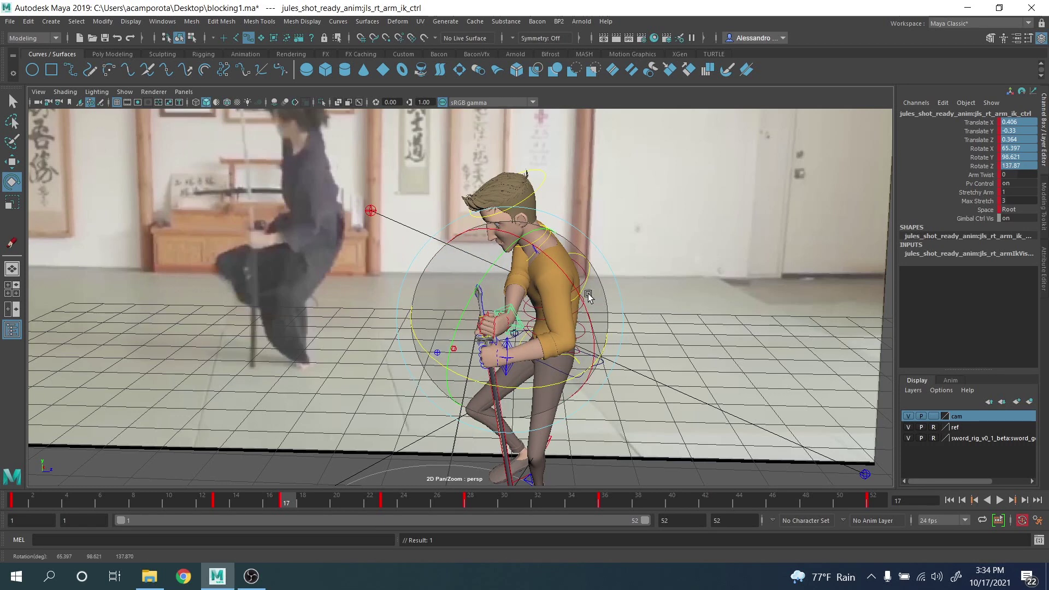
drag(588, 296, 538, 281)
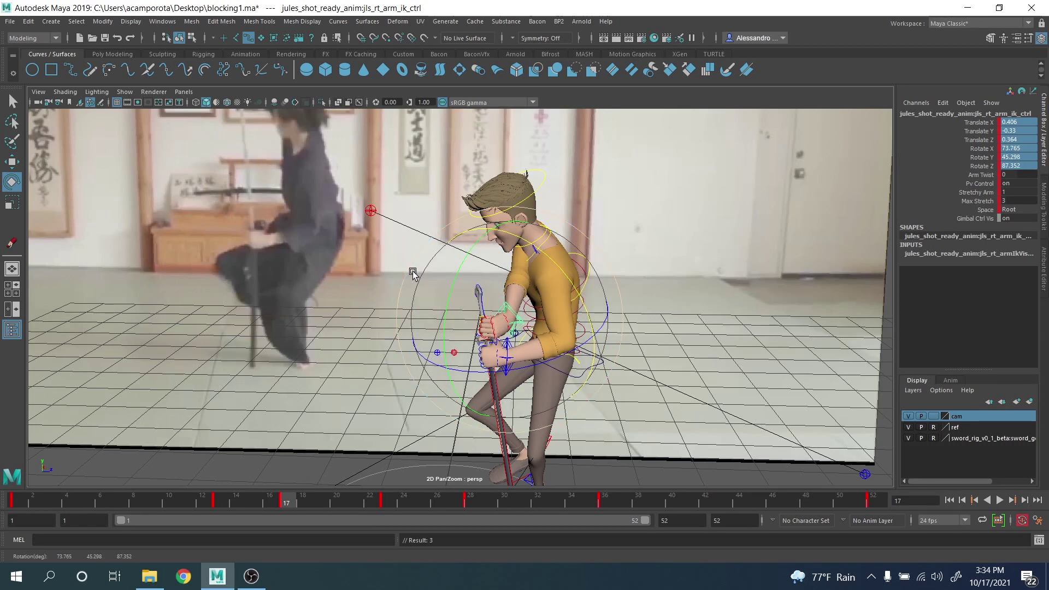
Step: Move the right arm IK control to Translate X 0.601, Z 0.384 and the right elbow's pole vector to X 0.633, Y 0.133, Z -0.233
middle_drag(411, 274, 498, 300)
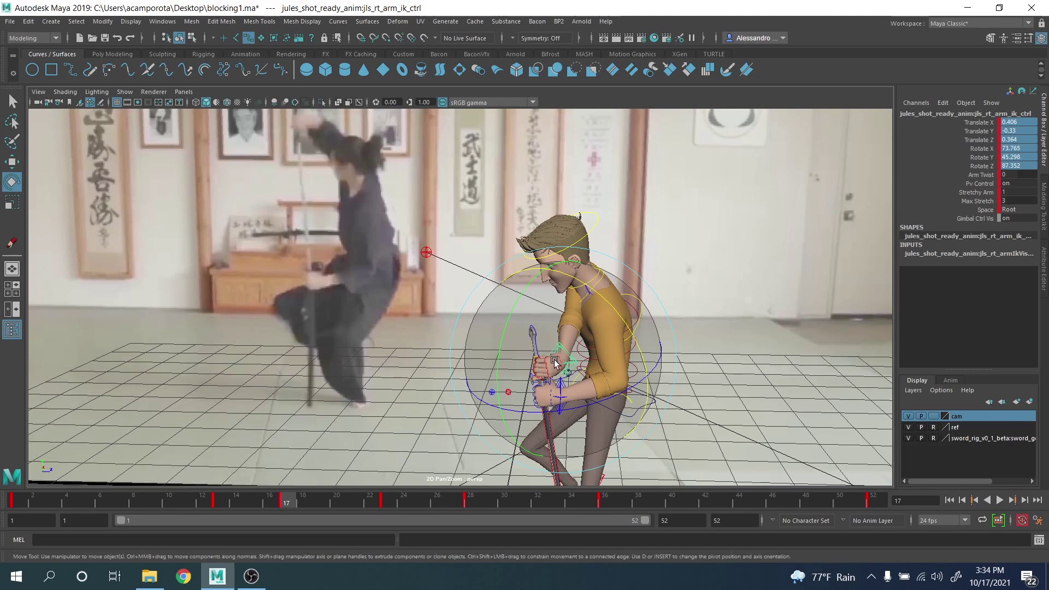
key(w)
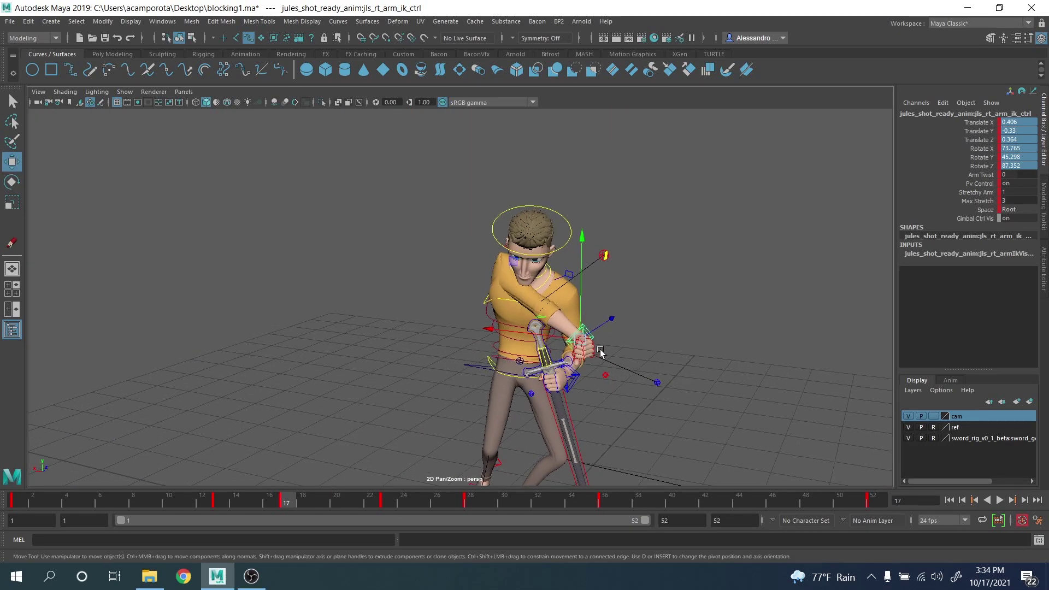
drag(526, 333, 491, 329)
key(s)
drag(598, 231, 398, 257)
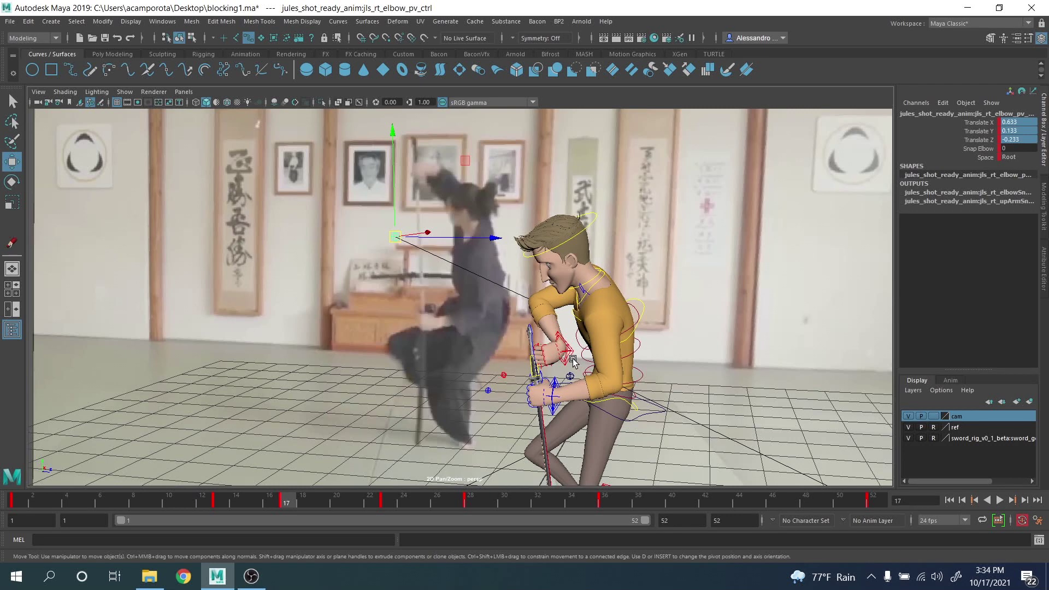
Step: Raise the right hand above the head by moving the right arm IK control to Translate X 0.772, Y 0.322, Z 0.174
click(572, 360)
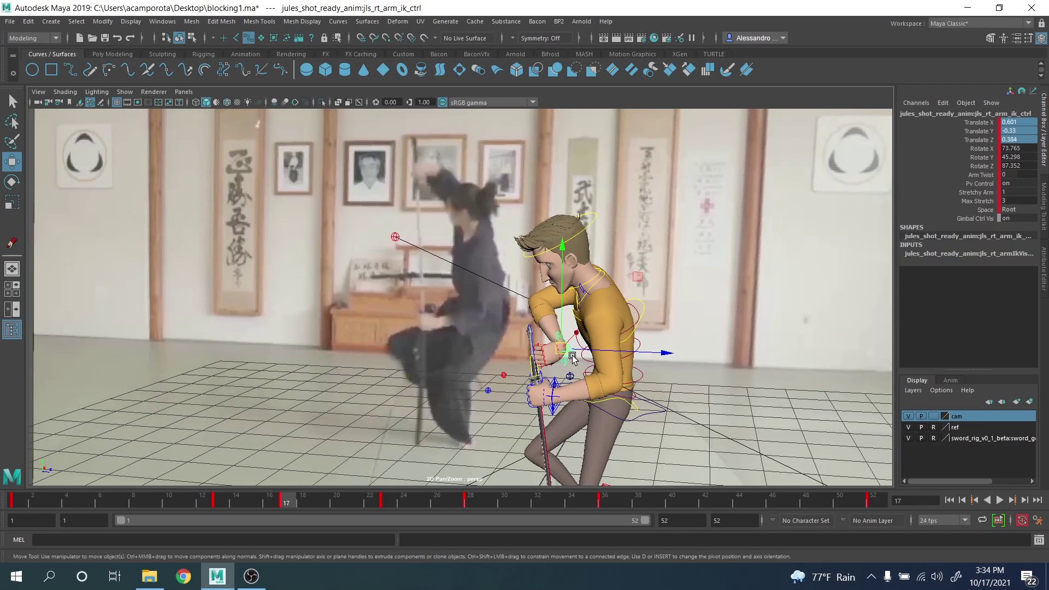
middle_drag(602, 307, 607, 145)
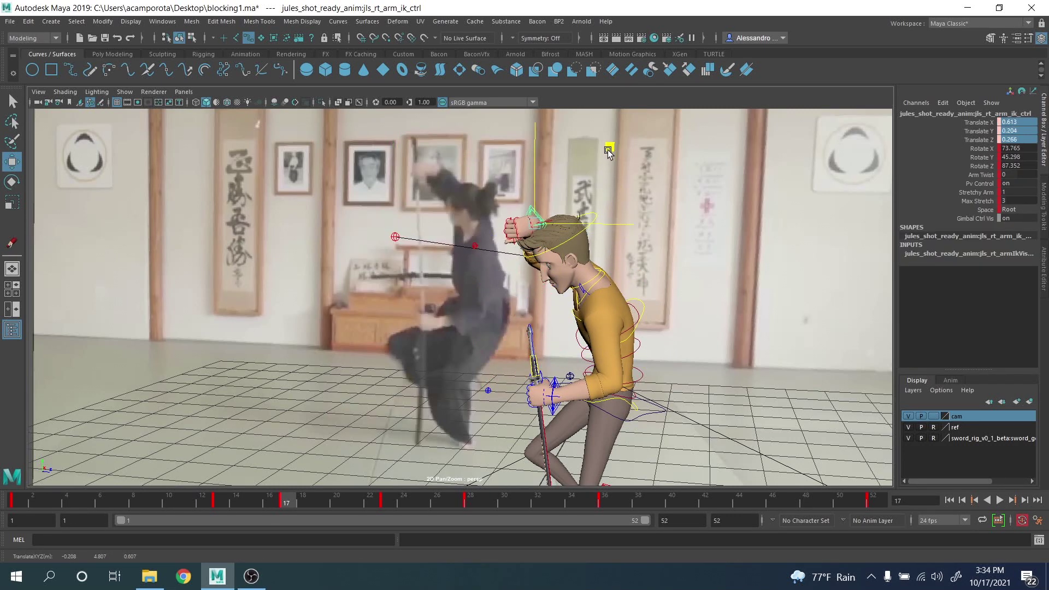
alt+drag(606, 145, 703, 179)
drag(483, 222, 452, 221)
alt+drag(524, 248, 524, 251)
key(])
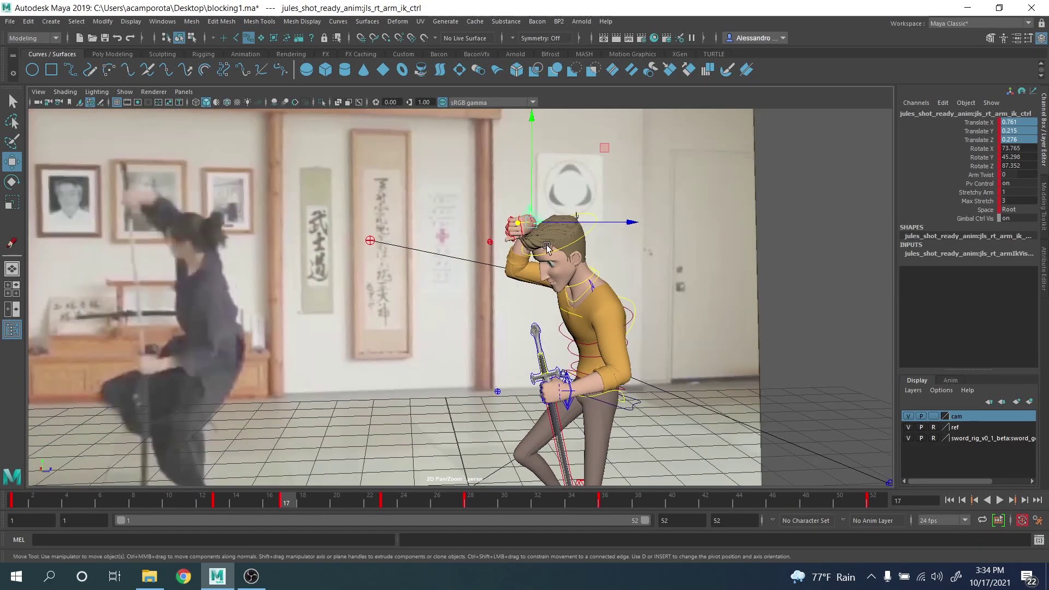
alt+drag(561, 251, 541, 258)
key(space)
key(space)
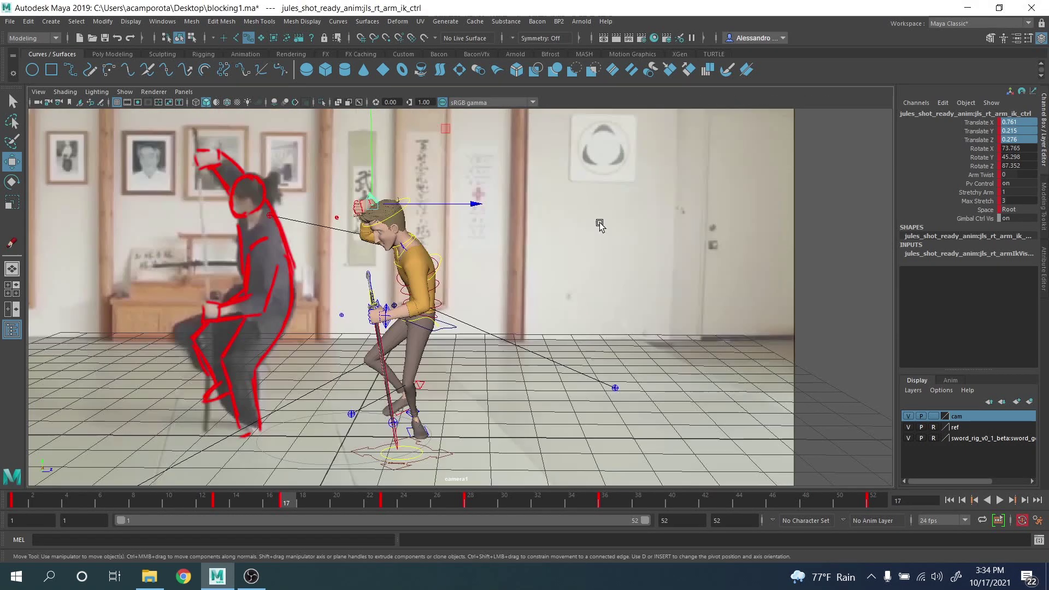
middle_drag(441, 132, 427, 115)
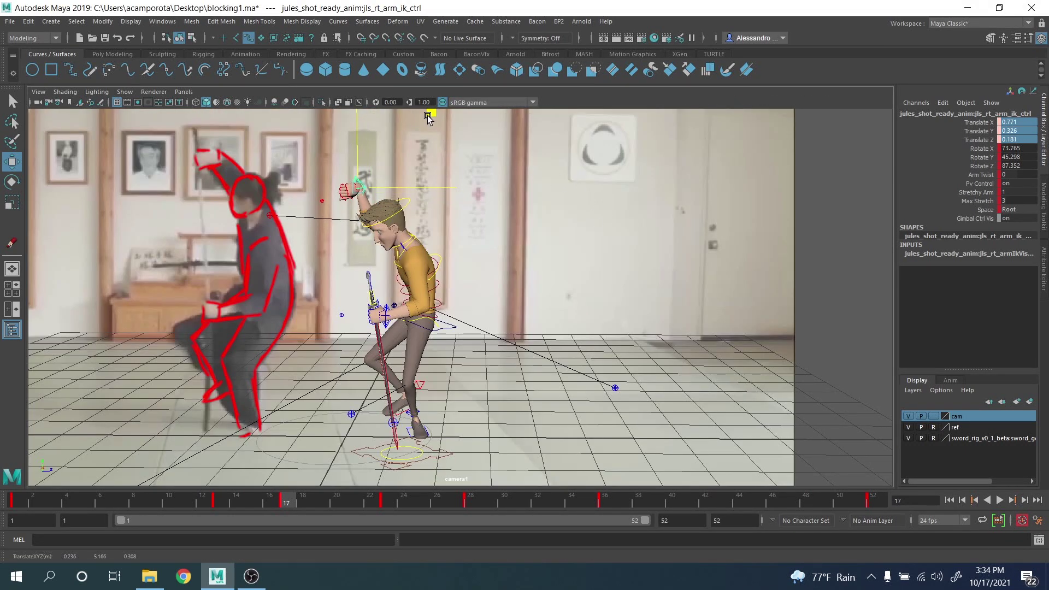
Step: Move the right elbow's pole vector to Translate Y 0.388, Z 0.771 and the right arm IK control to X 0.939, Z 0.191
click(269, 215)
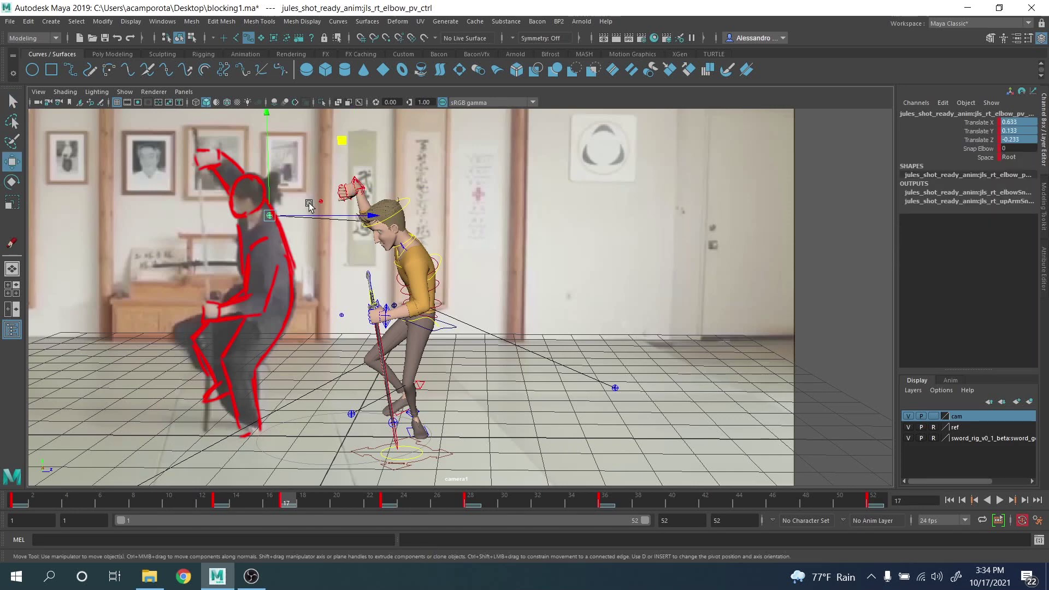
middle_drag(341, 142, 482, 110)
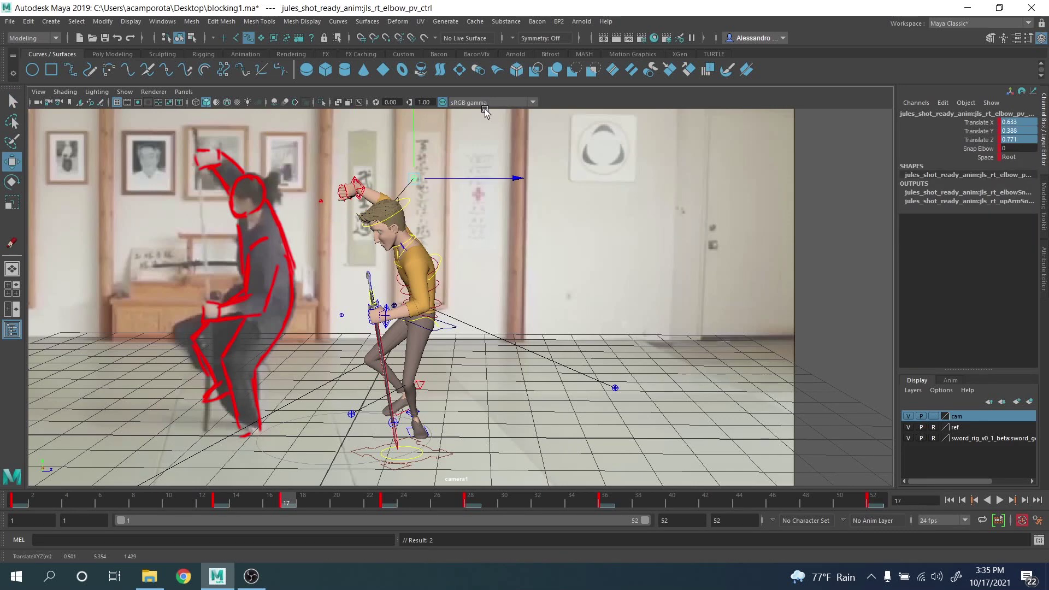
click(364, 186)
key(space)
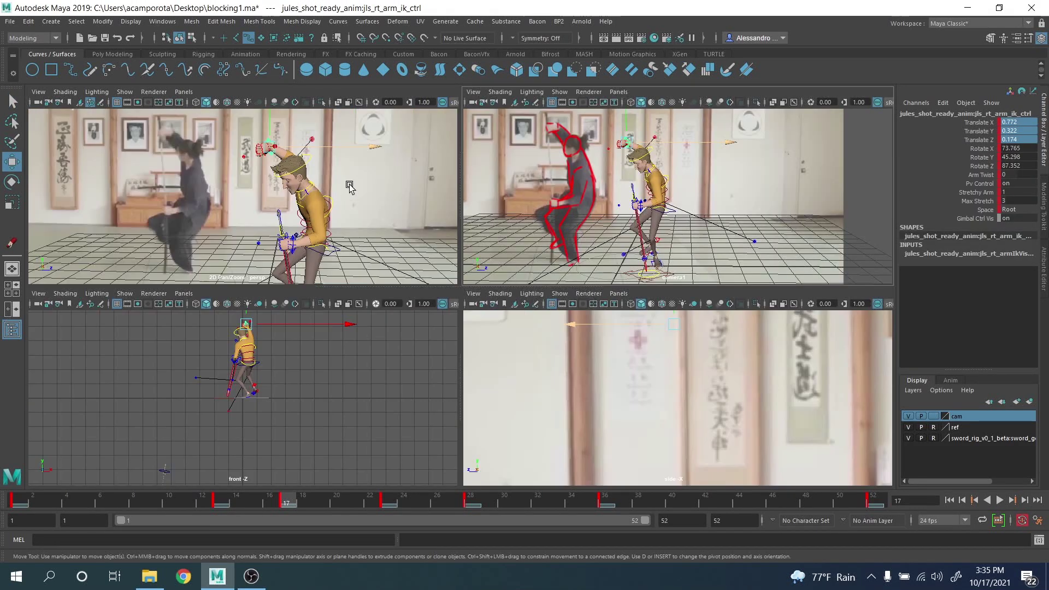
key(space)
alt+drag(349, 195, 385, 198)
Step: Rotate the COG control at frame 17 to X -14.403, Y -160.246, Z -10.42 and key it
key(q)
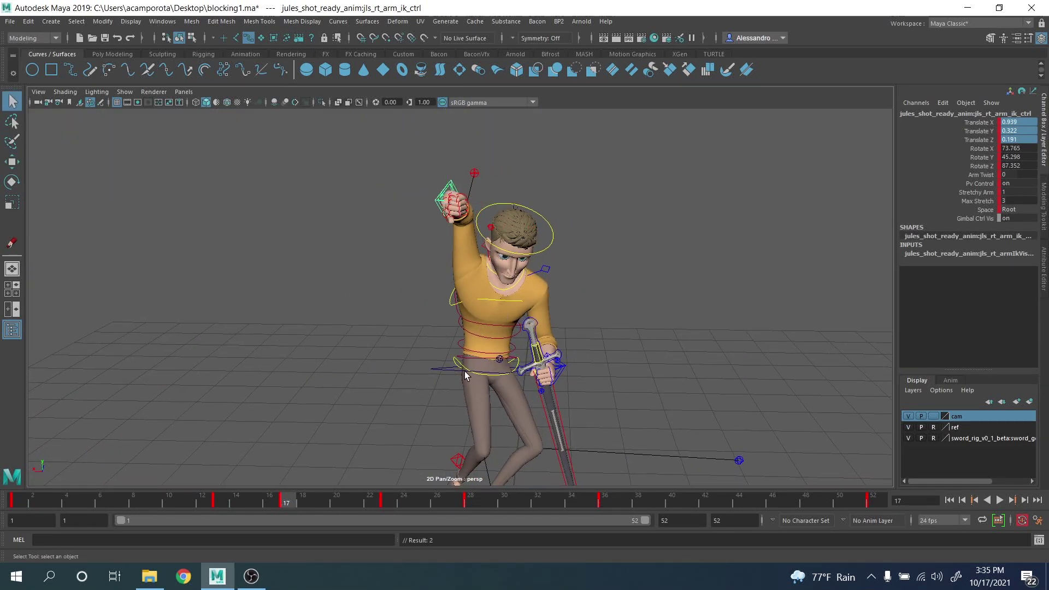
click(465, 375)
key(e)
key(comma)
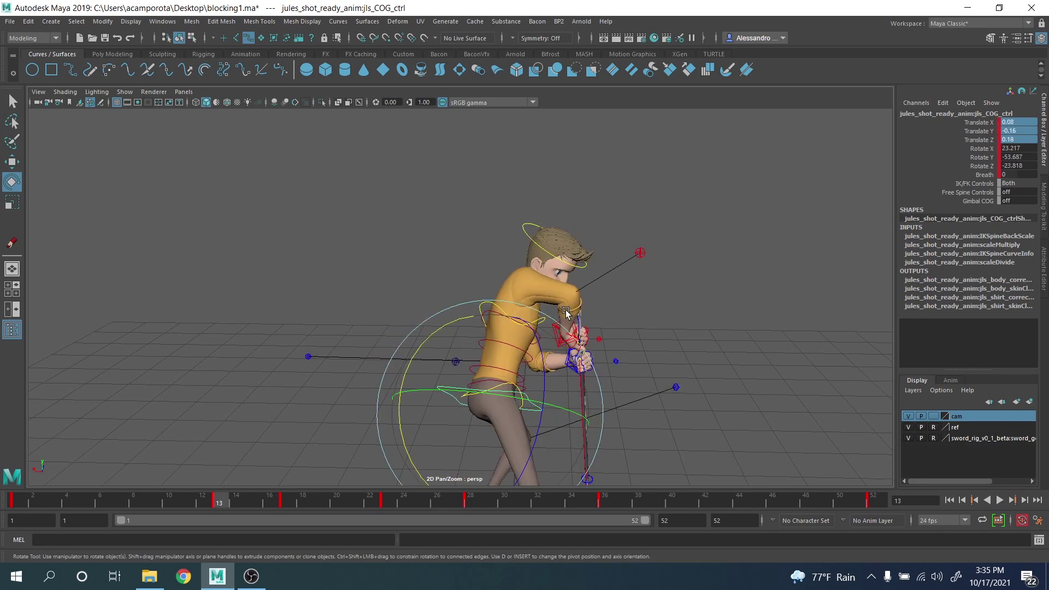
key(period)
drag(465, 287, 476, 289)
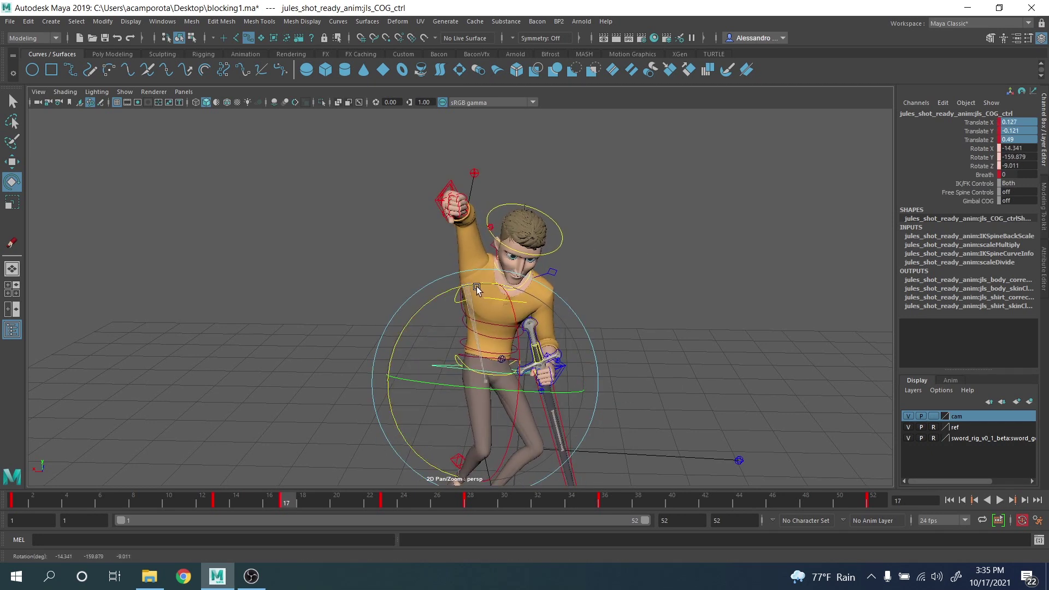
key(s)
Step: Tilt the FK spine controls sideways and rotate the right clavicle control to X -0.381, Y 1.094, Z 42.295
click(421, 295)
drag(463, 331, 476, 351)
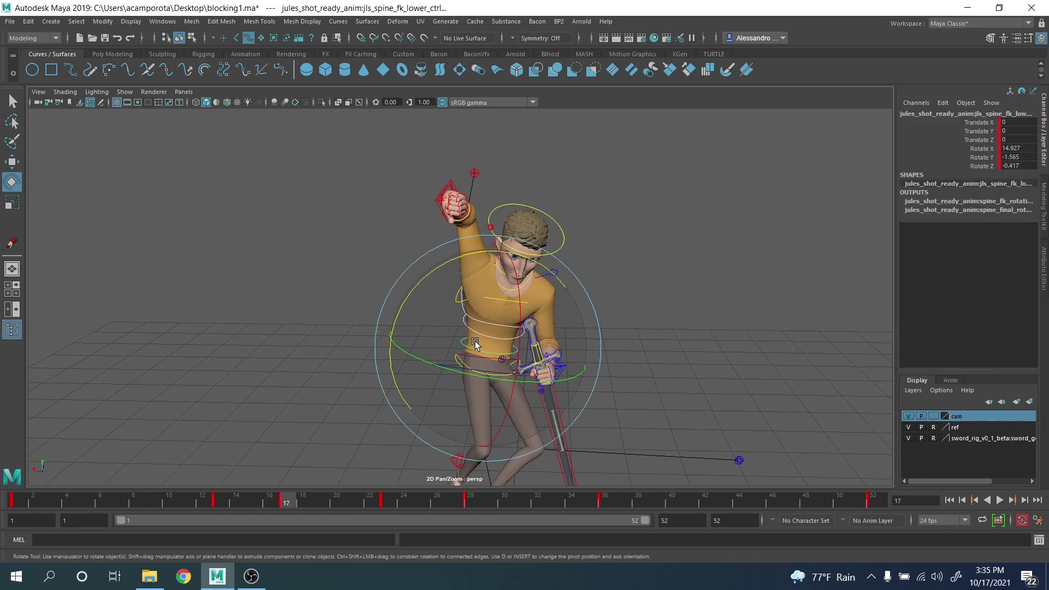
drag(521, 256, 568, 225)
click(524, 186)
click(510, 246)
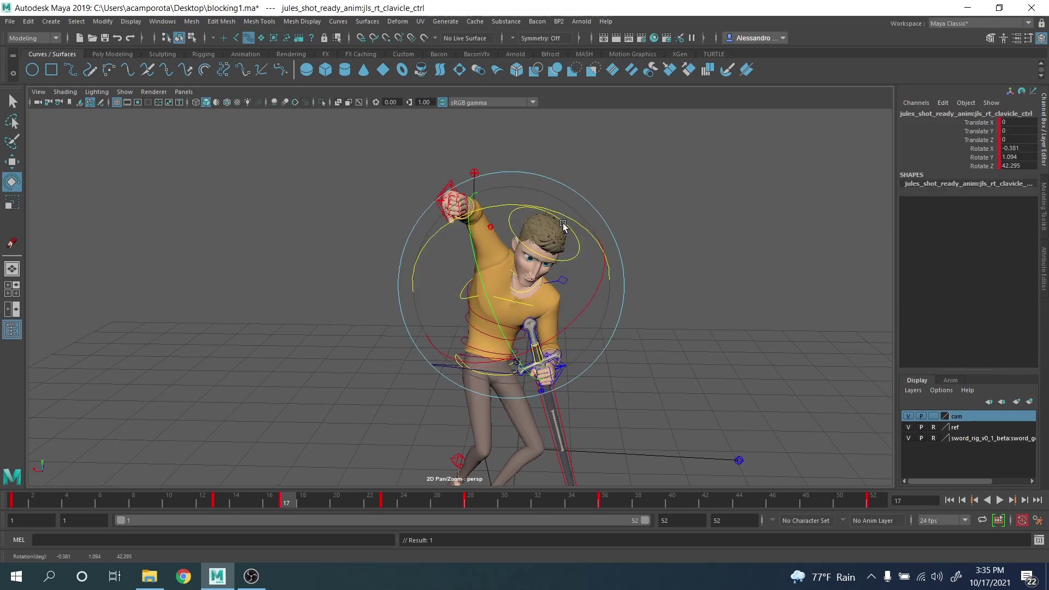
Step: Refine the COG control's rotation to X -14.326, Y -159.78, Z -8.628
click(669, 261)
click(440, 367)
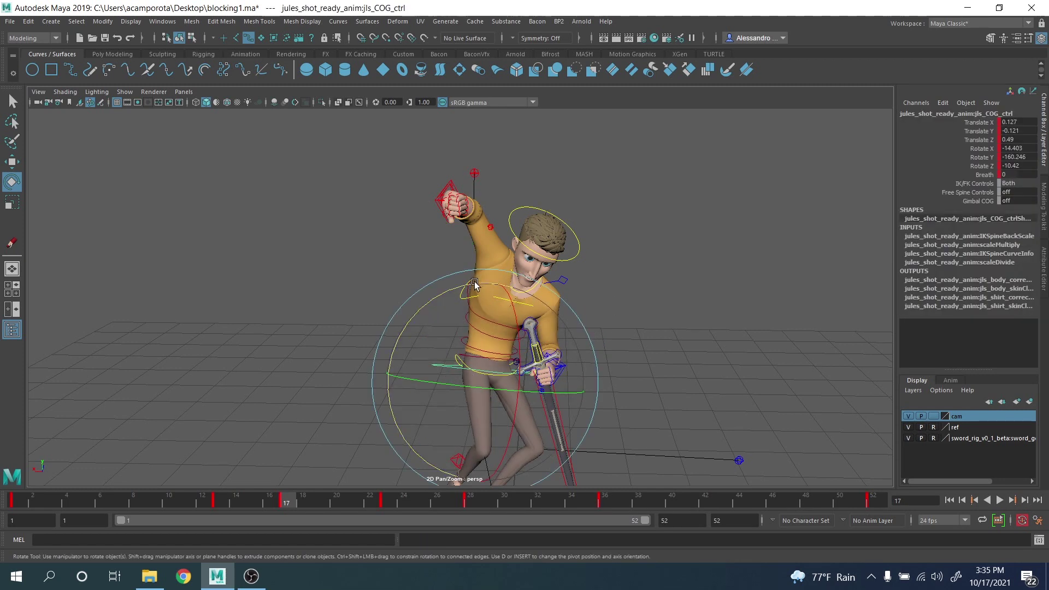
drag(475, 287, 482, 290)
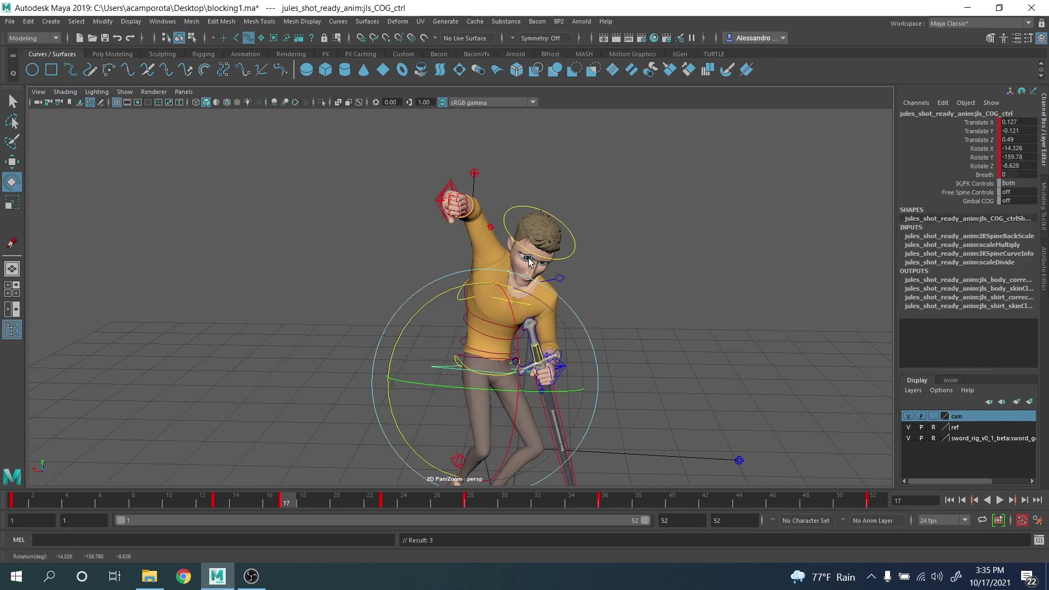
Step: Set the right arm IK control to Rotate X 86.747, Y -48.986, Z 31.821 and Translate X 0.775, Y 0.325, Z 0.174, keying its translation
click(453, 183)
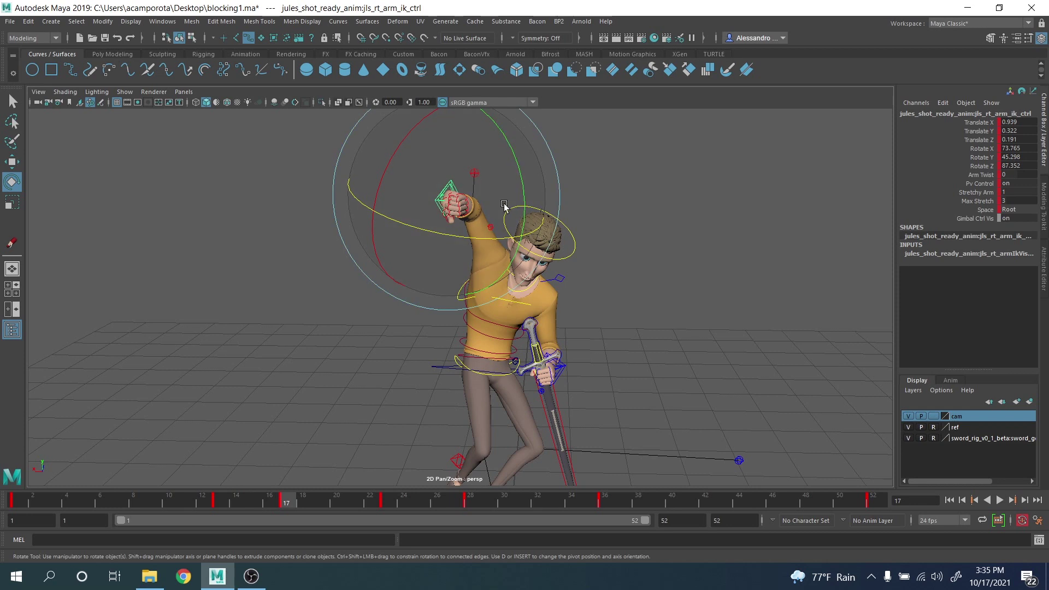
drag(413, 158, 403, 205)
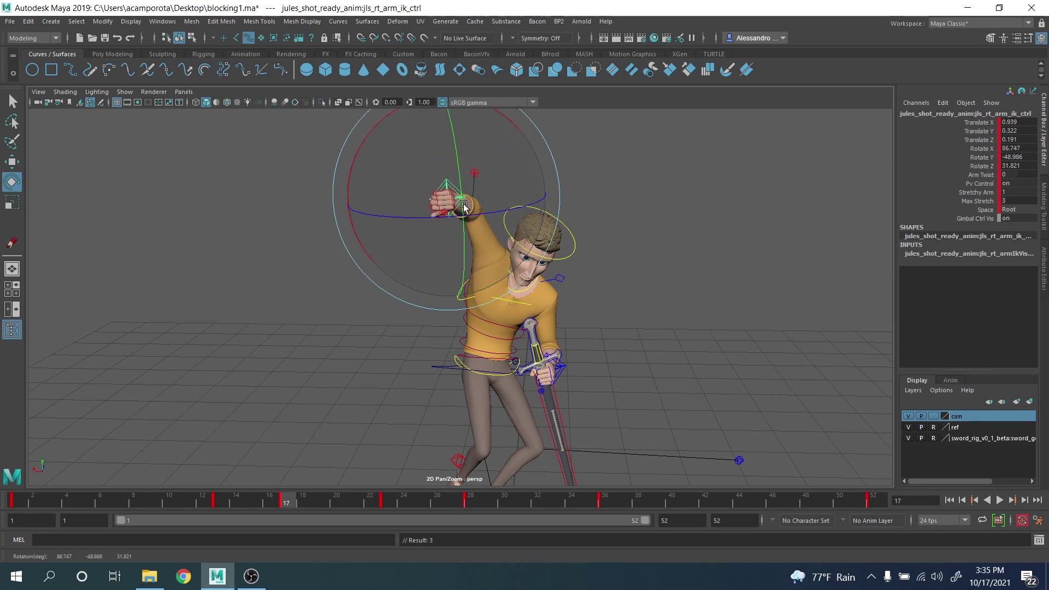
key(w)
drag(371, 120, 409, 120)
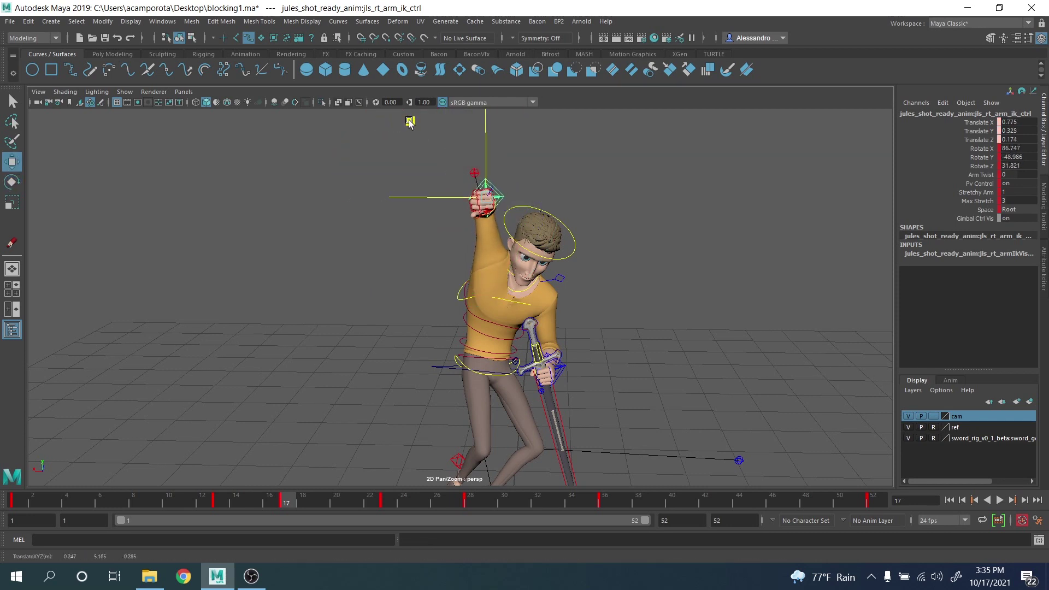
key(shift+w)
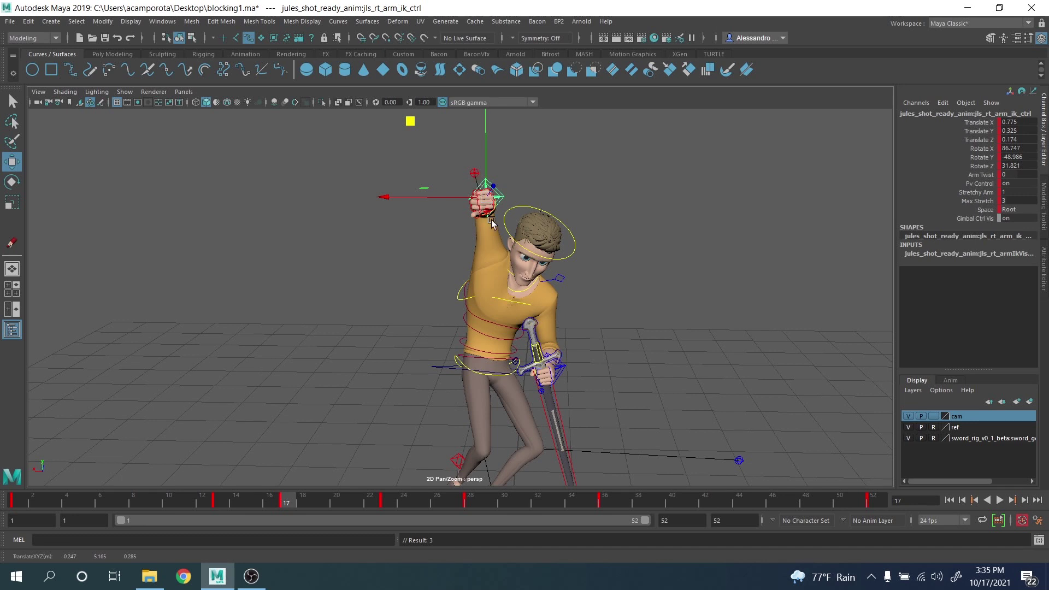
Step: Rotate the left arm IK control to X -76.38, Y 92.623, Z -353.515 and key its rotation
click(563, 365)
key(e)
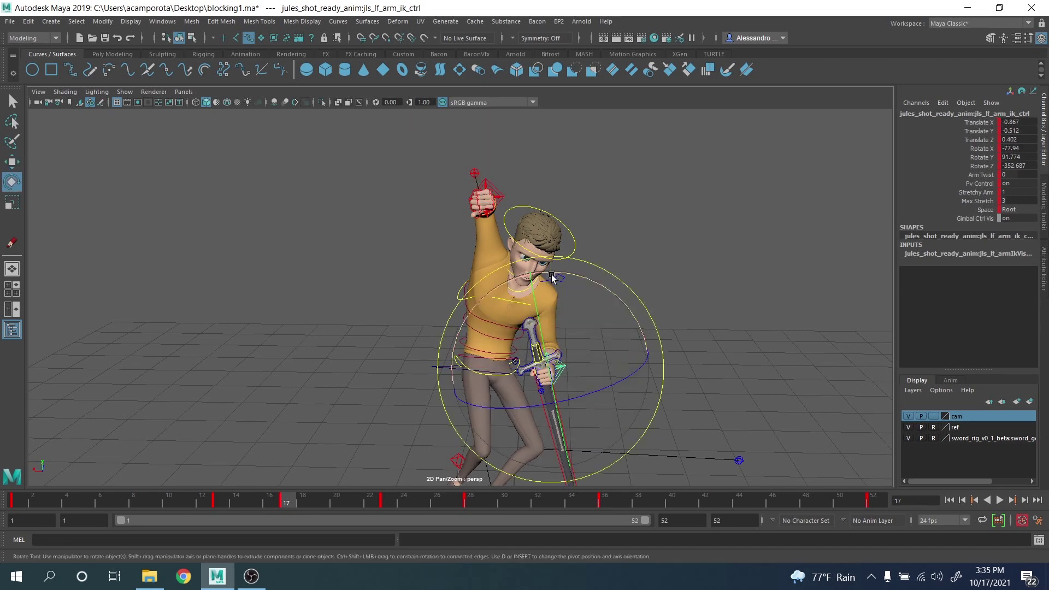
drag(550, 269, 552, 293)
key(shift+e)
Step: Pull the sword out toward the raised right hand by moving its handle base control to Translate Y 0.087
key(q)
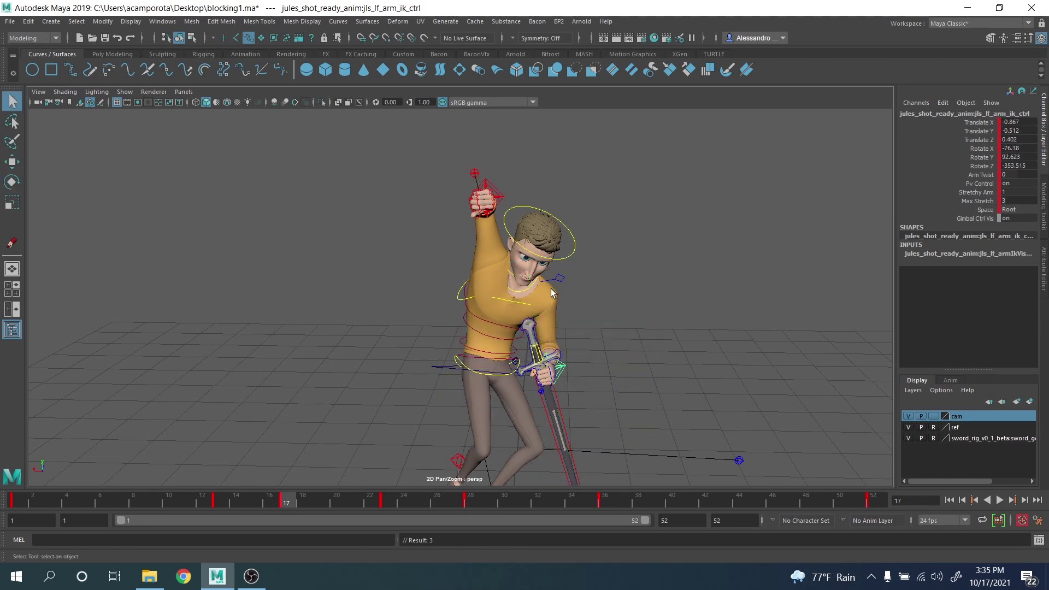
click(530, 344)
key(w)
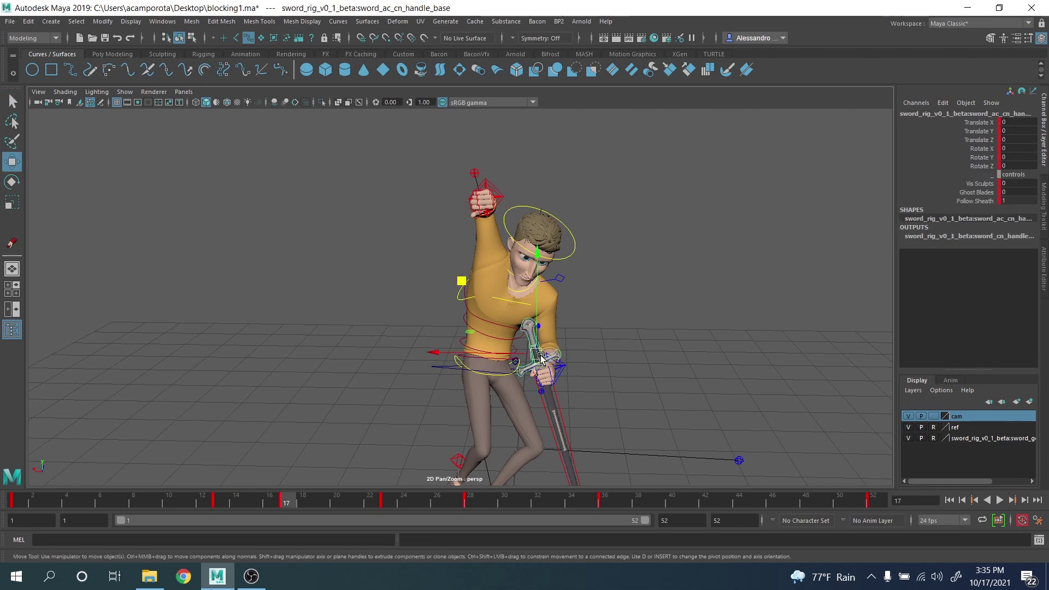
key(w)
drag(540, 355, 481, 190)
Step: Compare the drawn-sword pose with the reference through the shot camera by scrubbing the frames around 17
key(space)
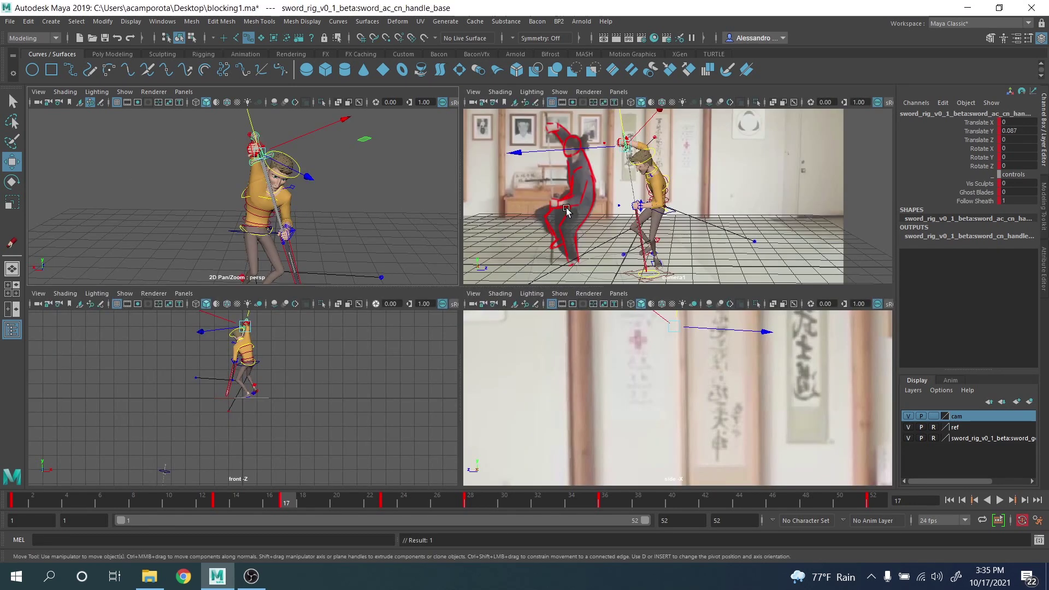
key(space)
click(302, 503)
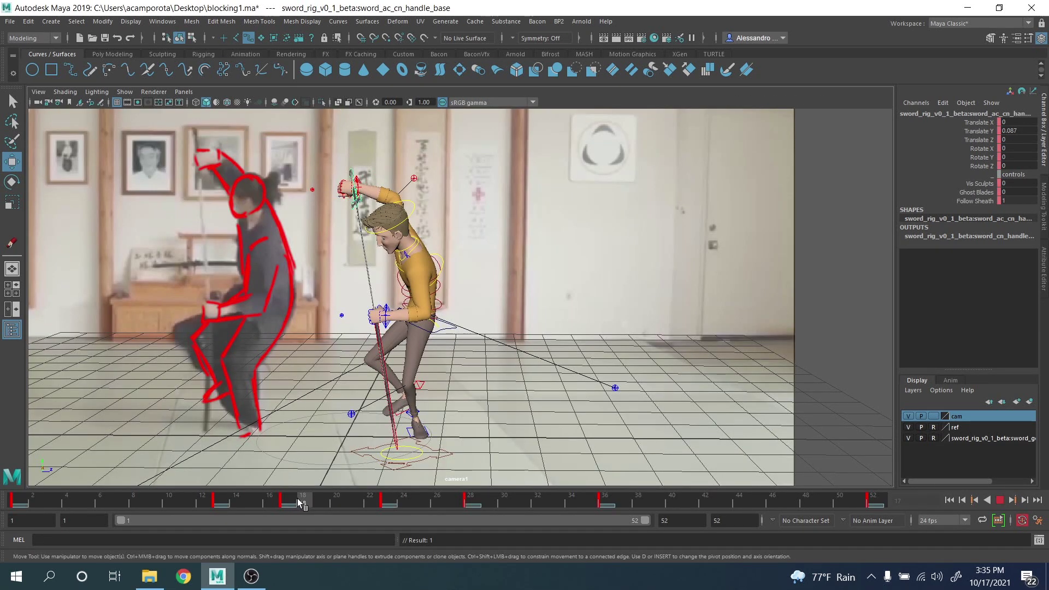
drag(315, 502, 285, 501)
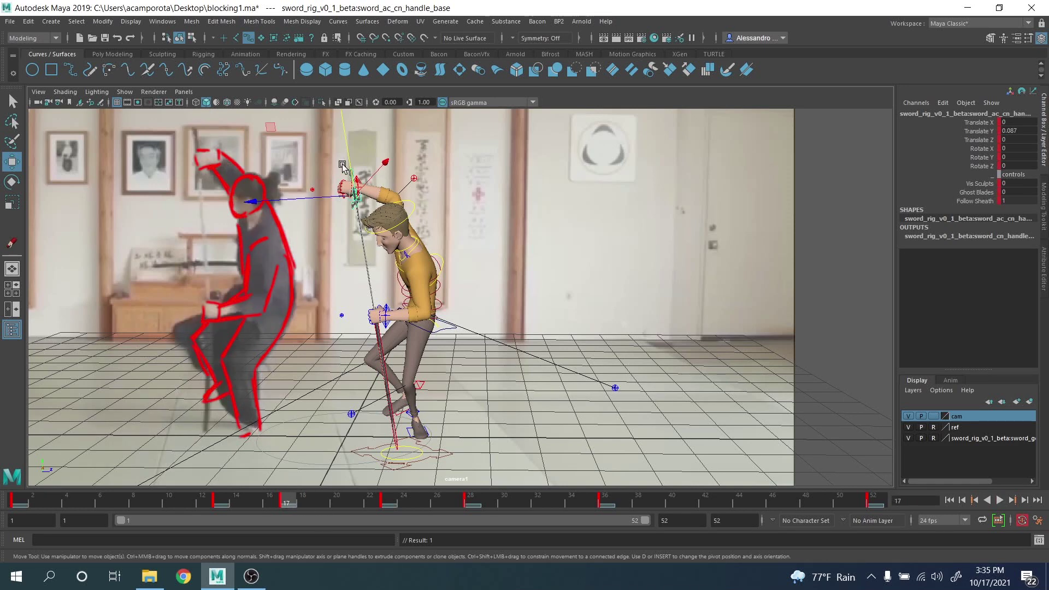
drag(348, 158, 350, 158)
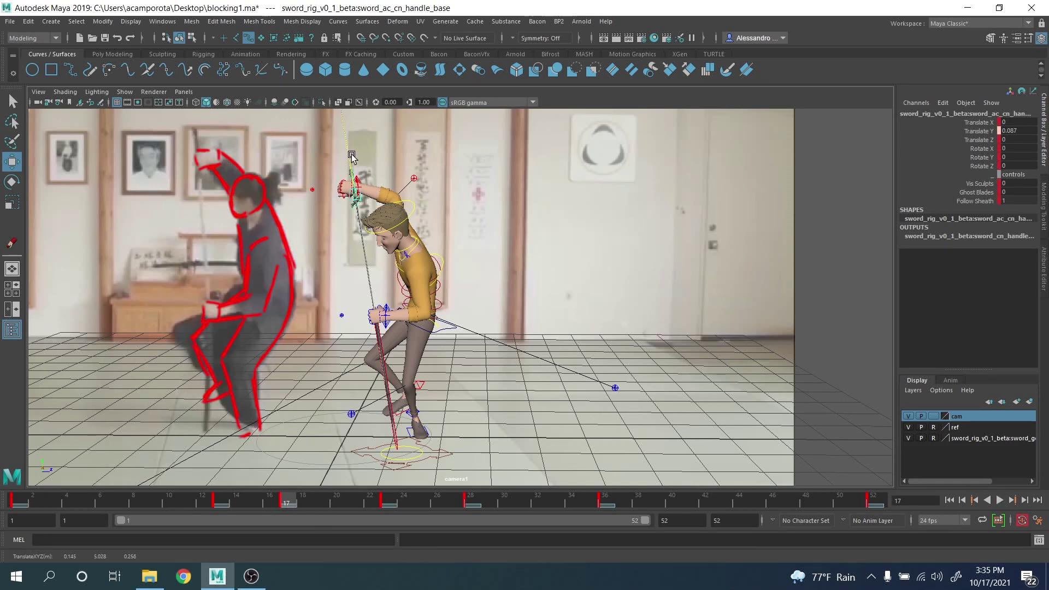
key(space)
key(space)
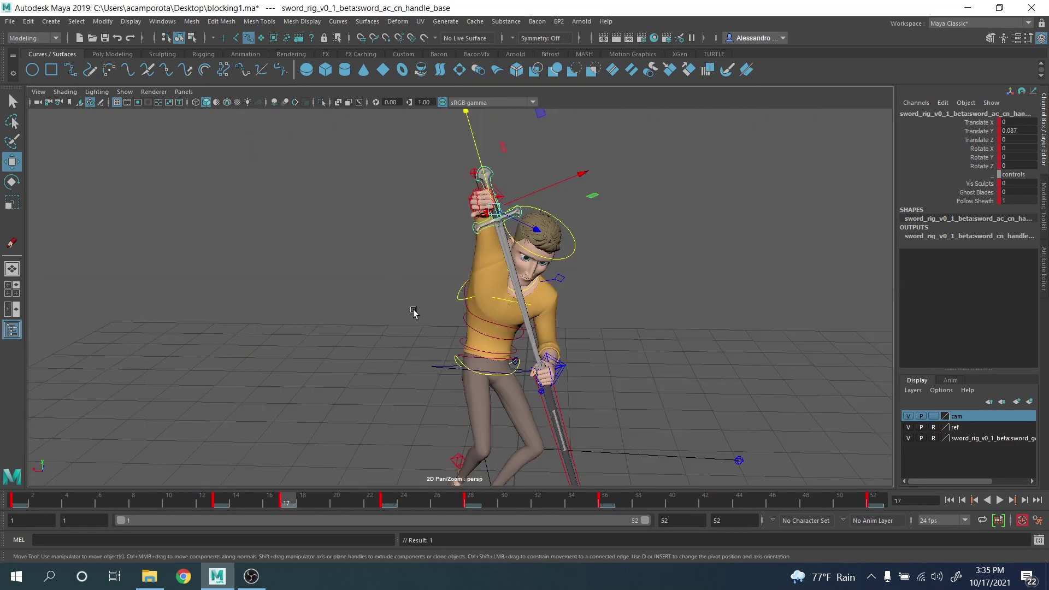
drag(269, 502, 293, 501)
Step: Move the right arm IK control to Translate X 0.707, Y 0.33, Z 0.221 so the hand meets the sword handle
alt+drag(599, 187, 427, 279)
click(511, 218)
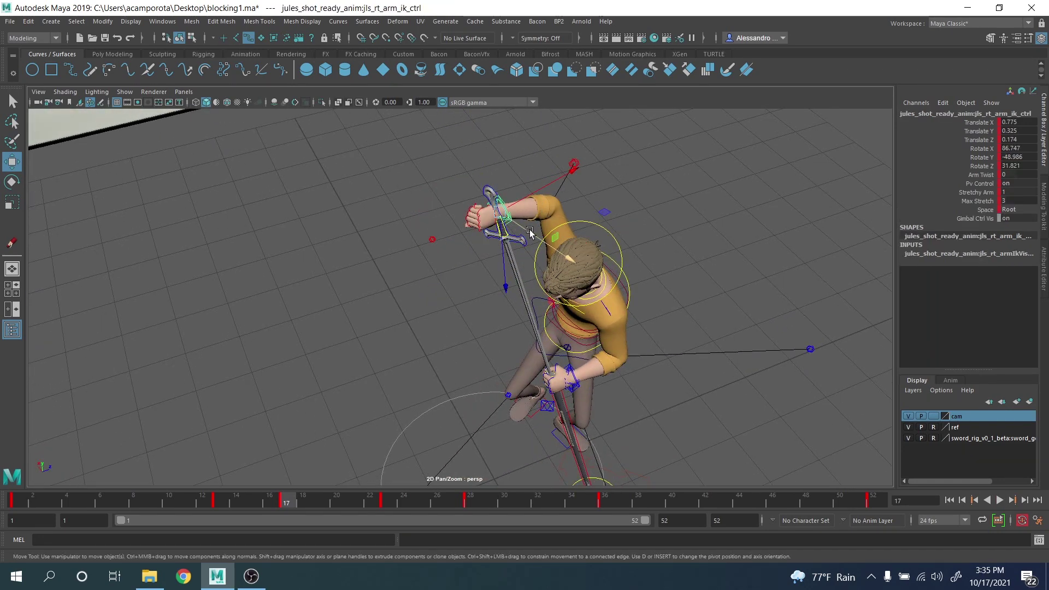
drag(529, 231, 547, 241)
alt+drag(546, 241, 618, 191)
alt+middle_drag(599, 212, 589, 283)
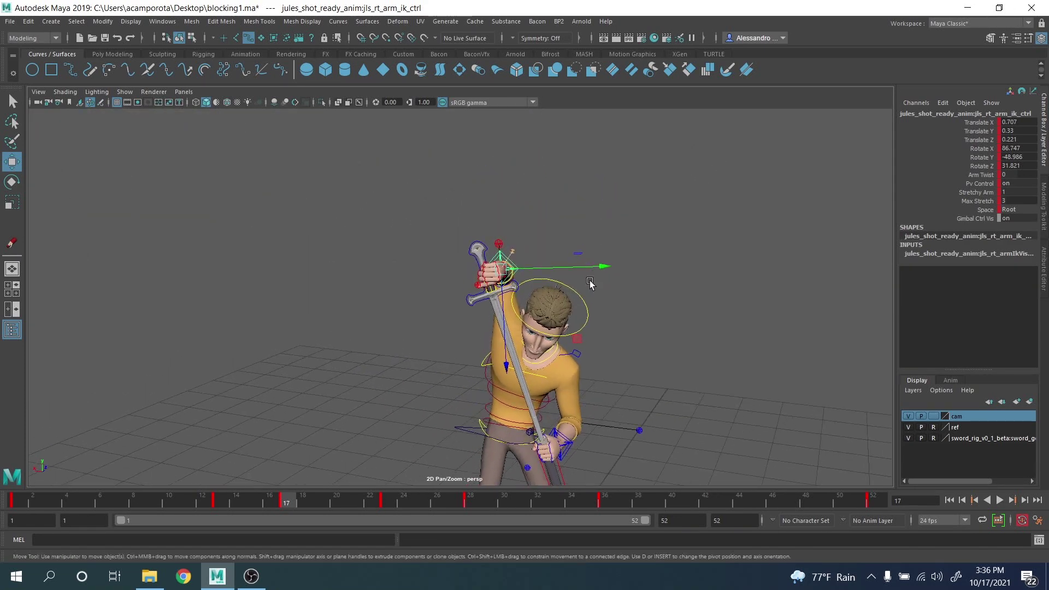
Step: Try the right arm IK control at Translate X 0.73, Y 0.298, Z 0.234 and Rotate X 68.289, Y -76.454, Z 4.639, undoing the last change
scroll(584, 281, up, 3)
key(e)
drag(572, 169, 541, 148)
alt+drag(544, 164, 488, 248)
key(w)
alt+drag(531, 305, 468, 286)
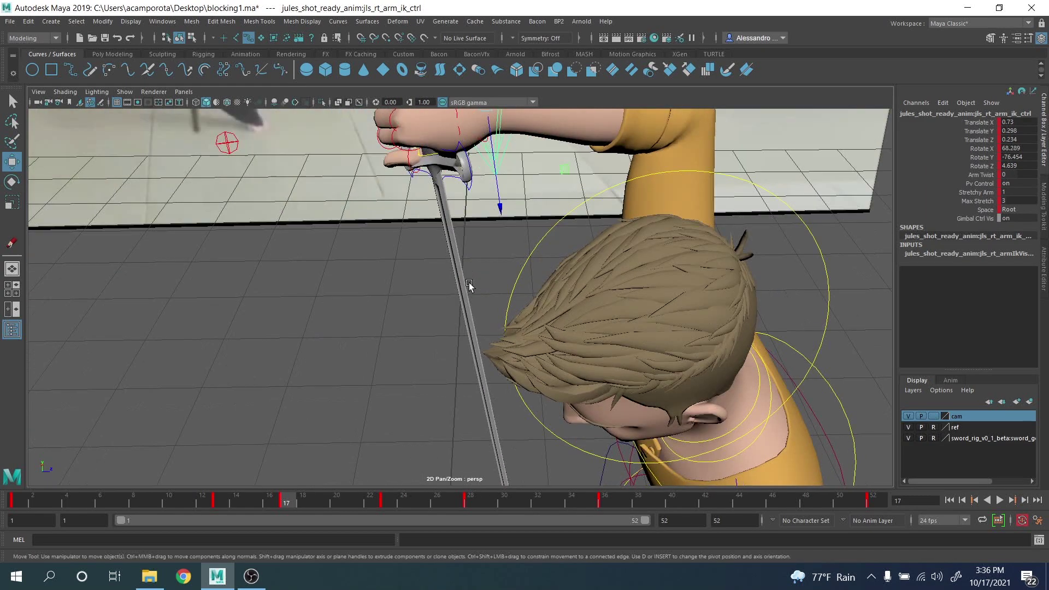
key(ctrl+z)
Step: Fit the right hand to the handle with the arm IK control at Translate 0.733, 0.321, 0.236 and Rotate 71.361, -39.17, 37.726
alt+middle_drag(515, 192, 477, 253)
drag(479, 210, 463, 258)
key(e)
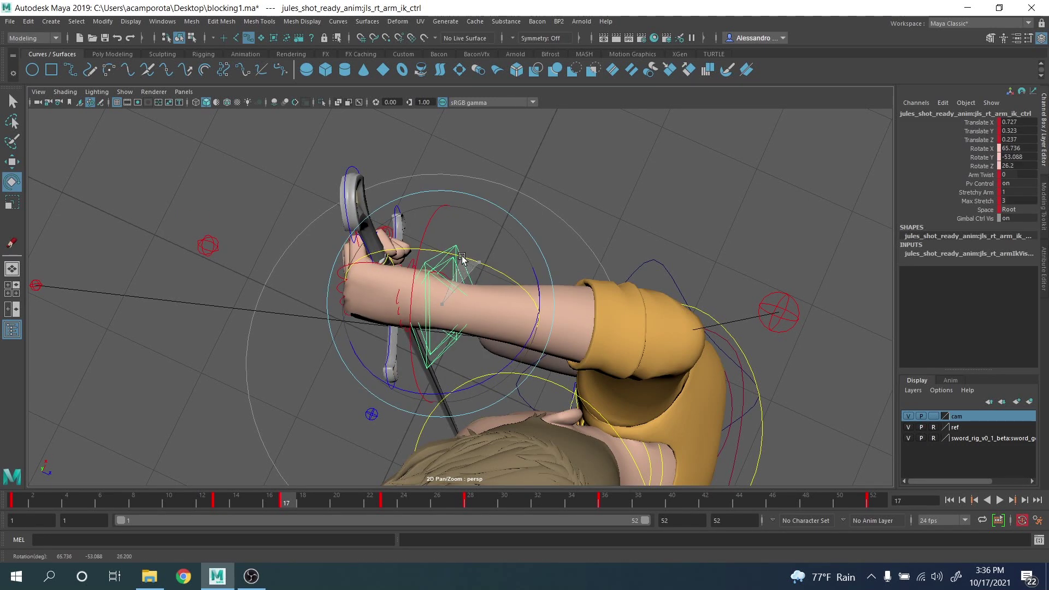
drag(515, 359, 518, 358)
key(w)
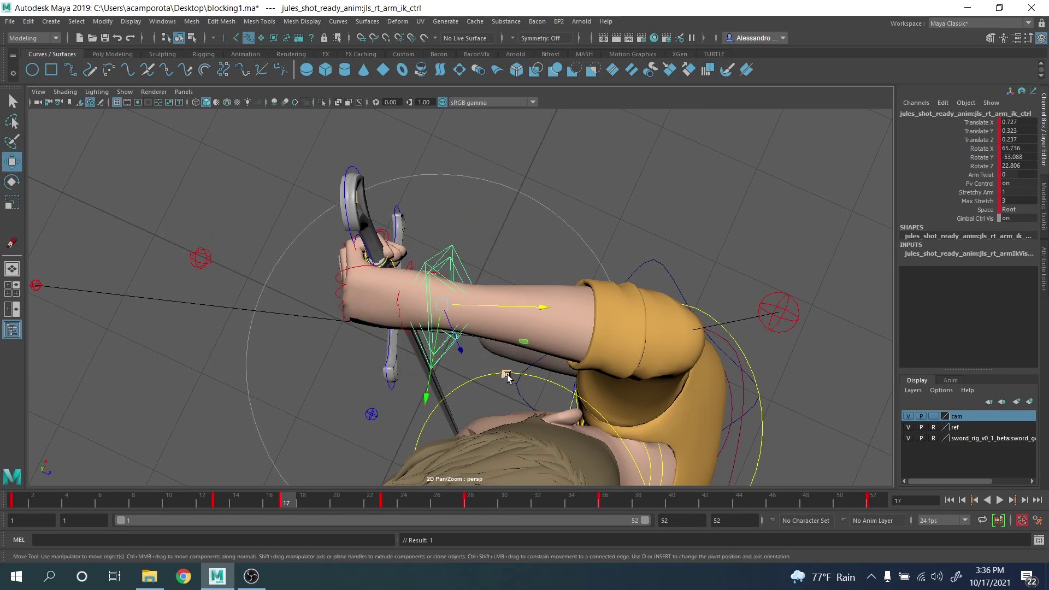
middle_drag(507, 374, 507, 369)
alt+drag(482, 363, 409, 238)
key(e)
Step: Curl the right index finger's base control to Rotate Y 79.947 and bend the adjacent finger around the sword handle
key(q)
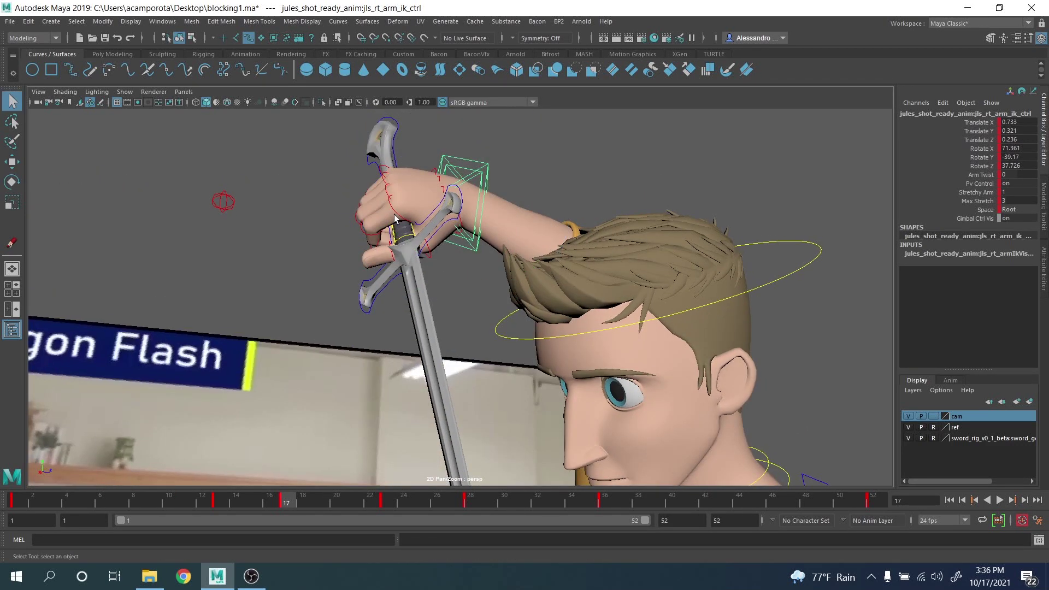
click(394, 213)
click(398, 216)
key(e)
drag(359, 151, 326, 157)
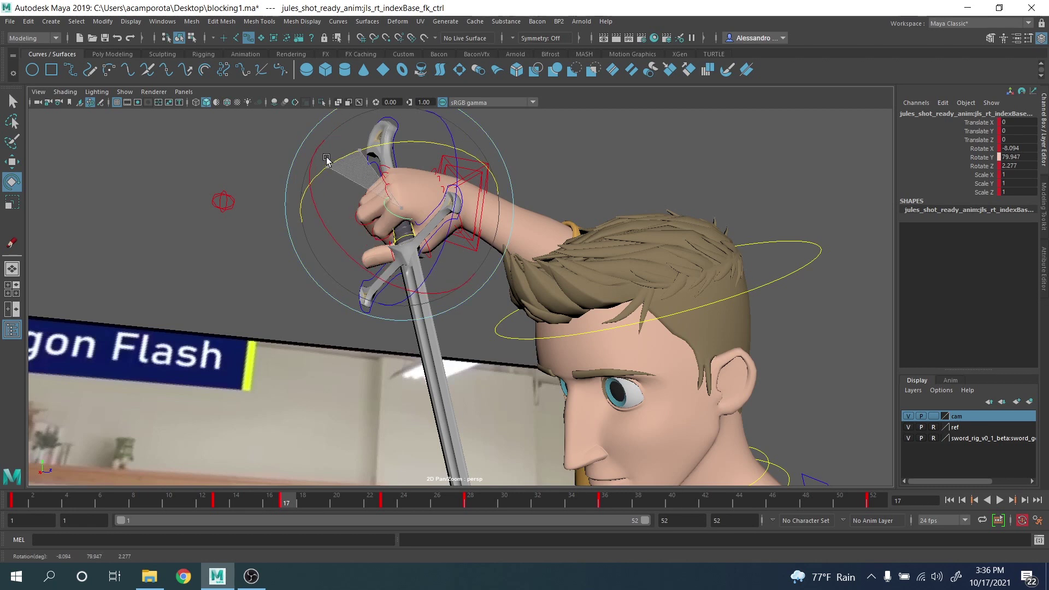
key(q)
click(386, 191)
key(e)
drag(385, 133, 363, 135)
Step: Wrap the right thumb around the sword handle, bending its tip to Rotate Y 35.544 and rotating its base to -2.902, 10.678, -11.83
key(q)
click(430, 256)
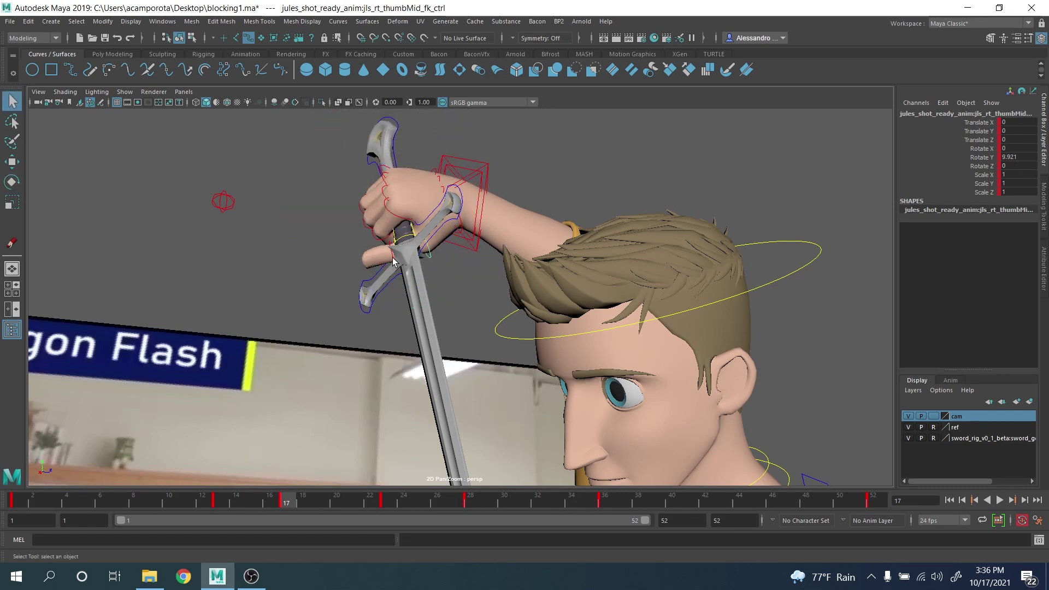
key(e)
drag(463, 293, 419, 300)
key(q)
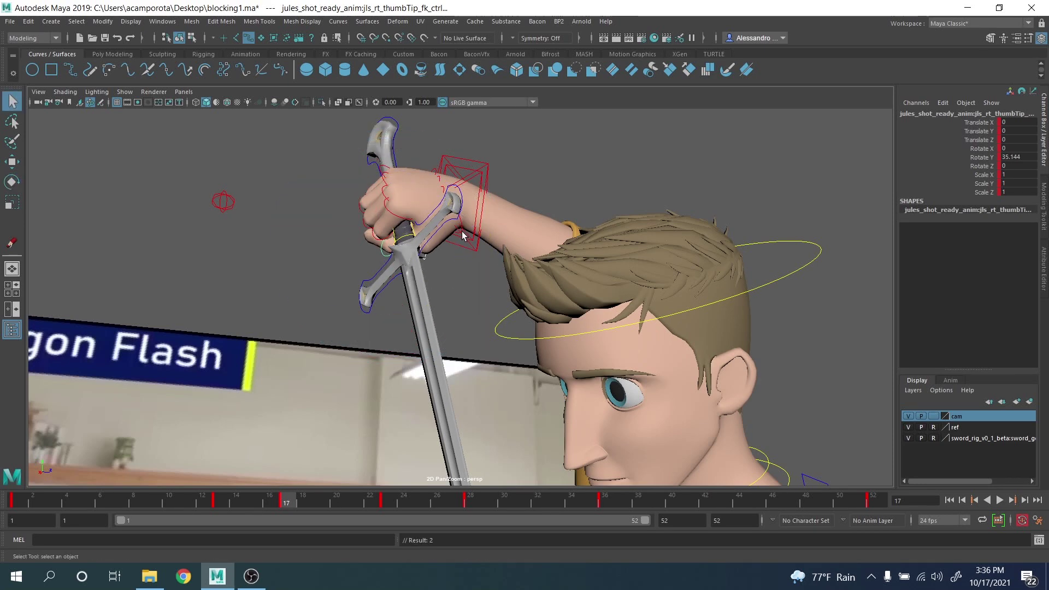
click(461, 222)
key(e)
drag(464, 229, 503, 261)
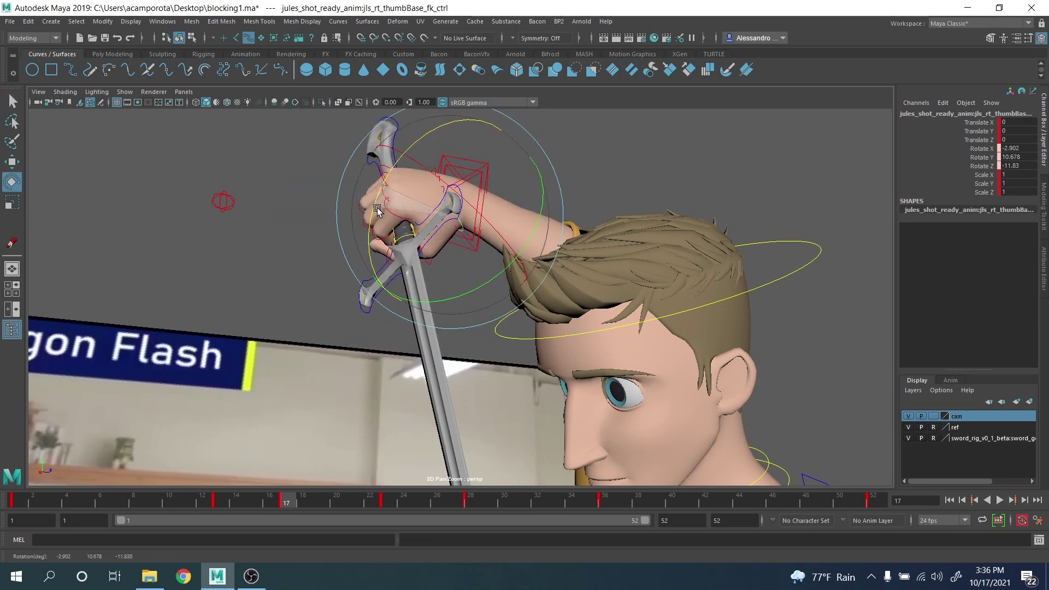
Step: Move the right elbow pole vector control to Translate X 0.746, Y 0.306, Z 0.672
key(space)
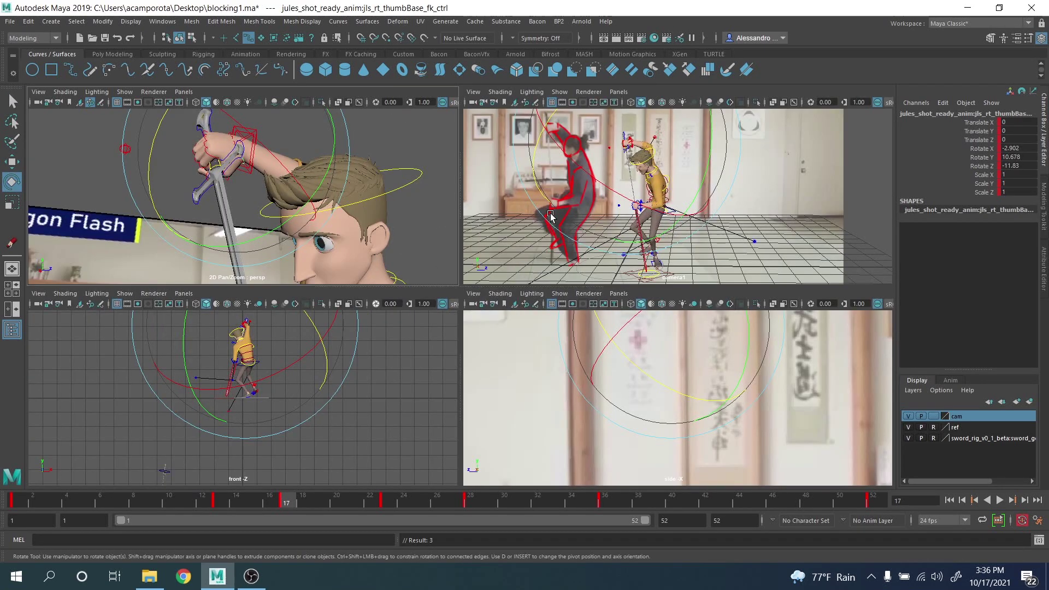
key(space)
key(q)
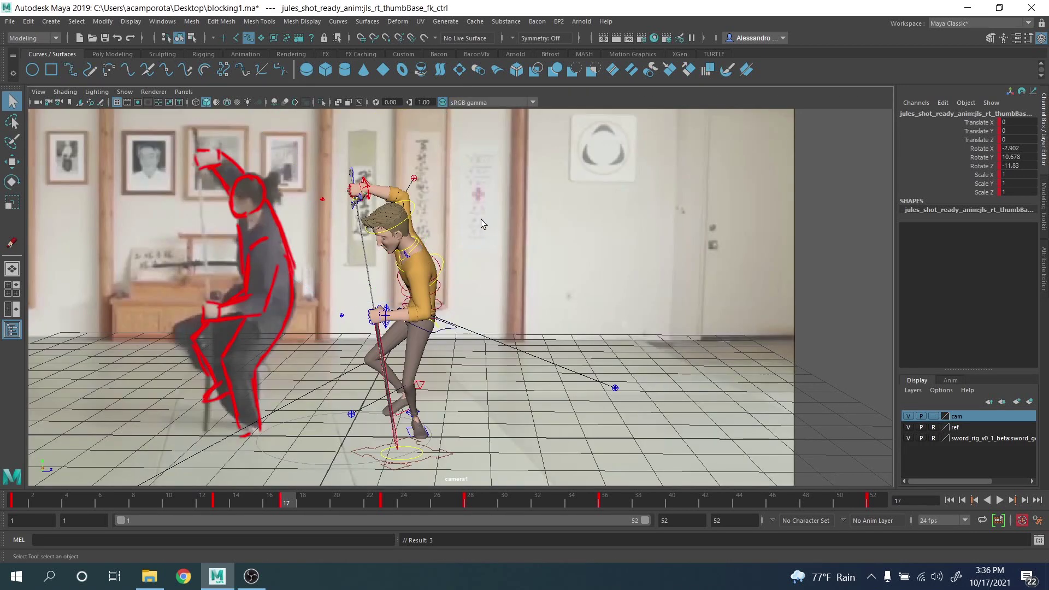
click(414, 179)
key(w)
key(space)
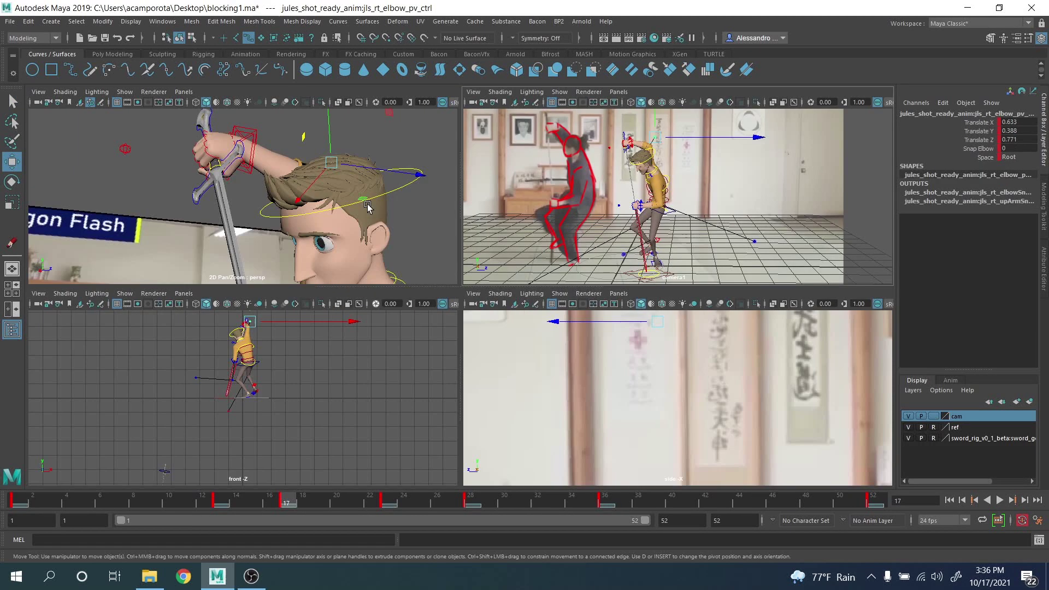
drag(328, 162, 211, 217)
scroll(246, 221, down, 5)
alt+drag(277, 224, 377, 232)
alt+middle_drag(377, 232, 377, 176)
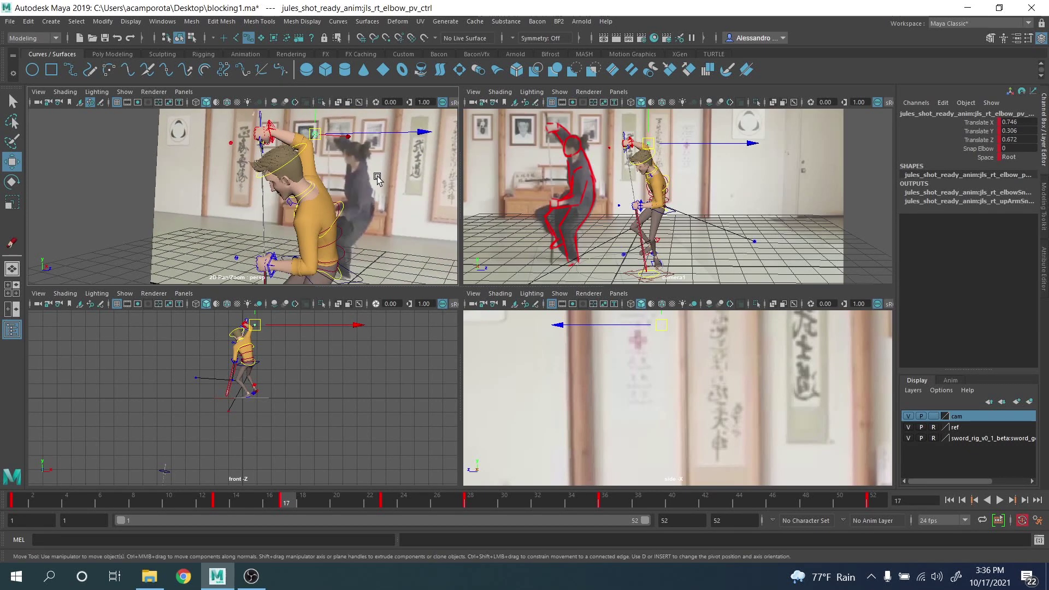
Step: Tilt the body with the COG control to Rotate X -19.06, Y -160.899, Z -8.343 and key it at frame 17
alt+drag(377, 178, 350, 229)
click(340, 240)
key(space)
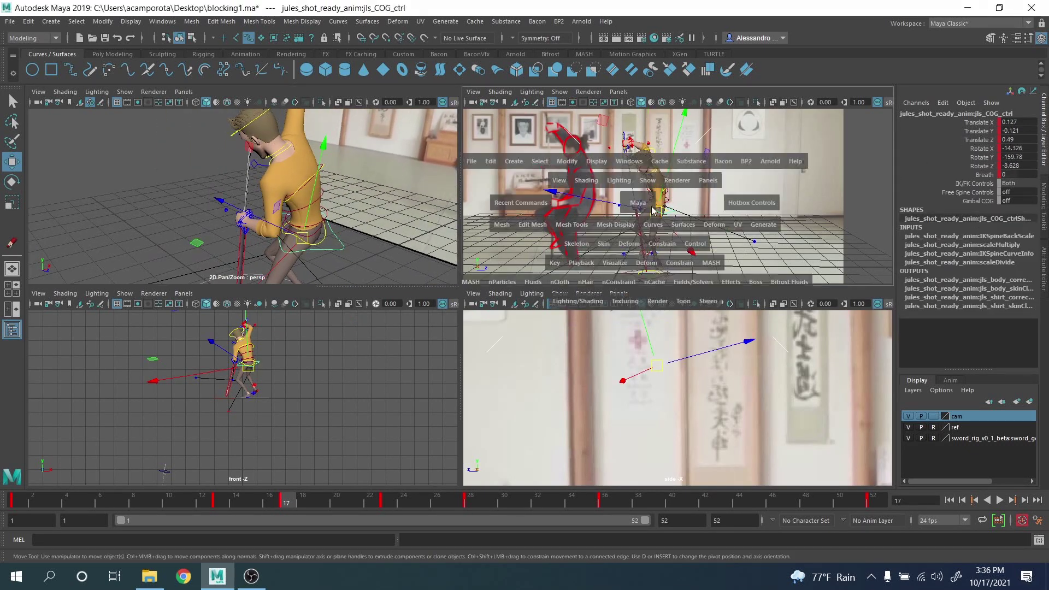
key(e)
drag(496, 363, 440, 236)
key(s)
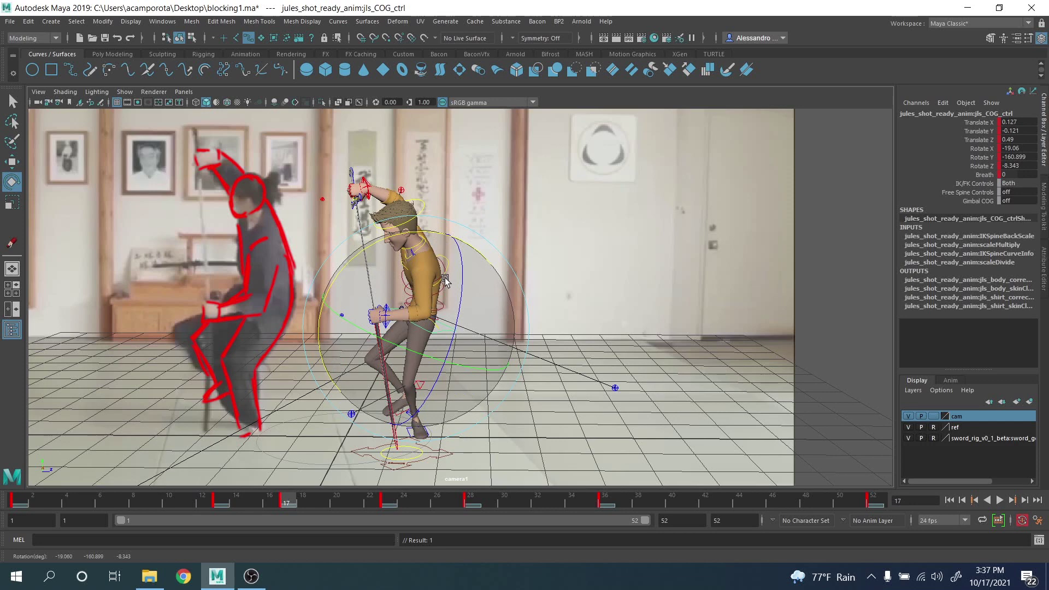
Step: Select the right arm IK control and set the Move tool's axis orientation to World
key(q)
click(386, 316)
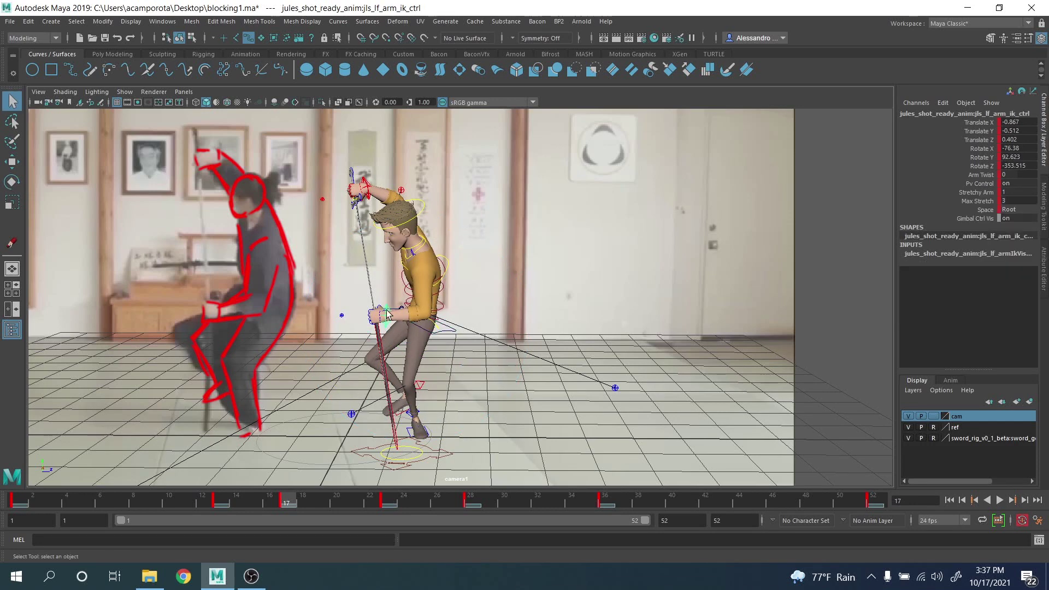
click(368, 194)
key(w)
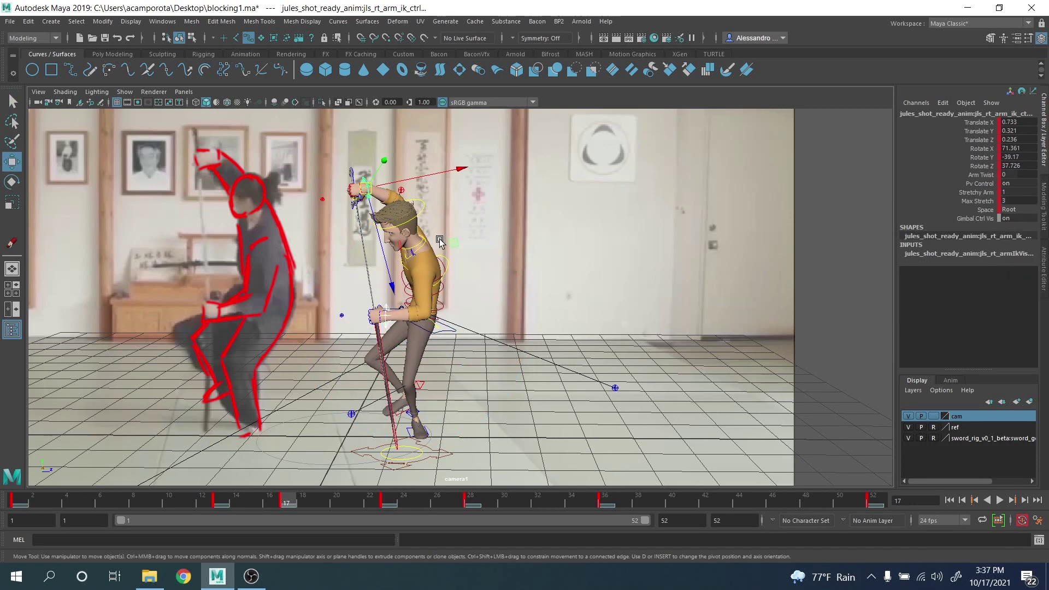
click(364, 193)
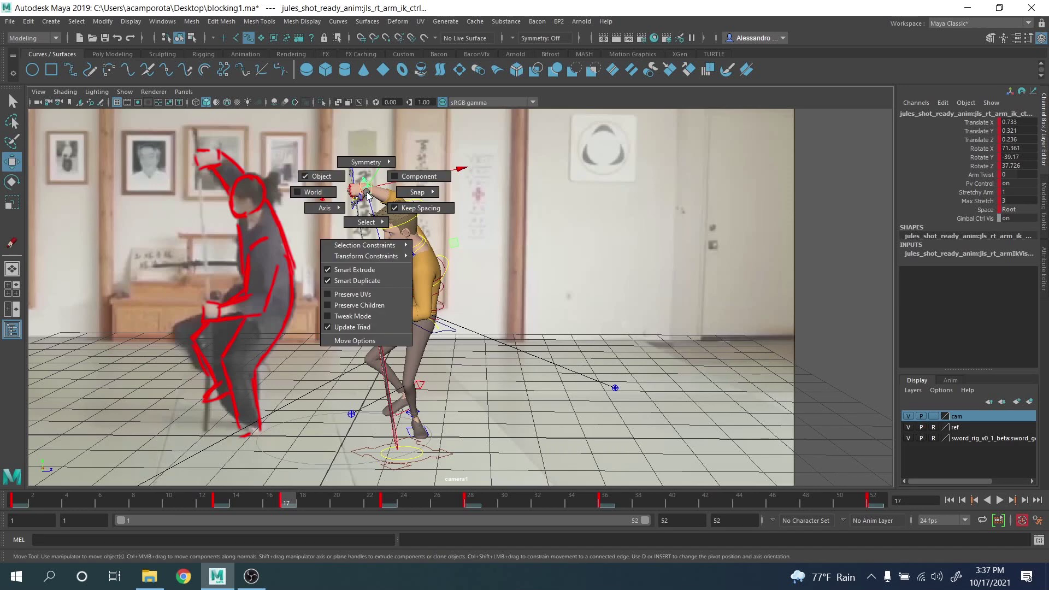
click(335, 194)
Step: Shift the right arm IK control to Translate X 0.739, Z 0.178, comparing the frame 17 pose with frame 13
key(comma)
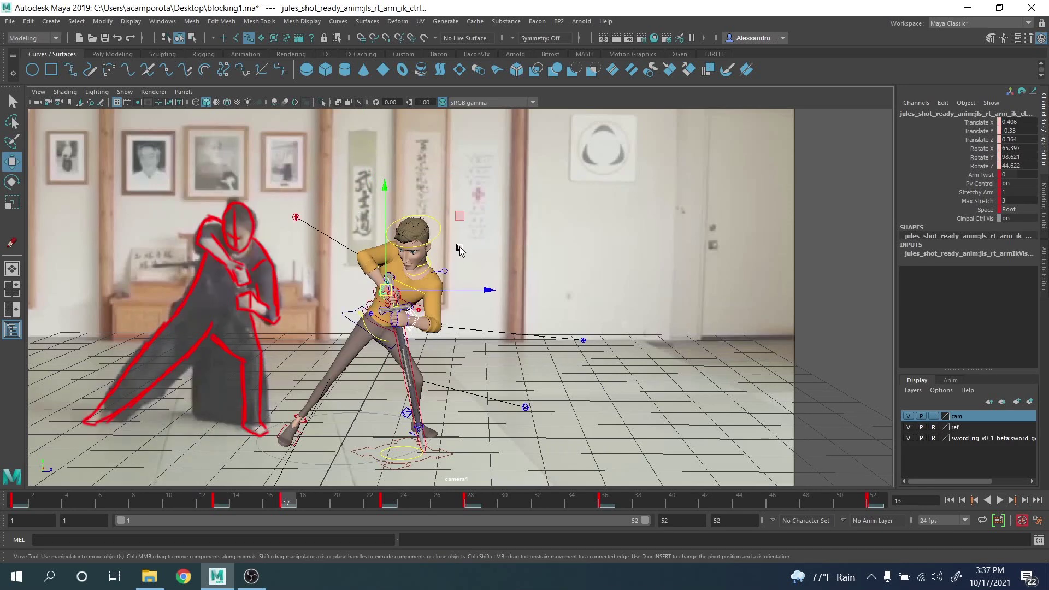
key(period)
key(comma)
key(period)
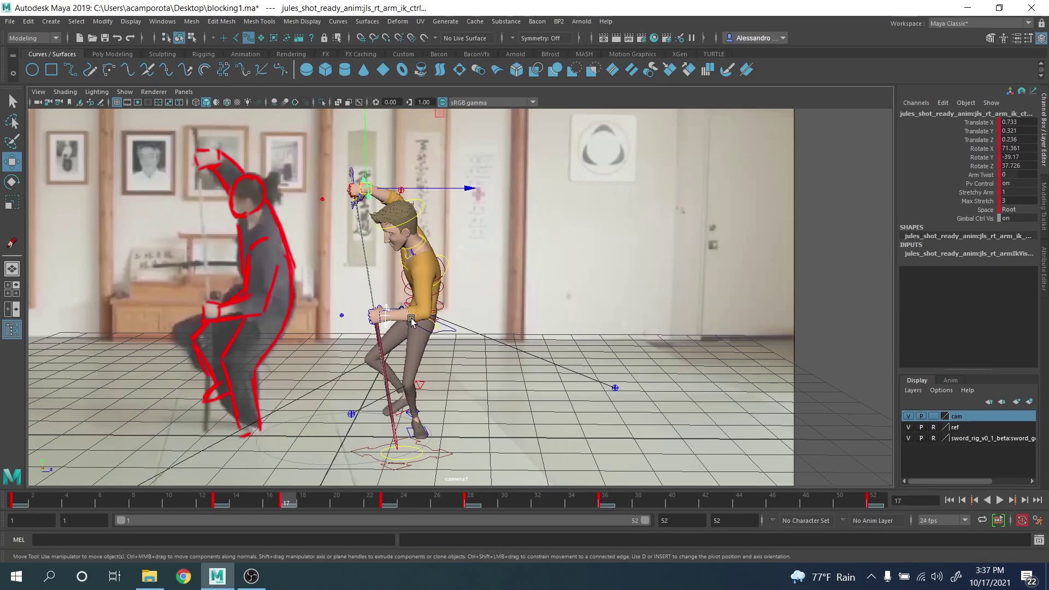
drag(456, 194, 447, 195)
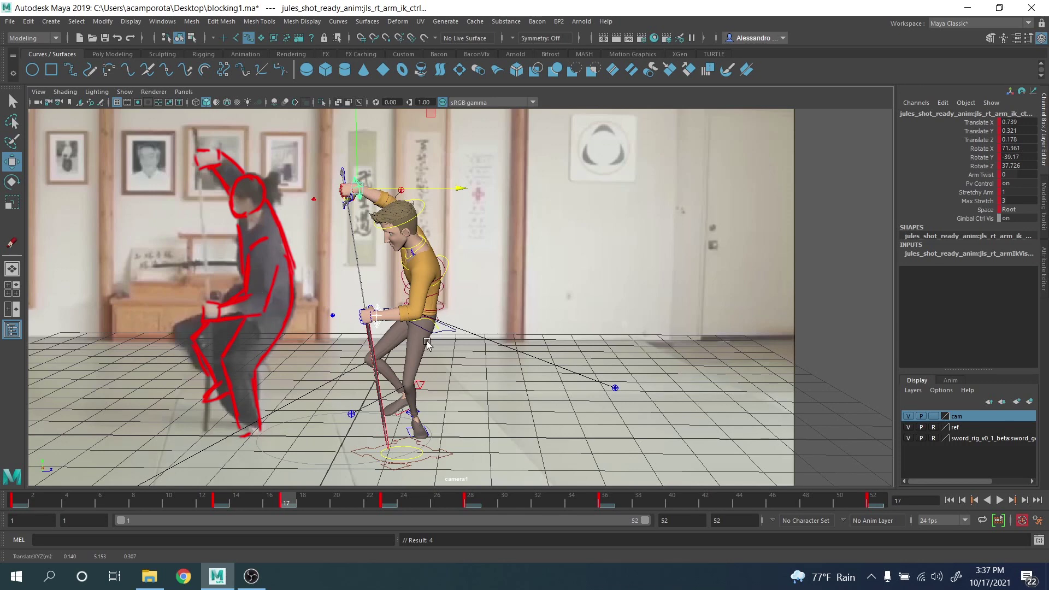
key(comma)
key(period)
key(comma)
key(period)
key(q)
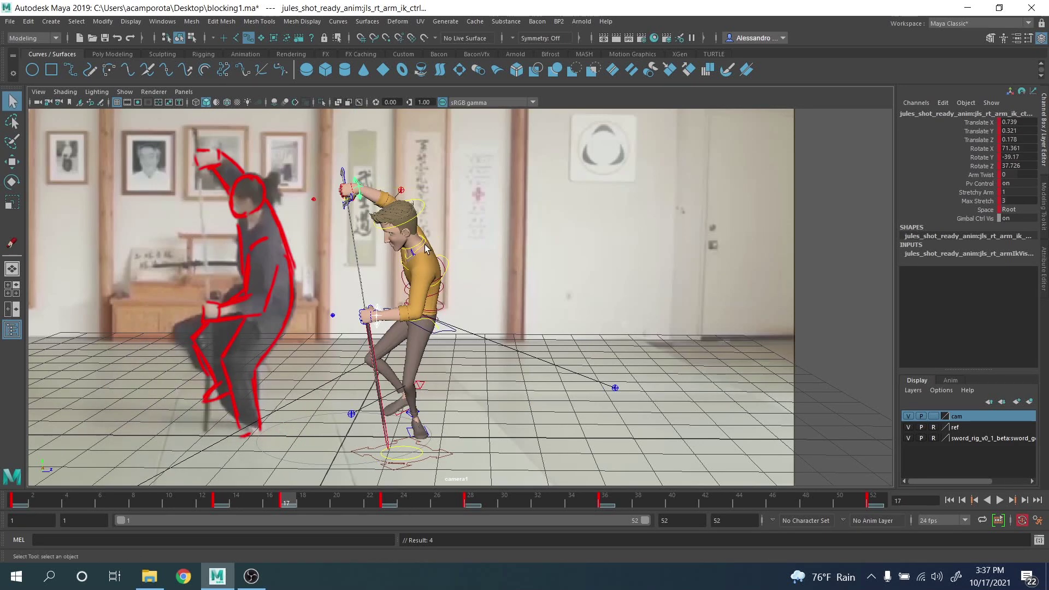
Step: Rotate the head control to X -2.515, Y -3.617, Z 0.587 at frame 18
click(424, 248)
click(424, 207)
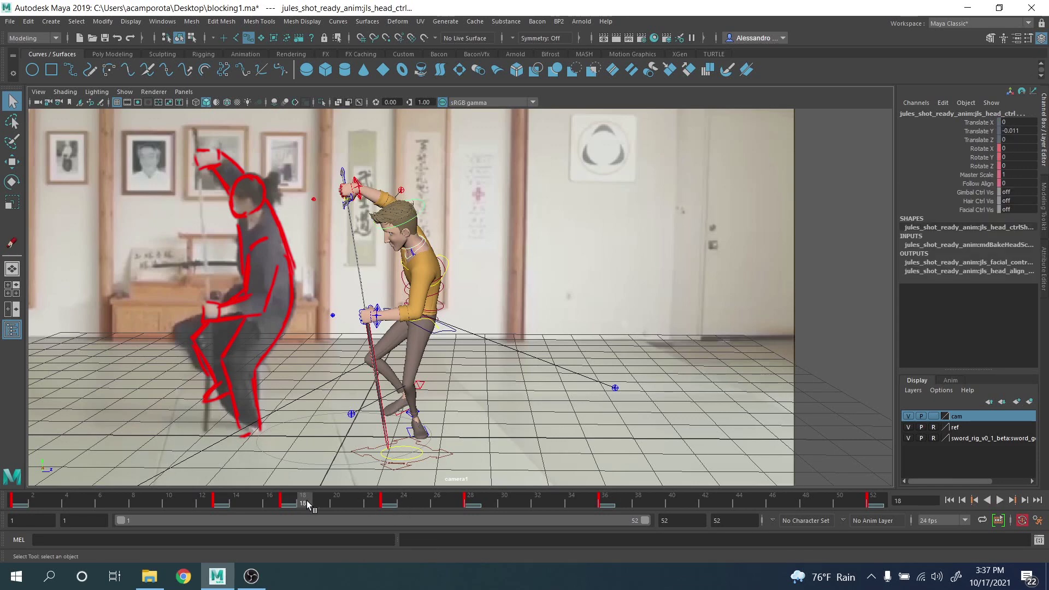
mouse_move(306, 500)
mouse_down()
mouse_move(271, 500)
mouse_move(302, 499)
mouse_up()
key(e)
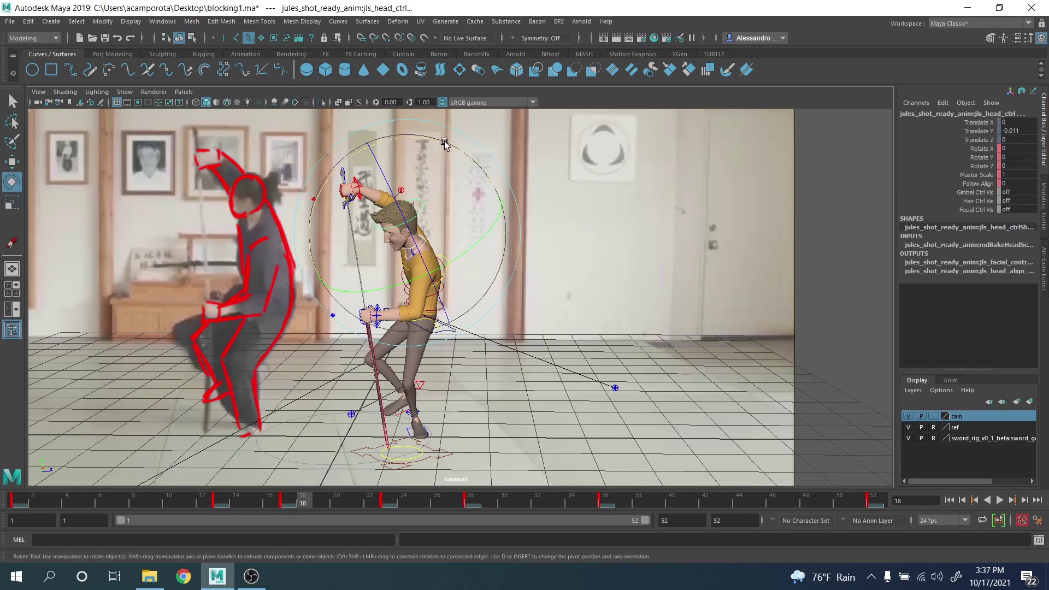
drag(441, 142, 448, 145)
drag(469, 251, 462, 253)
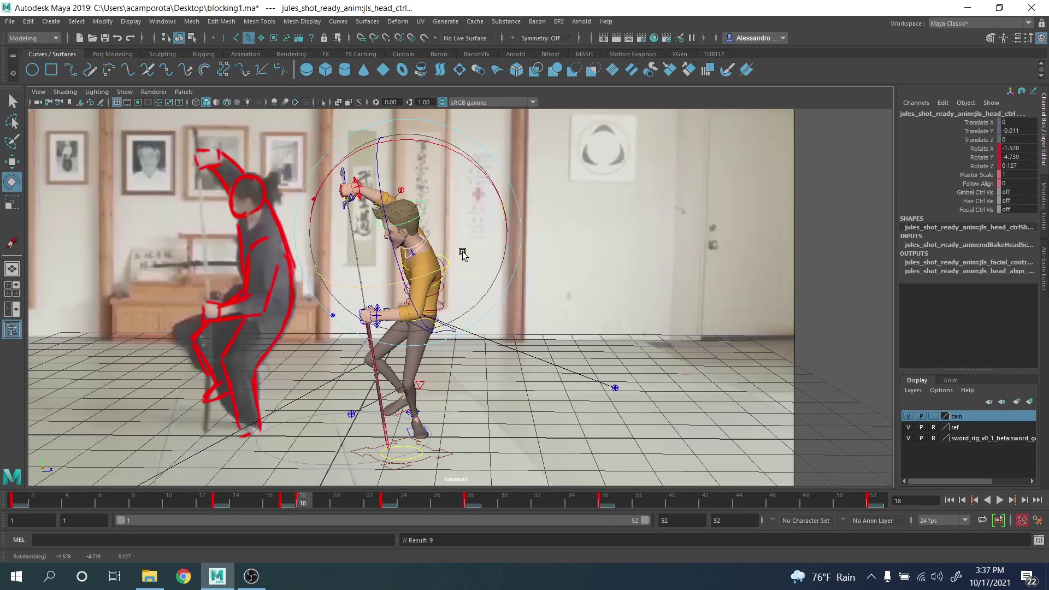
drag(471, 169, 499, 255)
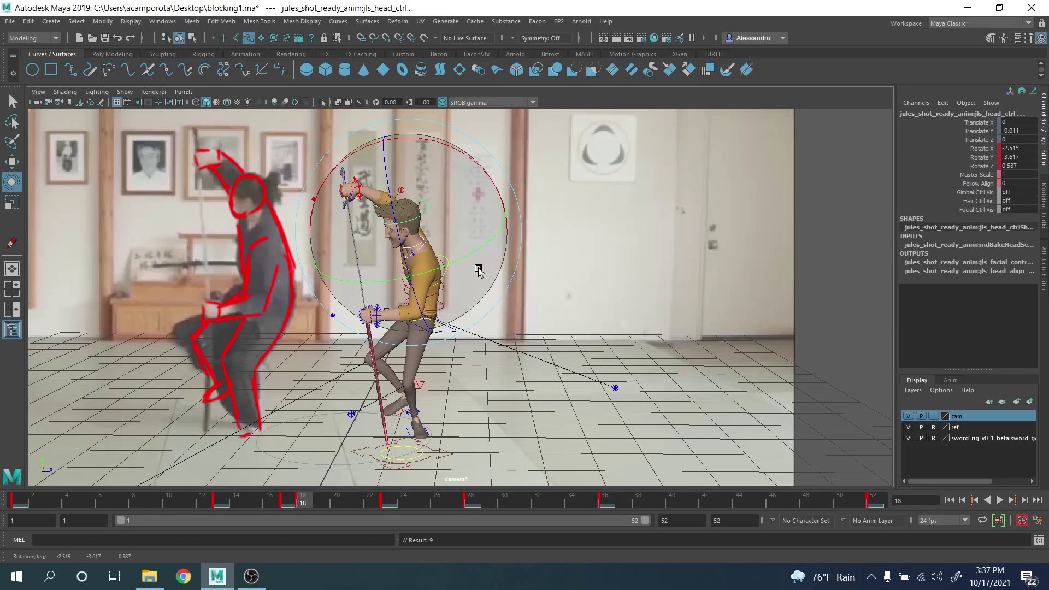
Step: Rotate the left clavicle control to X 1.892, Y -10.817, Z 0.413
key(q)
click(415, 260)
key(e)
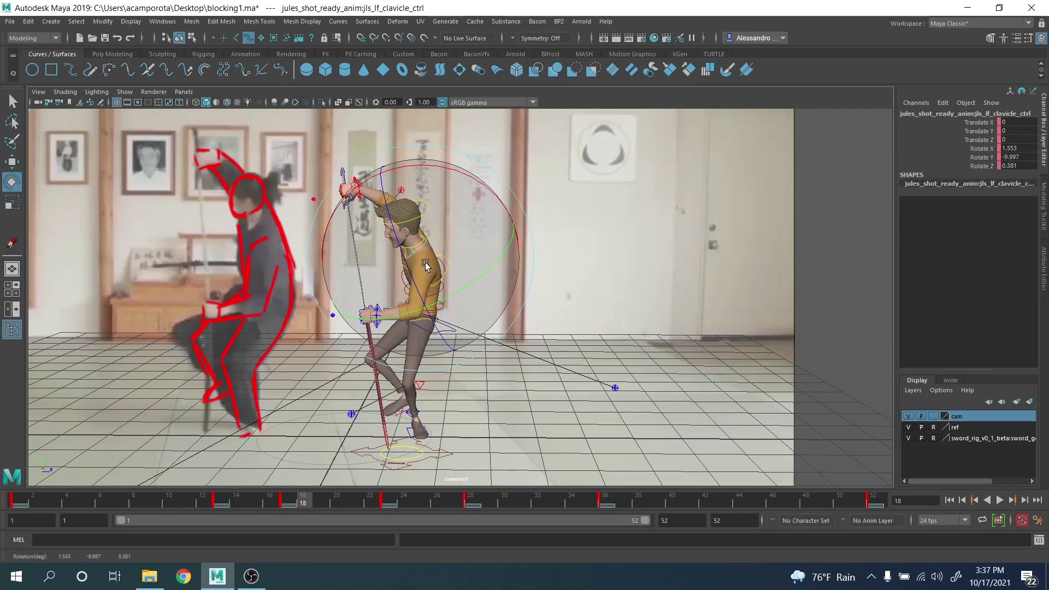
drag(427, 263, 423, 266)
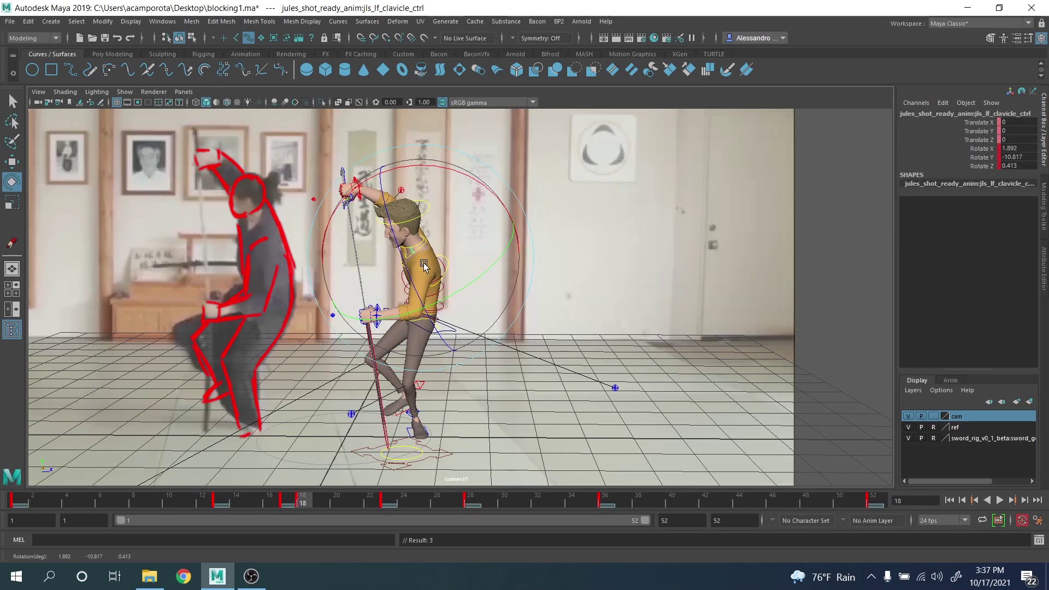
Step: Adjust the right arm IK control to Translate 0.743, 0.32, 0.177 and Rotate Z 35.354, working from behind the character
key(space)
key(space)
alt+right_drag(351, 220, 414, 234)
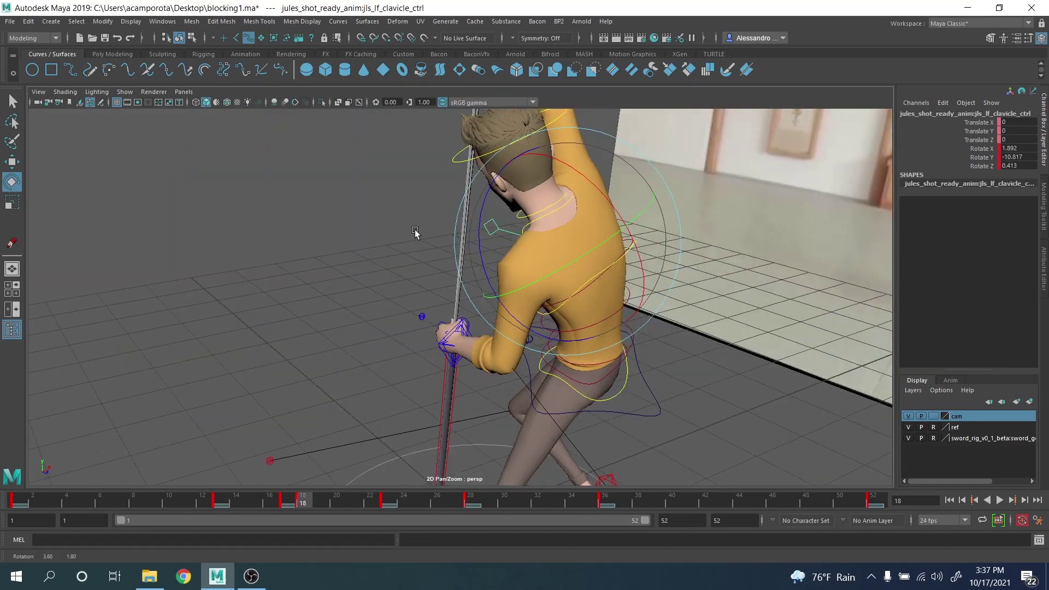
alt+drag(414, 235, 377, 236)
alt+middle_drag(382, 236, 396, 265)
alt+drag(397, 267, 610, 327)
click(562, 308)
key(e)
key(w)
drag(515, 292, 478, 281)
drag(546, 297, 437, 245)
scroll(507, 266, down, 3)
alt+middle_drag(507, 266, 499, 328)
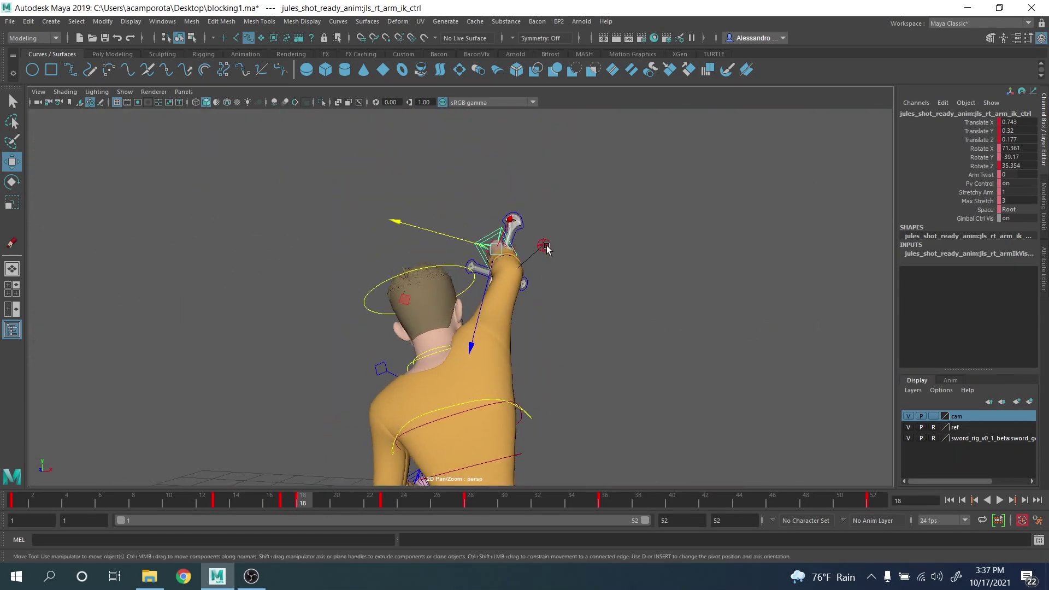
Step: Nudge the right elbow pole vector control to Translate X 0.744, Y 0.31, Z 0.672
click(547, 249)
drag(548, 254, 619, 266)
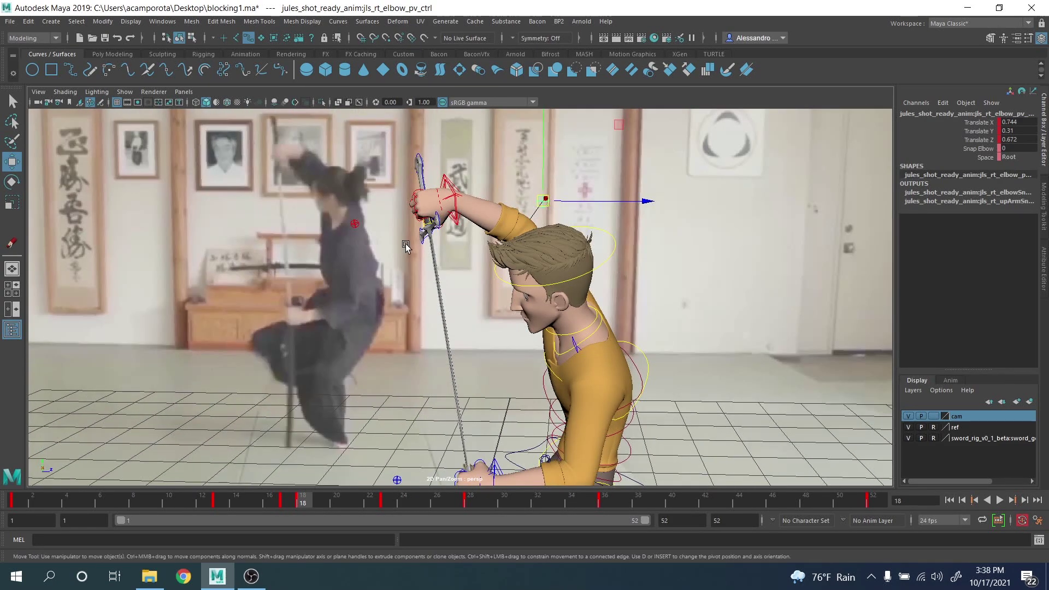
scroll(531, 254, down, 5)
key(q)
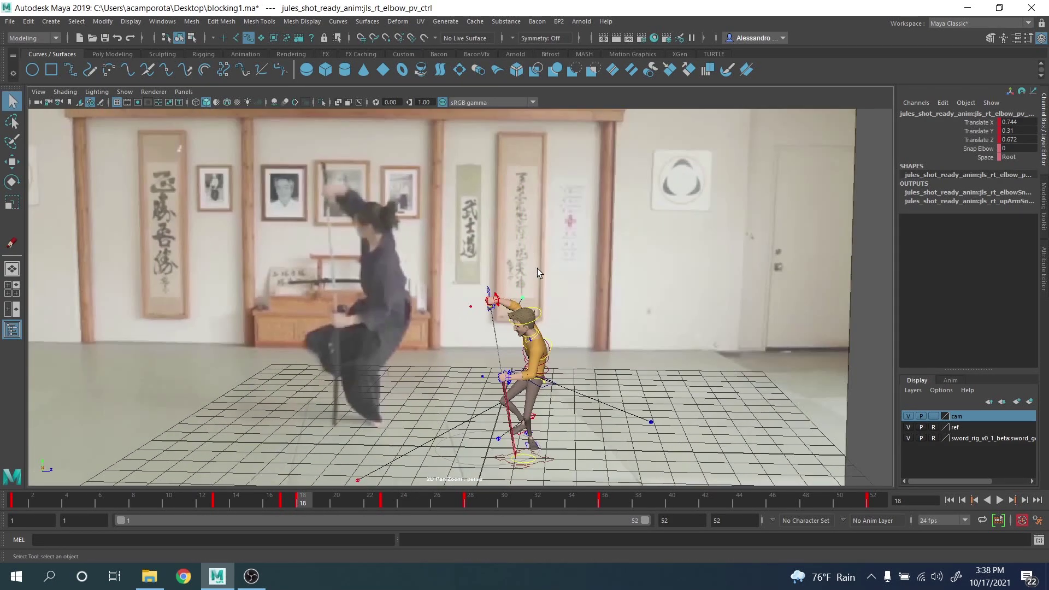
Step: Delete all character and sword control keys at frame 17 and move the frame 18 keys onto frame 17
scroll(536, 267, down, 3)
drag(575, 405, 576, 403)
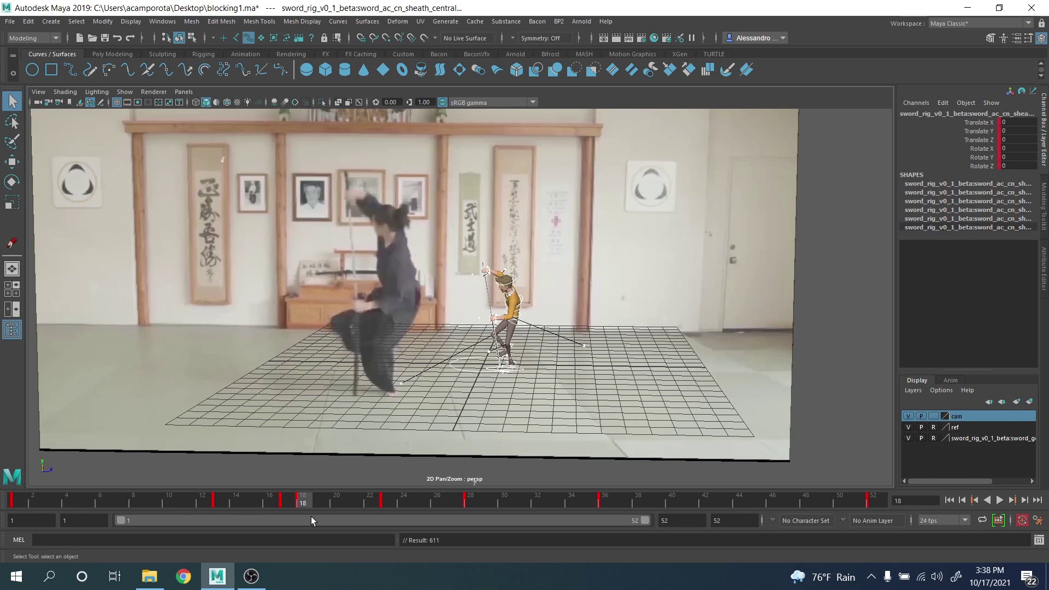
shift+click(288, 498)
right_click(288, 498)
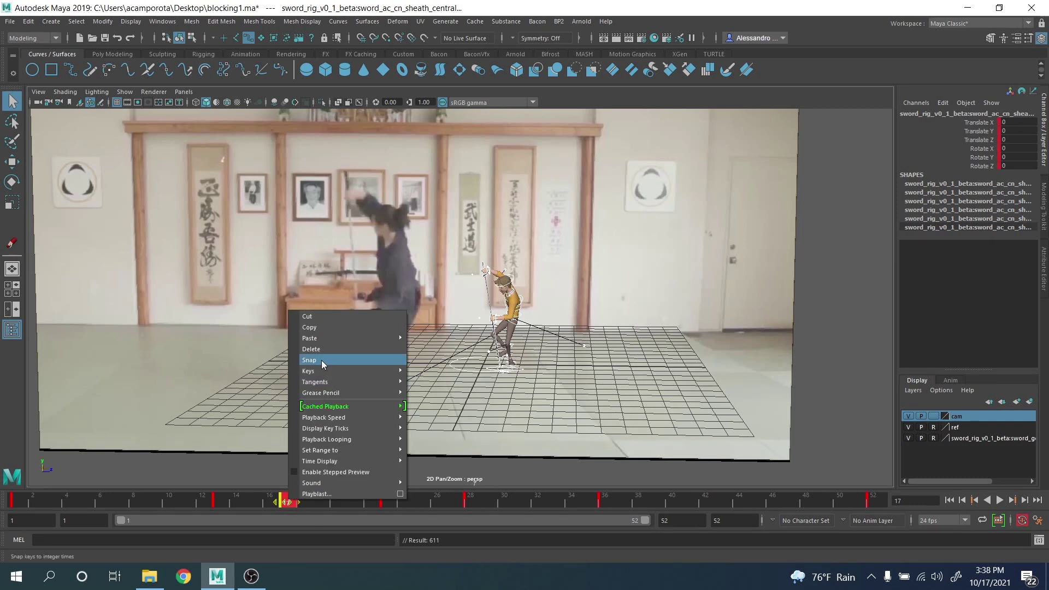
click(317, 345)
mouse_move(287, 502)
mouse_down()
mouse_move(306, 505)
mouse_move(289, 505)
mouse_up()
click(670, 295)
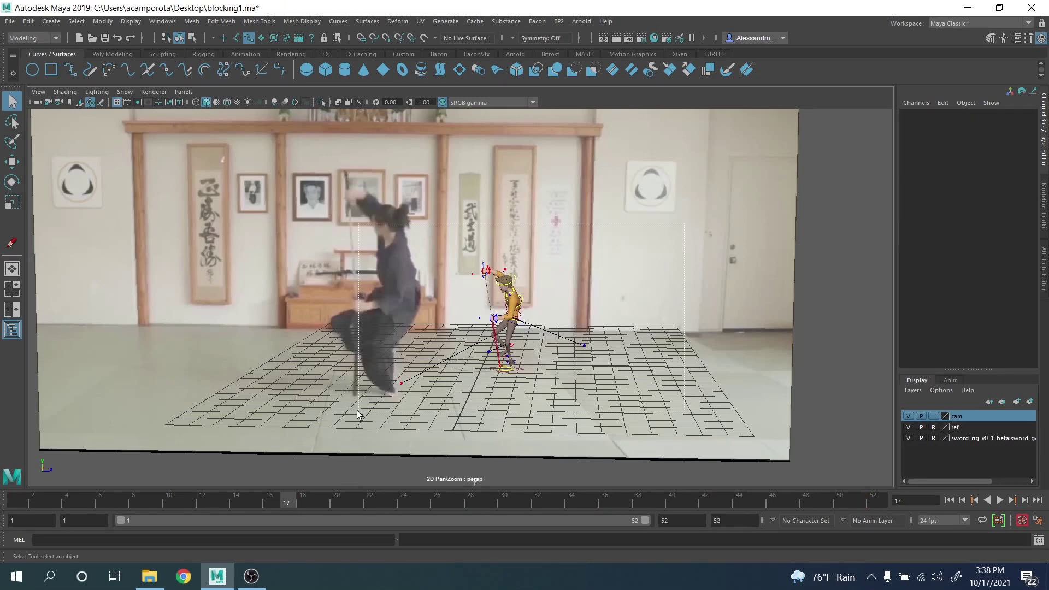
Step: Reselect all character and sword controls and save the scene blocking1.ma
drag(358, 411, 357, 410)
key(space)
key(space)
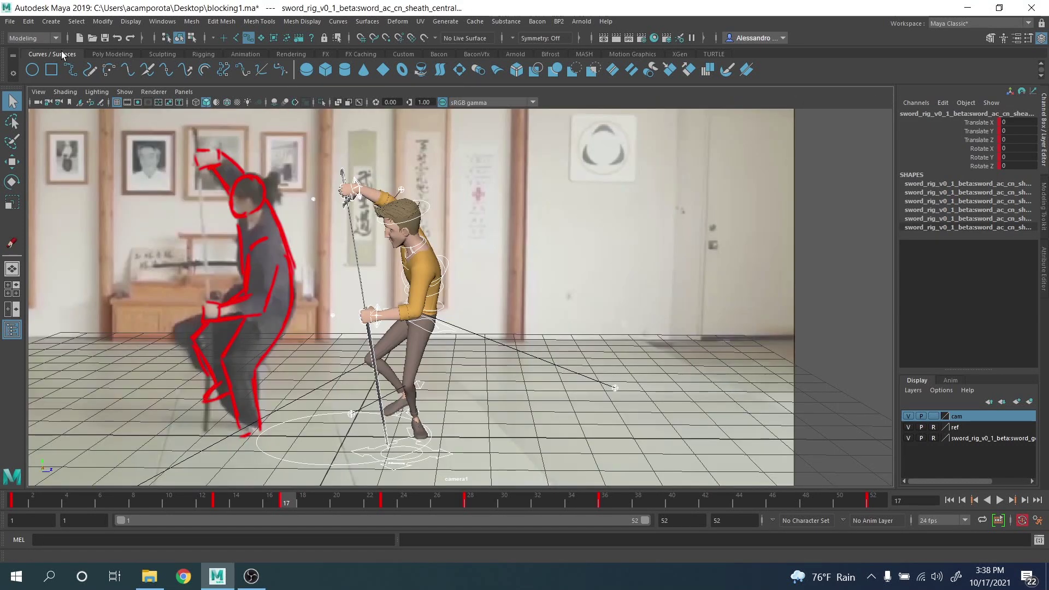
click(8, 22)
click(26, 64)
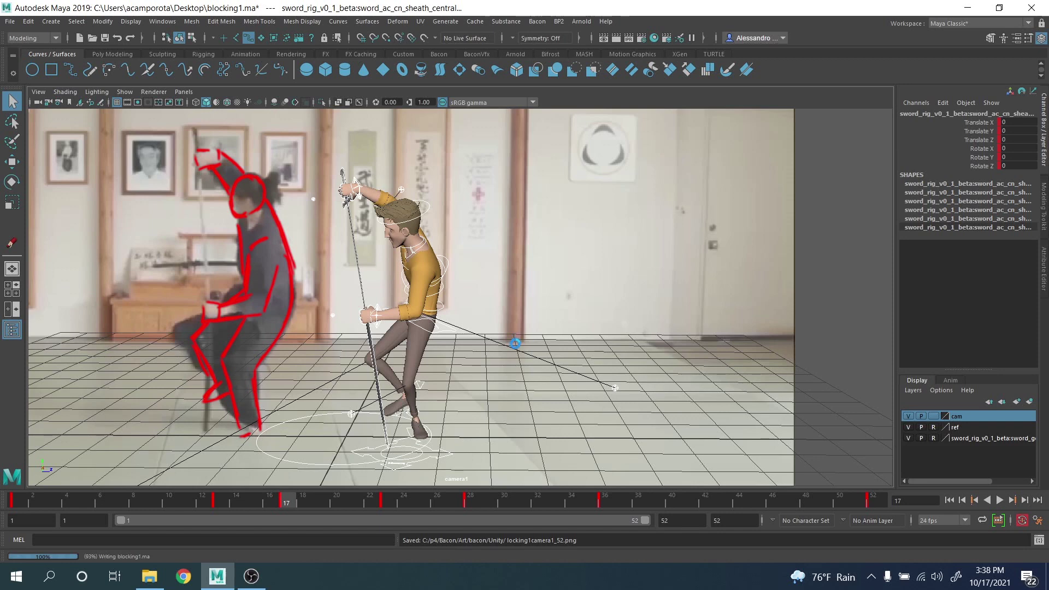
Step: Replace all character and sword control keys at frame 23 with the pose held from frame 17
key(.)
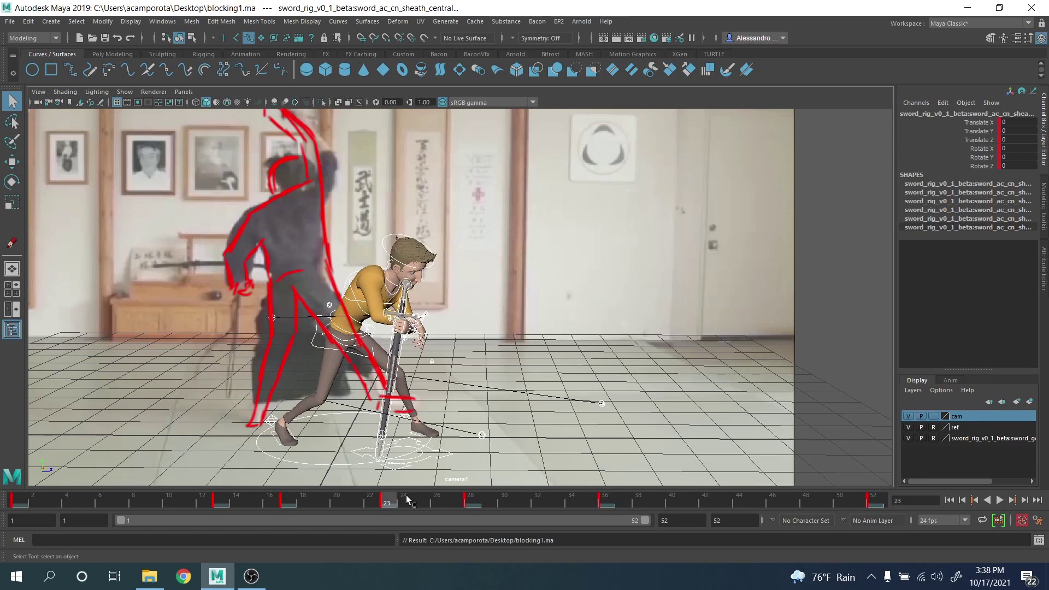
key(space)
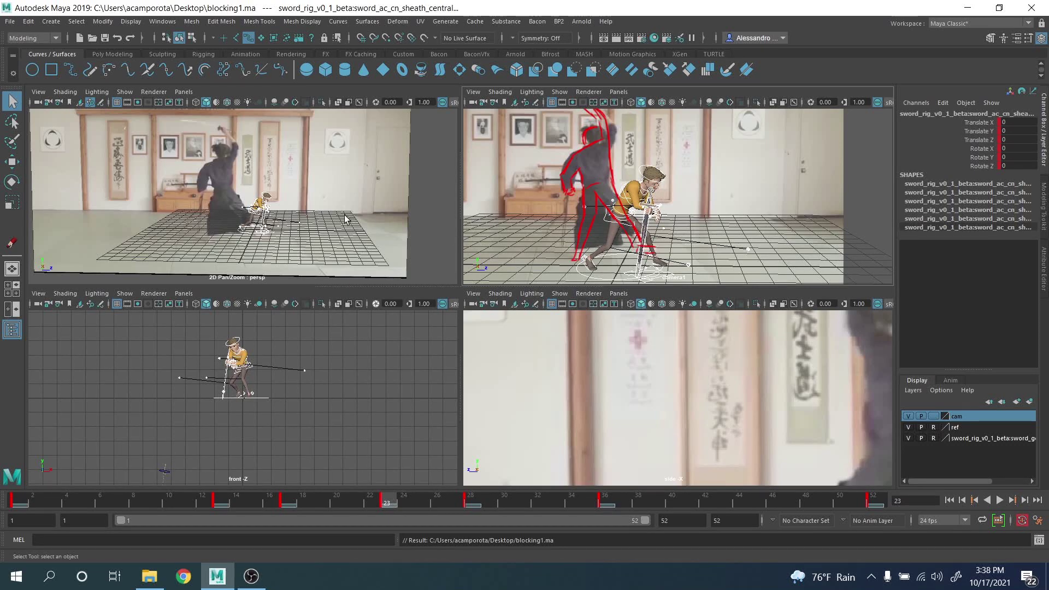
key(space)
shift+click(386, 501)
right_click(388, 501)
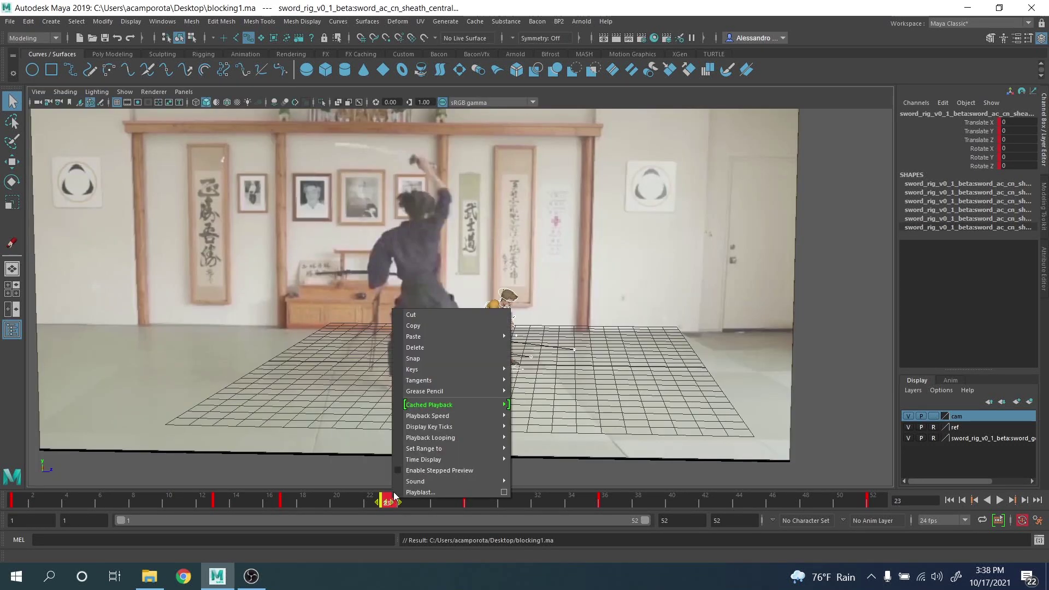
click(434, 352)
key(space)
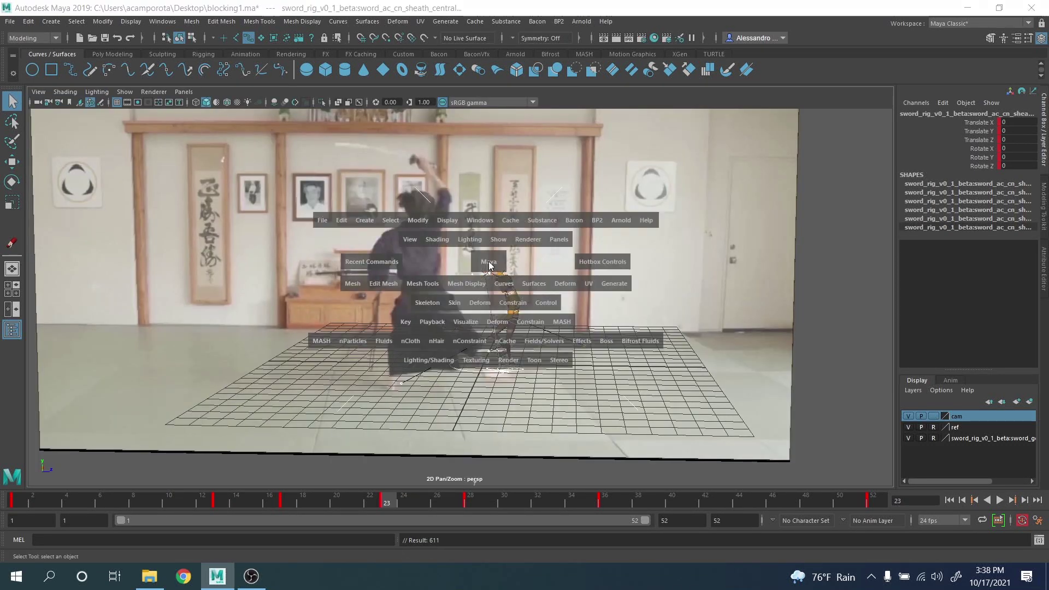
Step: In the shot camera view at frame 23, rotate the left foot IK control to Rotate Y -248.207 and set Foot Roll to 0
key(space)
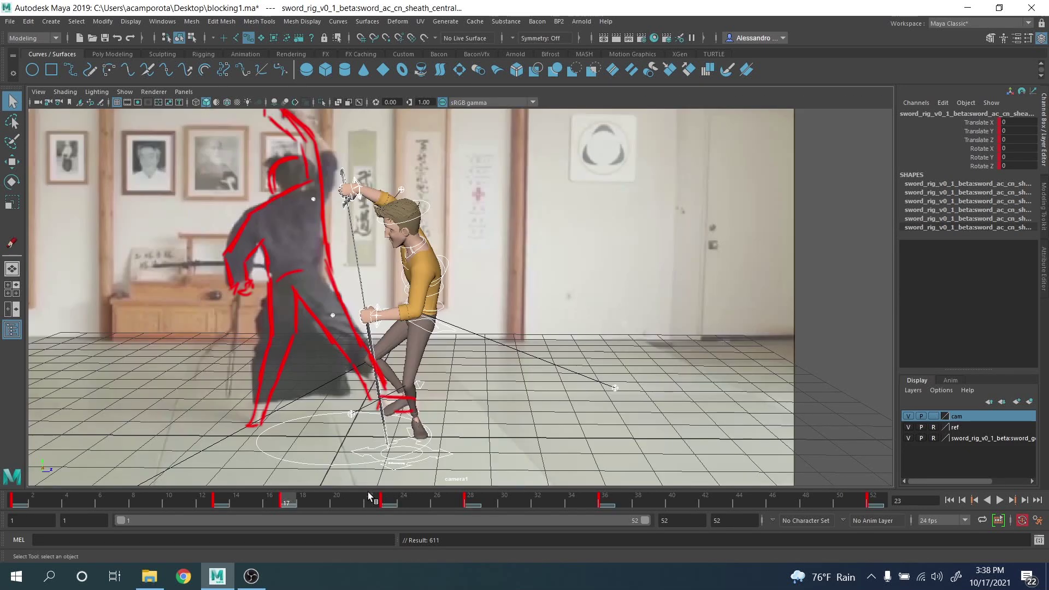
key(.)
mouse_move(369, 500)
mouse_down()
mouse_move(300, 501)
mouse_move(385, 508)
mouse_up()
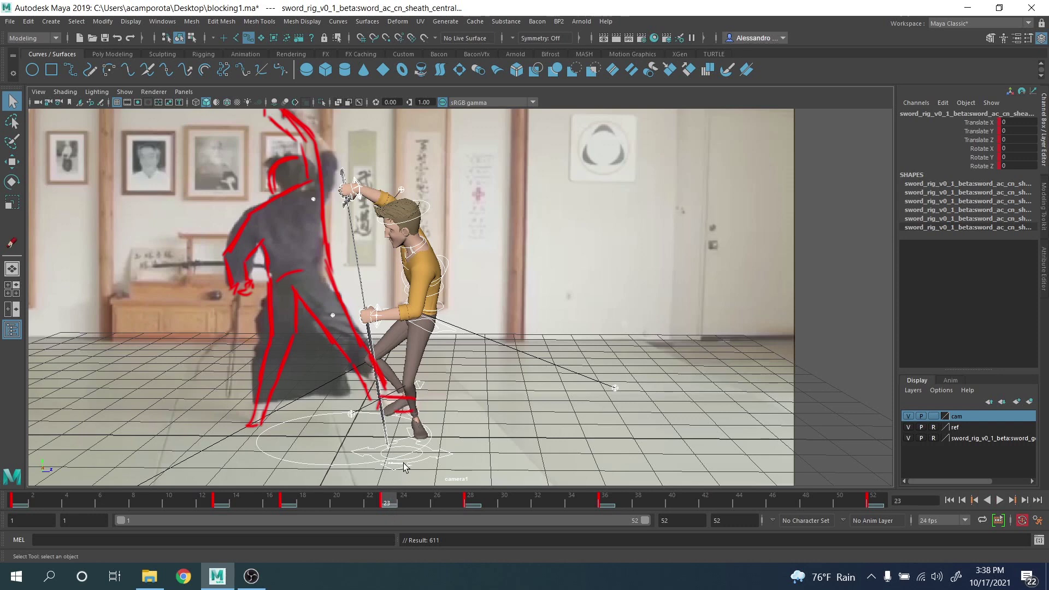
click(420, 416)
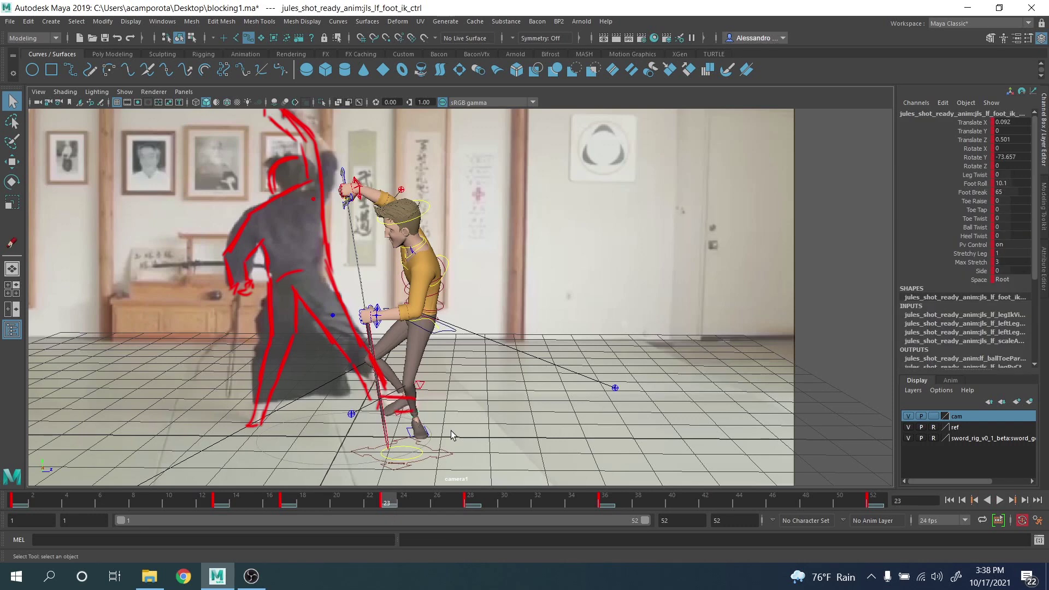
key(e)
drag(481, 445, 353, 445)
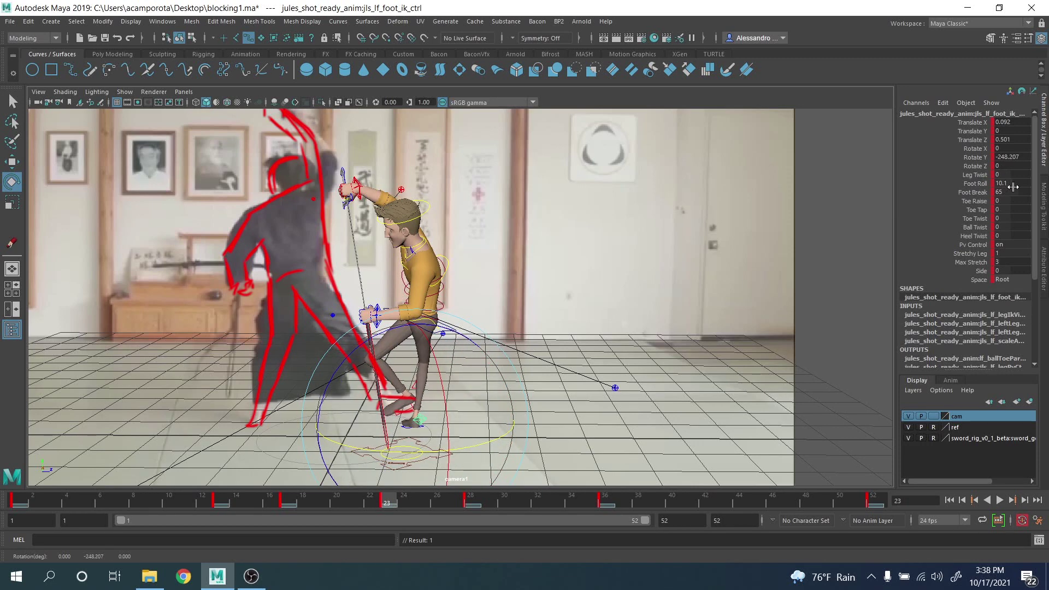
text(0)
key(Return)
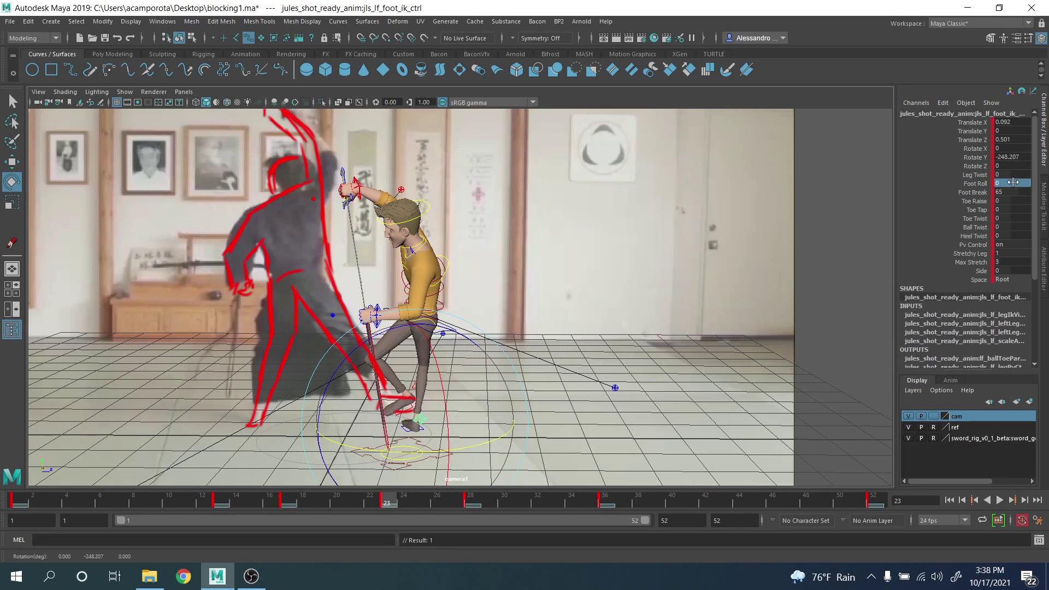
Step: Step the right foot IK control back to Translate Z 1.15 and turn it to Rotate Y -308.521
key(q)
click(414, 389)
key(w)
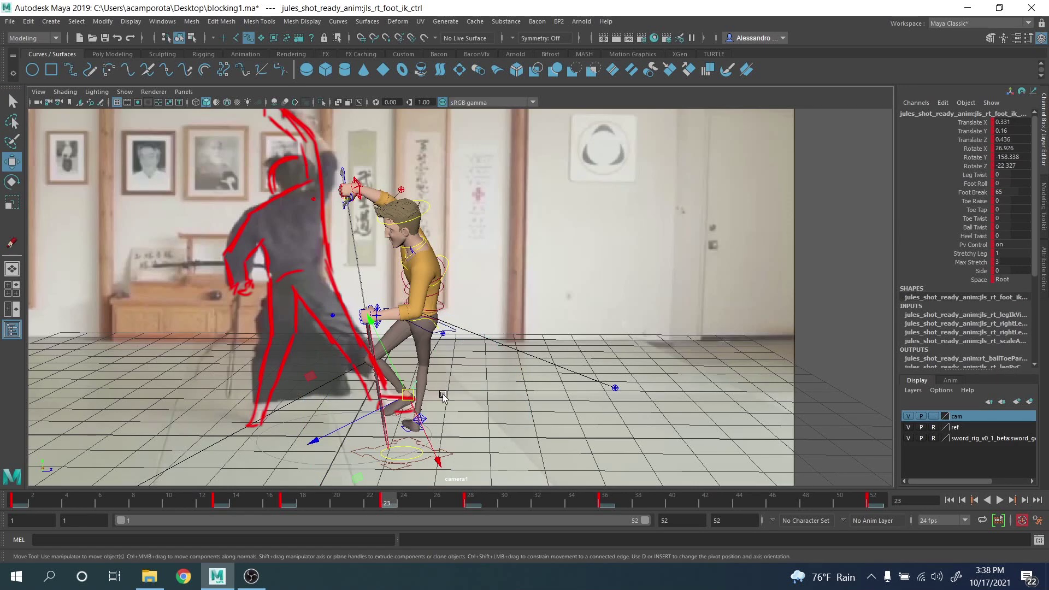
drag(412, 397, 376, 395)
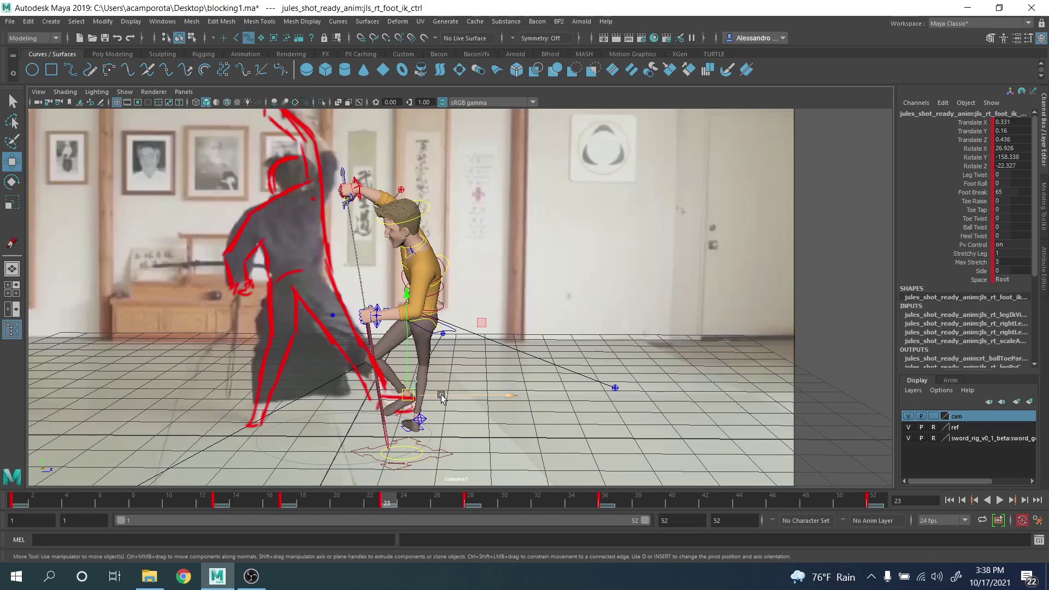
mouse_move(442, 397)
mouse_down()
mouse_move(535, 404)
mouse_move(579, 422)
mouse_move(553, 411)
mouse_move(431, 408)
mouse_up()
key(e)
drag(552, 421, 451, 405)
key(q)
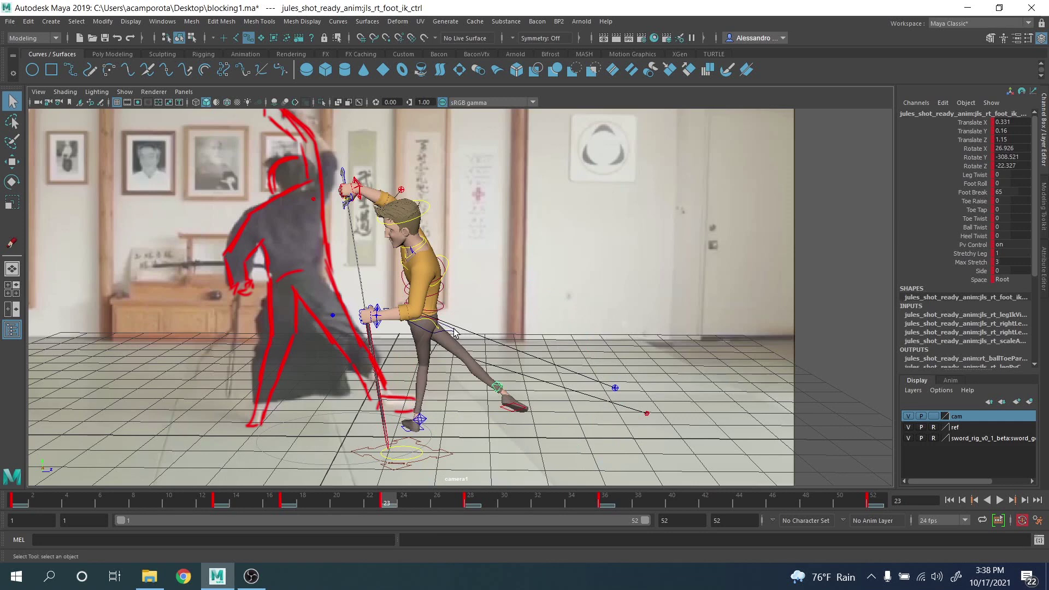
Step: Turn the COG control to Rotate Y -260.634, shift it to Translate Z 0.609, and play back the motion before returning to frame 23
click(453, 331)
key(e)
mouse_move(473, 343)
mouse_down()
mouse_move(324, 337)
mouse_move(486, 330)
mouse_up()
key(w)
key(period)
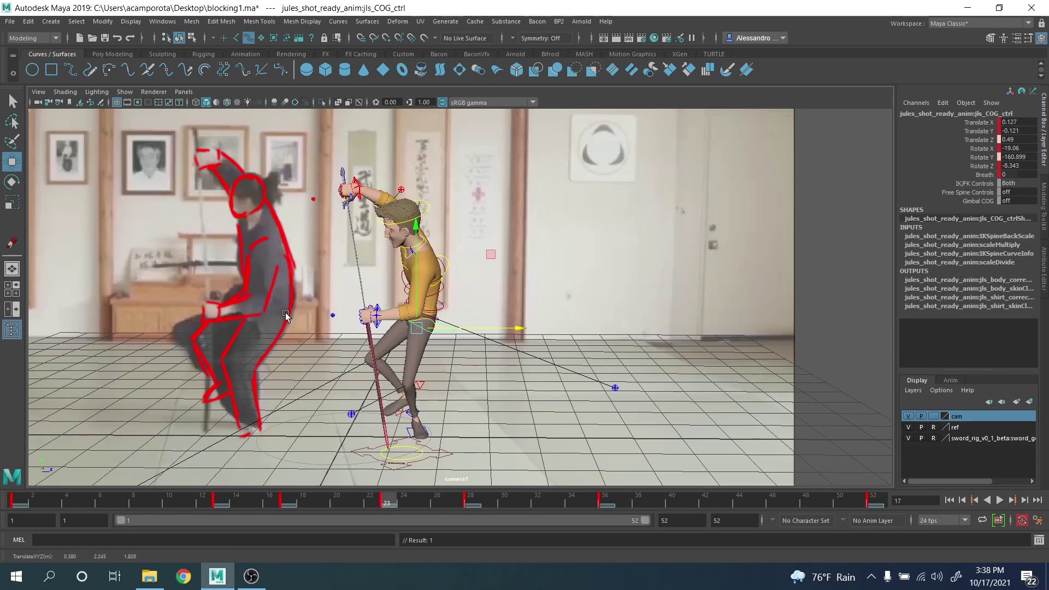
key(comma)
key(alt+v)
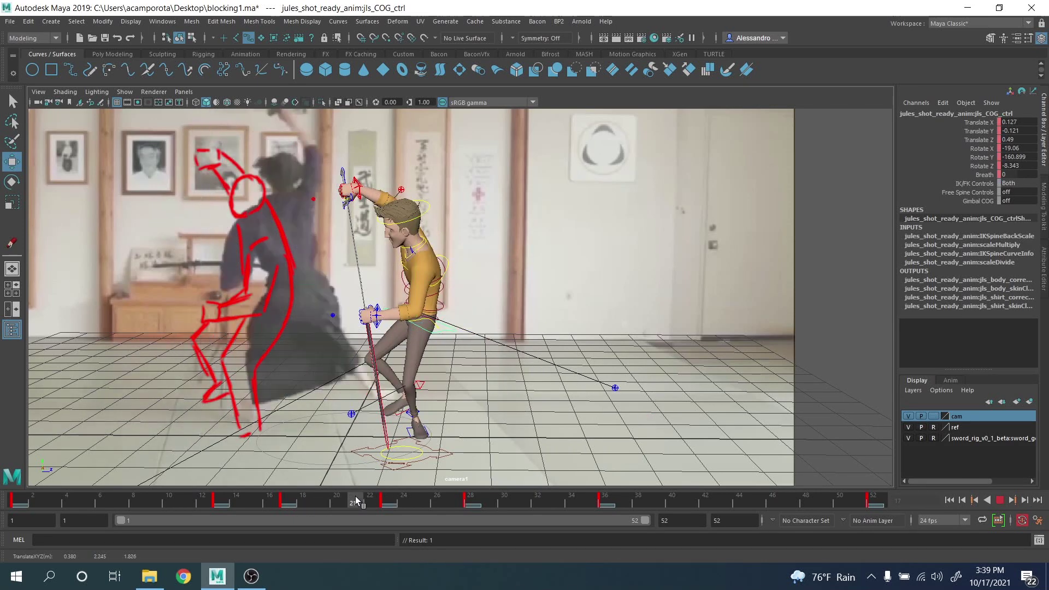
click(384, 500)
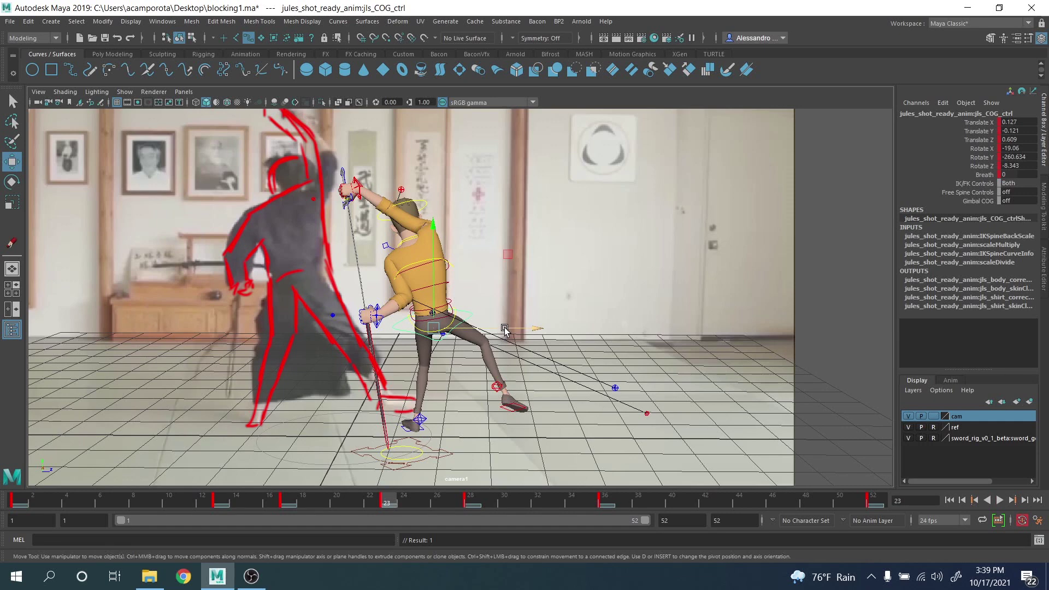
Step: Raise and shift the COG control to Translate Y -0.045 and Translate Z 0.666, comparing against the previous key pose
drag(504, 330, 513, 330)
mouse_move(439, 290)
mouse_down()
mouse_move(440, 272)
mouse_move(442, 285)
mouse_up()
key(comma)
key(.)
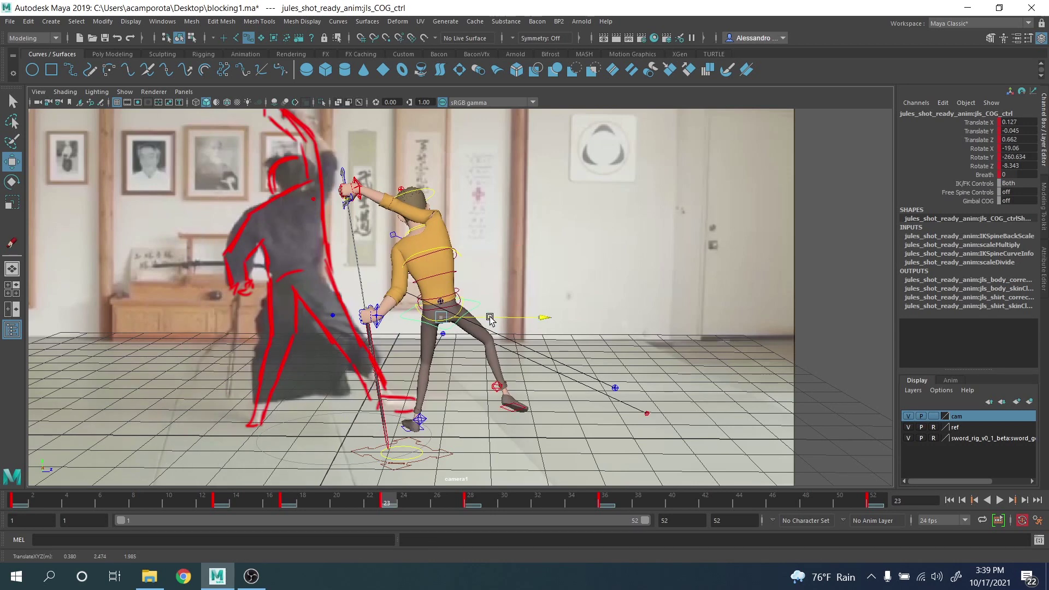
drag(489, 319, 492, 320)
key(e)
key(q)
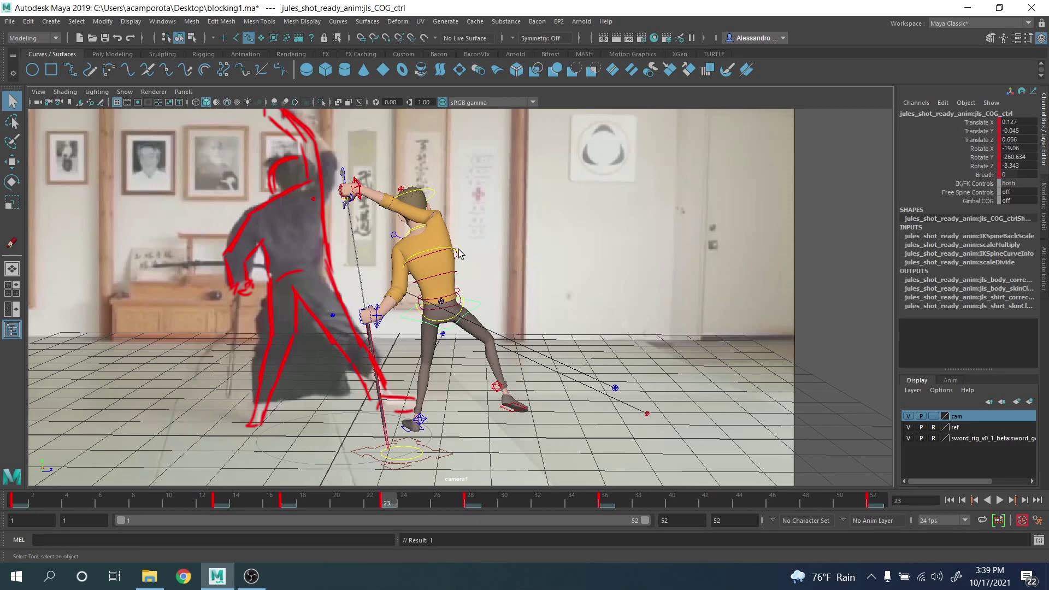
Step: Select the FK and IK spine controls and reset all their translations and rotations to 0
click(456, 251)
click(457, 273)
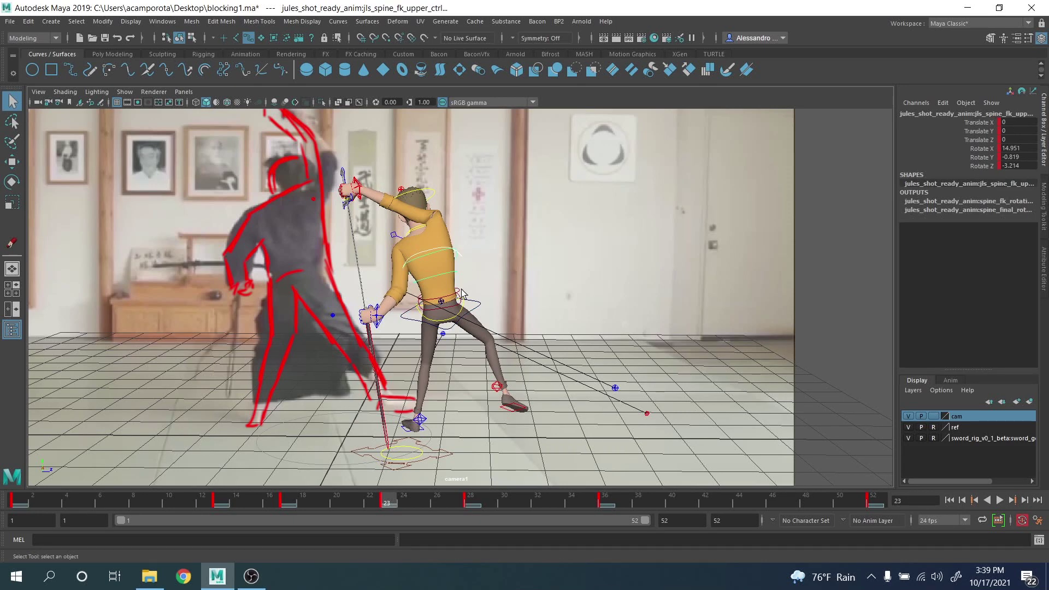
click(462, 308)
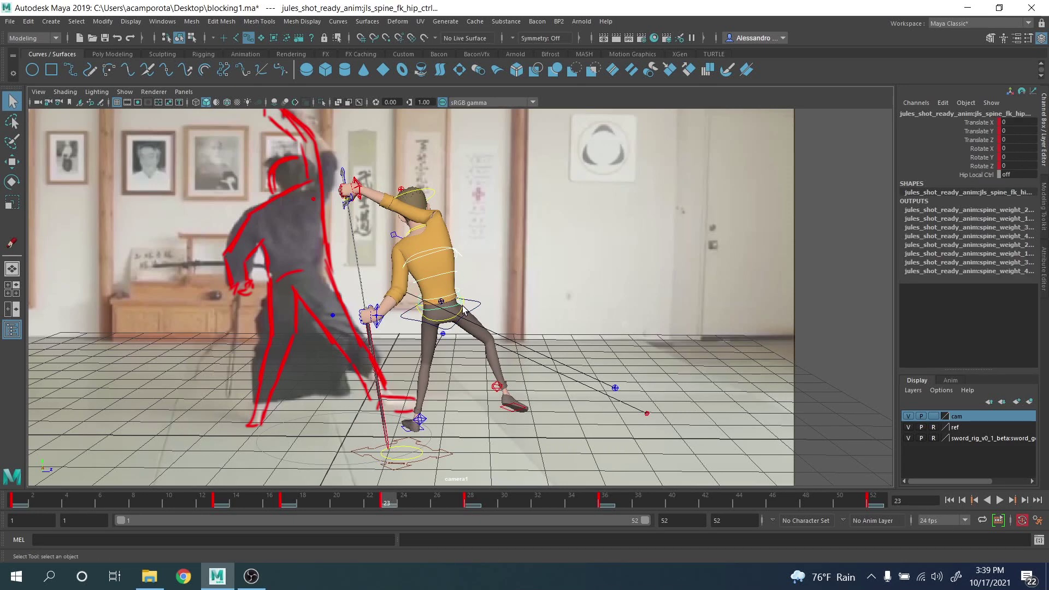
click(462, 307)
drag(1009, 120, 1005, 165)
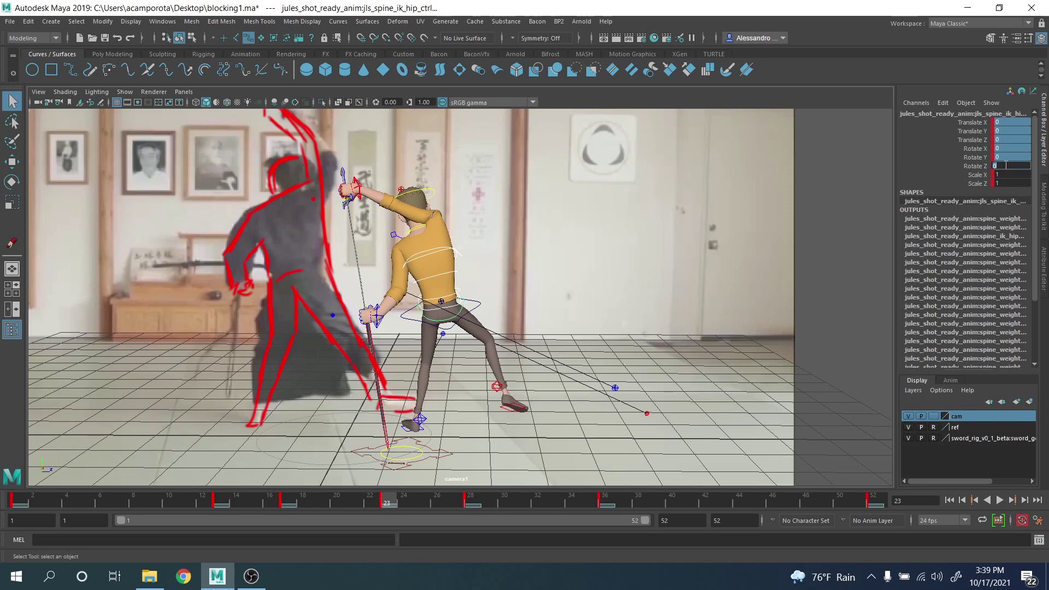
key(Return)
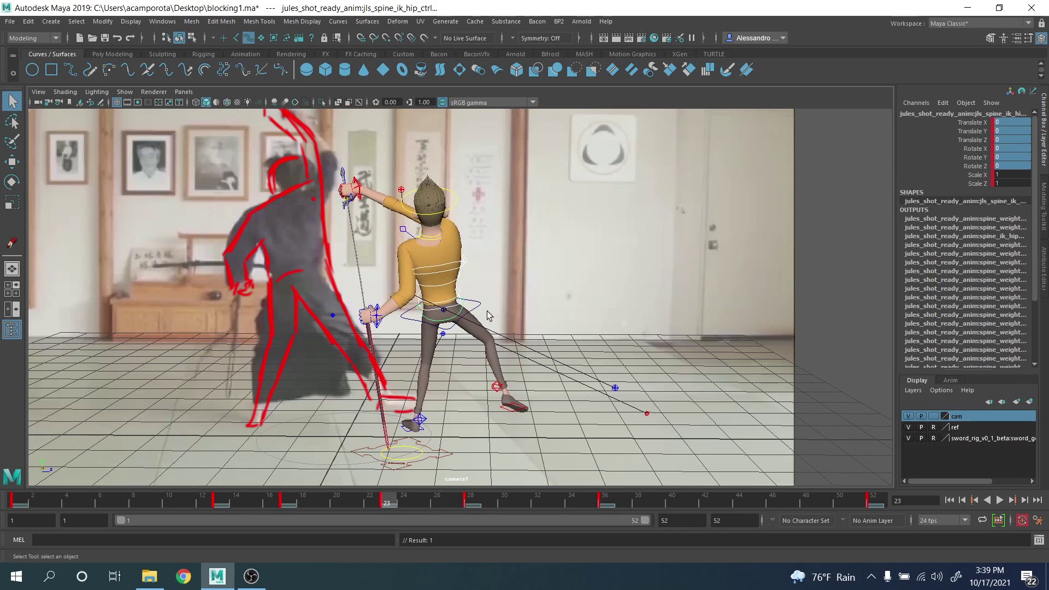
Step: Tilt and turn the COG control to Rotate X 11.302, Y -275.668, Z -11.677
click(467, 301)
key(e)
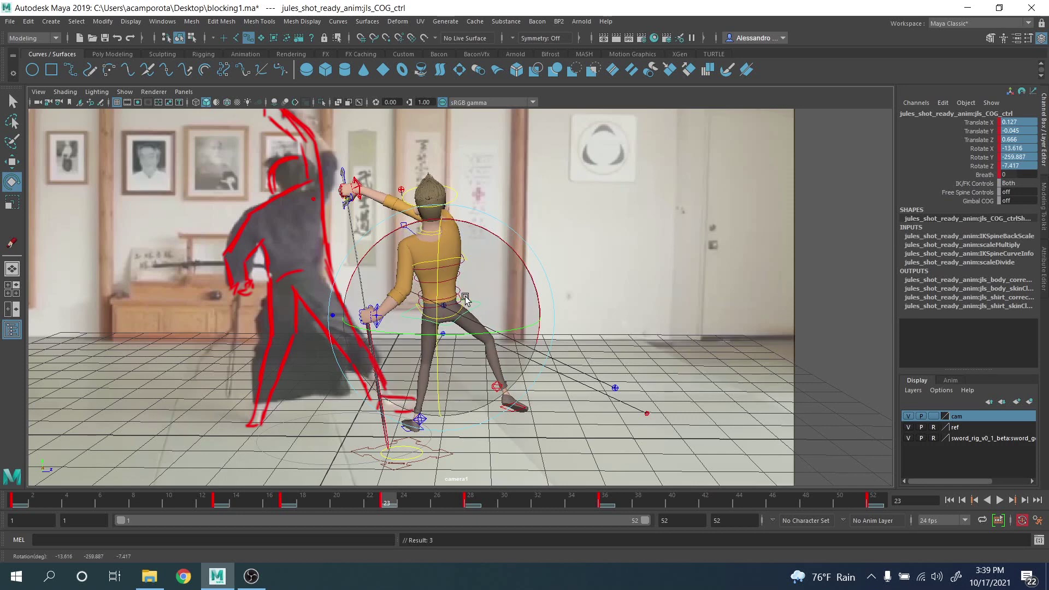
drag(466, 299, 433, 239)
click(473, 300)
click(438, 284)
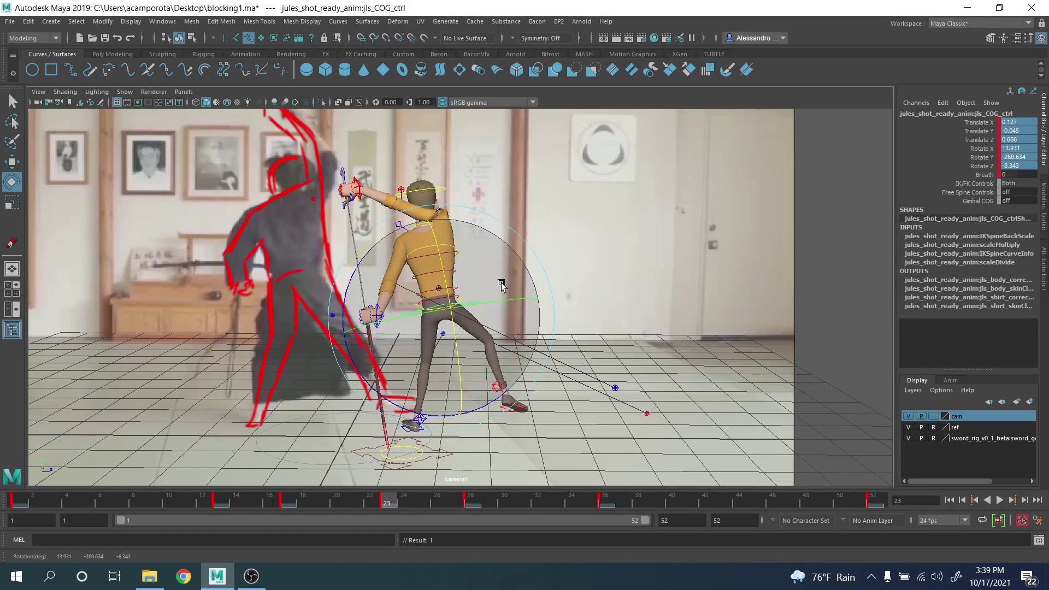
drag(505, 302, 476, 296)
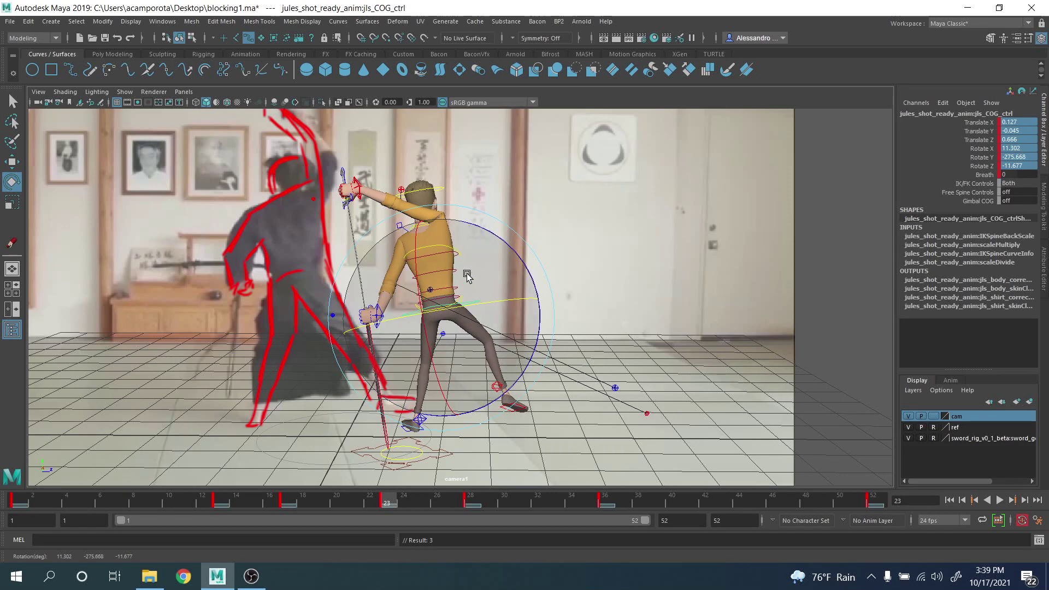
Step: Try to move the right arm IK control horizontally away from the reference figure, undoing each move
click(360, 185)
key(w)
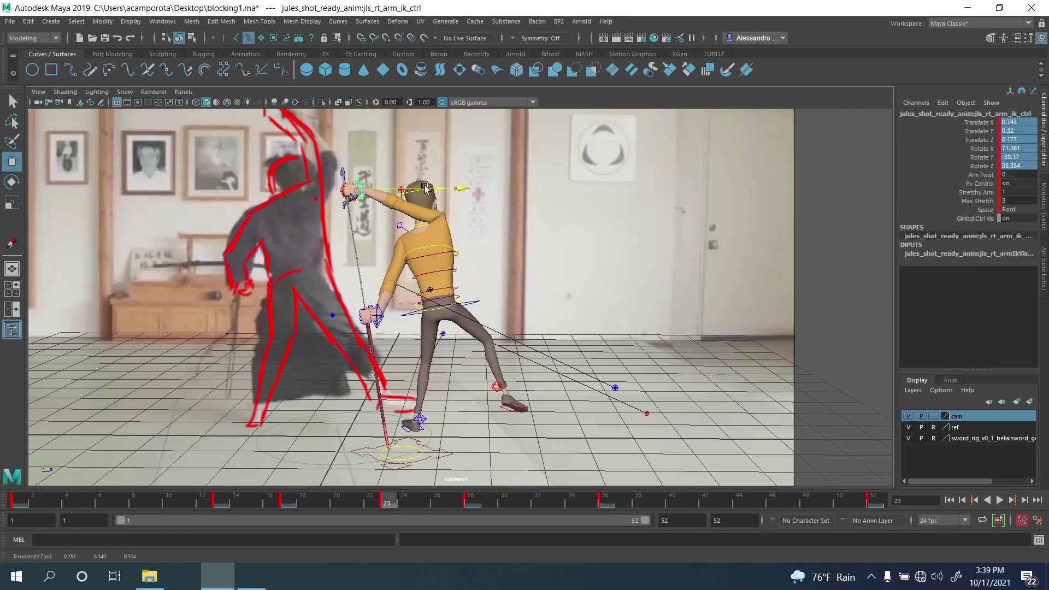
drag(426, 189, 572, 188)
key(ctrl+z)
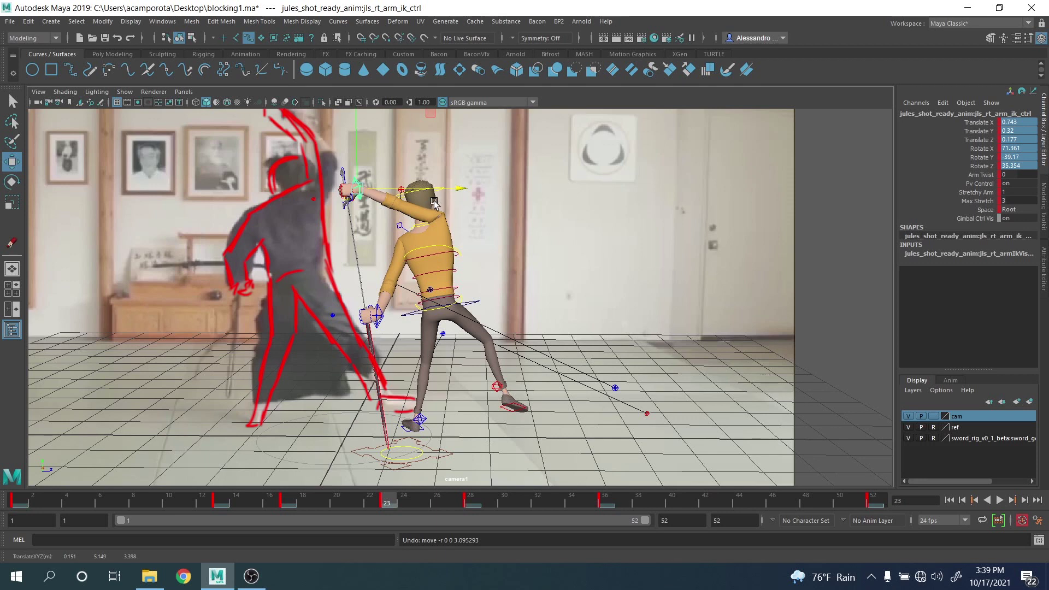
key(q)
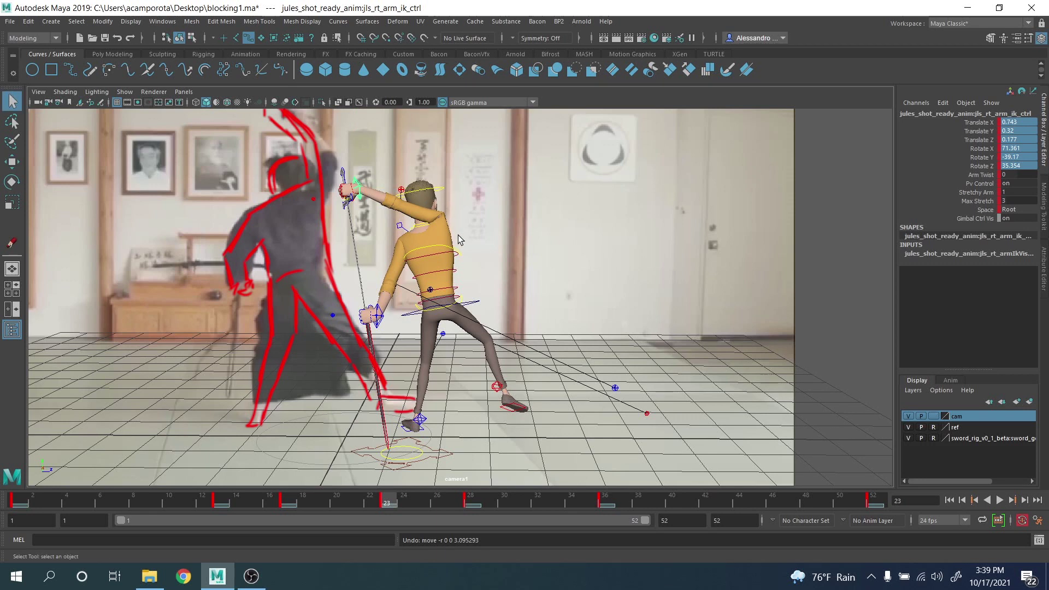
key(w)
drag(401, 191, 429, 191)
key(ctrl+z)
key(q)
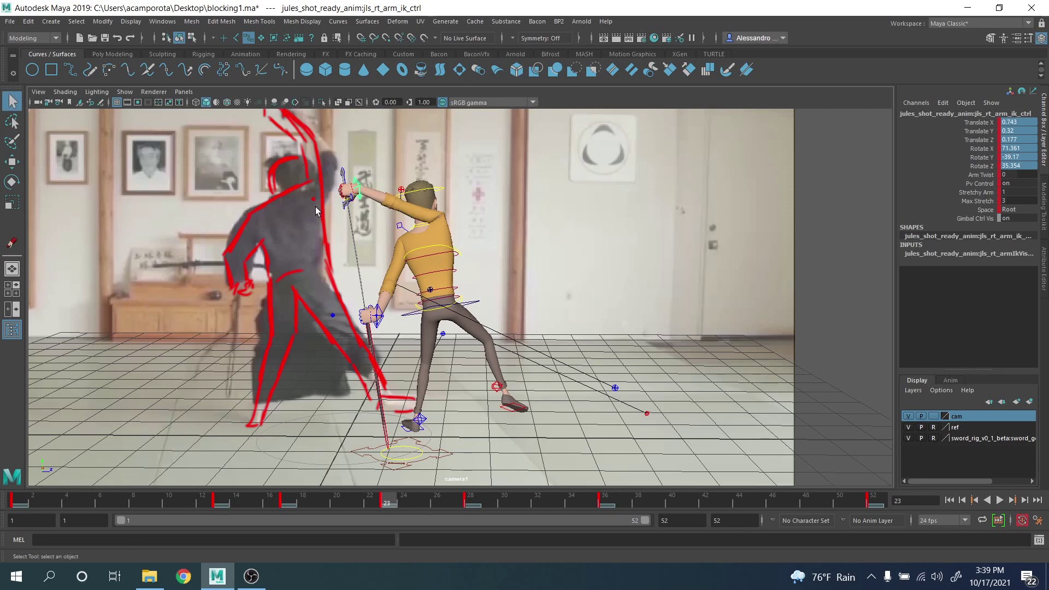
Step: Switch the right arm from IK to FK using its Fk Ik Blend attribute
click(313, 200)
click(972, 122)
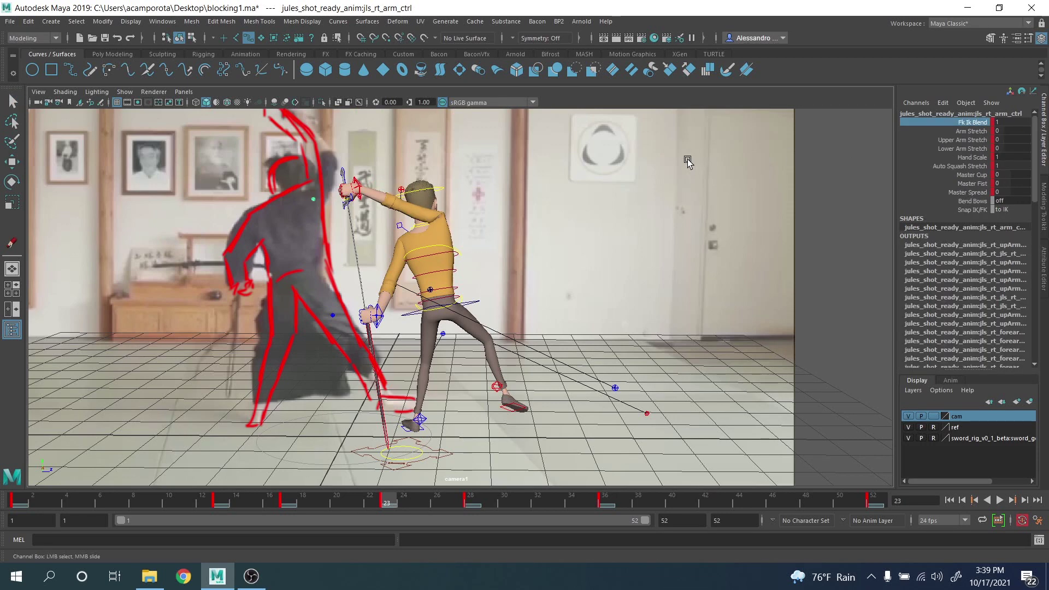
middle_drag(687, 158, 473, 168)
Step: Raise the right upper arm FK control to Rotate X -13.646, Y -100.002 and bend the elbow FK control to Rotate Y -70.81
click(461, 226)
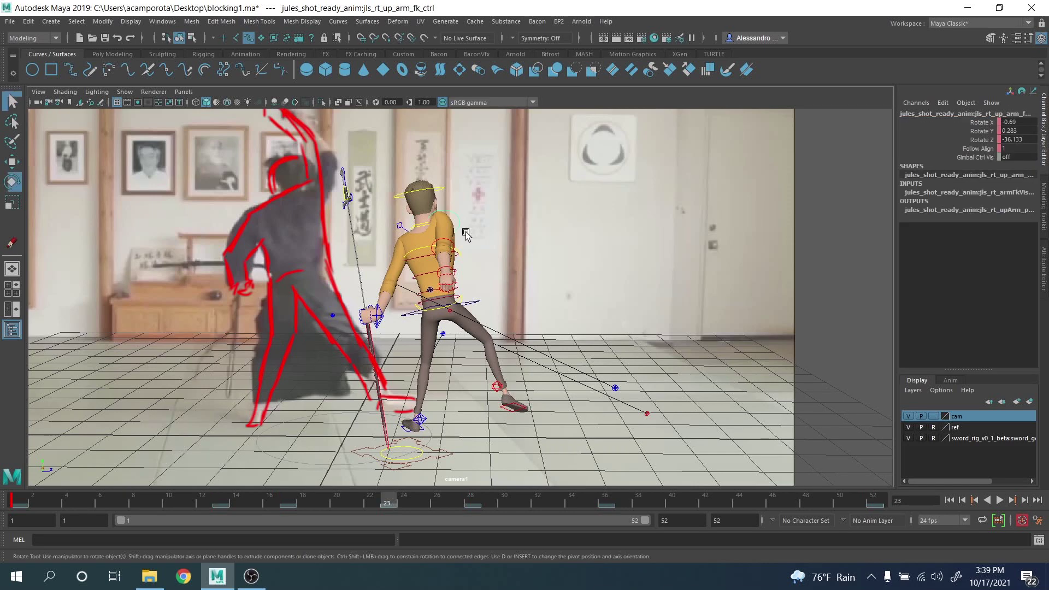
key(e)
drag(587, 226, 533, 229)
key(e)
drag(484, 146, 500, 228)
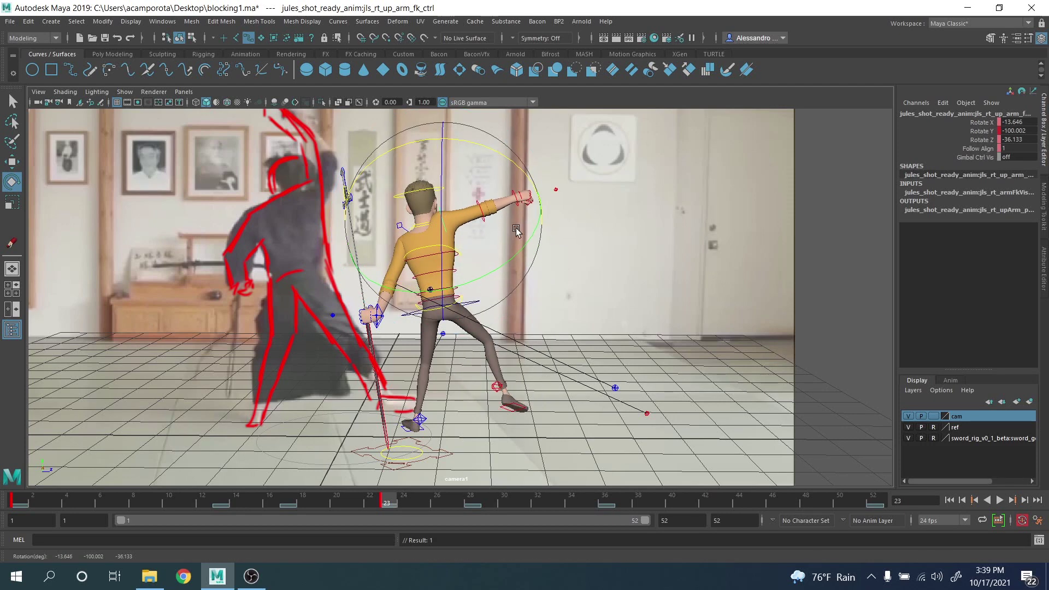
click(486, 223)
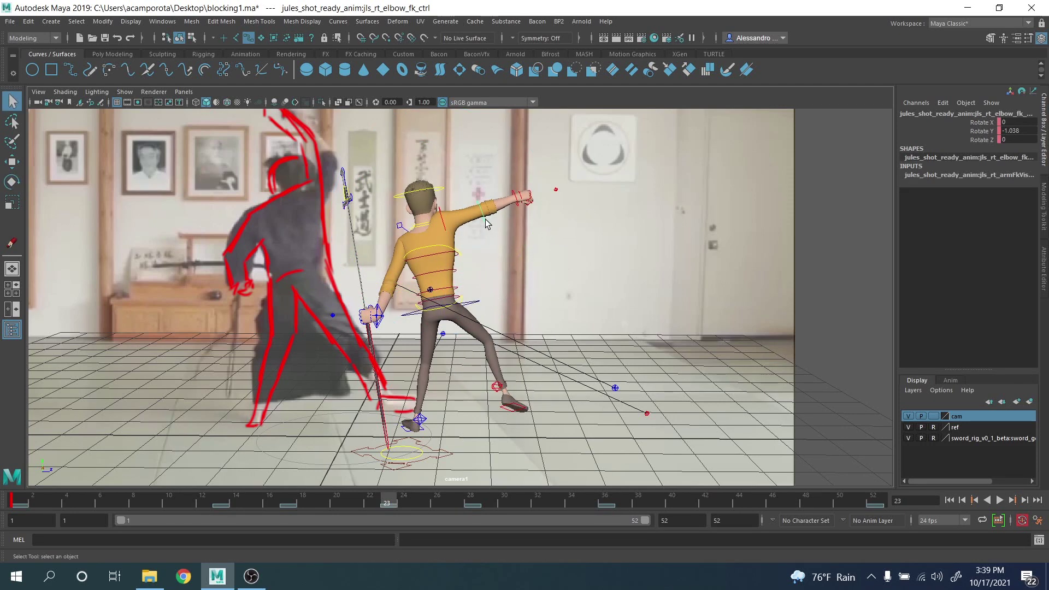
drag(532, 260, 574, 175)
key(q)
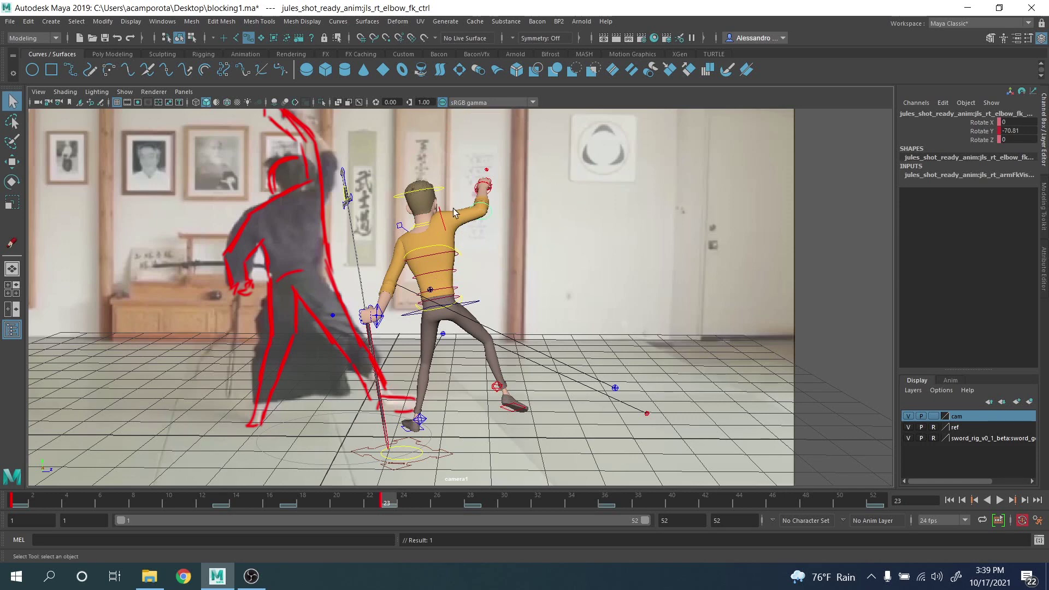
Step: Select the right clavicle control in wireframe display, reset its translations and rotations to 0, and restore shaded display
key(4)
click(428, 210)
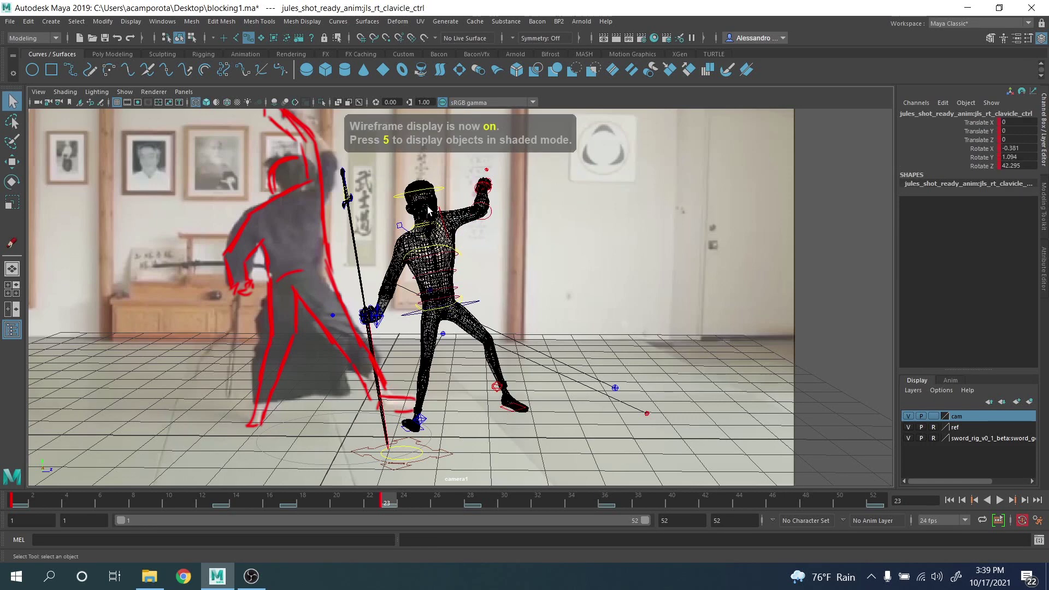
drag(1015, 124, 1018, 162)
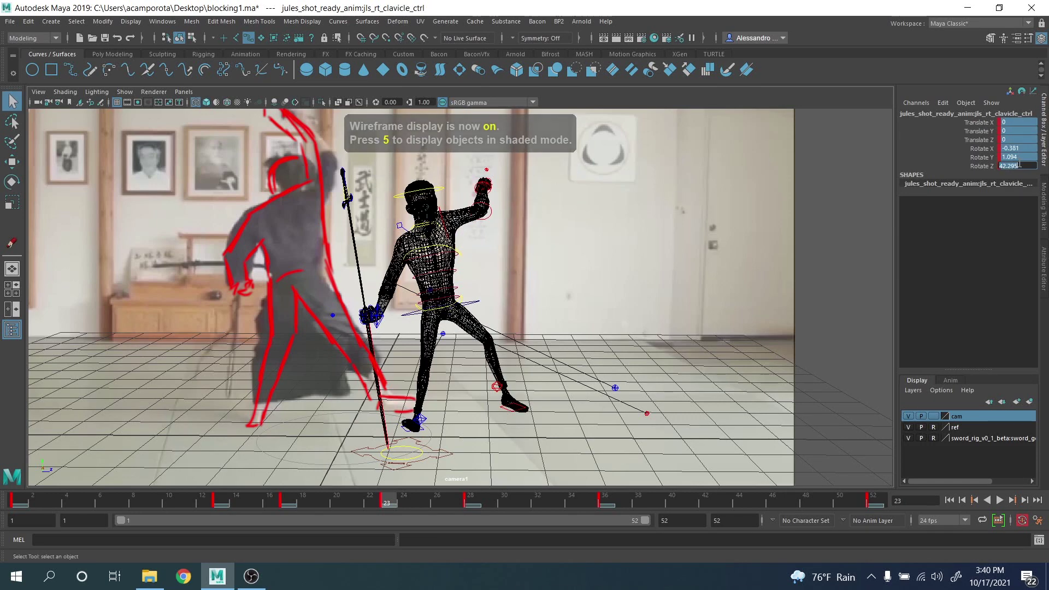
text(0)
key(Return)
key(5)
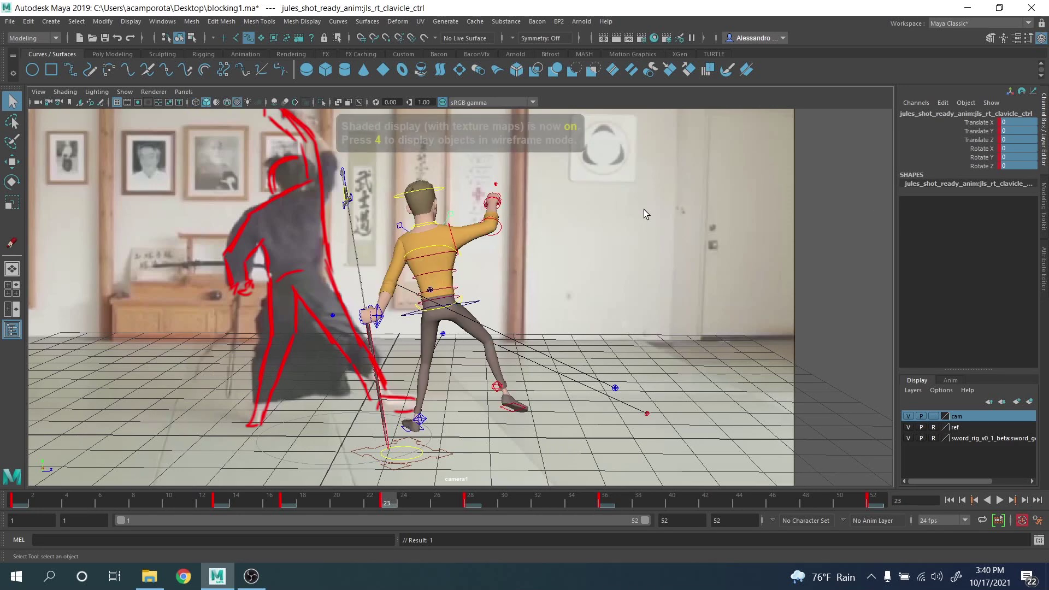
Step: Clear the selection and select the spine's FK shoulder control
click(554, 231)
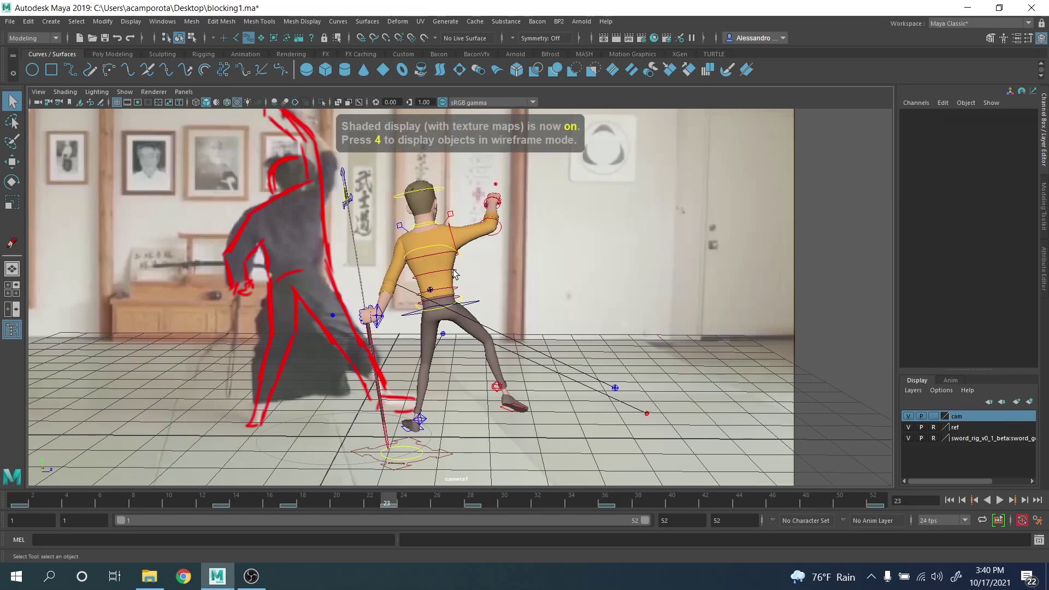
click(437, 254)
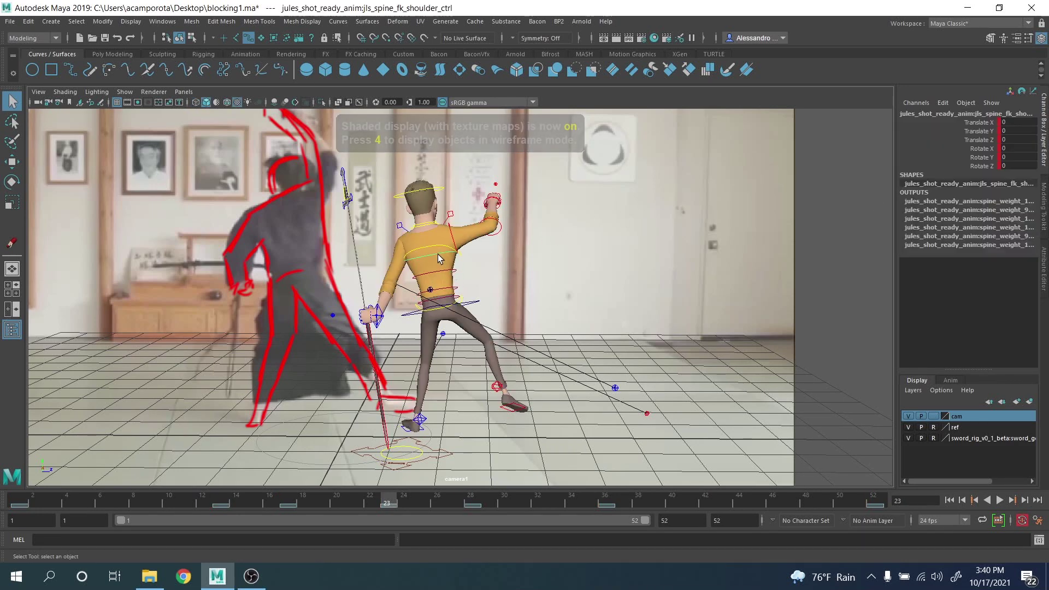
Step: Rotate the lower spine FK control at frame 23 to about X 3.4, Y -2.2, Z -3.4
click(453, 293)
key(e)
drag(513, 243, 468, 274)
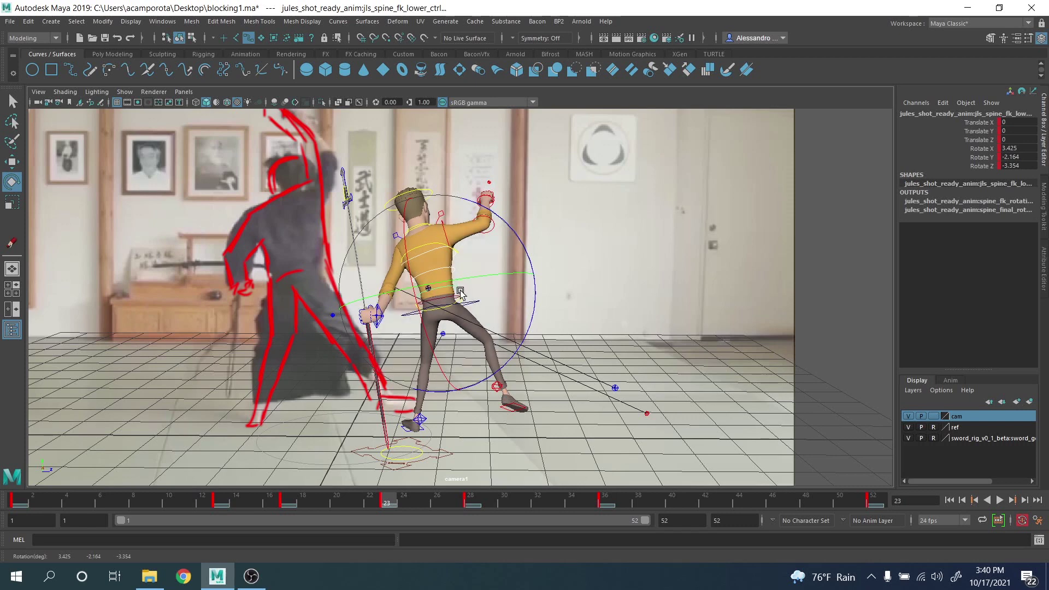
key(q)
click(441, 214)
key(e)
drag(516, 242, 507, 198)
key(ctrl+z)
click(622, 236)
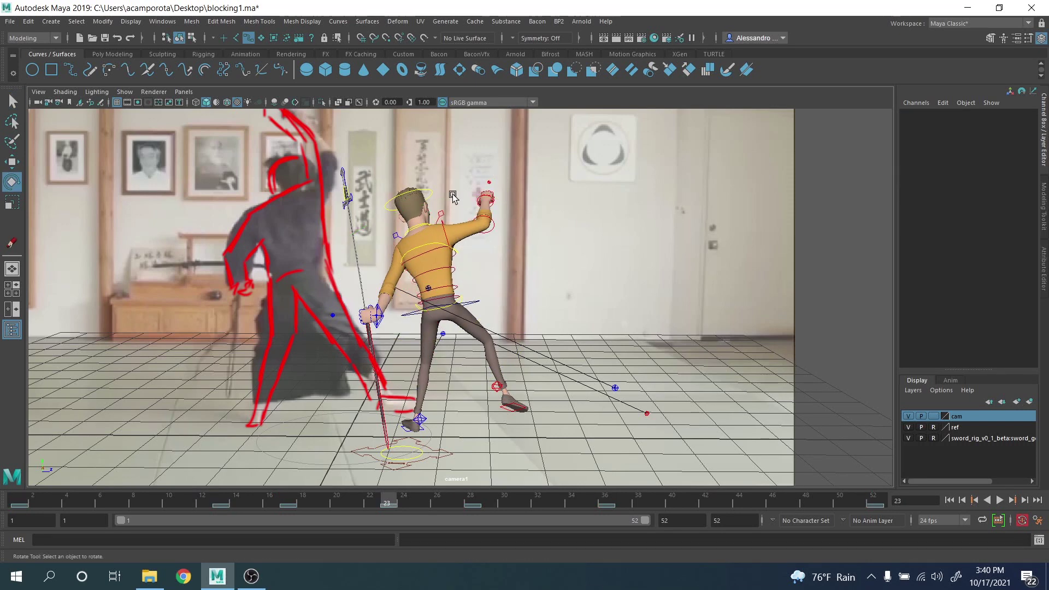
Step: Raise the right shoulder by rotating the right clavicle control to about 32.6 in Z
key(q)
click(450, 215)
key(e)
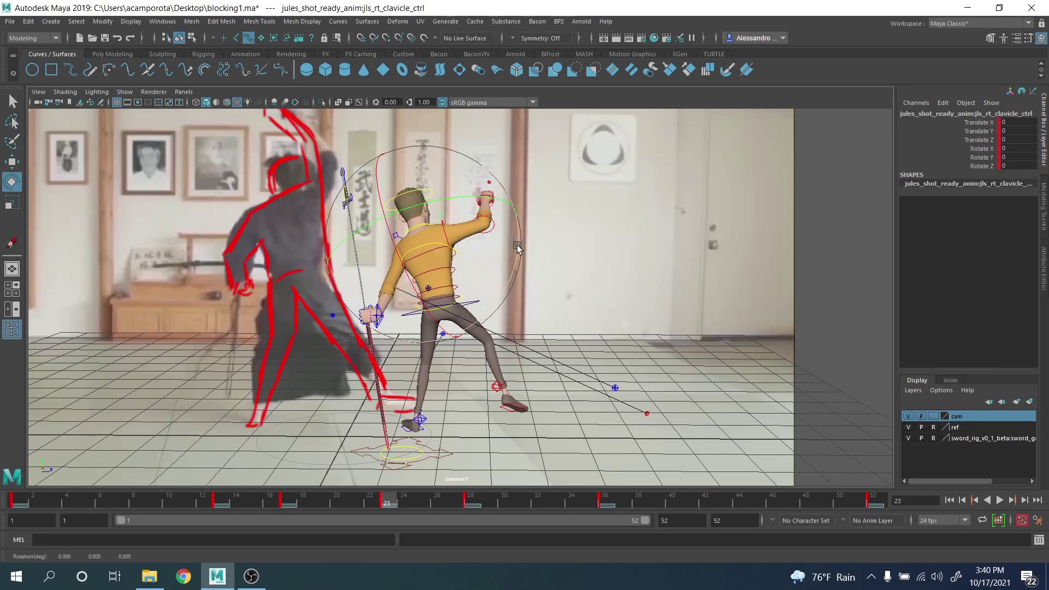
drag(514, 248, 492, 197)
key(q)
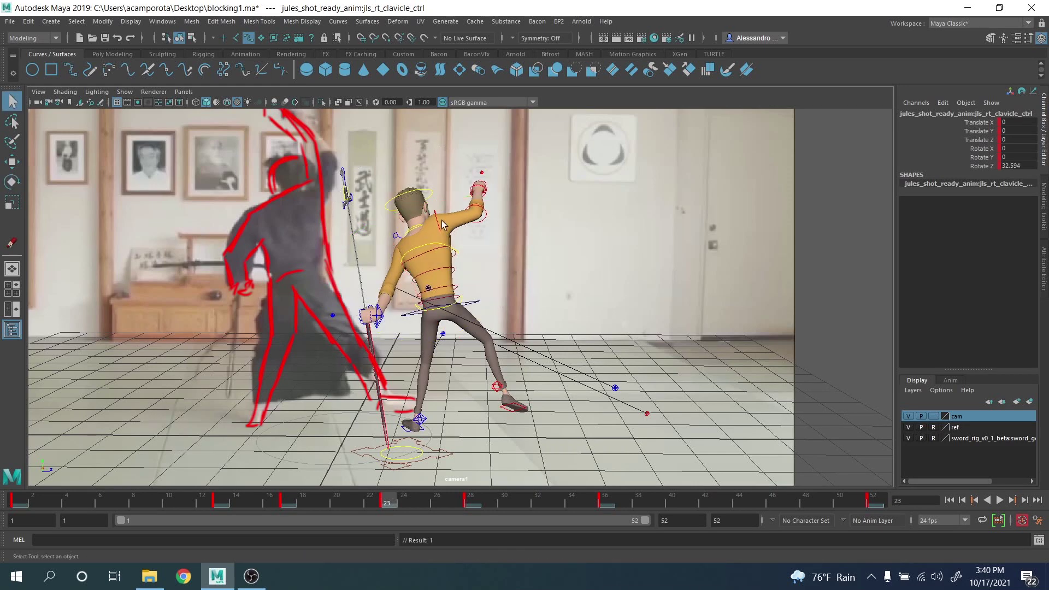
Step: Rotate the right upper arm FK control to about X -8.7, Y -157, Z -58.9, raising the arm over the head
click(435, 219)
key(e)
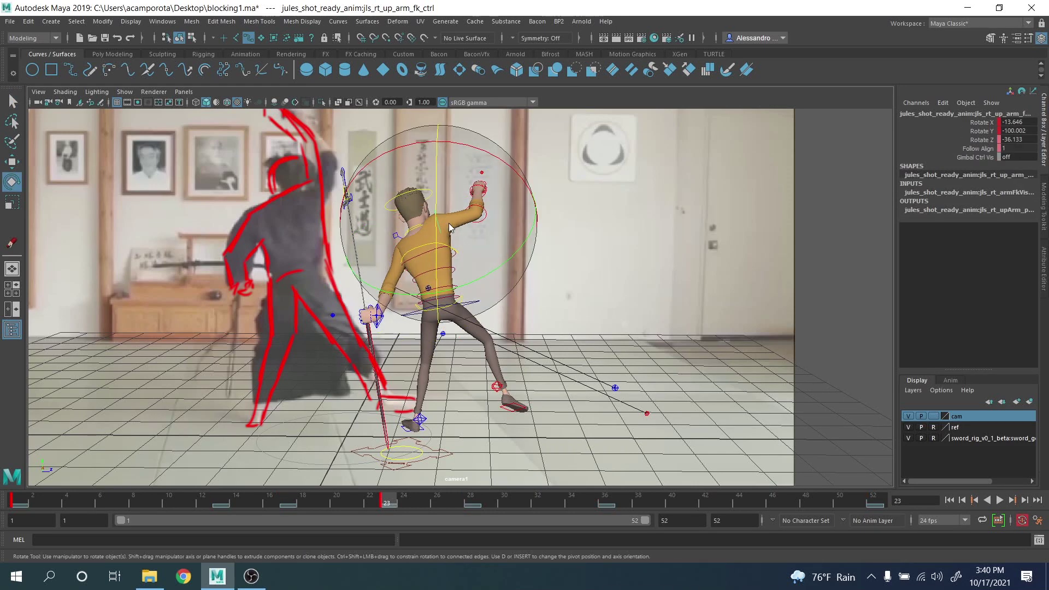
key(e)
drag(449, 223, 453, 261)
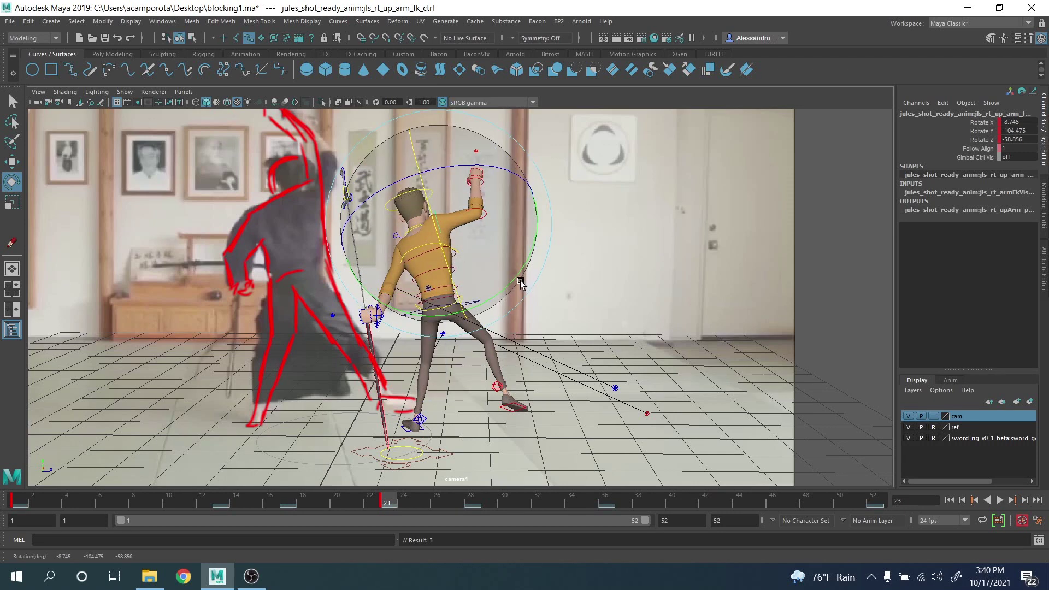
drag(520, 282, 545, 203)
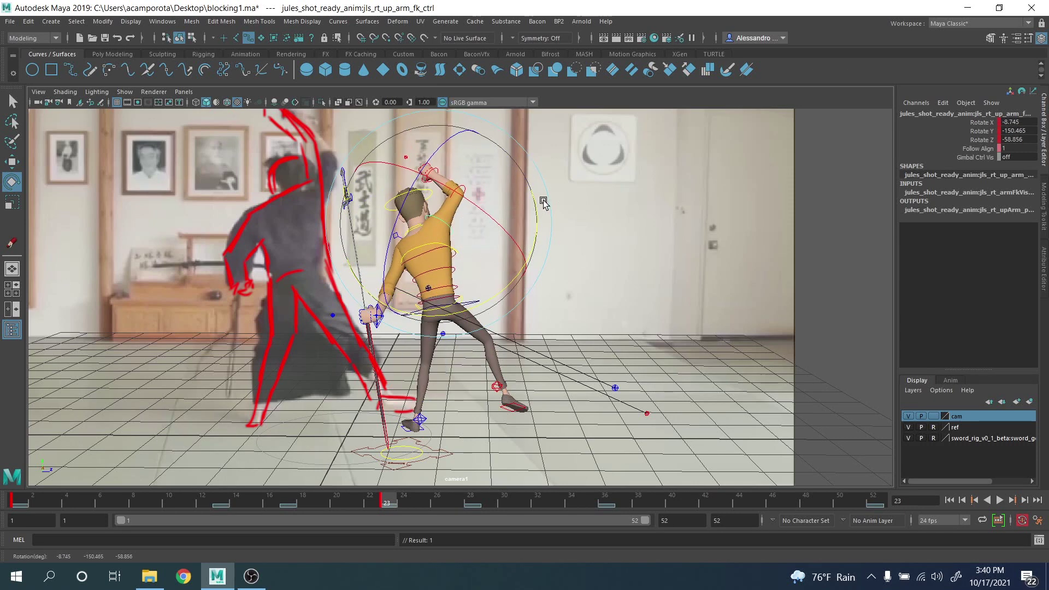
key(q)
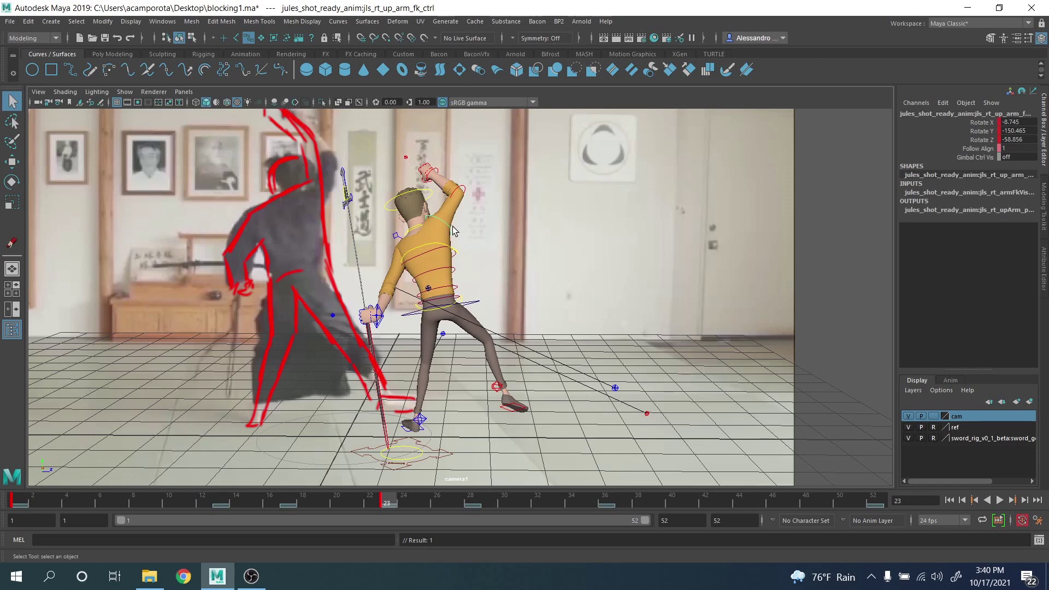
key(e)
drag(507, 297, 511, 274)
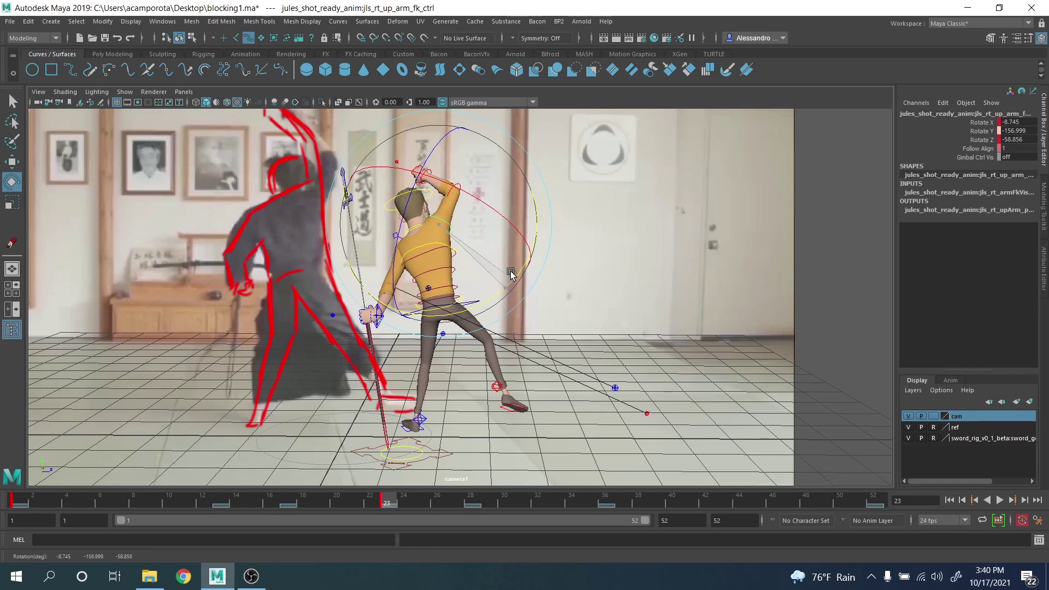
key(q)
Step: Rotate the right elbow FK control around Y to adjust the bend of the raised forearm
click(436, 175)
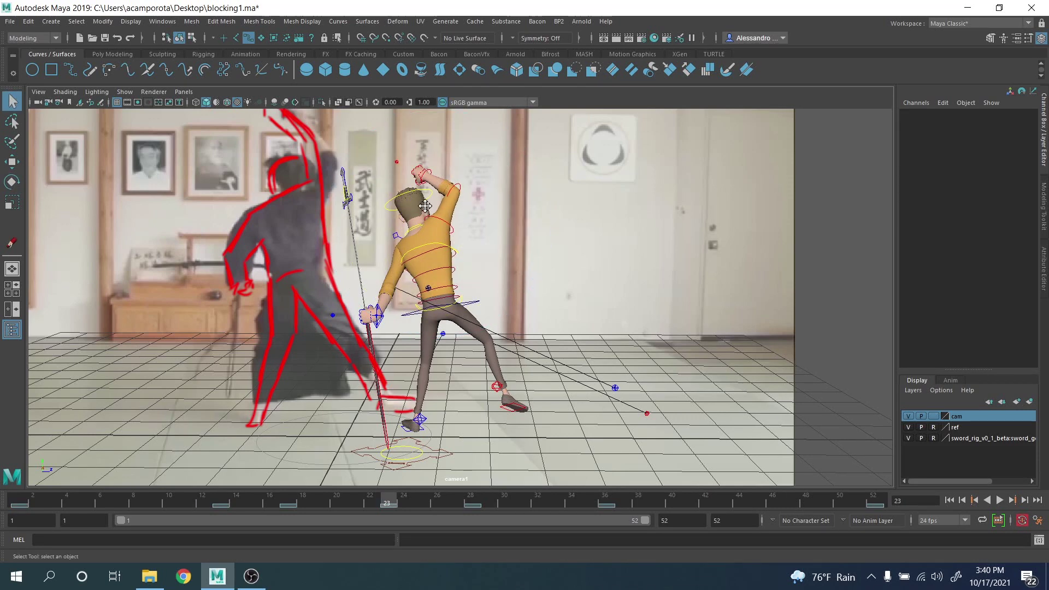
key(backslash)
right_drag(448, 246, 274, 171)
middle_drag(444, 172, 467, 244)
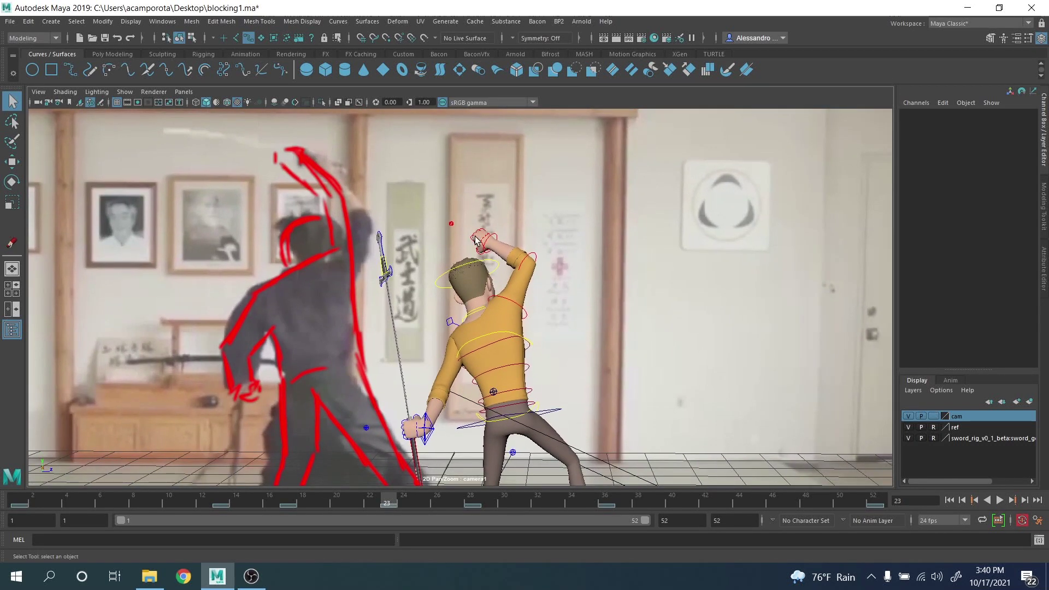
click(536, 255)
key(e)
drag(579, 328, 572, 333)
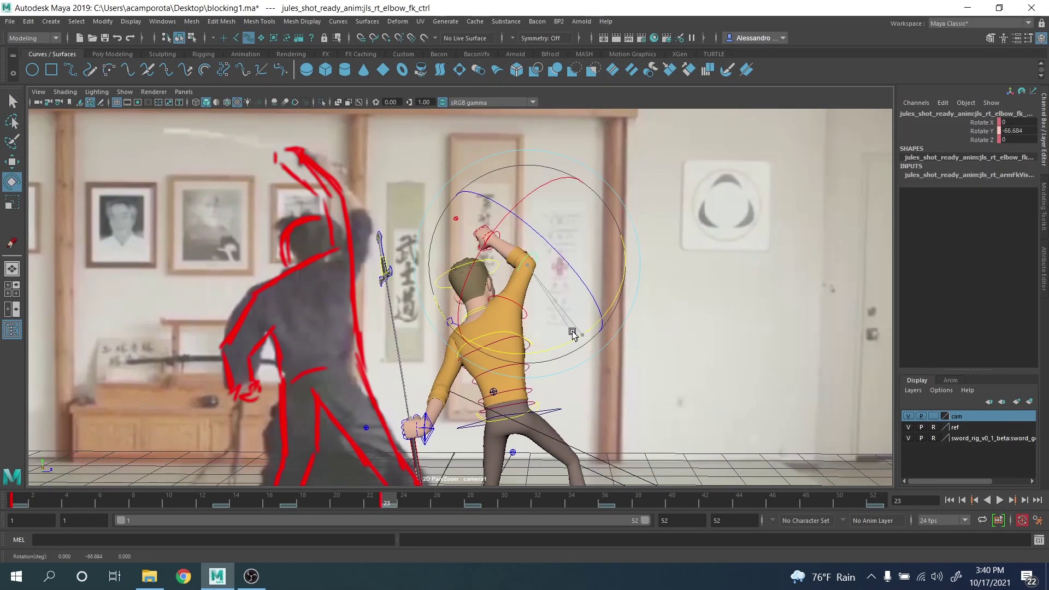
Step: Rotate the right wrist FK control to about X -19.5, Y 11.7, Z 0.2 and key it
click(497, 236)
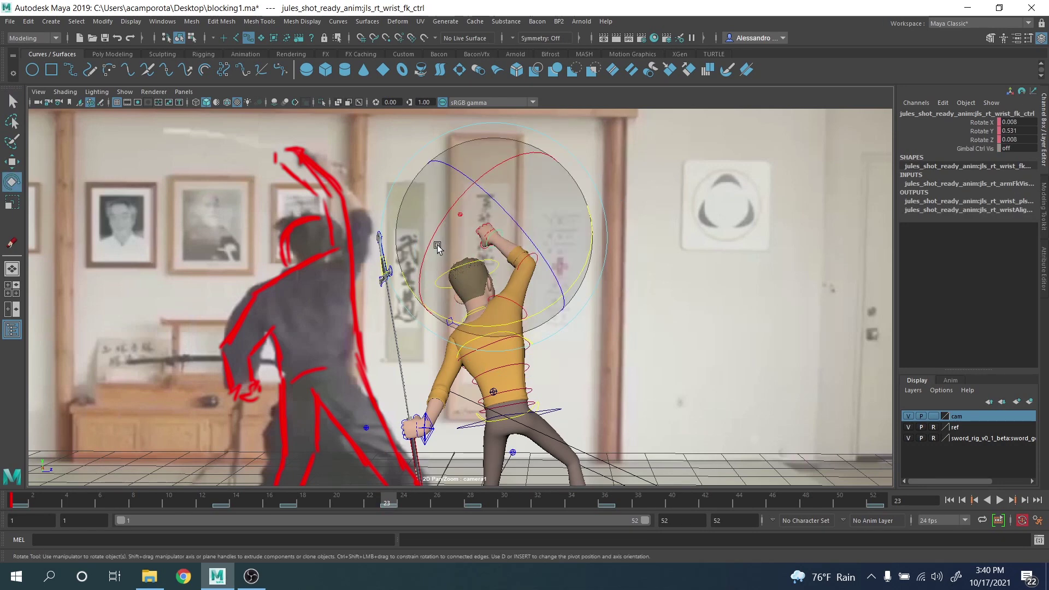
drag(438, 247, 460, 306)
key(s)
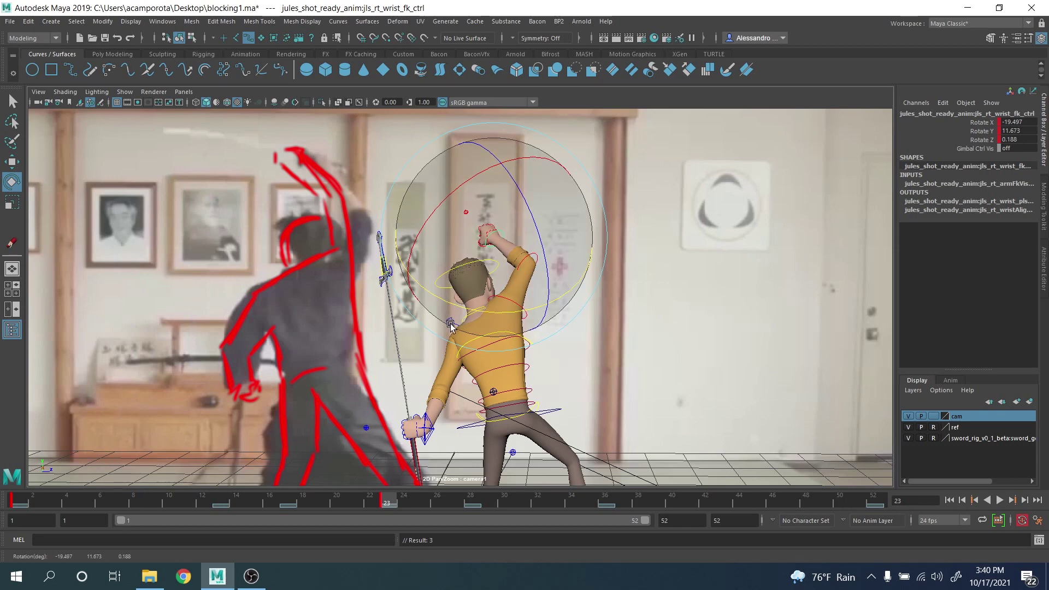
Step: Tilt the whole body by rotating the COG control to about 13.6 in X
middle_drag(491, 326, 494, 276)
click(552, 319)
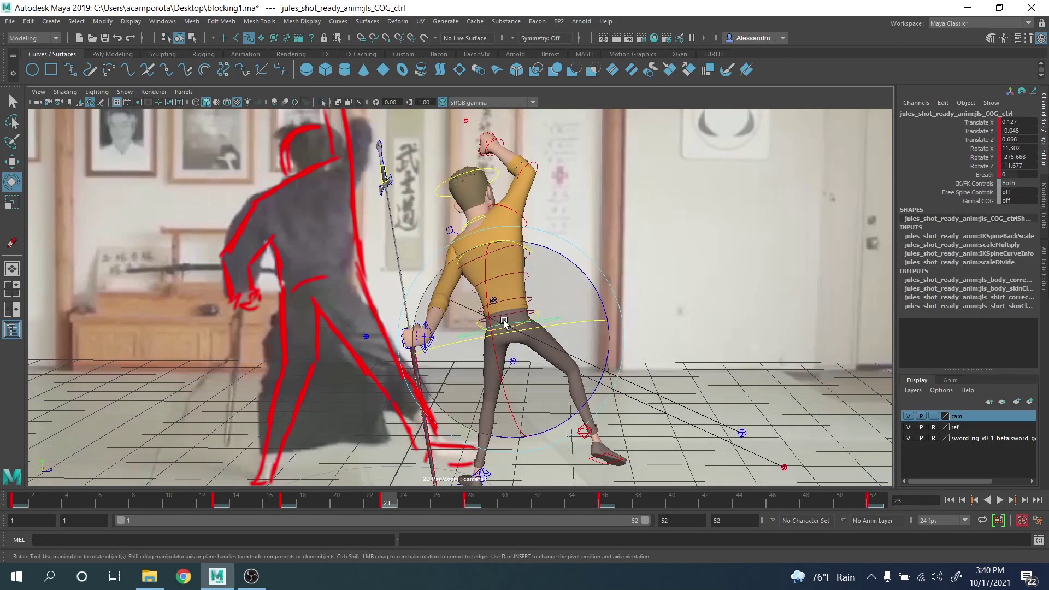
drag(490, 321, 488, 309)
key(q)
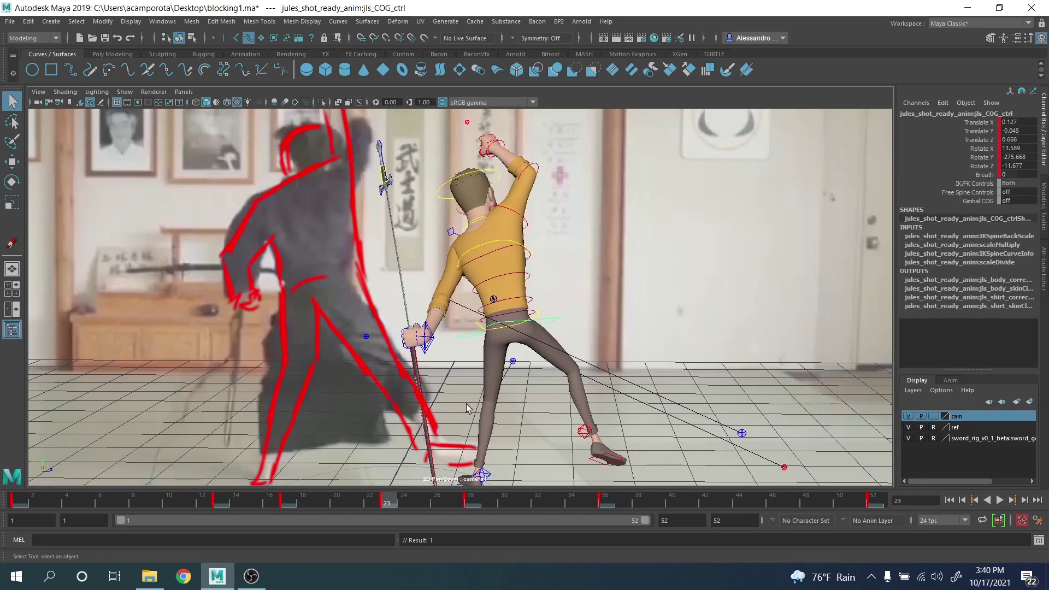
Step: Check the reference at frame 24, return to frame 23, and move the left arm IK control to about X -0.47, Y -0.51, Z 0.36
mouse_move(386, 500)
mouse_down()
mouse_move(303, 484)
mouse_move(401, 496)
mouse_up()
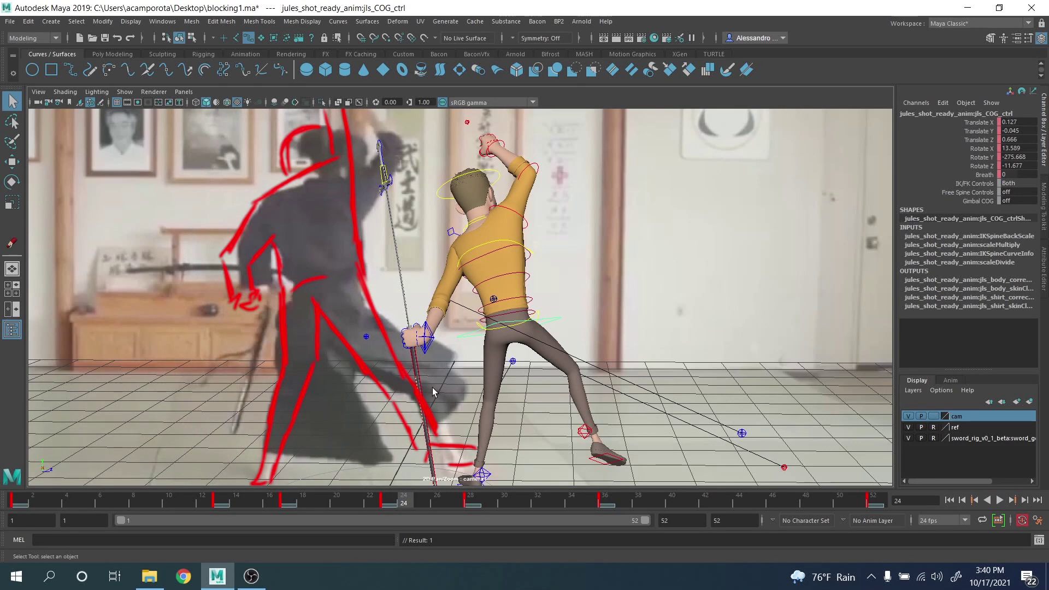
click(387, 505)
click(434, 336)
key(w)
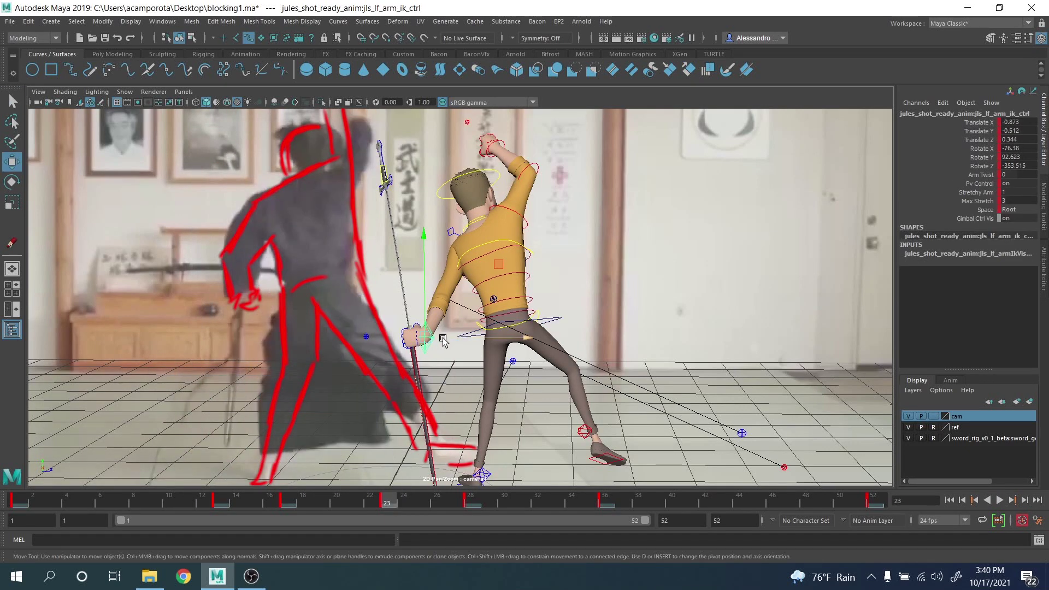
drag(450, 337, 473, 335)
key(space)
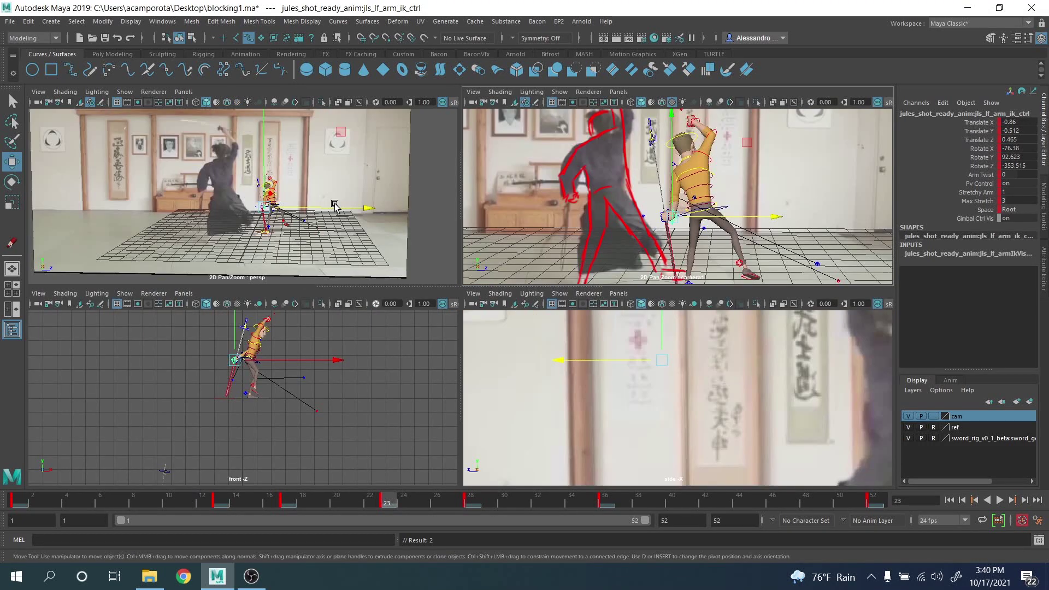
key(space)
alt+drag(402, 250, 494, 302)
scroll(499, 266, up, 3)
key(q)
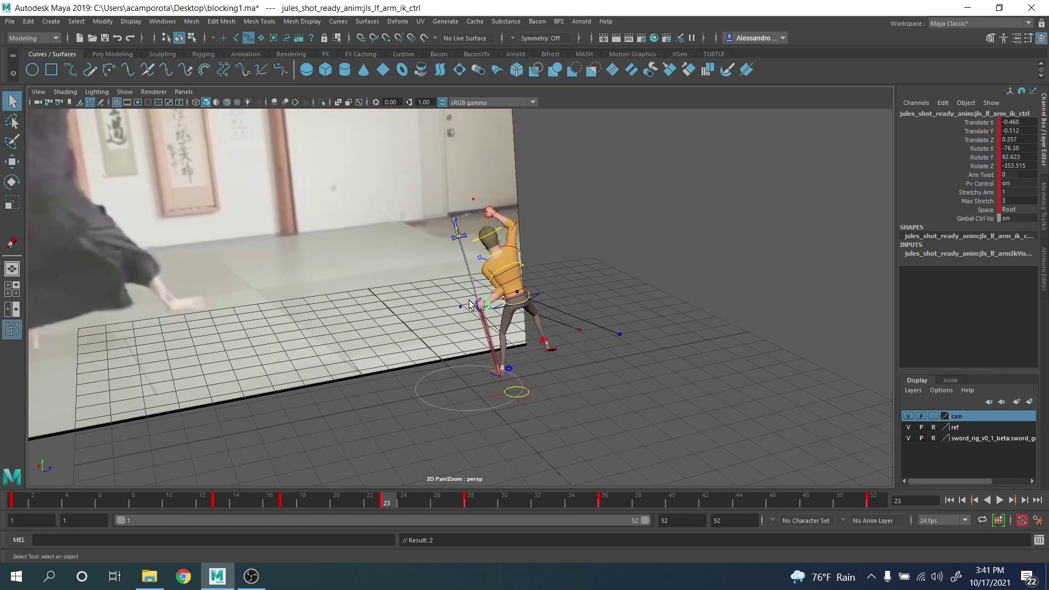
Step: Move the left elbow's pole vector control across to the character's left side
click(620, 334)
key(w)
drag(650, 322, 448, 333)
Step: Rotate the left arm IK control to about X -54.1, Y 66.6, Z -420 to reorient the hand holding the sword
alt+right_drag(448, 333, 527, 336)
scroll(526, 336, up, 3)
click(483, 303)
key(e)
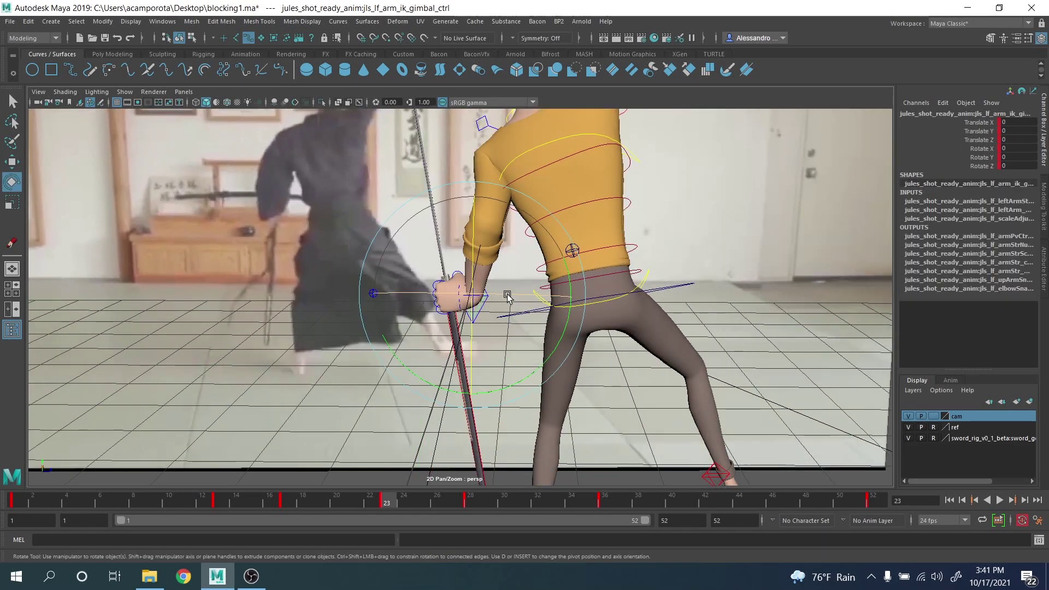
key(q)
click(486, 298)
key(e)
drag(481, 296, 601, 297)
Step: Reposition the left arm IK control at about X -0.385, Y -0.517, Z 0.348
key(w)
drag(404, 247, 400, 249)
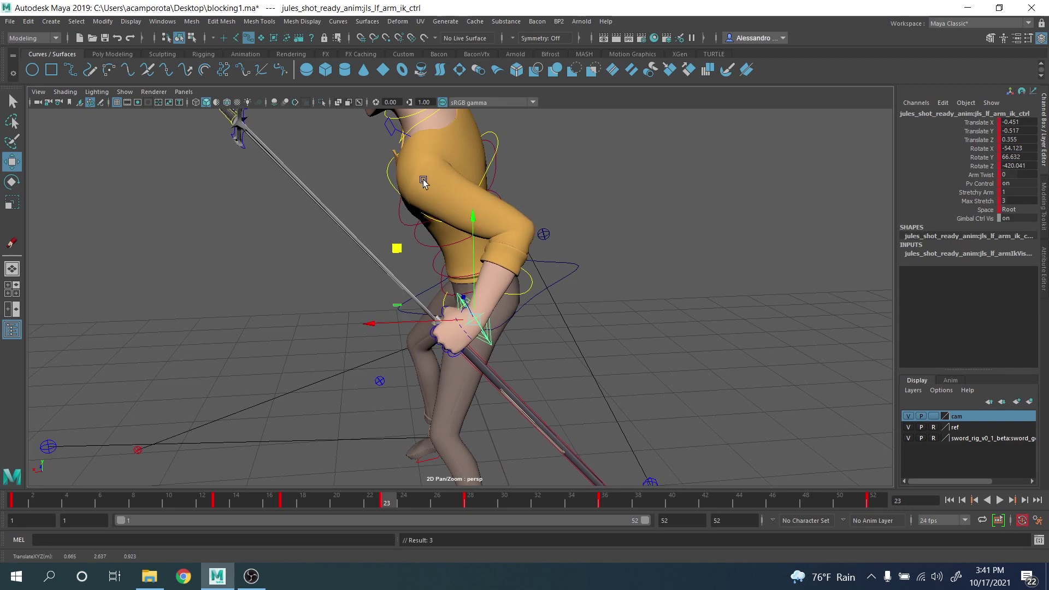
click(397, 132)
click(491, 338)
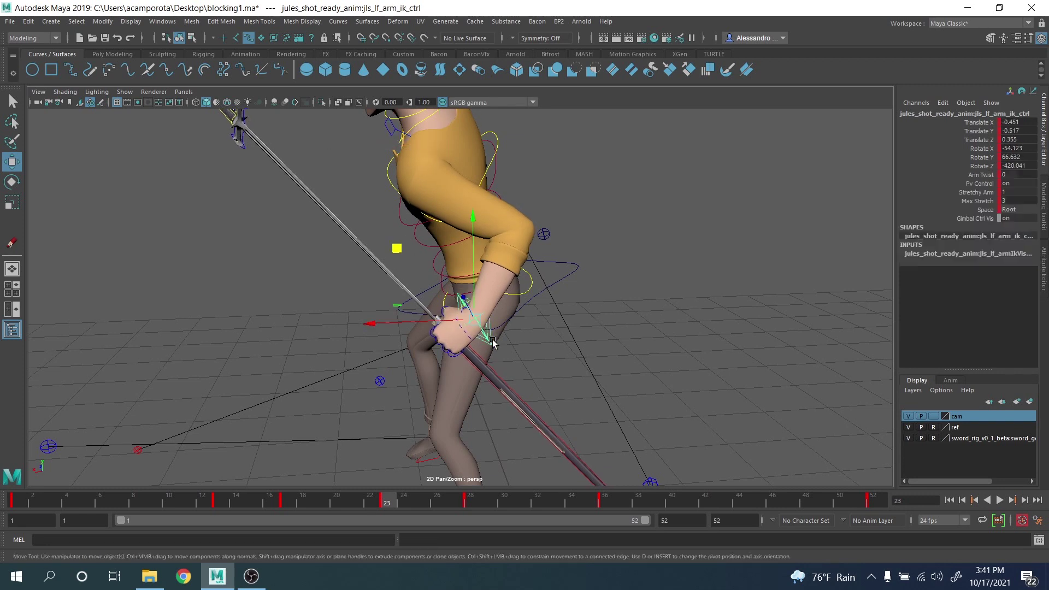
drag(428, 322, 405, 323)
Step: Reset the left clavicle control's translation and rotation to 0 and rotate it to about X -3.1, Y 4.2, Z 6.5
key(q)
click(388, 128)
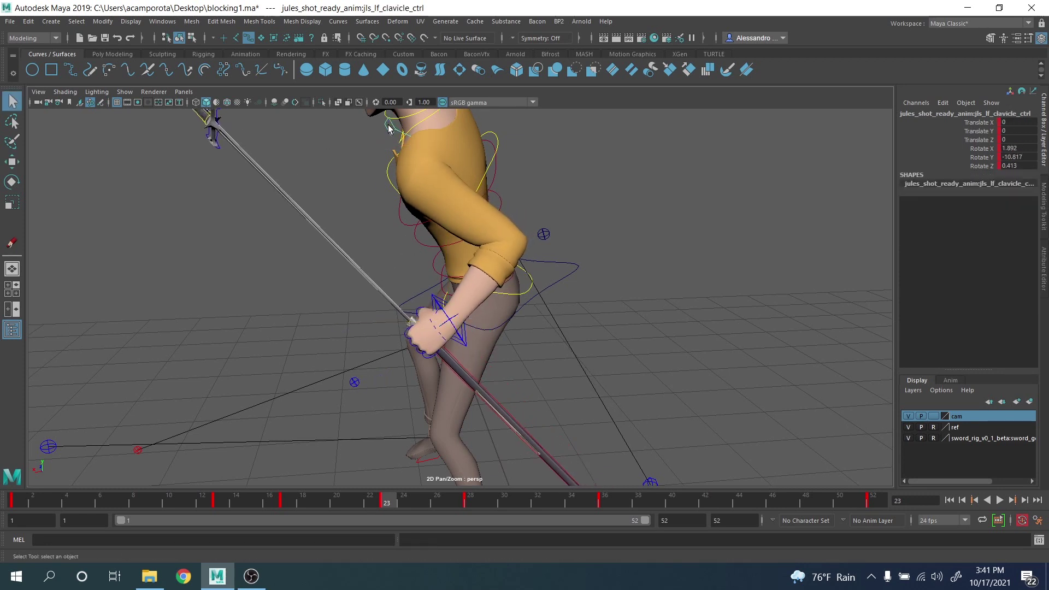
drag(1008, 122, 1012, 165)
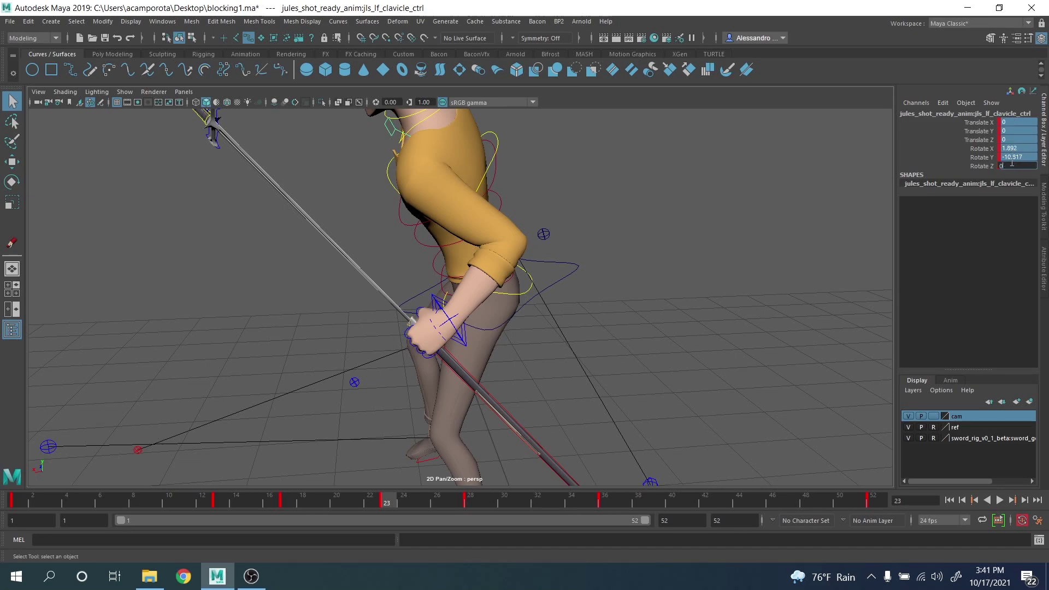
key(Return)
scroll(459, 176, down, 3)
alt+drag(458, 175, 379, 239)
key(e)
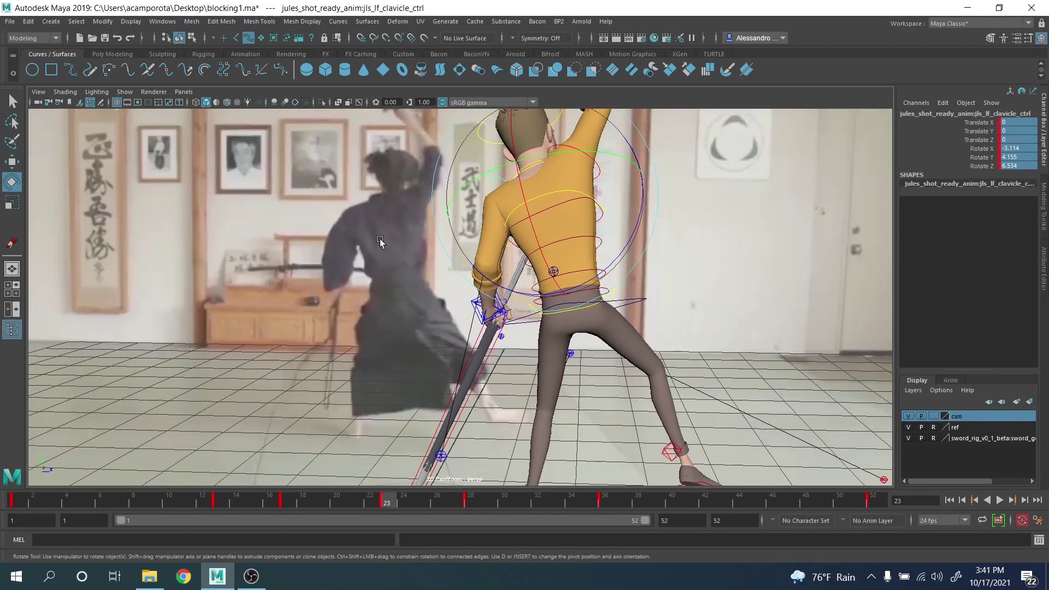
key(q)
Step: Adjust the left arm IK control in the shot camera view to about X -0.383, Y -0.517, Z 0.374
click(472, 303)
key(w)
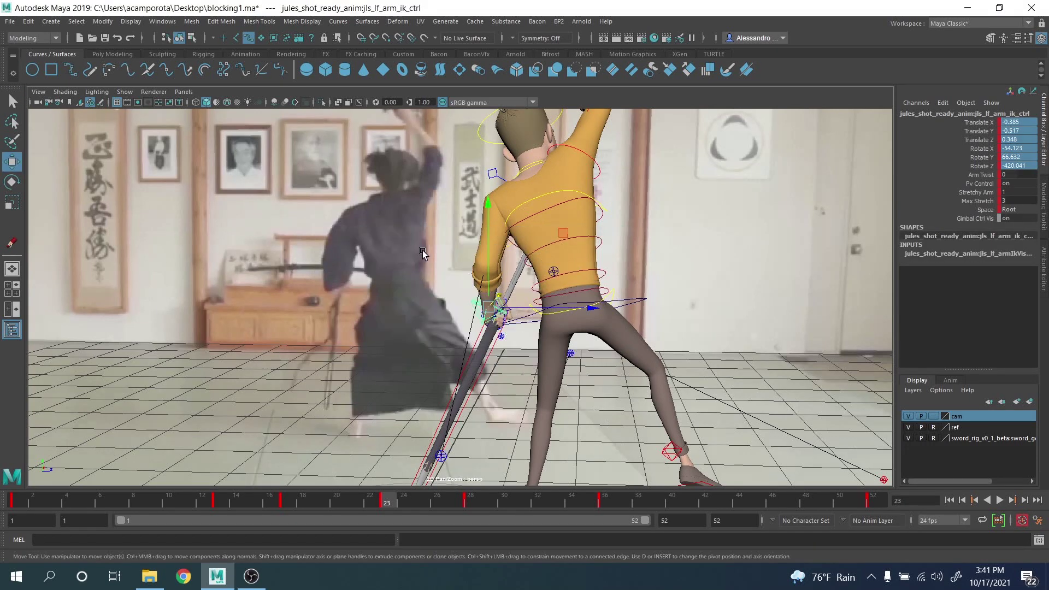
key(space)
key(space)
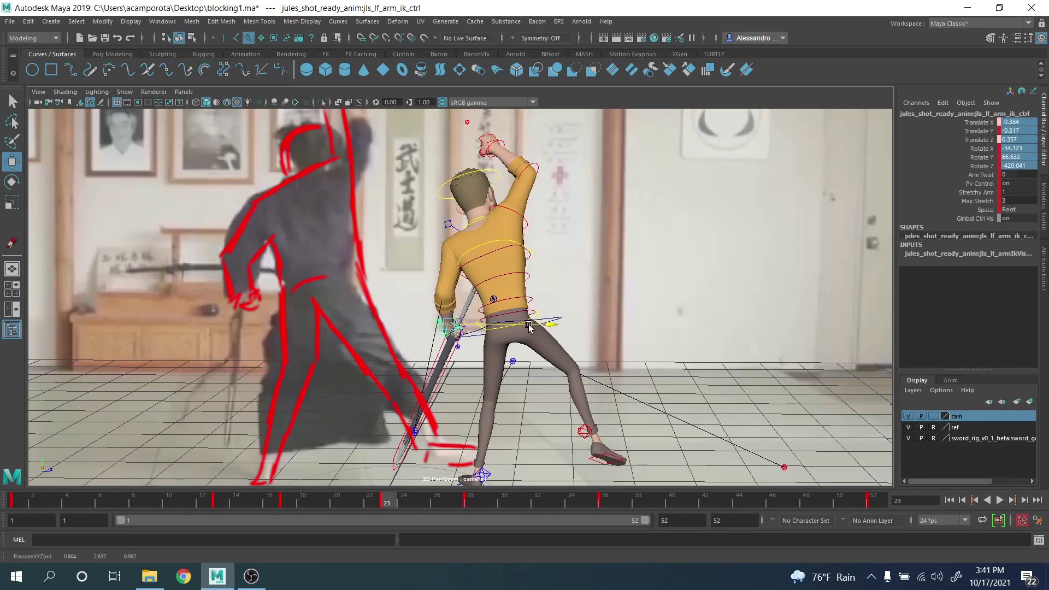
drag(527, 326, 525, 347)
key(q)
Step: Try rotating the COG control to about X 16.8, Y -278.5, Z -12.2 and keying it
click(558, 317)
key(e)
key(s)
key(q)
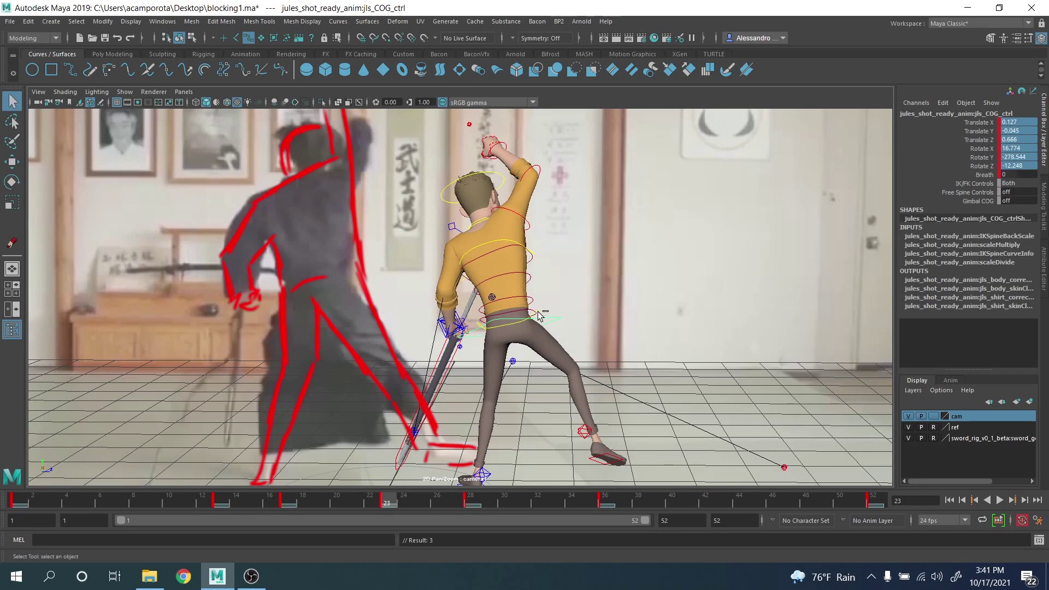
Step: Rotate the chest spine control to shift the shoulders and head slightly towards the raised arm, undoing the first attempt
click(524, 301)
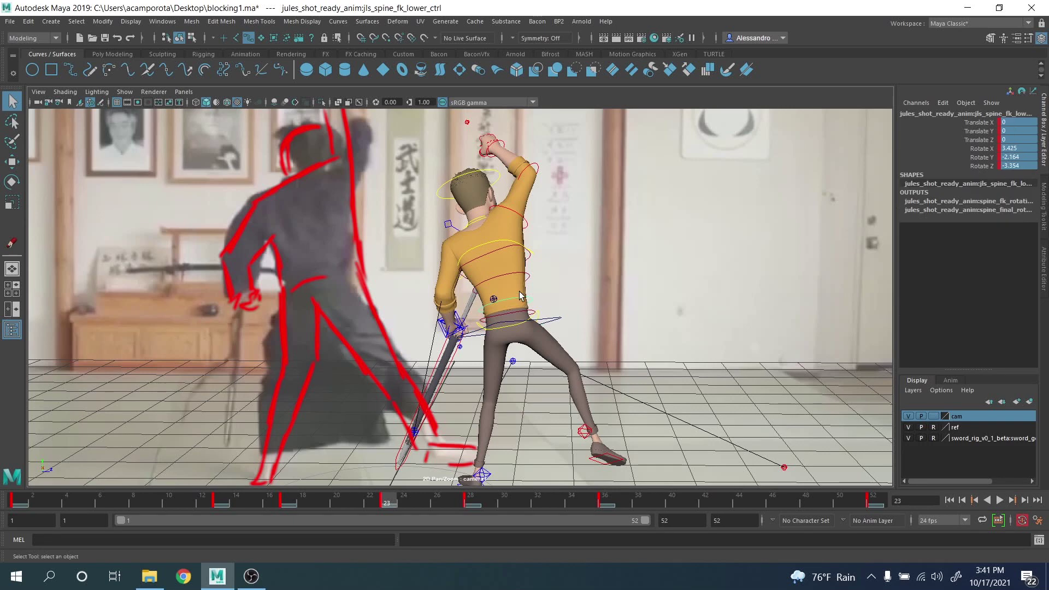
click(499, 250)
key(e)
drag(491, 308, 565, 322)
key(ctrl+z)
drag(522, 211, 526, 214)
key(q)
Step: Raise the left arm IK control slightly to a Translate Y of about -0.506
click(447, 328)
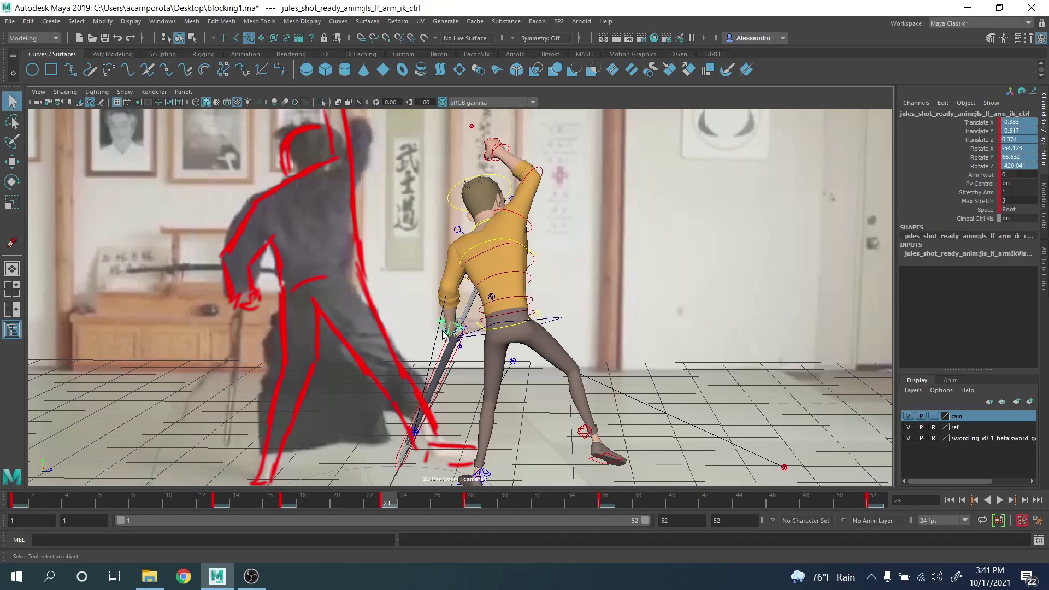
key(w)
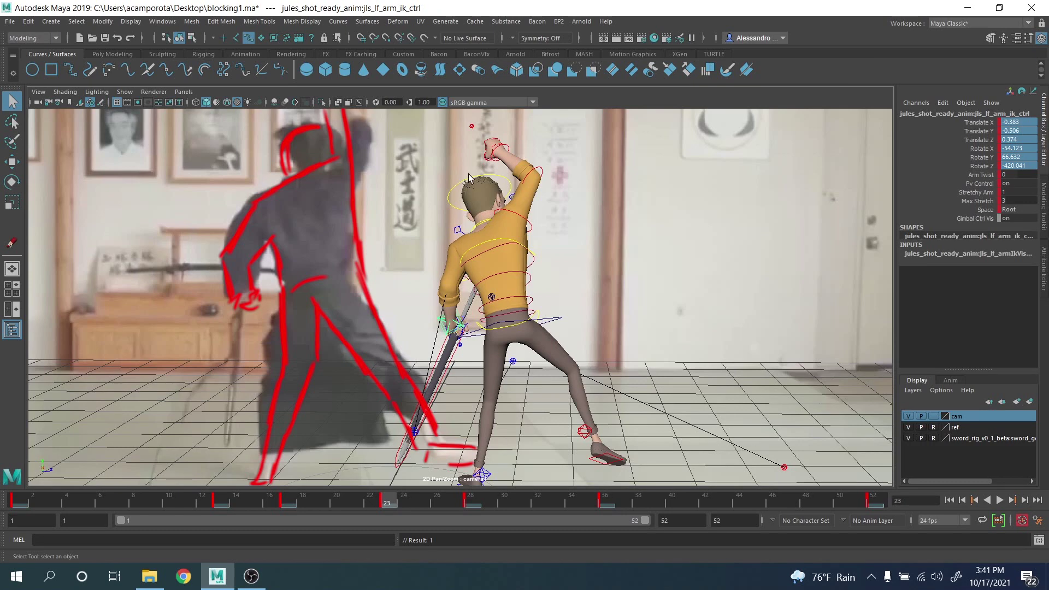
Step: Rotate the upper neck control to about X -4.8, Y -6.5, Z 4.8 to turn the head
key(e)
mouse_move(480, 229)
mouse_down()
mouse_move(459, 234)
mouse_move(488, 214)
mouse_move(562, 229)
mouse_up()
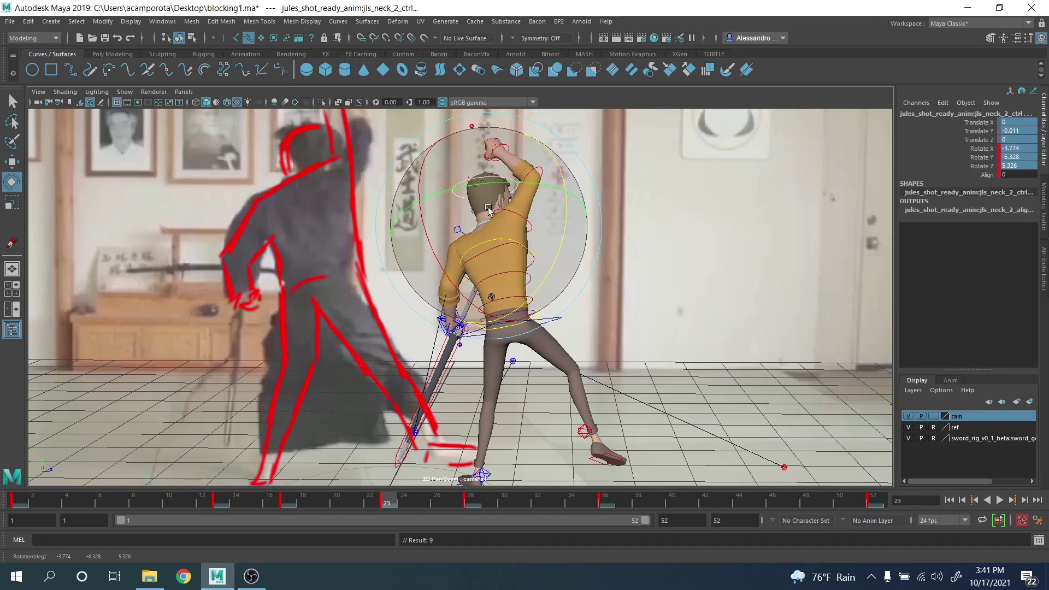
drag(422, 213, 423, 219)
drag(529, 225, 604, 293)
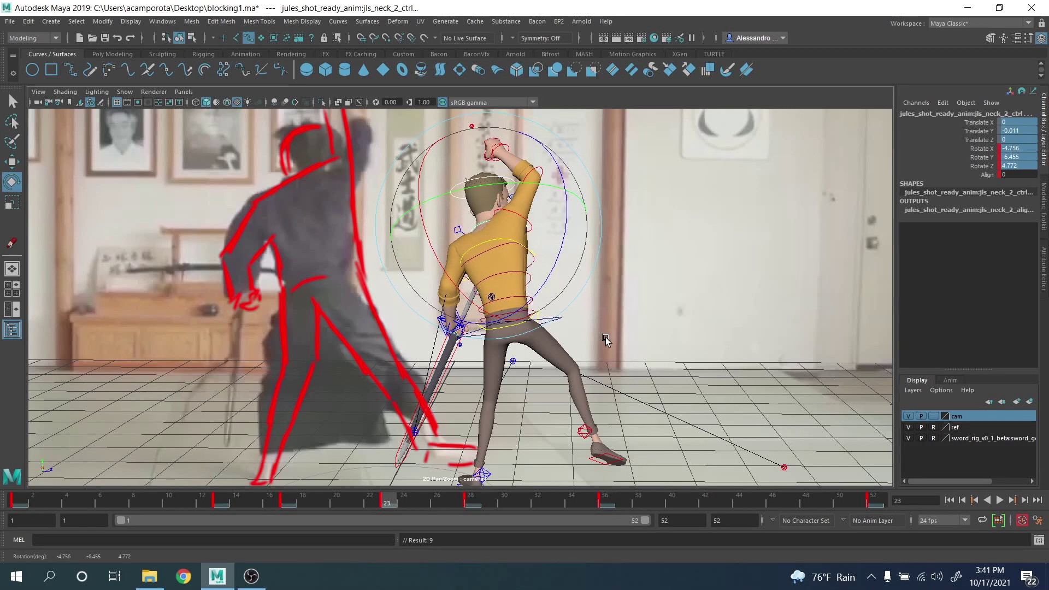
Step: Compare with the neighbouring key pose and rotate the right foot IK control to about X 30, Y -299.6, Z -17.8
key(comma)
key(period)
click(588, 431)
drag(631, 409, 587, 407)
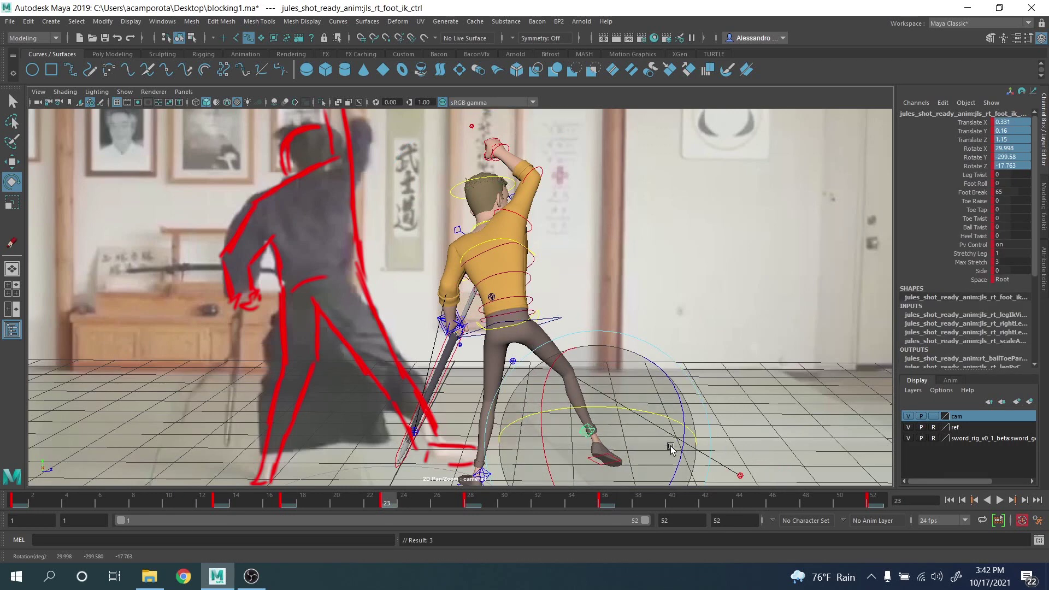
Step: Adjust the right foot IK control to about Translate Y 0.142, Z 1.179 and Rotate X 33.9, Y -291, Z -34.5, then key its rotation
drag(681, 446, 676, 441)
middle_drag(623, 419, 615, 391)
right_drag(612, 389, 536, 346)
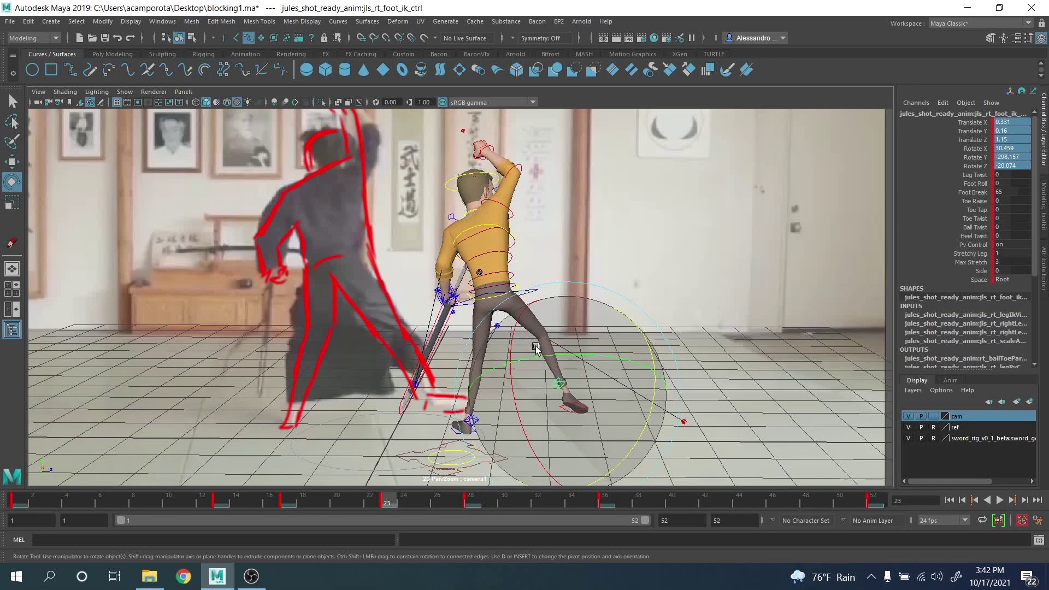
key(w)
drag(639, 323, 644, 329)
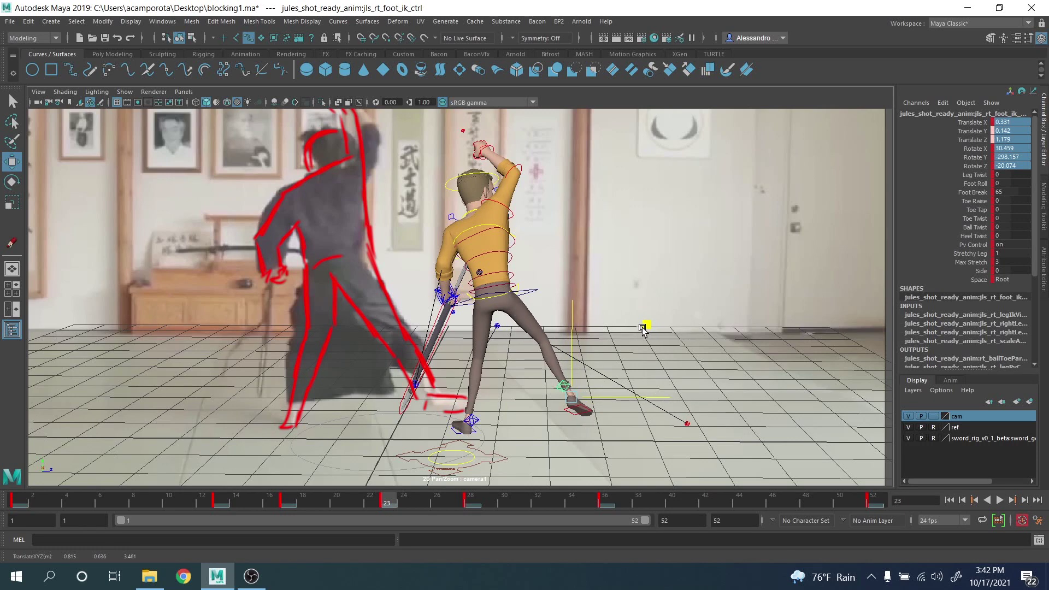
key(e)
drag(672, 411, 644, 384)
drag(569, 372, 565, 375)
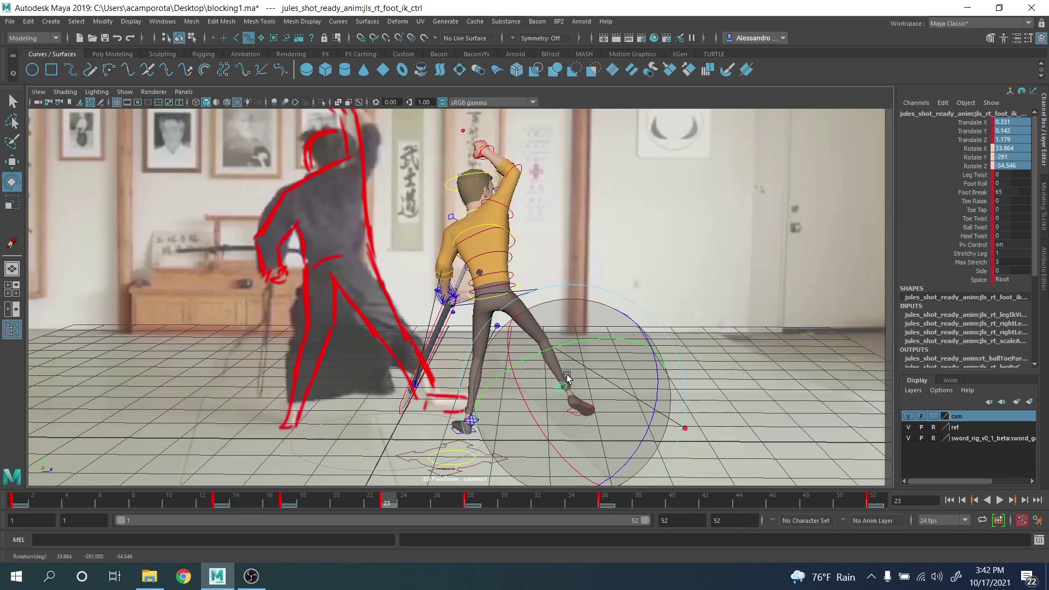
key(shift+e)
Step: Move the left knee pole vector control to about X -0.752, Y -0.163, Z 0.579
key(q)
key(w)
drag(506, 330, 527, 340)
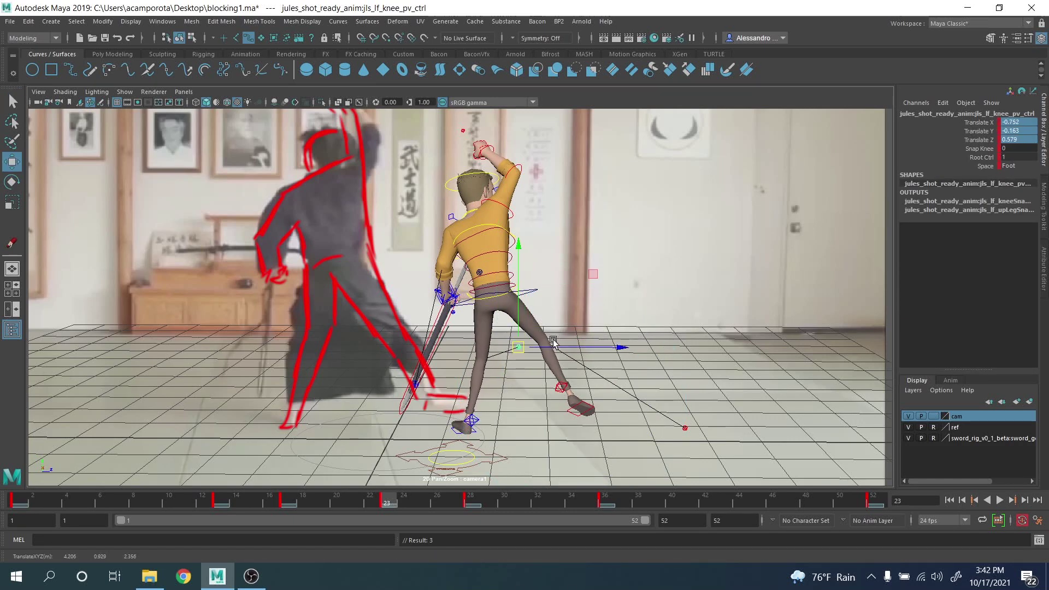
Step: Rotate the COG control to about X 14.1, Y -274.5, Z -12.3, undoing the excess last rotation
click(533, 292)
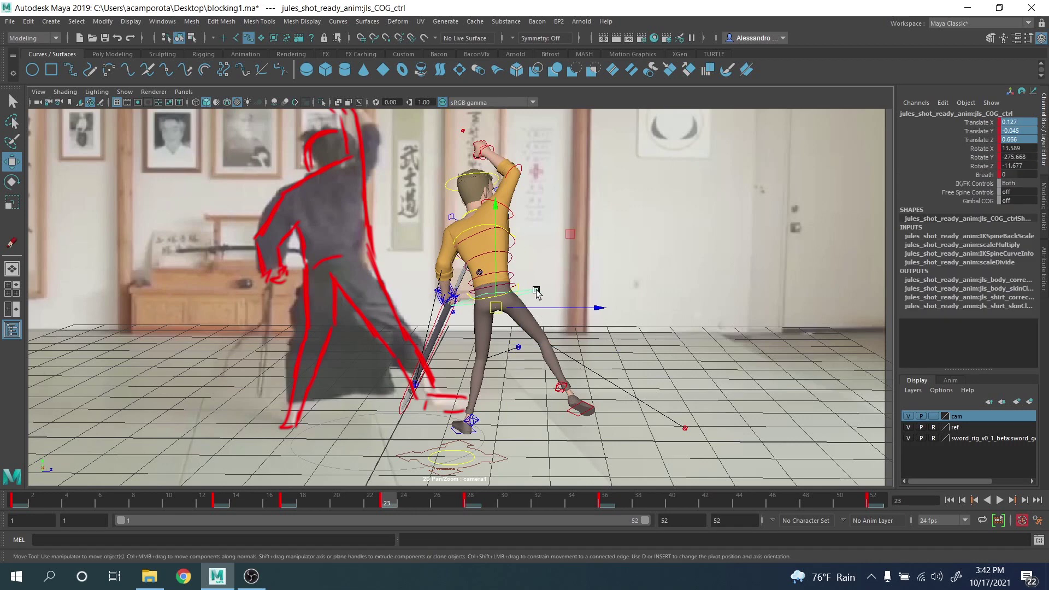
key(e)
drag(555, 326, 588, 307)
key(ctrl+z)
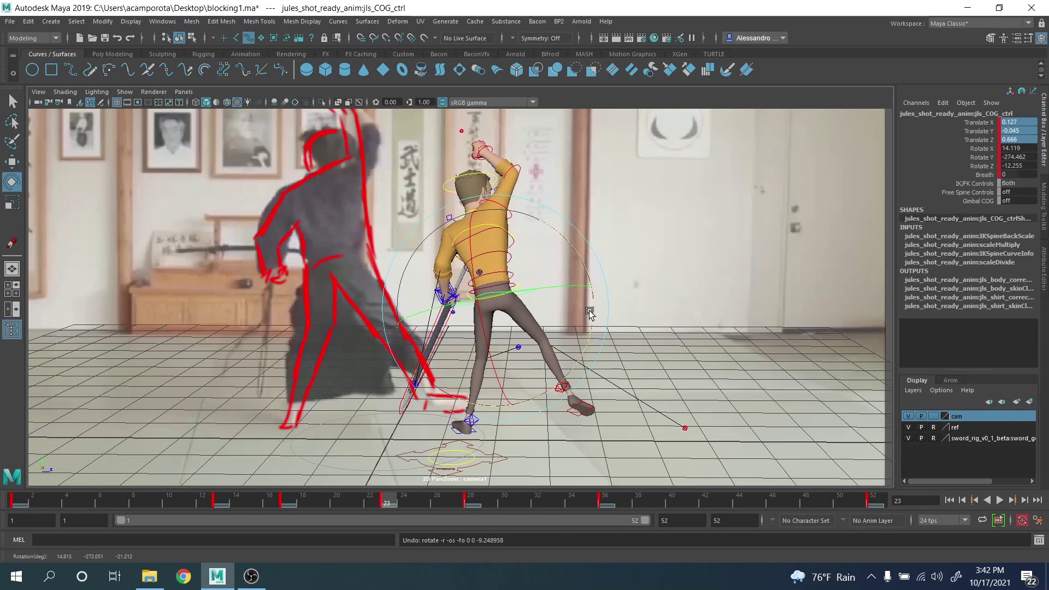
Step: Raise the left arm IK control to about Translate Y -0.484 and rotate the left clavicle control to about X -3.75, Y 9.86, Z 1.93
click(453, 294)
key(w)
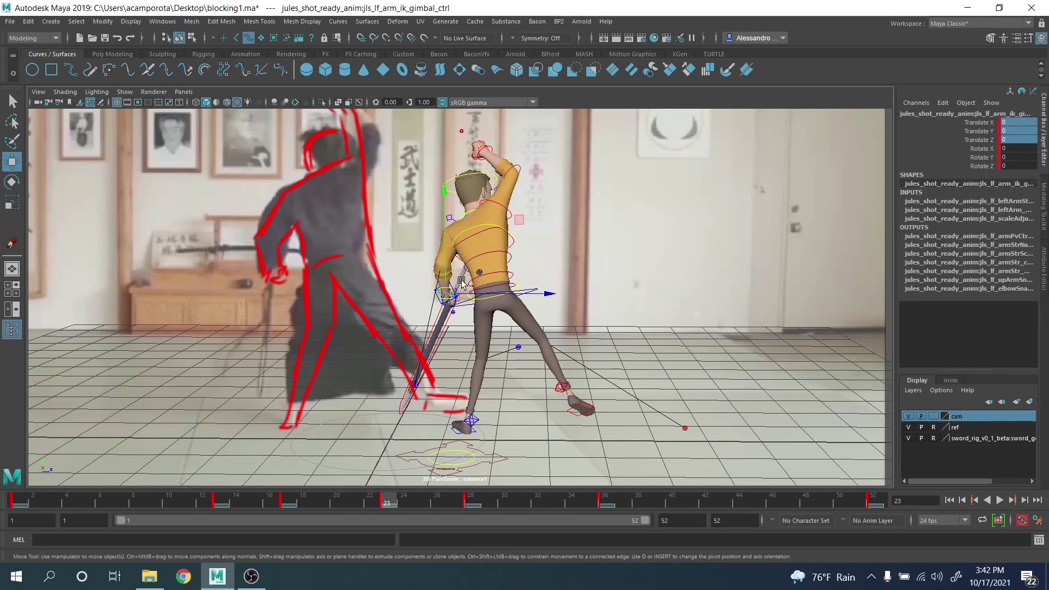
click(454, 284)
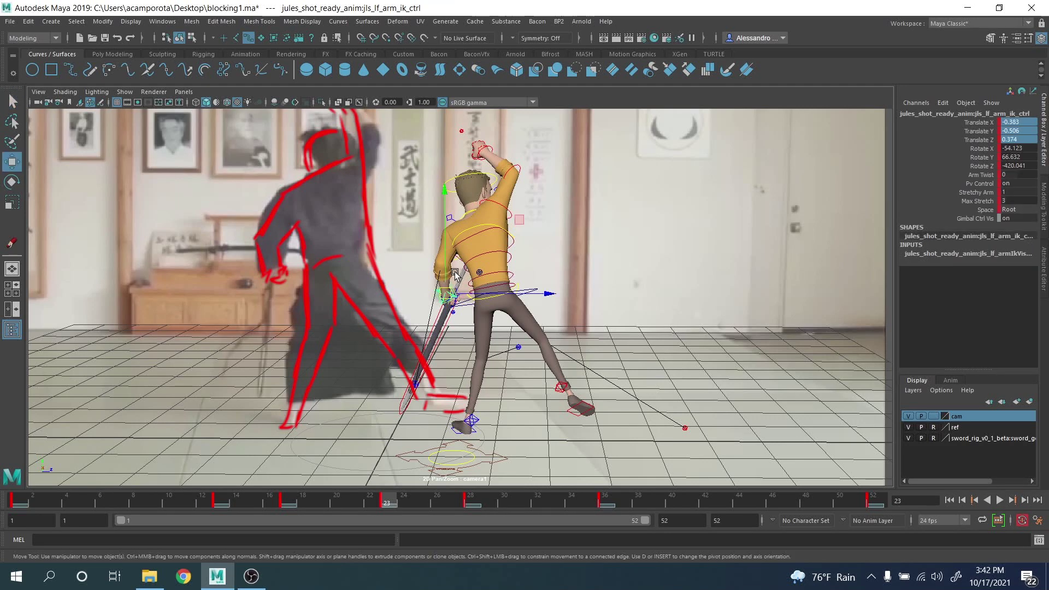
click(449, 218)
key(e)
drag(478, 174, 478, 174)
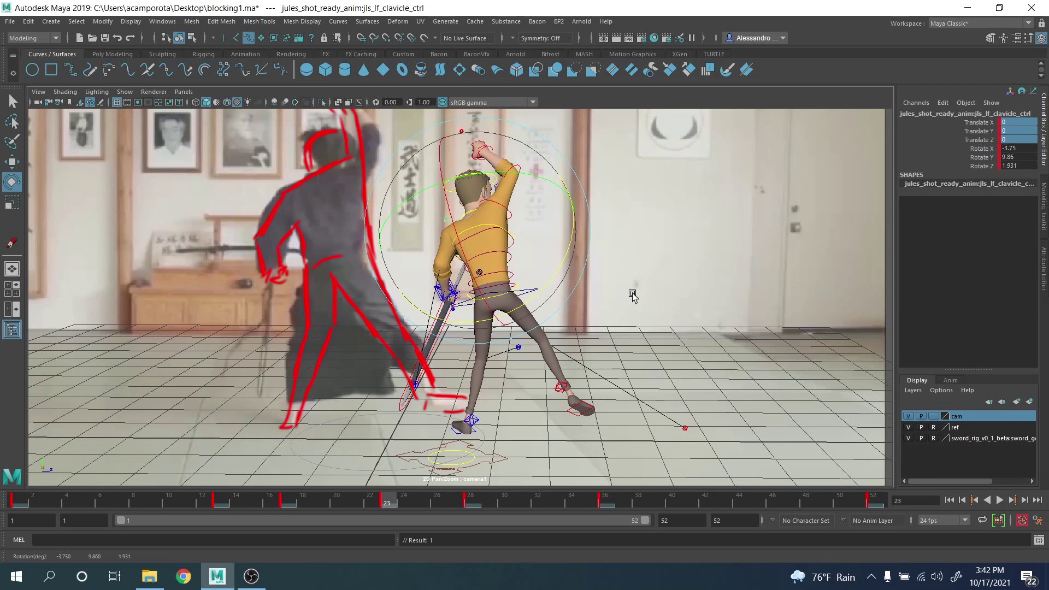
key(q)
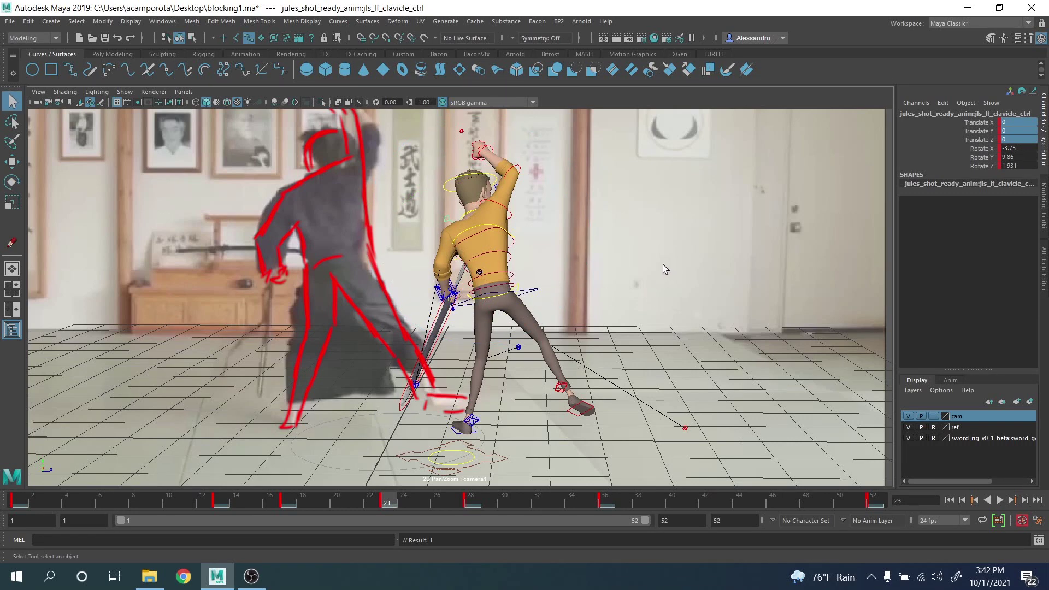
Step: Examine the frame 23 pose from the side in the perspective view and compare it with the preceding key poses
key(space)
key(space)
alt+drag(475, 252, 602, 261)
key(comma)
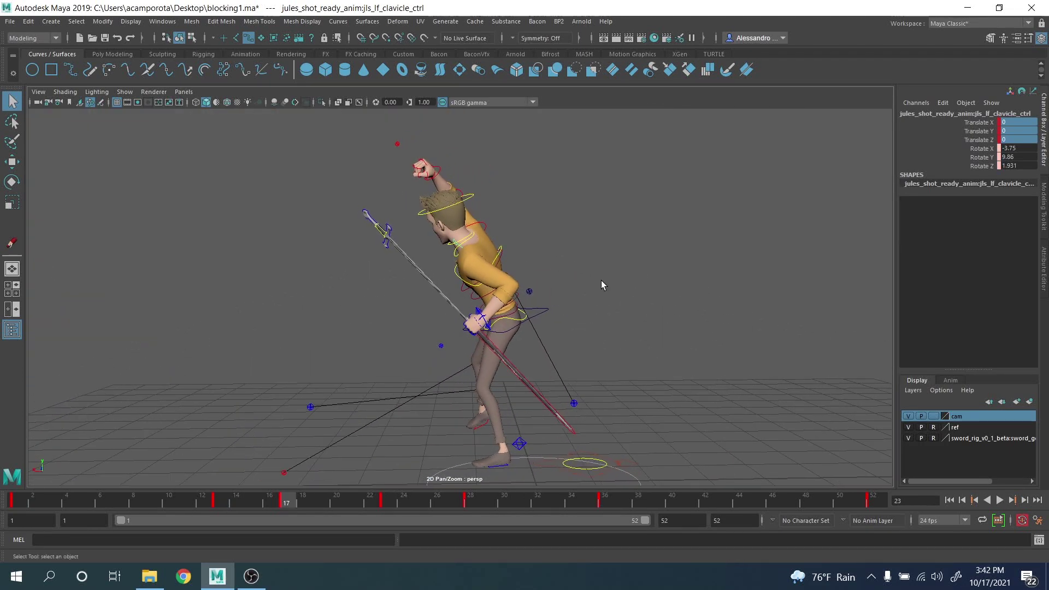
key(comma)
key(period)
key(period)
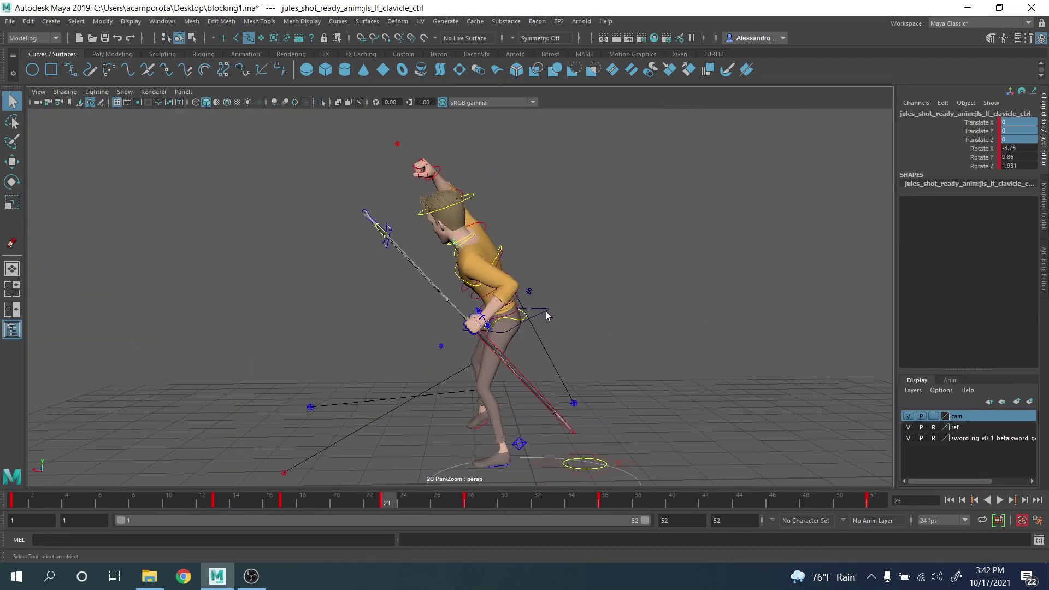
Step: Try to shift the COG control forward to about Translate X 0.148
click(547, 315)
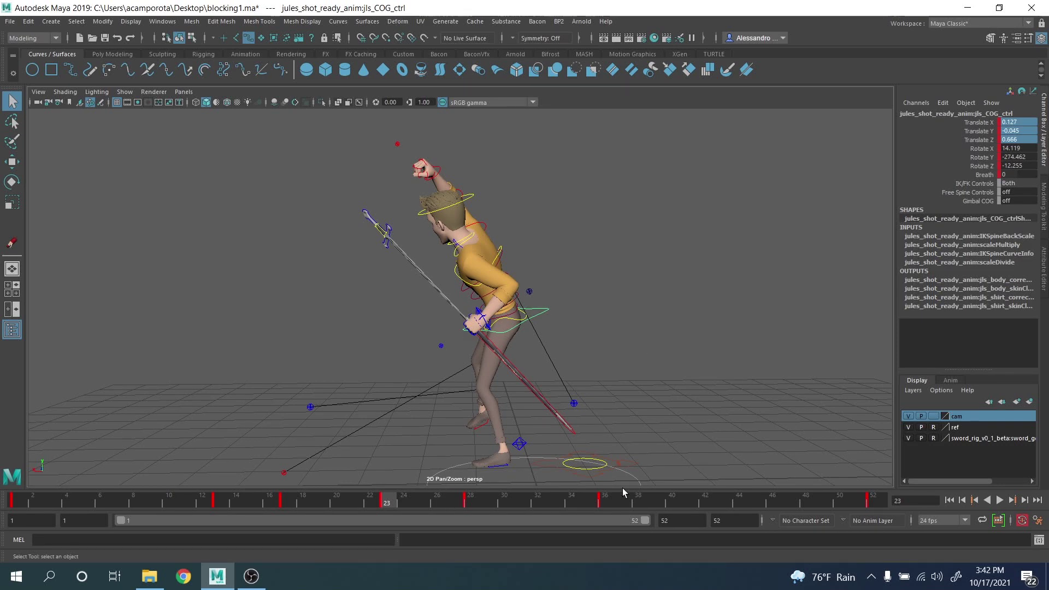
key(w)
drag(470, 329, 466, 330)
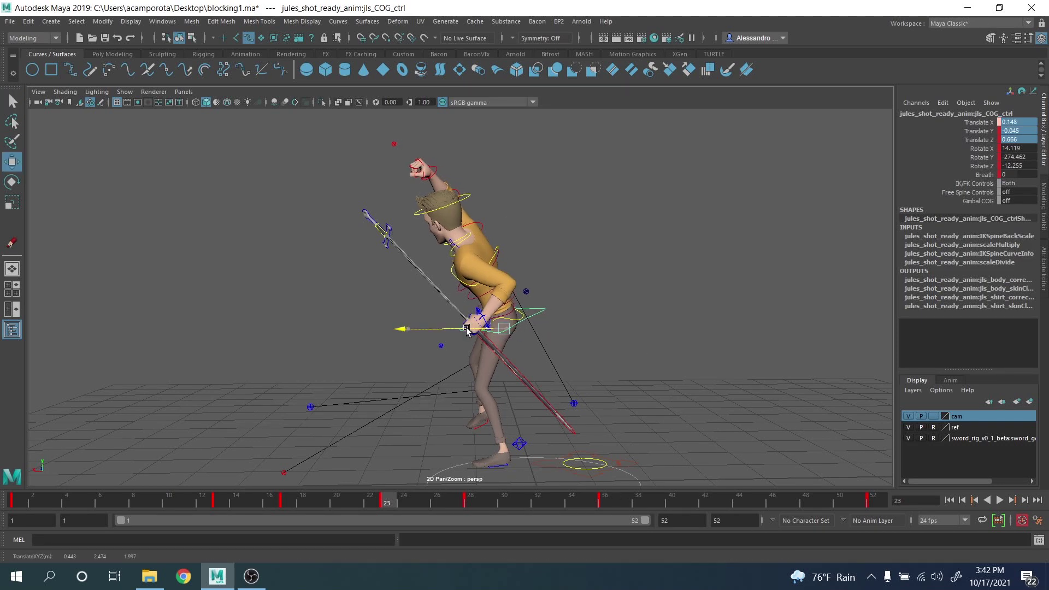
key(ctrl+z)
Step: Move the left arm IK control forward to about Translate X -0.356, Z 0.372
scroll(463, 300, up, 2)
key(q)
scroll(459, 297, up, 2)
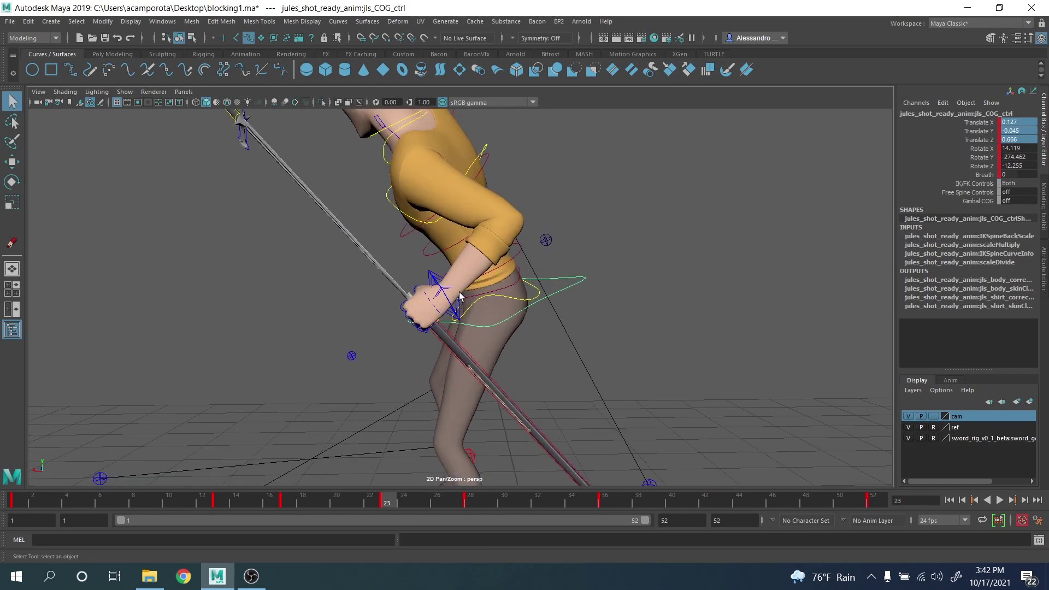
click(429, 276)
scroll(432, 278, down, 4)
key(w)
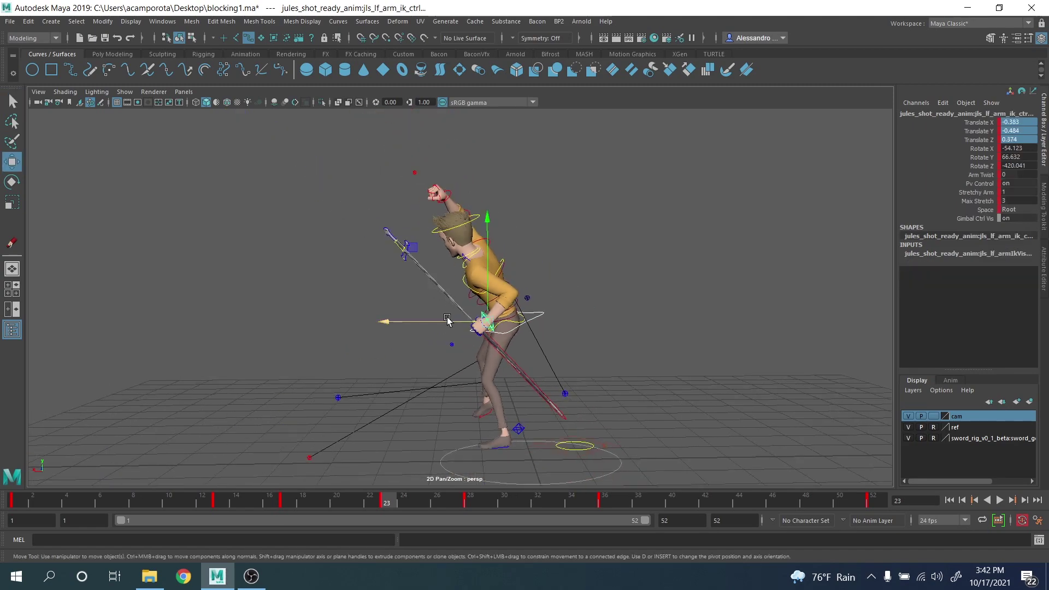
drag(447, 321, 444, 320)
Step: Move the sheathed sword's handle base control away from the character to about Translate X -0.668, Y -0.056, Z -0.037
alt+drag(531, 345, 509, 397)
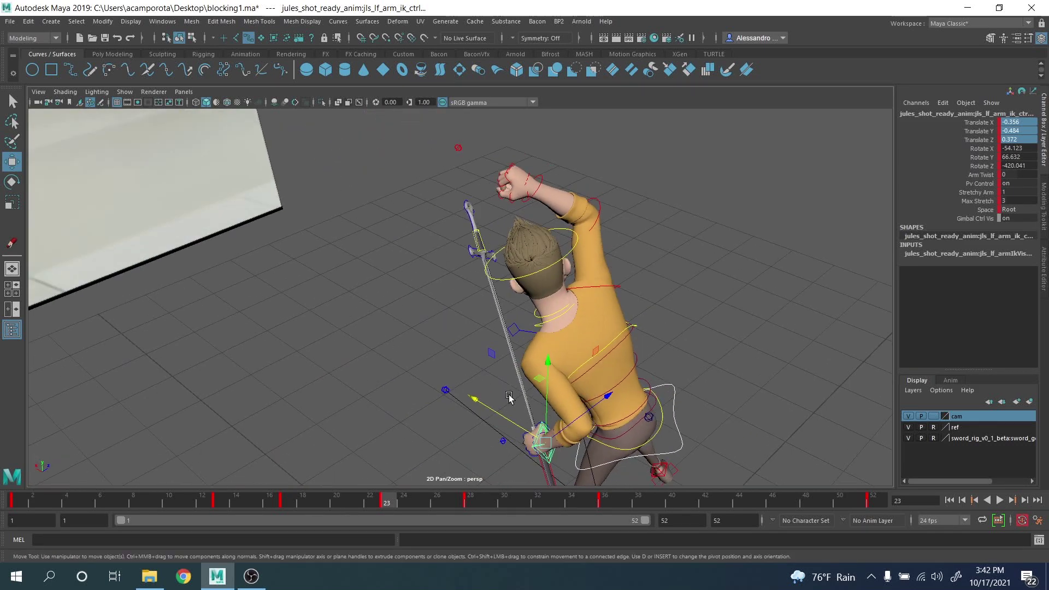
click(471, 232)
scroll(527, 292, down, 6)
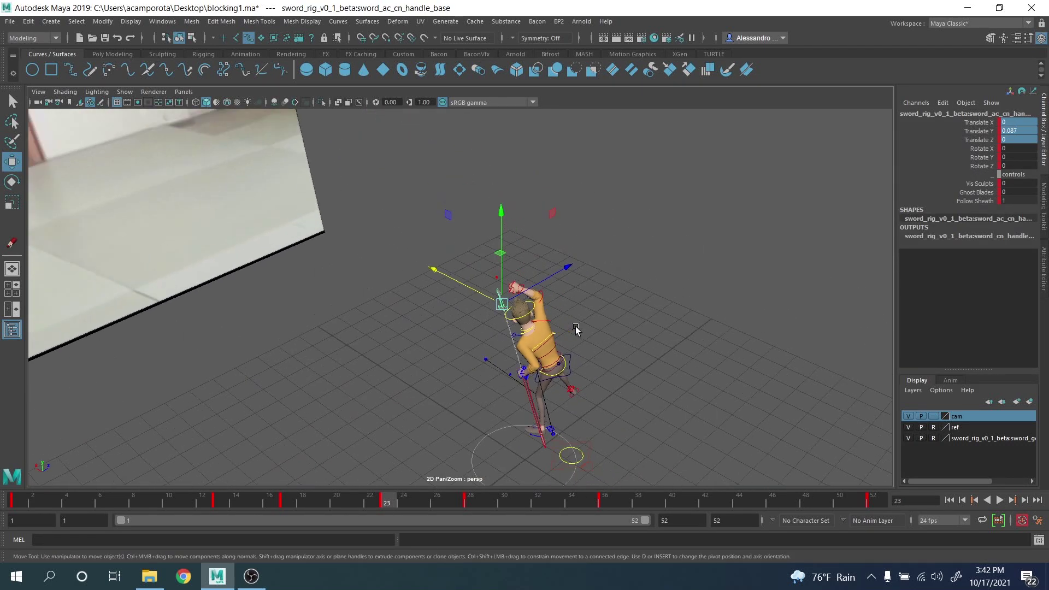
alt+drag(612, 350, 581, 297)
alt+middle_drag(581, 298, 516, 205)
alt+middle_drag(534, 159, 774, 419)
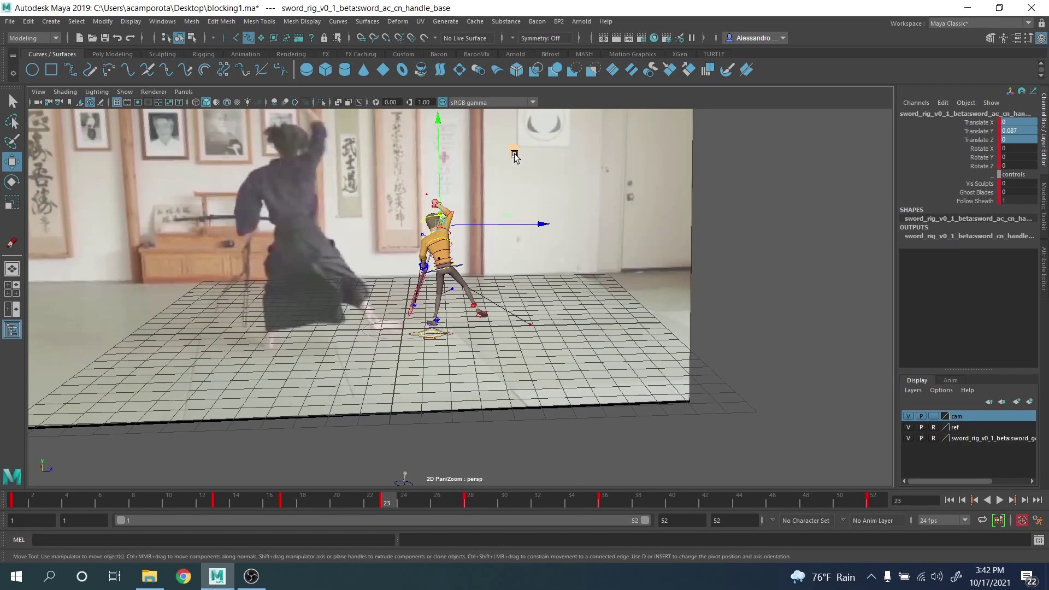
alt+drag(737, 353, 727, 262)
scroll(583, 317, up, 2)
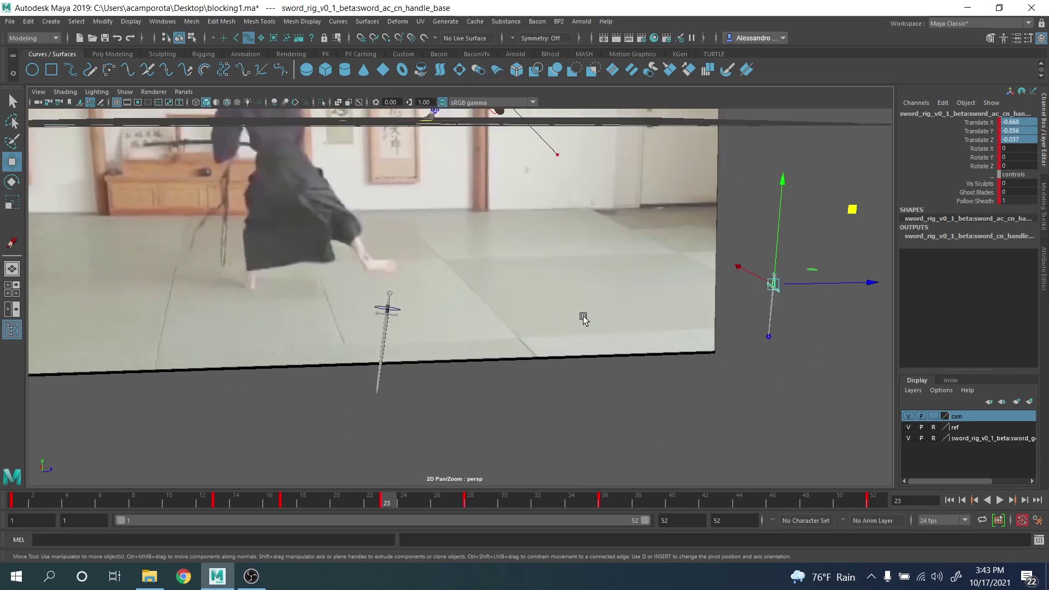
Step: Bring the separate unsheathed sword up beside the raised hand, at about Translate X 0.469, Y 5.521, Z 1.027
click(395, 310)
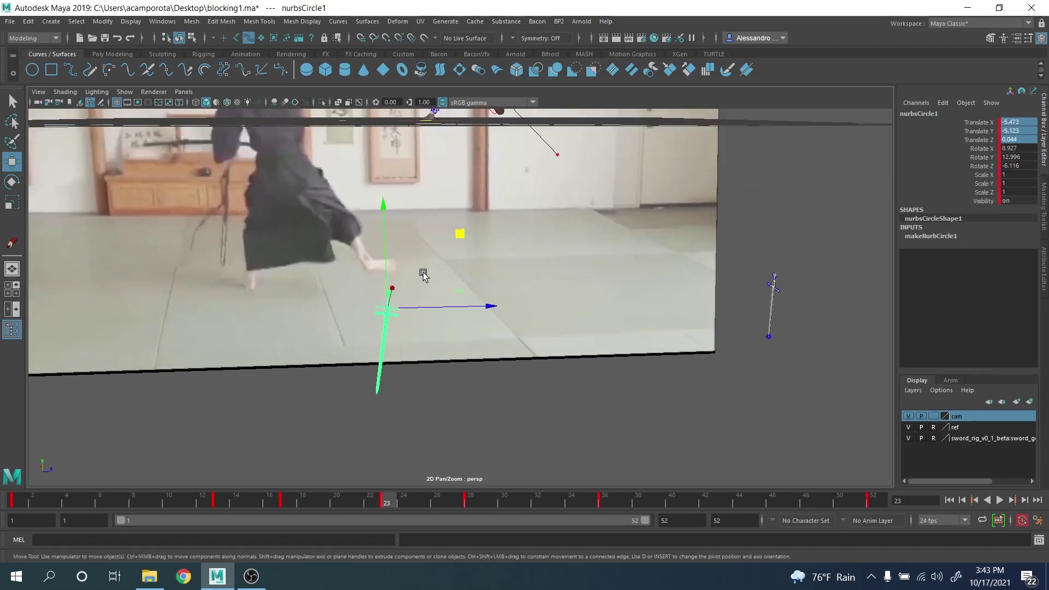
alt+middle_drag(423, 273, 484, 410)
middle_drag(533, 433, 527, 162)
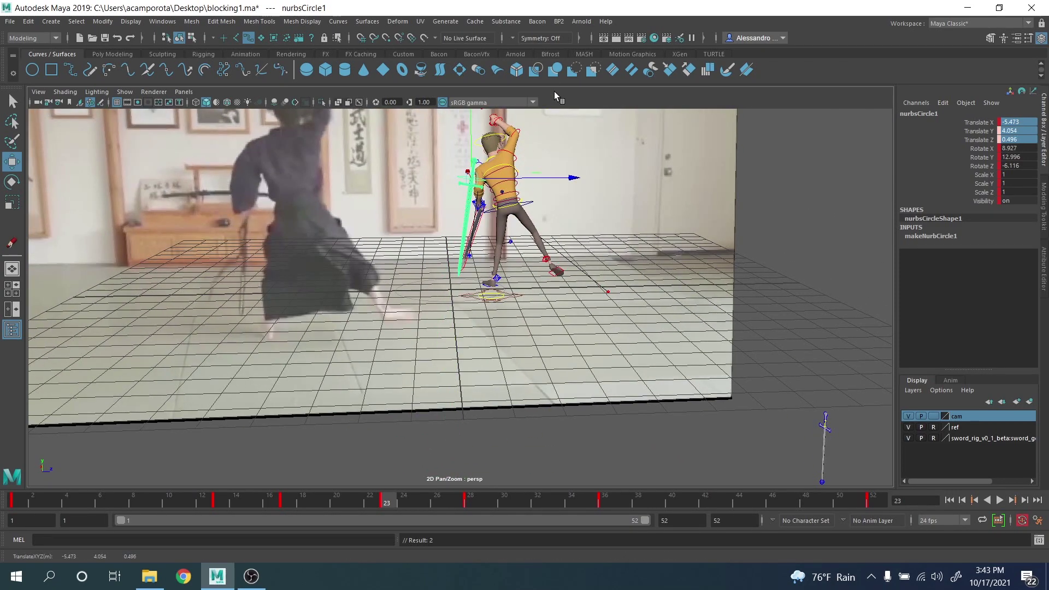
alt+drag(529, 253, 572, 255)
alt+middle_drag(571, 255, 604, 316)
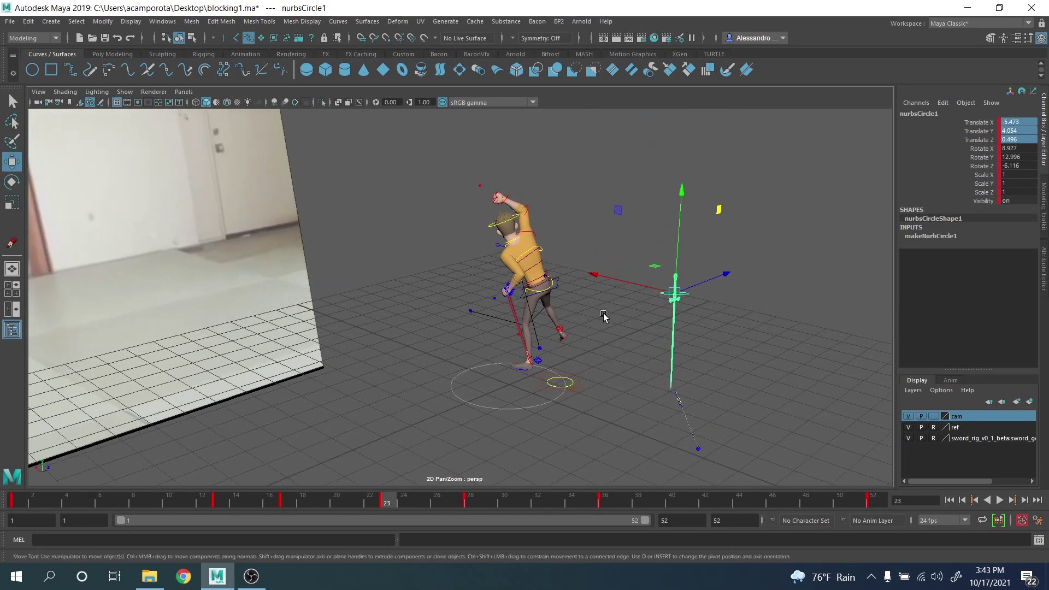
drag(625, 282, 612, 276)
alt+drag(474, 239, 426, 239)
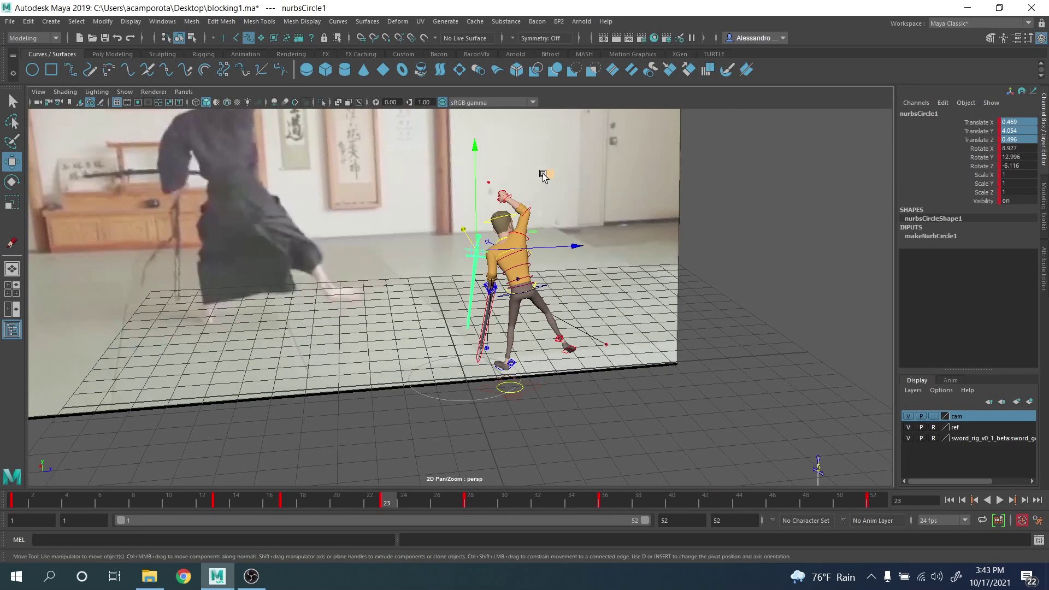
drag(545, 174, 559, 126)
key(f)
scroll(570, 197, down, 5)
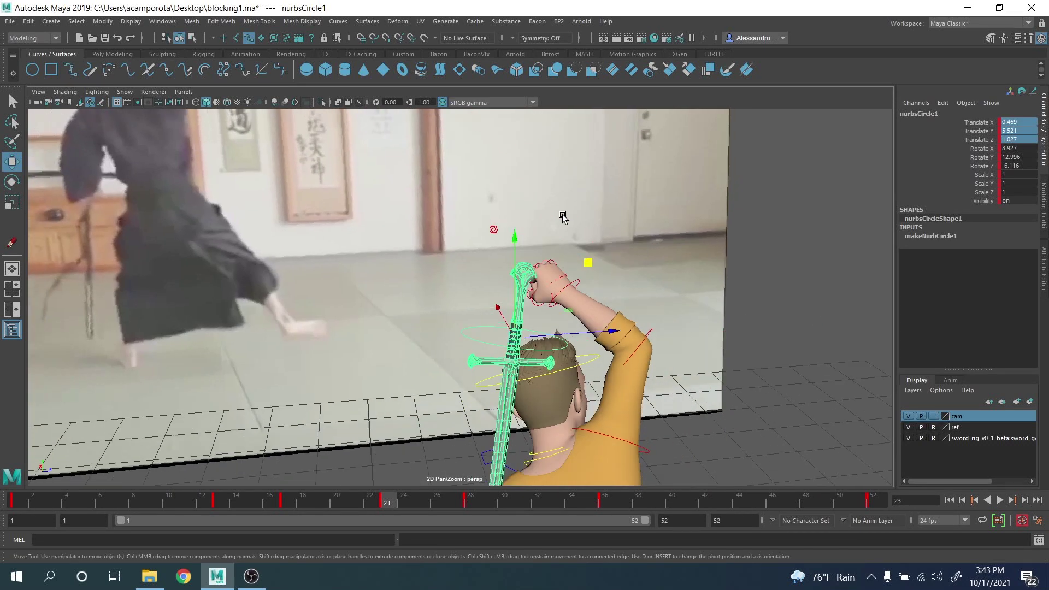
Step: Rotate the unsheathed sword to about X 94 and move it into the raised right fist at about X 2.02, Y 5.39, Z 1.58
alt+drag(561, 217, 582, 277)
drag(479, 339, 311, 213)
key(e)
alt+drag(298, 287, 476, 266)
key(w)
drag(544, 265, 634, 260)
alt+middle_drag(316, 245, 402, 223)
drag(331, 228, 320, 241)
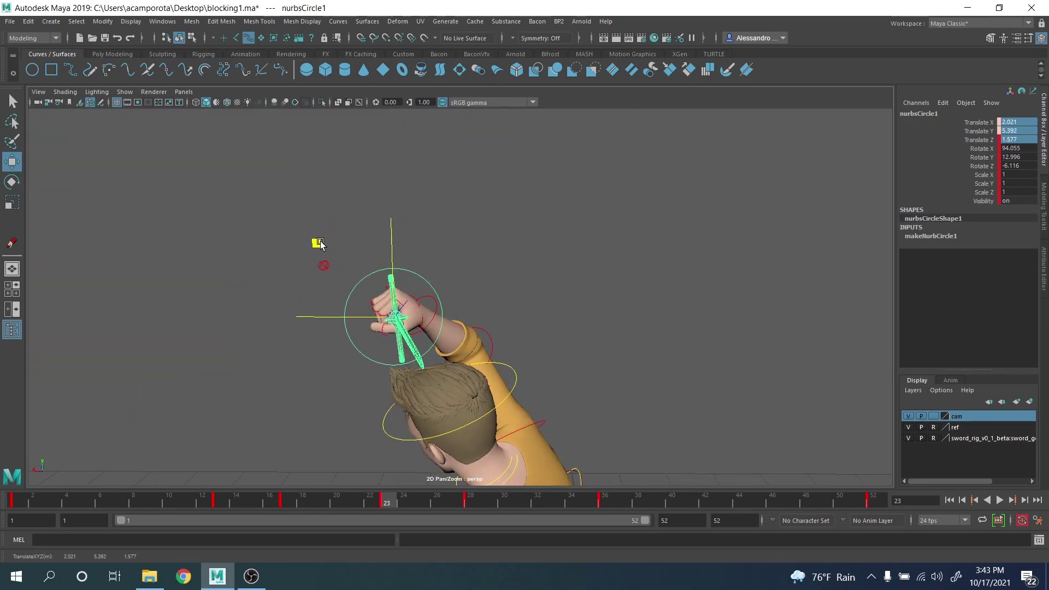
Step: Tilt the sword to about Rotate X 71.3 so its grip runs through the right fist
key(f)
alt+drag(532, 288, 284, 286)
key(e)
scroll(592, 352, up, 3)
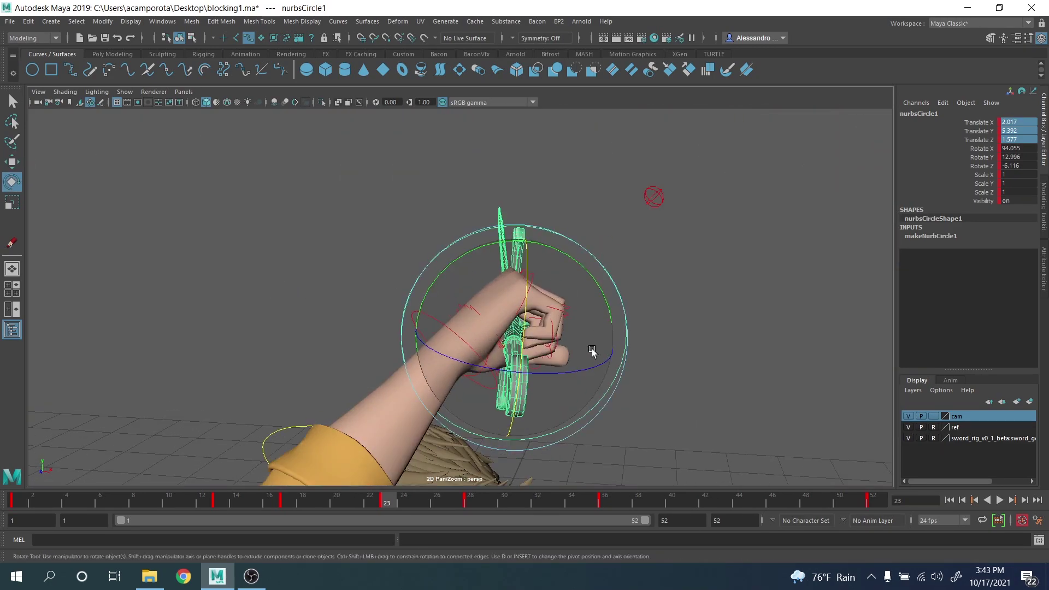
alt+drag(592, 352, 492, 339)
scroll(492, 339, up, 3)
drag(429, 295, 465, 267)
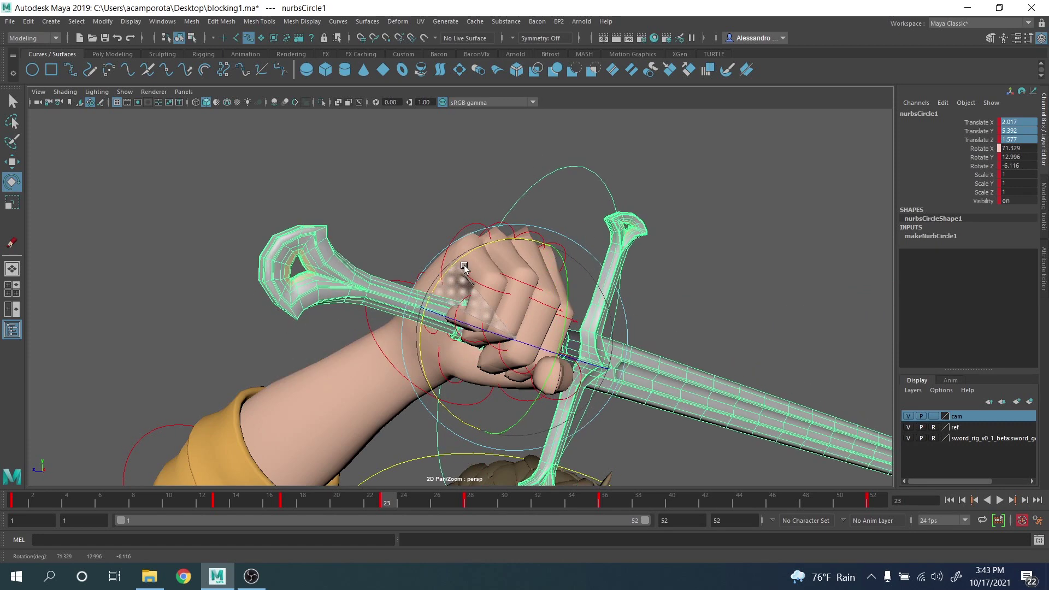
Step: Set the Move tool to object axes and shift the sword within the fist to about X 2.027, Y 5.44, Z 1.597
key(w)
alt+drag(595, 318, 553, 319)
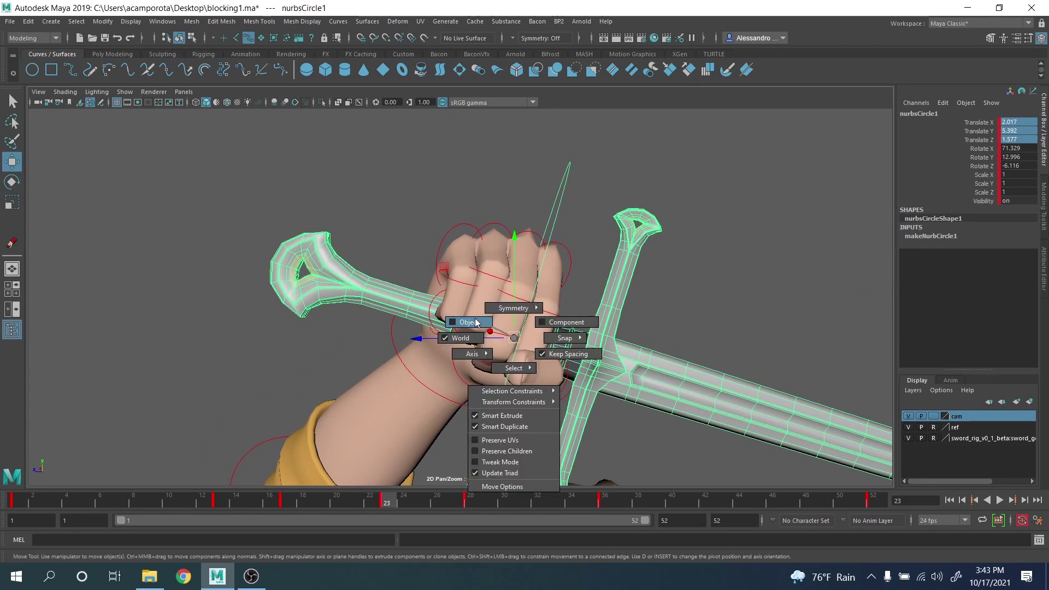
click(472, 323)
middle_drag(423, 389, 416, 346)
alt+drag(417, 348, 377, 355)
drag(506, 375, 621, 381)
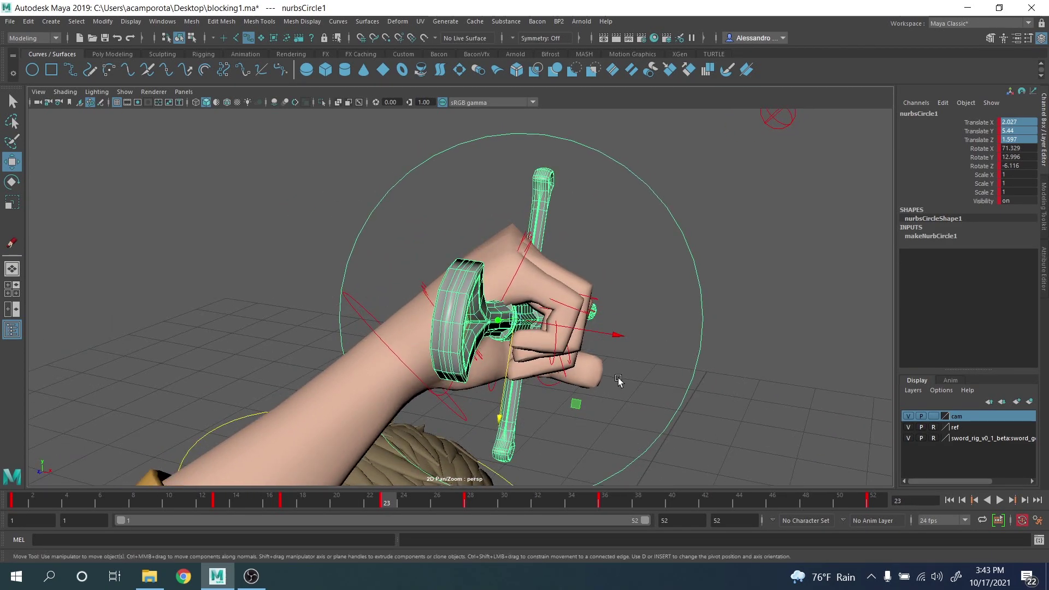
Step: Rotate the sword to about X 70.5, Y 21.2, Z -9.1 and reposition it at about X 2.052, Y 5.438, Z 1.586
key(e)
drag(543, 335, 550, 326)
key(w)
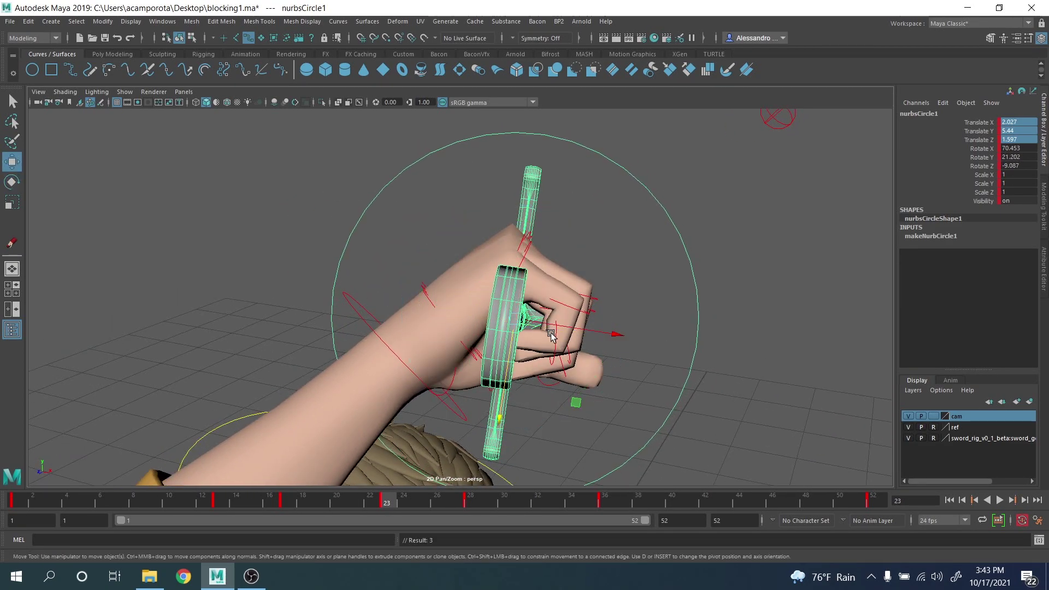
middle_drag(575, 397, 583, 392)
alt+drag(591, 392, 391, 355)
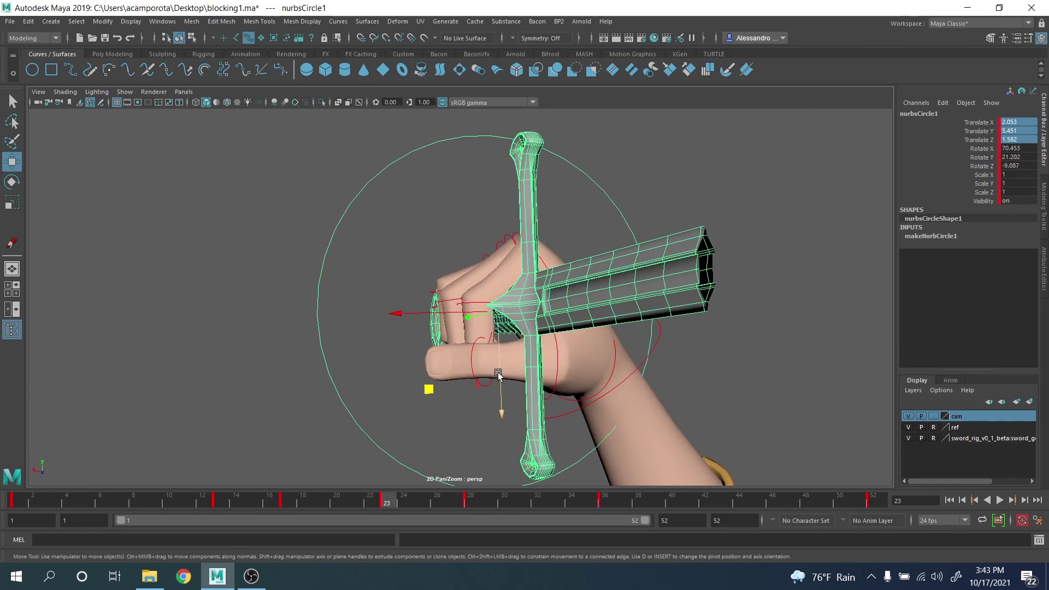
drag(497, 372, 292, 402)
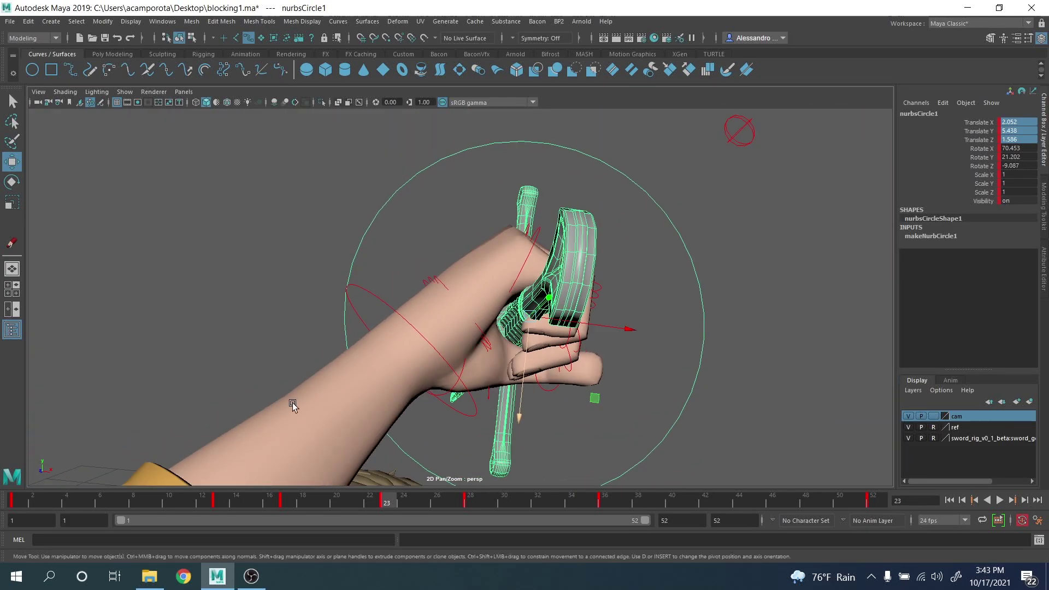
Step: Refine the sword's fit in the palm to about Translate X 2.035, Y 5.441, Z 1.593 and Rotate X 67.8, Y 13.7, Z -19.1
drag(565, 323, 601, 369)
key(e)
alt+drag(601, 369, 424, 368)
key(q)
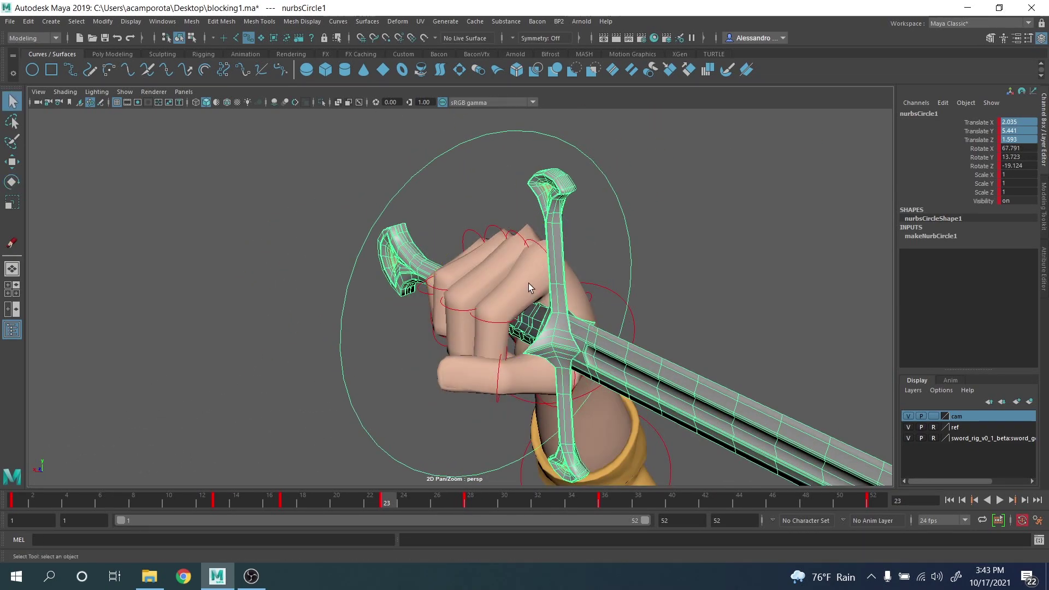
Step: Curl the right index finger's middle joint around the grip to about Rotate Y 64
click(503, 321)
alt+drag(503, 321, 442, 350)
key(e)
key(q)
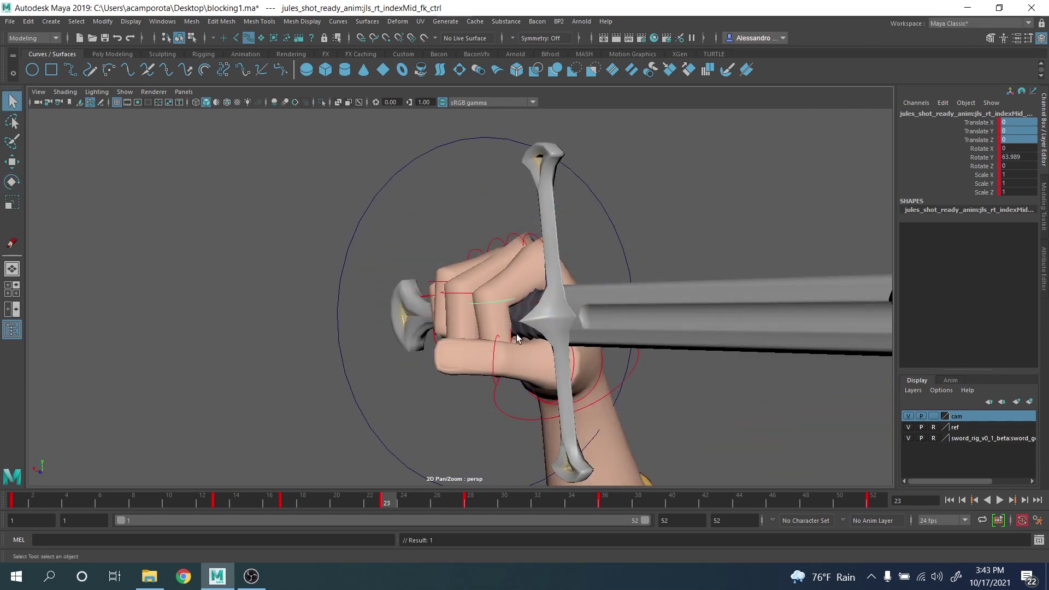
Step: Curl the right index fingertip joint around the grip to about Rotate Y 70.3 and key it at frame 23
key(e)
drag(419, 305, 424, 338)
key(s)
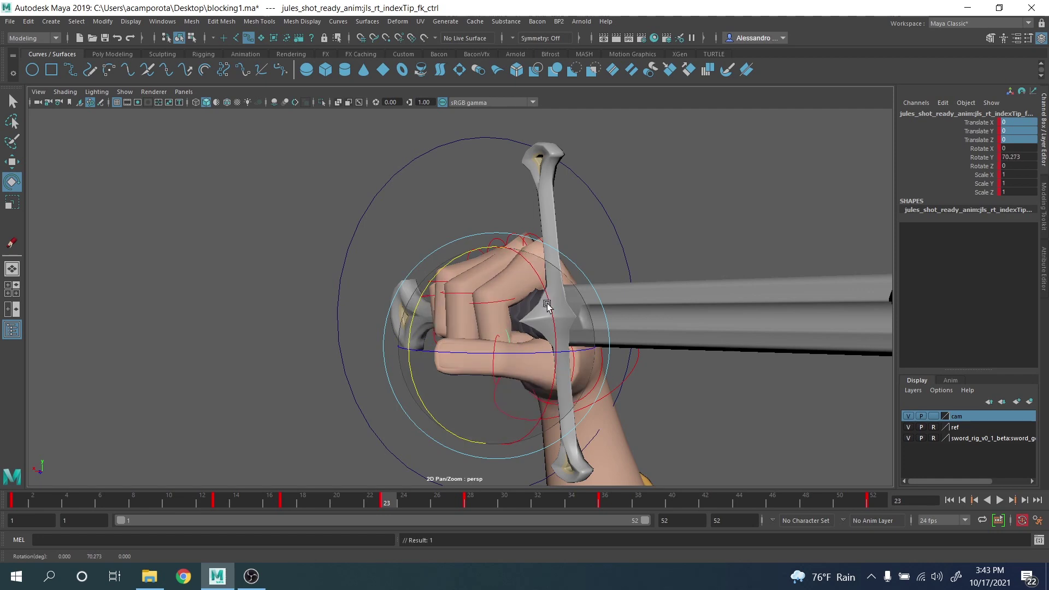
Step: Try rotating the right wrist with the sword by about 45 degrees around the wrist's Z axis
key(q)
click(603, 228)
alt+drag(603, 228, 644, 288)
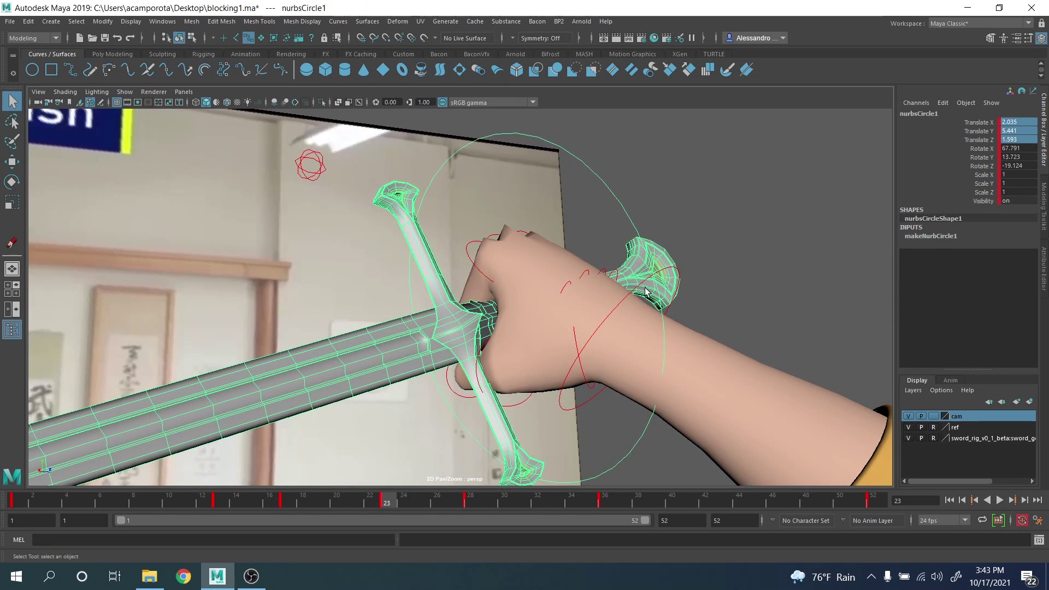
click(634, 294)
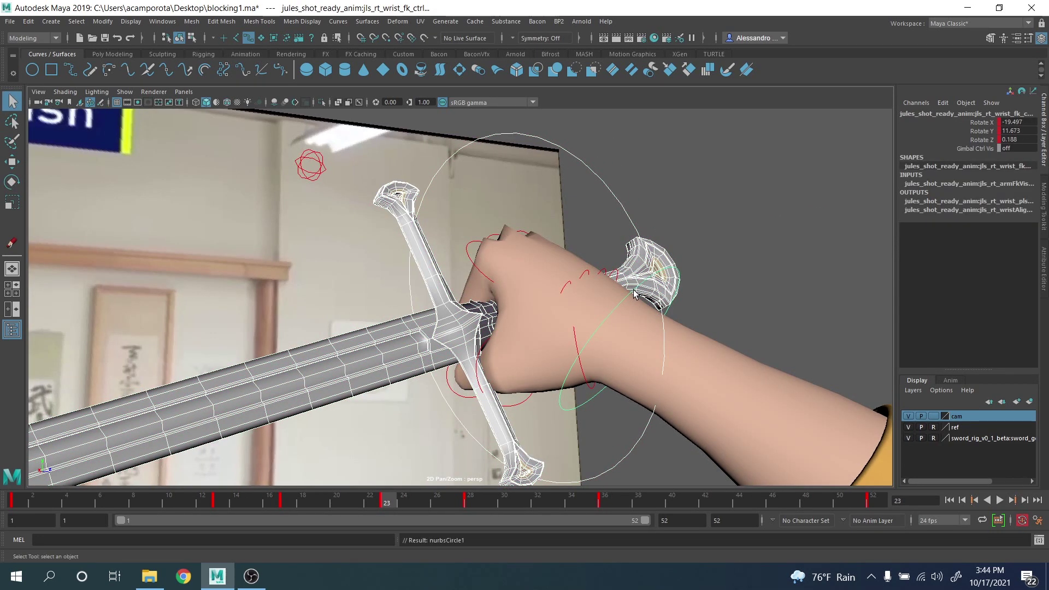
shift+click(634, 294)
click(623, 302)
key(e)
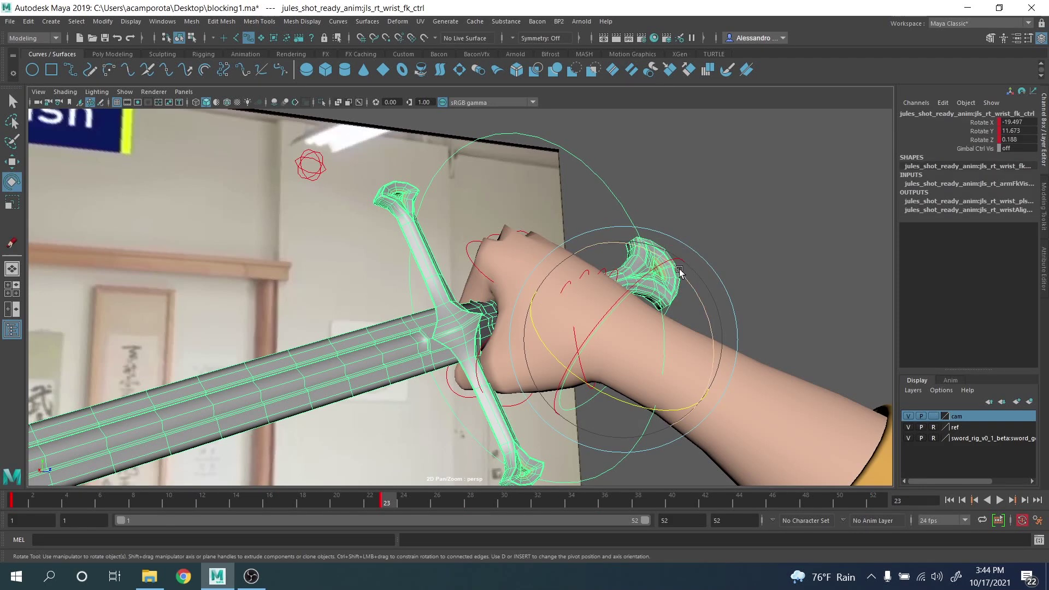
drag(679, 268, 688, 355)
key(ctrl+z)
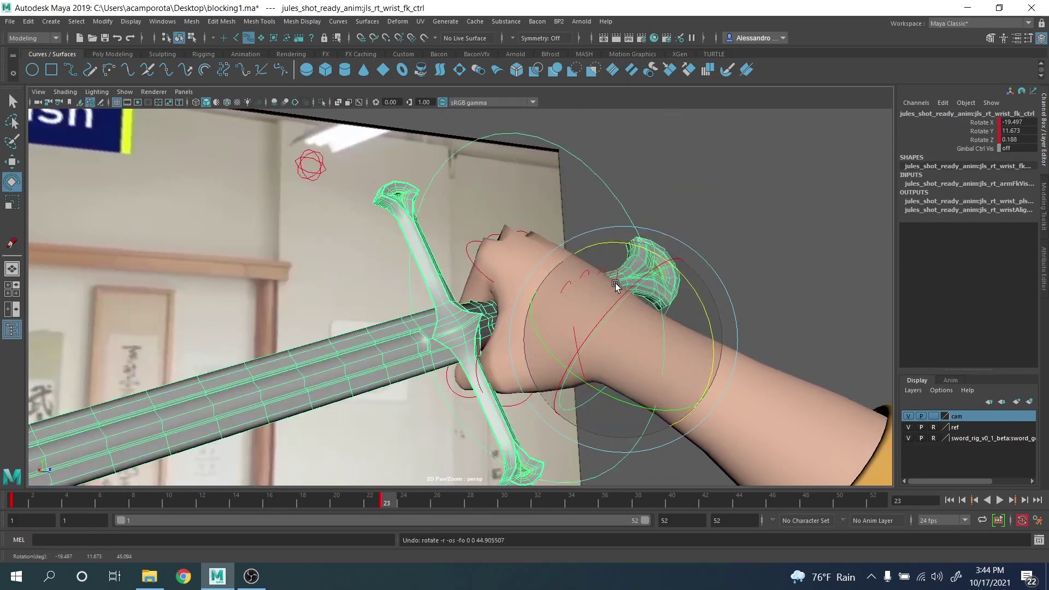
Step: Adjust the curl of the right middle fingertip joint so it wraps around the sword grip
alt+drag(615, 285, 735, 262)
click(735, 262)
key(q)
alt+drag(533, 246, 574, 286)
click(521, 356)
key(e)
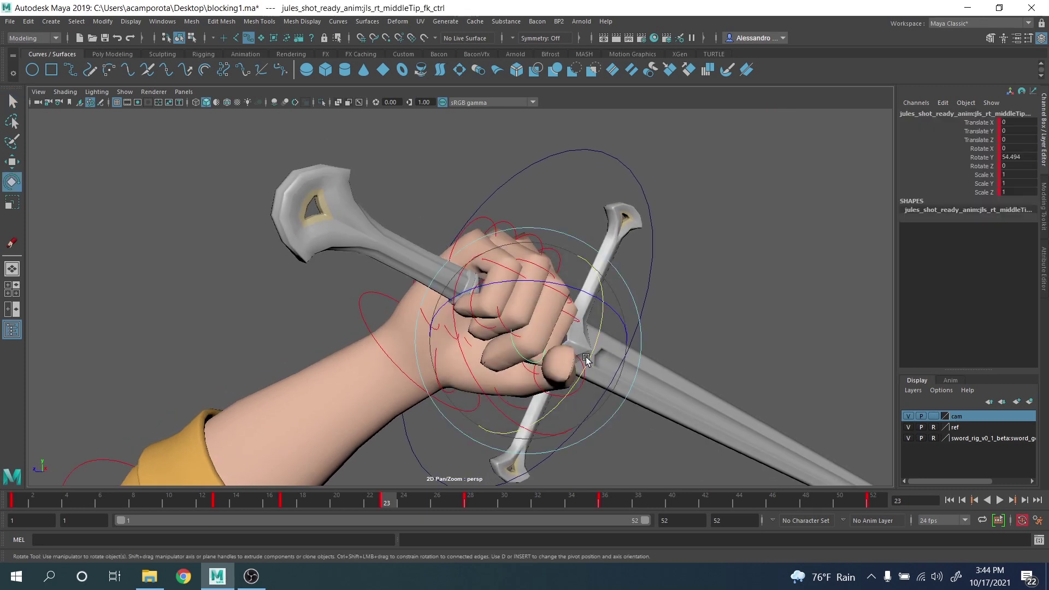
drag(566, 387, 569, 384)
key(q)
Step: Curl the right pinky's base joint toward the grip to about Rotate Y 72
click(481, 222)
key(e)
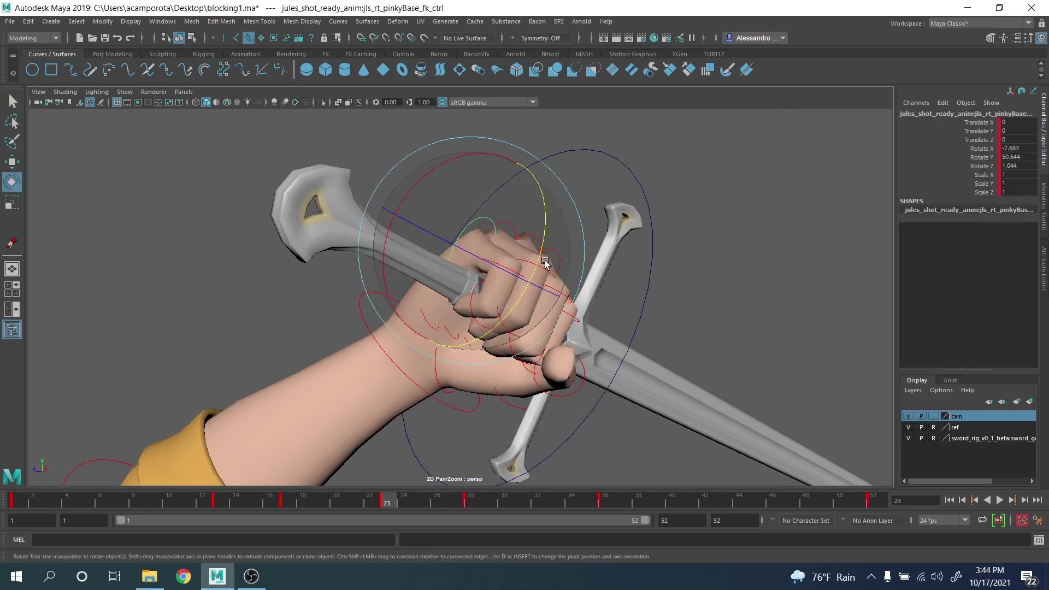
drag(541, 257, 529, 290)
key(q)
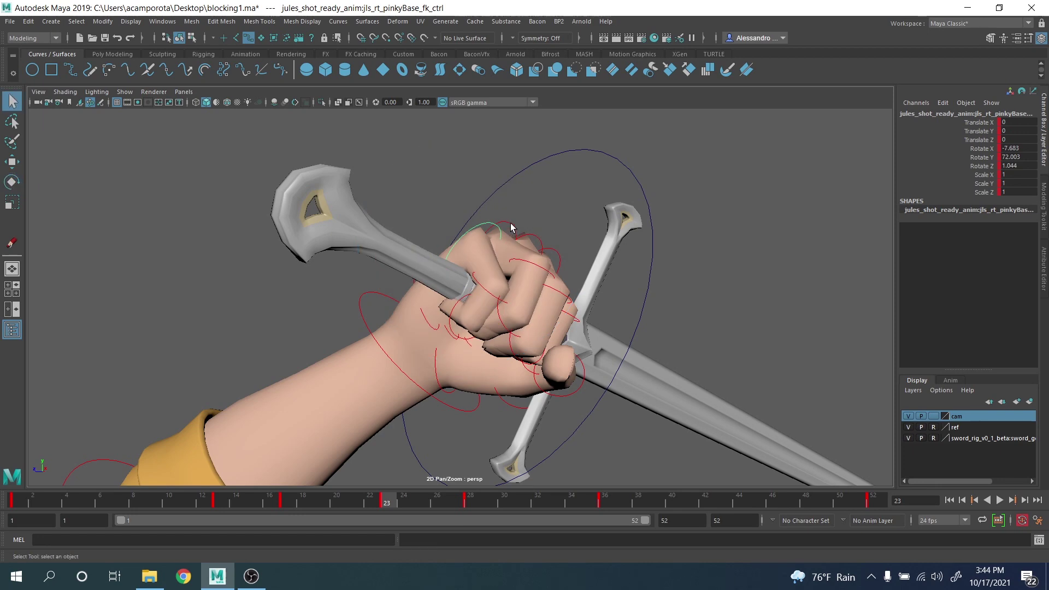
Step: Curl the right ring finger's base joint around the grip to about Rotate Y 70.6
click(511, 226)
key(e)
drag(563, 252, 556, 269)
key(q)
alt+drag(556, 268, 513, 245)
click(517, 240)
key(e)
drag(585, 286, 544, 220)
key(q)
key(e)
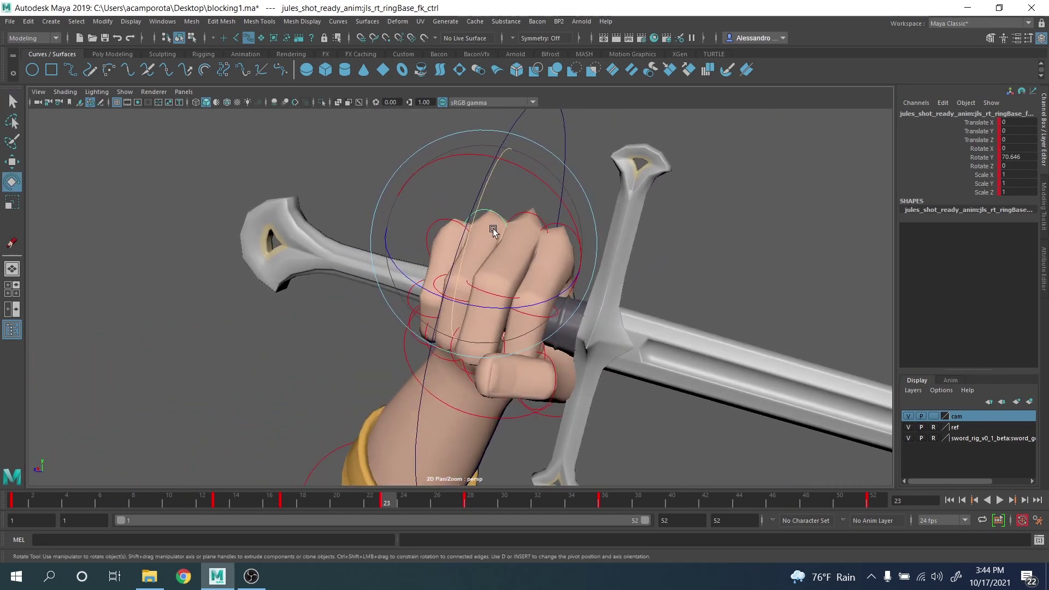
key(q)
Step: Rotate the right middle finger's base joint to about X -2.6, Y 68.9, Z 6.5
click(543, 221)
key(e)
drag(559, 297, 601, 248)
drag(607, 213, 599, 219)
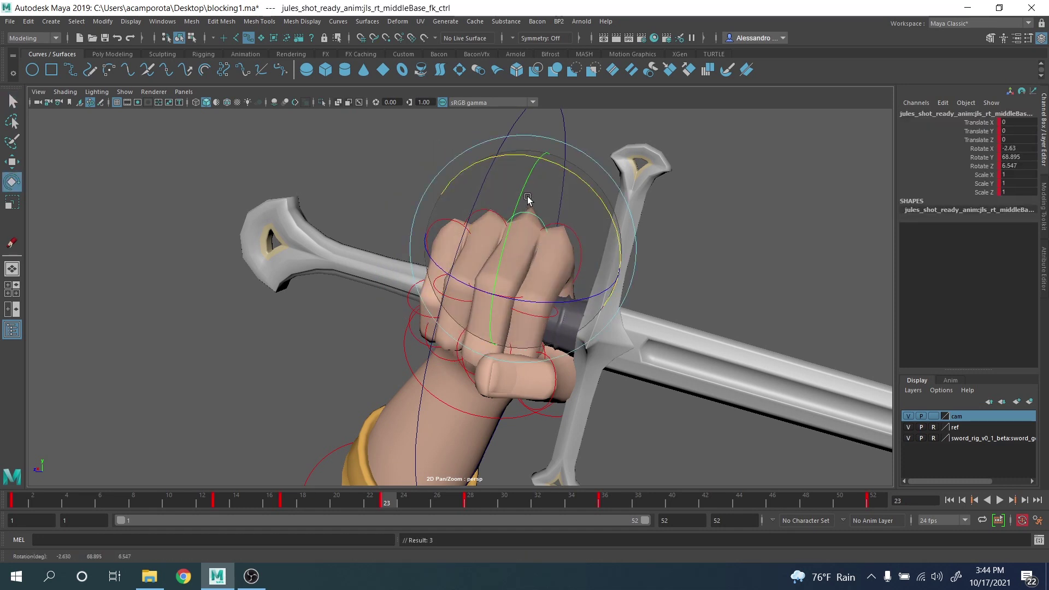
key(q)
Step: Rotate the right ring finger's middle joint to about X -4.6, Y 61.3, Z 3.7
key(e)
drag(574, 263, 566, 311)
key(q)
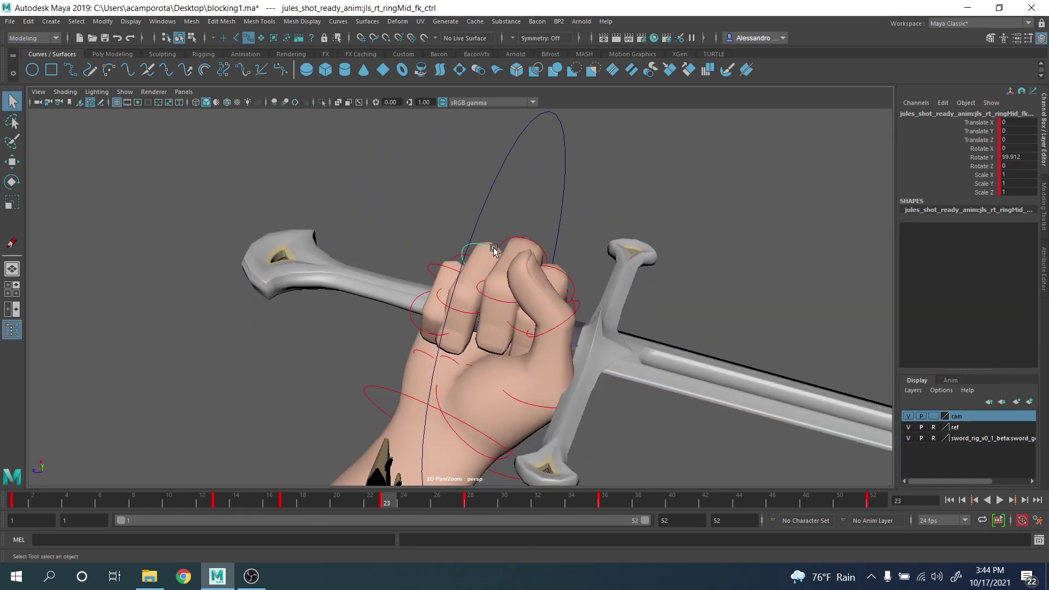
key(e)
drag(562, 253, 526, 266)
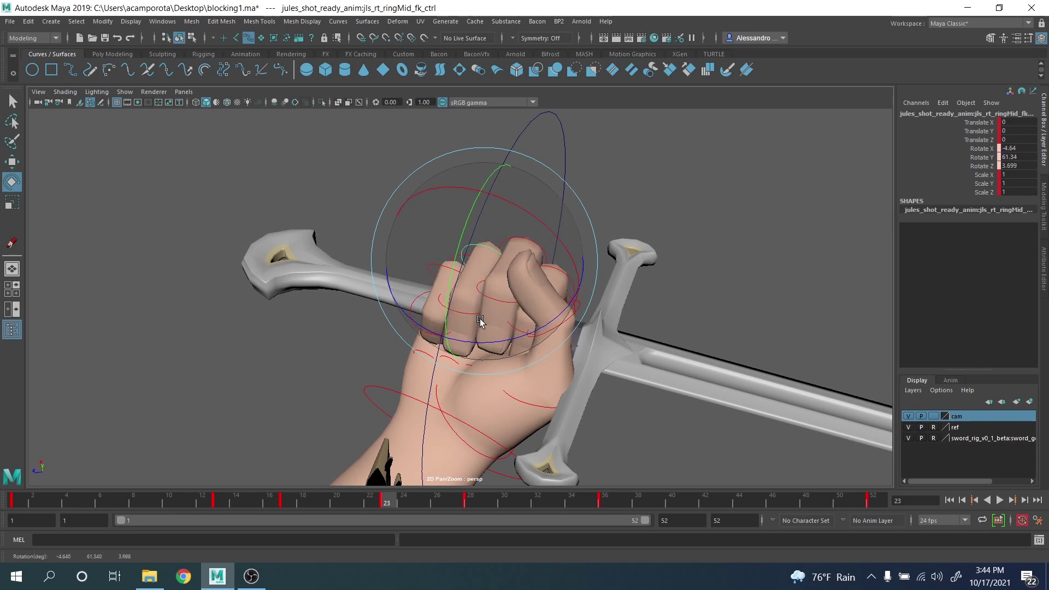
key(q)
Step: Adjust the rotation of the right middle finger's middle joint to tighten the finger against the grip
click(521, 244)
key(e)
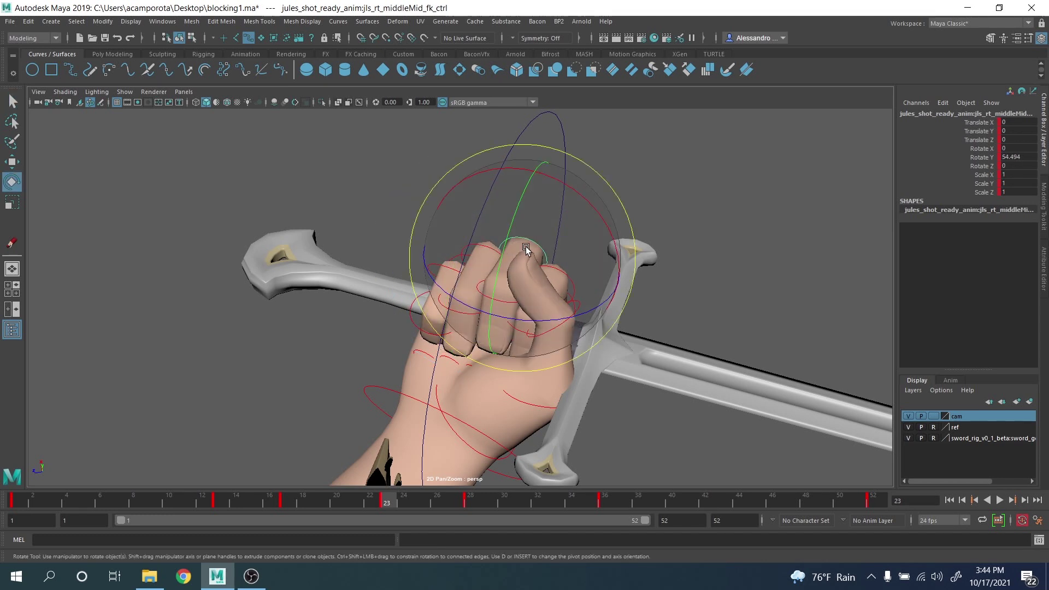
drag(526, 250, 591, 333)
key(q)
Step: Rotate the right thumb's base joint to about X -4.3, Y 7.9, Z -15.7
key(e)
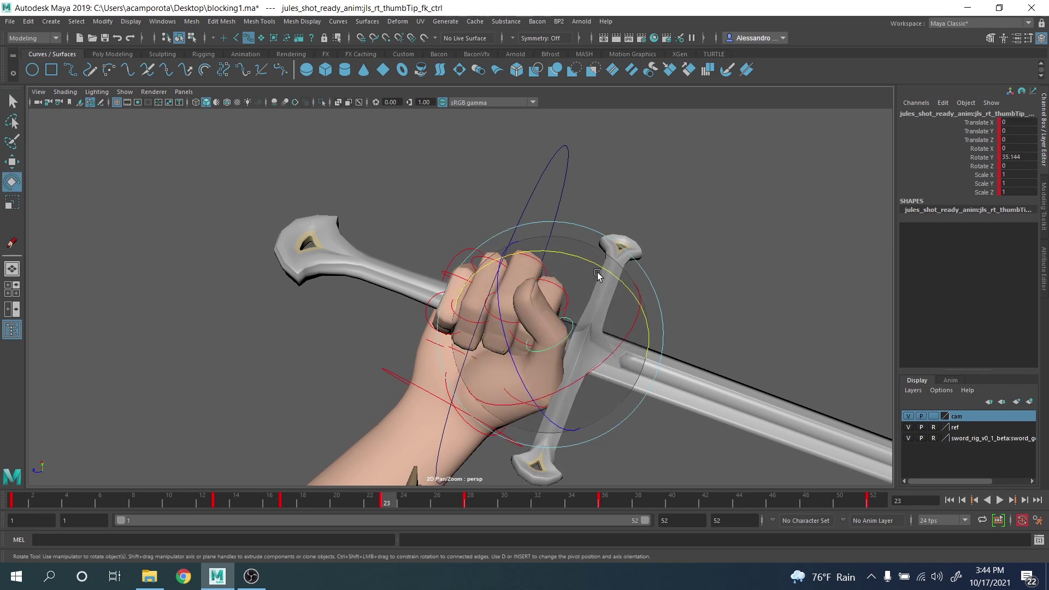
key(q)
click(553, 313)
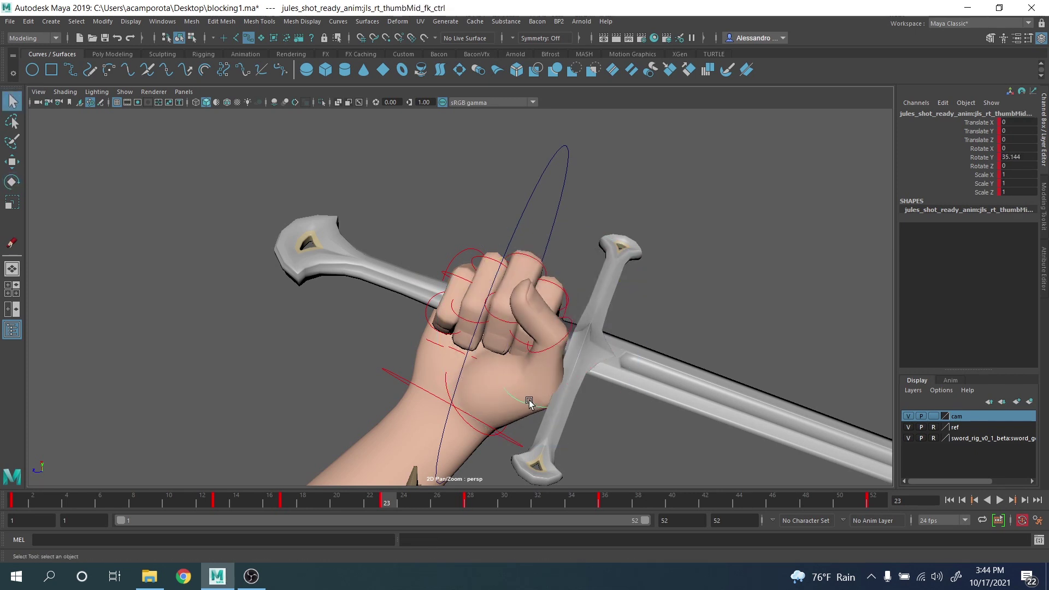
key(e)
key(q)
click(481, 436)
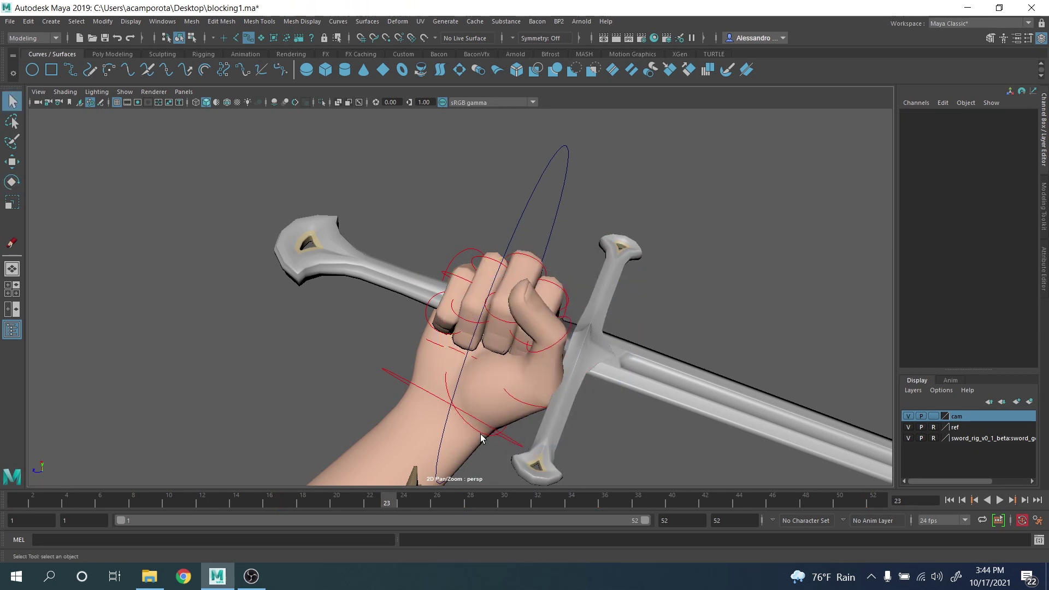
click(538, 405)
key(e)
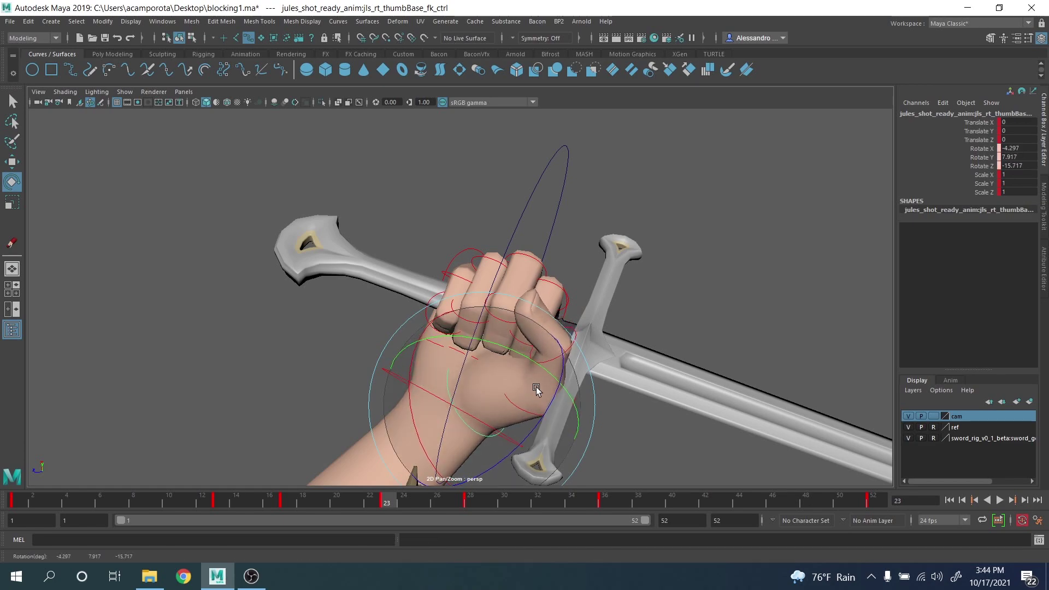
Step: In the camera view, rotate the right wrist to about X -20.8, Y 20.3, Z 4.7 to raise the blade
alt+drag(535, 389, 411, 395)
scroll(399, 411, down, 3)
scroll(444, 408, down, 3)
scroll(418, 389, down, 2)
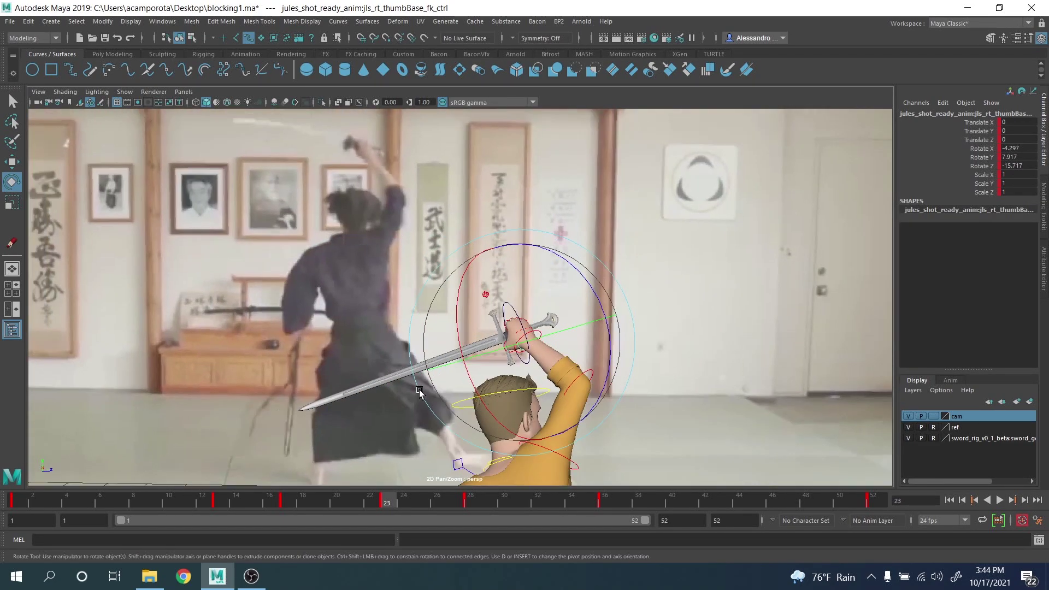
key(q)
click(537, 333)
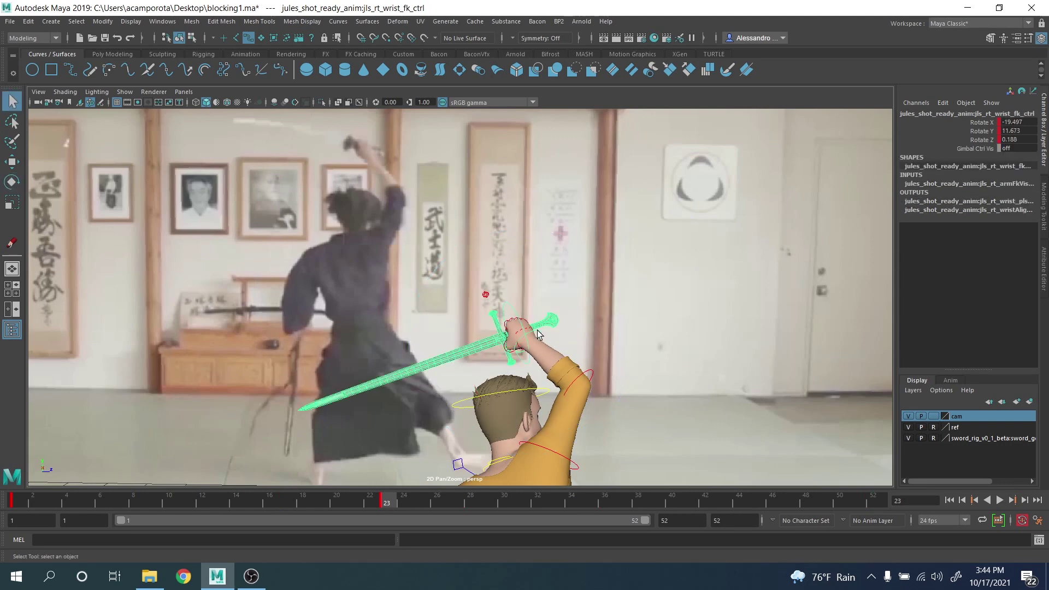
key(e)
key(space)
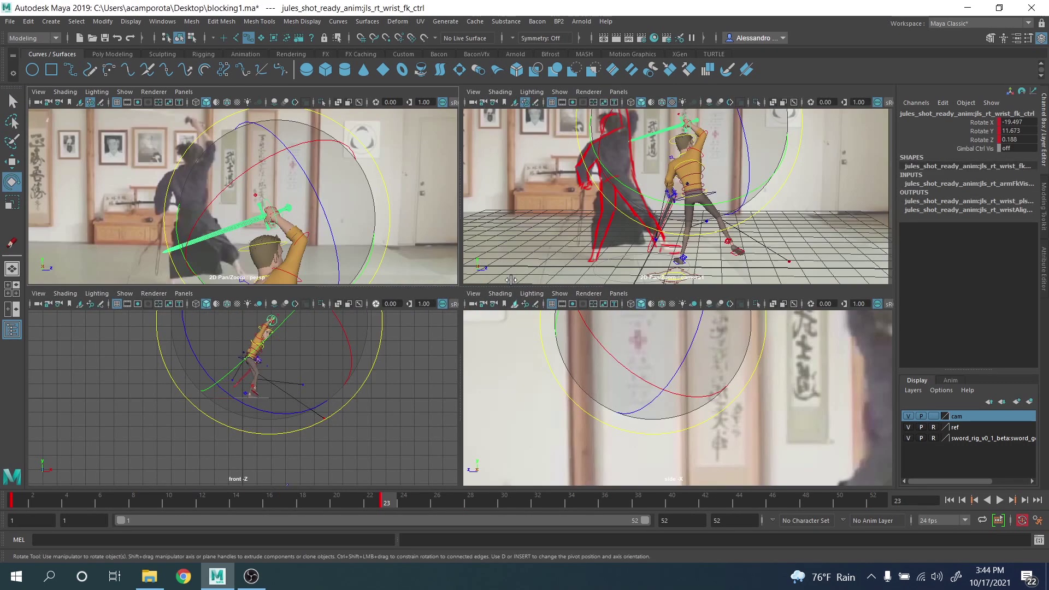
key(space)
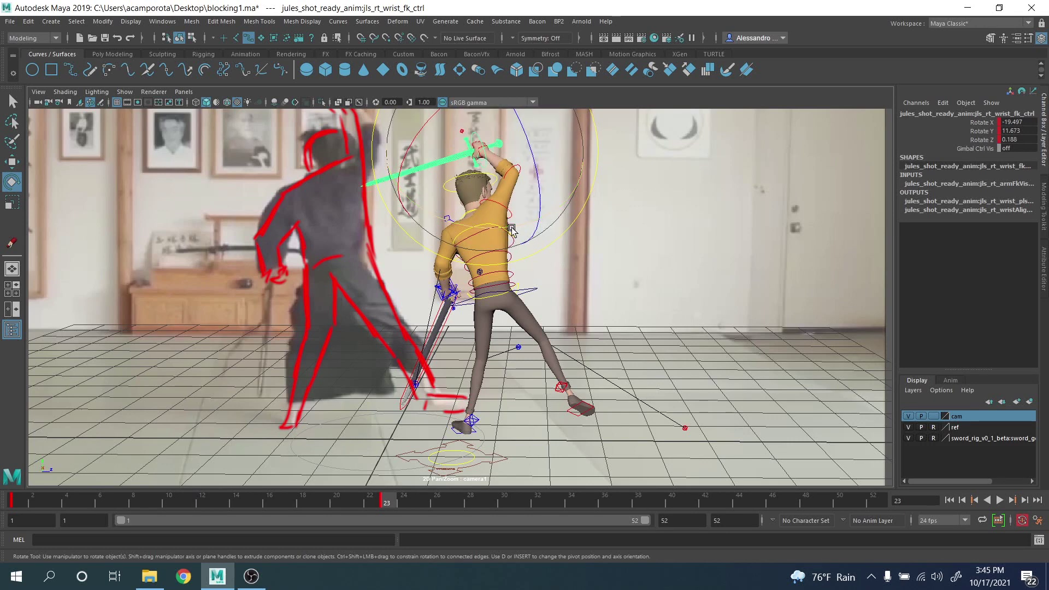
middle_drag(511, 229, 529, 304)
drag(539, 302, 549, 299)
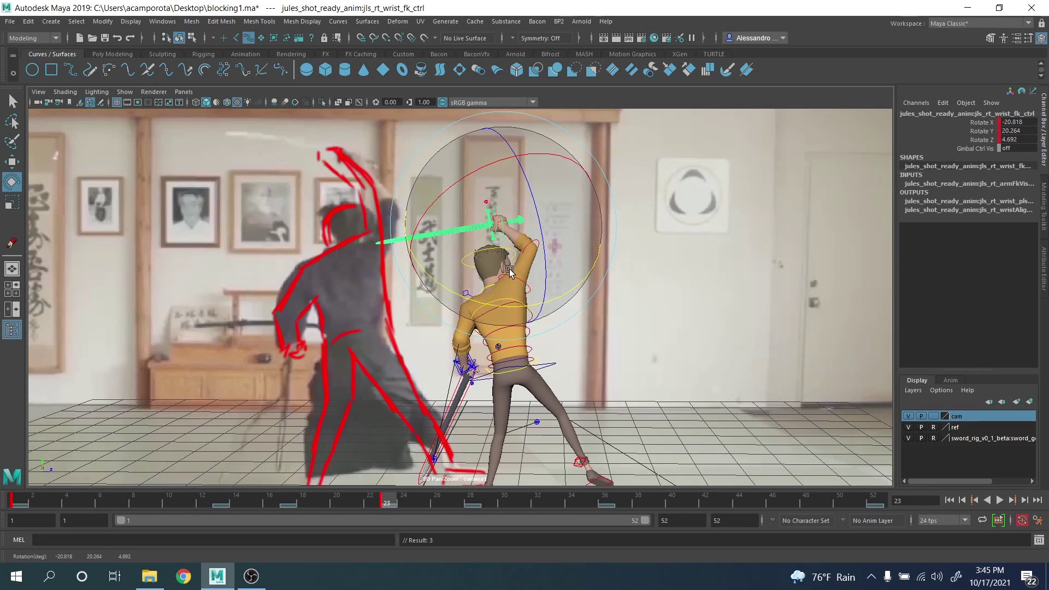
Step: Rotate the sword control to about Rotate X 104.4 so the blade lies horizontal above the head
key(q)
click(497, 208)
key(e)
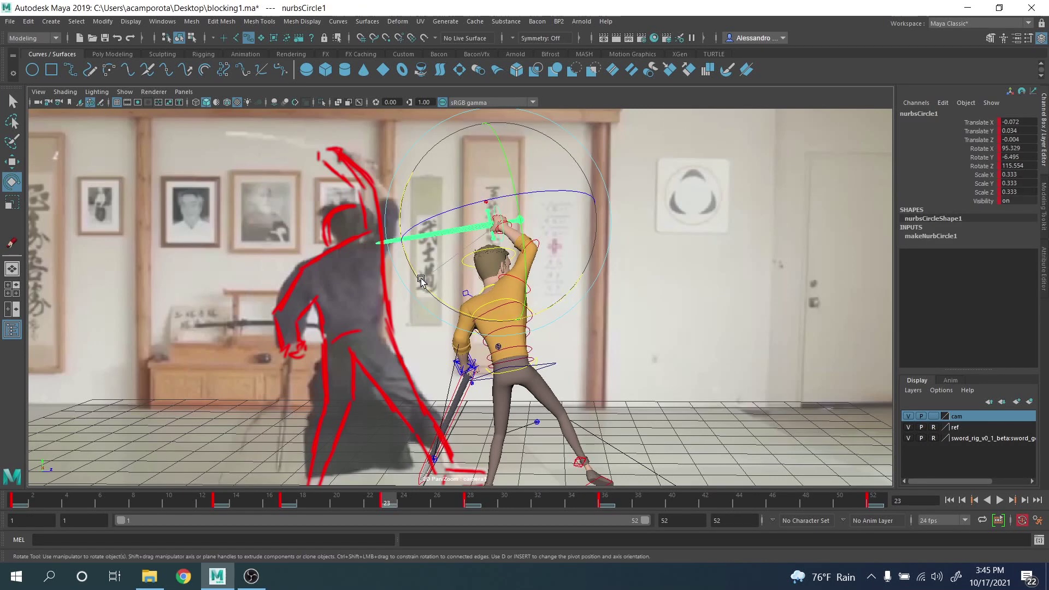
drag(430, 279, 416, 268)
key(q)
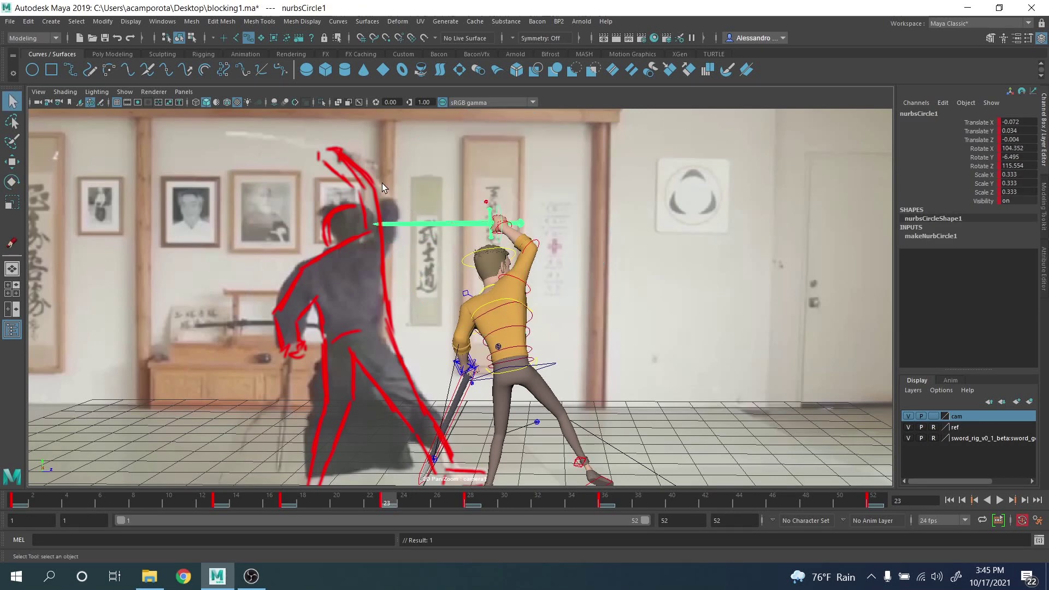
Step: Select all the character and sword controls, and save the blocking1.ma scene
middle_drag(427, 267, 408, 218)
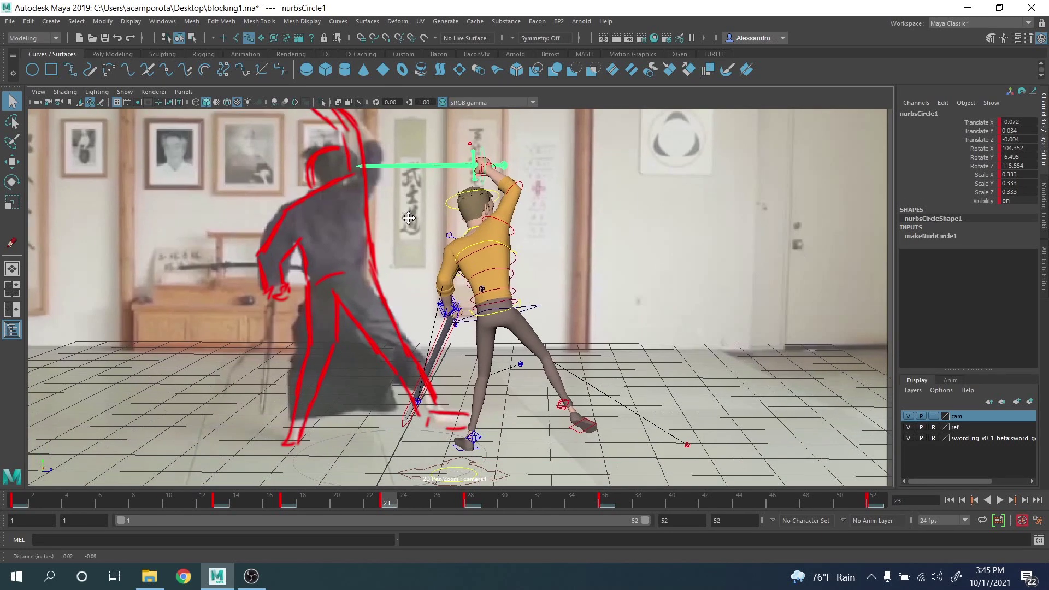
right_drag(408, 218, 326, 221)
drag(237, 152, 687, 447)
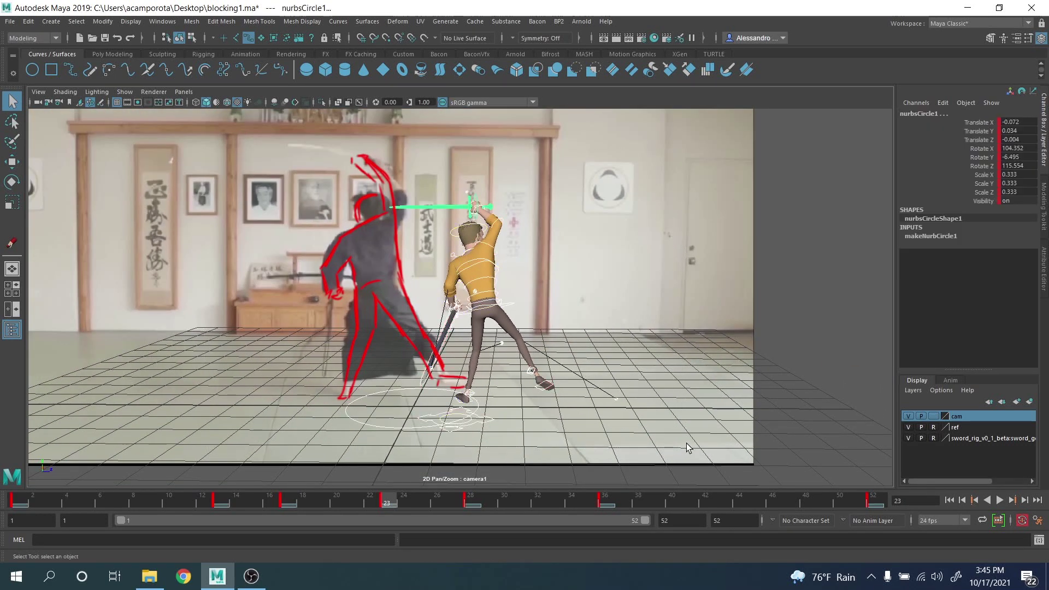
key(space)
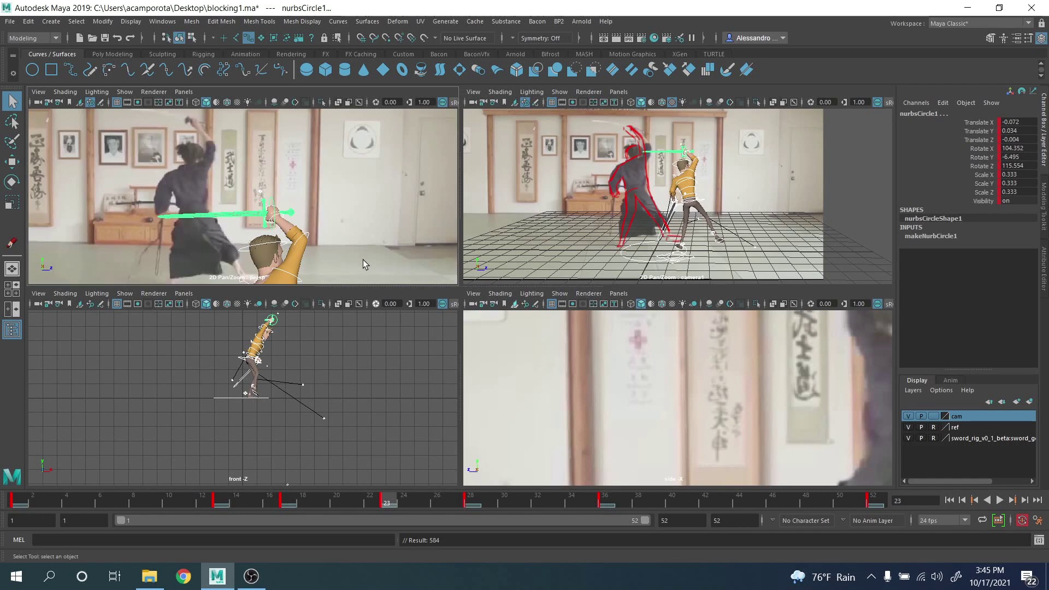
key(space)
scroll(463, 418, down, 6)
alt+middle_drag(512, 382, 475, 238)
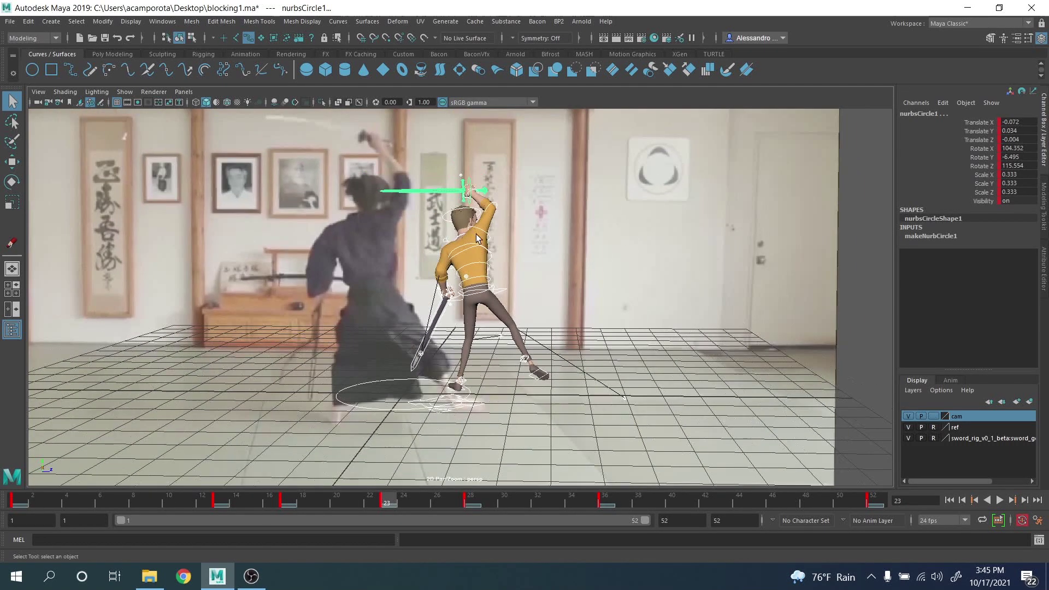
click(9, 20)
click(33, 64)
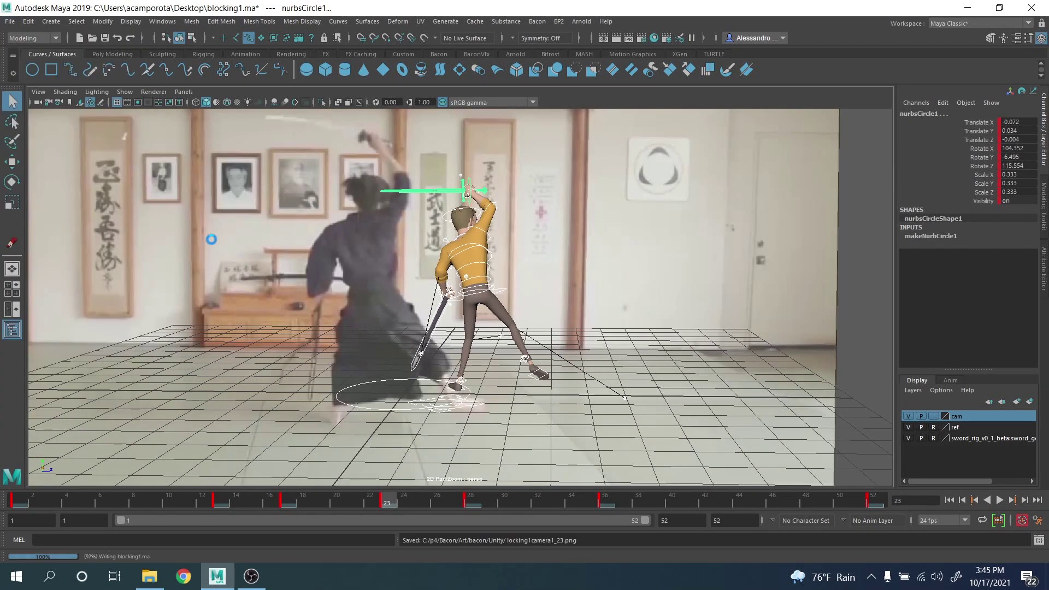
Step: Delete the selected controls' keys at frame 28 and key the held frame 23 pose there instead
click(472, 500)
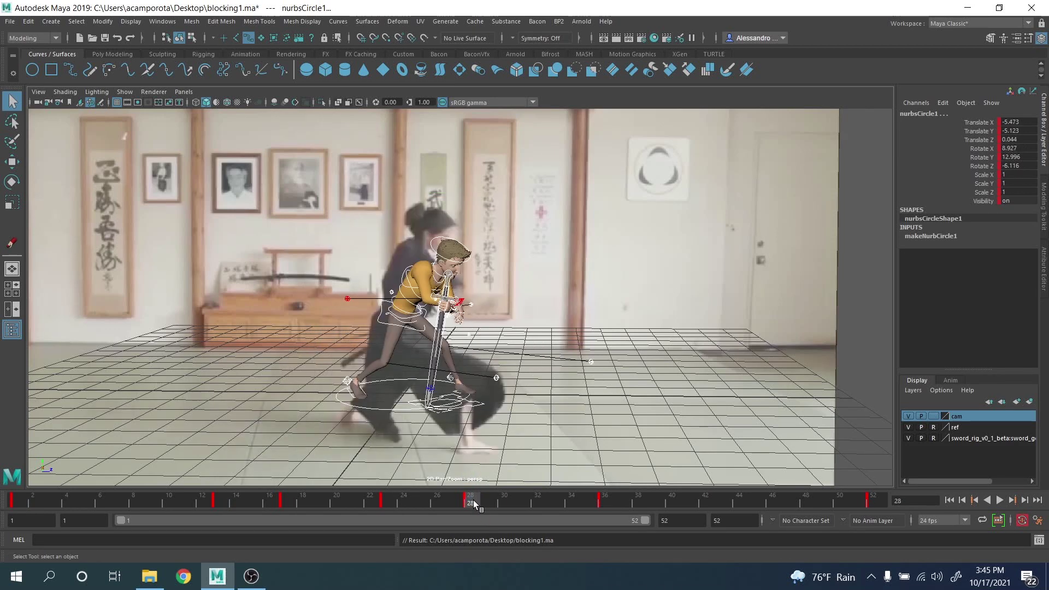
right_click(475, 504)
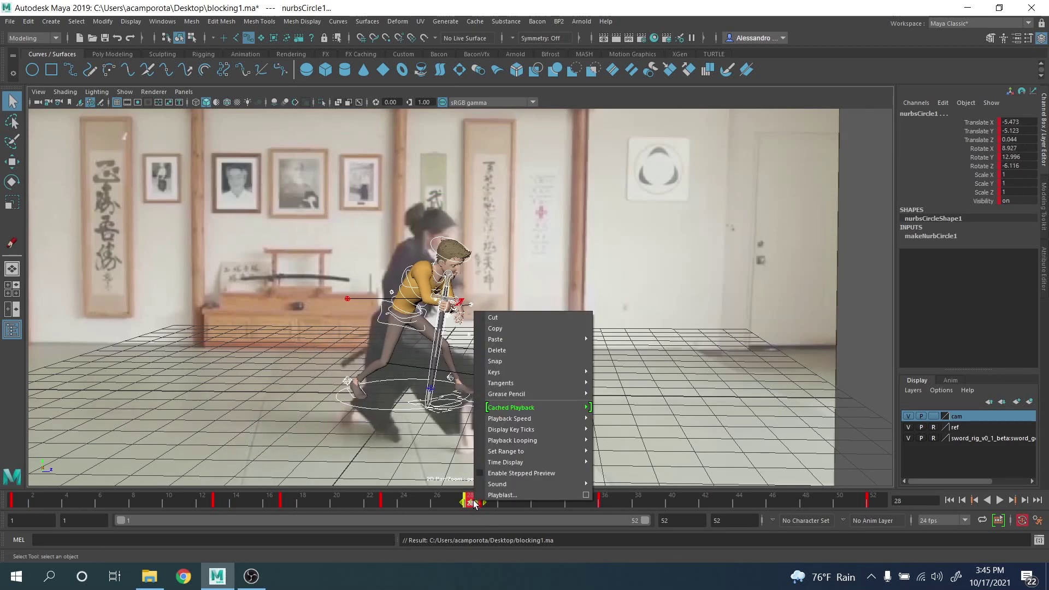
click(511, 352)
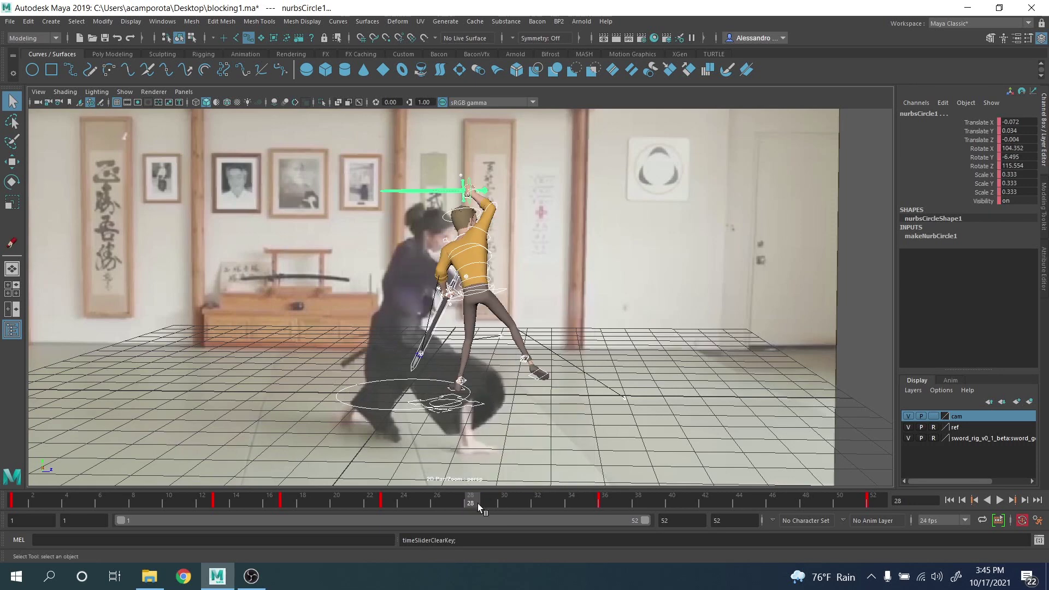
drag(447, 501, 471, 502)
Step: Rotate the right foot IK control at frame 28 to about X 8.2, Y -363.1, Z -1.3
alt+drag(532, 431, 453, 419)
scroll(453, 421, up, 3)
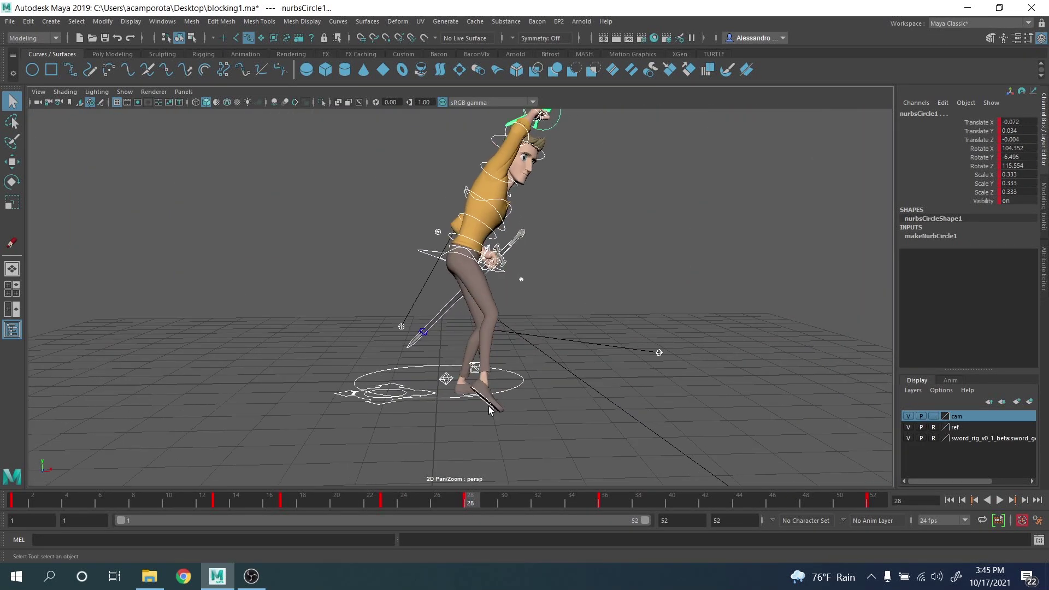
click(417, 373)
key(e)
drag(417, 373, 398, 365)
drag(524, 370, 551, 377)
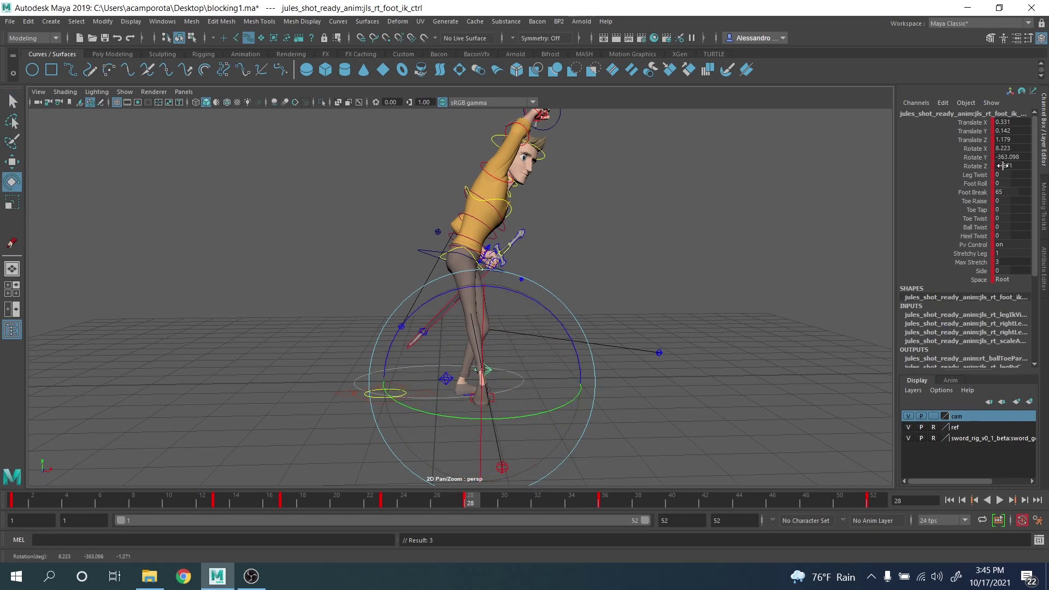
Step: Zero the right foot IK control's Rotate Z, Rotate X and Translate Y at frame 28
text(0)
key(Return)
double_click(1017, 148)
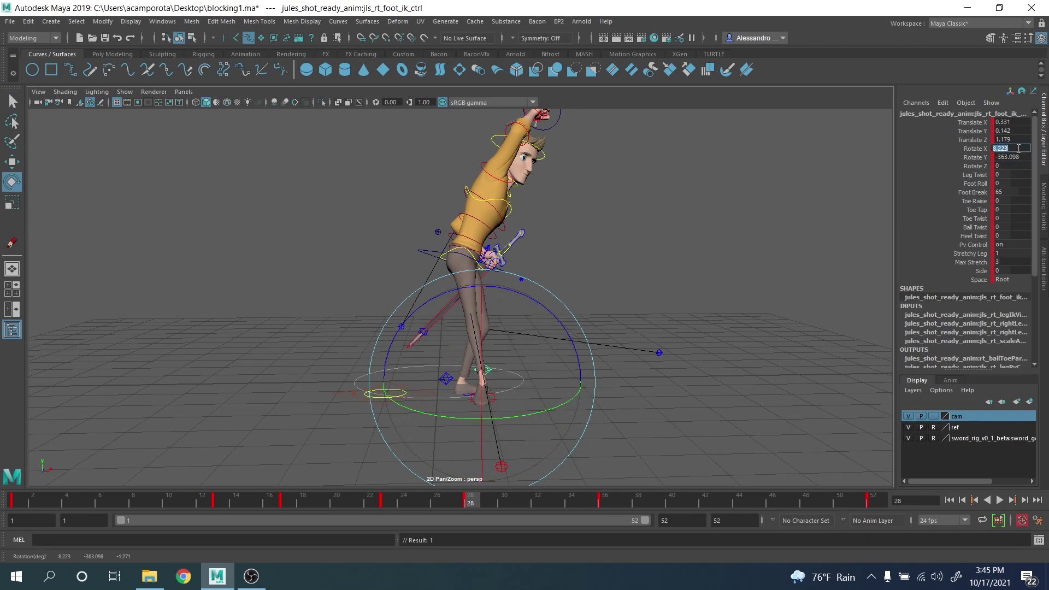
key(Return)
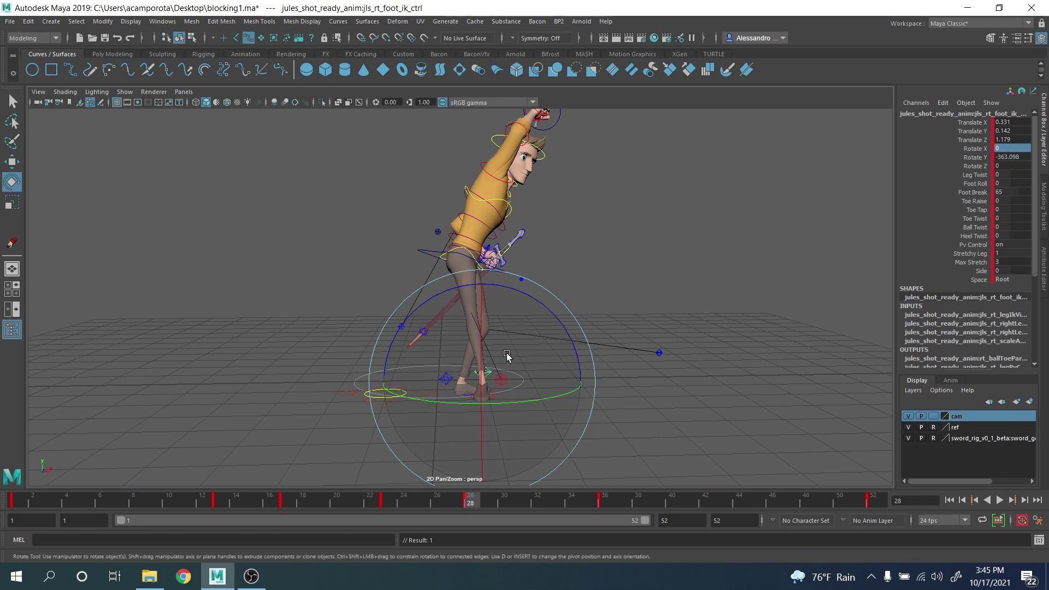
double_click(1016, 131)
text(0)
key(Return)
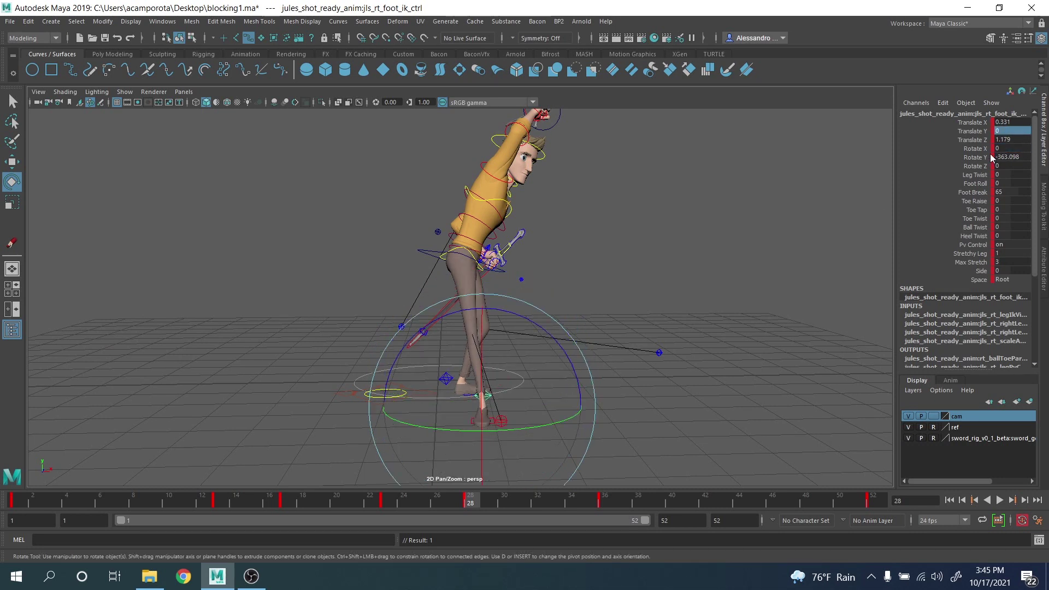
Step: Move the right foot IK control along the floor to about Translate X -0.104, Z 1.155
key(w)
drag(546, 404, 555, 382)
alt+middle_drag(550, 381, 549, 325)
alt+drag(549, 326, 656, 353)
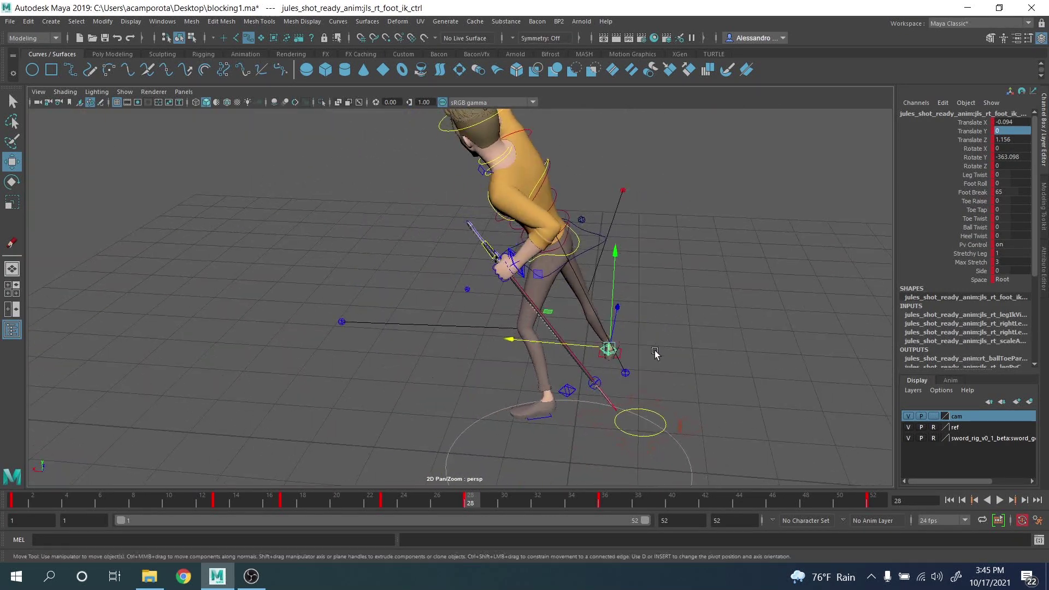
drag(573, 347, 506, 330)
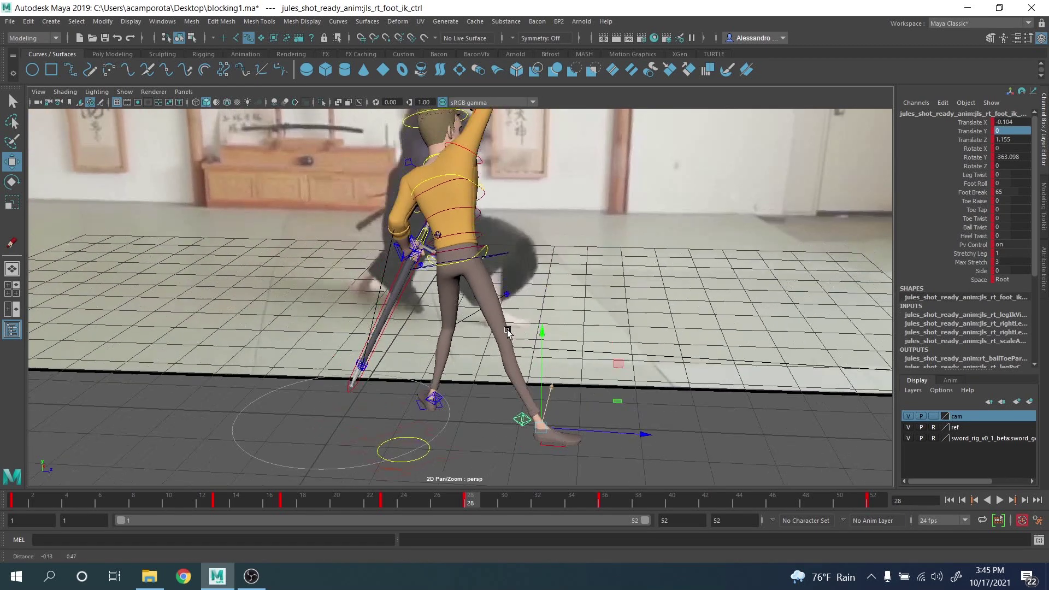
Step: Select the spine IK and FK controls, including the hip, and set all their translate and rotate values to 0
alt+right_drag(507, 329, 546, 381)
key(q)
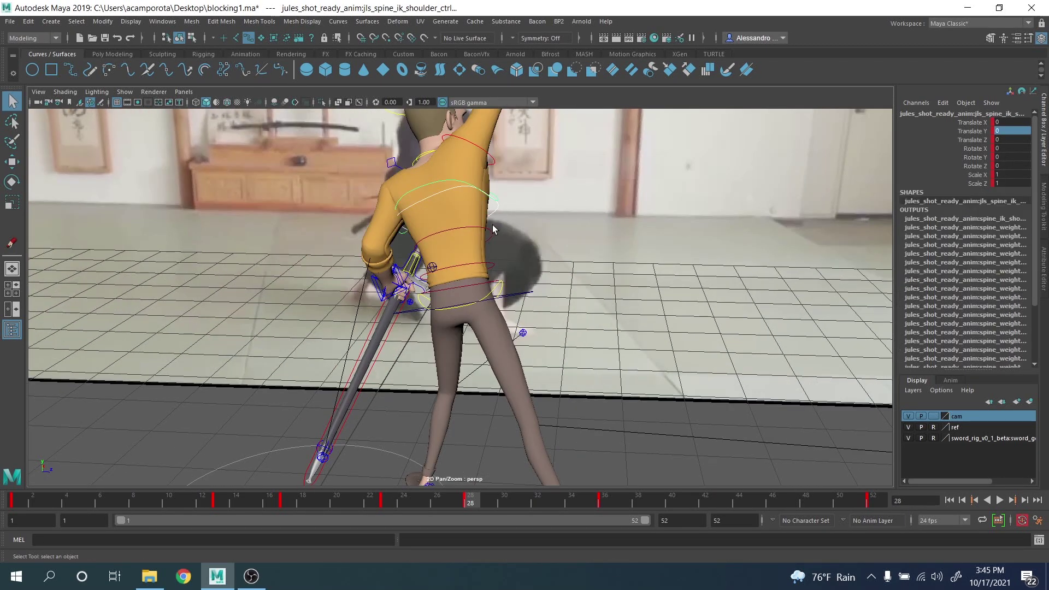
click(490, 266)
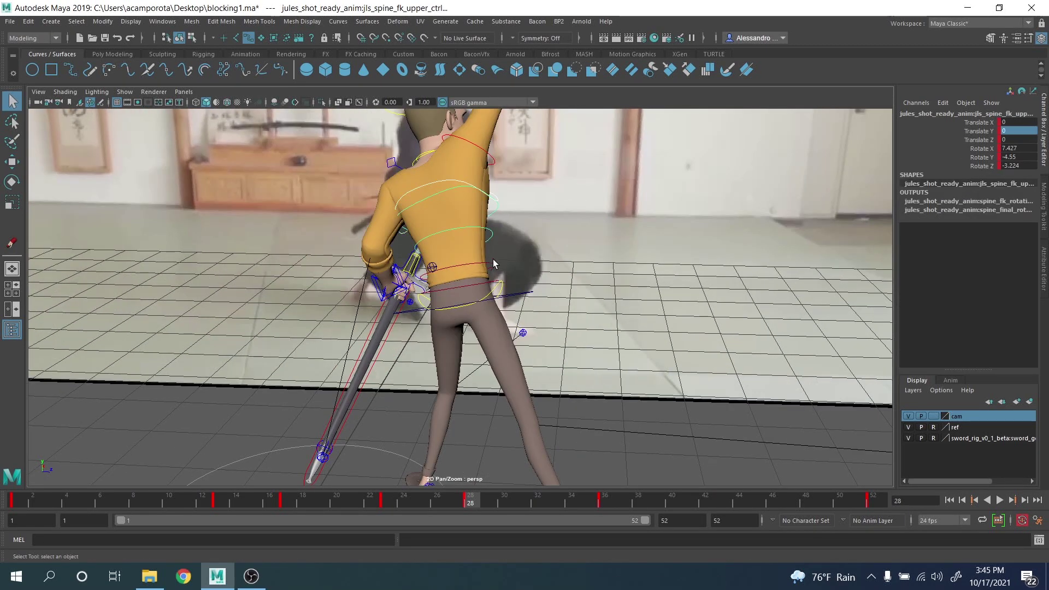
click(501, 287)
drag(1005, 120, 1009, 160)
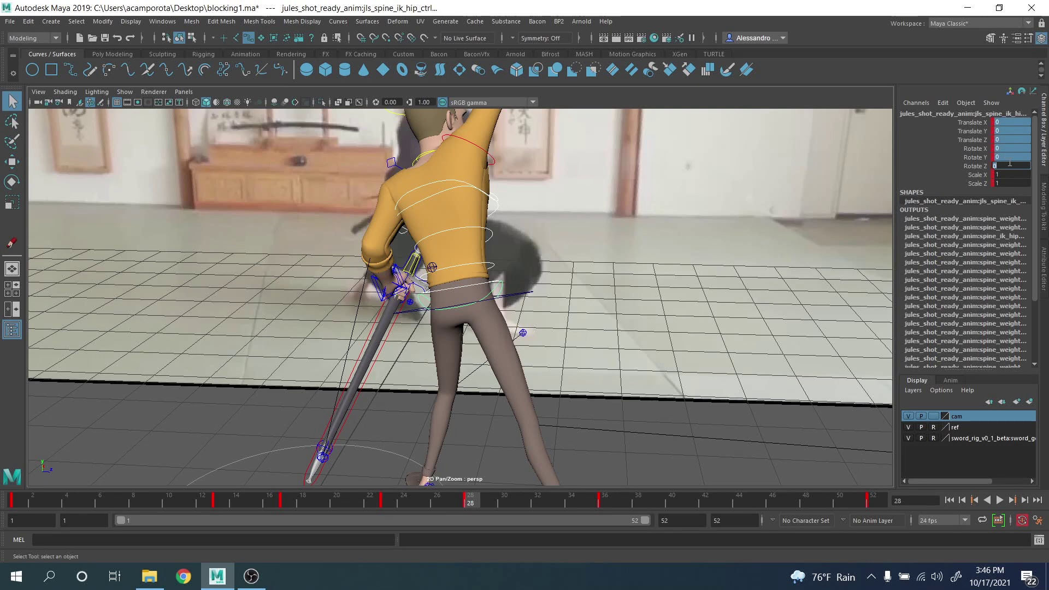
key(Return)
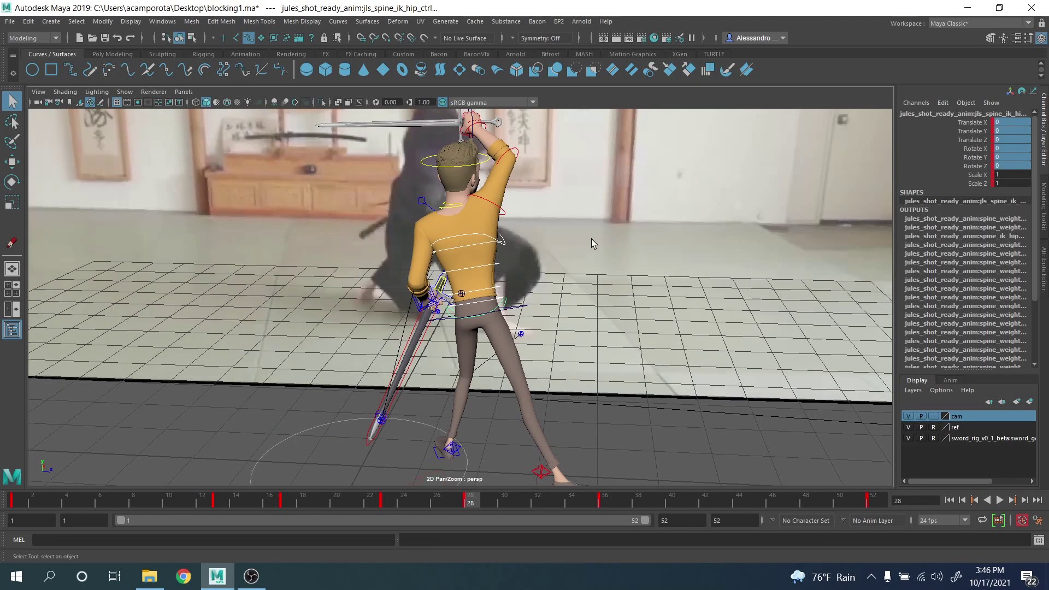
Step: Turn the COG control toward the walking direction, to about Rotate X 8.4, Y -363.4, Z -6.7
click(518, 313)
key(e)
drag(422, 298, 511, 279)
Step: Move the COG control forward and down to about Translate Y -0.19, Z 0.814, checking the lunge against the reference footage
key(w)
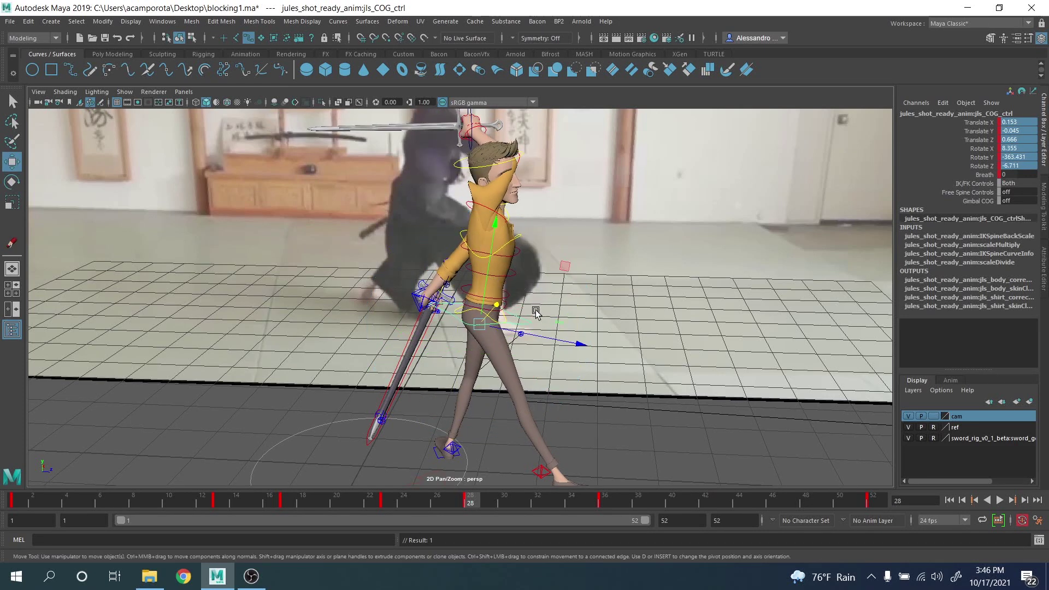
drag(514, 330, 544, 334)
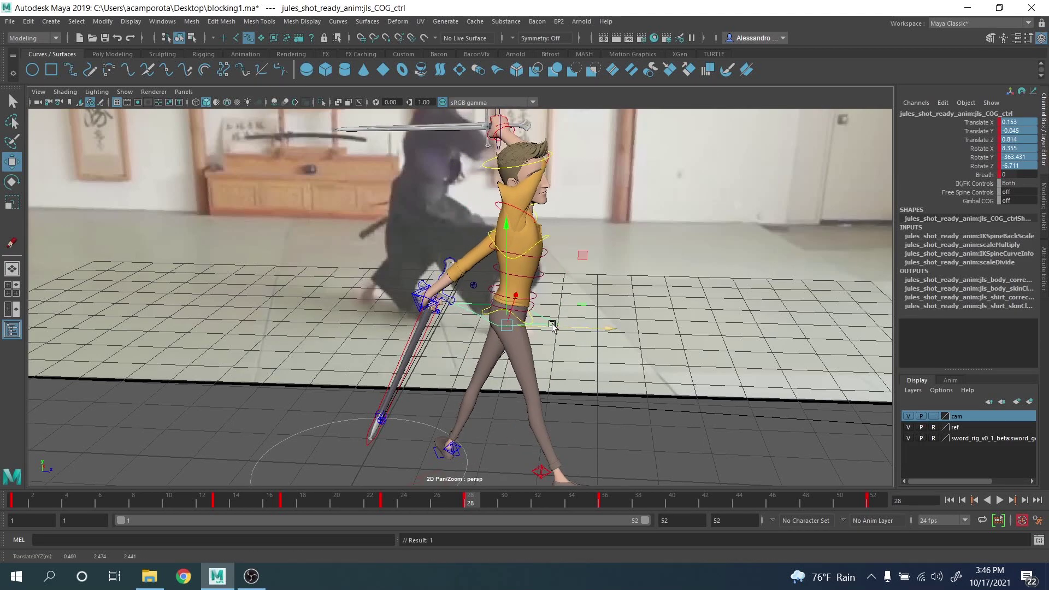
drag(505, 272, 507, 300)
alt+middle_drag(534, 307, 555, 223)
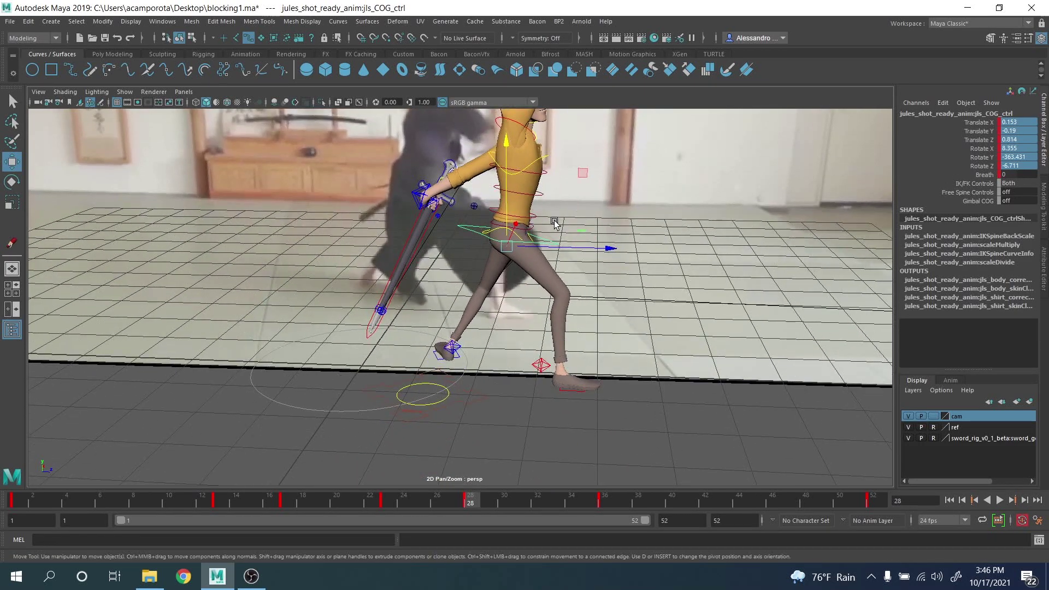
alt+drag(555, 223, 568, 215)
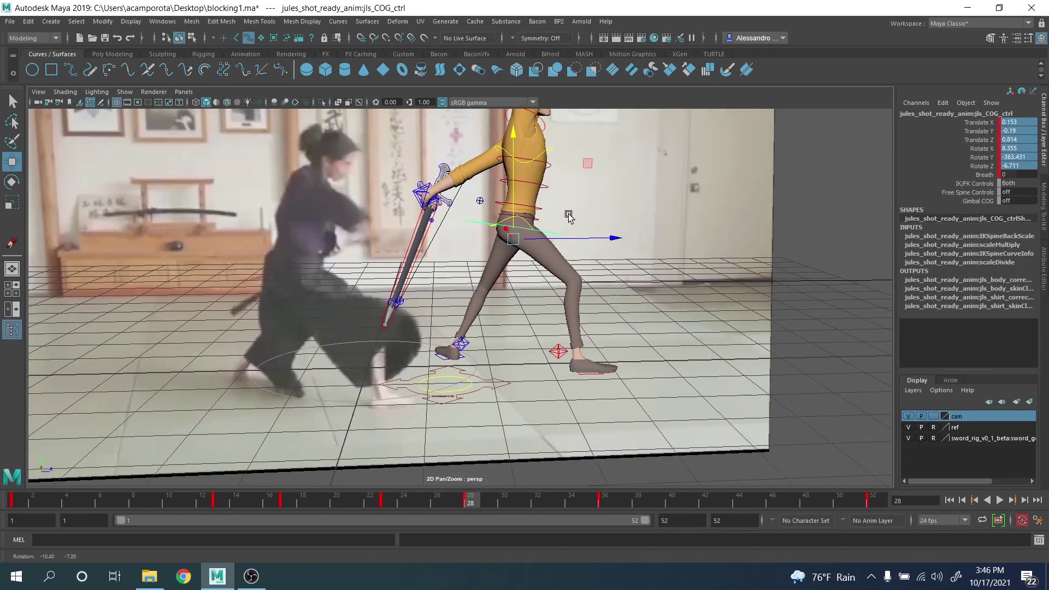
drag(396, 497, 476, 507)
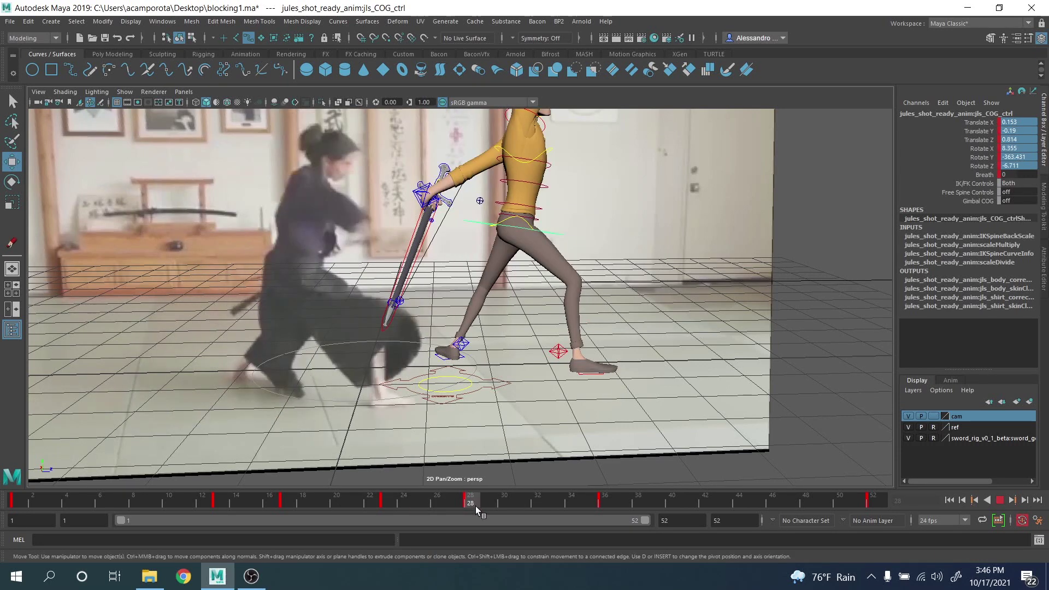
Step: Rotate the left foot IK control to about Rotate Y -330.4 and set its Foot Roll to about 22.7
key(q)
click(464, 343)
key(e)
drag(419, 364, 475, 377)
key(q)
click(982, 178)
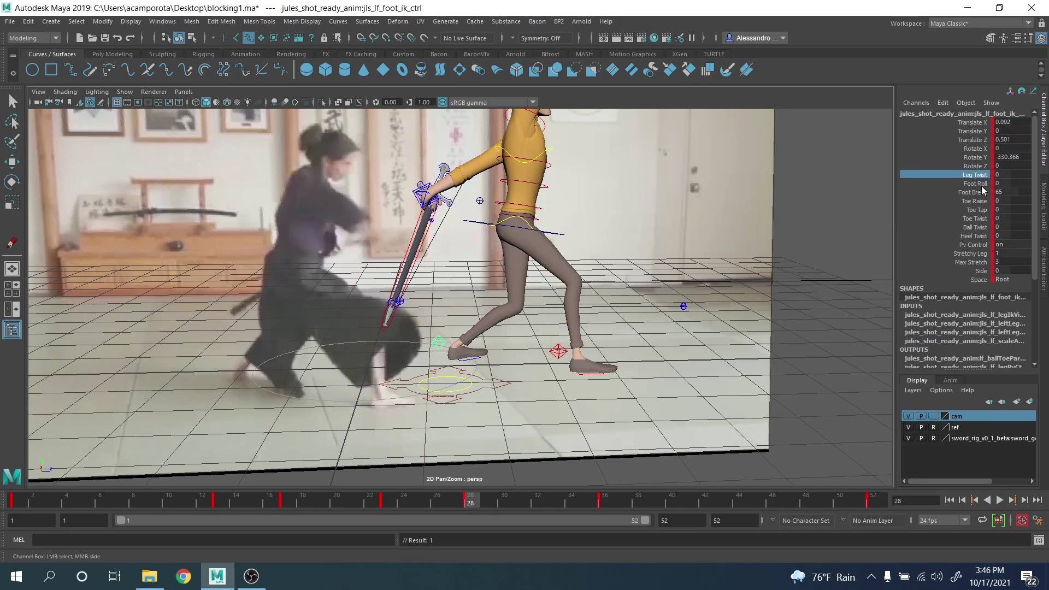
click(975, 184)
middle_drag(655, 219, 564, 220)
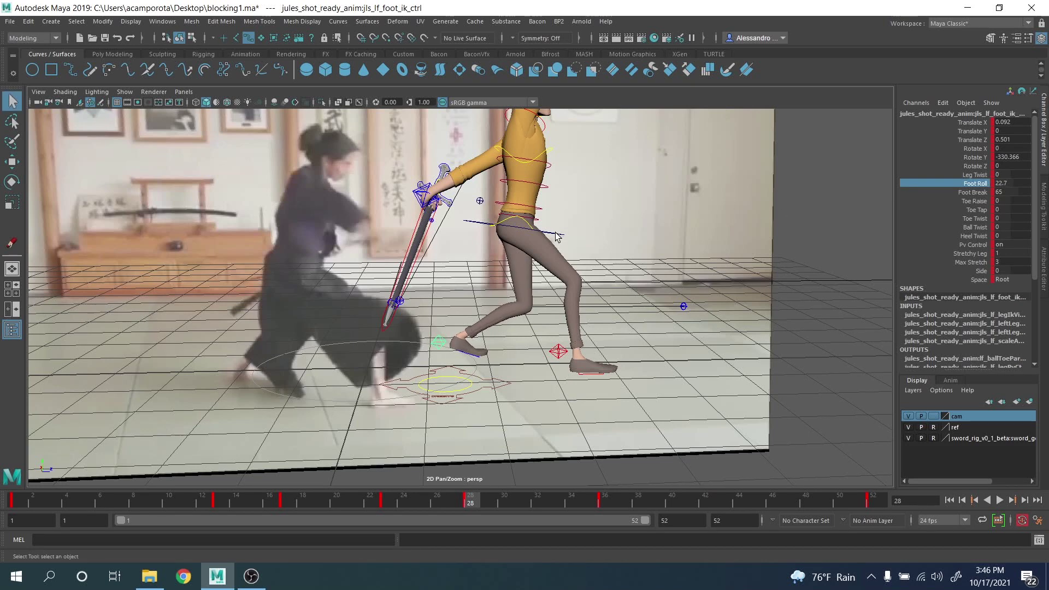
Step: Move the COG forward to about Translate Z 0.907, tilt it to about Rotate X 13.9 in the camera view, and compare with frame 23
click(557, 236)
key(w)
drag(577, 241, 597, 241)
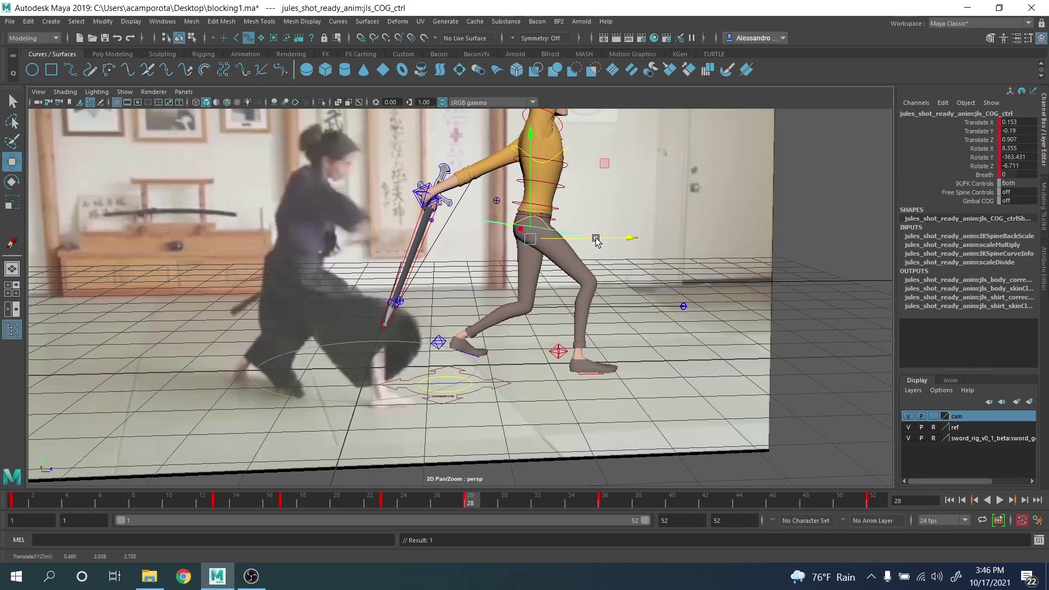
key(space)
key(space)
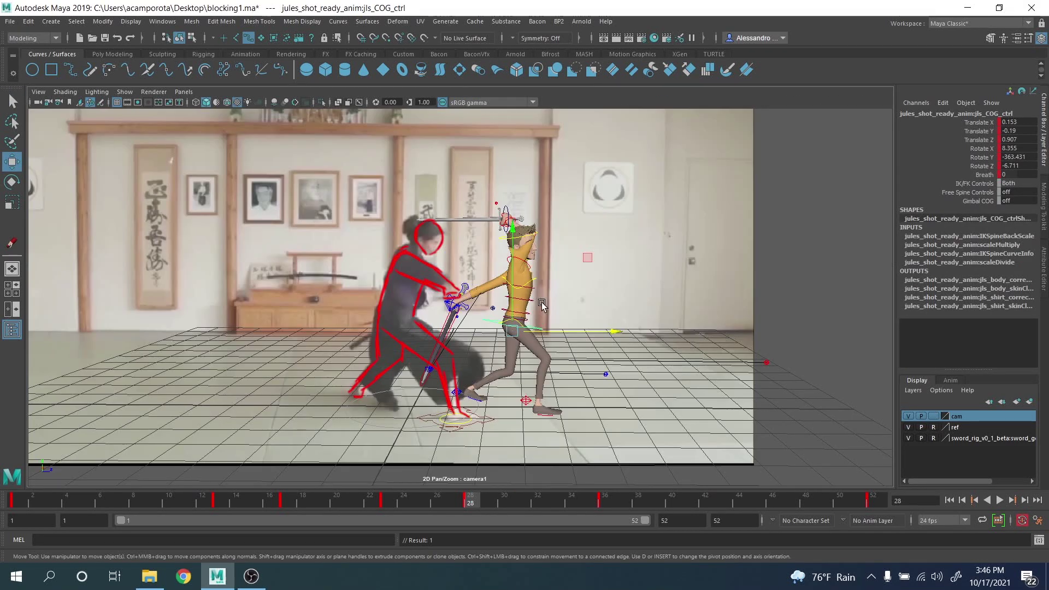
key(e)
drag(581, 273, 587, 270)
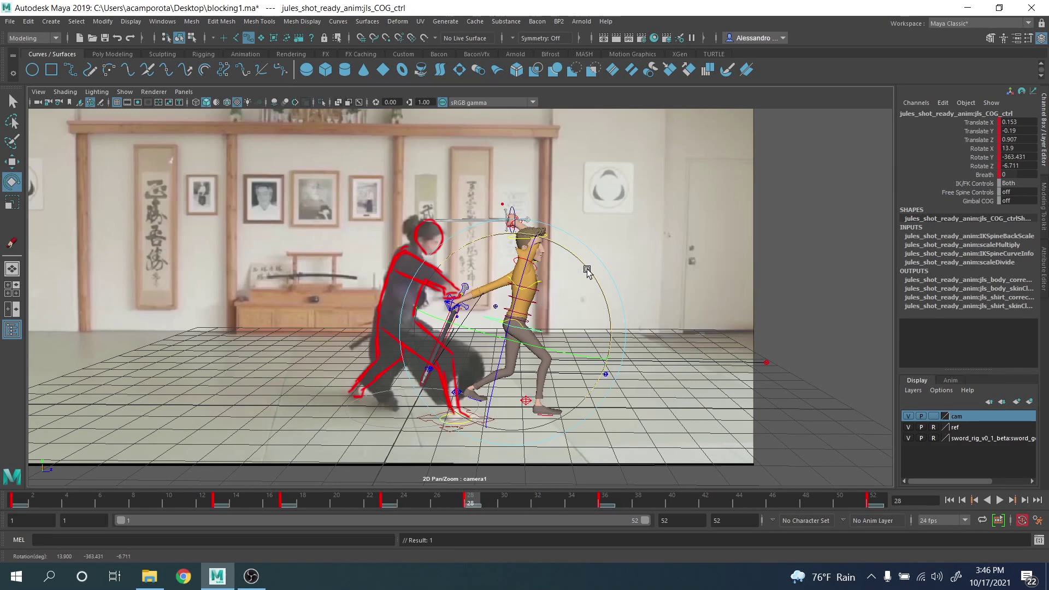
key(w)
key(comma)
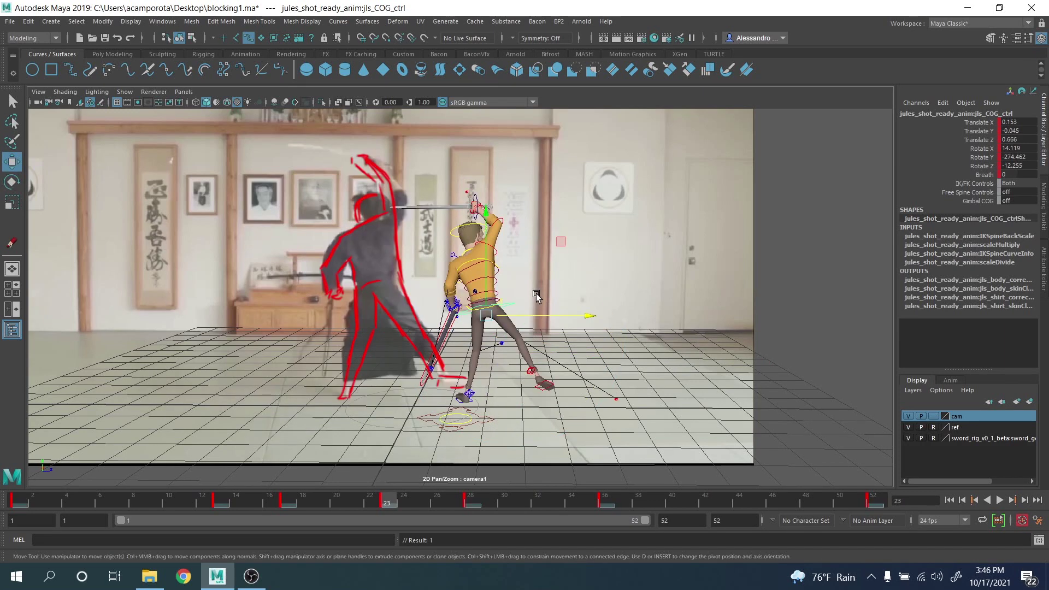
key(period)
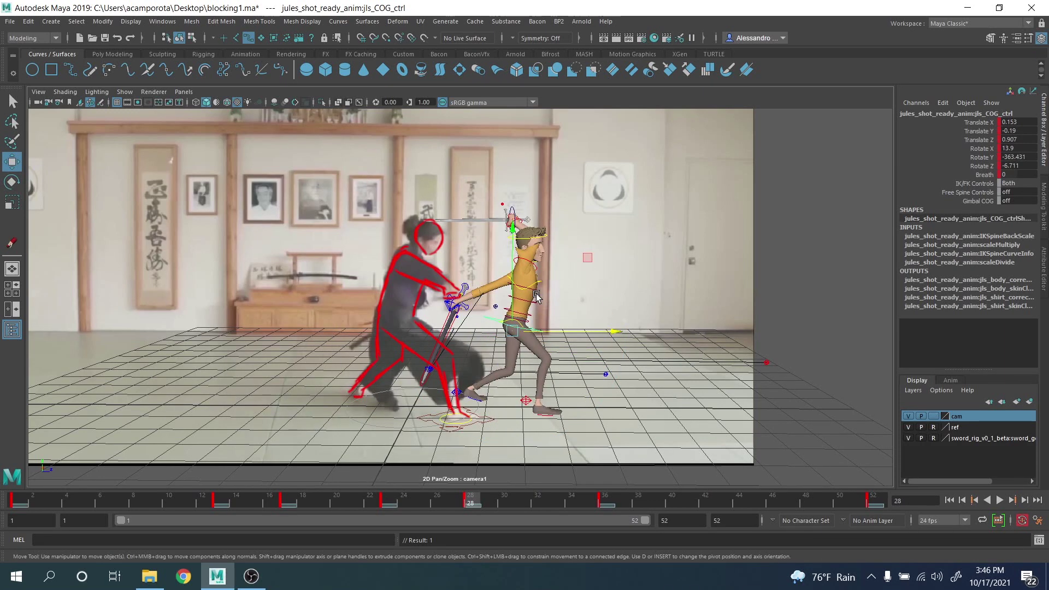
Step: Slide the right foot IK control forward to about Translate Z 1.329
click(527, 403)
drag(549, 404, 585, 414)
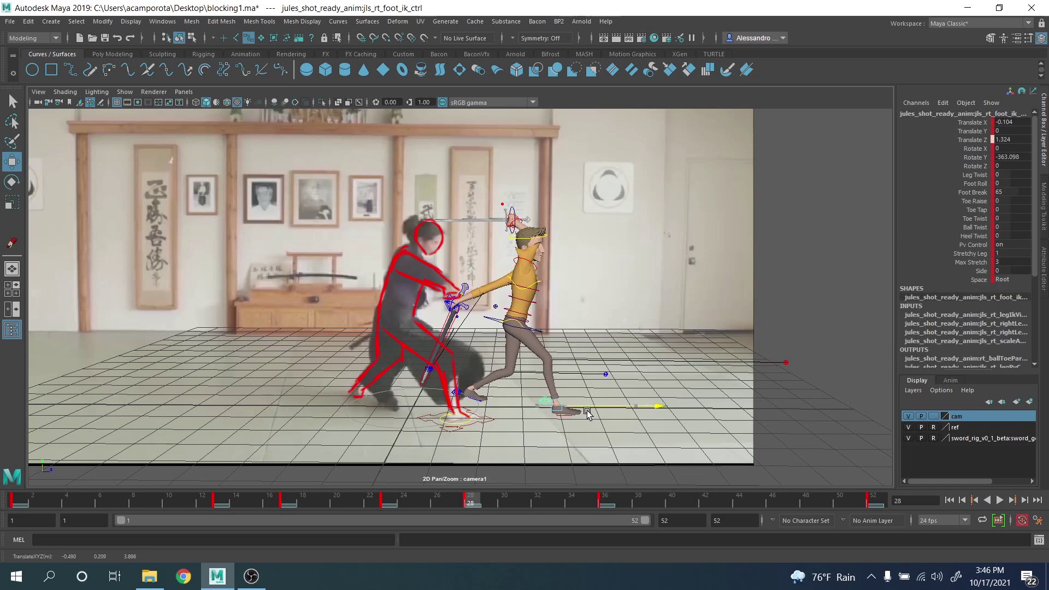
key(q)
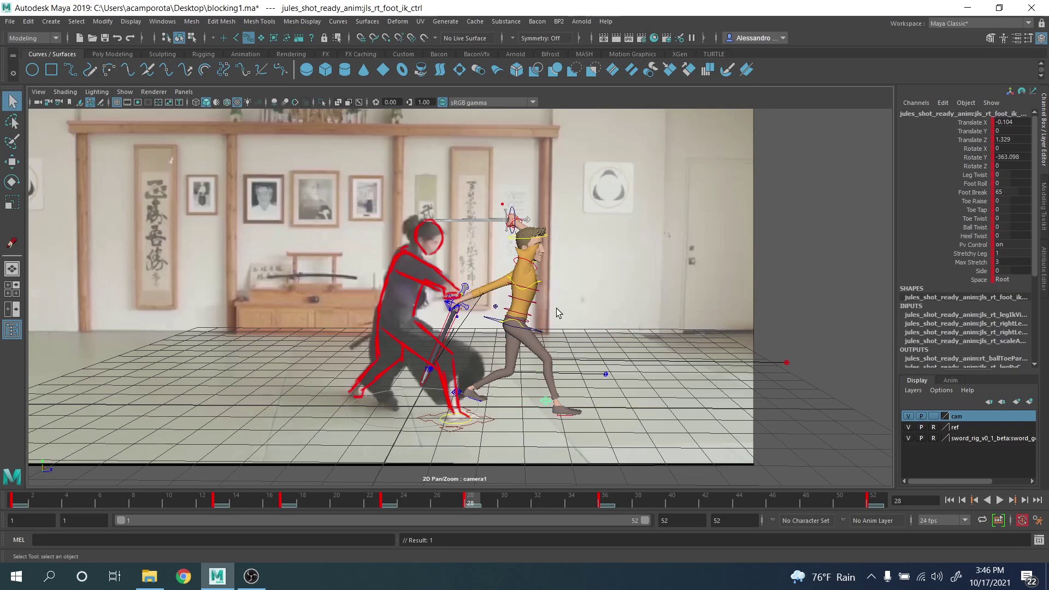
Step: Bend the FK spine controls forward to about Rotate X 11.6
click(537, 295)
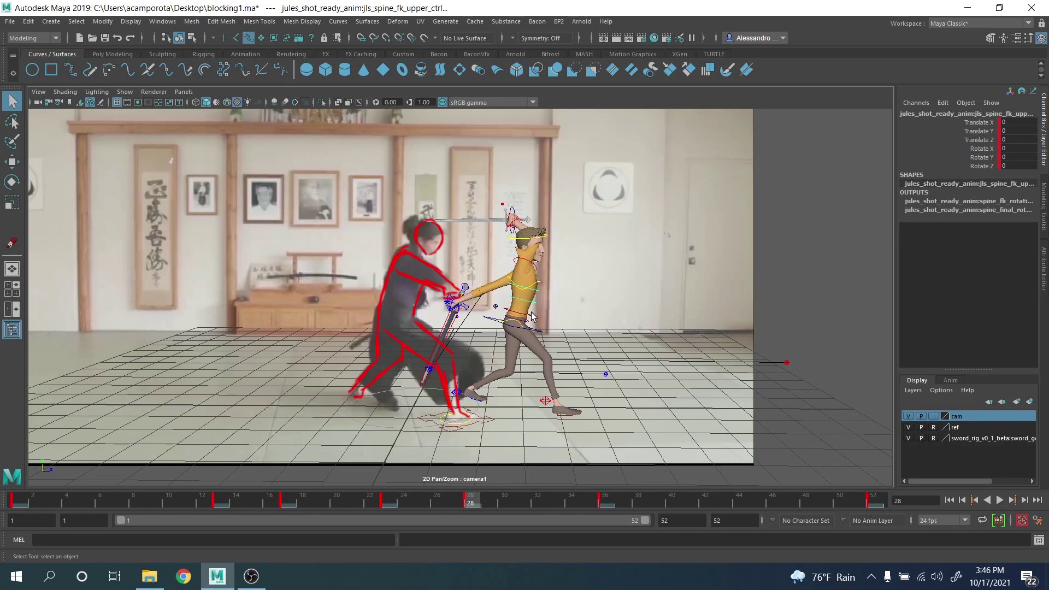
key(e)
drag(584, 244, 596, 270)
key(q)
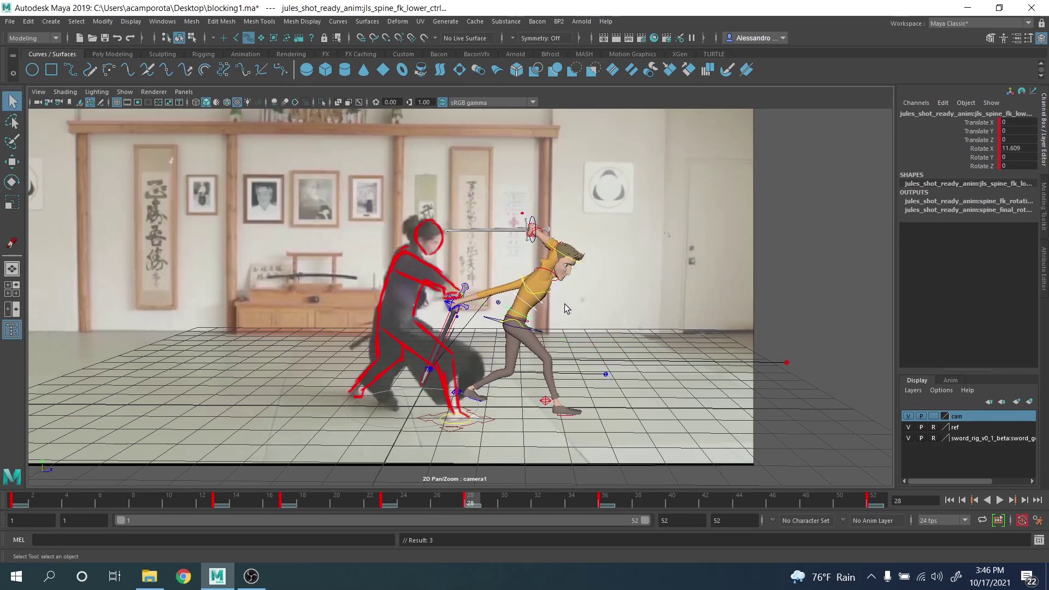
Step: Counter-rotate the IK hip control backward to about Rotate X -7
click(502, 319)
key(e)
drag(592, 281, 586, 267)
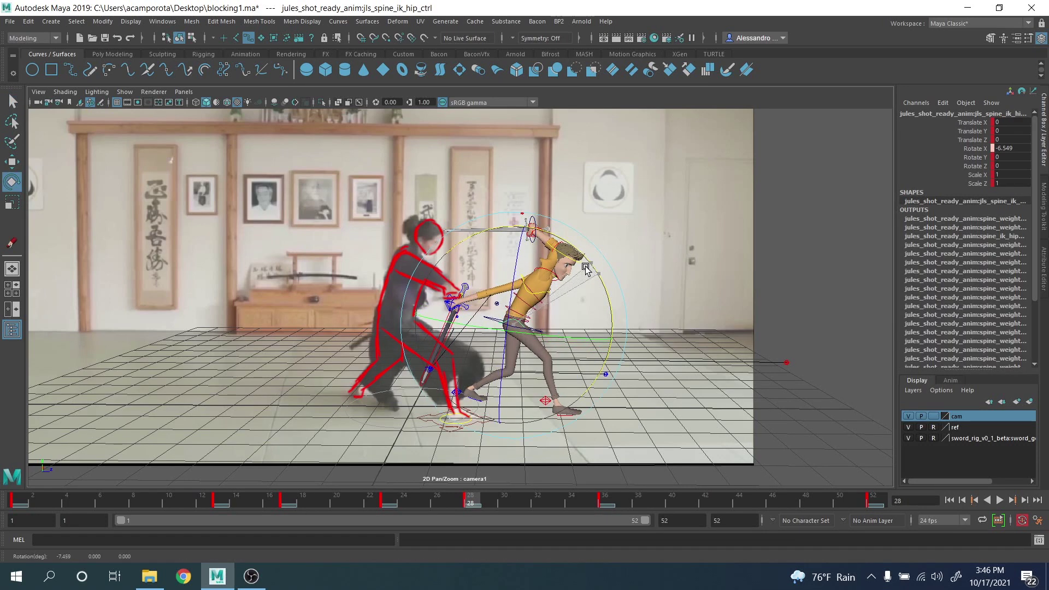
key(q)
Step: Rotate the COG control to about Rotate X 14.6, Y -357.1, Z -5.1
click(545, 336)
key(e)
mouse_move(546, 342)
mouse_down()
mouse_move(557, 350)
mouse_move(554, 341)
mouse_up()
key(w)
Step: Twist the lower FK spine control slightly to about Rotate Y -0.75, Z -0.15
click(541, 304)
key(q)
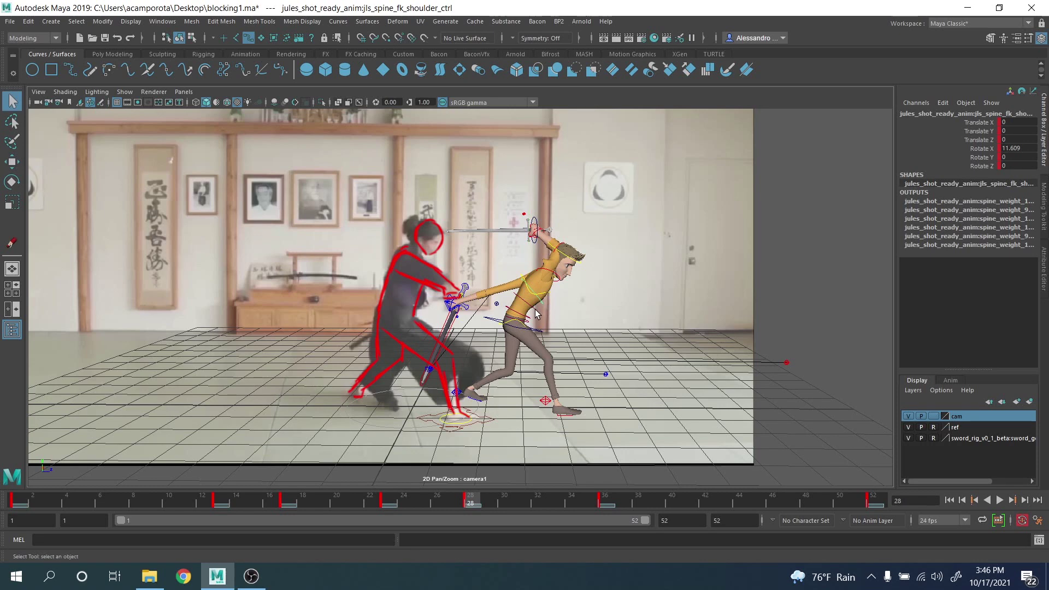
click(541, 319)
key(e)
key(q)
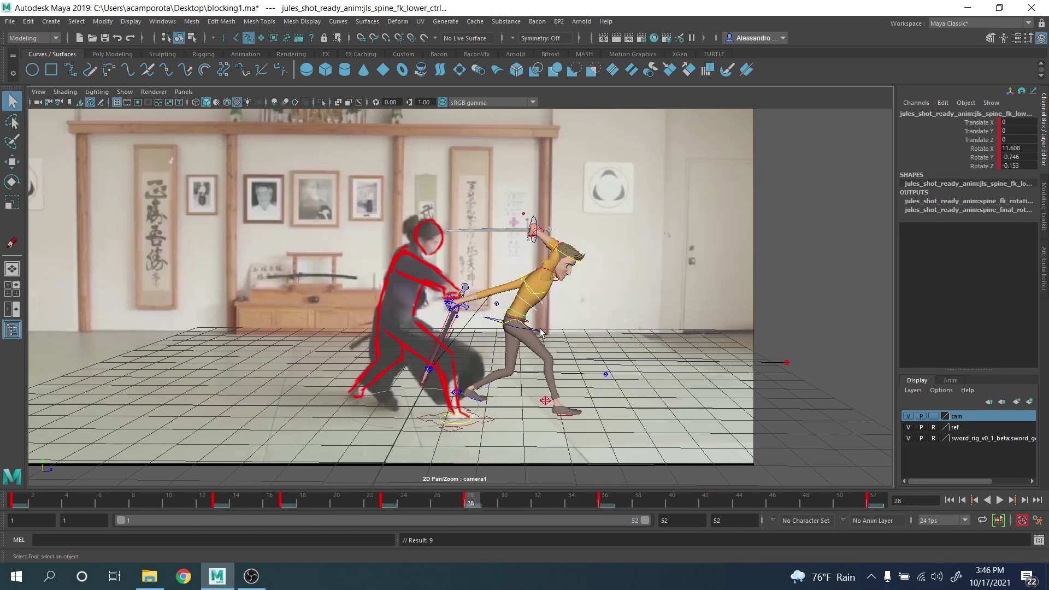
Step: Undo the vertical COG adjustment and nudge the COG control forward to about Translate Z 0.922
click(546, 332)
key(w)
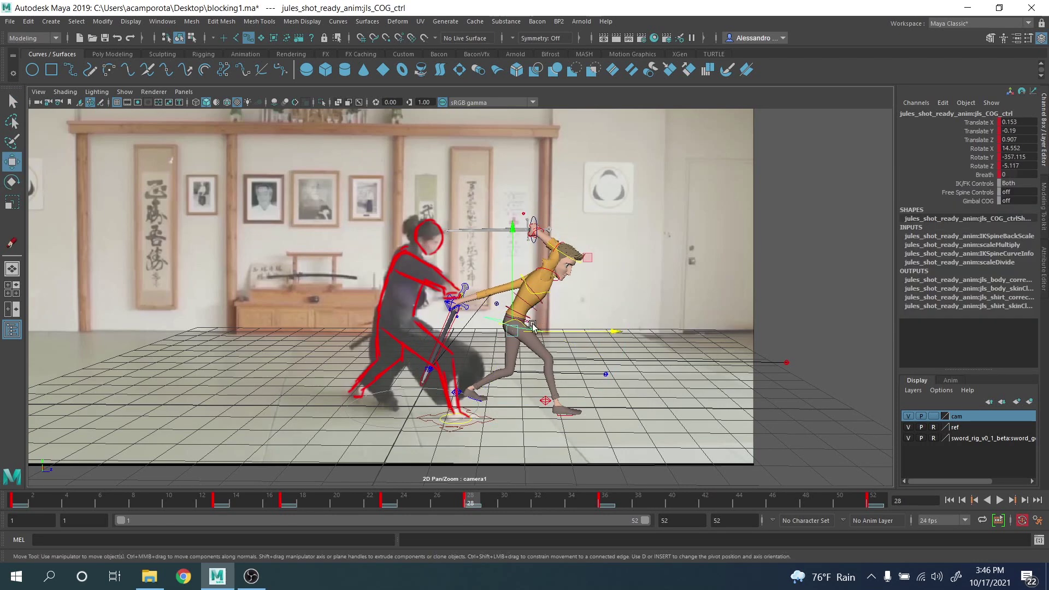
click(513, 302)
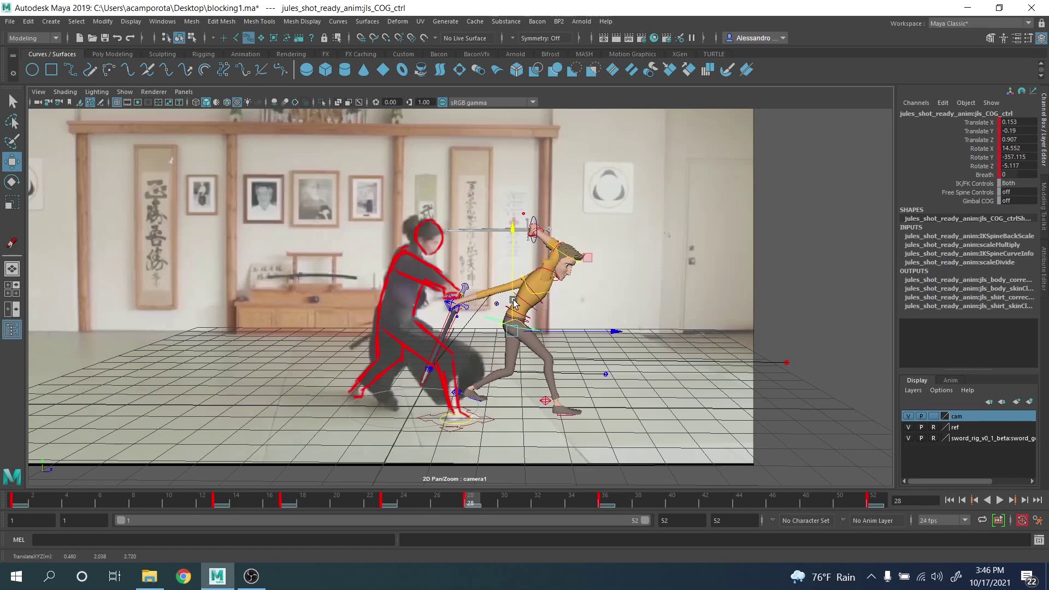
key(ctrl+z)
click(541, 332)
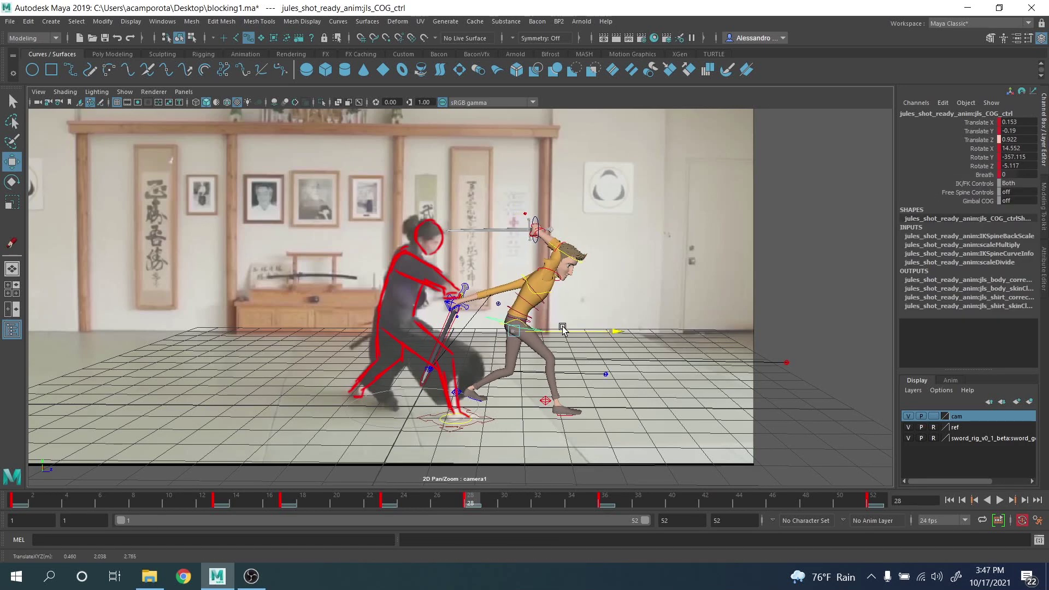
Step: Rotate the left foot IK control to about Rotate Y -327.6 and raise its Foot Roll to about 33.6
key(q)
click(462, 395)
key(e)
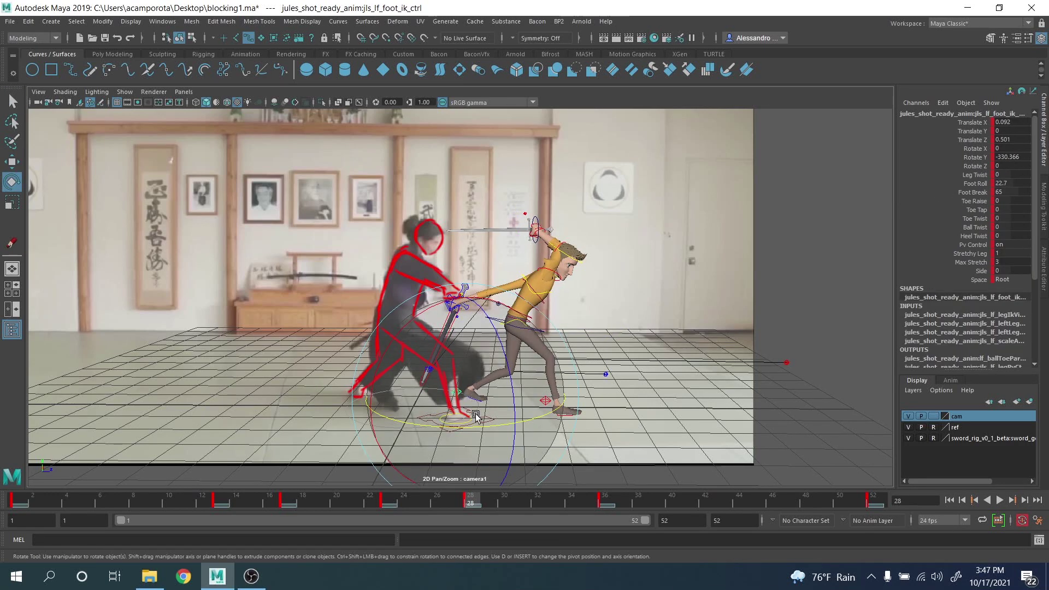
click(963, 184)
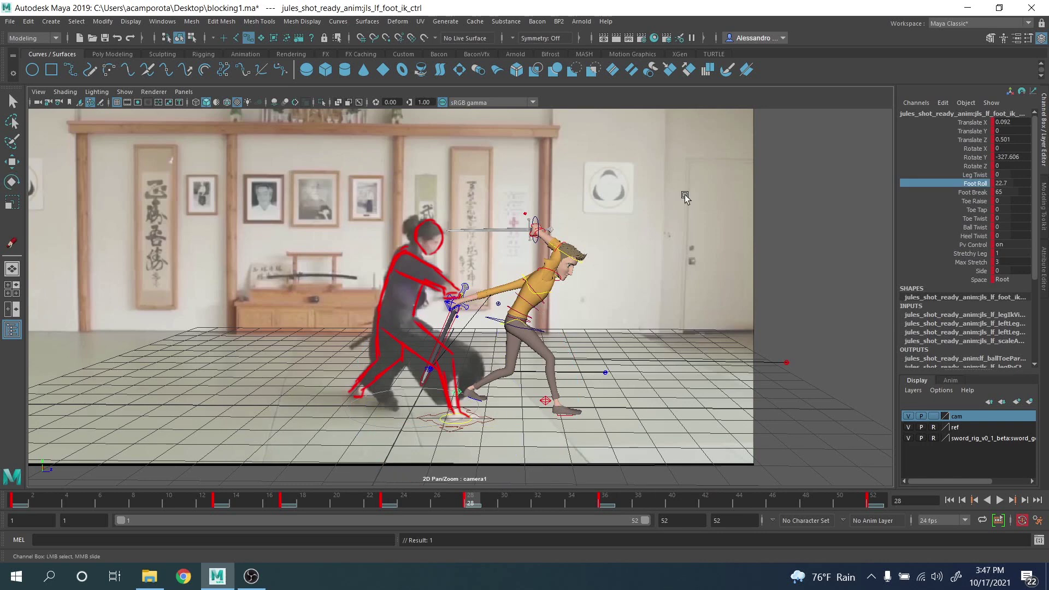
key(q)
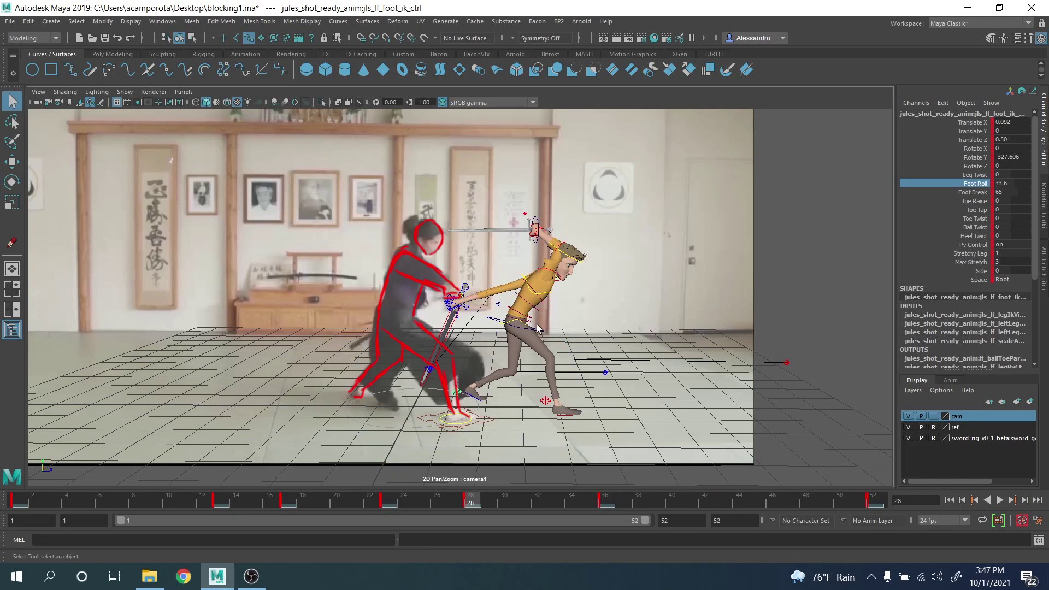
Step: Push the COG control farther forward over the front leg, to about Translate Z 0.972
click(554, 331)
key(w)
drag(578, 332, 583, 331)
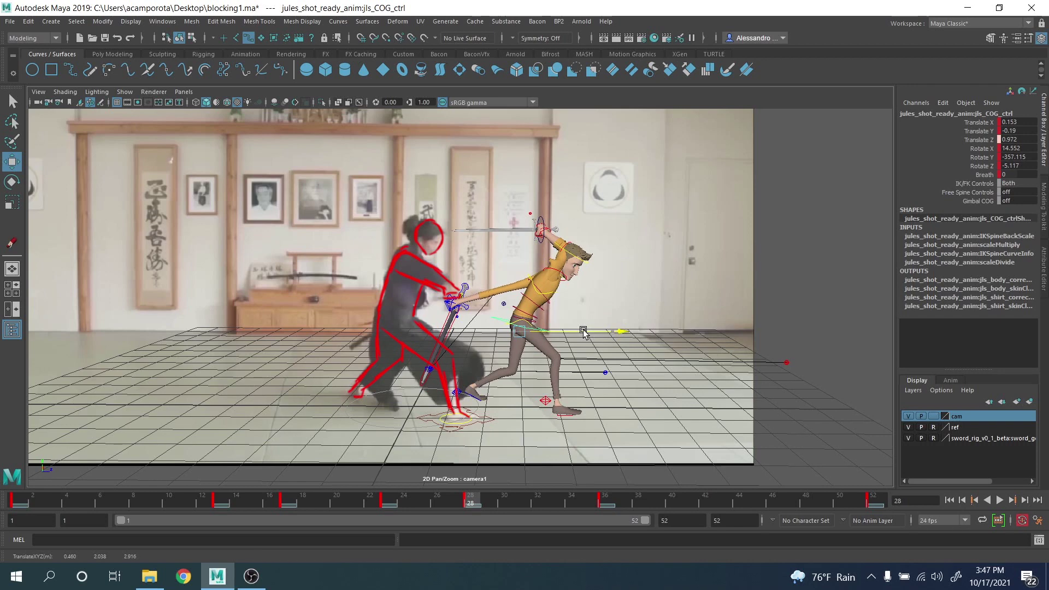
Step: Move the right foot IK control forward to about Translate Z 1.401 and turn it to about Rotate Y -338.854
click(588, 409)
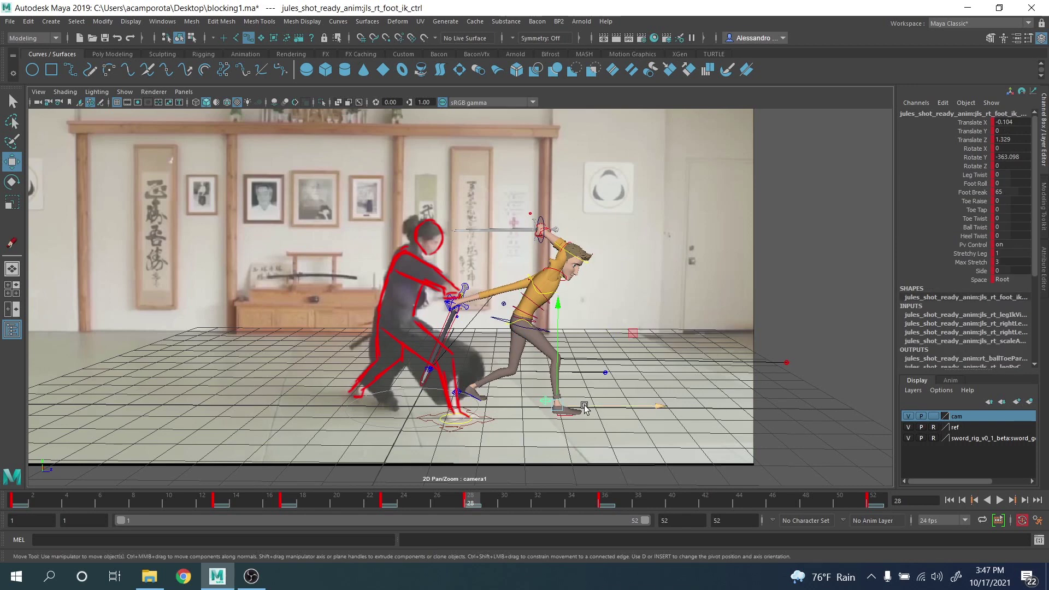
key(e)
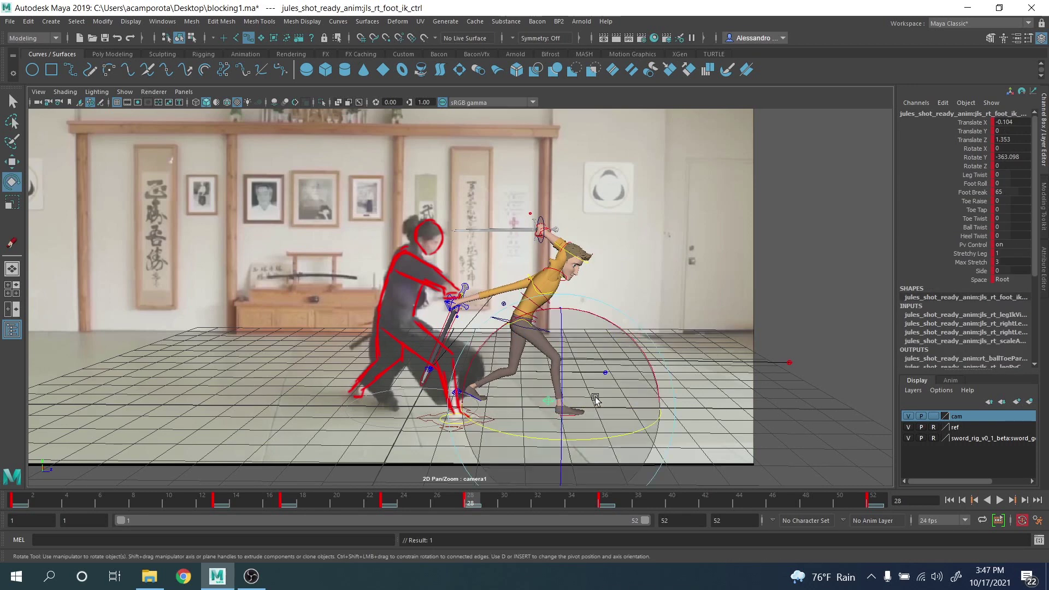
key(alt+v)
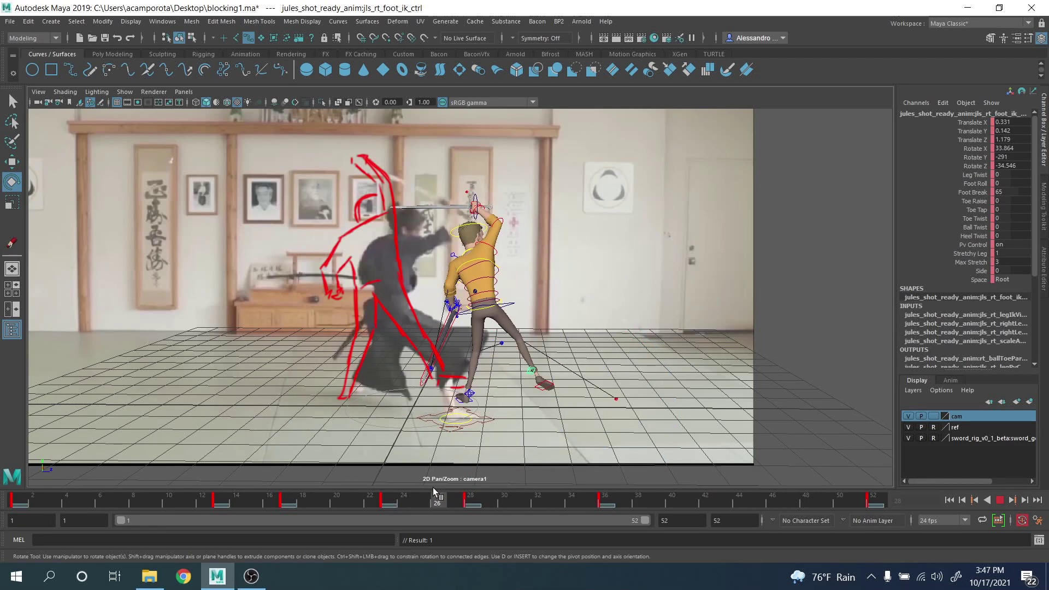
key(alt+v)
drag(572, 442, 630, 407)
key(w)
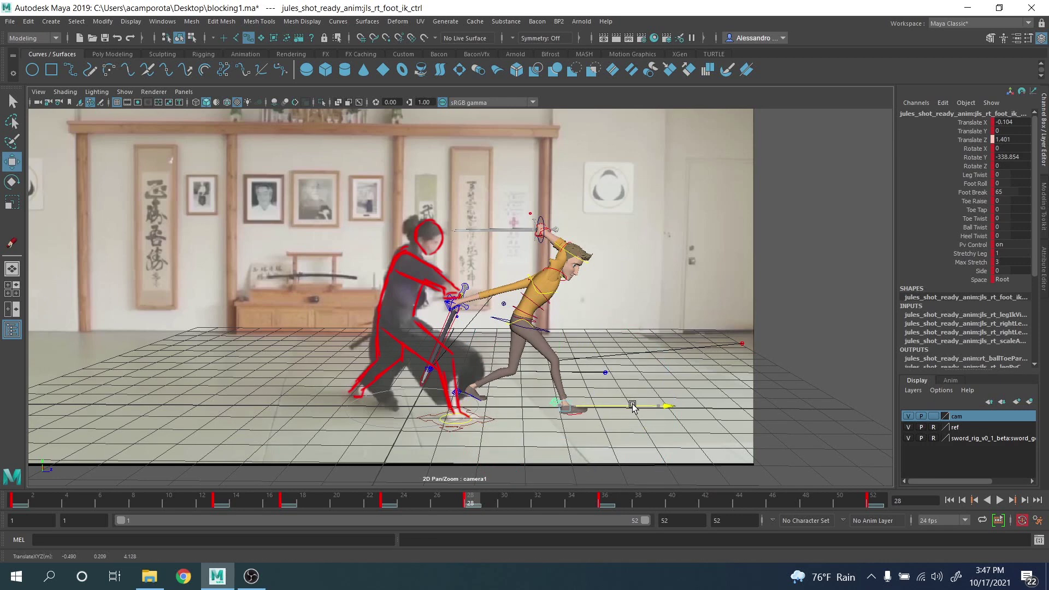
Step: Swing the right upper arm FK control forward from overhead to about Rotate Y -57.234, Z -43.639, checking the reference motion in playback
key(q)
click(568, 283)
key(e)
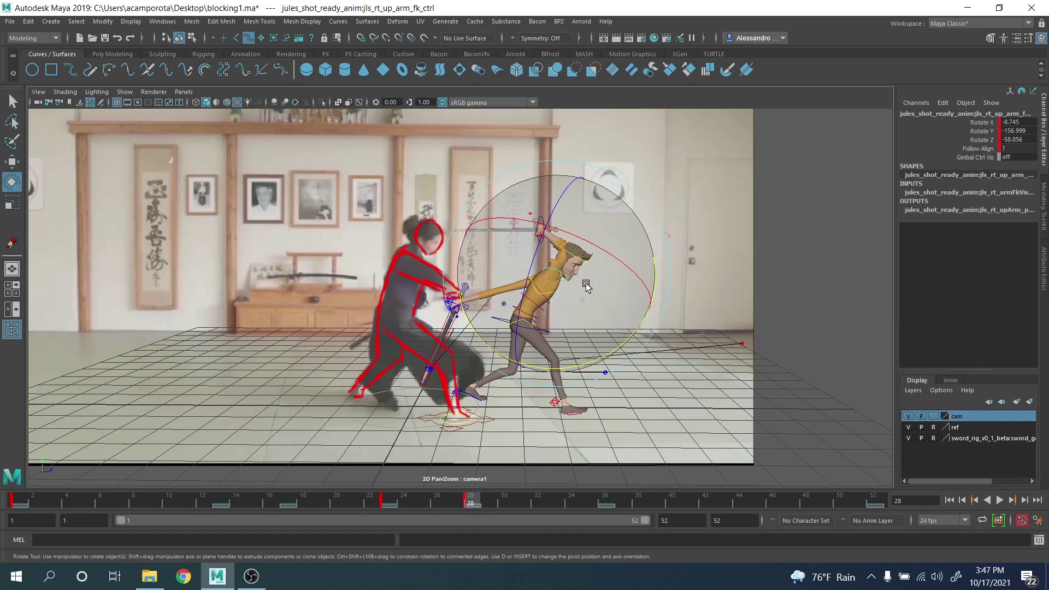
drag(590, 292, 631, 296)
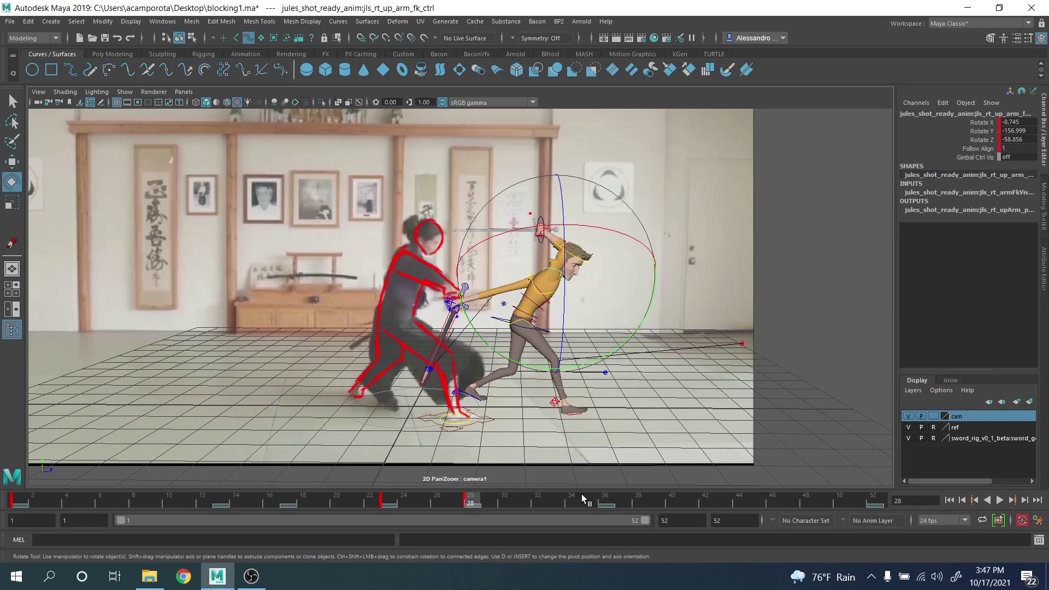
key(alt+v)
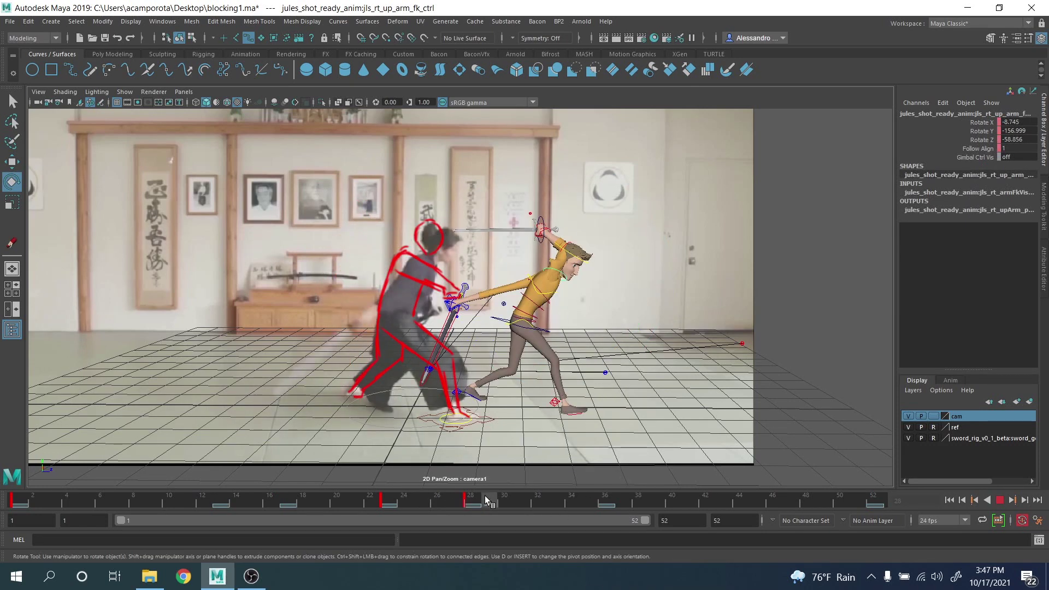
key(alt+v)
drag(627, 234, 556, 234)
key(ctrl+z)
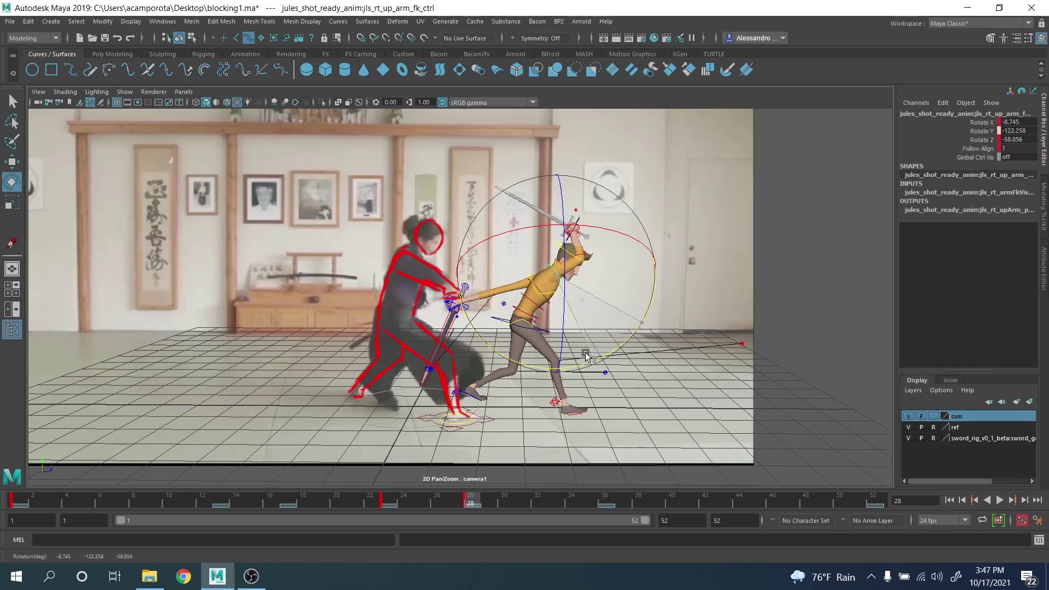
drag(561, 243, 564, 257)
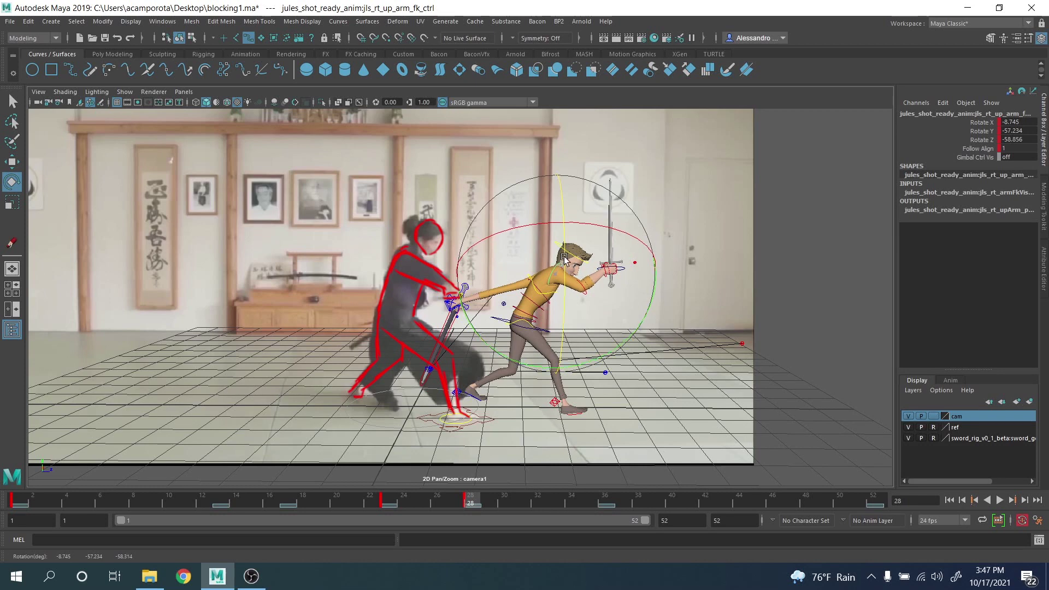
click(593, 292)
drag(593, 292, 533, 357)
Step: Lower the right upper arm FK control further to about Rotate X -0.611, Y -25.509, Z -27.518
key(q)
click(549, 280)
key(e)
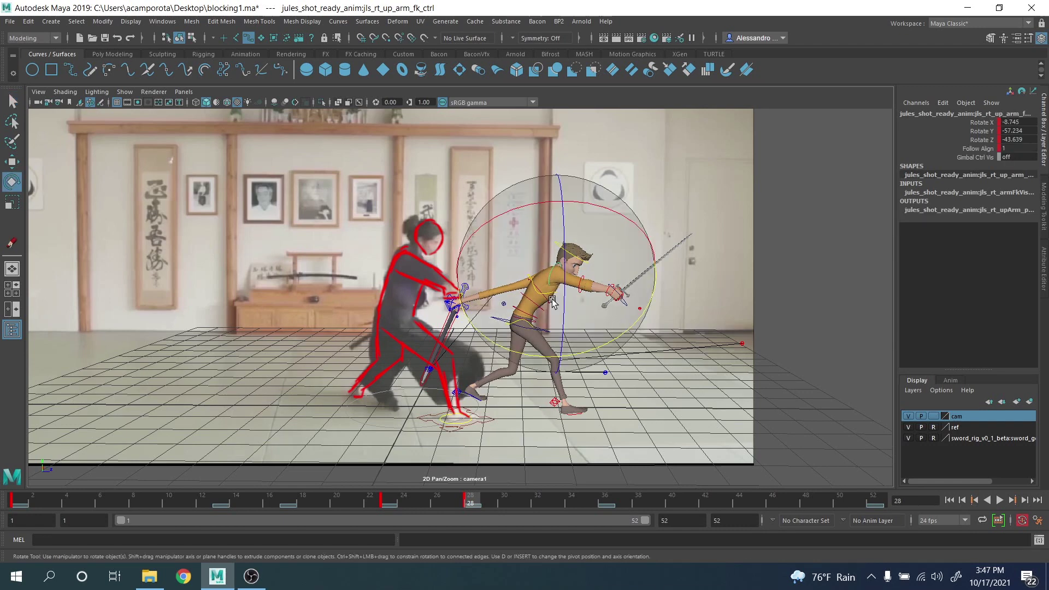
drag(557, 309, 631, 221)
drag(637, 315, 589, 330)
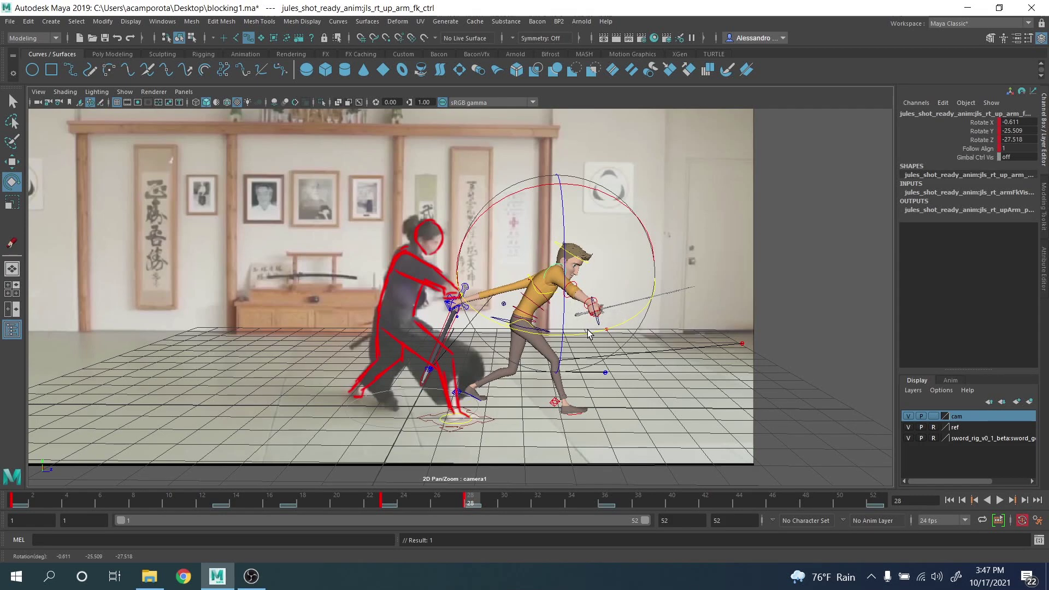
Step: In the perspective view, shift the COG control sideways to about Translate X 0.021
key(q)
key(space)
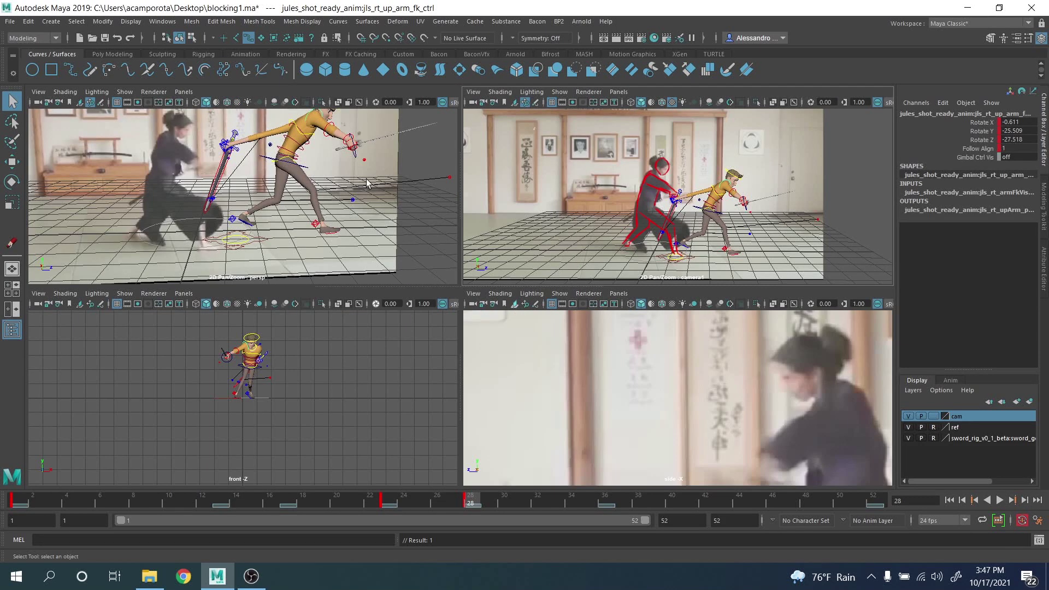
key(space)
alt+drag(450, 203, 439, 261)
click(472, 261)
key(w)
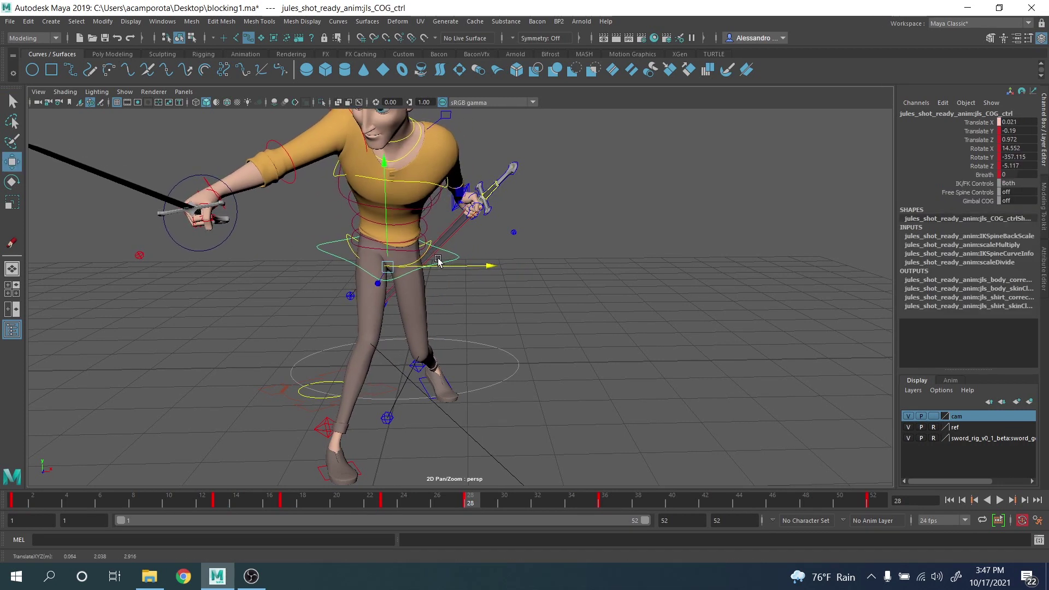
Step: Shift the left knee pole vector control sideways and move the right knee pole vector control to about Translate X -0.517
click(389, 417)
middle_drag(461, 345, 543, 276)
scroll(430, 313, down, 2)
scroll(430, 313, down, 3)
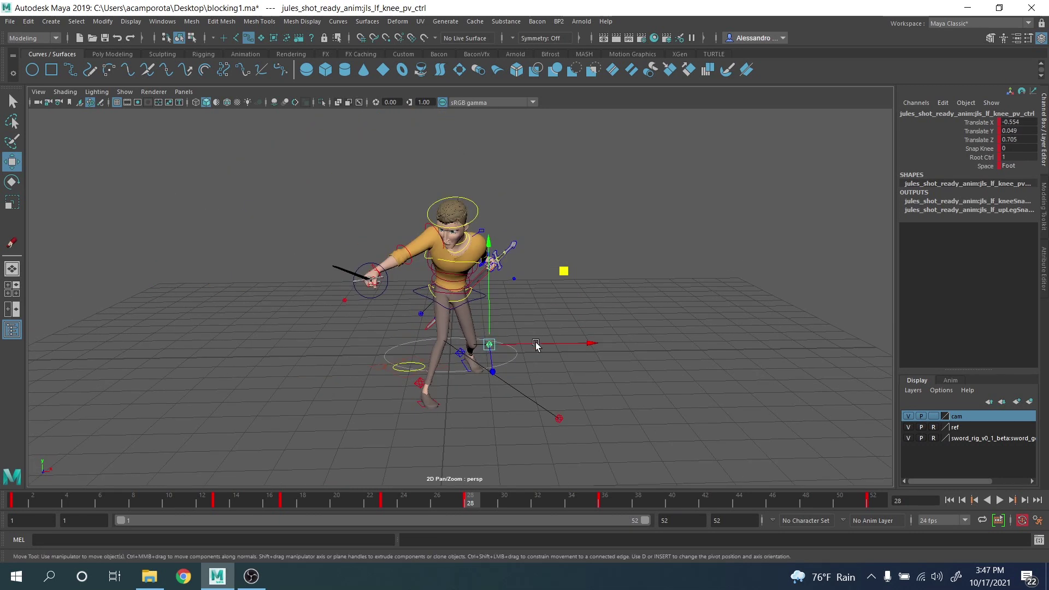
click(558, 418)
middle_drag(632, 346, 507, 340)
Step: Display the character in wireframe and reset the right clavicle control's translation and rotation values to 0
scroll(524, 354, up, 3)
alt+drag(525, 355, 499, 309)
scroll(499, 309, up, 5)
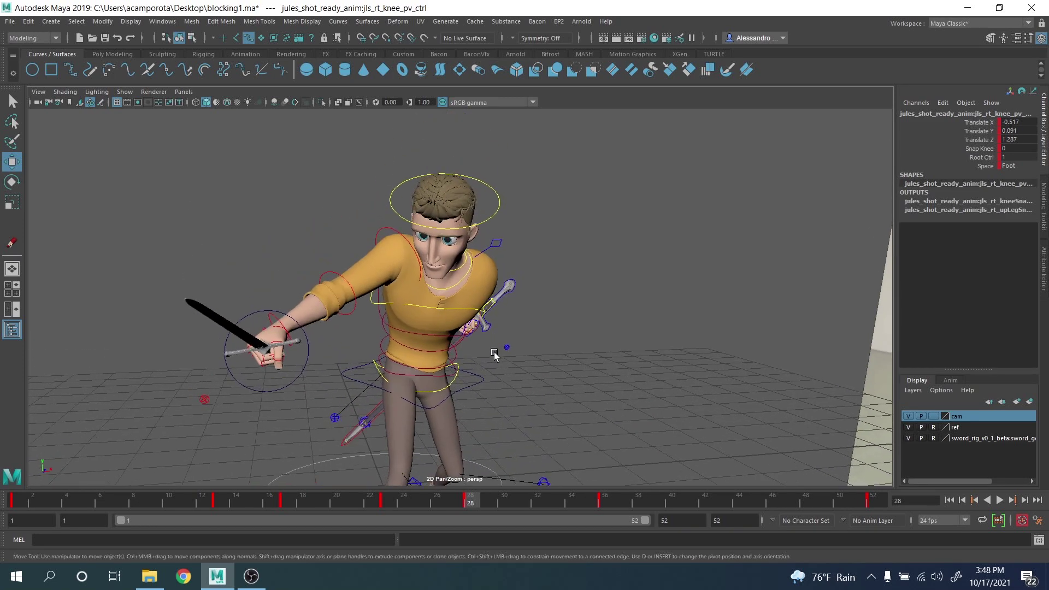
key(4)
click(382, 181)
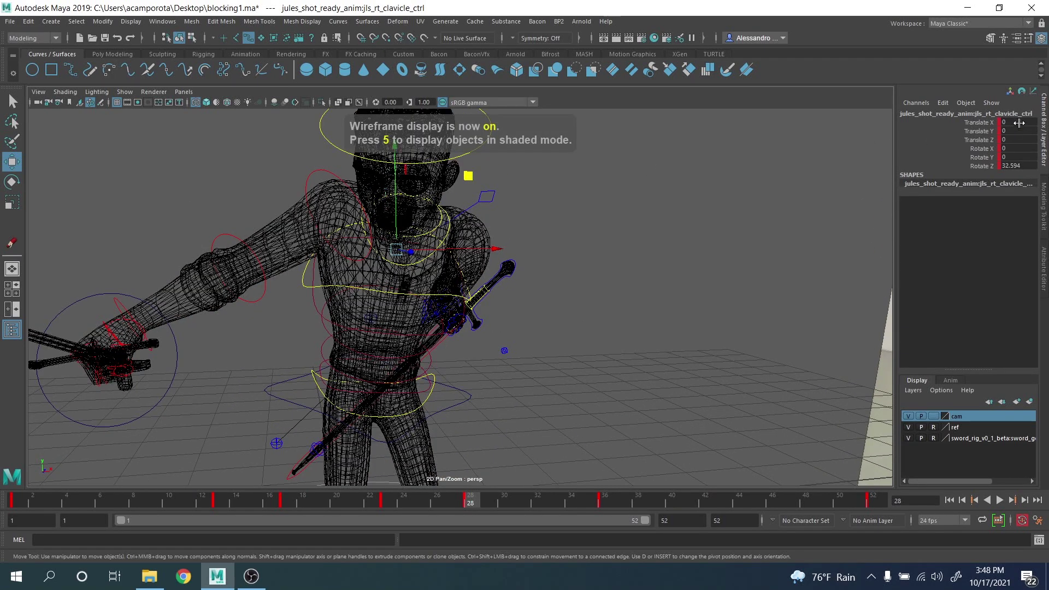
drag(1019, 123, 1019, 160)
text(0)
key(Return)
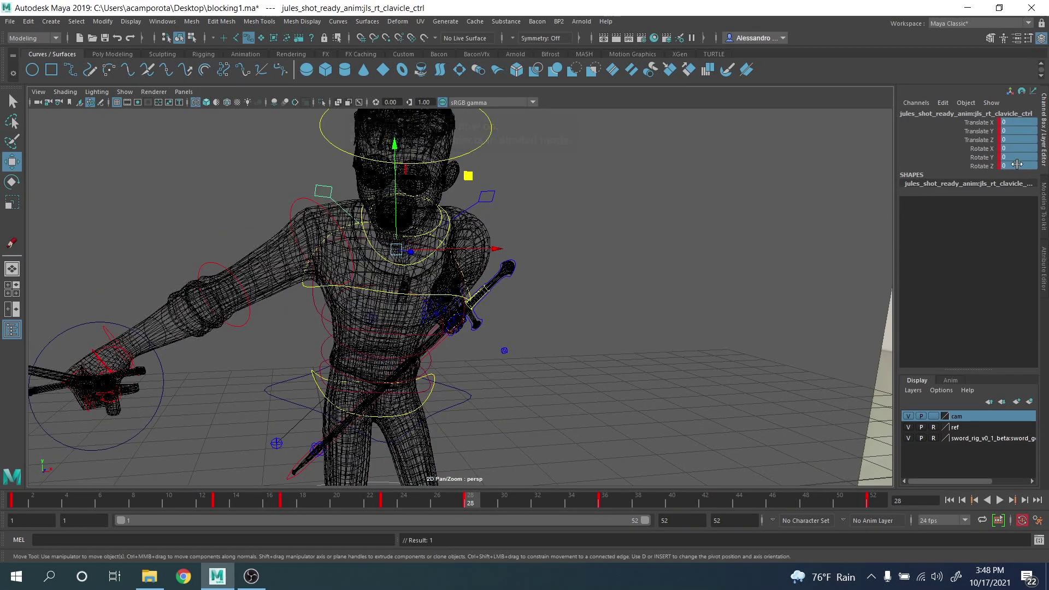
Step: Rotate the FK spine controls together, bringing the lower one to about Rotate X 11.608, Y 2.637, Z -0.153
scroll(548, 265, down, 4)
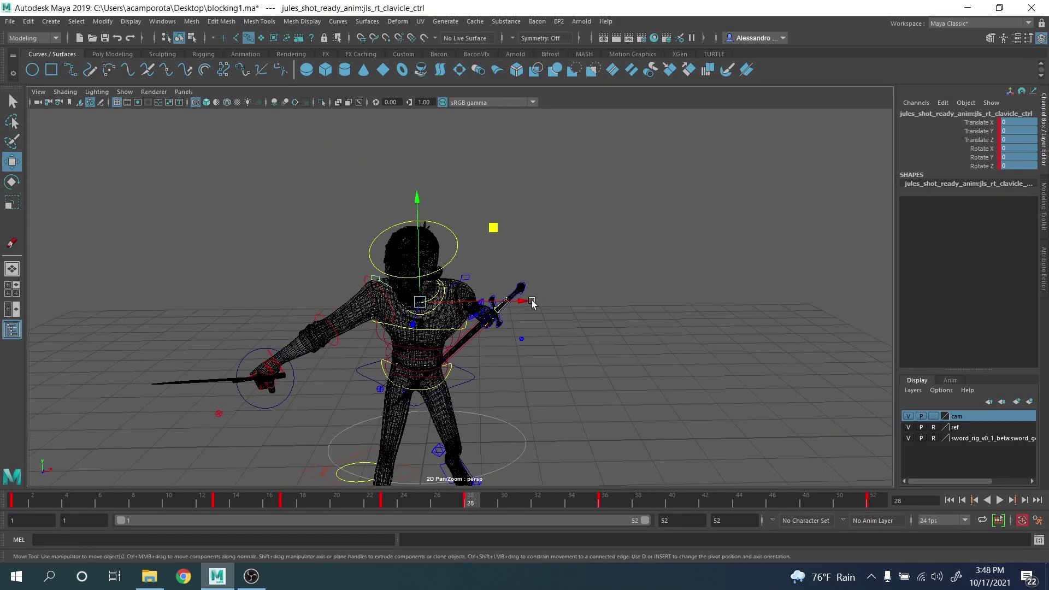
mouse_move(410, 347)
alt+mouse_down()
mouse_move(385, 337)
mouse_move(394, 345)
alt+mouse_up()
key(e)
drag(447, 374, 458, 384)
key(q)
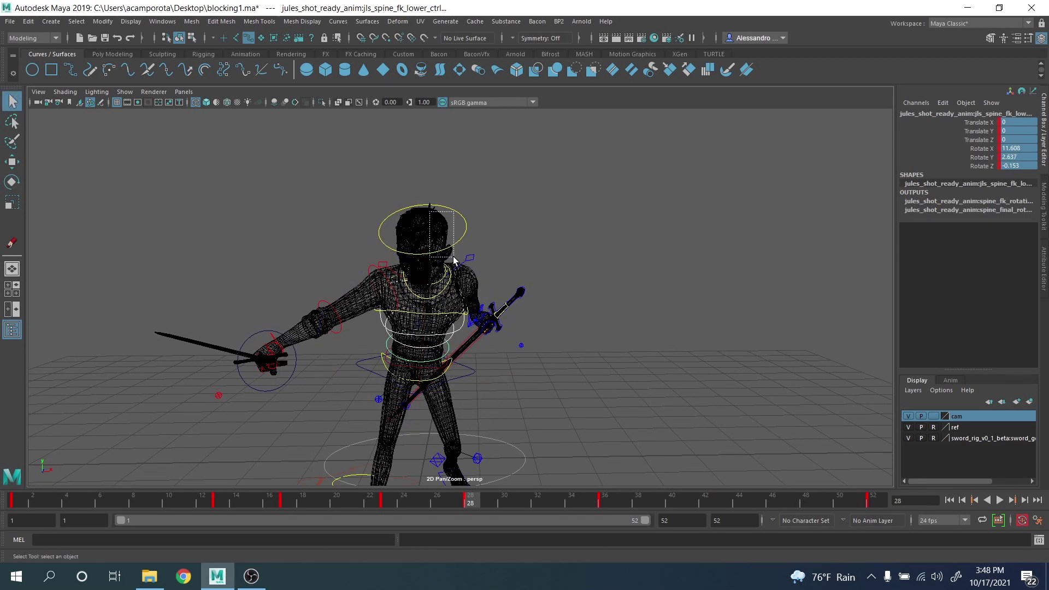
Step: Select the head and neck controls and reset their Rotate X, Y and Z values to 0
drag(451, 266, 452, 266)
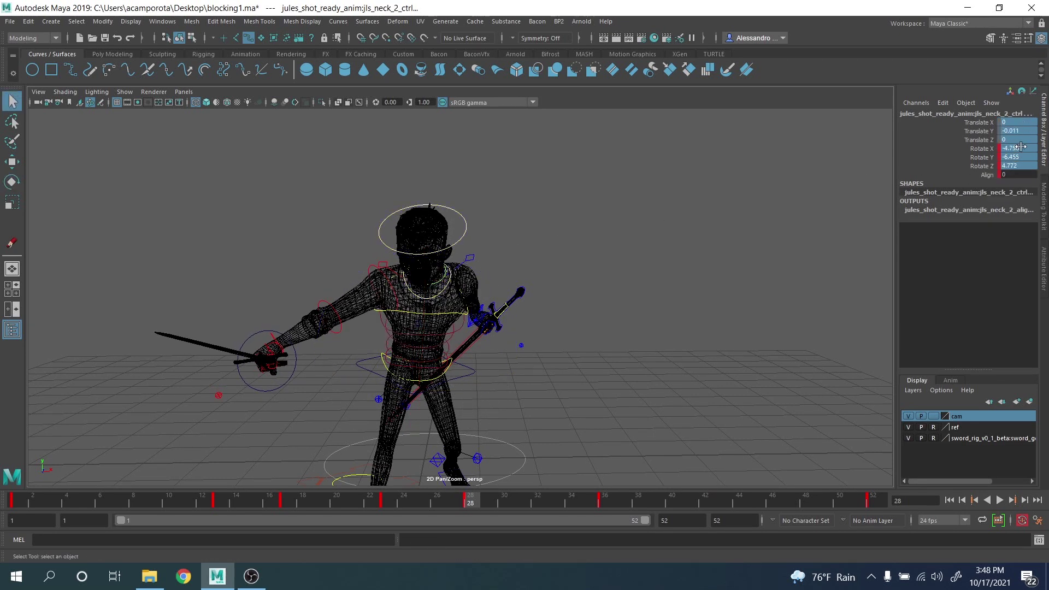
drag(1014, 149, 1019, 165)
text(0)
key(Return)
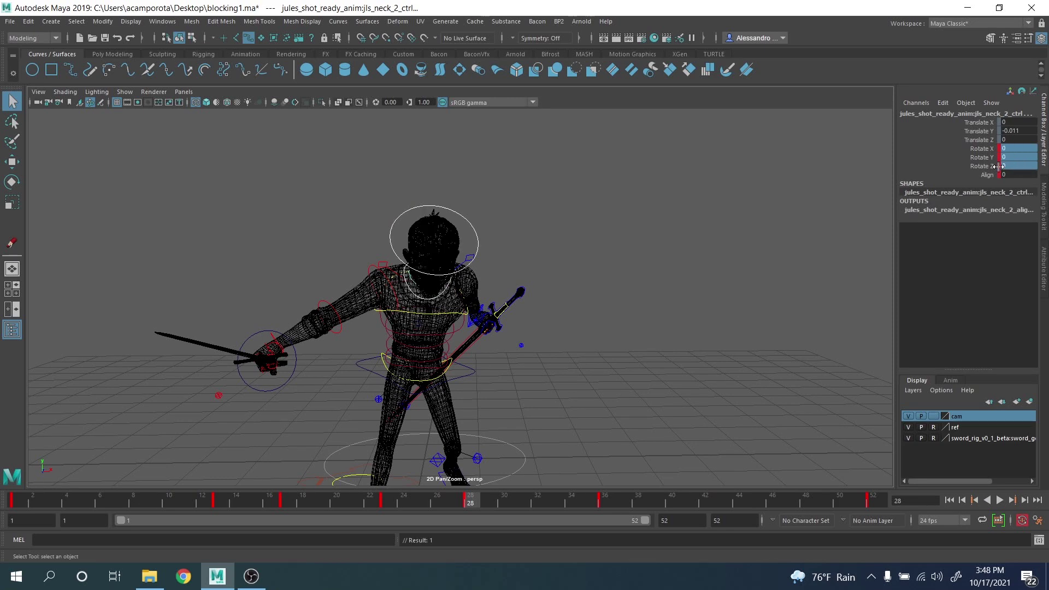
Step: In the shot camera view, rotate the head and neck controls back to lift the character's gaze forward
key(space)
key(space)
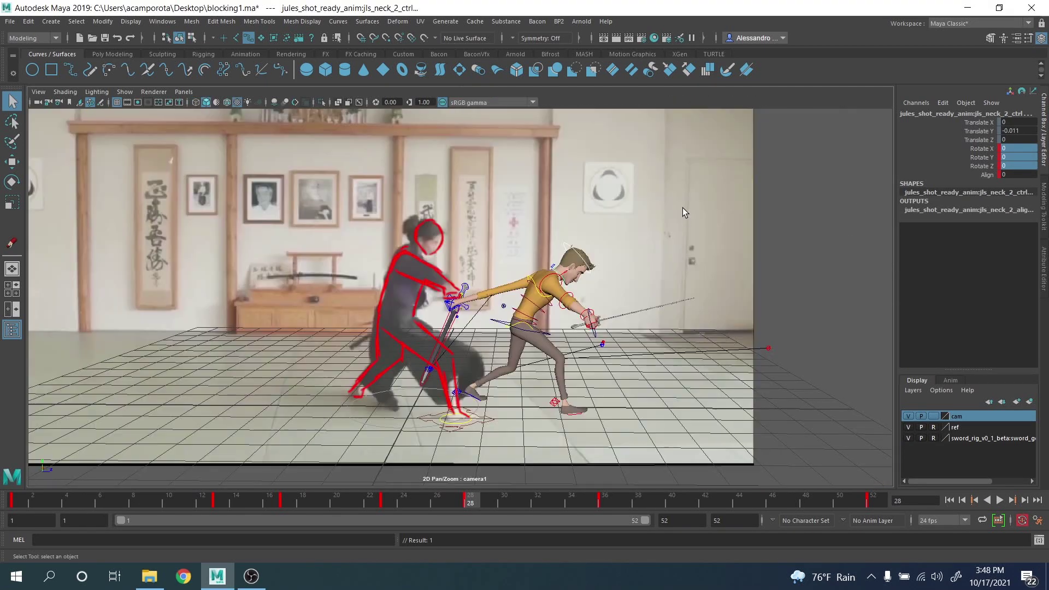
key(e)
drag(492, 204, 522, 250)
Step: Turn the COG control to about Rotate Y -362.701
click(506, 329)
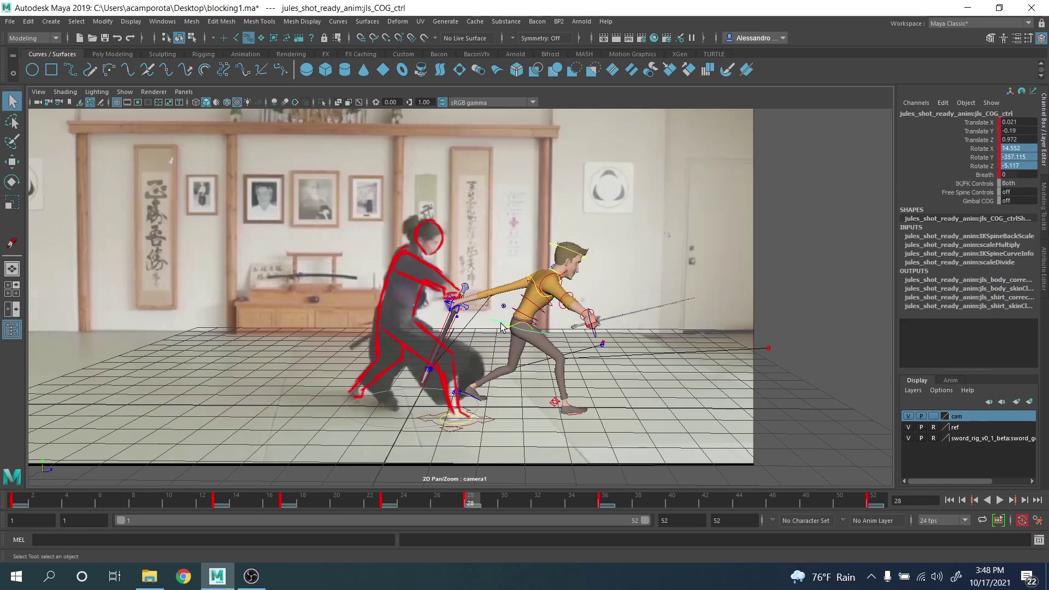
drag(539, 352, 536, 350)
key(q)
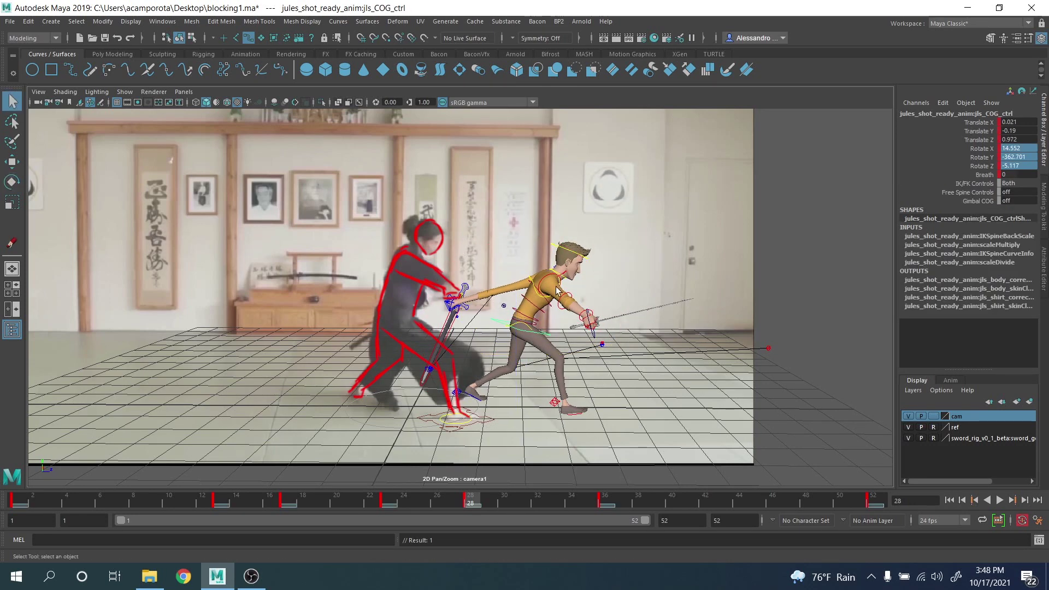
Step: Rotate the right clavicle control to about Y 1.607, Z 1.761 and raise the right upper arm FK control to about Rotate Z -22.306
click(567, 280)
key(e)
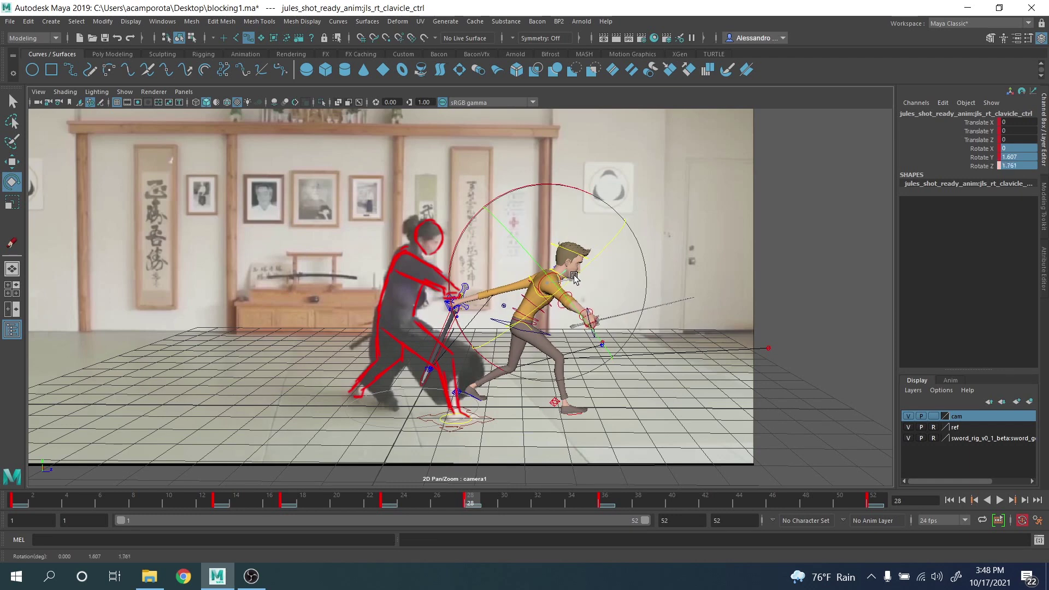
key(q)
click(544, 283)
key(e)
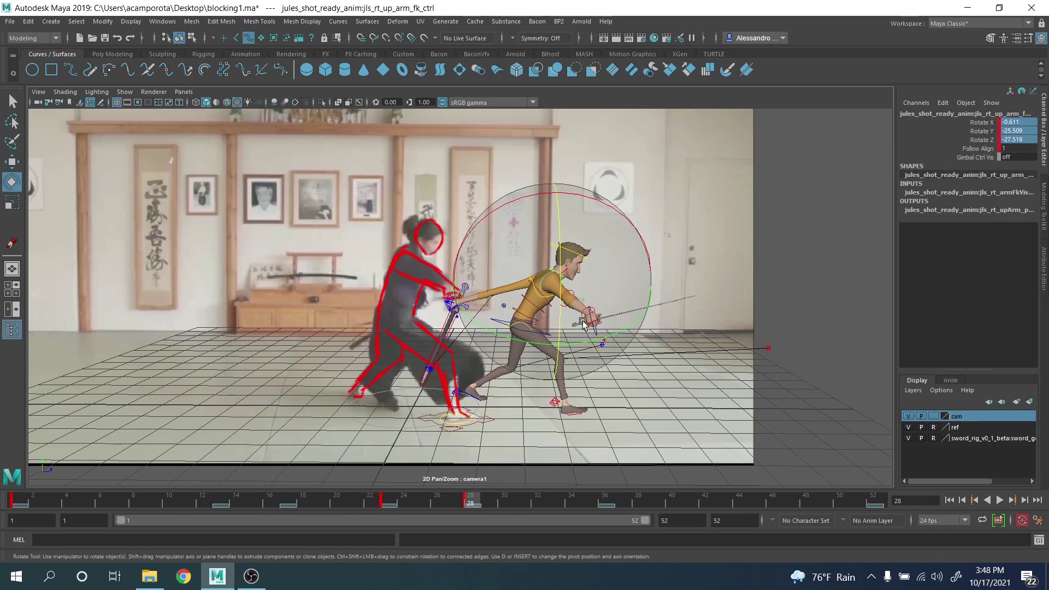
drag(558, 328, 581, 315)
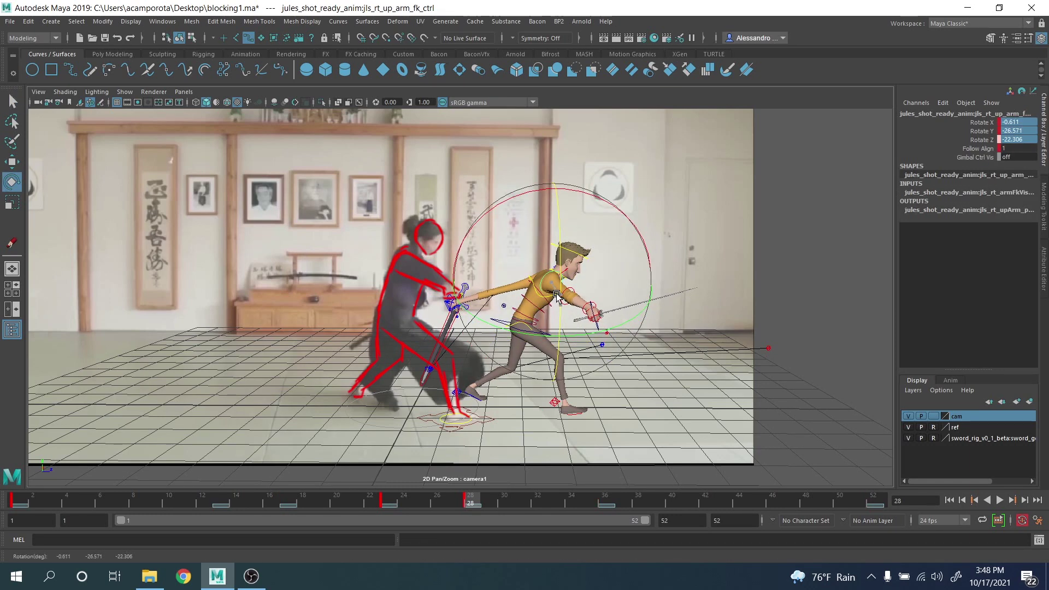
Step: Rotate the right wrist FK control to about X -6.04, Y 20.264, Z 12.927 to angle the sword forward
key(q)
click(583, 312)
key(e)
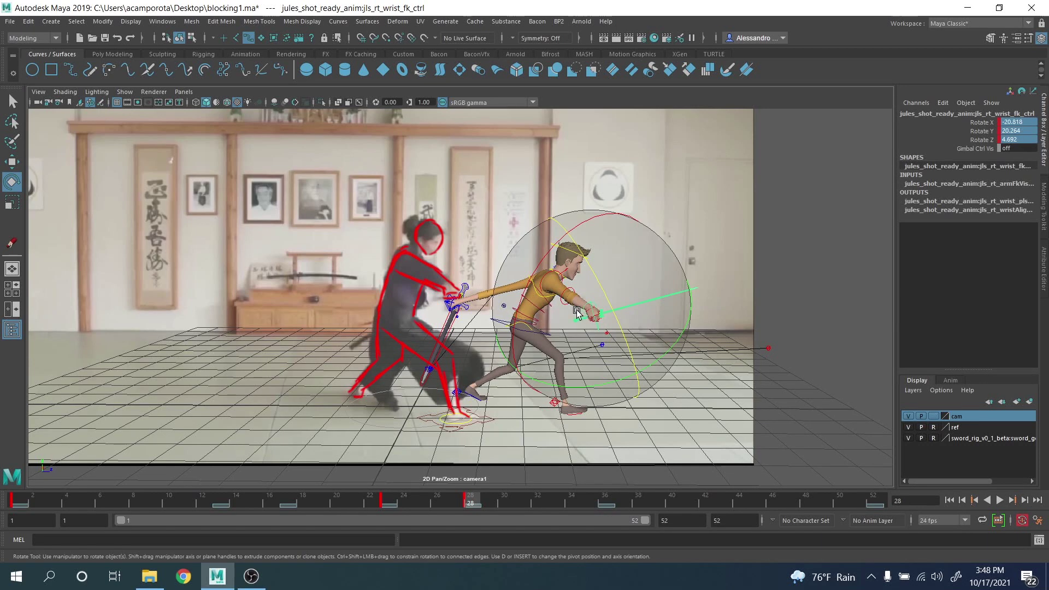
drag(544, 275, 555, 247)
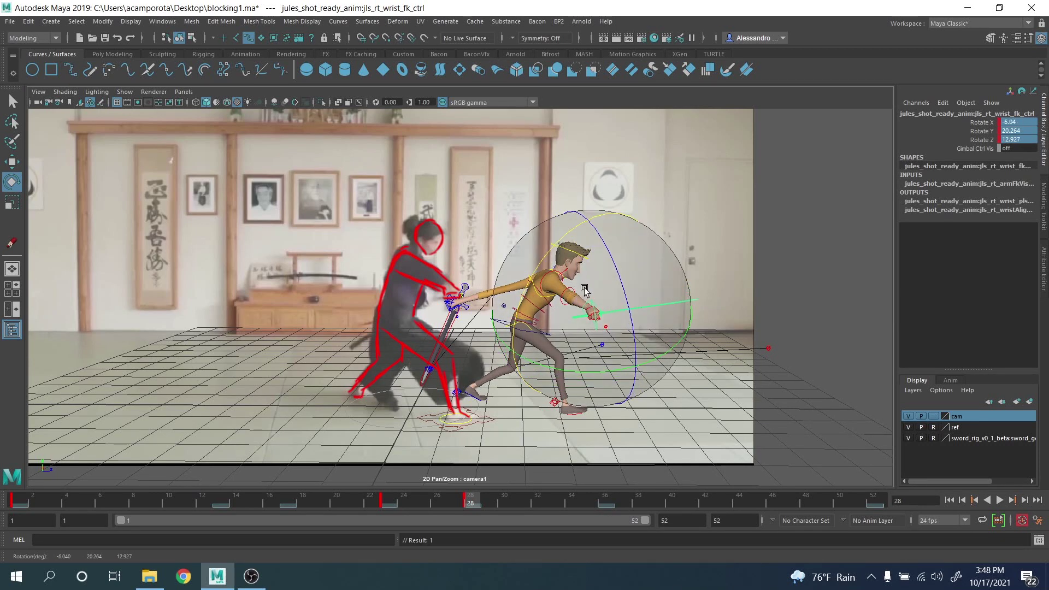
key(q)
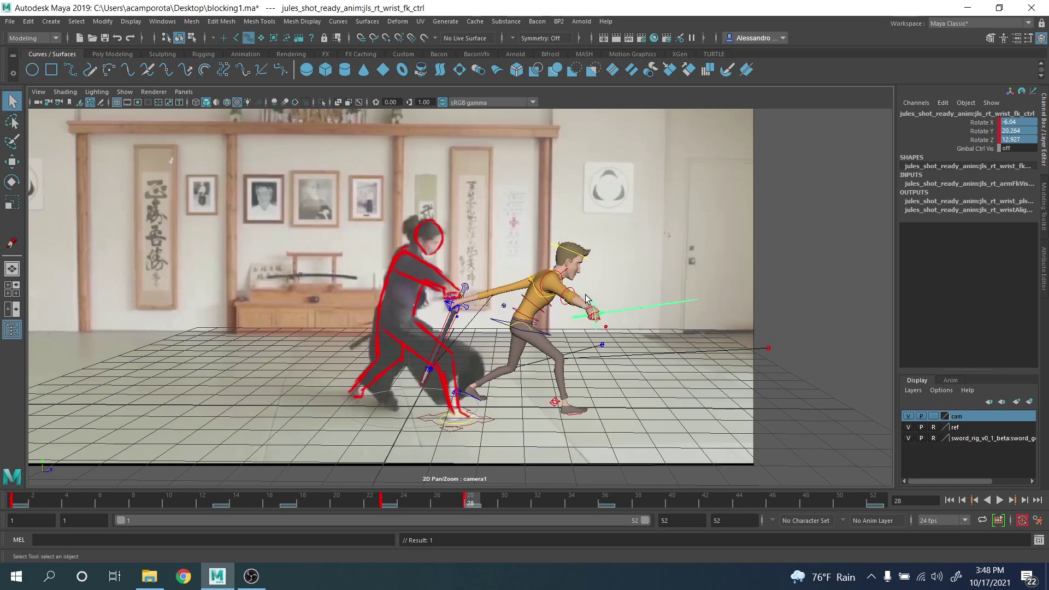
Step: Lean the torso back with the COG control to about Rotate X 6.361
click(505, 322)
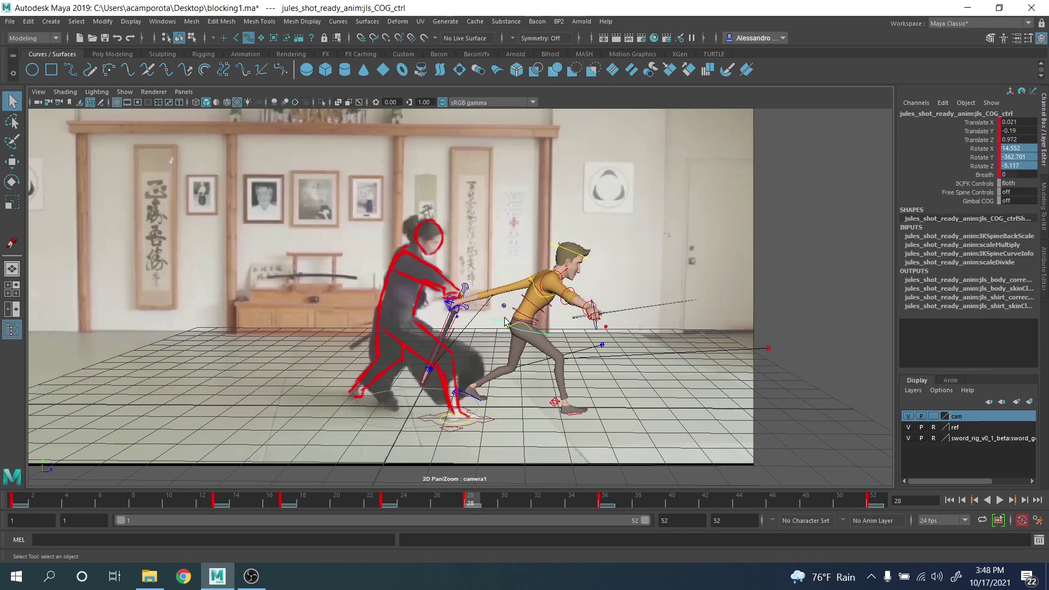
key(e)
drag(570, 261, 555, 244)
key(q)
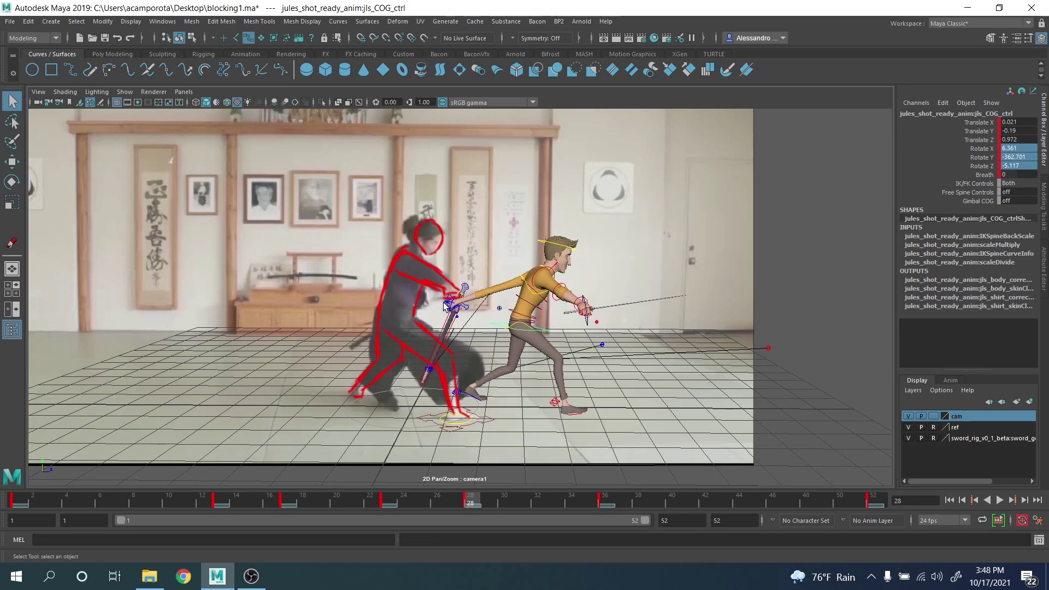
Step: Move the left arm IK control forward beside the hip to about Translate X -0.288, Z 1.042, and restore shaded display in perspective
click(447, 303)
key(w)
key(space)
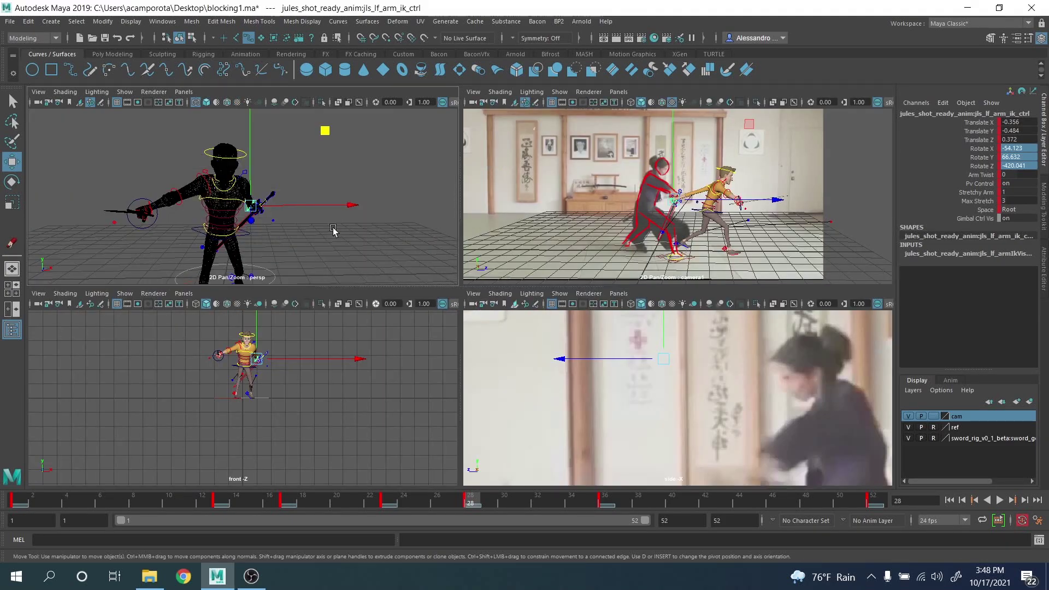
key(space)
mouse_move(333, 230)
alt+mouse_down()
mouse_move(428, 290)
mouse_move(524, 295)
mouse_move(516, 312)
mouse_move(401, 306)
mouse_move(550, 307)
mouse_move(516, 319)
mouse_move(482, 262)
alt+mouse_up()
scroll(515, 321, up, 3)
key(5)
Step: Rotate the left arm IK control to about Rotate Y 10.995 to reorient the hand holding the scabbard
key(e)
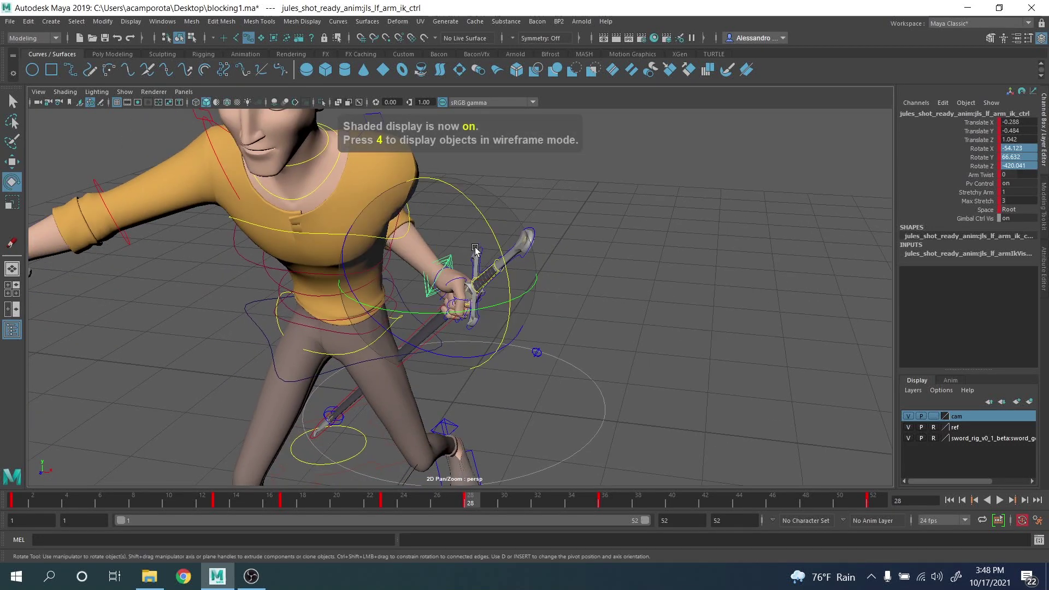
drag(487, 298, 459, 279)
key(e)
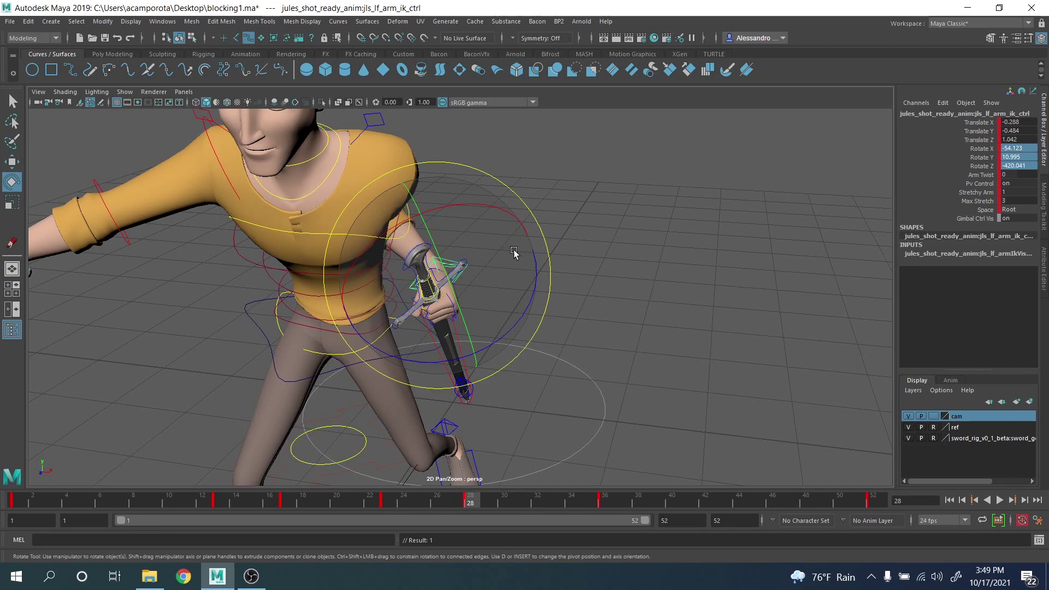
Step: Raise the left elbow pole vector to about Translate X -0.187, Y -0.558, Z 0.493 and key it
alt+drag(514, 252, 263, 255)
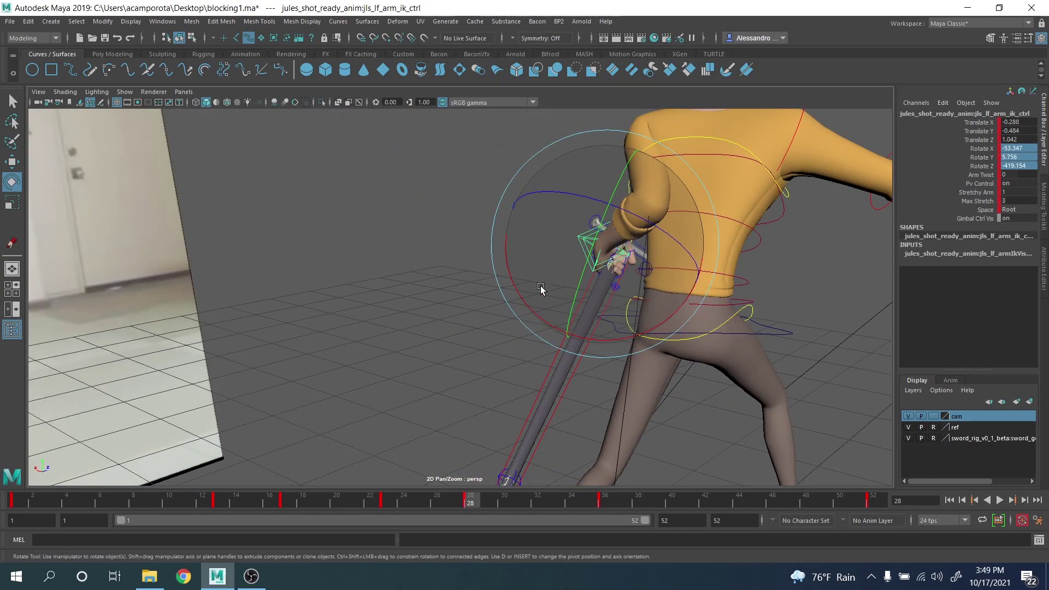
scroll(624, 270, down, 8)
key(q)
click(533, 394)
key(w)
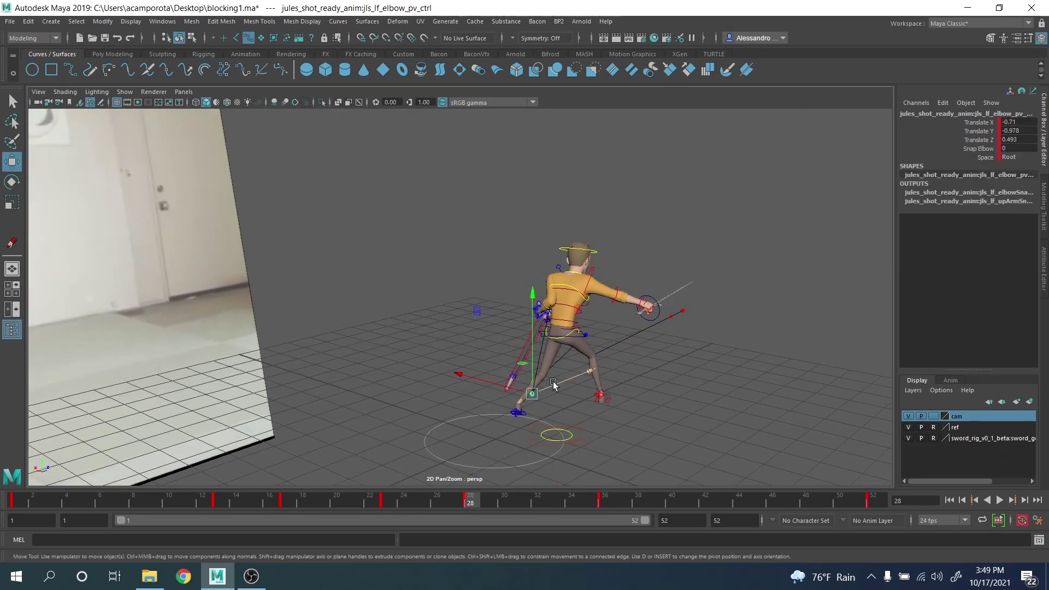
drag(486, 316, 434, 247)
key(s)
scroll(621, 282, up, 5)
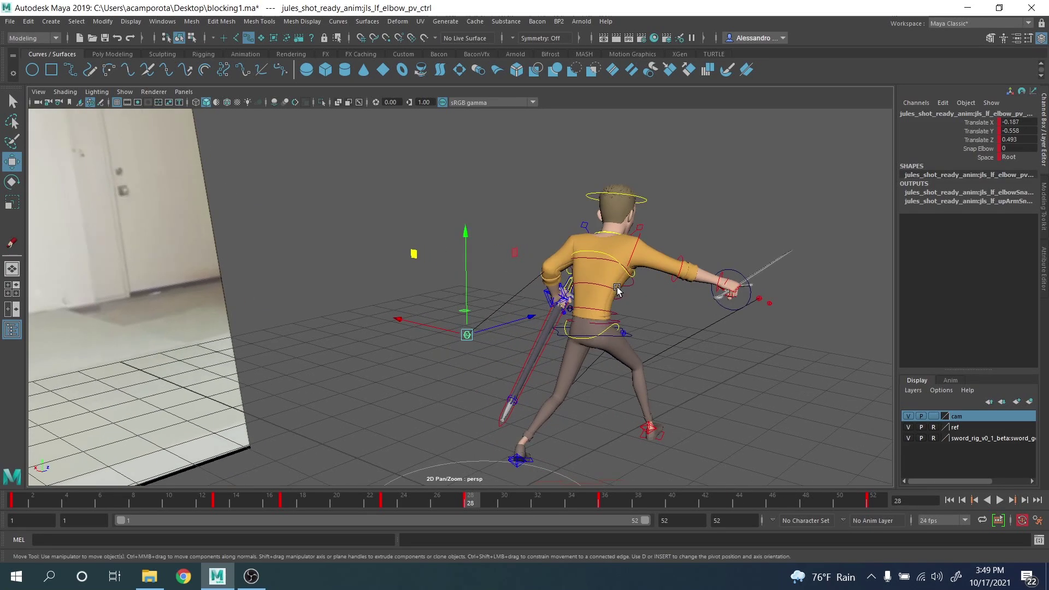
Step: Rotate the right wrist FK control to about X -5.39, Y 18.922, Z 0.693 to adjust the sword's angle
alt+drag(618, 288, 531, 282)
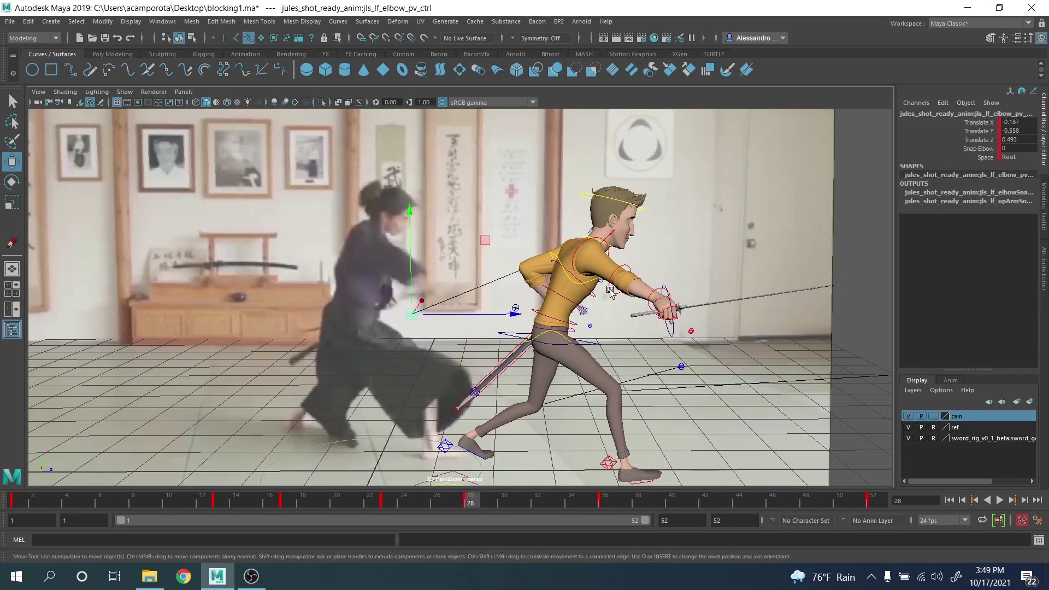
alt+middle_drag(792, 304, 669, 284)
click(509, 276)
key(e)
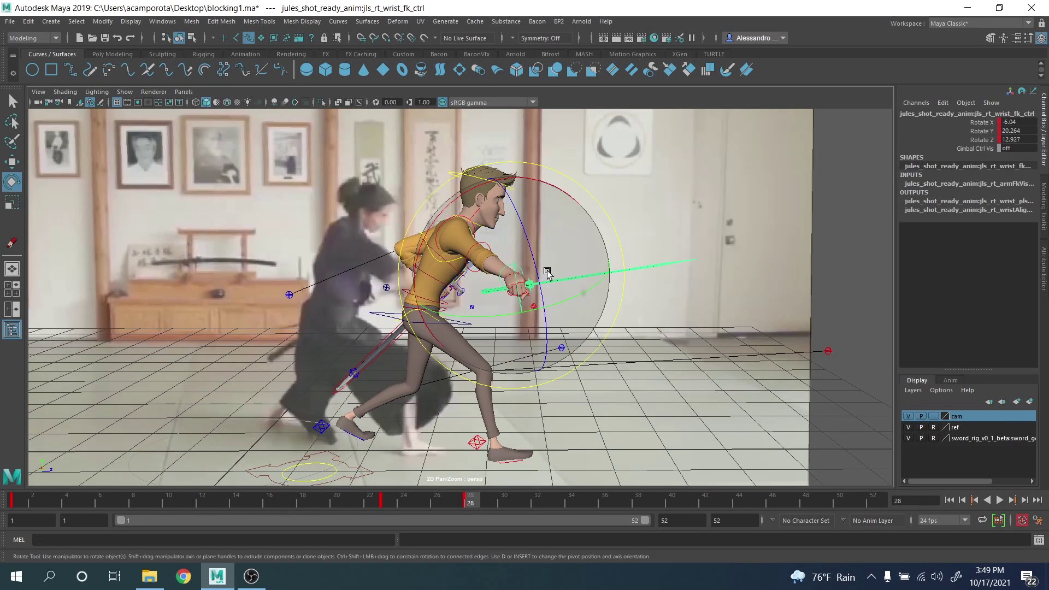
drag(550, 274, 557, 279)
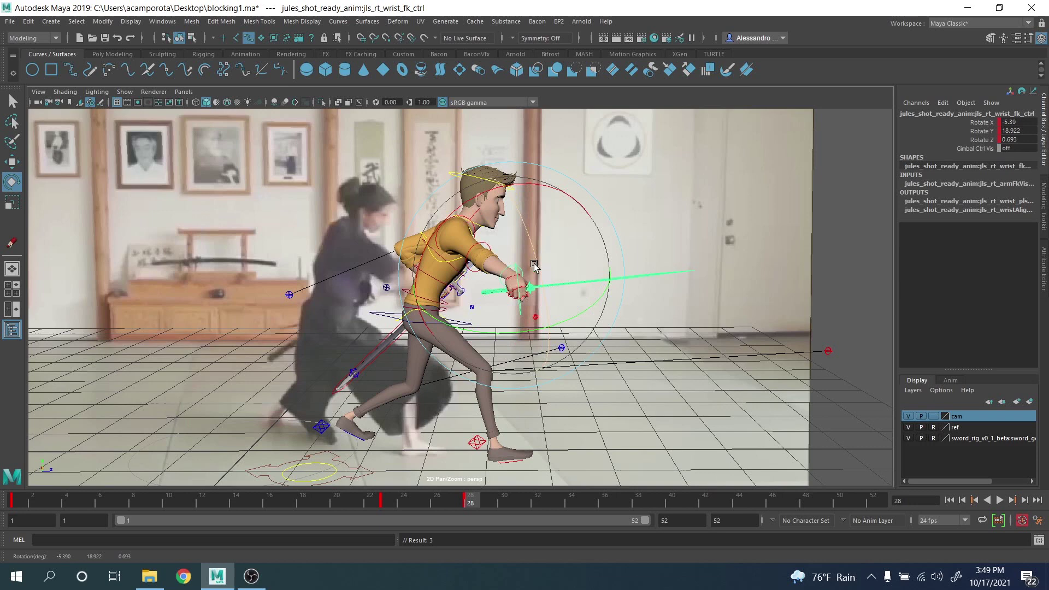
Step: Rotate the neck control to about X -5.264, Y -0.196, Z 3.94
click(474, 241)
drag(551, 203, 549, 224)
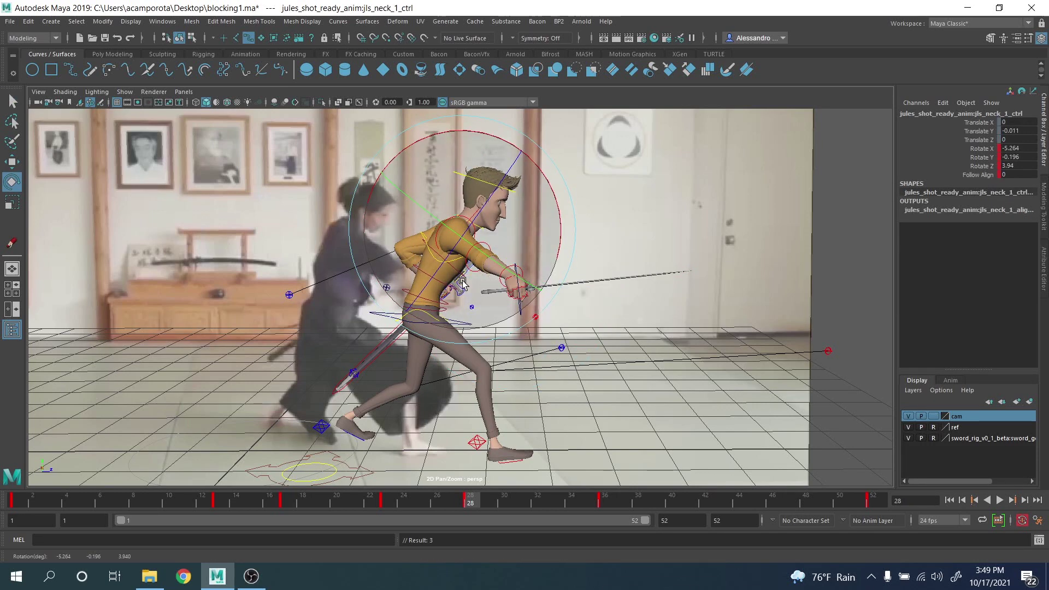
alt+drag(462, 282, 565, 286)
key(q)
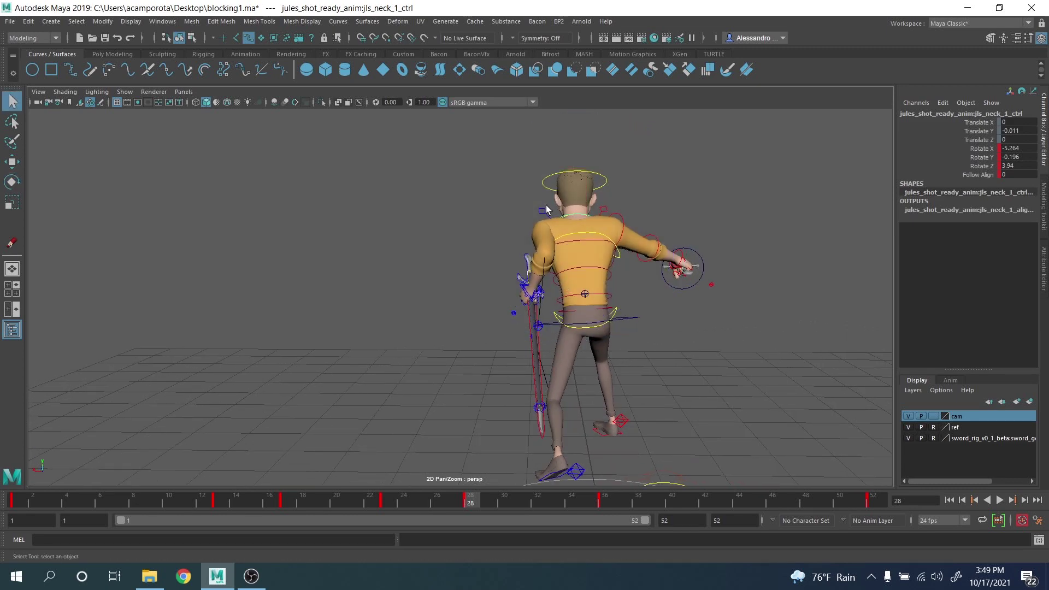
Step: Rotate the left clavicle control to about X -5.591, Y 15.018, Z 8.665
click(543, 210)
alt+drag(544, 218, 646, 233)
key(e)
mouse_move(564, 234)
mouse_down()
mouse_move(569, 209)
mouse_move(579, 228)
mouse_up()
alt+drag(622, 276, 529, 267)
key(q)
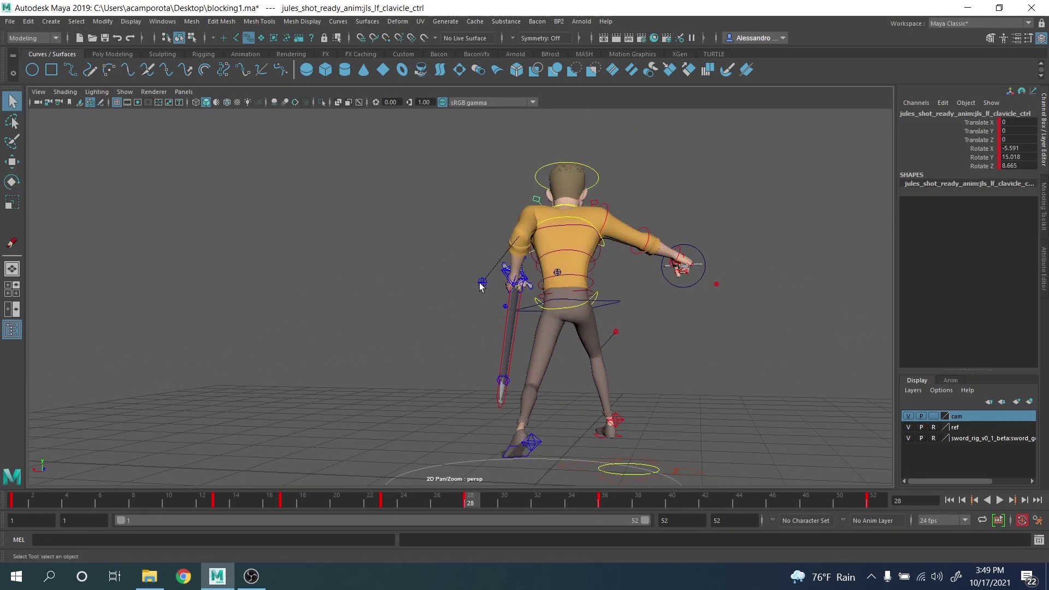
Step: Shift the left elbow pole vector to about X -0.157, Y -0.524, Z 0.487, and the left arm IK control to about Translate X -0.348, Z 1.048
click(480, 286)
key(w)
key(q)
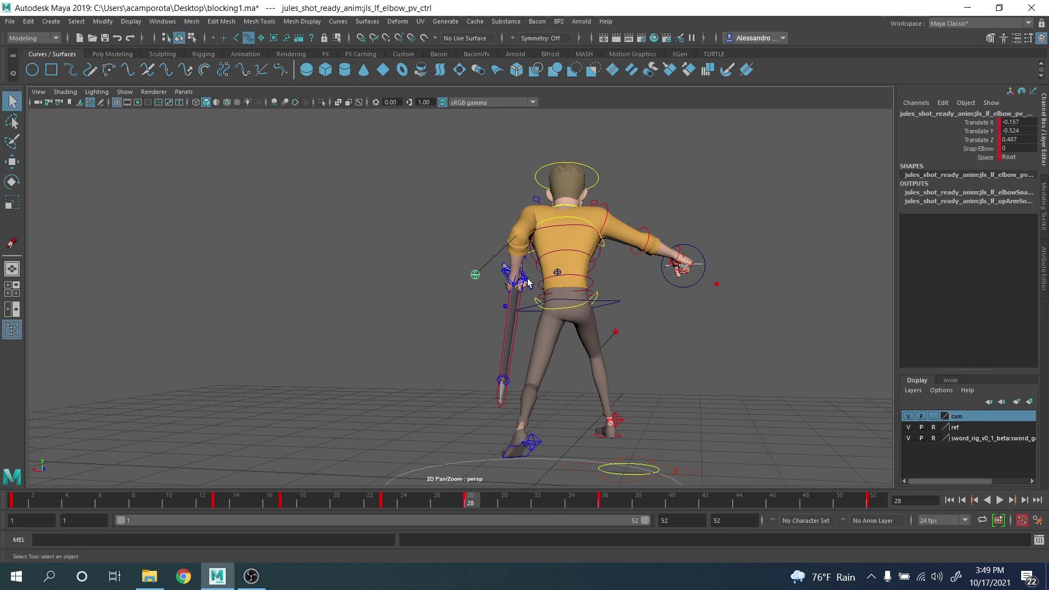
click(527, 278)
key(w)
drag(481, 281, 494, 283)
Step: Tilt the left arm IK control to about Rotate X -38.212 and lower it to about Translate Y -0.511, Z 1.043
alt+drag(558, 288, 461, 281)
key(e)
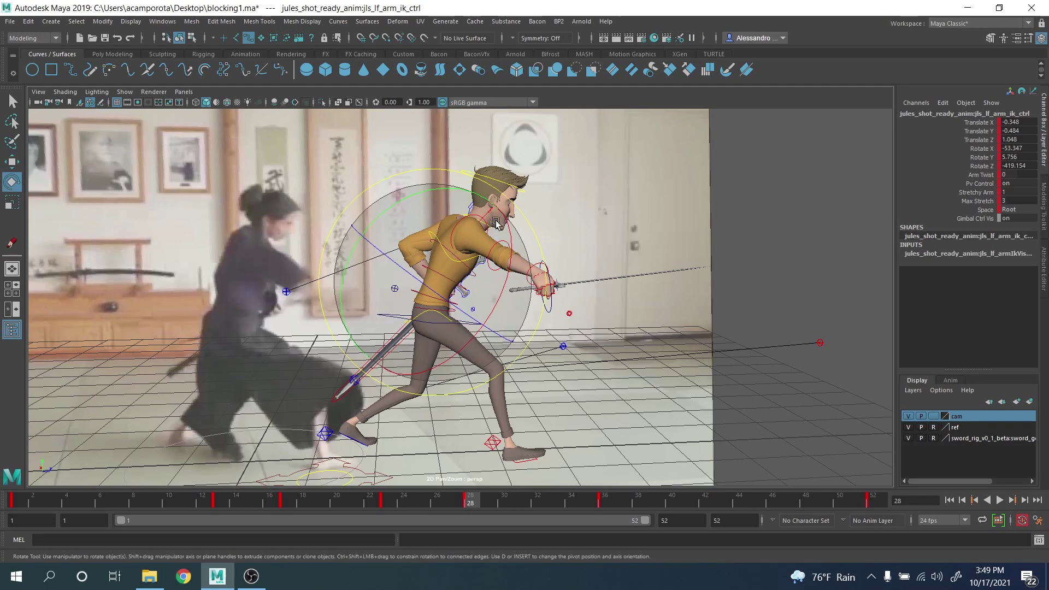
key(e)
mouse_move(483, 234)
mouse_down()
mouse_move(414, 224)
mouse_move(463, 212)
mouse_move(489, 225)
mouse_up()
key(w)
middle_drag(501, 232, 497, 238)
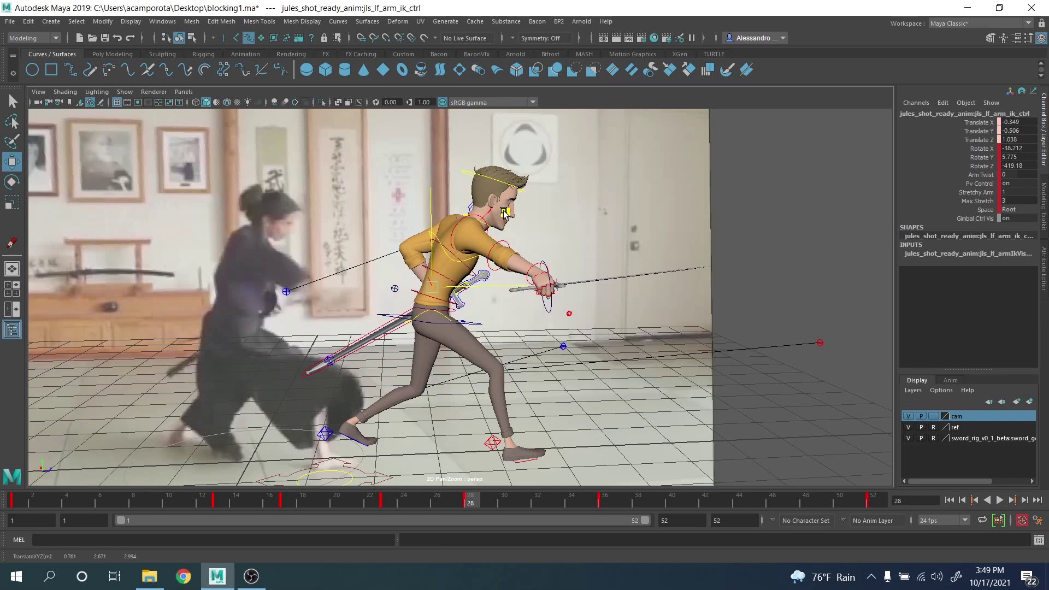
key(space)
key(space)
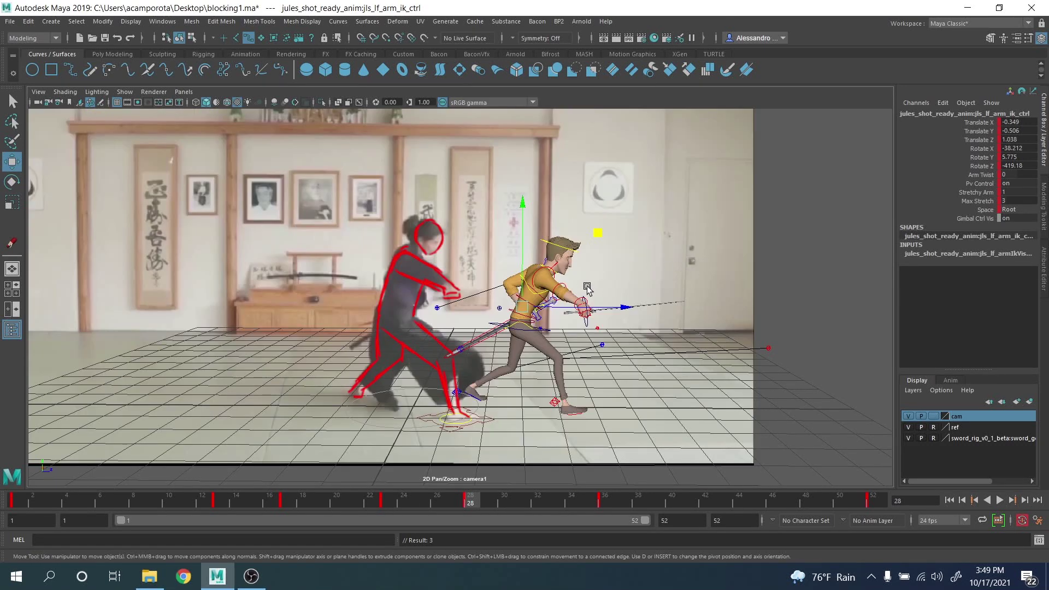
drag(599, 241, 599, 238)
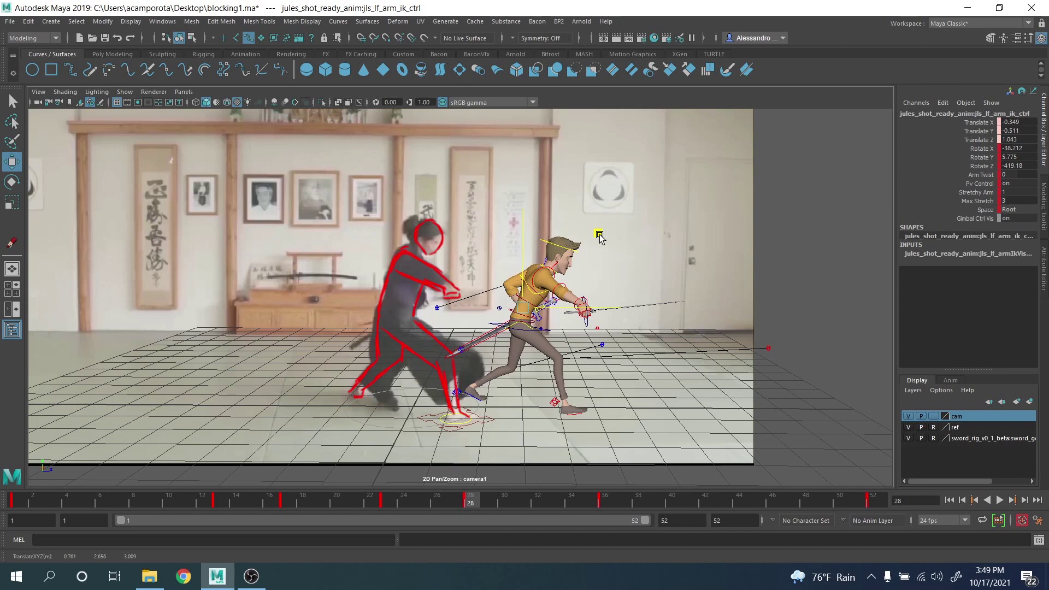
Step: Rotate the right upper arm FK control to about X -0.85, Y -27.576, Z -18.052
key(q)
click(559, 276)
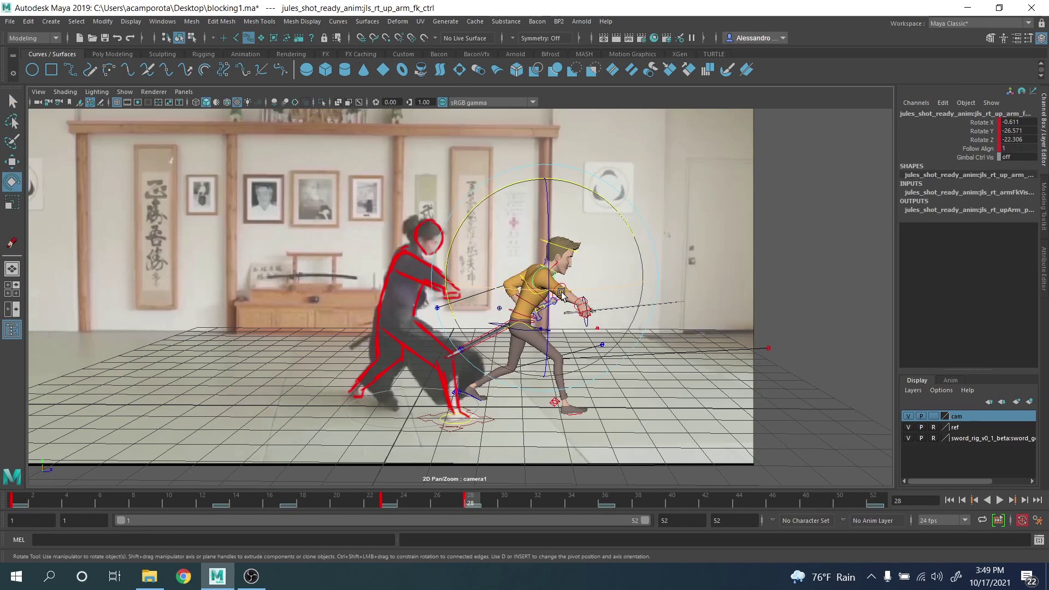
key(e)
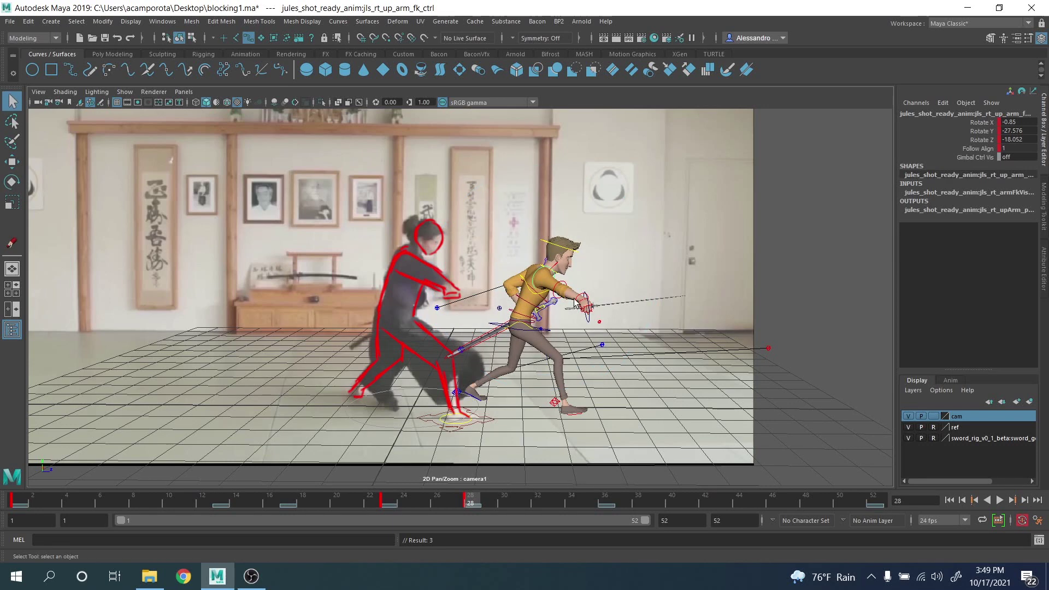
Step: Rotate the right wrist FK control to about Rotate Z 11.239 so the sword points slightly upward
click(579, 305)
right_click(608, 299)
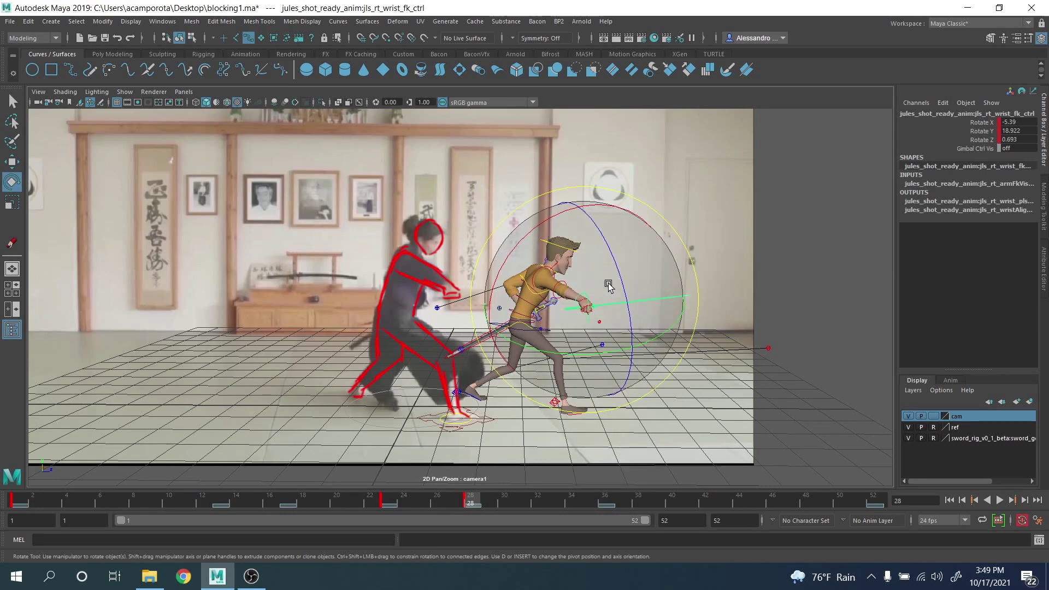
drag(633, 291, 611, 268)
key(q)
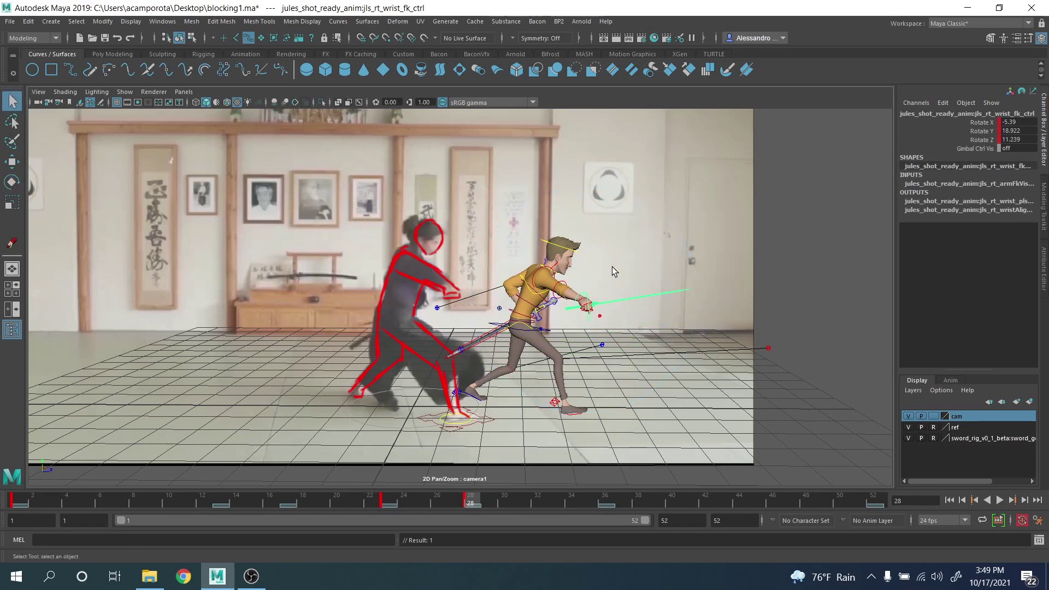
Step: Select all of the character's and sword's rig controls and delete their keys at frame 36
key(space)
key(space)
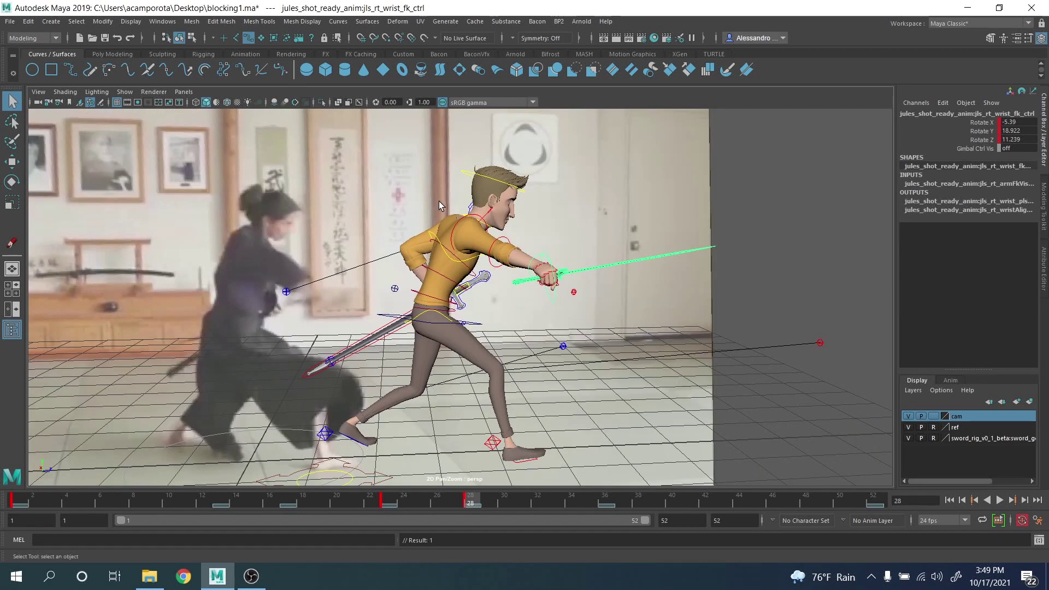
scroll(438, 201, down, 6)
click(367, 210)
drag(293, 218, 801, 437)
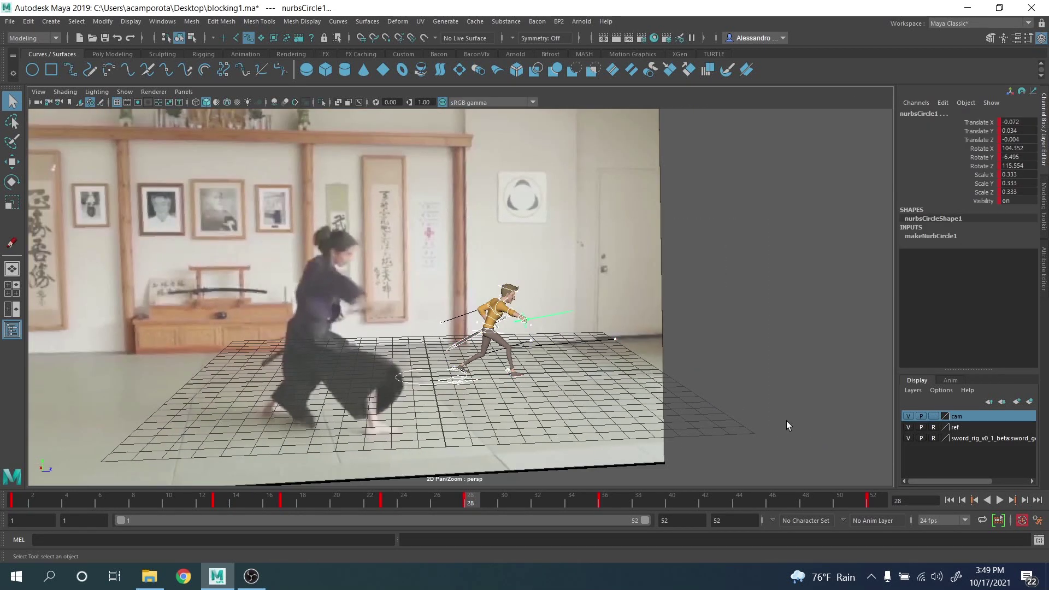
click(604, 502)
right_click(604, 501)
click(637, 350)
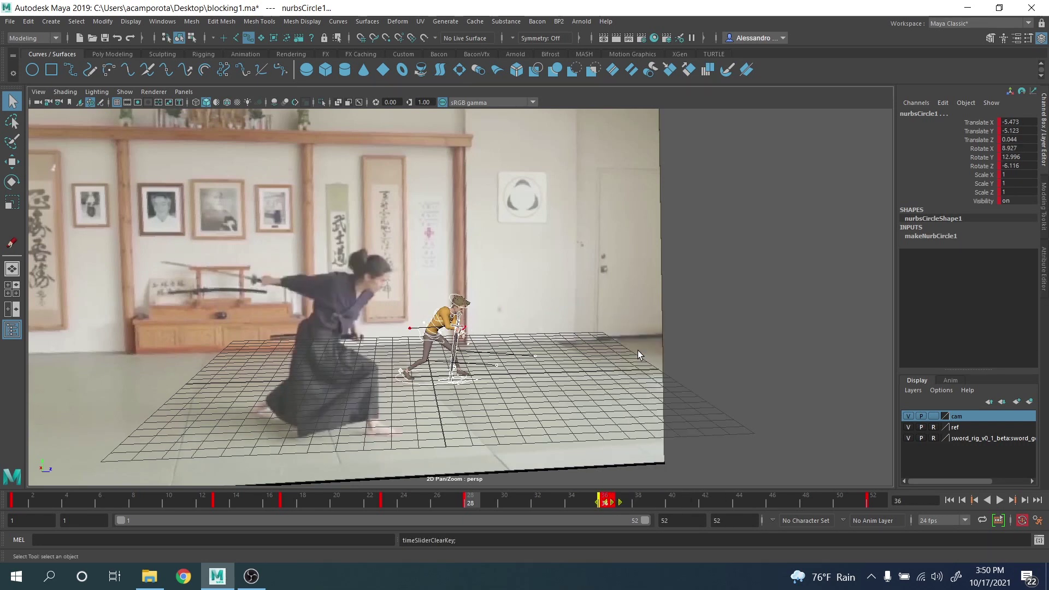
right_click(602, 499)
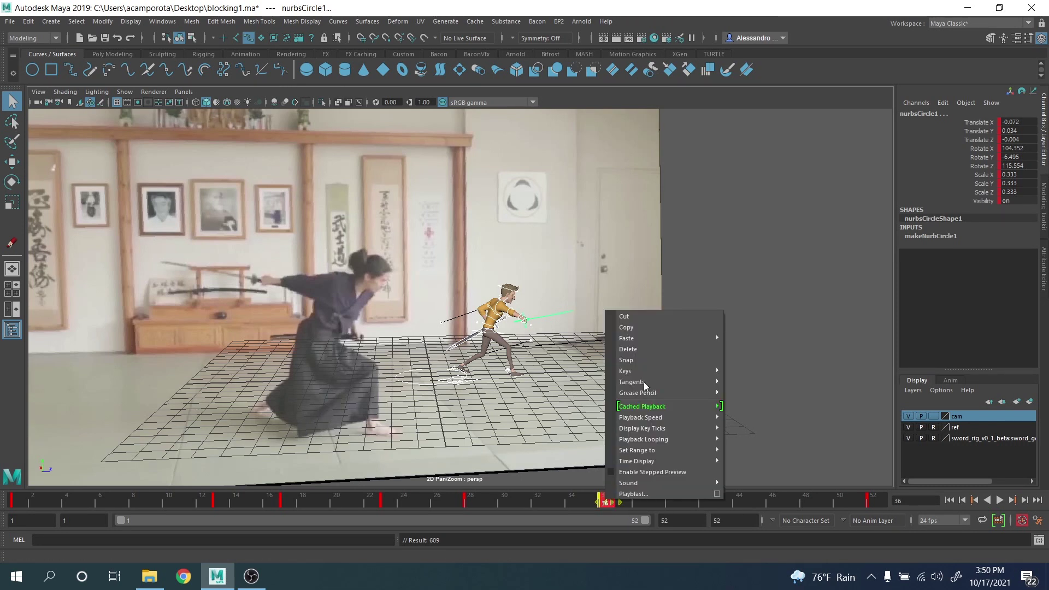
click(644, 349)
Step: Delete the selected controls' keys at frame 52 and key the frame 28 lunge pose there
key(alt+v)
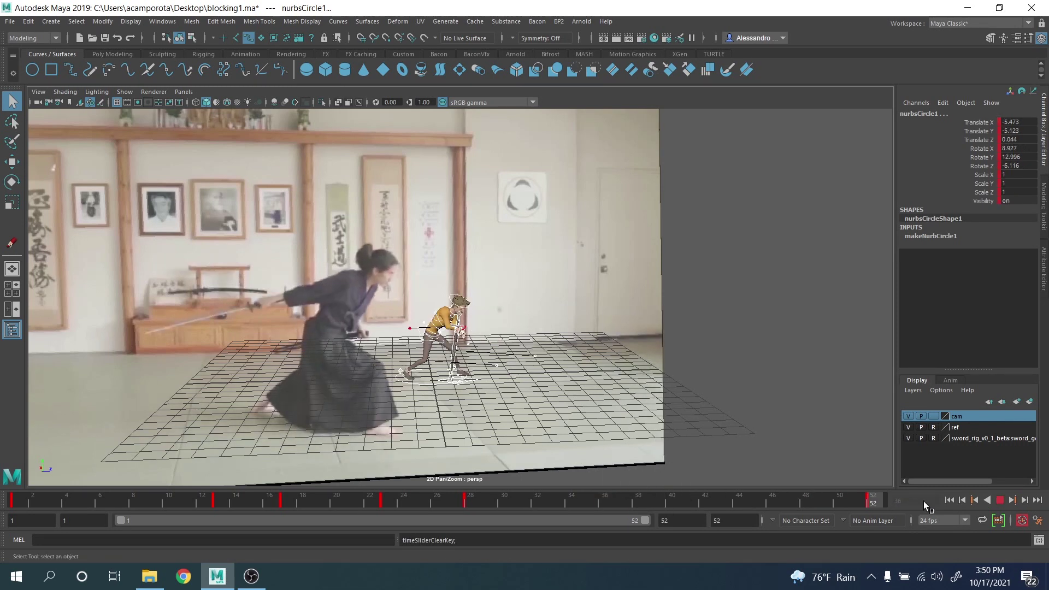
right_click(872, 503)
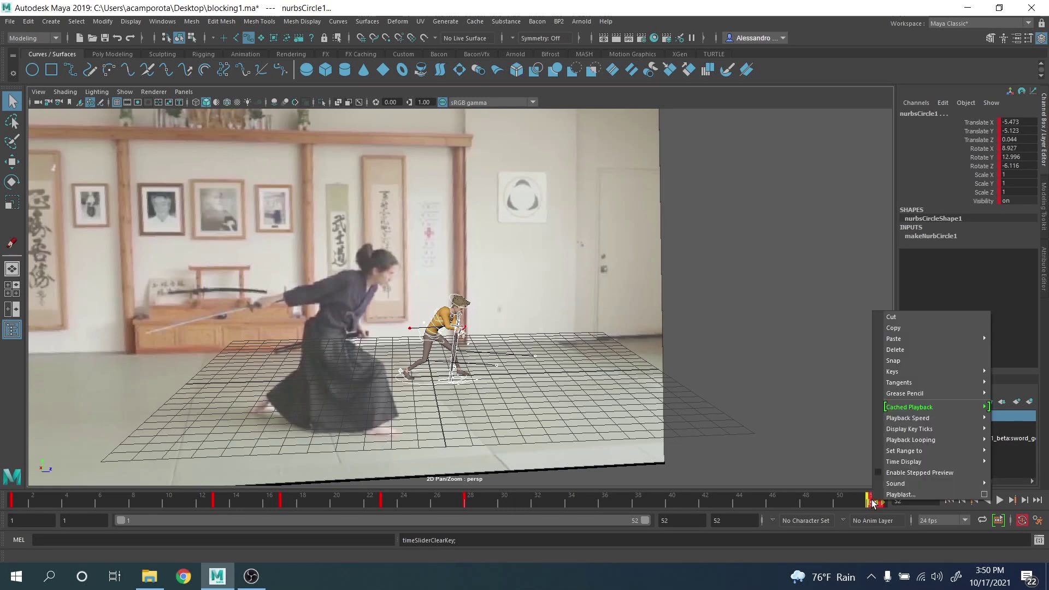
click(902, 350)
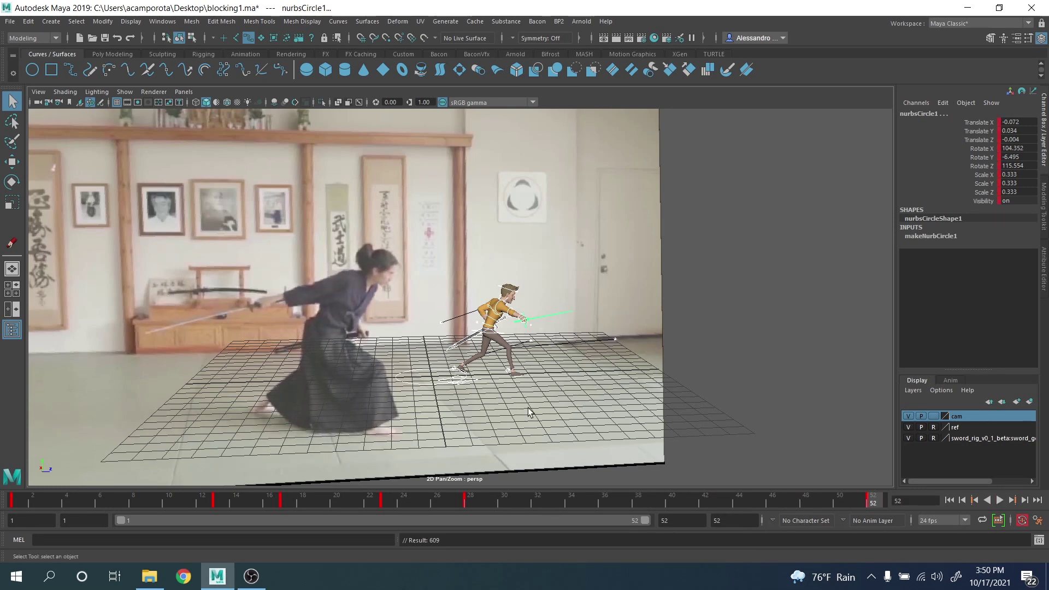
Step: Compare the reference at frames 28 and 52, and move the frame 52 COG control to about Translate Y -0.219, Z 1.053
scroll(530, 413, up, 3)
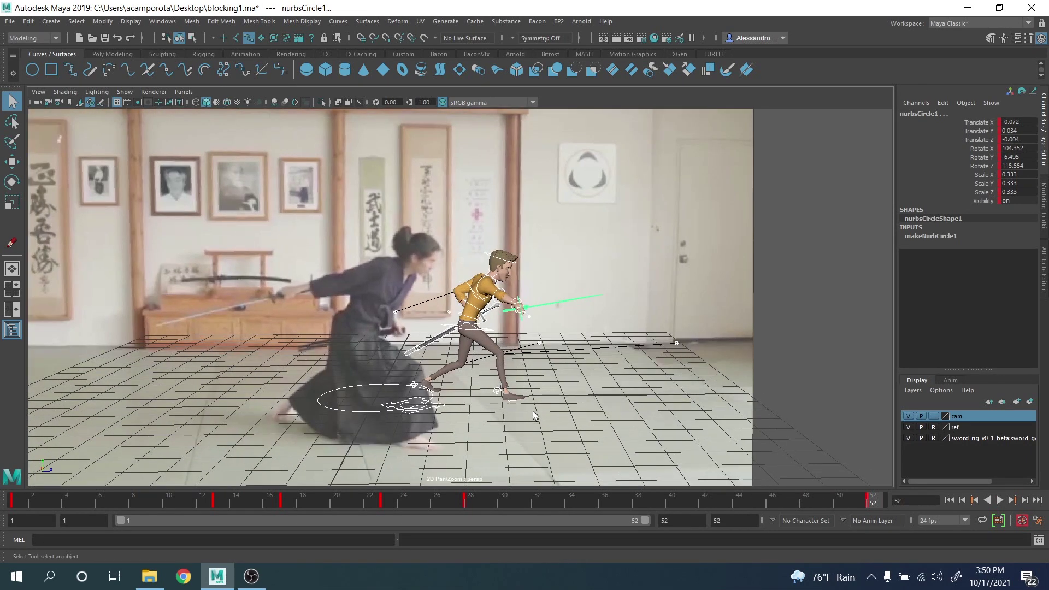
key(comma)
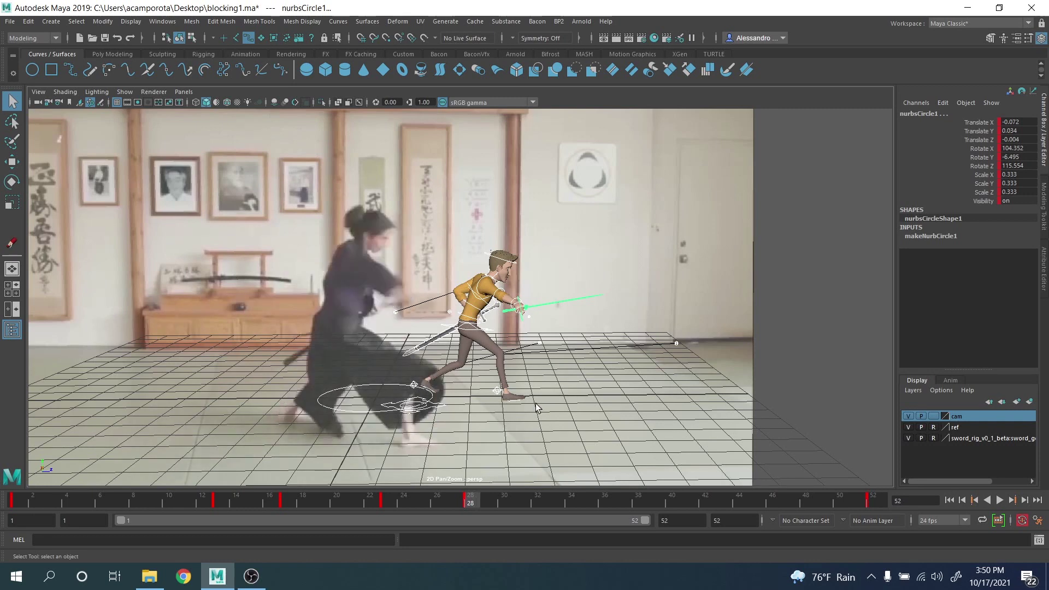
key(period)
key(comma)
key(period)
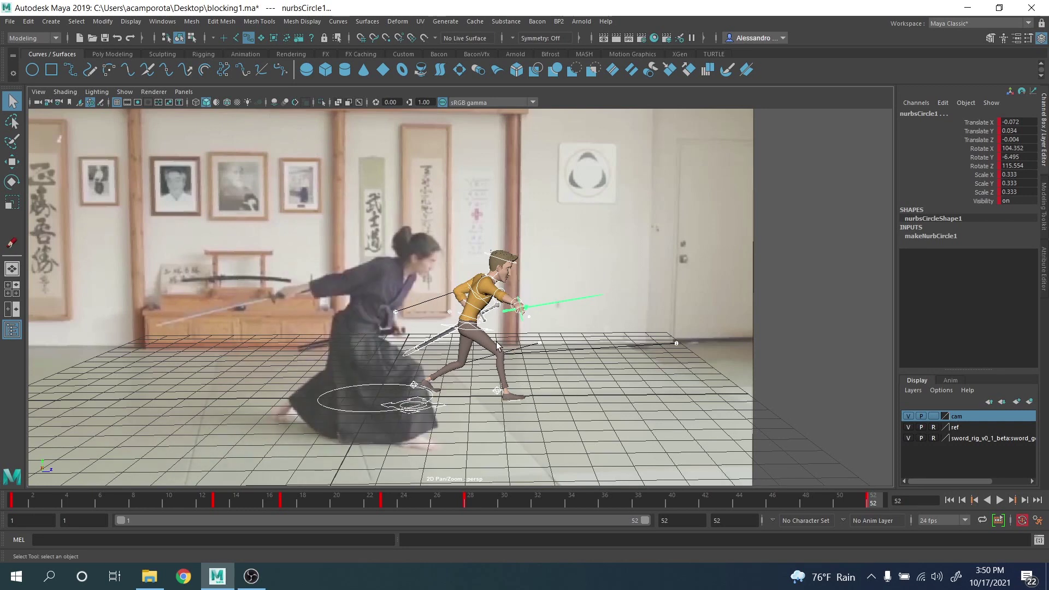
click(491, 335)
key(w)
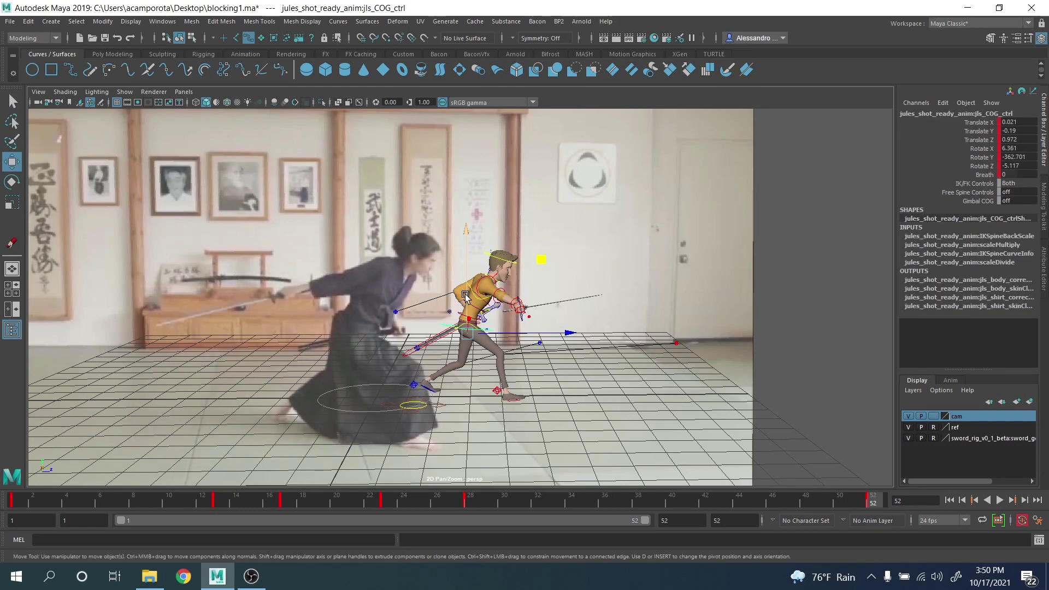
drag(465, 295, 529, 333)
Step: Rotate the COG control at frame 52 to about X 9.345, Y -366.992, Z -5.836 against the traced reference
key(space)
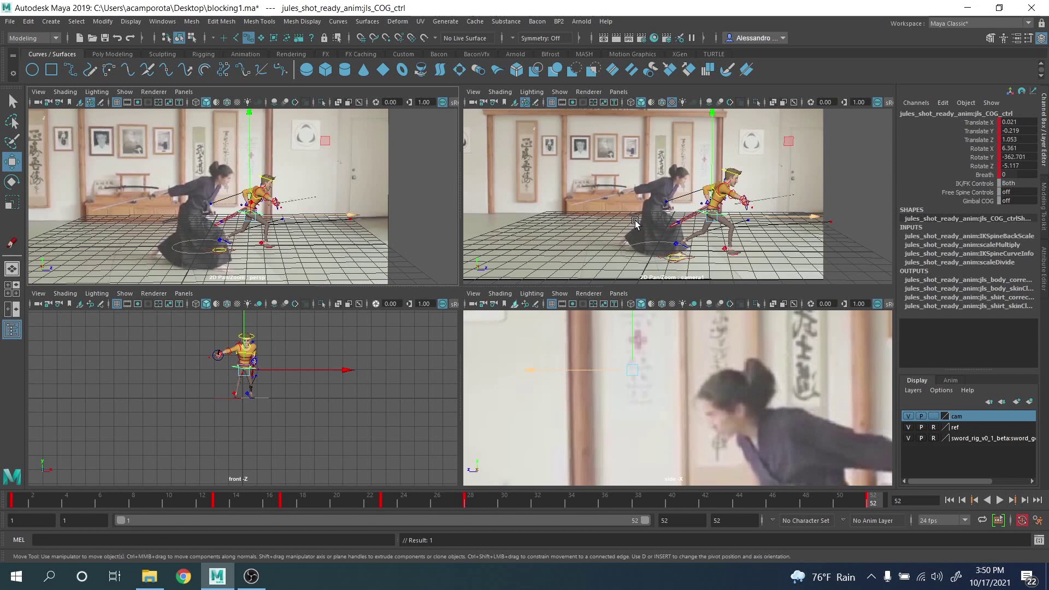
key(space)
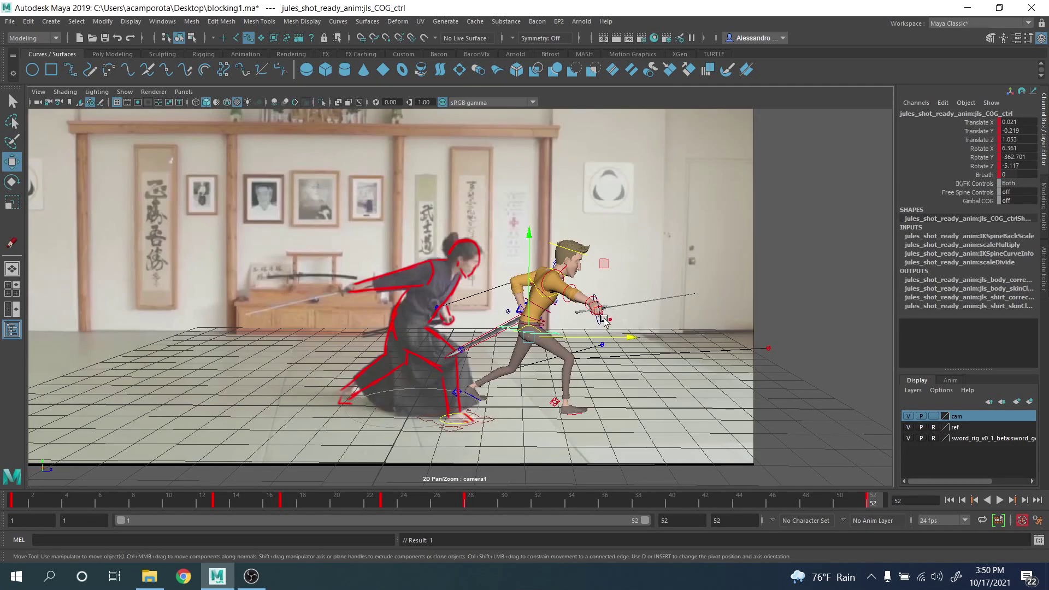
key(e)
mouse_move(604, 326)
mouse_down()
mouse_move(609, 350)
mouse_move(587, 335)
mouse_up()
key(q)
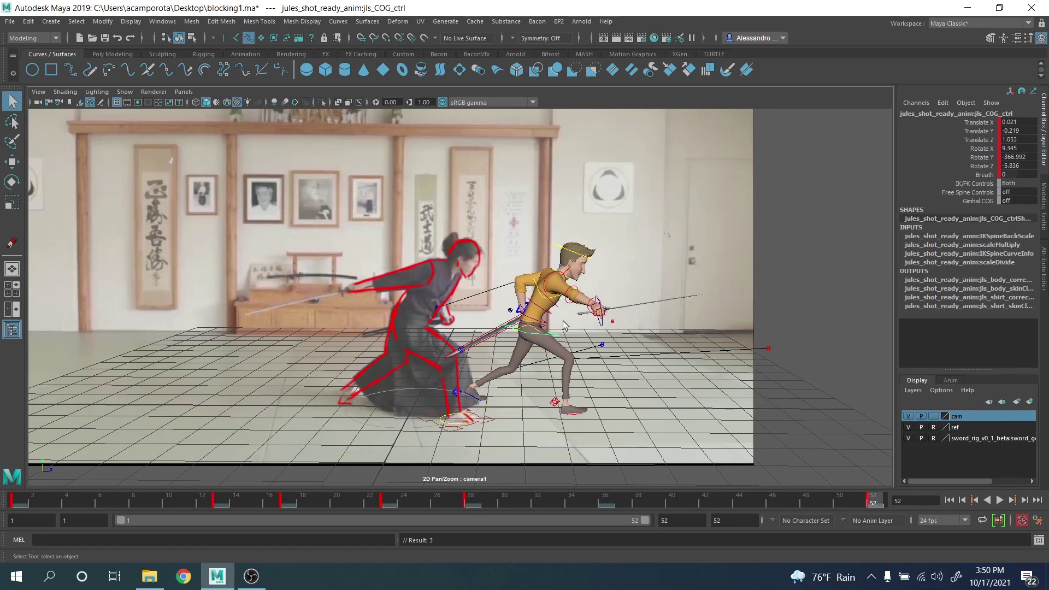
Step: Rotate the lower spine FK control at frame 52 to about X 11.358, Y -8.474, Z -2.417
click(557, 310)
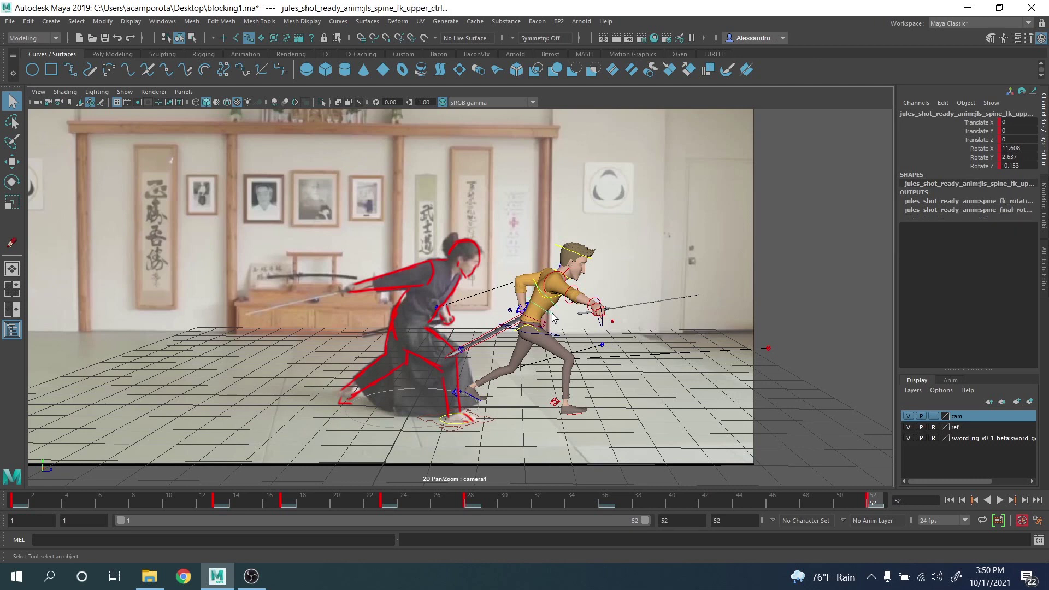
key(e)
drag(582, 347, 562, 342)
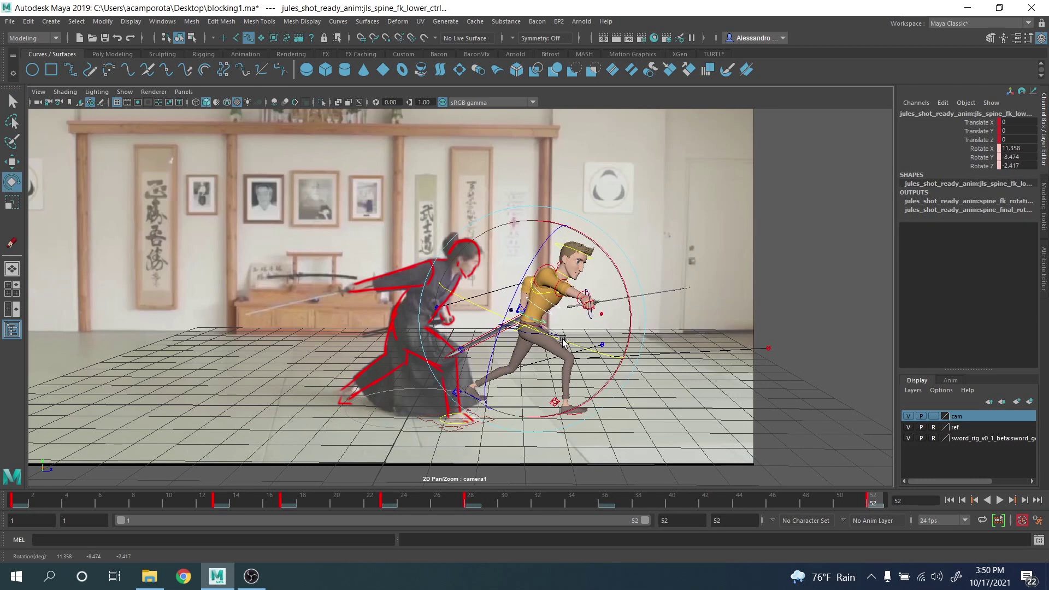
Step: Rotate the COG control at frame 52 forward to about Rotate X 19.438
key(q)
click(563, 339)
click(559, 334)
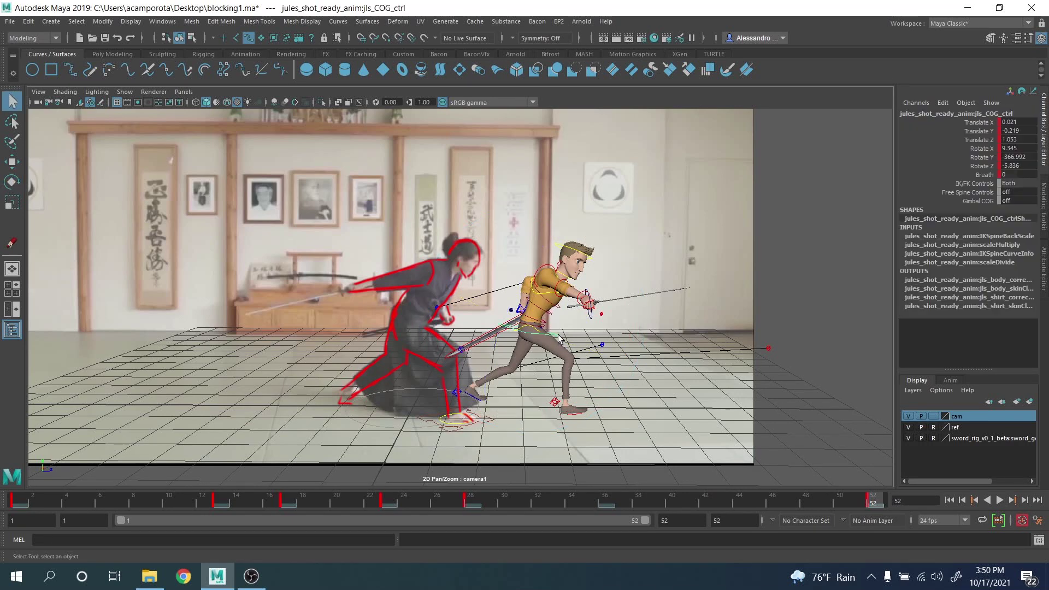
key(e)
drag(607, 280, 546, 328)
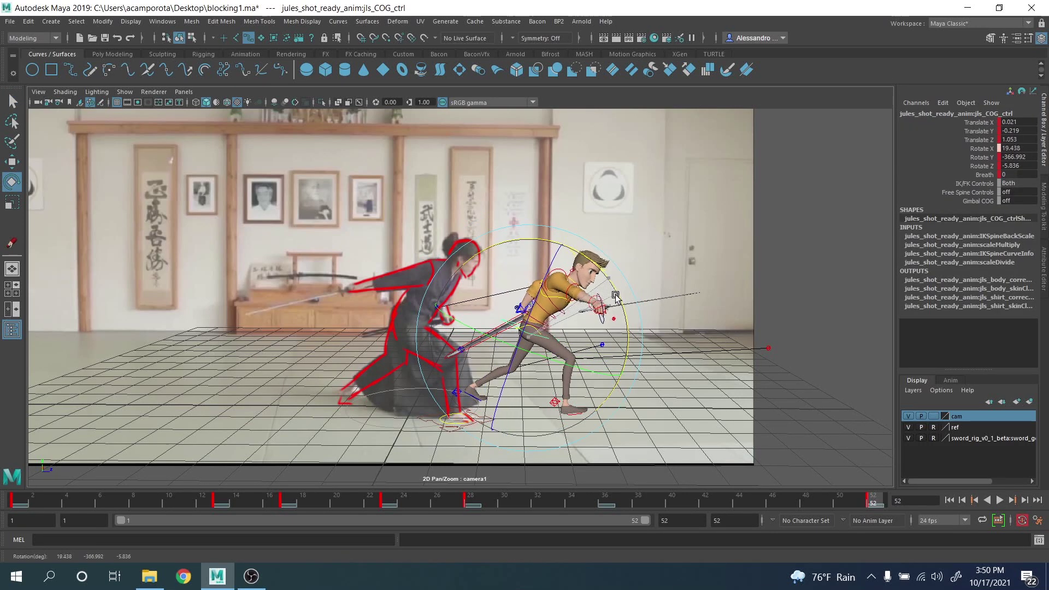
Step: Tilt the spine IK hip control at frame 52 to about Rotate X -17.151
key(q)
click(538, 335)
key(e)
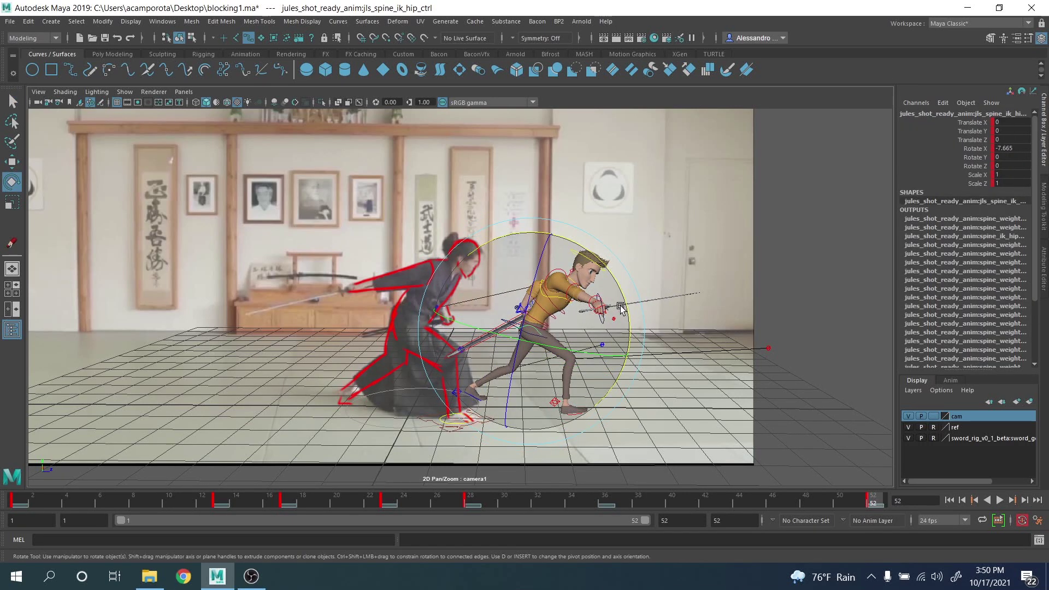
drag(621, 309, 562, 306)
key(q)
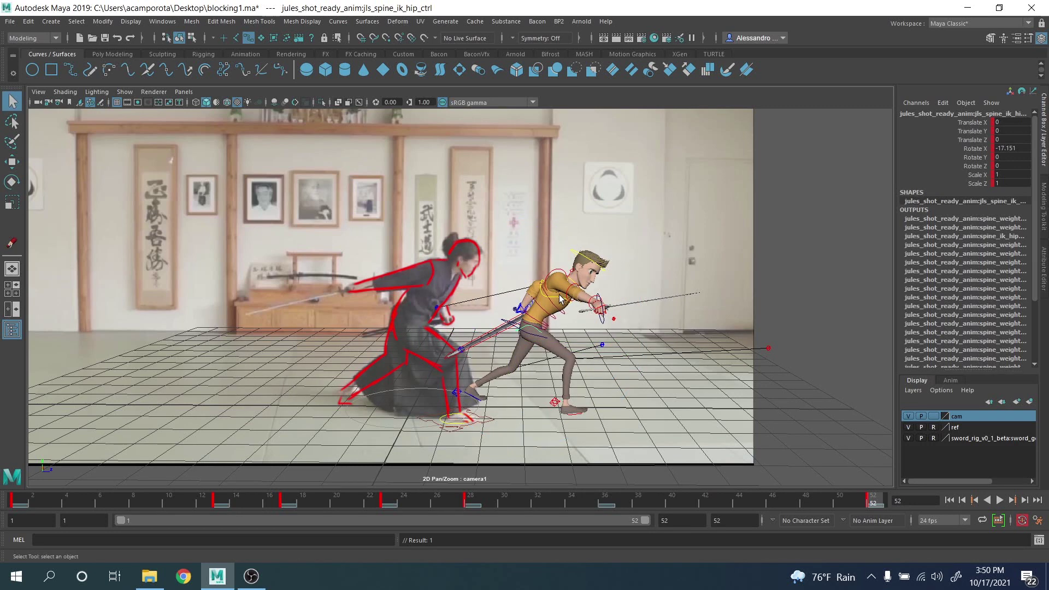
Step: Compare the frame 28 and 52 poses, and move the frame 52 COG control to about Translate Z 1.024
click(548, 342)
key(w)
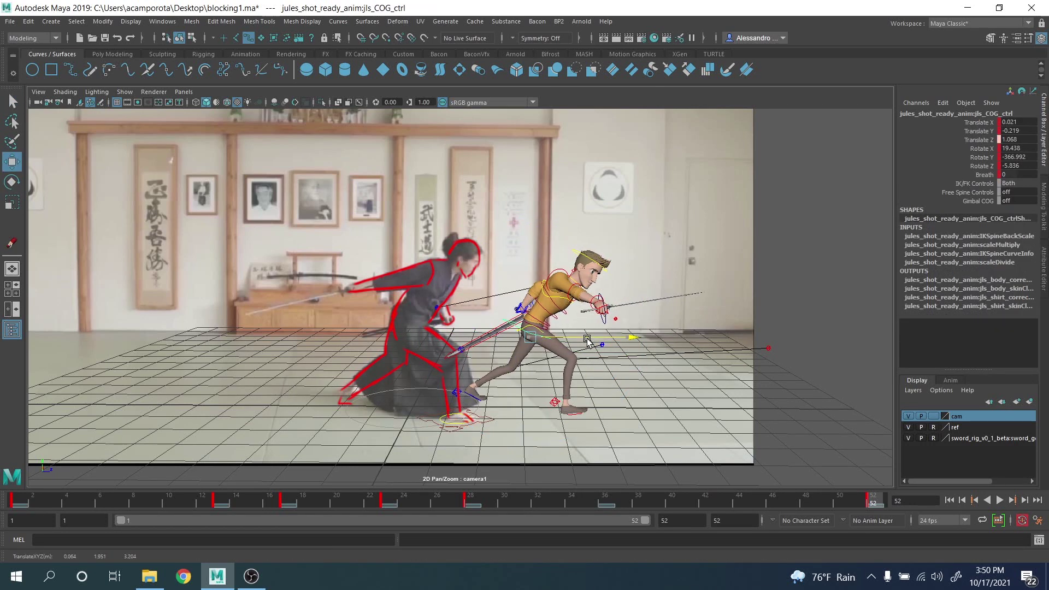
key(comma)
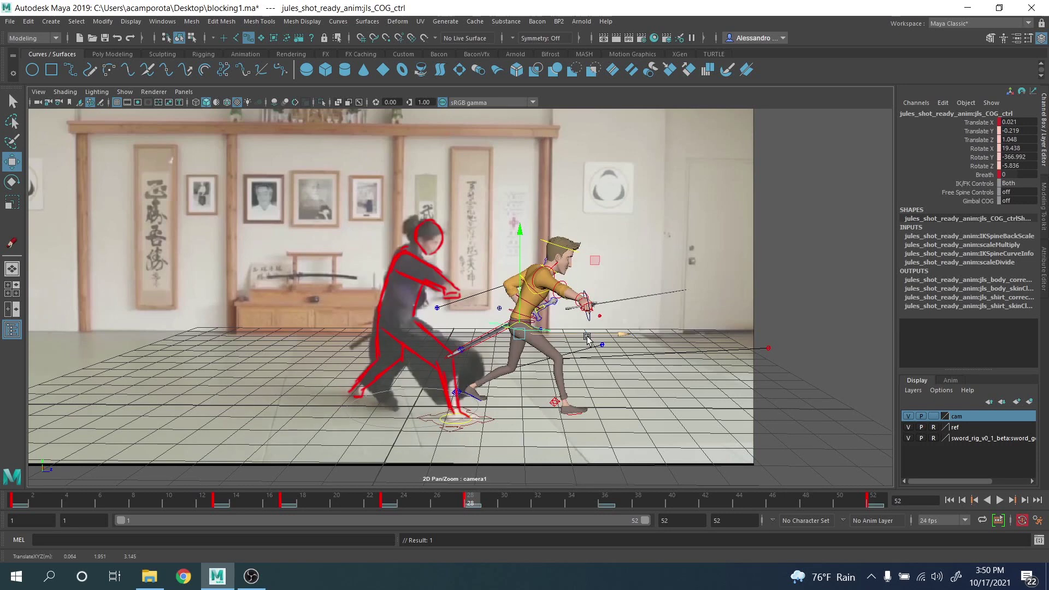
key(period)
key(comma)
key(period)
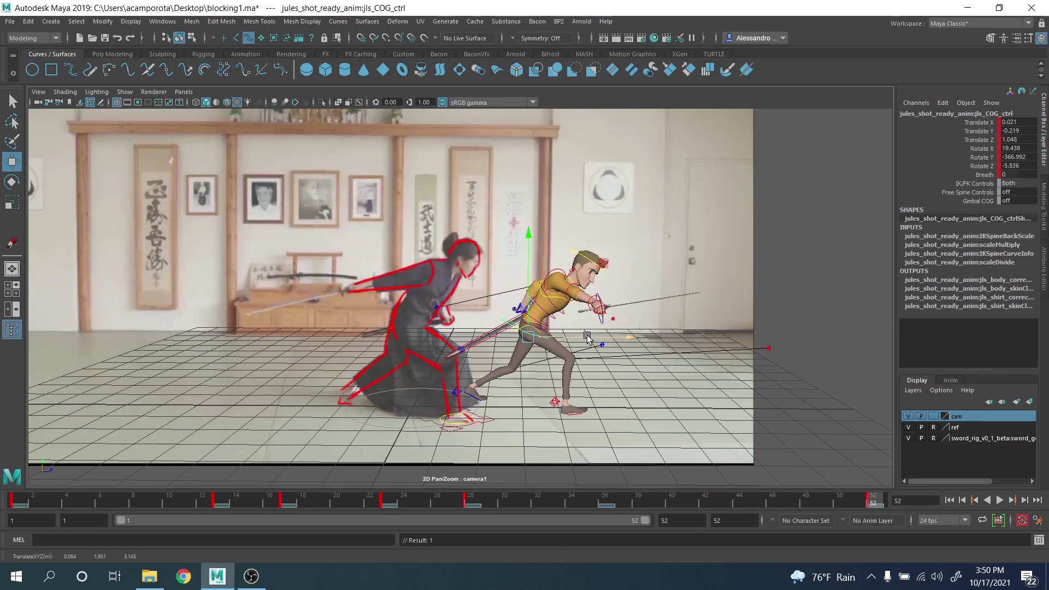
key(comma)
key(period)
drag(593, 342, 591, 342)
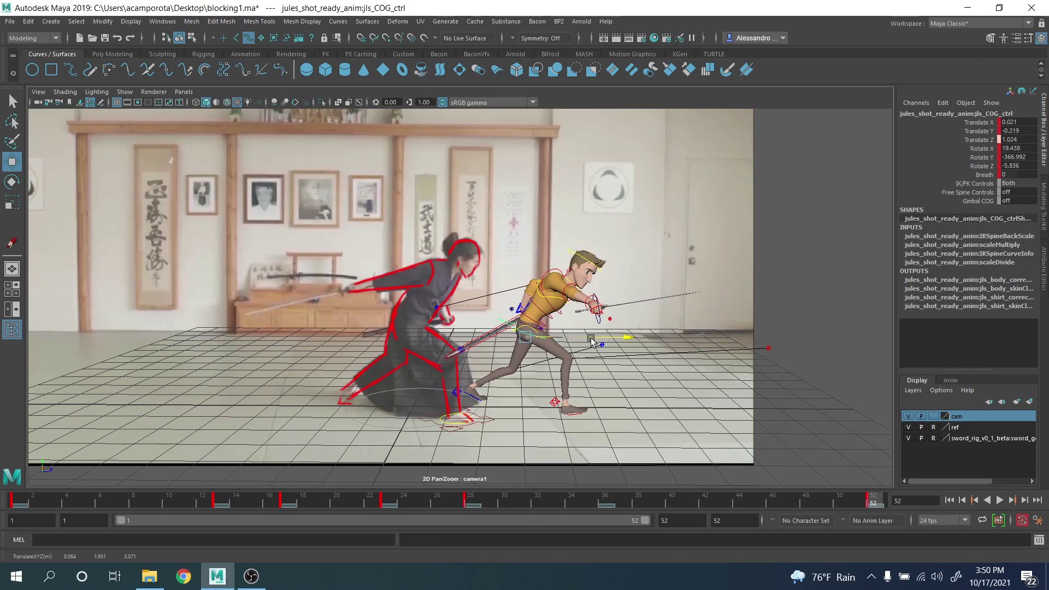
Step: Swing the right upper arm FK control backward at frame 52 to about Rotate Y 68.755
click(589, 275)
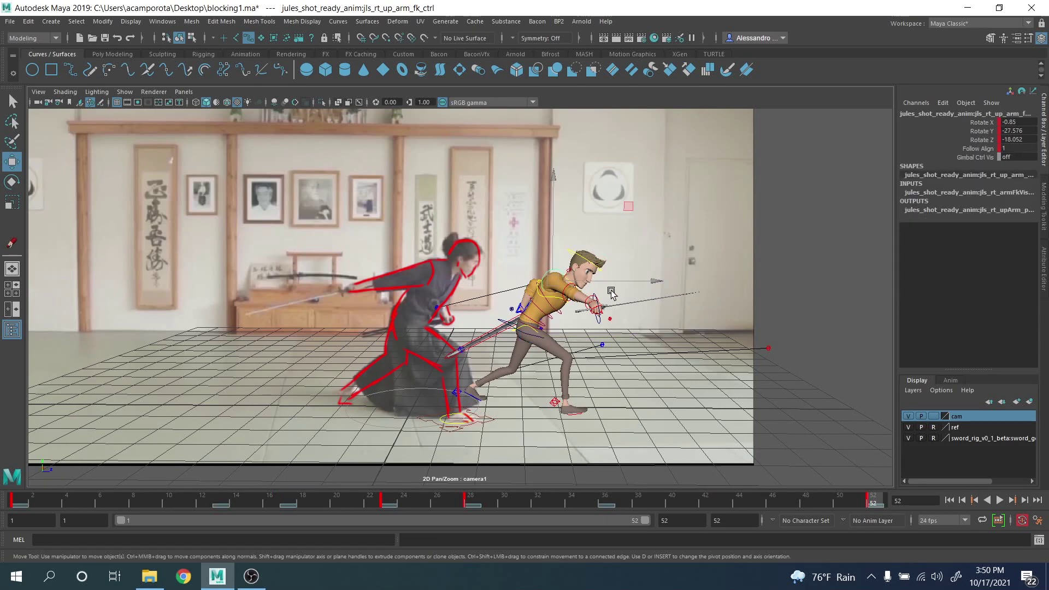
key(e)
drag(569, 322, 458, 305)
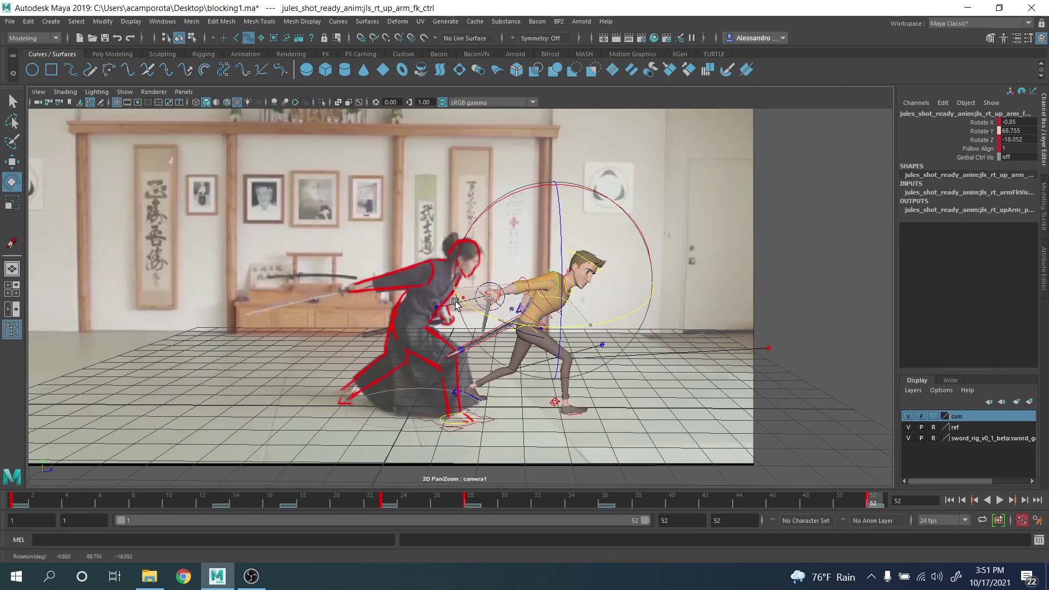
Step: Rotate the right clavicle control at frame 52 to about X -0.554, Y 2.715, Z 1.968
key(q)
click(572, 272)
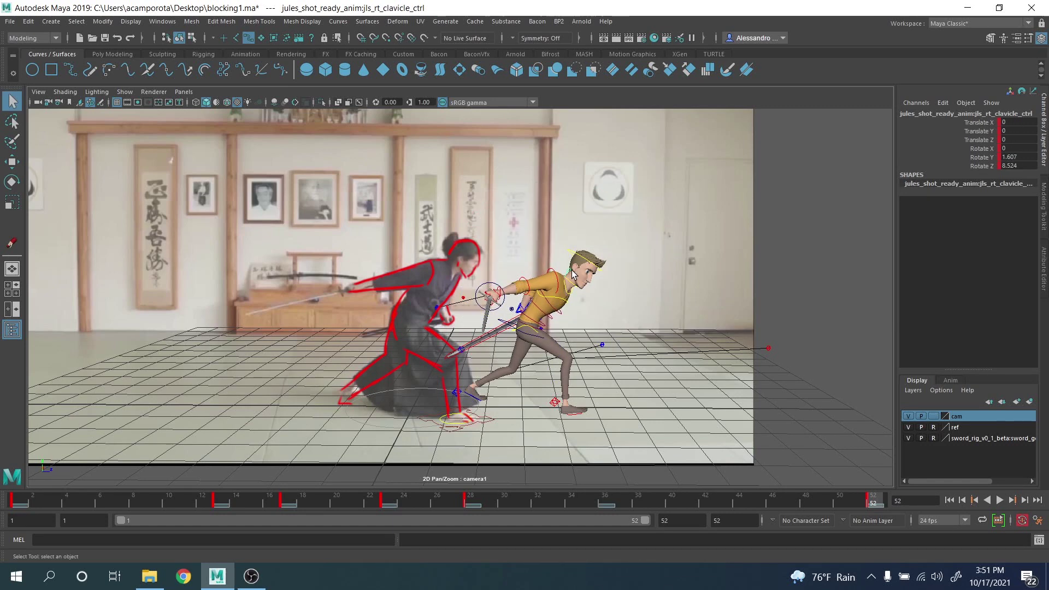
key(e)
drag(572, 273, 550, 259)
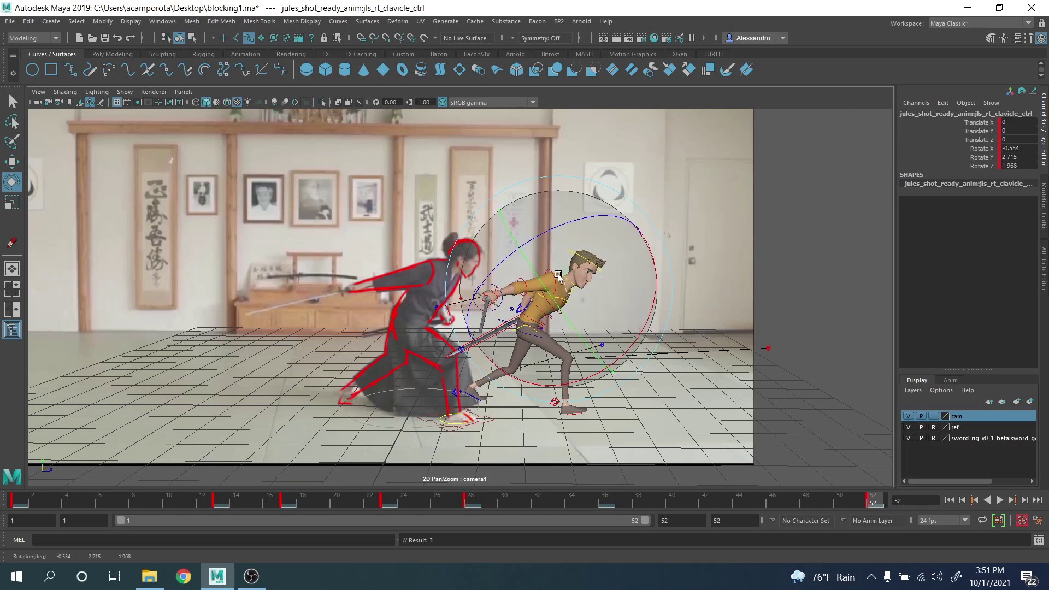
Step: Straighten the right elbow FK control at frame 52 by setting its X, Y and Z rotations to 0
key(q)
click(557, 283)
click(521, 295)
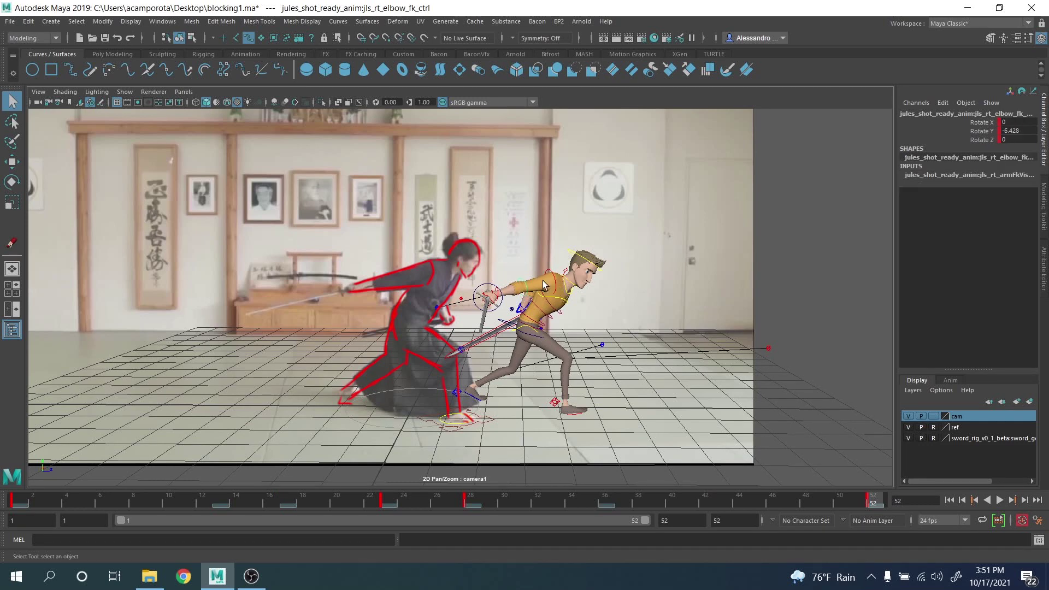
drag(1016, 126, 1015, 140)
text(0)
key(Return)
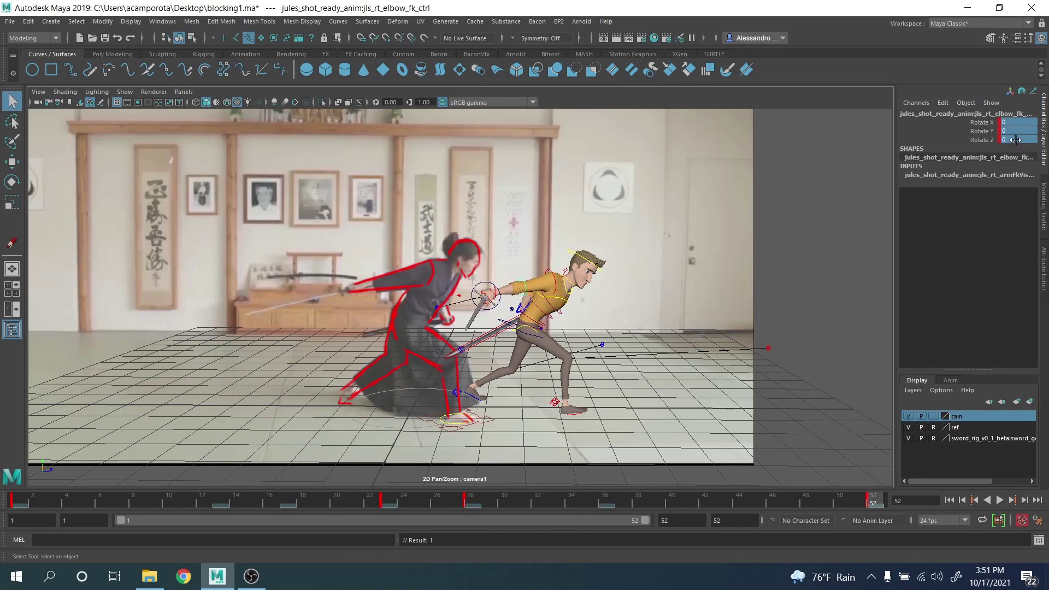
Step: Rotate the right wrist FK control at frame 52 to about X -0.306, Y 53.912, Z 3.672 so the sword points backward
scroll(491, 268, up, 5)
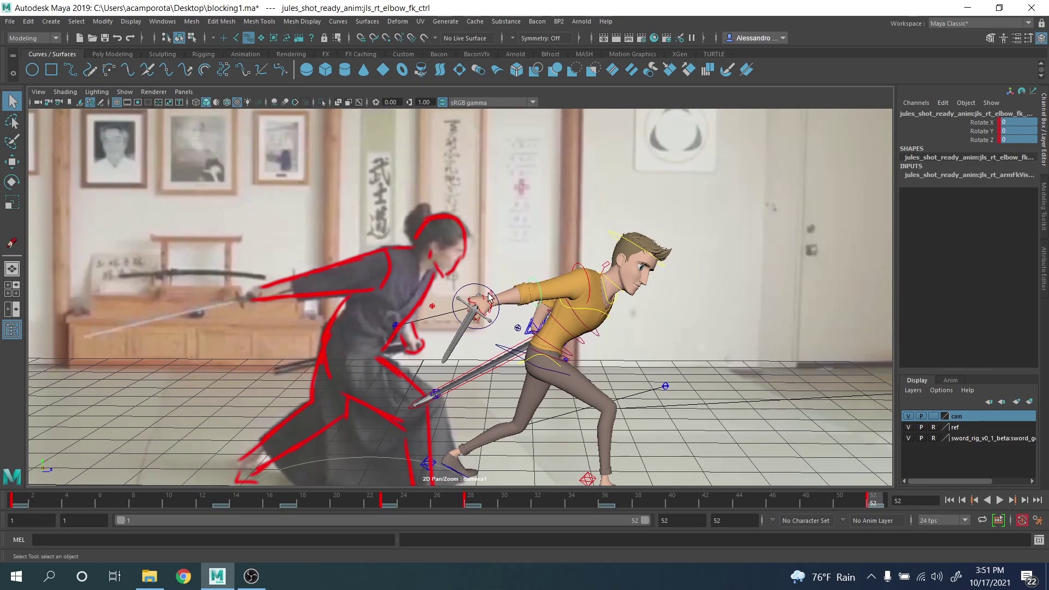
click(489, 298)
key(e)
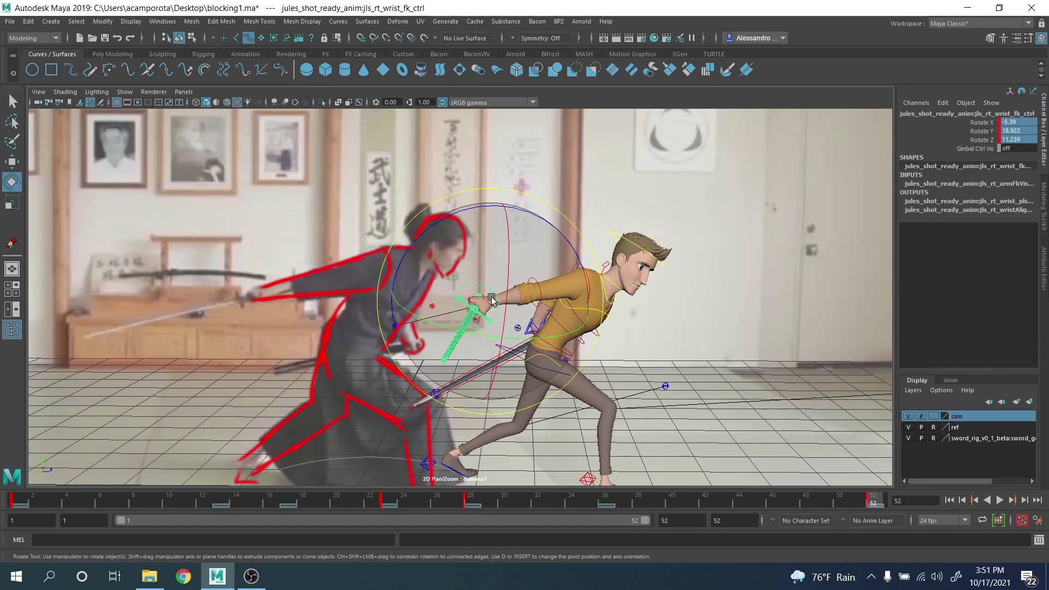
drag(491, 313, 461, 323)
key(q)
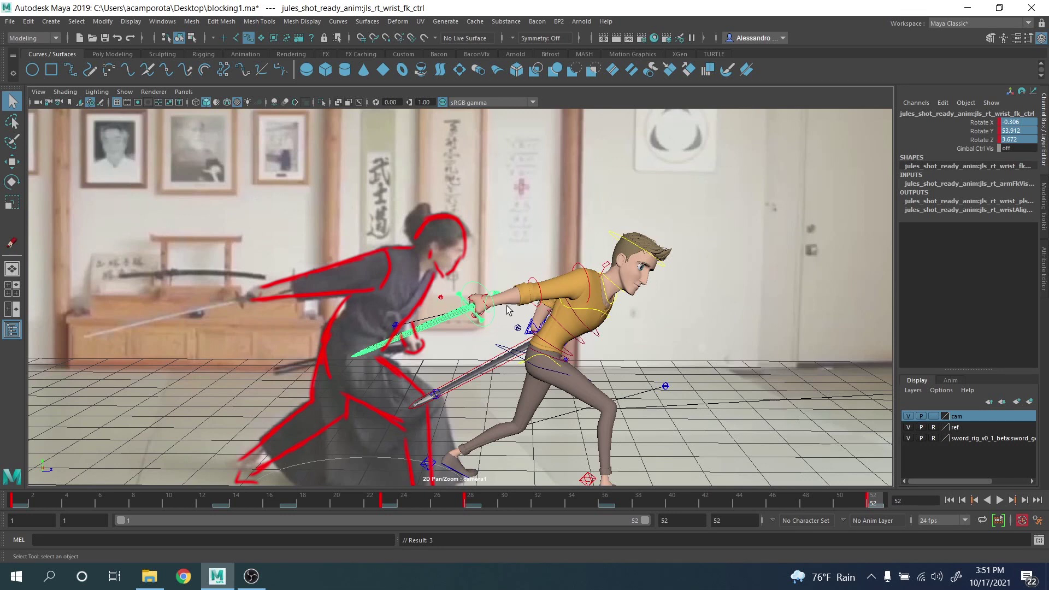
Step: Zero the head control's rotations at frame 52, and rotate it to about X -10.717, Y 7.793, Z -1.143
click(610, 298)
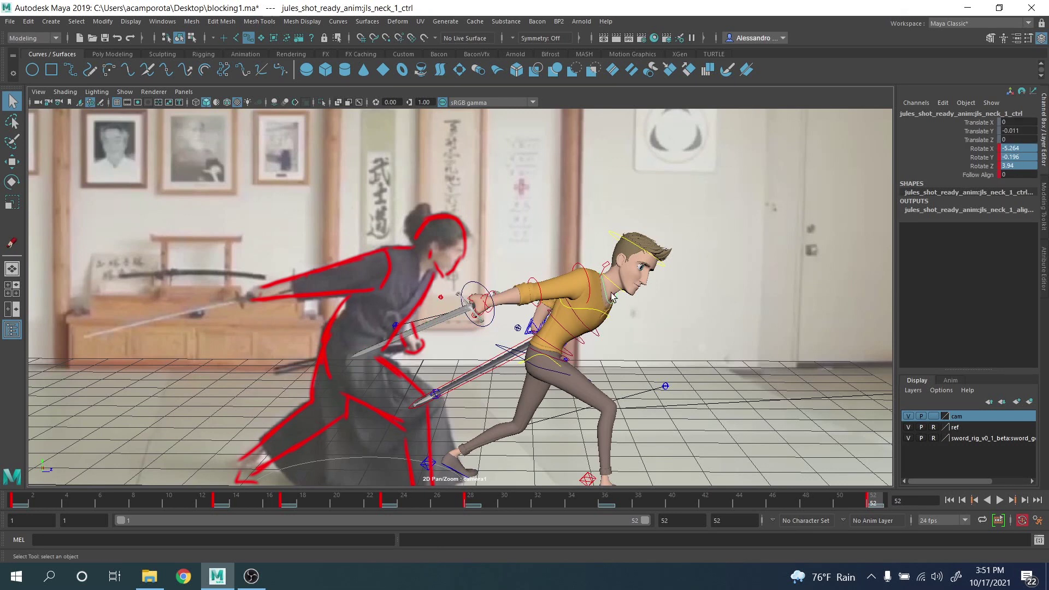
click(642, 252)
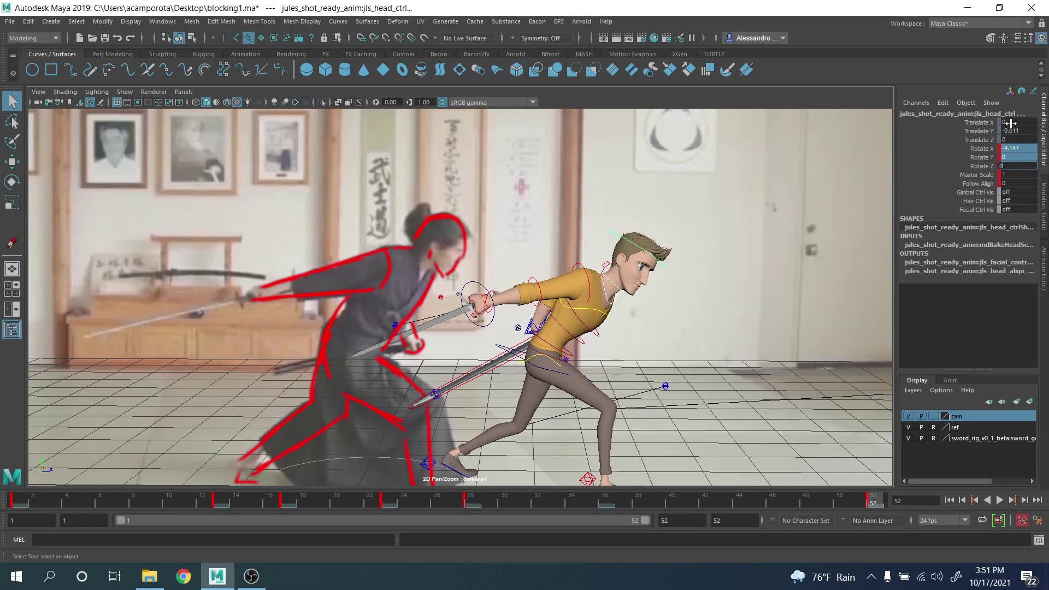
text(0)
key(Return)
key(e)
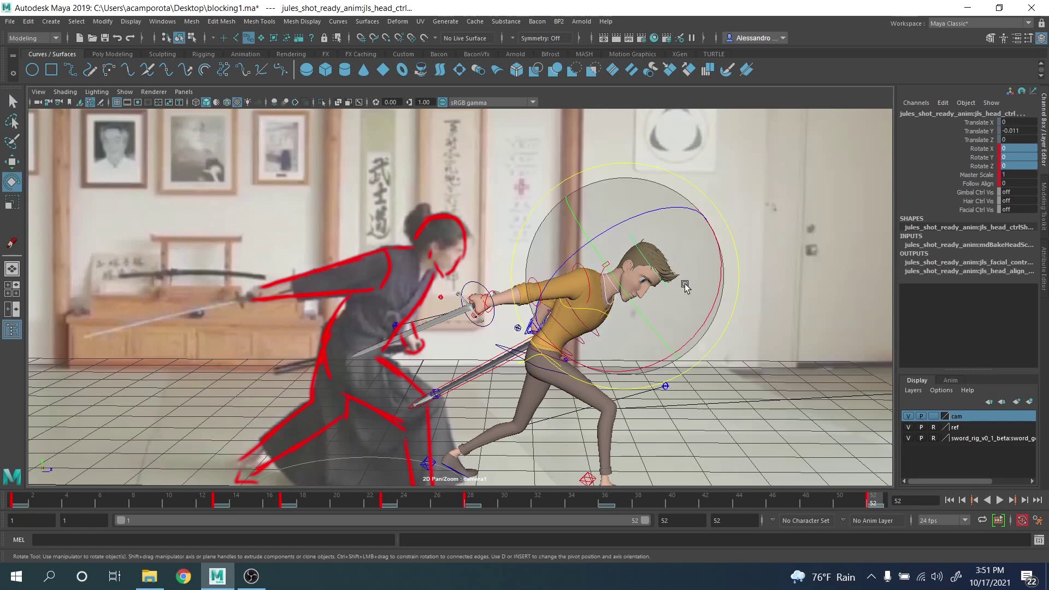
middle_drag(631, 269, 633, 294)
drag(633, 294, 716, 290)
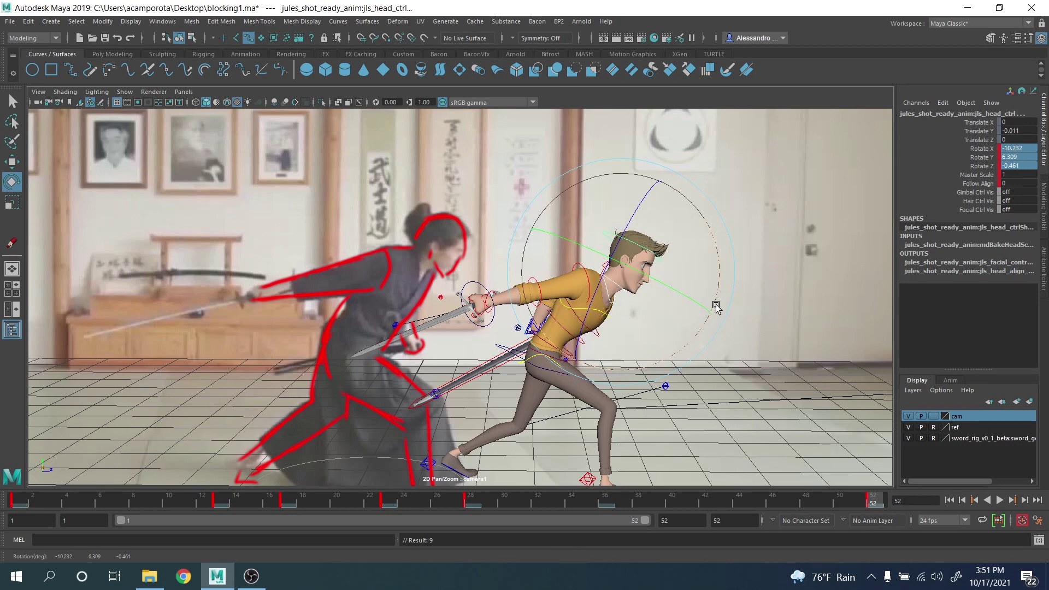
key(ctrl+z)
drag(677, 355, 679, 348)
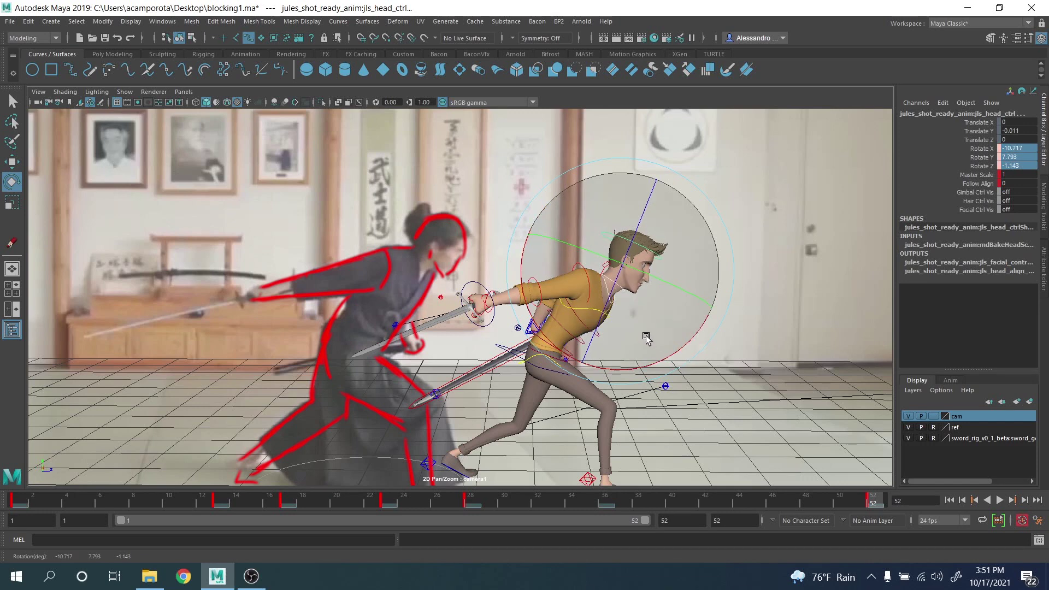
Step: Adjust the right clavicle control at frame 52 to about Rotate Z 10.17
key(q)
click(608, 268)
key(e)
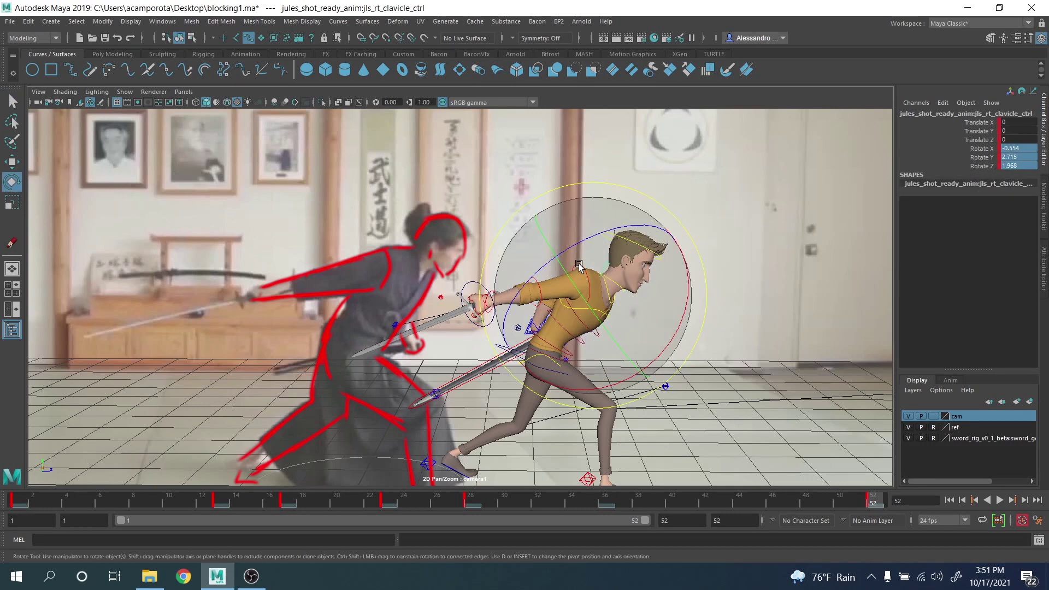
drag(580, 267, 586, 236)
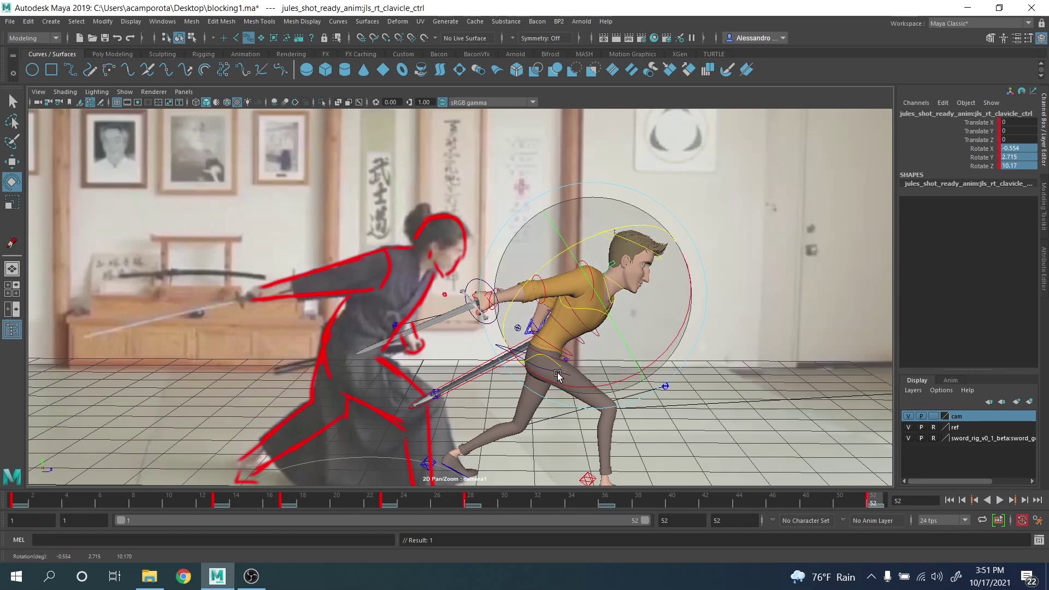
Step: Rotate the right foot IK control at frame 52 to about Rotate Y -370.702, key it, and review the motion into frame 52
right_drag(542, 221, 575, 273)
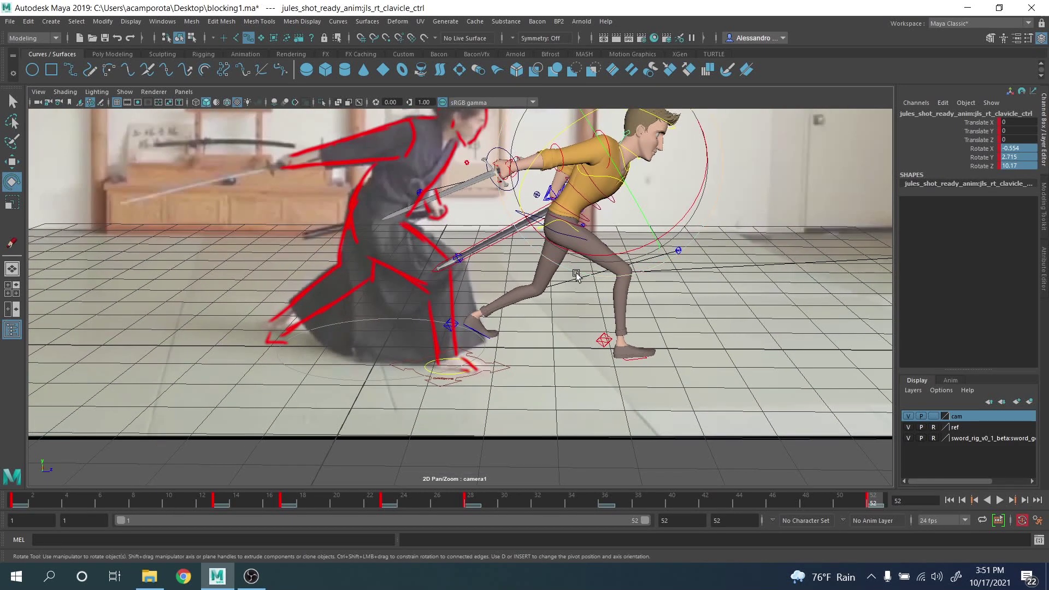
middle_drag(576, 273, 590, 350)
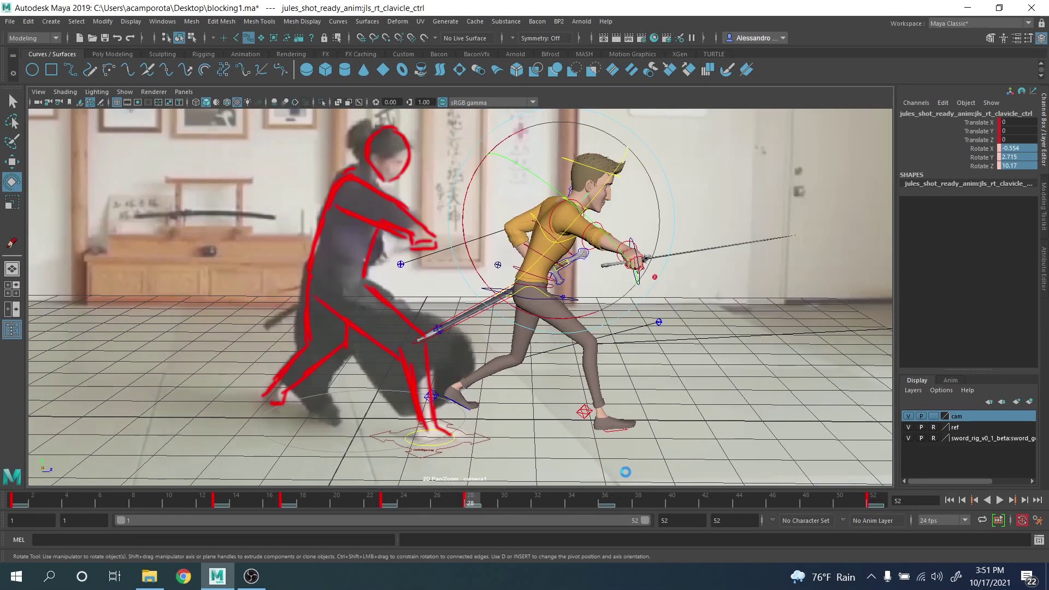
key(.)
drag(481, 499, 913, 530)
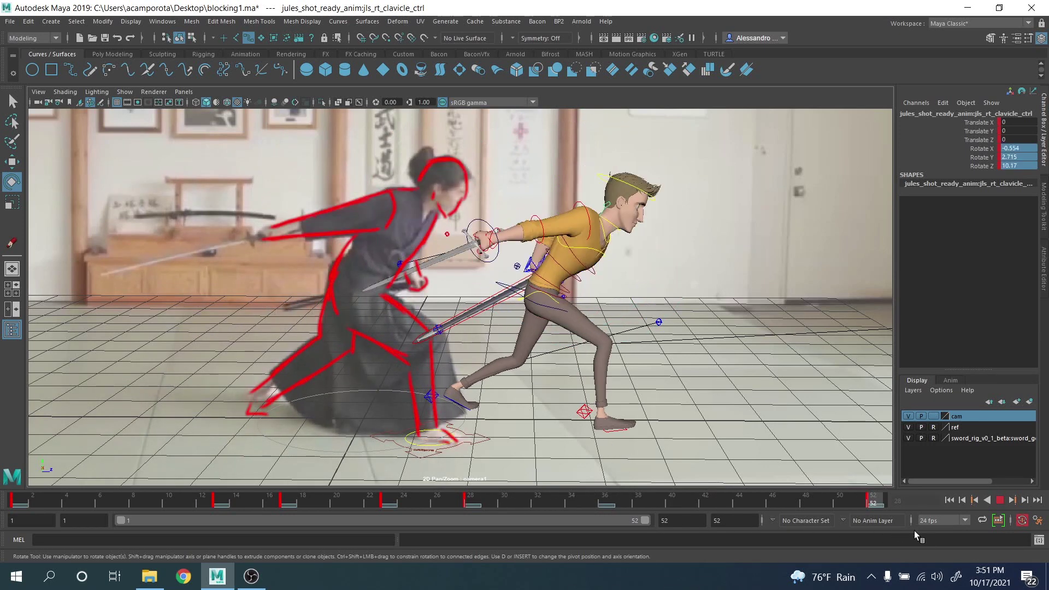
click(583, 416)
drag(625, 447, 563, 445)
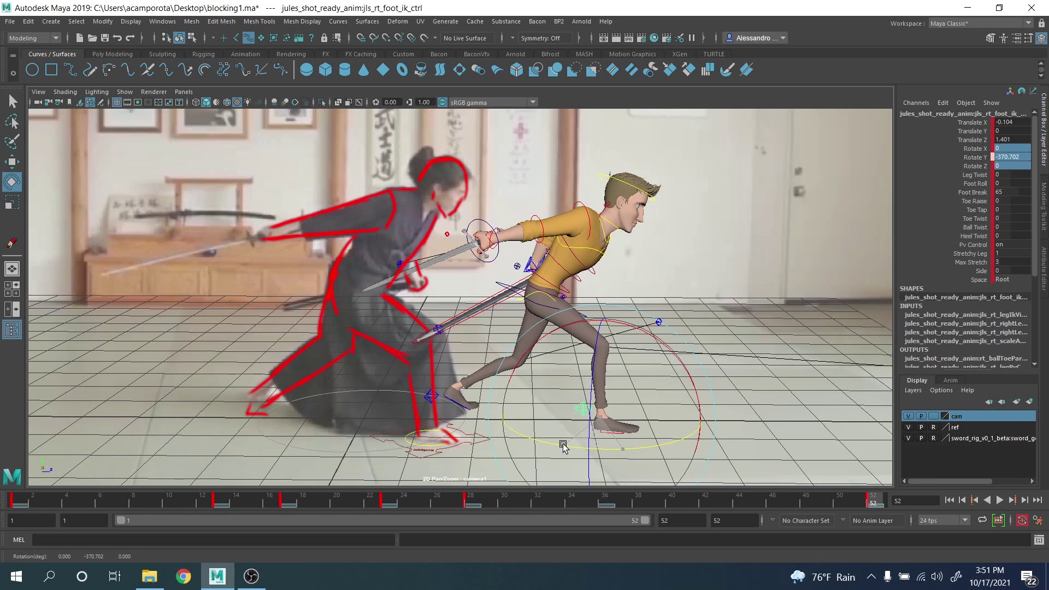
key(s)
key(.)
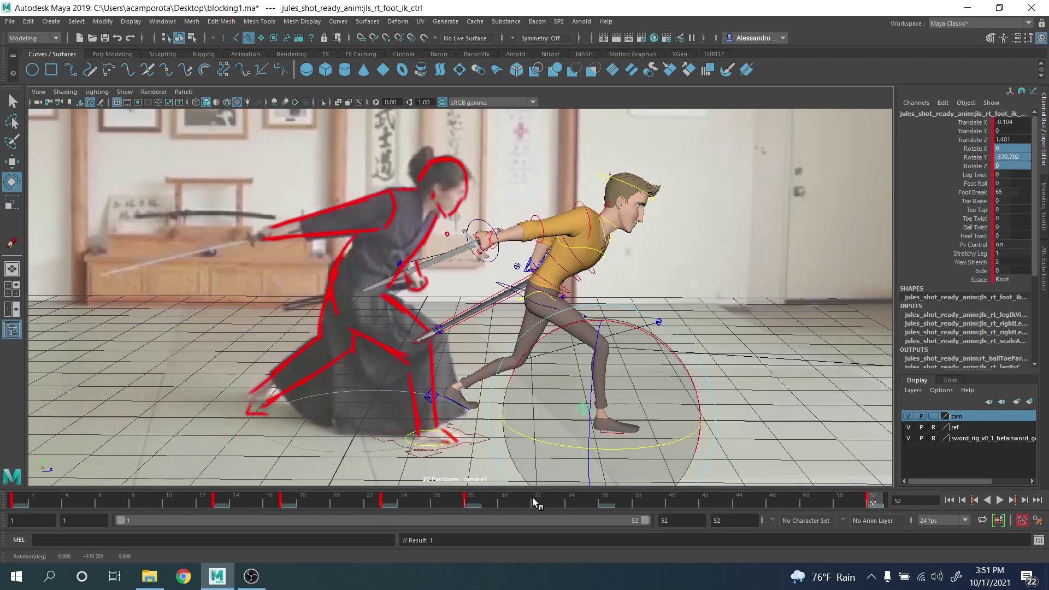
key(alt+v)
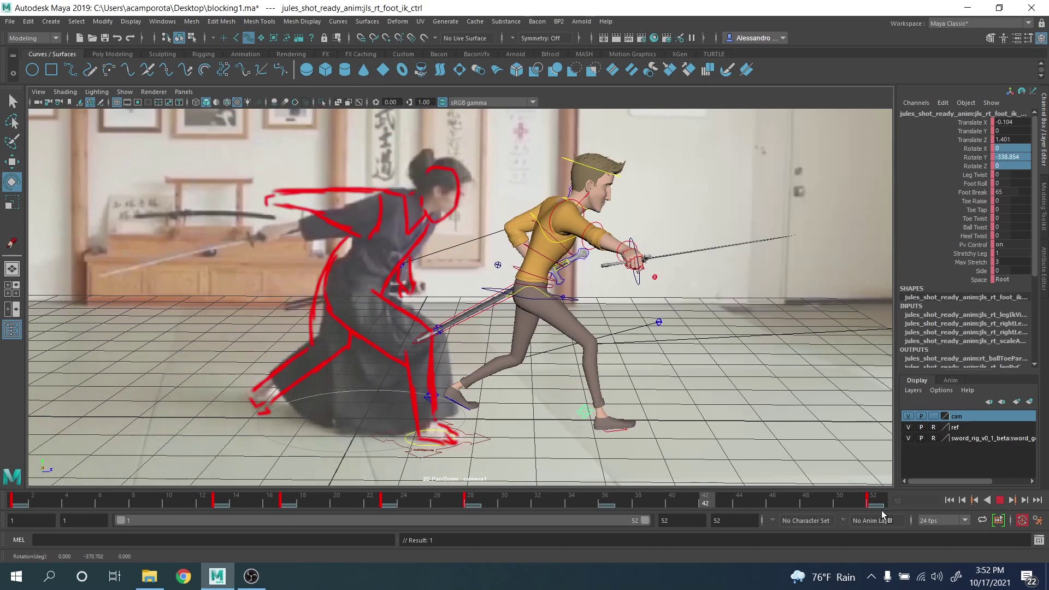
drag(879, 507, 942, 517)
click(767, 371)
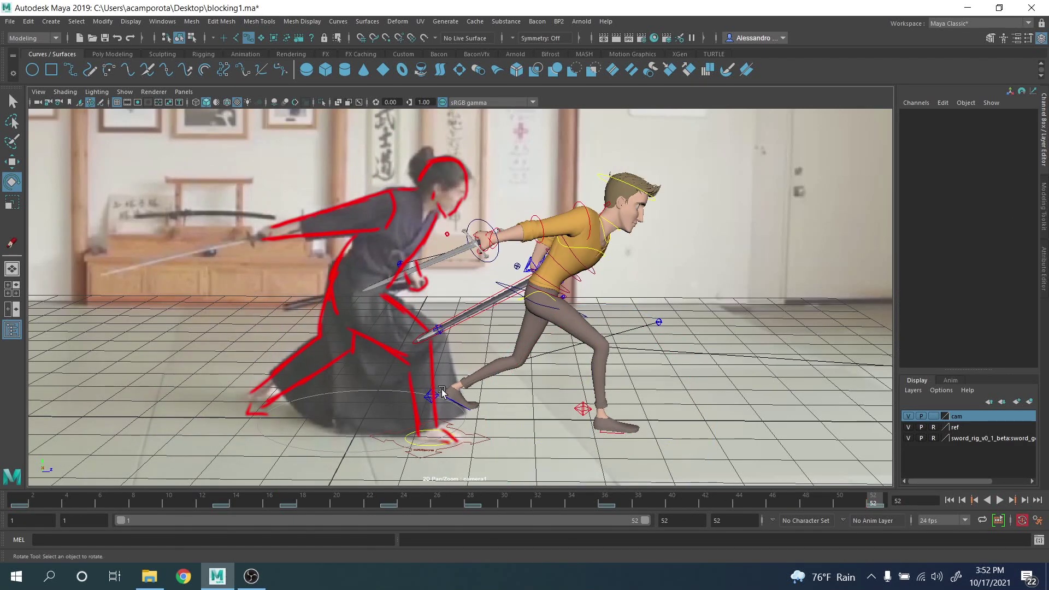
Step: Rotate the left foot IK control at frame 52 to about X -2.046, Y -333.294, Z 10.335, and raise Foot Roll to 37.7
click(431, 394)
drag(482, 404, 461, 424)
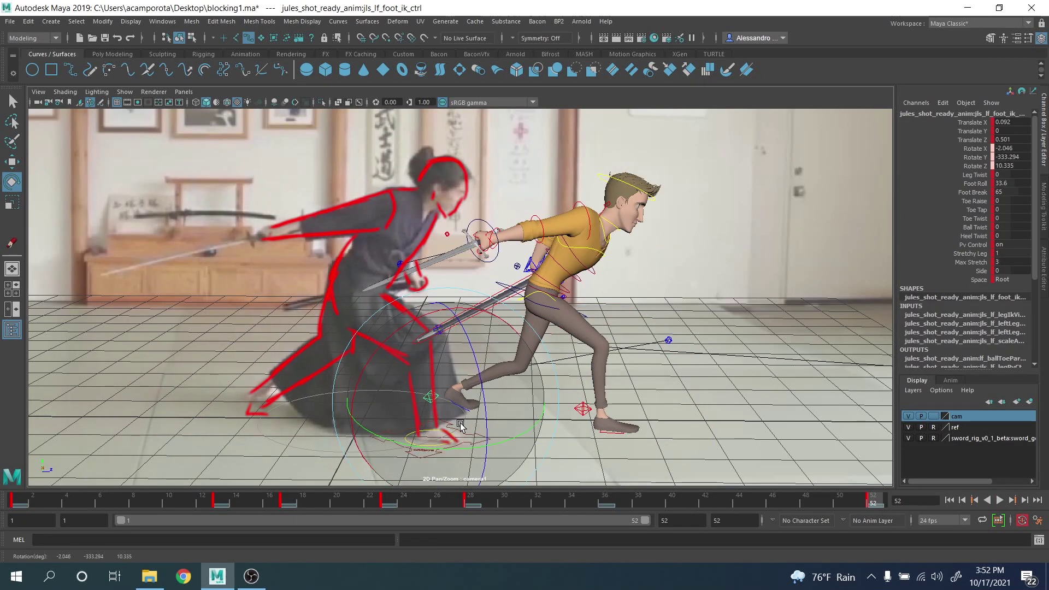
key(shift+e)
click(979, 184)
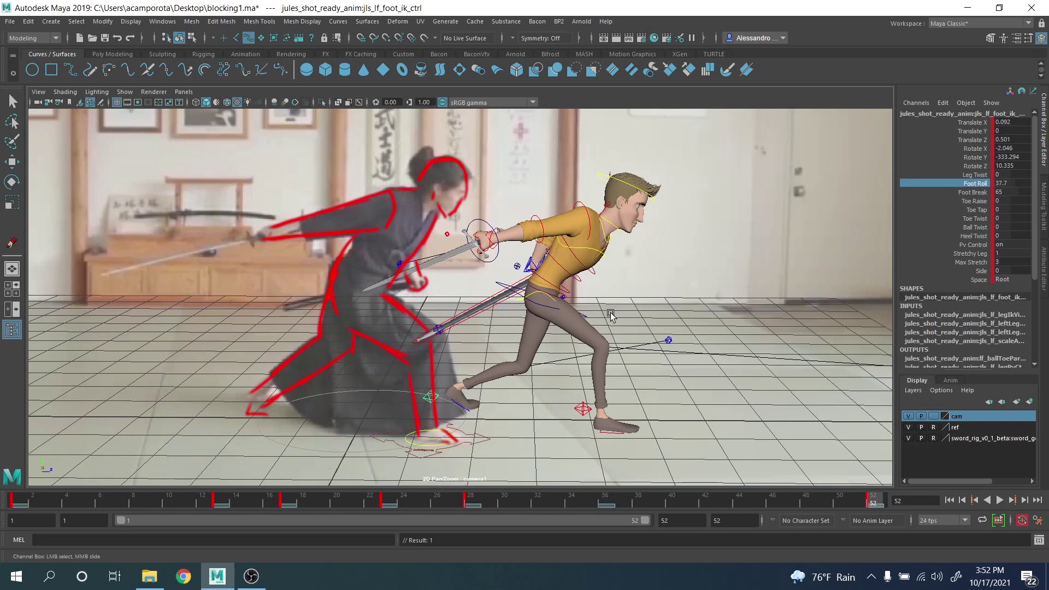
Step: Move the COG control at frame 52 slightly forward to about Translate Z 1.03
click(579, 312)
key(w)
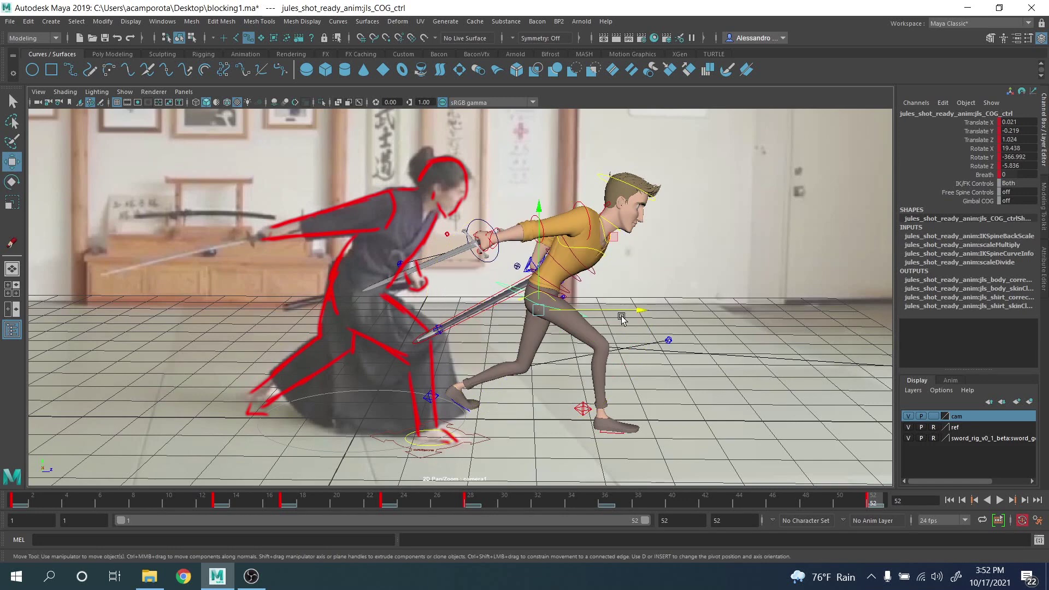
drag(621, 318, 624, 313)
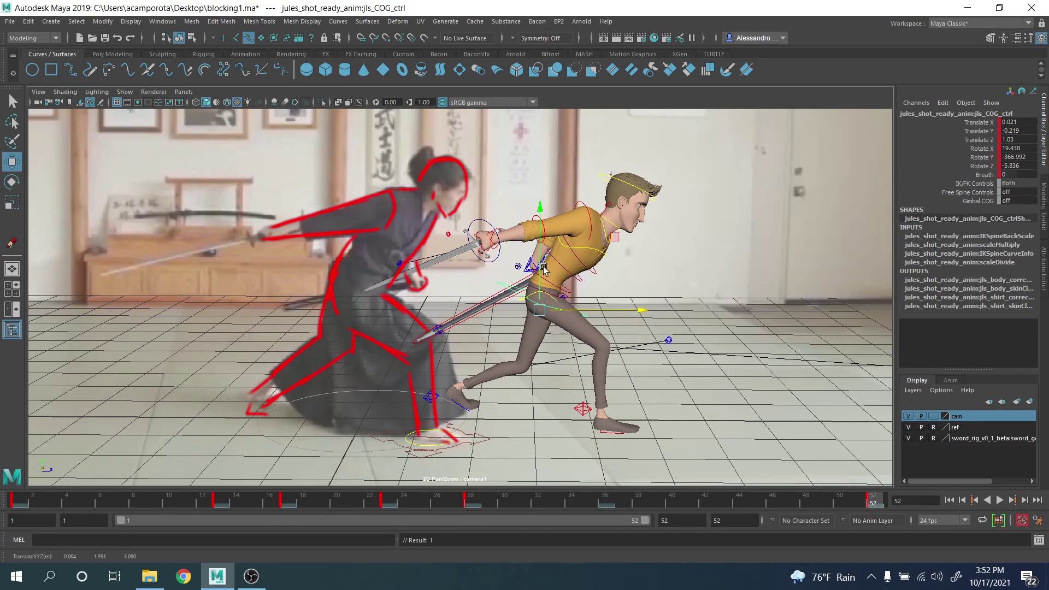
Step: In the perspective view, shift the right knee pole vector at frame 52 to about Translate X -0.103, Y 0.091, Z 1.209
click(513, 264)
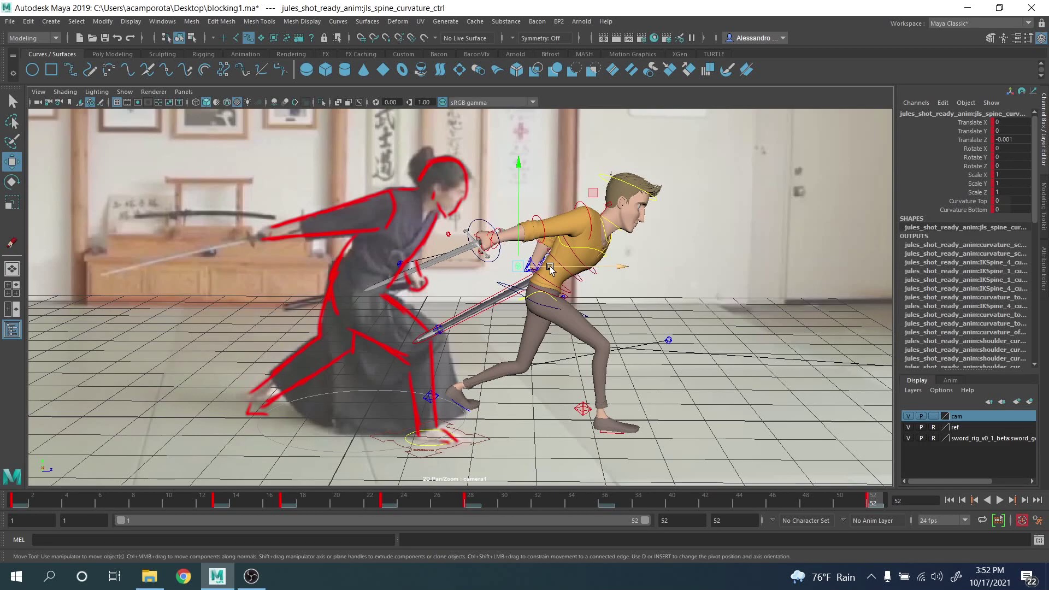
key(2)
key(space)
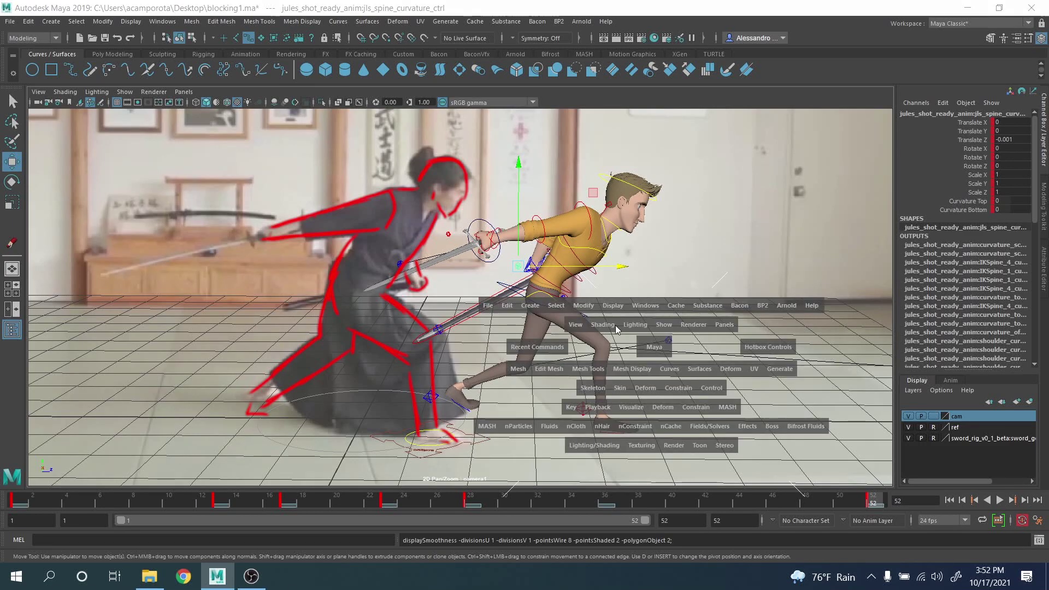
key(space)
alt+drag(524, 300, 449, 317)
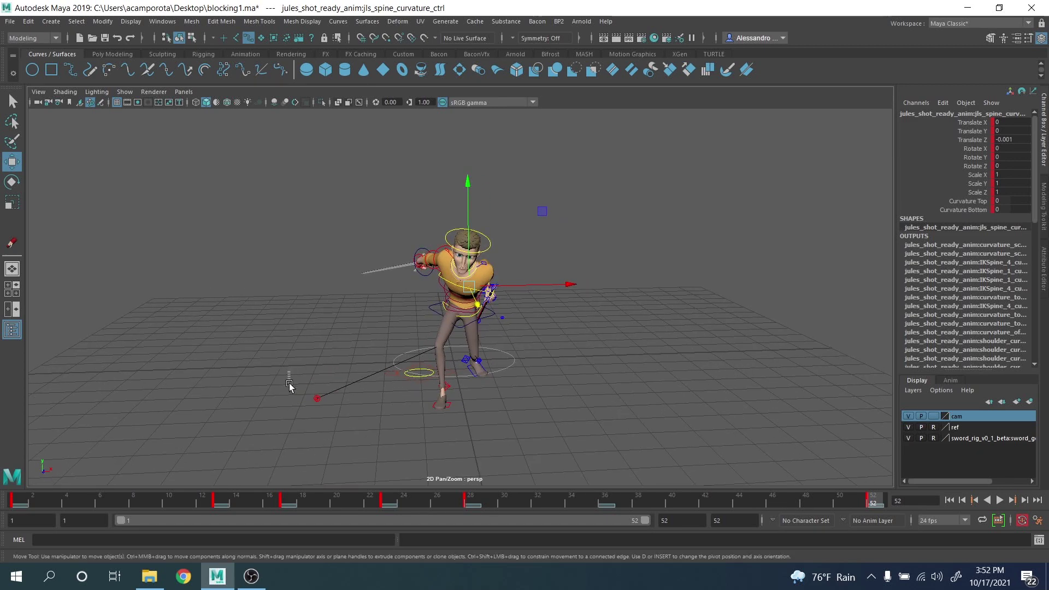
click(317, 398)
drag(337, 400, 407, 411)
scroll(464, 399, up, 3)
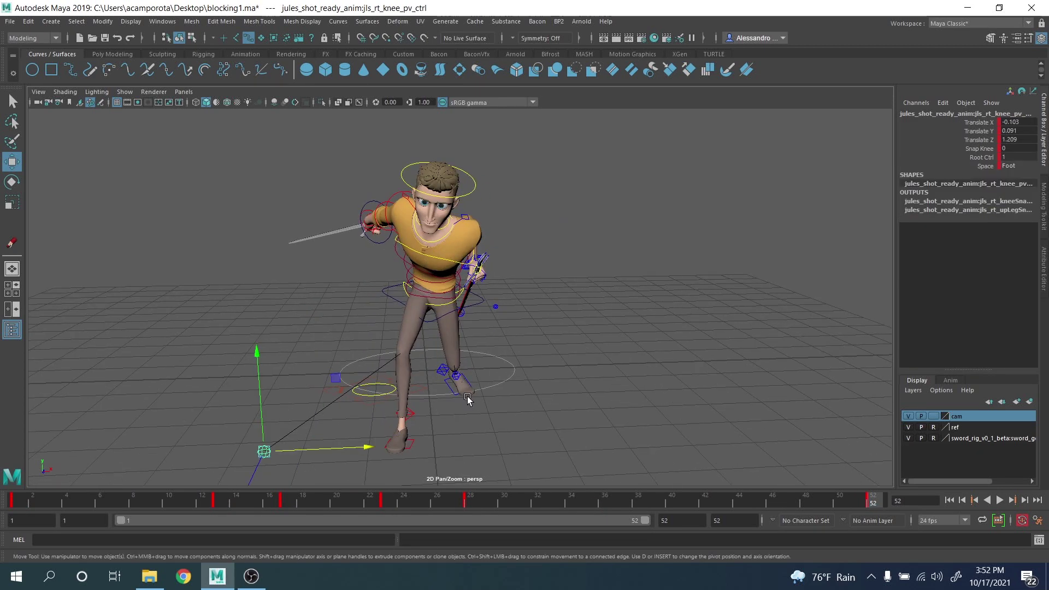
Step: Rotate the COG control at frame 52 to about Rotate X 19.368, Y -367.873, Z -3.344
click(505, 271)
key(e)
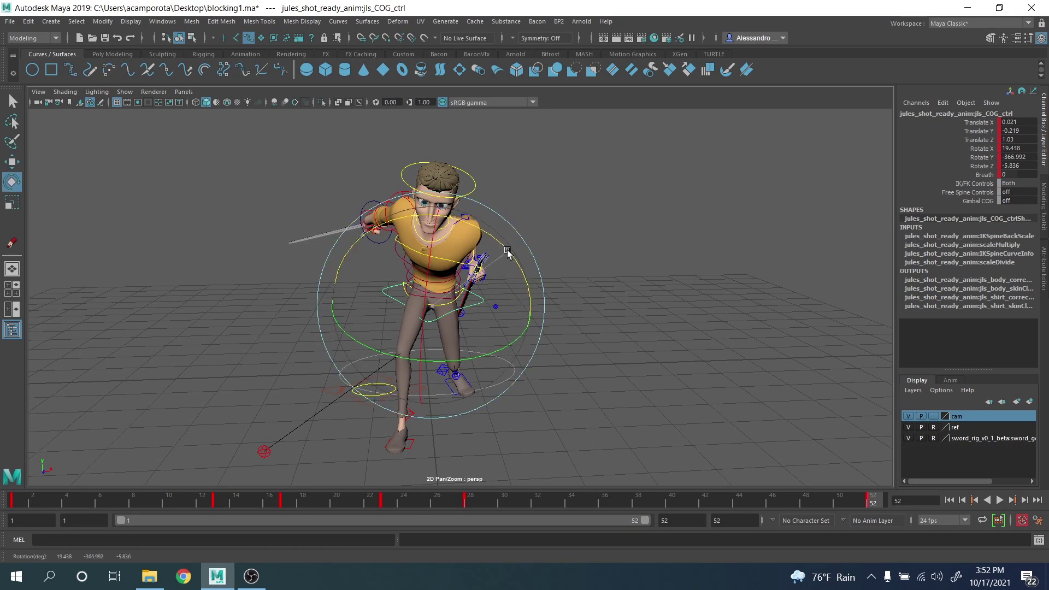
drag(507, 252, 407, 271)
scroll(408, 271, up, 2)
key(q)
Step: Move the left arm IK control forward at frame 52 to about Translate X -0.315, Z 1.371
click(651, 246)
key(w)
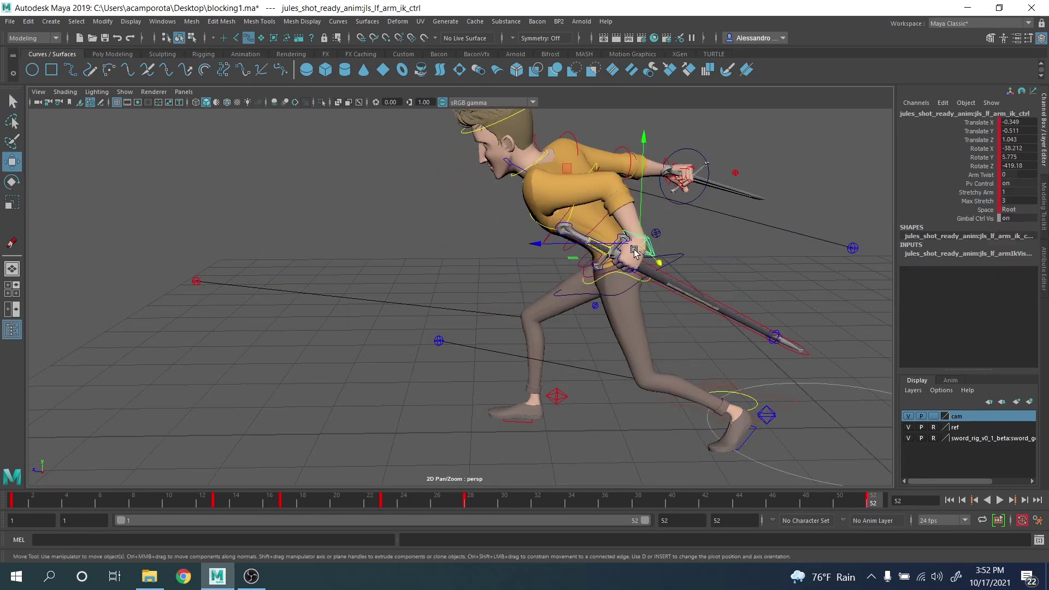
drag(585, 244, 515, 241)
alt+drag(515, 241, 618, 244)
key(space)
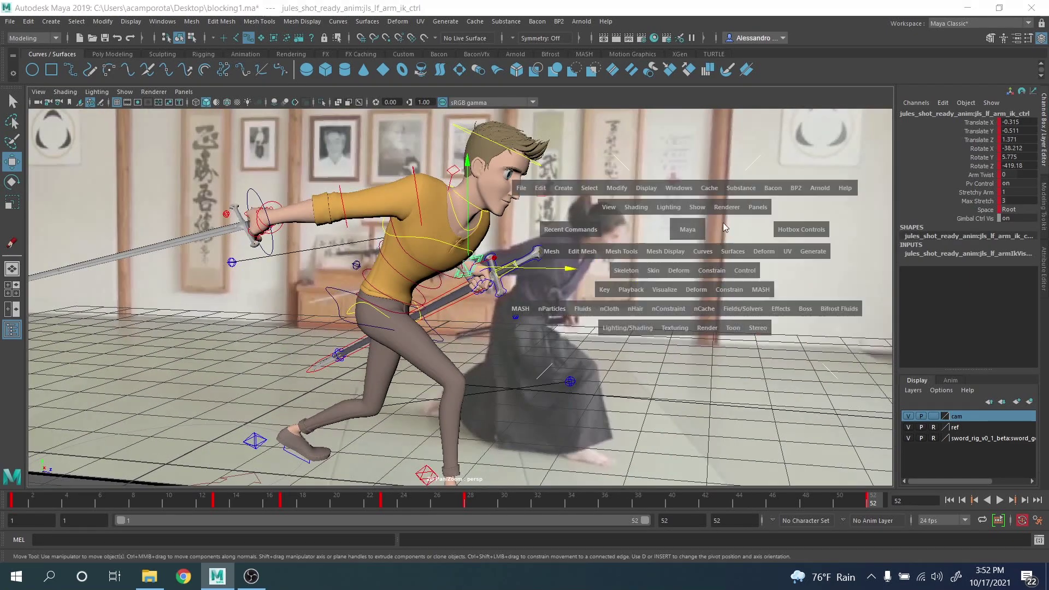
key(space)
Step: Compare the frame 28 and 52 poses, then refine the left hand at frame 52 to about Translate X -0.328, Y -0.604, Z 1.245
key(comma)
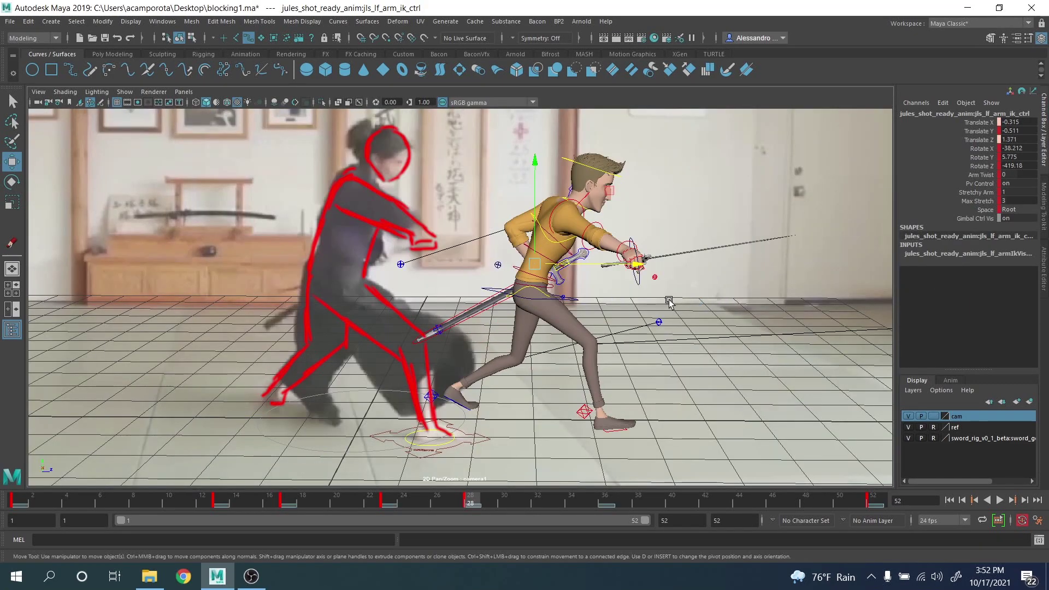
key(period)
key(comma)
key(period)
key(comma)
key(period)
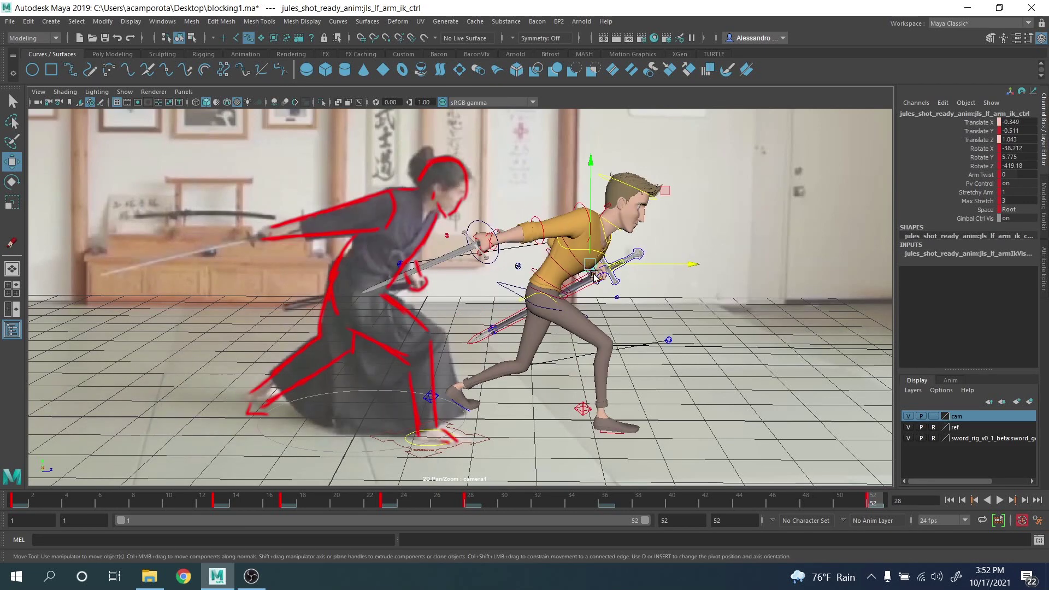
drag(659, 190, 642, 209)
key(comma)
key(period)
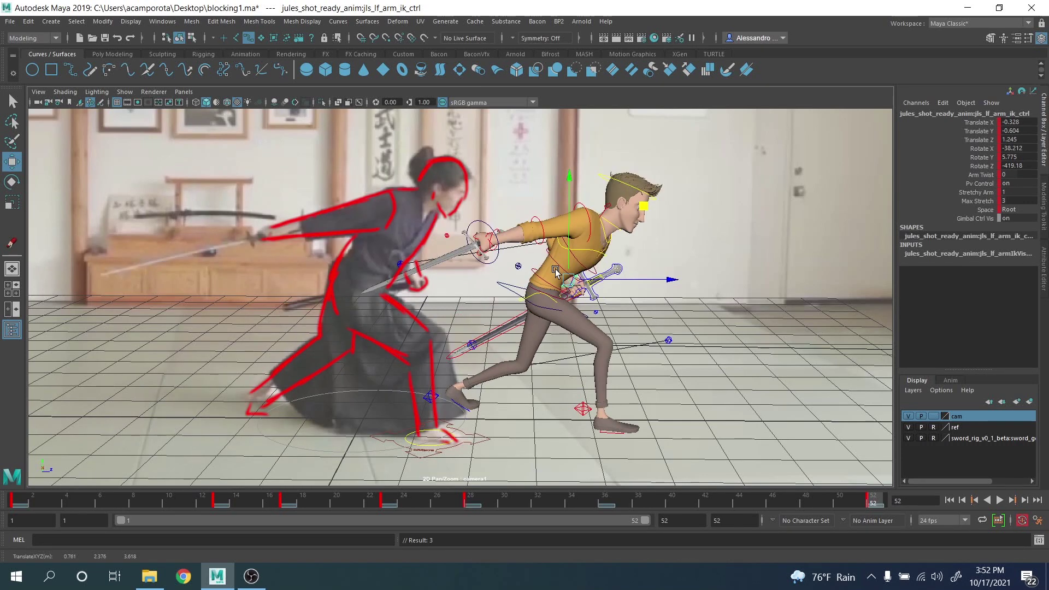
Step: Move the left arm IK control at frame 28 to about Translate X -0.343, Y -0.527, Z 1.099, and compare it with frame 52
key(comma)
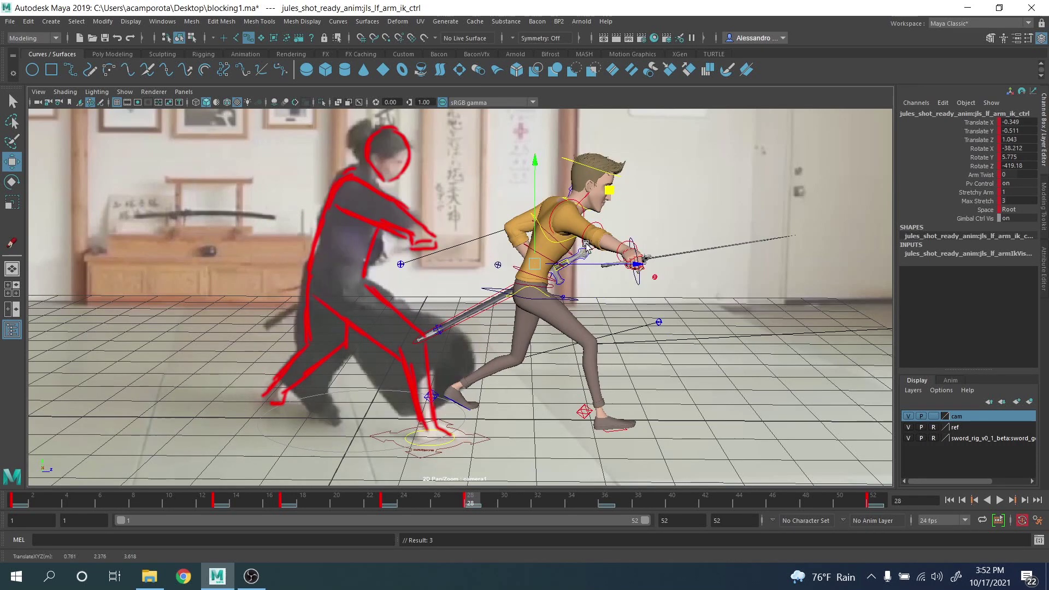
middle_drag(612, 213, 624, 222)
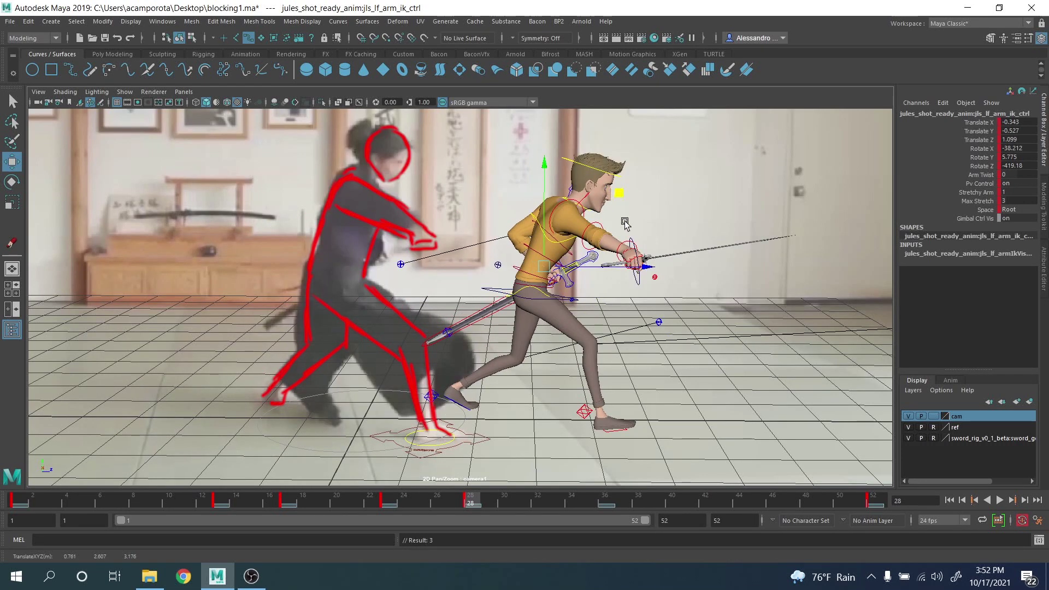
key(period)
key(comma)
key(period)
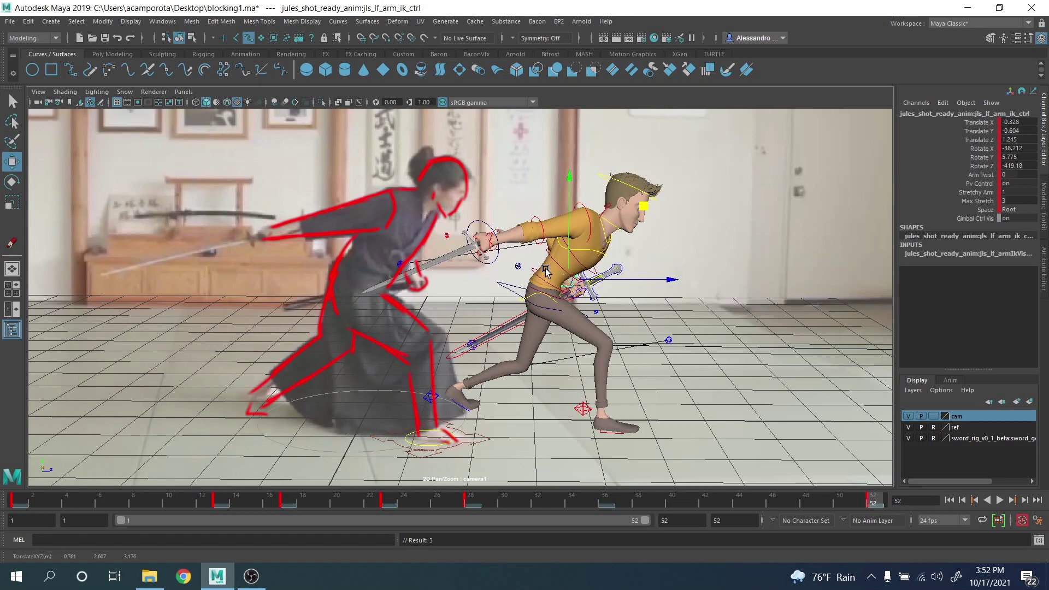
key(comma)
key(period)
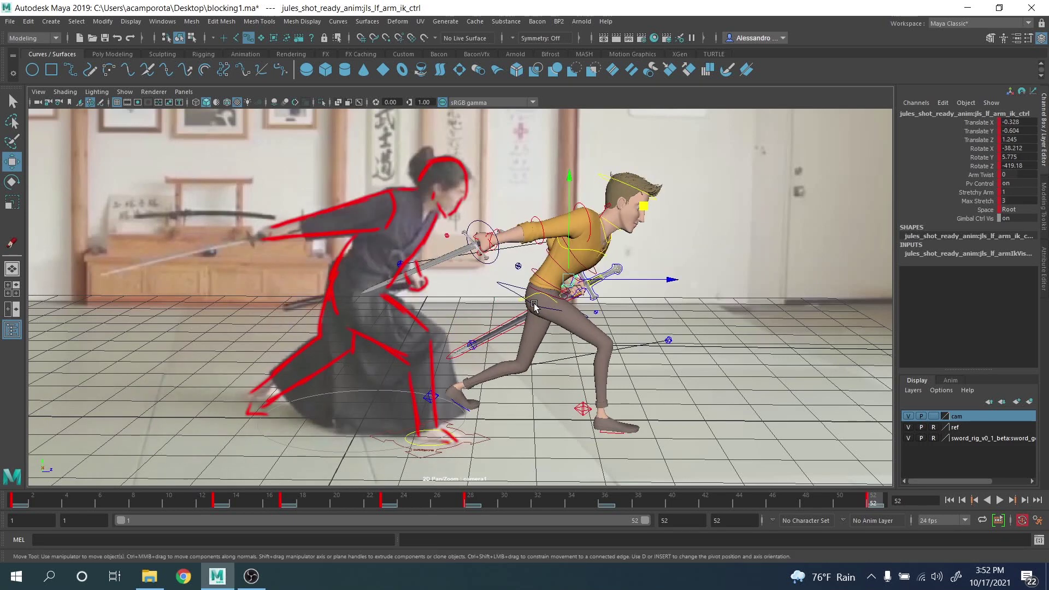
Step: Raise the COG control at frame 28 to about Translate Y -0.174, key it, and compare the pose with frame 52
click(534, 296)
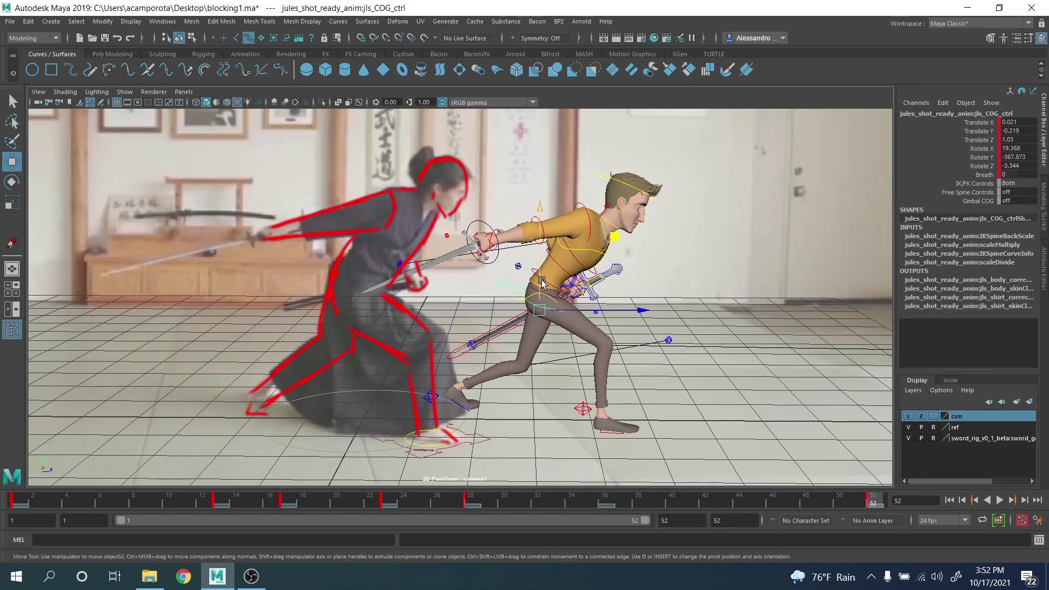
key(comma)
drag(530, 276, 530, 272)
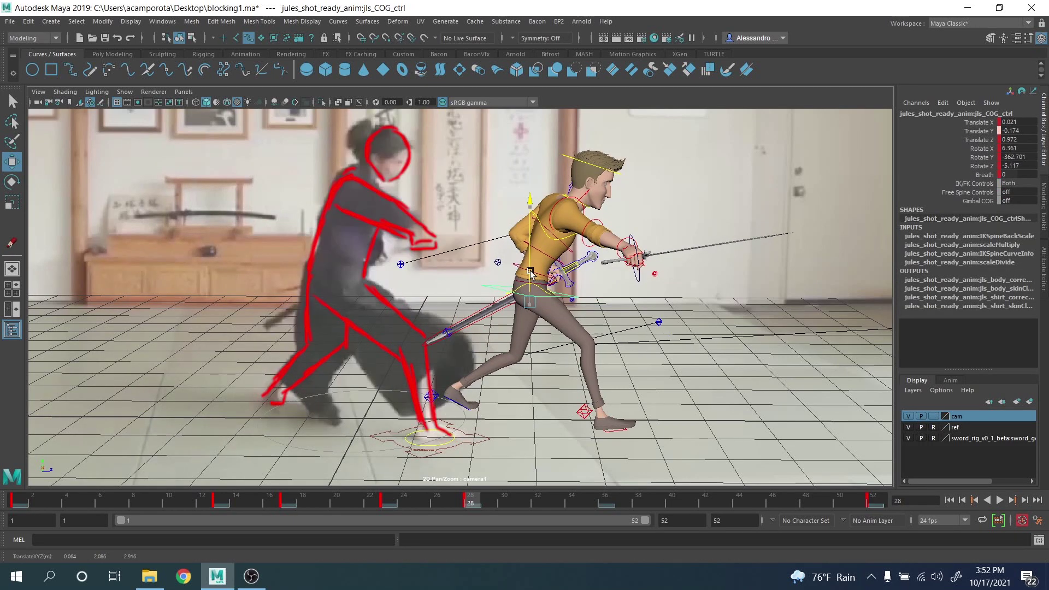
key(s)
key(period)
key(period)
key(comma)
key(period)
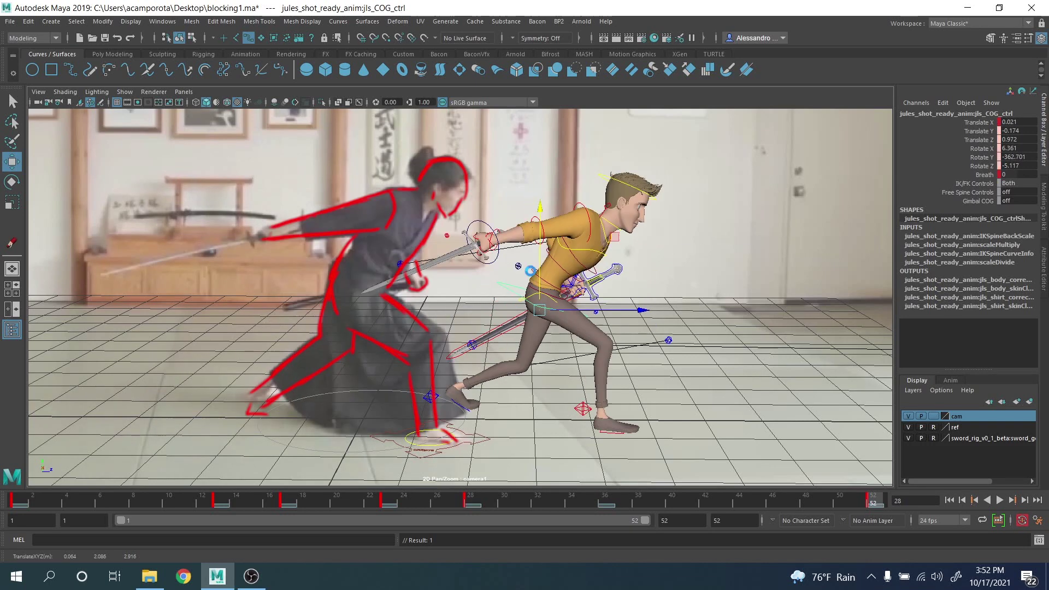
key(comma)
key(period)
Step: Rotate the neck at frame 52 to about Rotate Y 0.794, Z 0.668, and key the head at about X -11.284, Y 5.339, Z -1.682
click(601, 234)
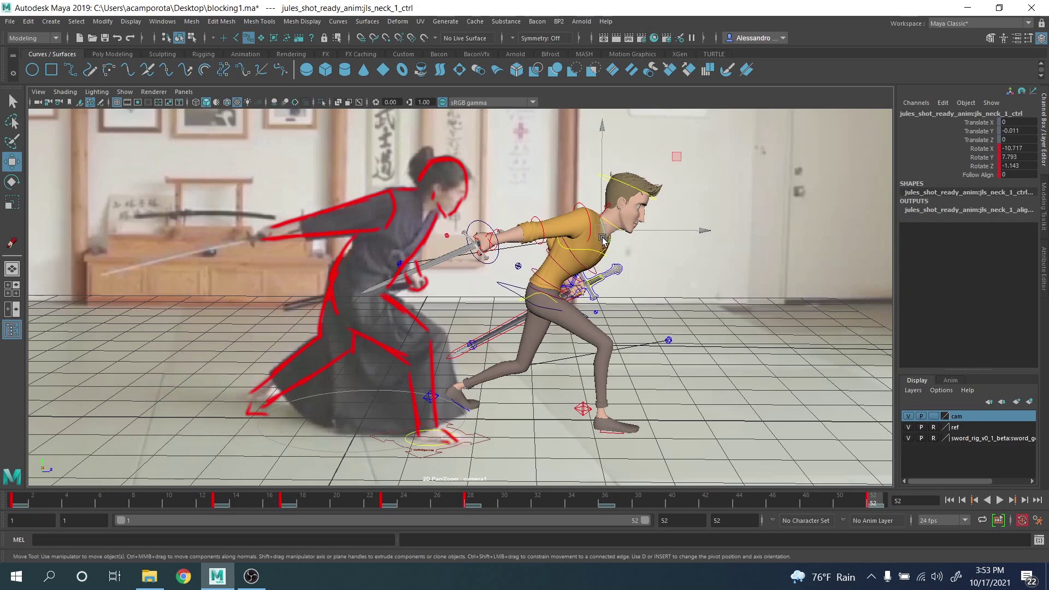
key(e)
key(q)
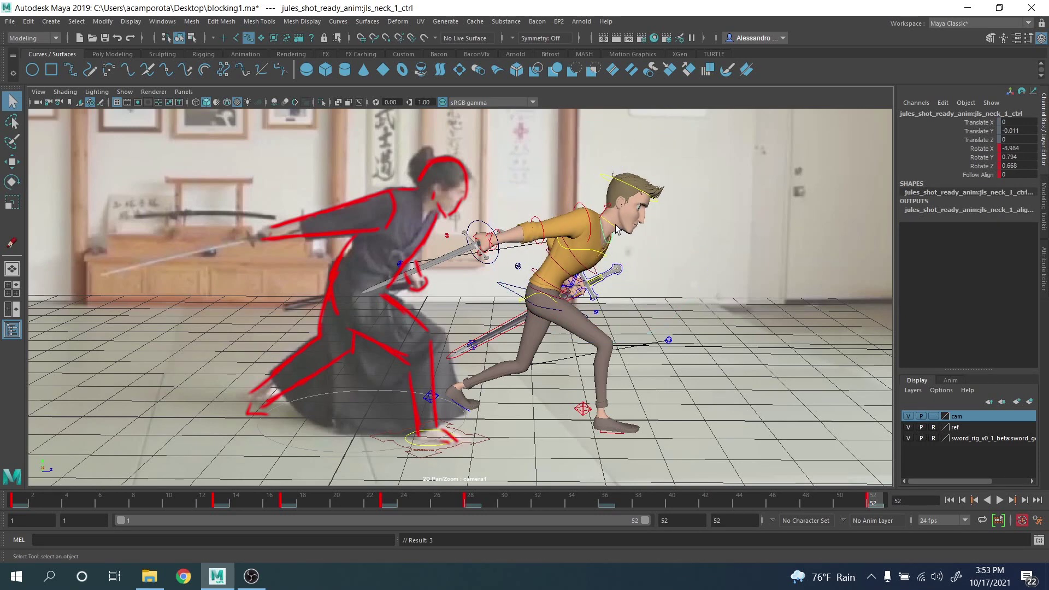
click(639, 201)
key(e)
drag(636, 230, 652, 259)
key(s)
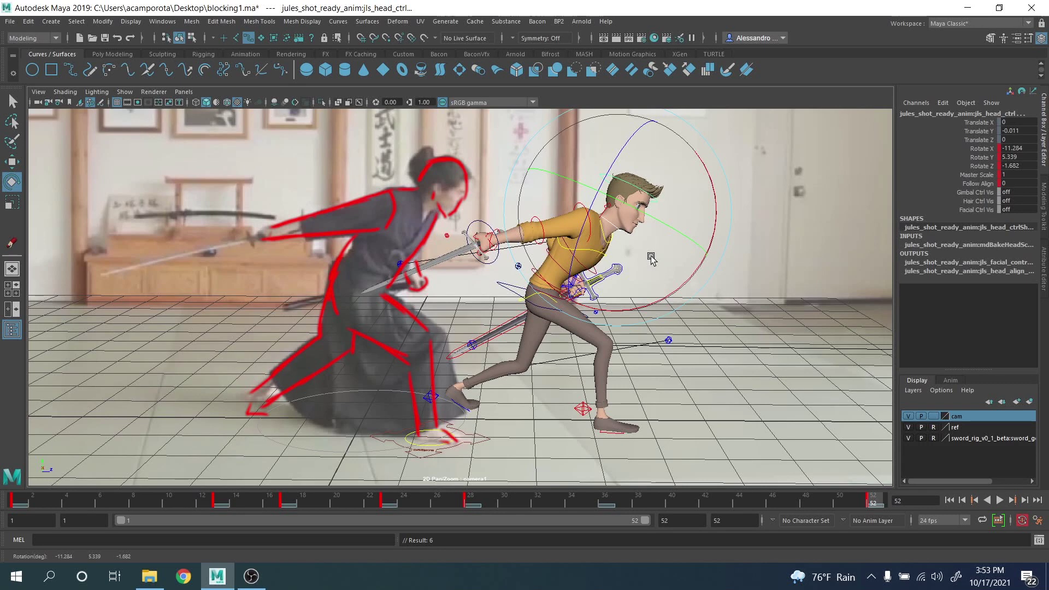
Step: Adjust the spine curvature control at frame 52 to about Translate Y 0.002, Z -0.002 and Rotate X 3.804
key(q)
click(517, 267)
key(w)
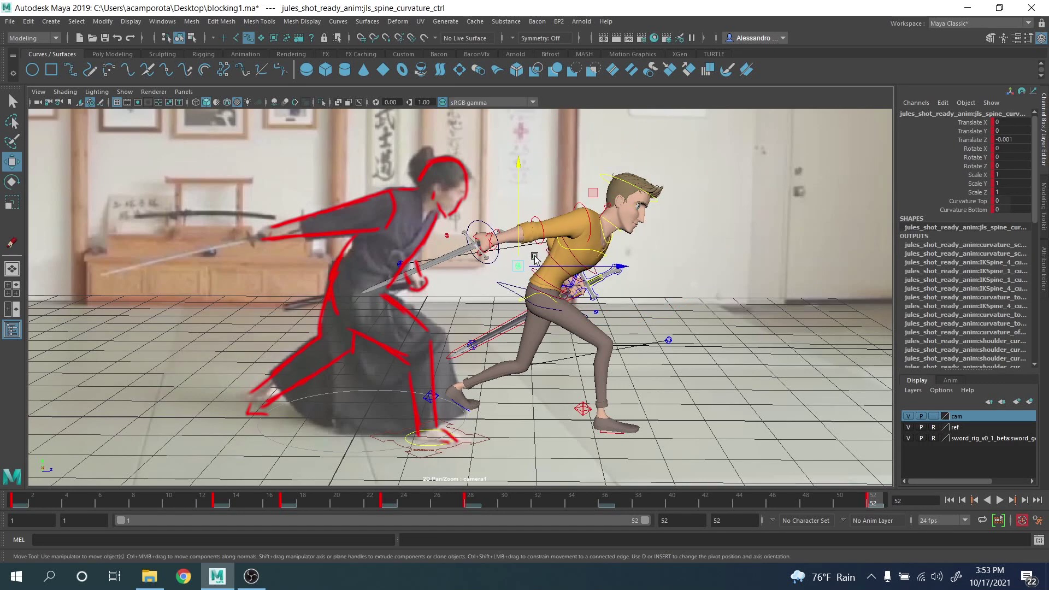
drag(592, 193, 593, 193)
key(e)
drag(616, 257, 615, 269)
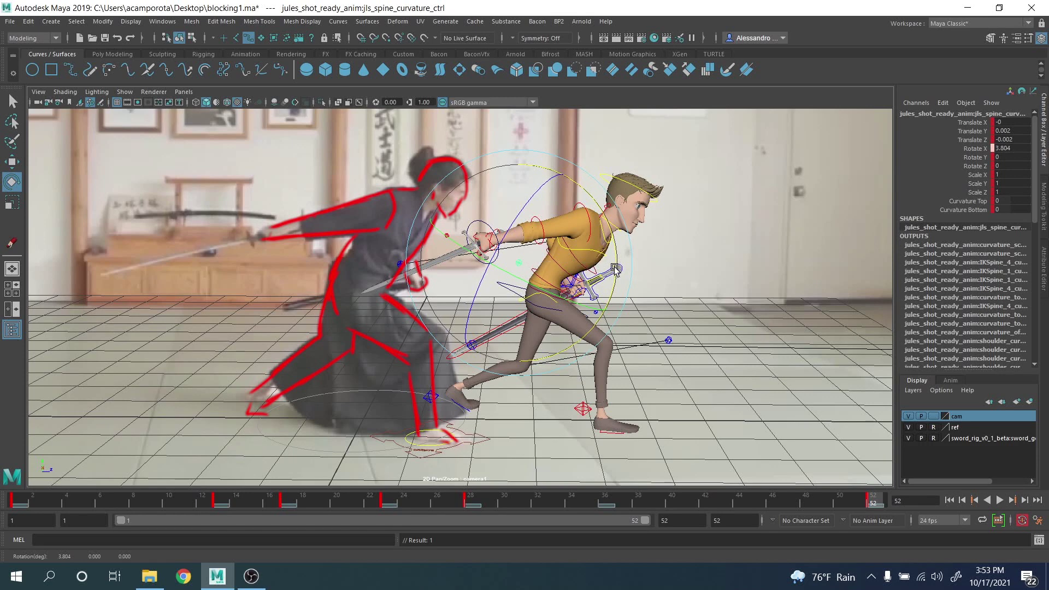
Step: Rotate the spine IK hip control at frame 52 to about X -18.148 and the IK shoulder control to about X 1.309, Y -0.918, Z -0.574
key(q)
click(530, 296)
key(e)
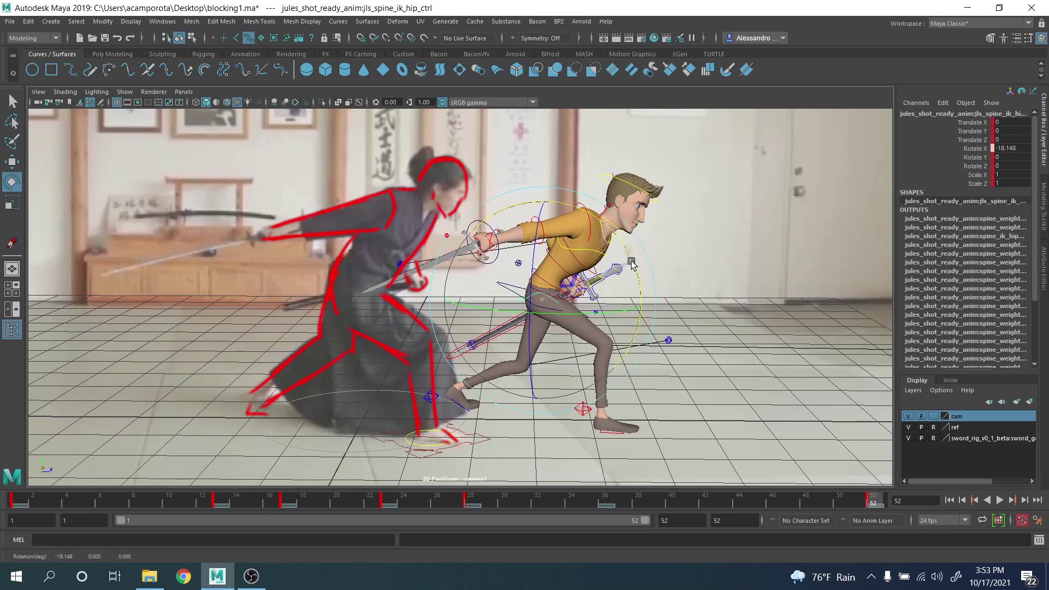
key(q)
click(587, 254)
key(e)
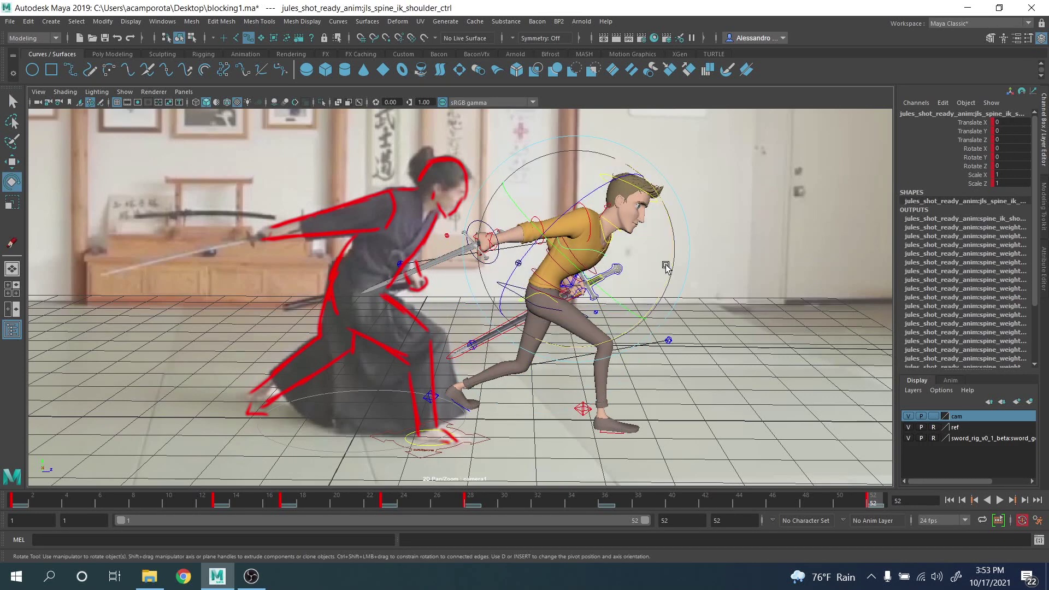
drag(665, 265, 654, 304)
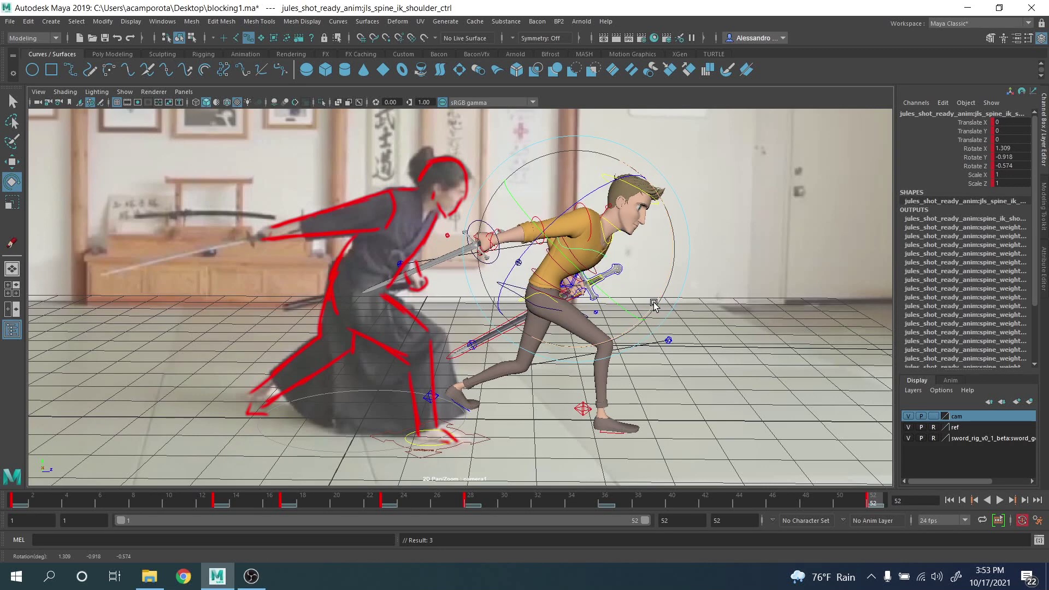
key(w)
click(532, 296)
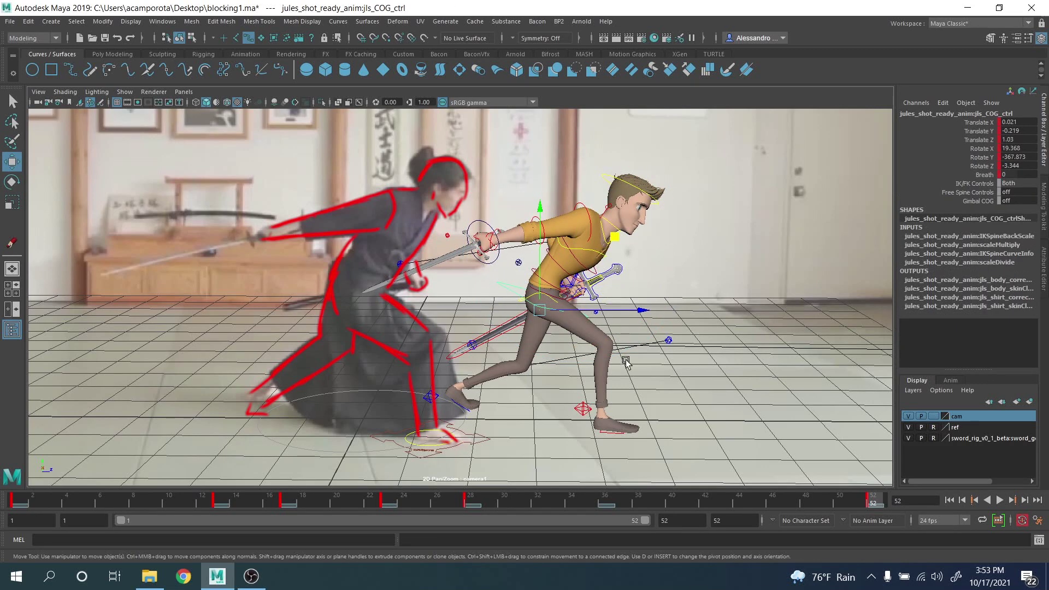
drag(634, 311, 637, 315)
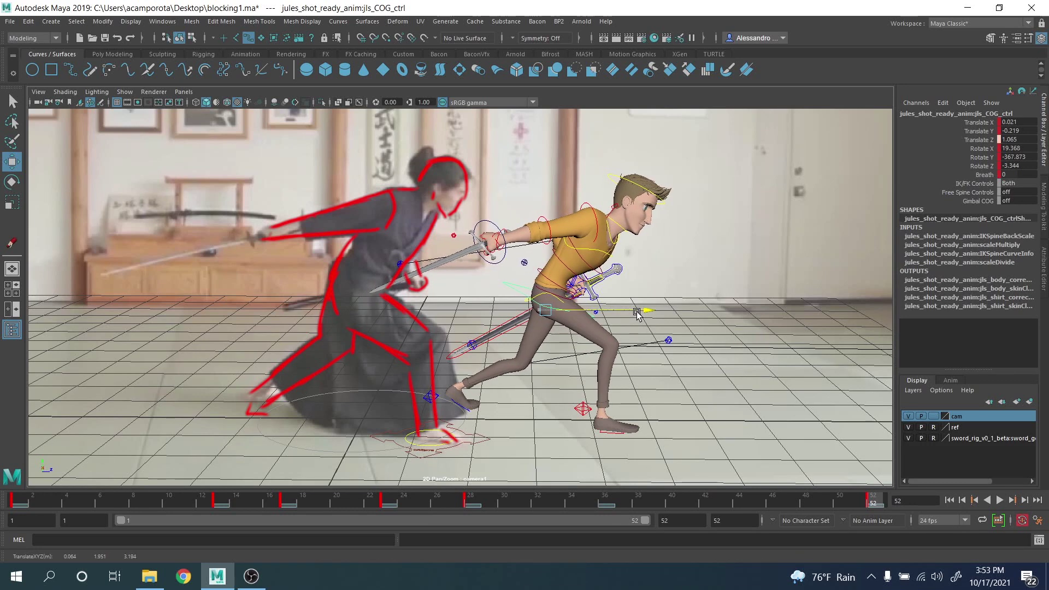
key(ctrl+z)
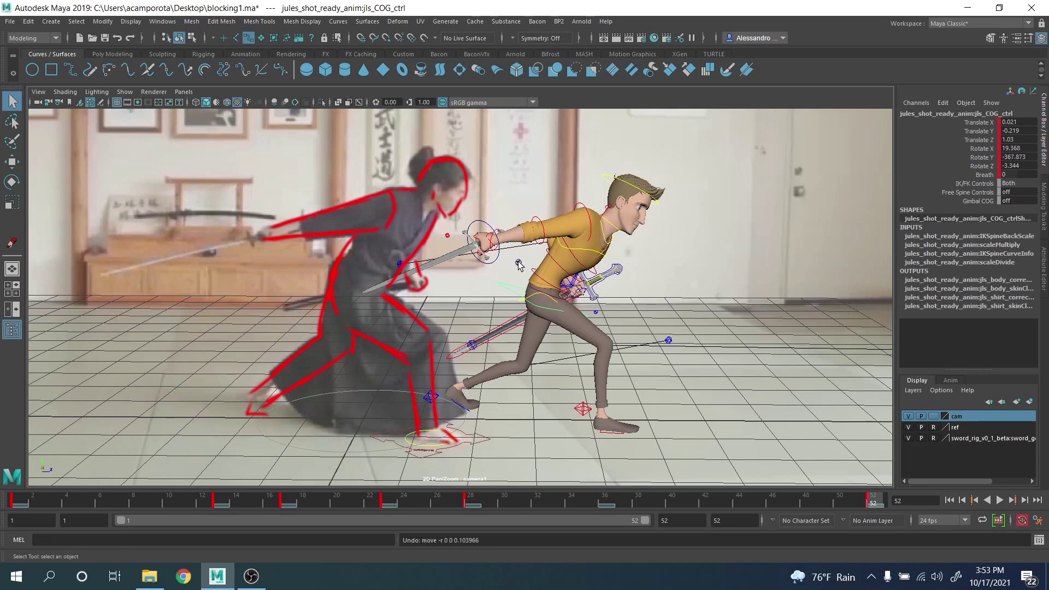
Step: Move the spine curvature control at frame 52 to about Translate X 0.001, Y 0.003, Z 0.001
click(568, 280)
drag(563, 266, 567, 266)
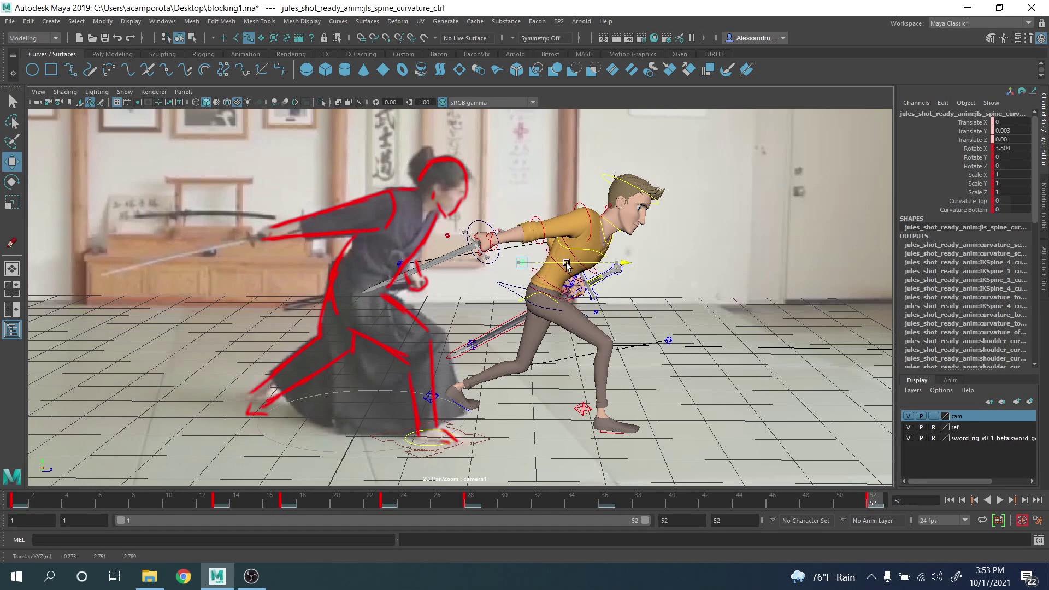
key(q)
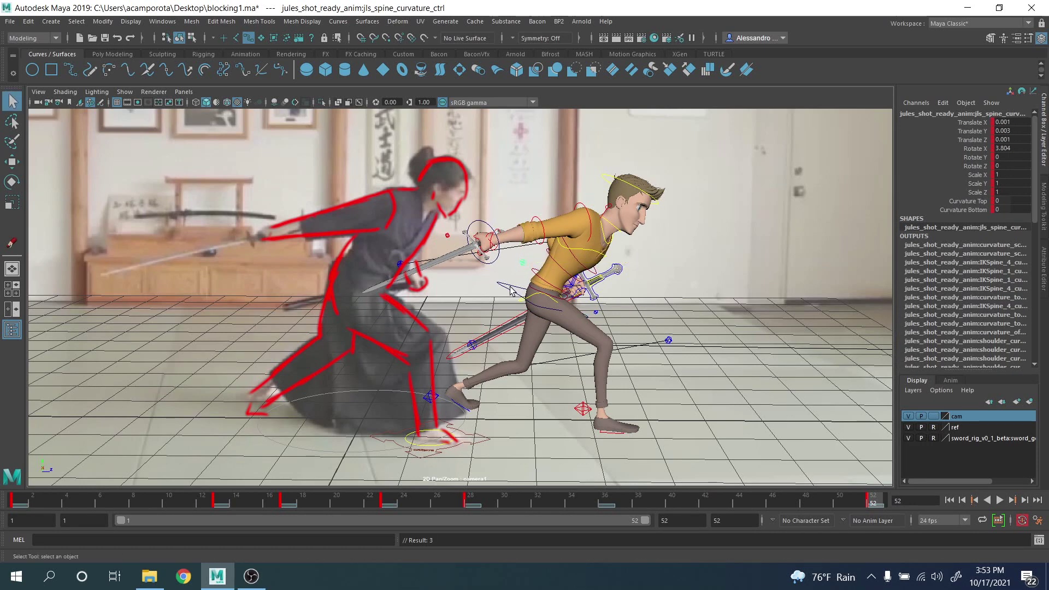
Step: Lean the COG control at frame 52 to about Rotate X 20.17, move it to Translate Z 1.049, and compare with frame 28
click(510, 286)
key(e)
drag(634, 281, 623, 310)
key(w)
key(comma)
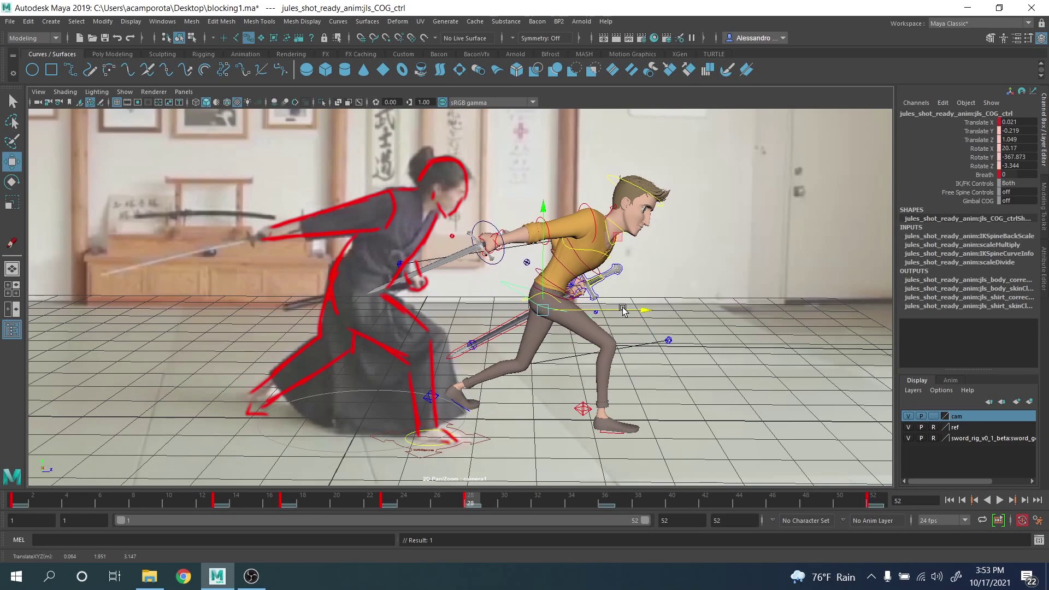
key(period)
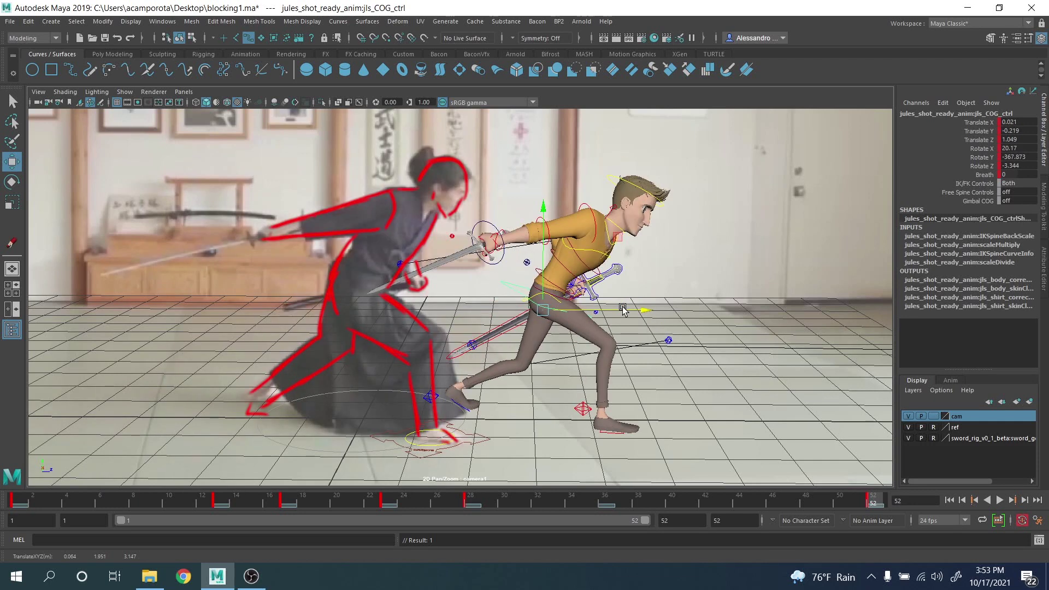
key(comma)
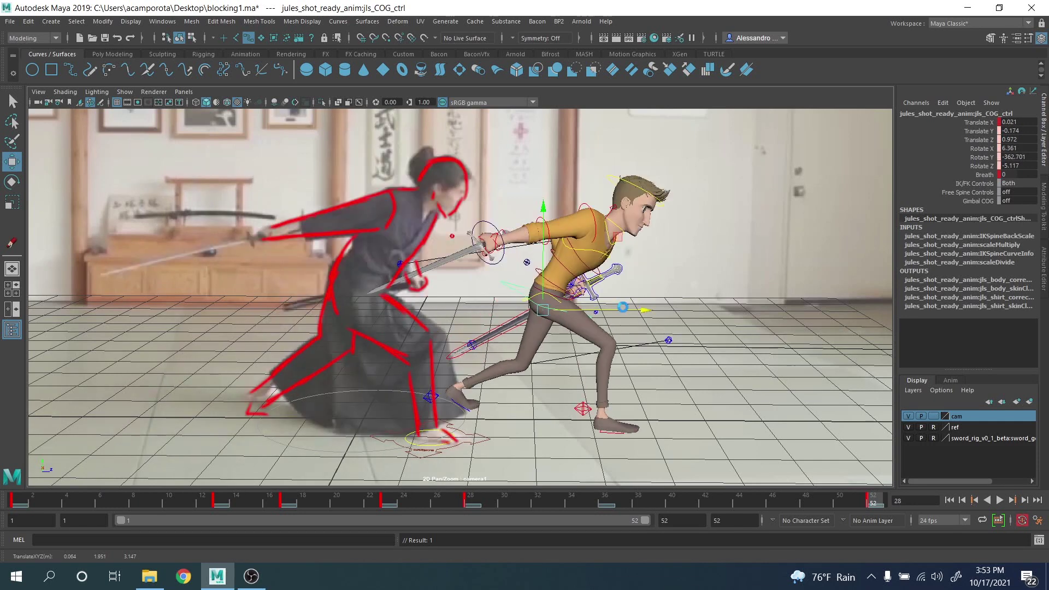
key(period)
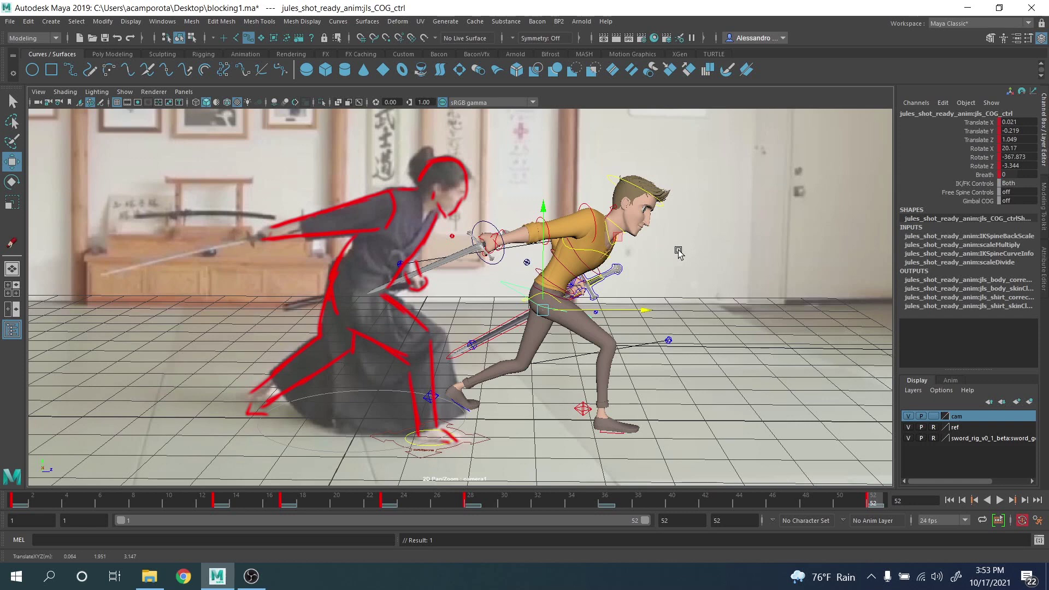
key(q)
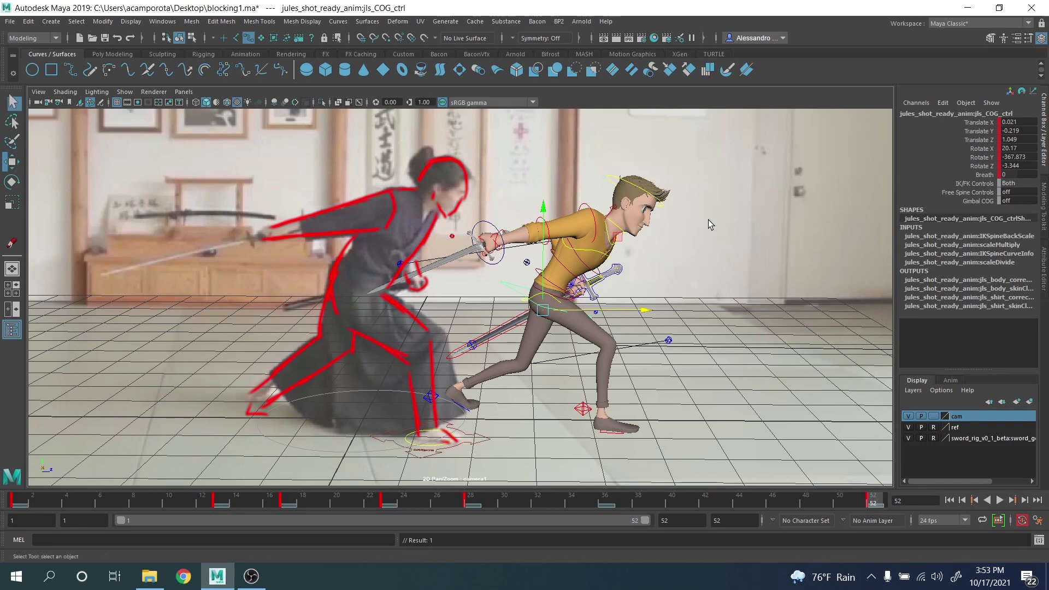
Step: Rotate the drawn sword's control at frame 52 to about X 122.894, Y -15.535, Z 114.634
drag(237, 125, 848, 461)
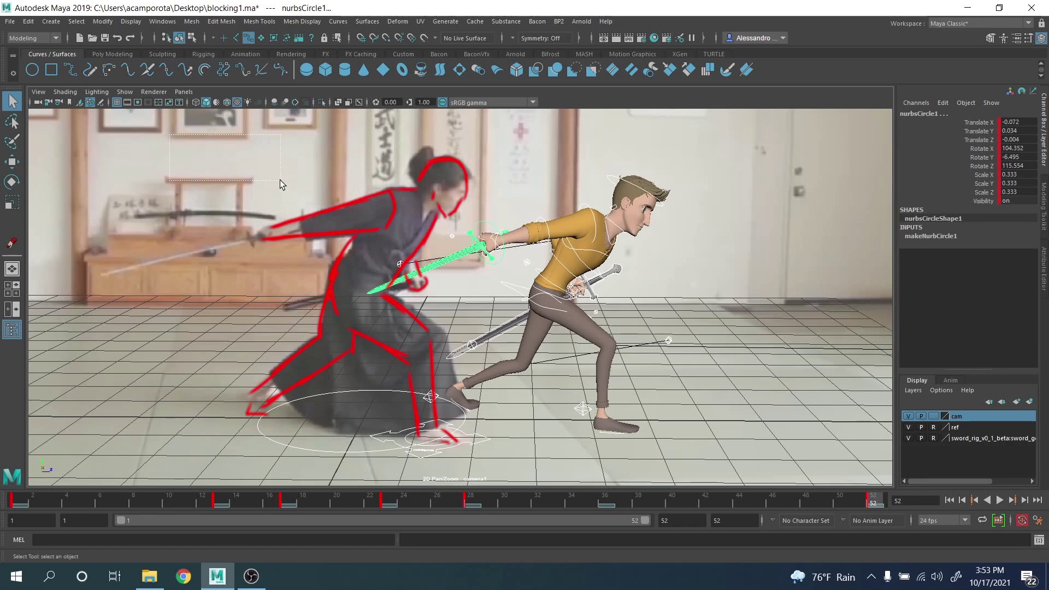
click(440, 225)
click(481, 228)
key(e)
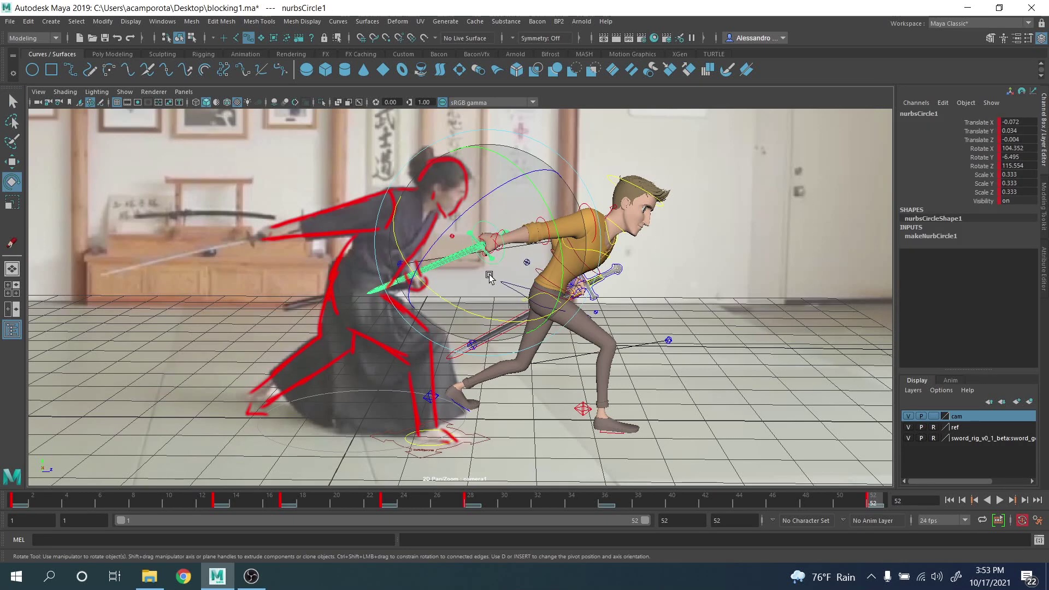
drag(524, 260, 475, 261)
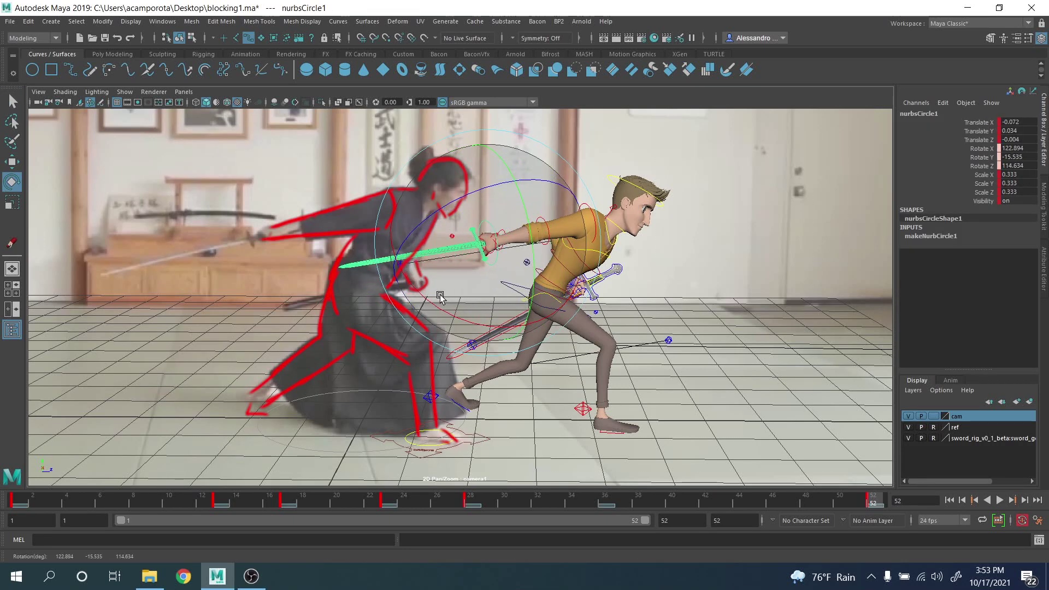
Step: Fit the drawn sword into the right hand at frame 52 by moving its control to about Translate X -0.053, Y 0.036, Z 0.001
key(w)
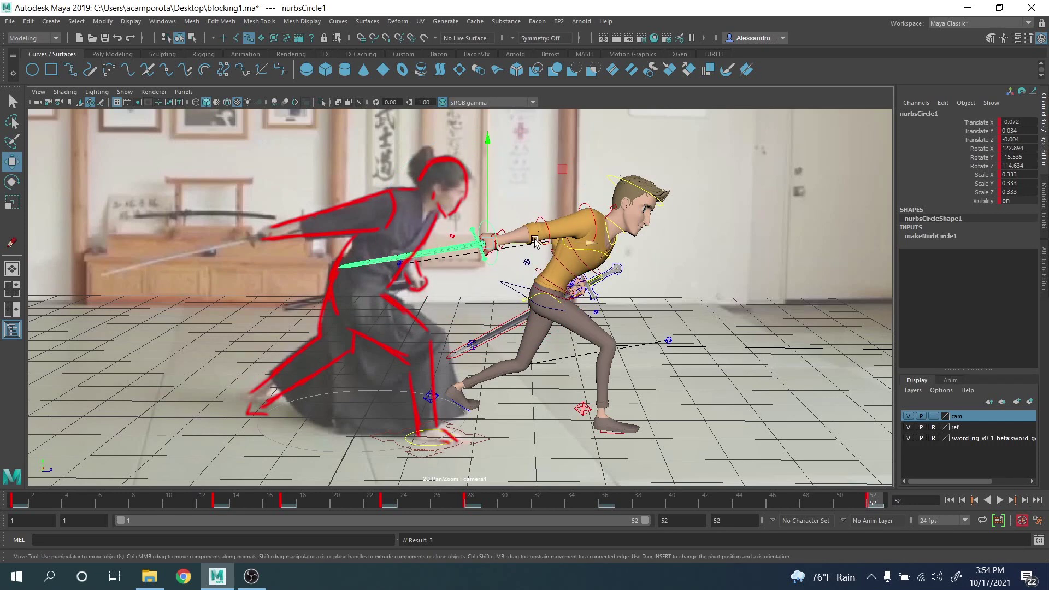
middle_drag(557, 170, 562, 172)
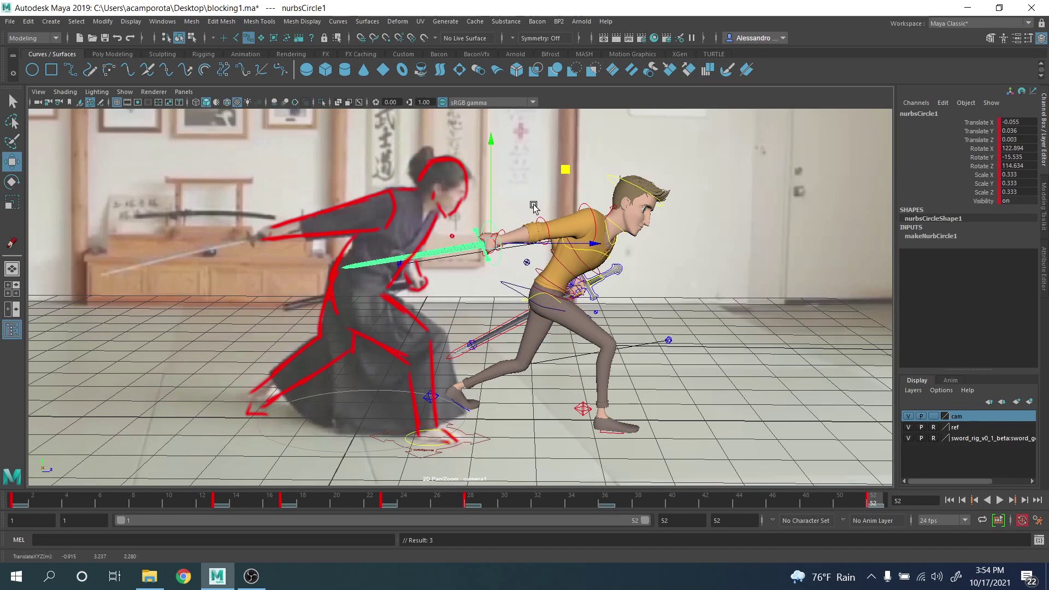
key(space)
key(space)
alt+drag(376, 199, 414, 265)
alt+right_drag(414, 265, 457, 262)
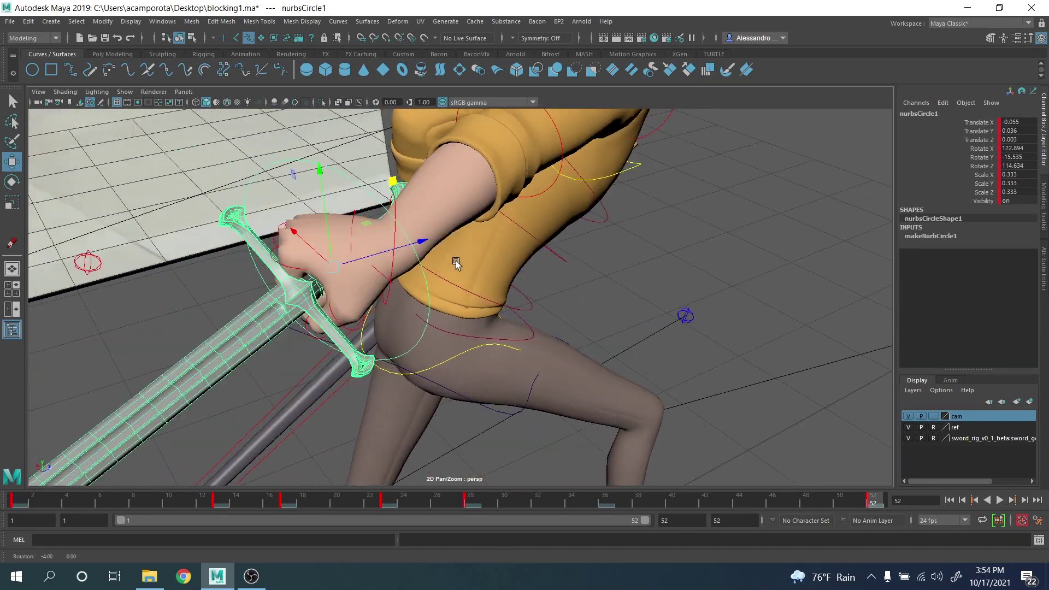
alt+drag(456, 263, 549, 238)
key(w)
drag(595, 320, 601, 267)
key(shift+w)
key(e)
key(q)
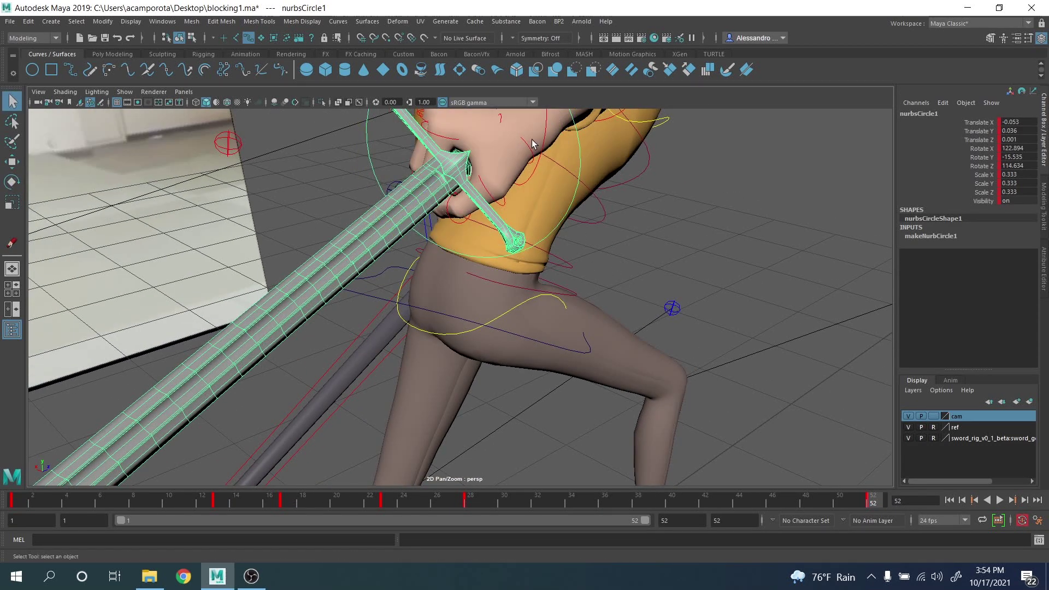
Step: Rotate the right thumb base control at frame 52 to about X -3.206, Y 7.693, Z -7.916 and key its rotation
click(535, 163)
key(e)
drag(499, 246, 524, 204)
key(shift+e)
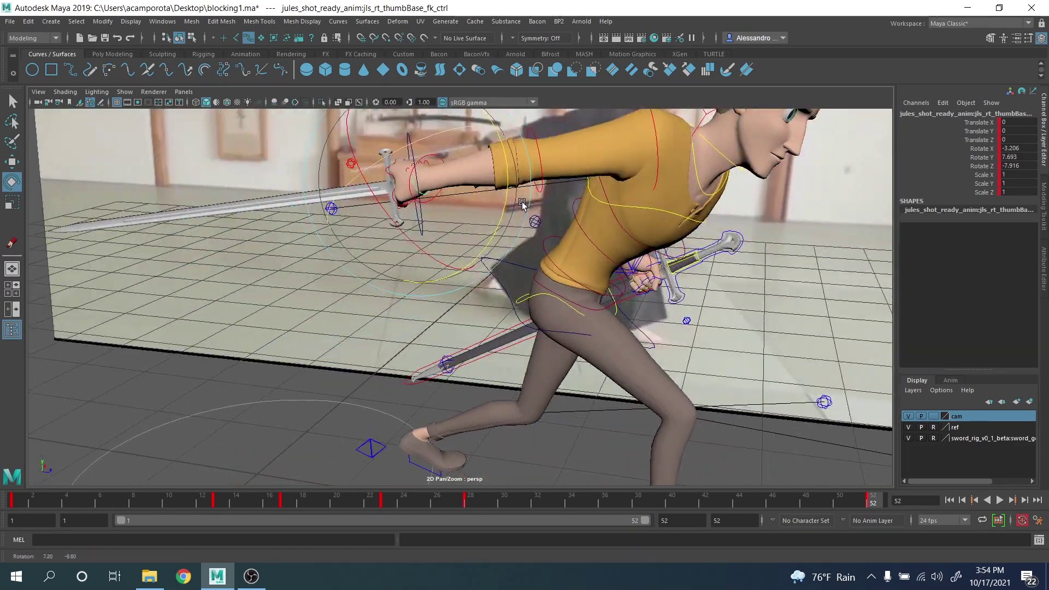
Step: Rotate the drawn sword's control at frame 52 to about X 125.597, Y -5.781, Z 100.151 and key it
key(space)
key(space)
key(q)
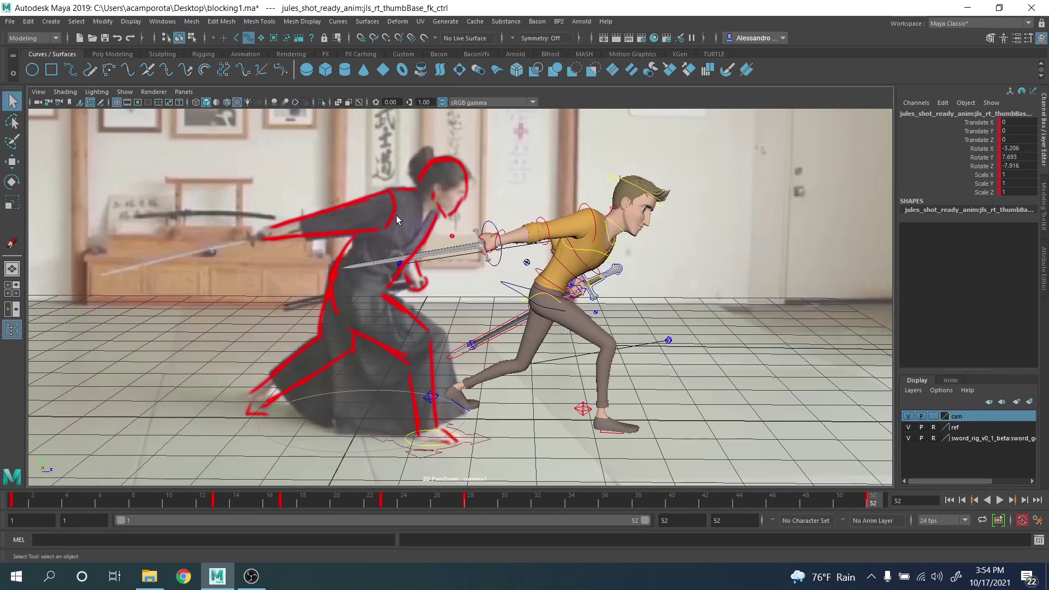
click(495, 227)
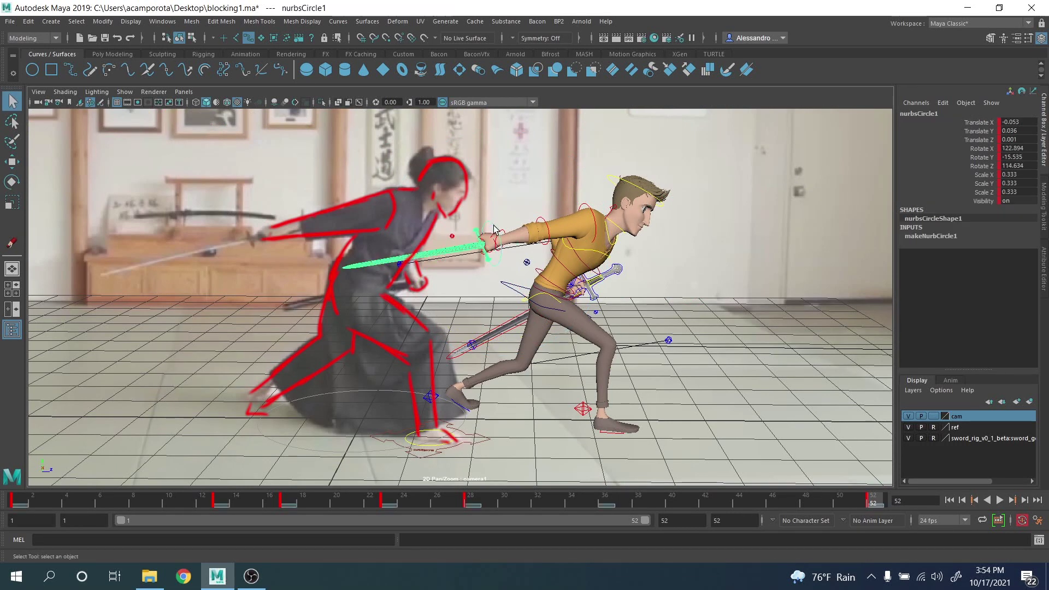
key(e)
drag(526, 235, 519, 200)
key(s)
key(w)
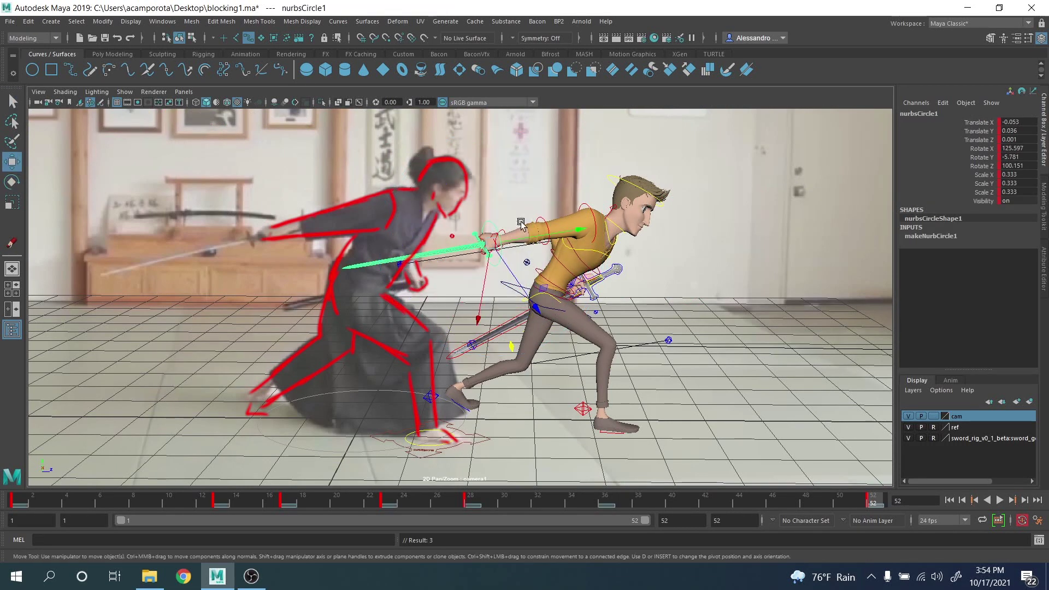
Step: Try to copy the frame 52 keys of all character and sword controls and paste them at frame 36
click(354, 168)
drag(248, 143, 861, 445)
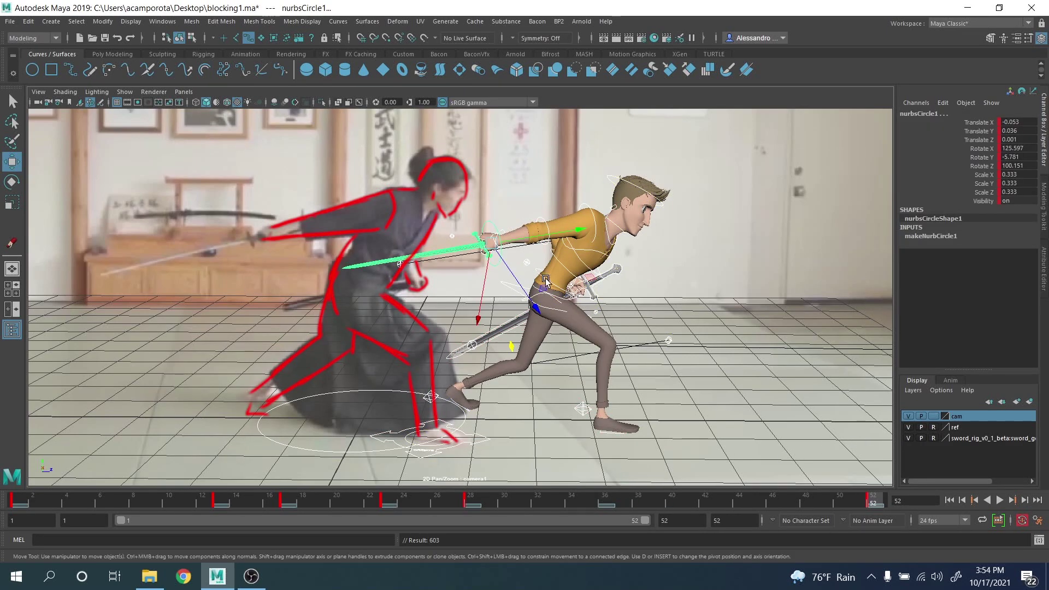
key(space)
key(space)
scroll(643, 437, down, 7)
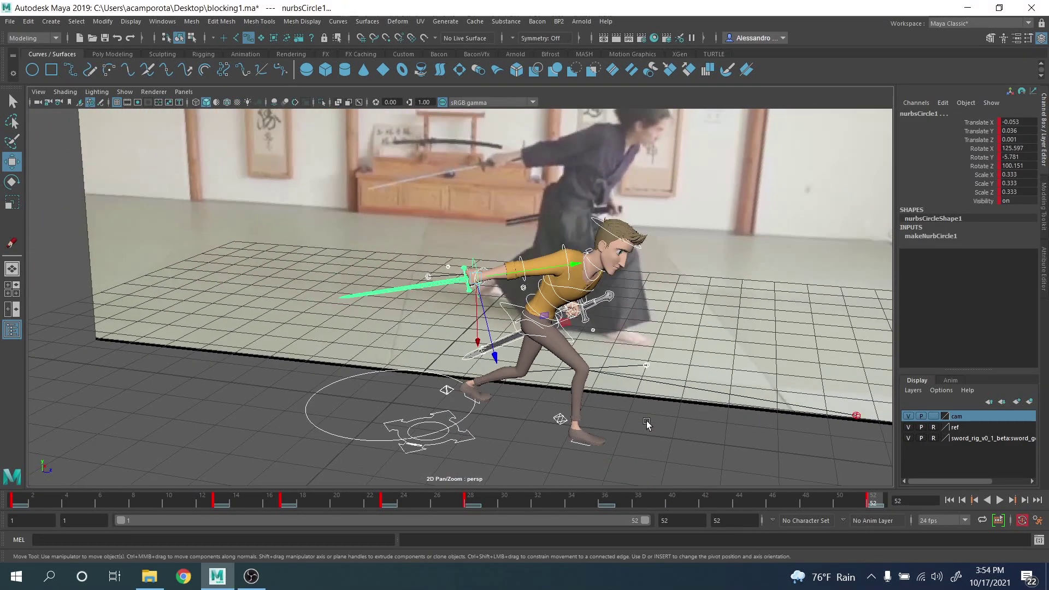
click(214, 216)
drag(188, 180, 632, 425)
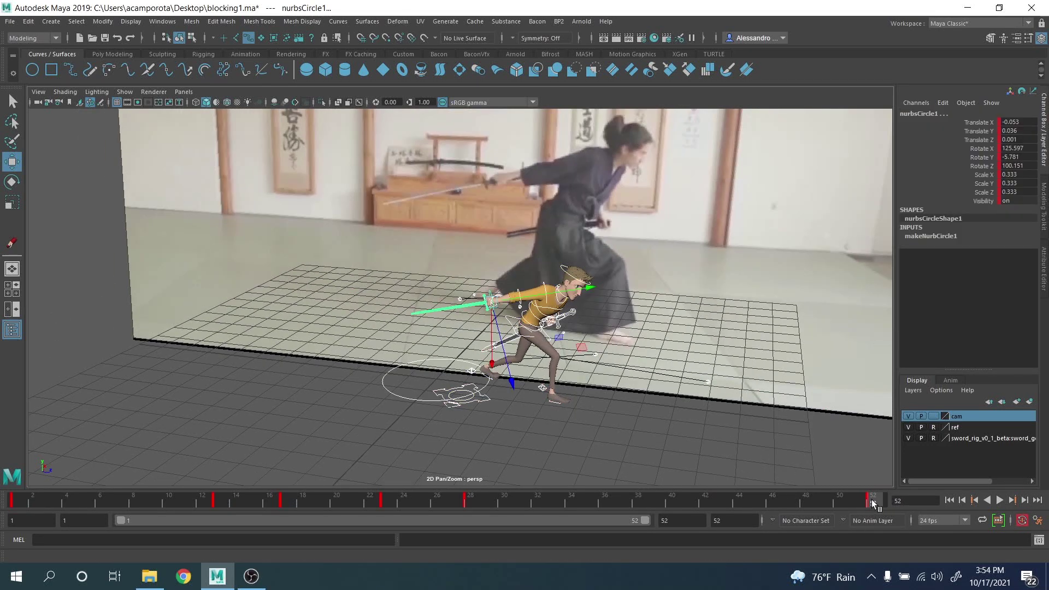
right_click(872, 503)
click(899, 323)
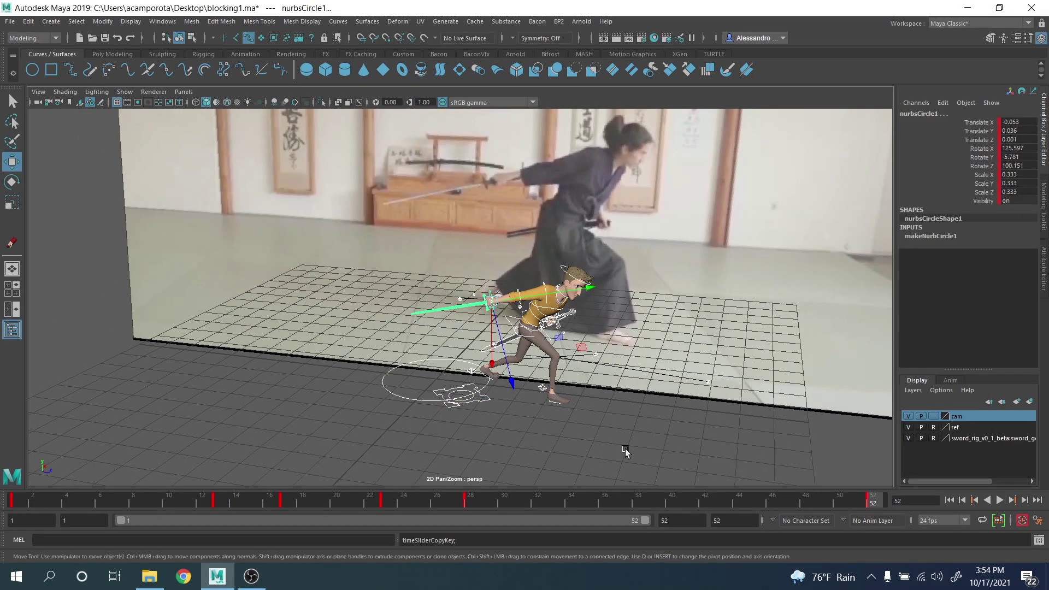
click(604, 500)
right_click(604, 501)
mouse_move(637, 341)
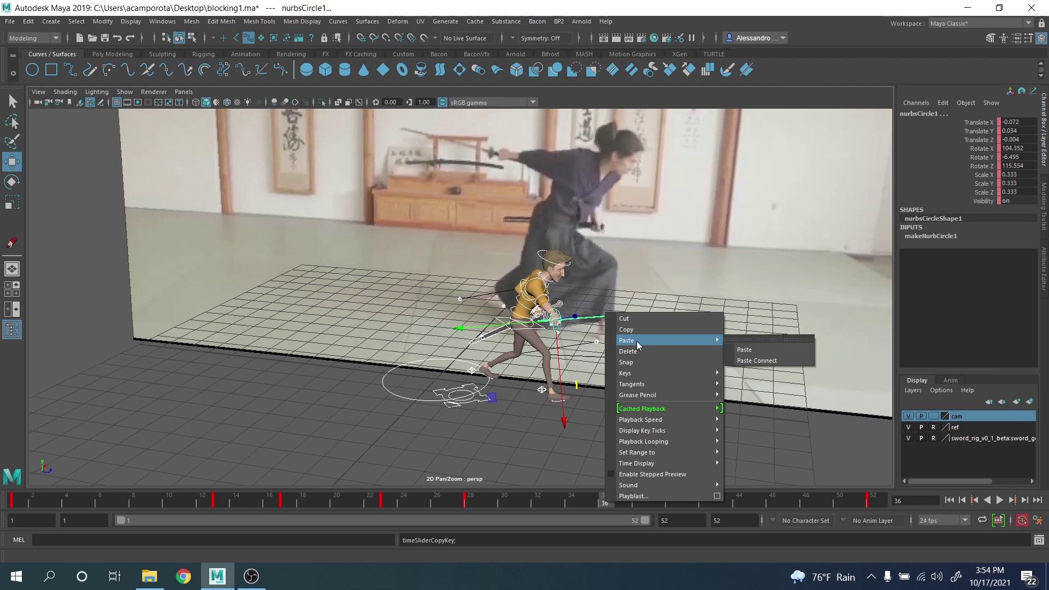
click(770, 351)
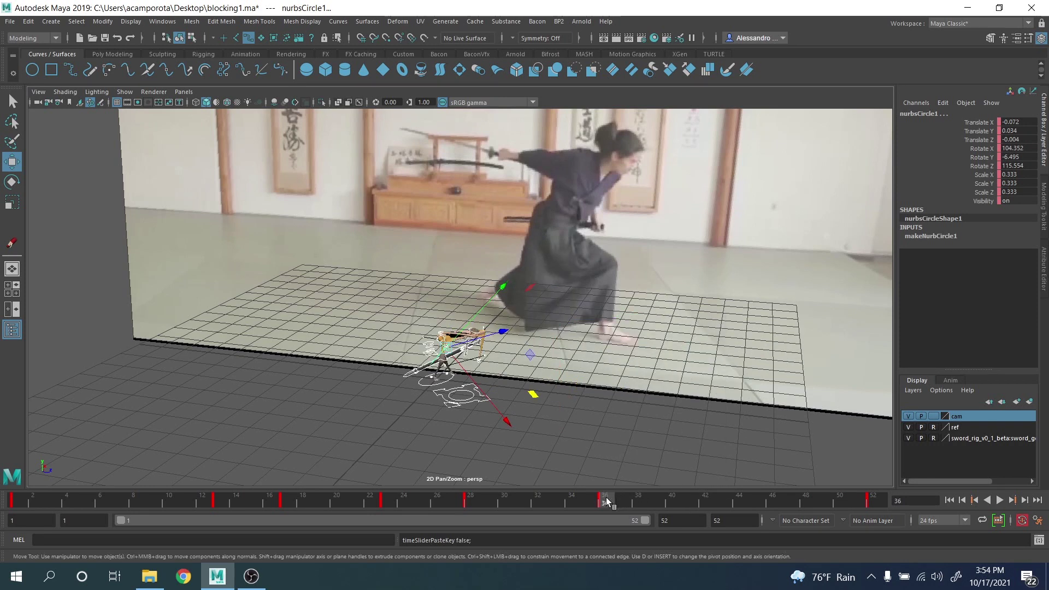
key(ctrl+z)
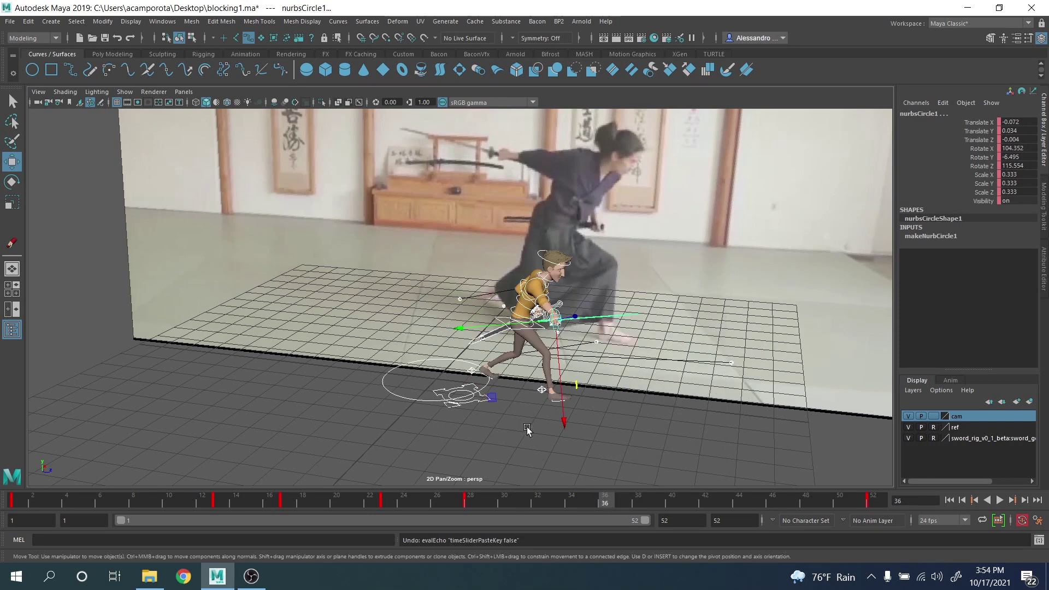
Step: Duplicate the frame 52 pose of all character and sword controls onto frame 36 within the timeline
click(527, 427)
drag(261, 212, 790, 470)
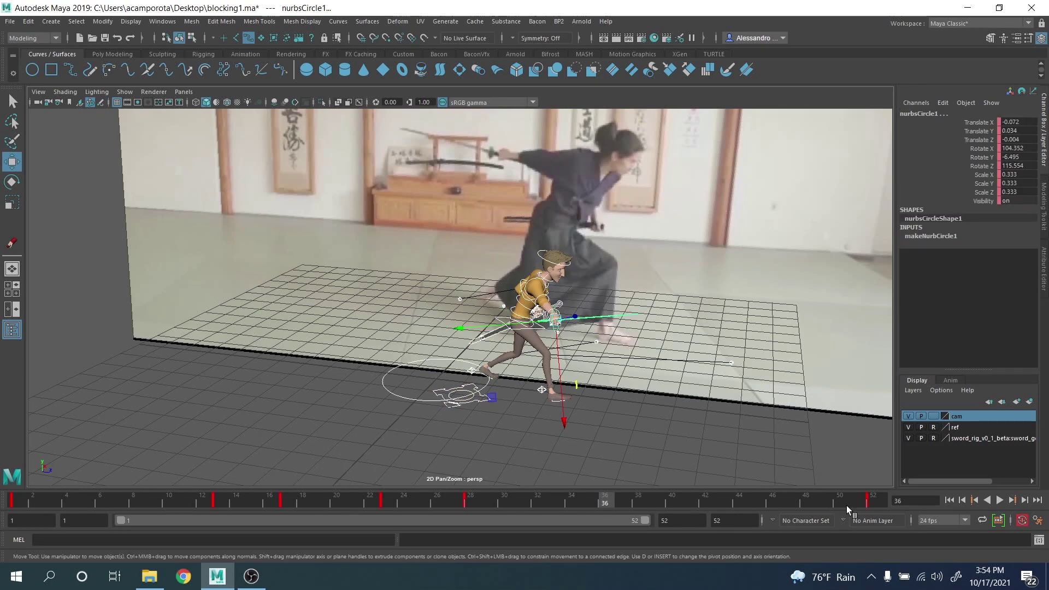
shift+click(875, 500)
drag(876, 500, 606, 499)
click(875, 501)
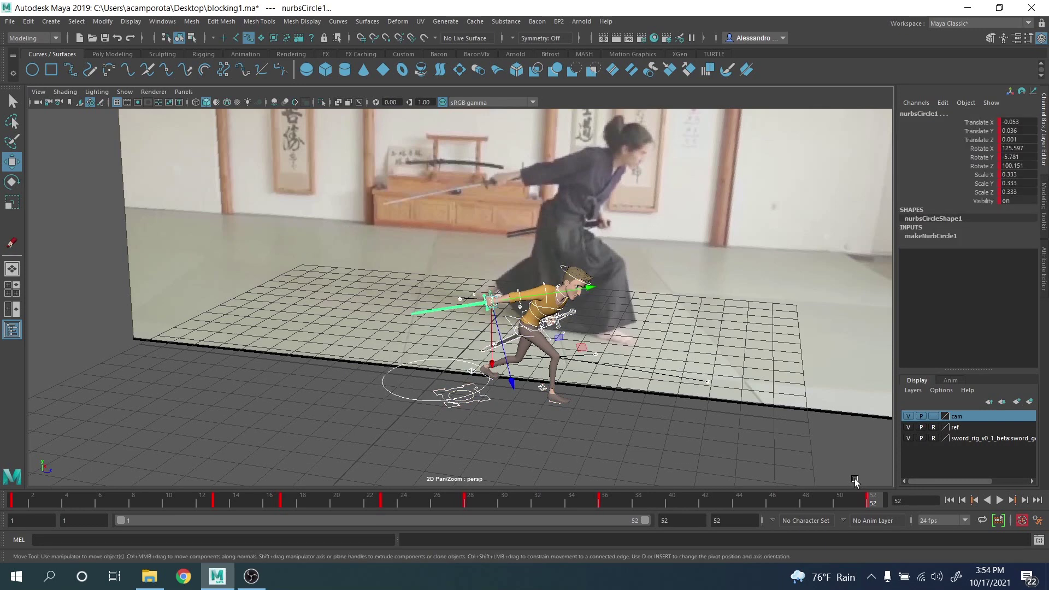
key(comma)
key(comma)
key(period)
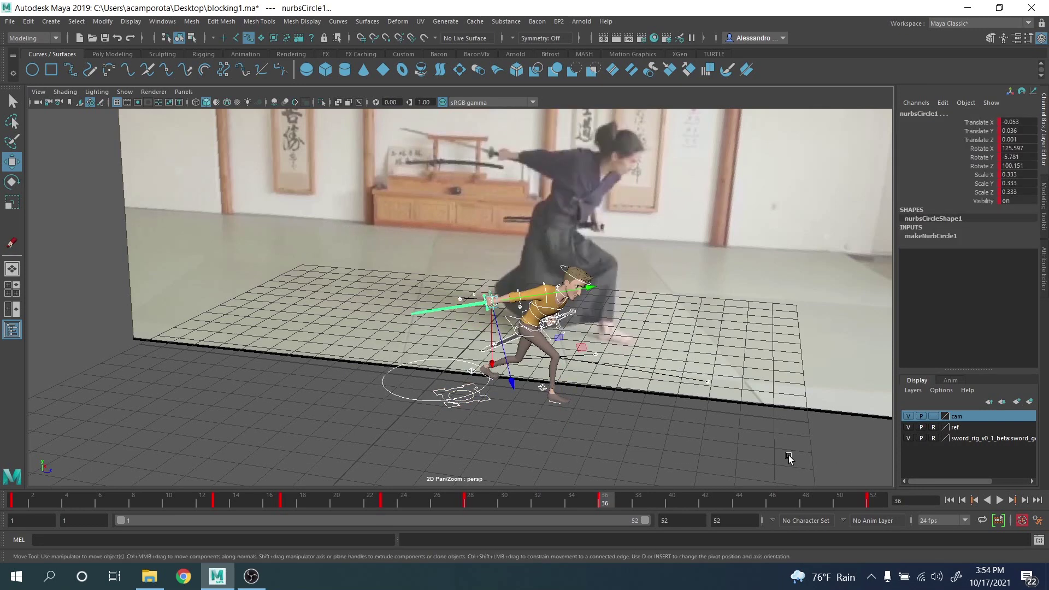
Step: Move the COG control at frame 36 back to about Translate Z 1.03, checking the pose through the shot camera
key(space)
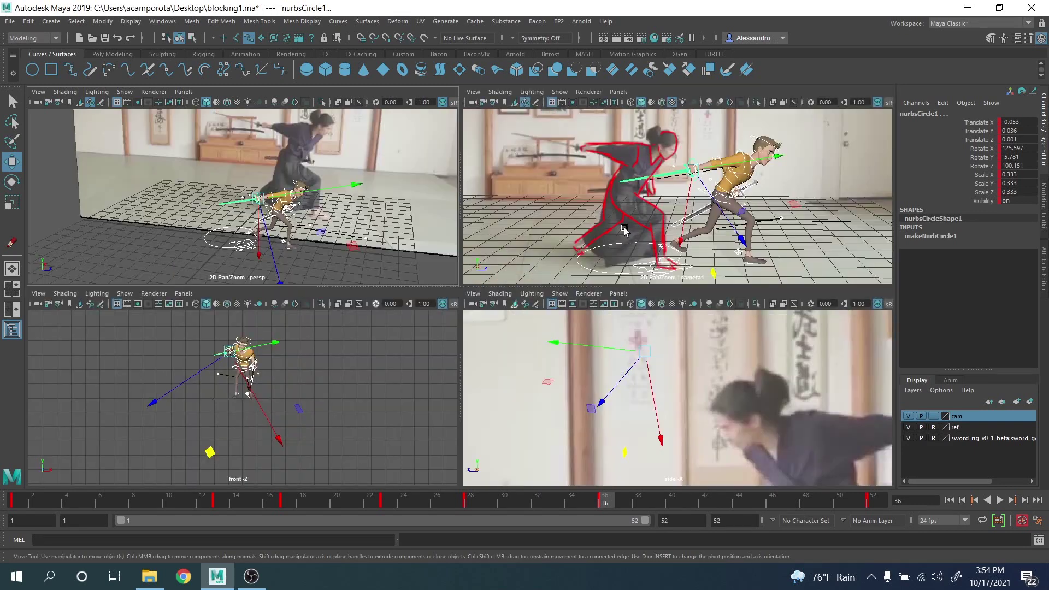
key(space)
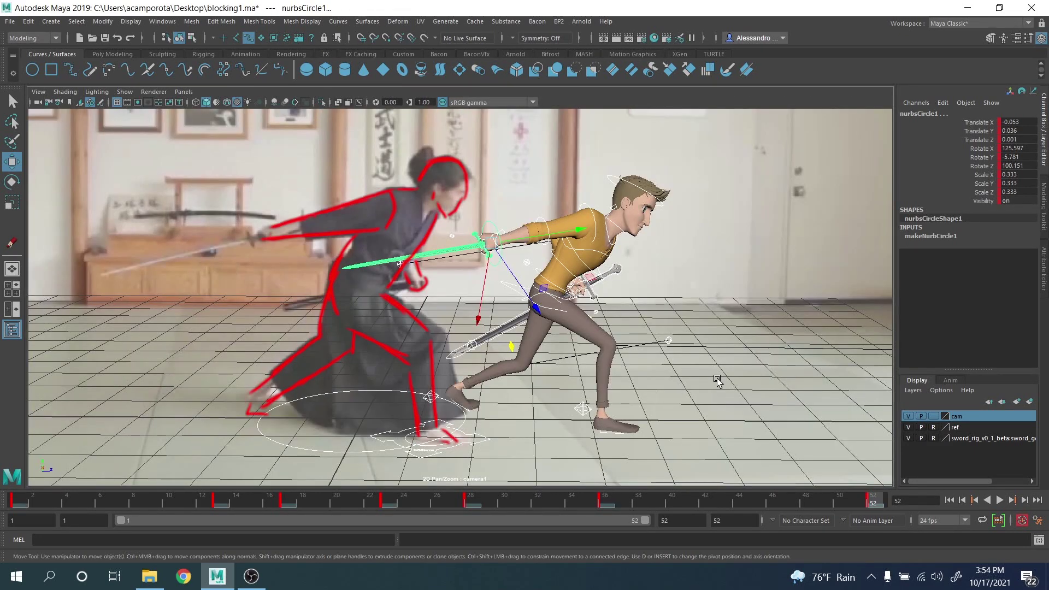
key(period)
key(comma)
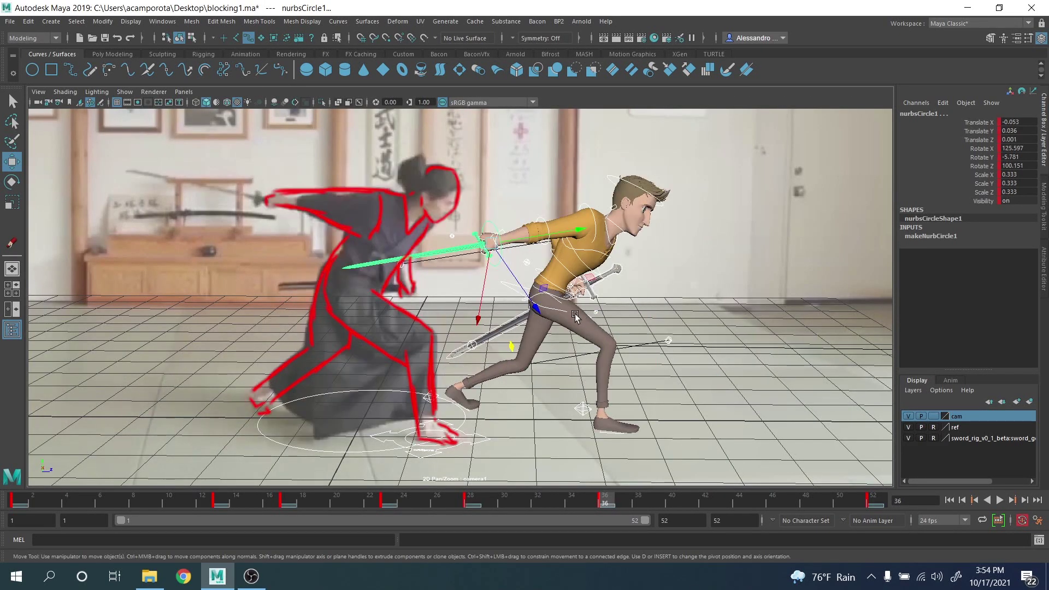
click(561, 311)
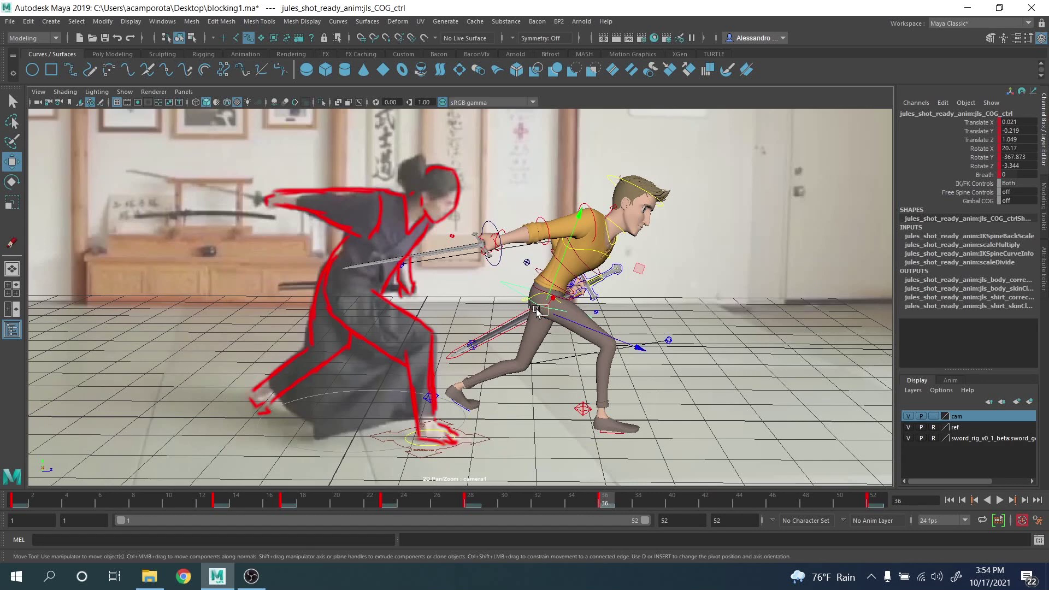
key(w)
drag(540, 309, 517, 310)
key(comma)
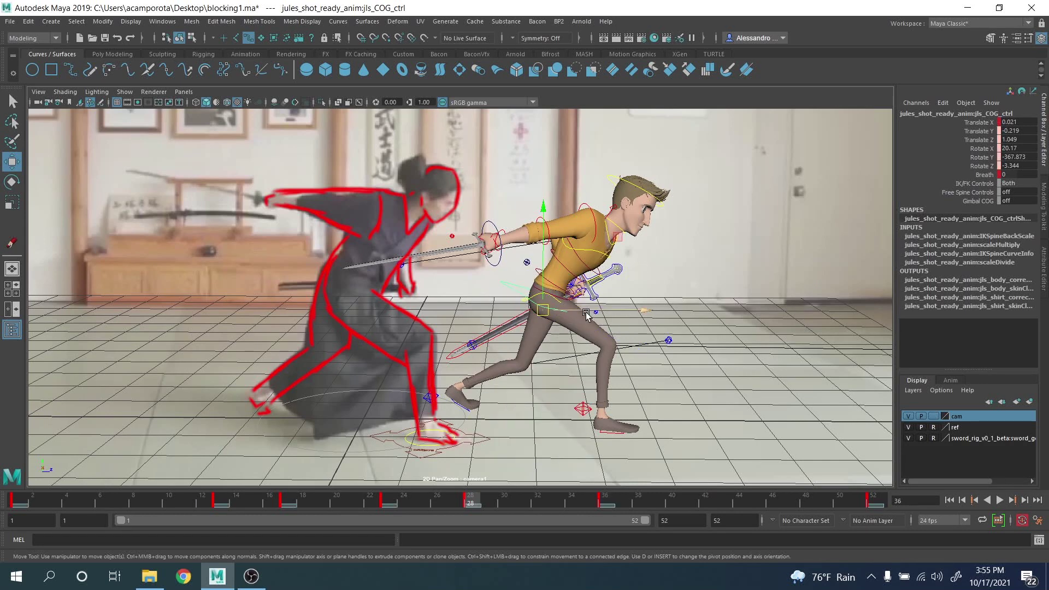
key(period)
key(period)
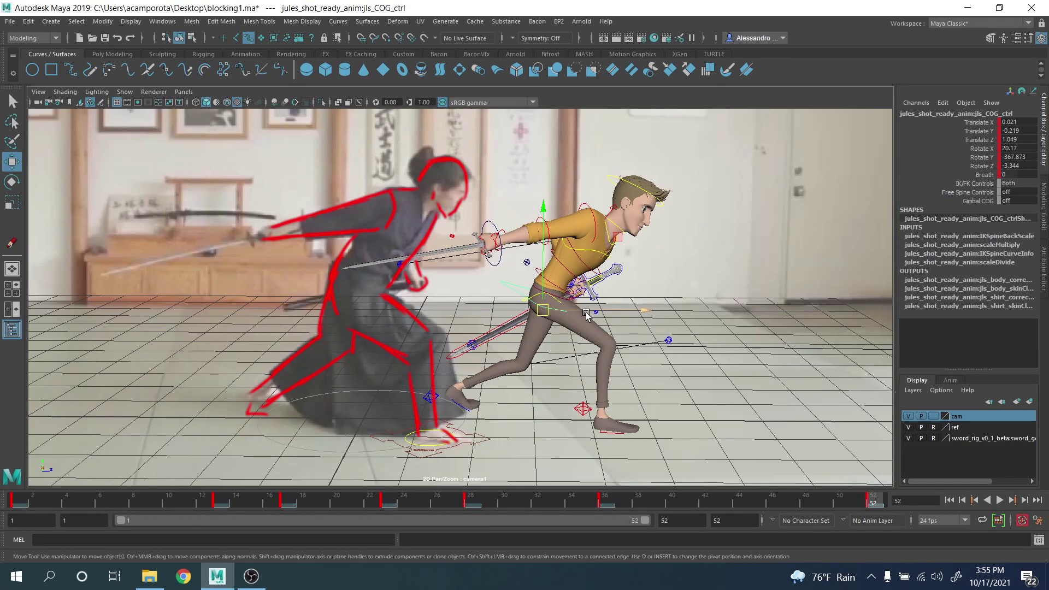
key(comma)
drag(586, 313, 620, 310)
Step: Move the COG control at frame 52 to about Translate Y -0.216, Z 1.065
key(period)
key(period)
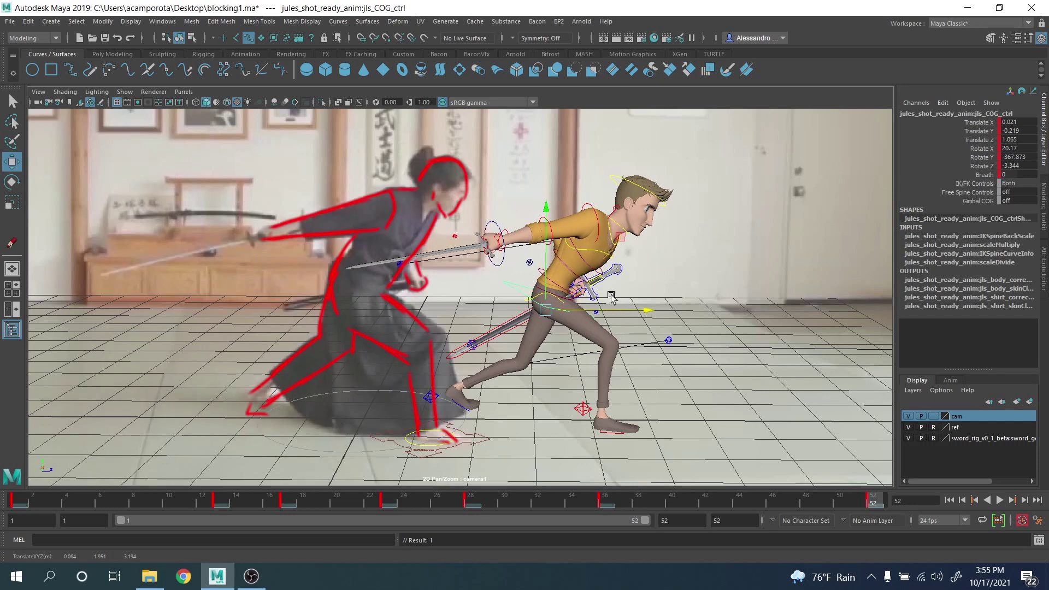
drag(547, 252, 547, 250)
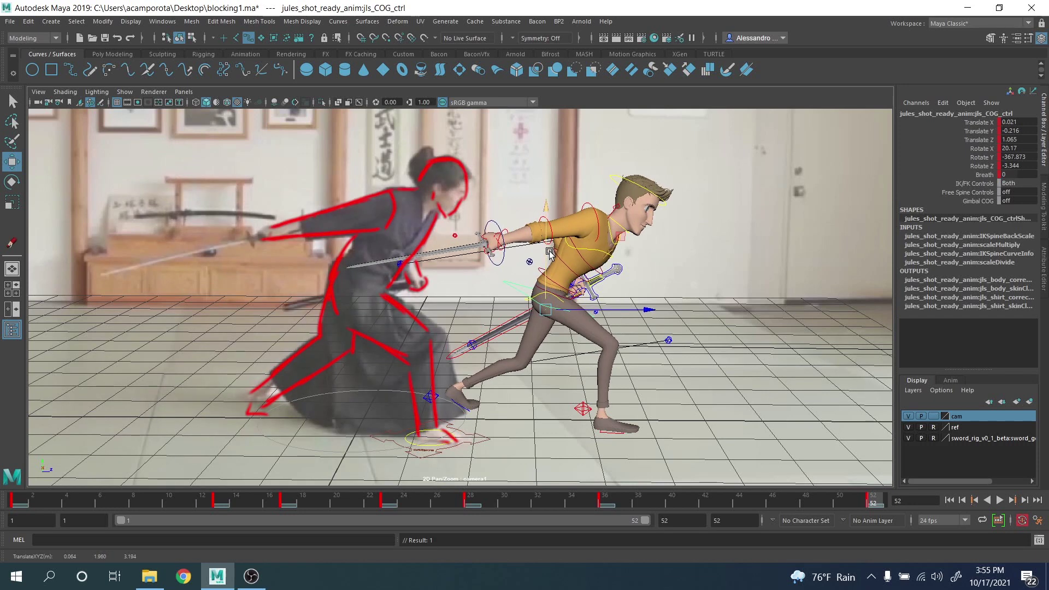
Step: Lower the COG control at frame 36 to about Translate Y -0.222 and compare with the neighbouring key poses
key(comma)
key(comma)
key(period)
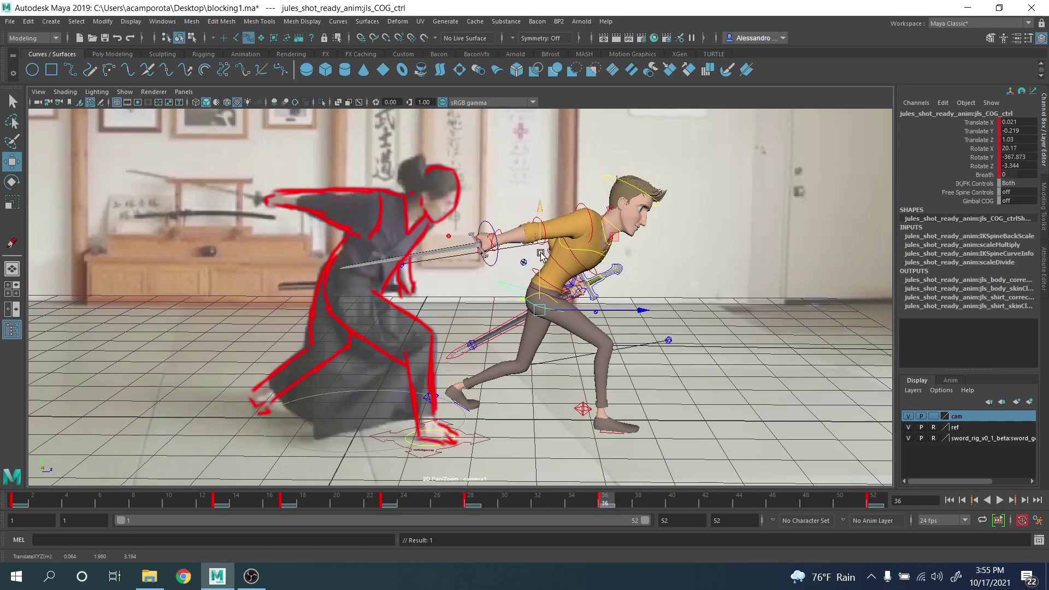
key(period)
key(comma)
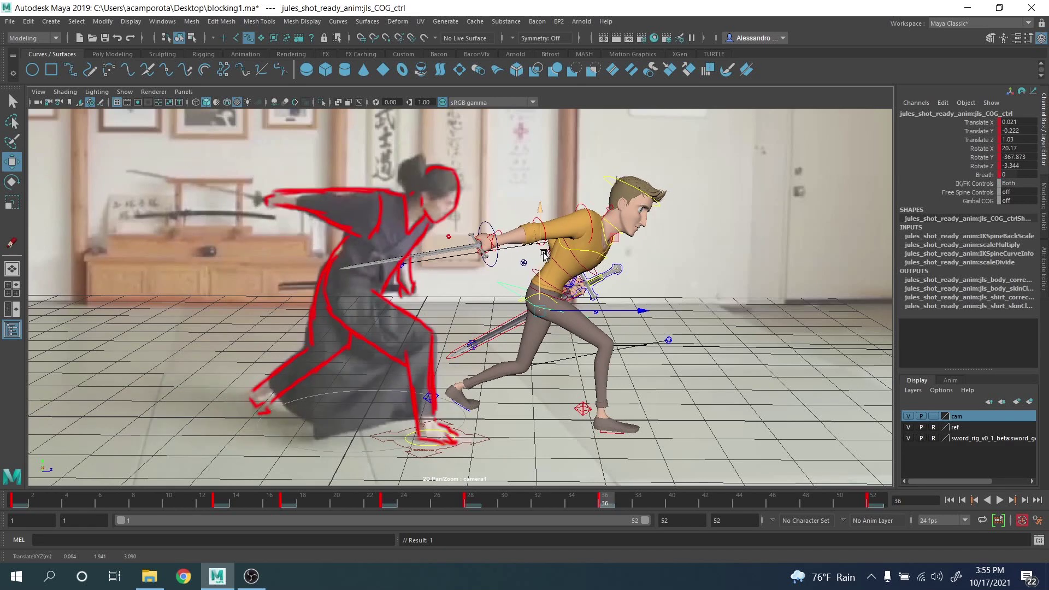
key(comma)
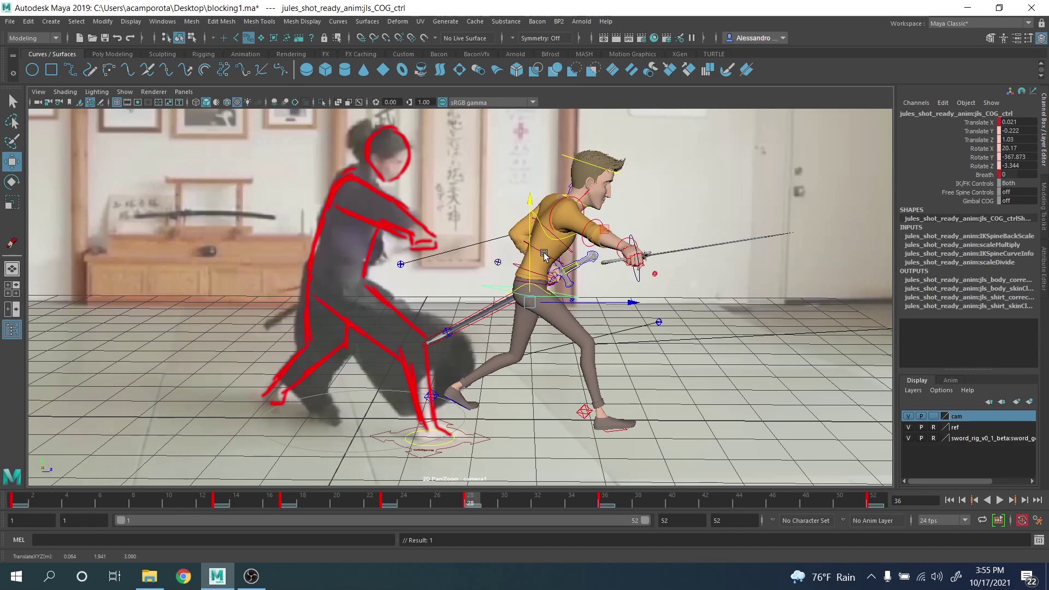
Step: Adjust the rotation of the COG control slightly at frame 36
key(period)
key(e)
drag(582, 337, 573, 336)
key(q)
Step: Rotate the lower spine FK control at frame 36 to about X 11.28, Y -10.189, Z -2.76 and key it
click(577, 285)
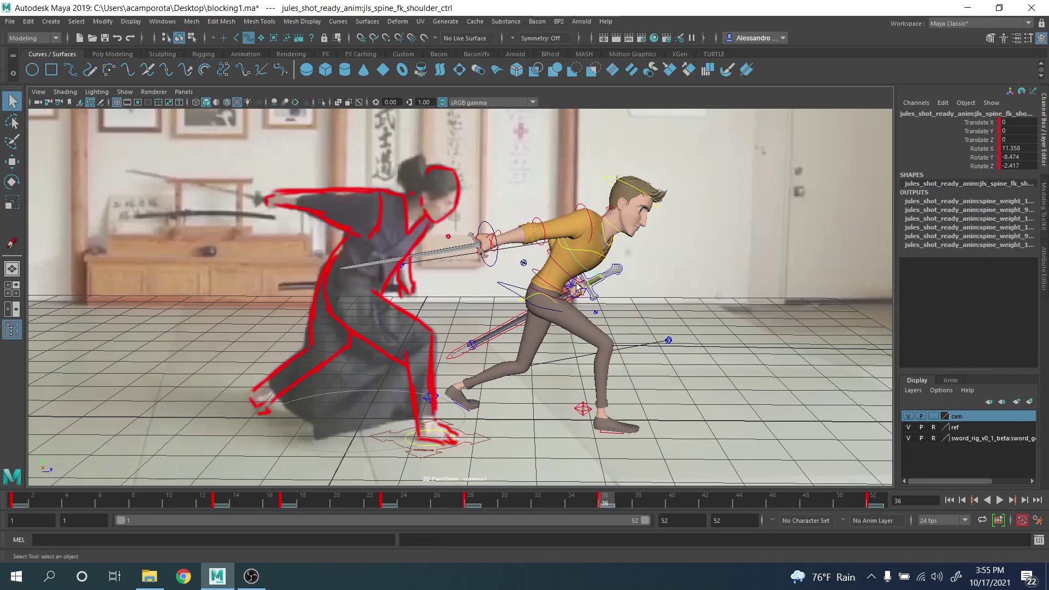
click(555, 290)
key(e)
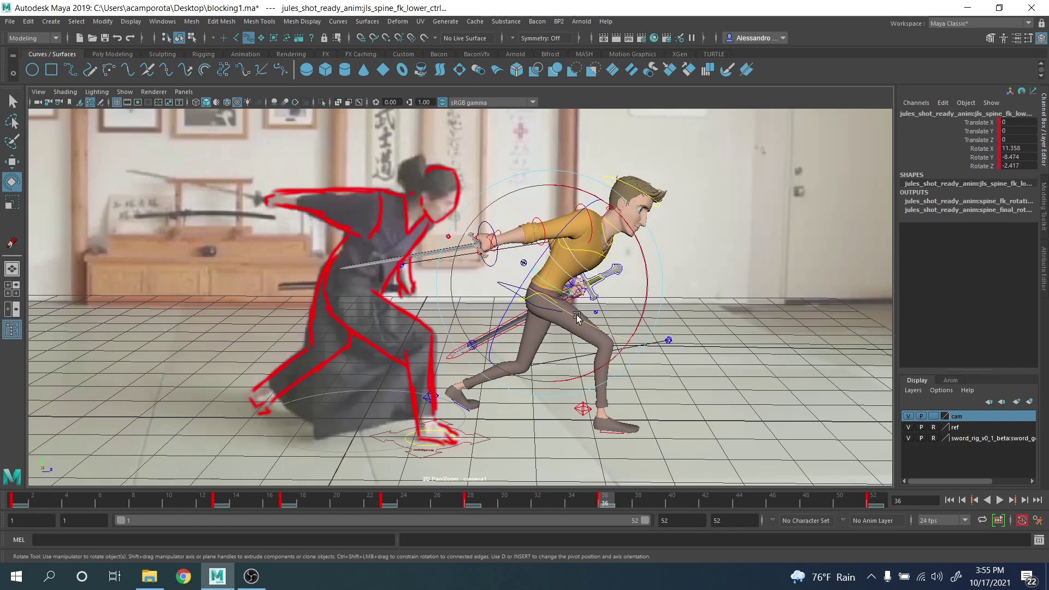
drag(571, 311, 573, 317)
key(s)
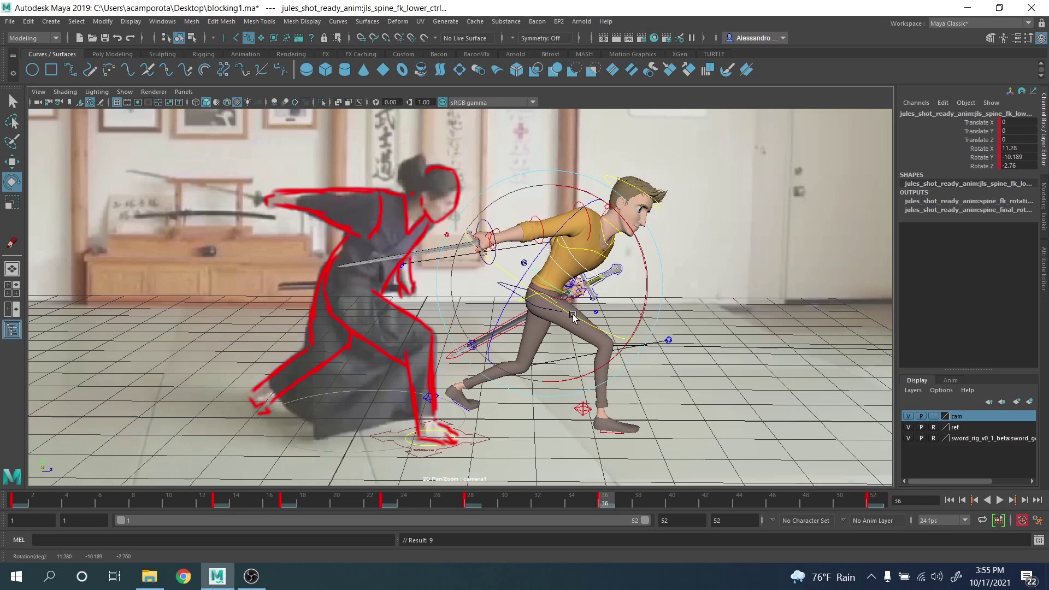
Step: Refine the lower spine FK control's rotation at frame 36 to about X 11.523, Y -10.962, Z -2.913, comparing with the neighbouring key poses
key(comma)
key(period)
key(period)
key(comma)
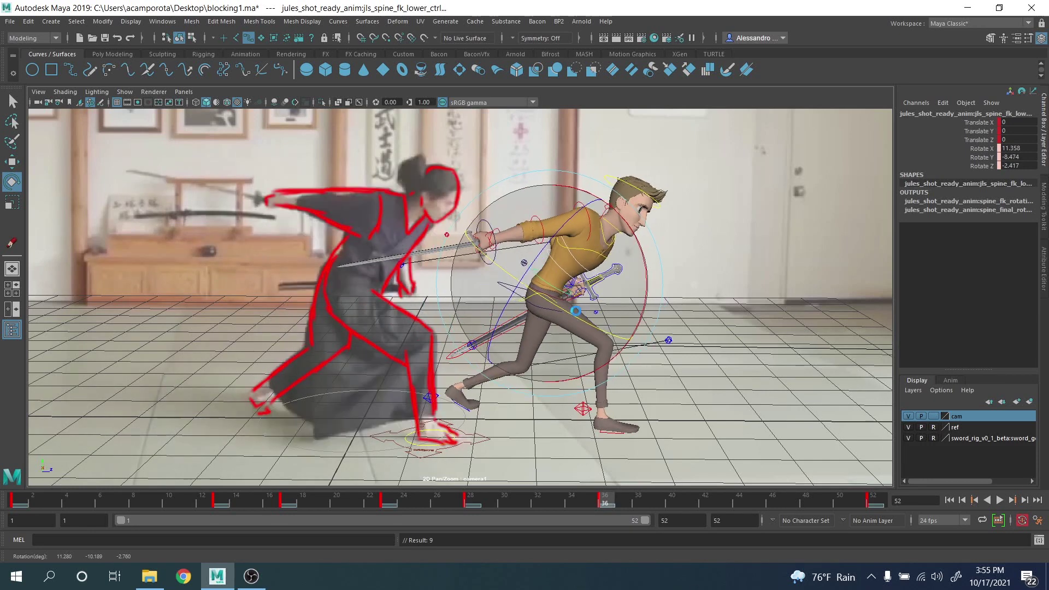
drag(576, 313, 573, 315)
key(period)
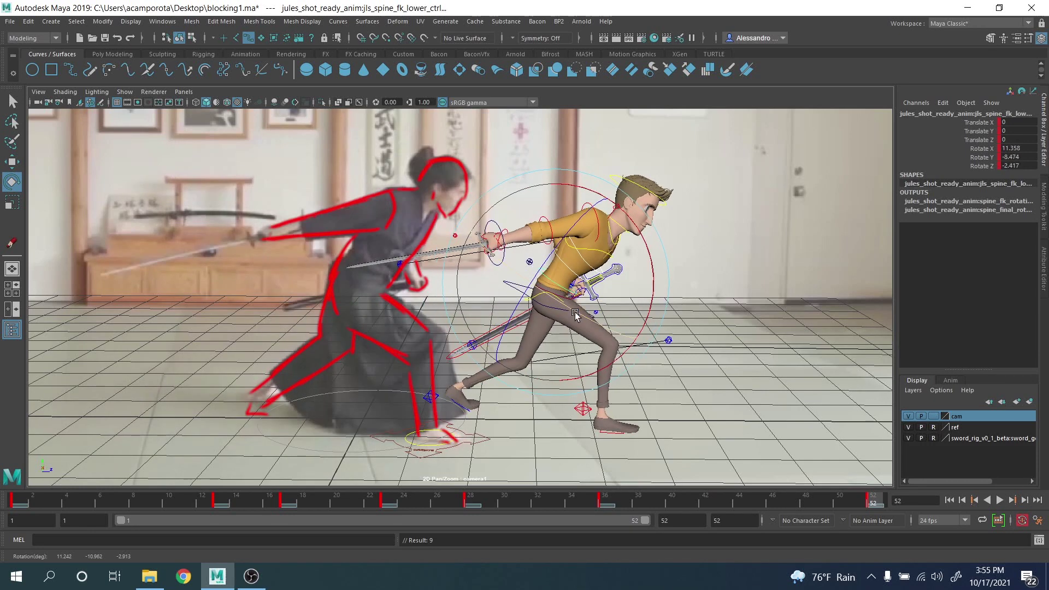
key(comma)
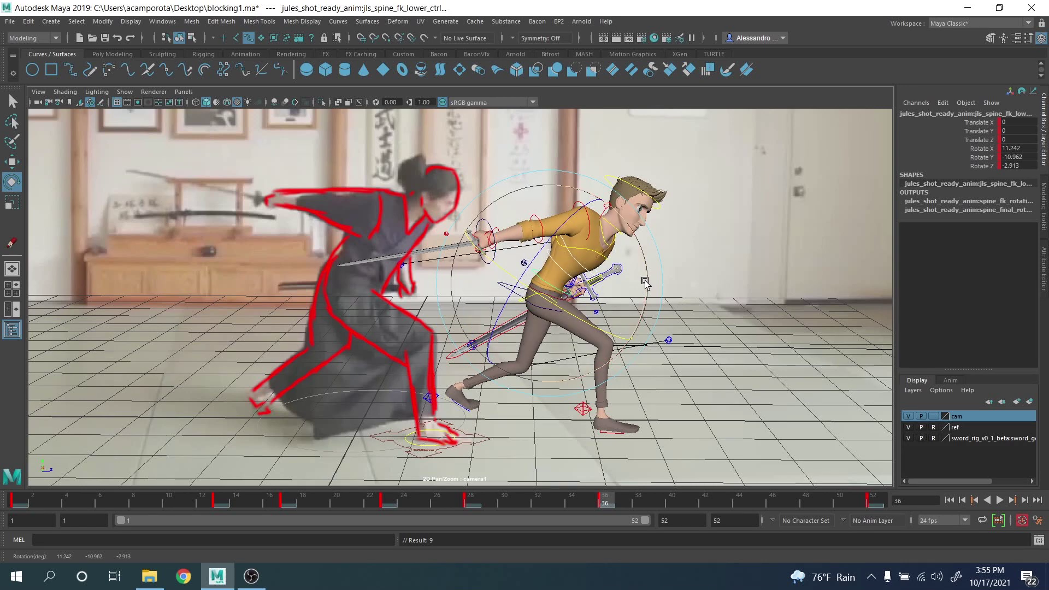
drag(644, 282, 644, 283)
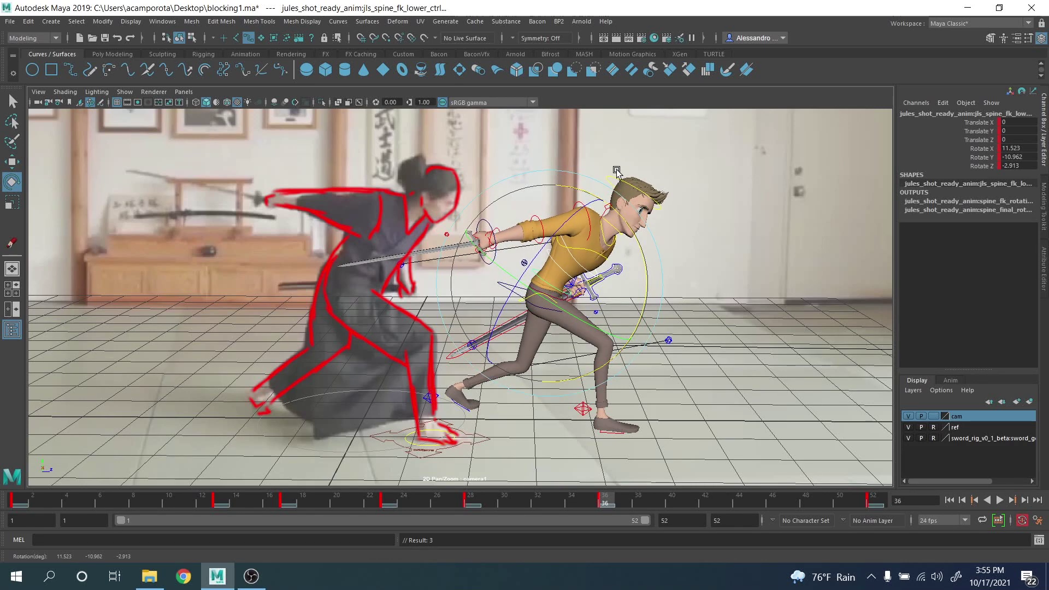
Step: Rotate the right clavicle control at frame 36 to about X -1.88, Y 7.433, Z 11.622
click(625, 154)
click(605, 209)
drag(586, 241, 593, 260)
drag(600, 171, 601, 168)
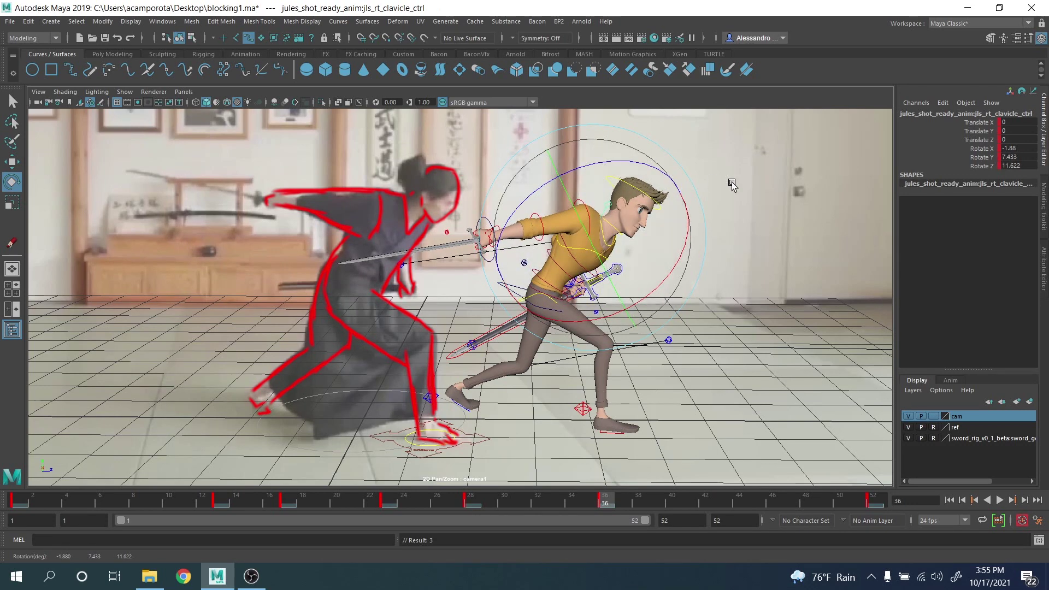
click(729, 183)
Step: Raise the sword arm at frame 36 by rotating the right upper arm FK control to about X 7.776, Y 86.098, Z -18.052
click(603, 231)
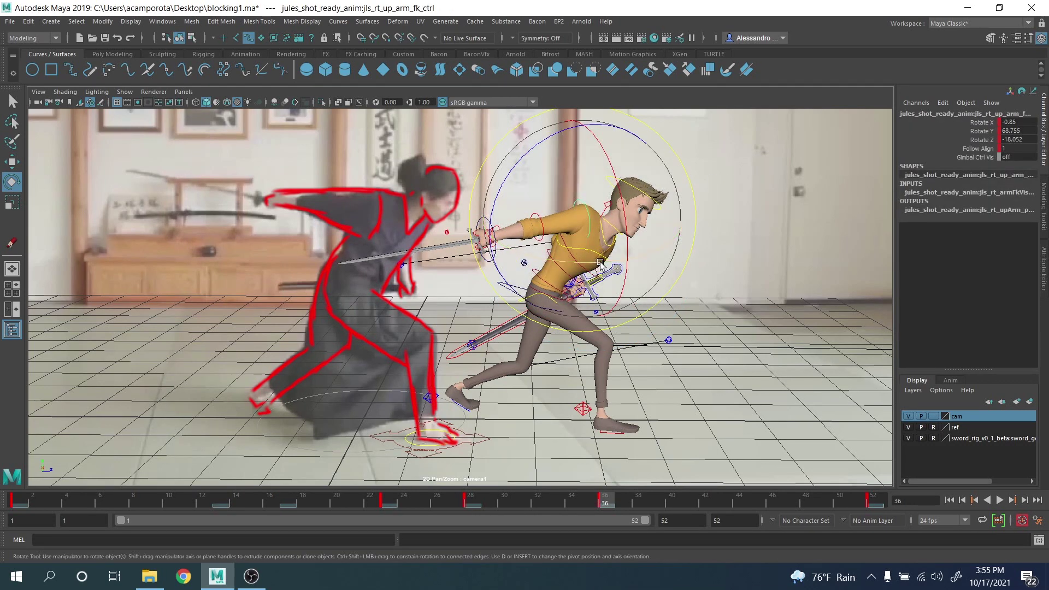
key(e)
mouse_move(599, 264)
mouse_down()
mouse_move(650, 265)
mouse_move(605, 263)
mouse_up()
drag(632, 149, 657, 167)
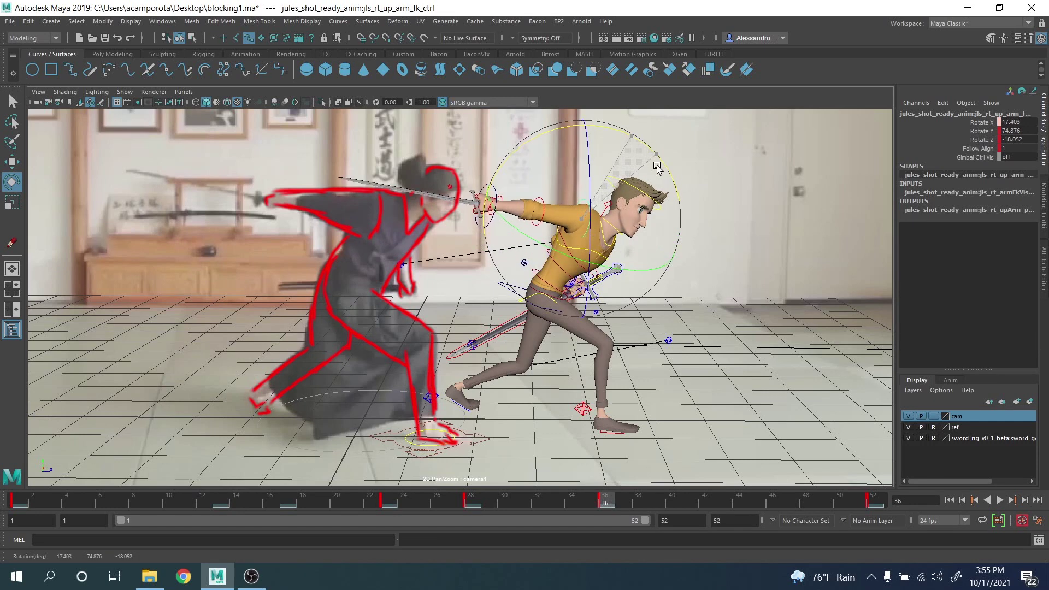
drag(609, 257, 603, 264)
drag(642, 154, 640, 147)
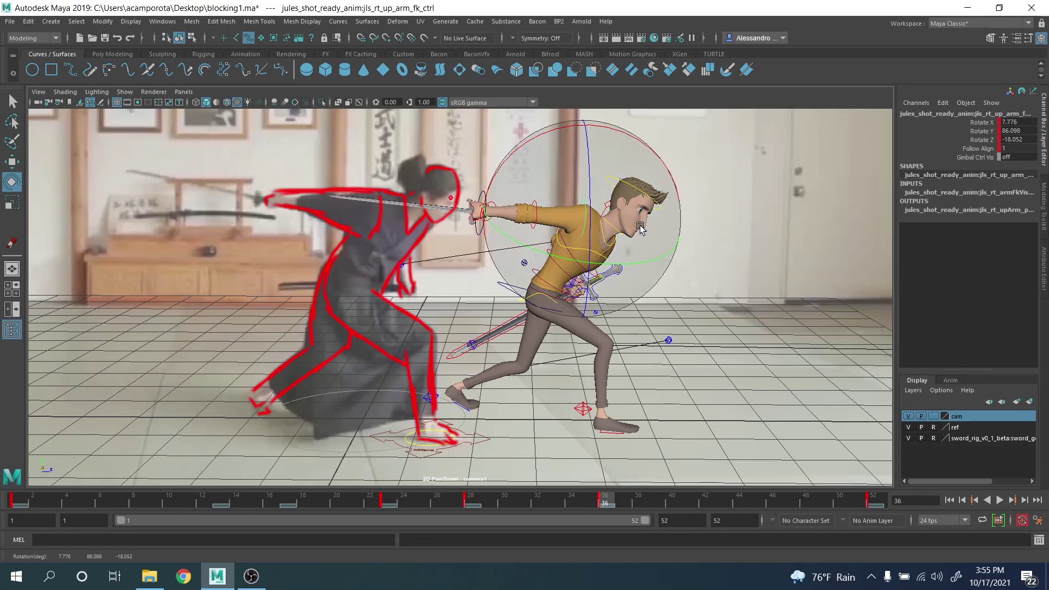
click(310, 178)
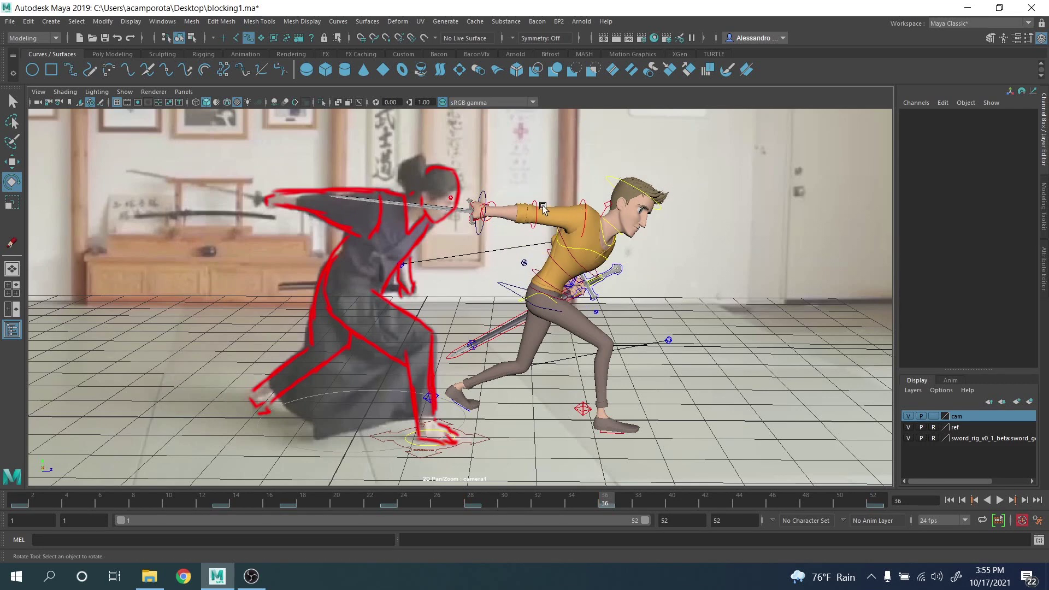
Step: Set the right elbow FK control's bend at frame 36 to about Rotate Y 1.62 and compare with the neighbouring key poses
click(543, 208)
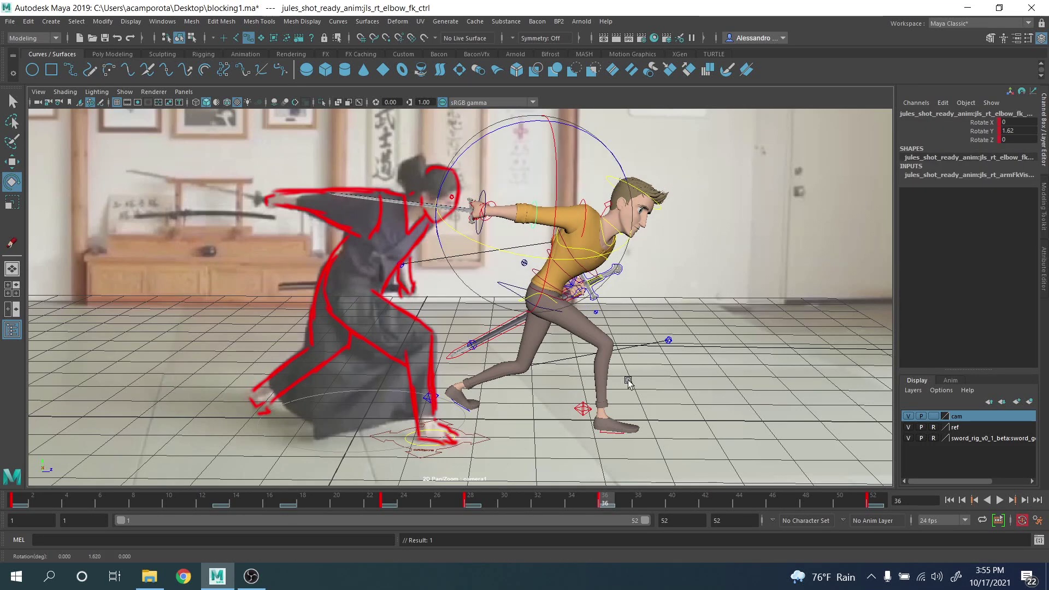
key(comma)
key(period)
key(period)
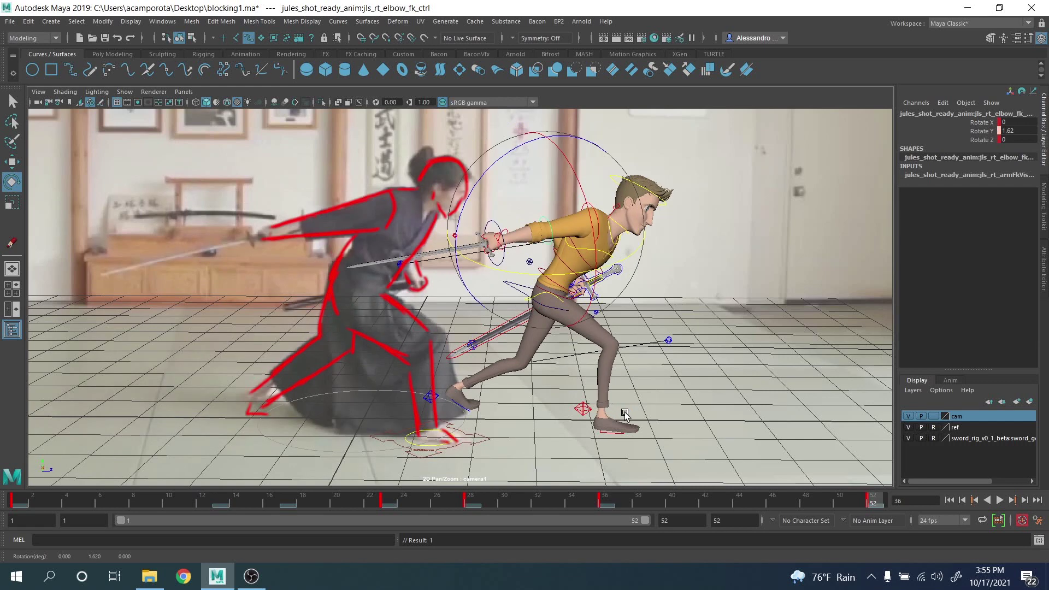
key(comma)
key(q)
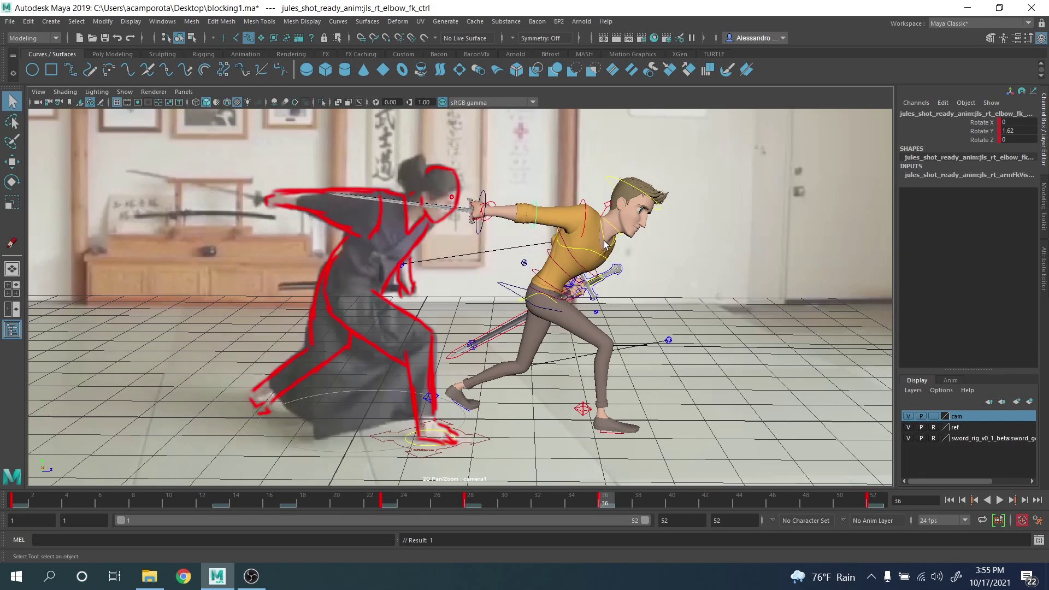
Step: Adjust the rotation of the upper neck control slightly at frame 36
click(609, 242)
key(e)
drag(663, 271, 674, 281)
key(q)
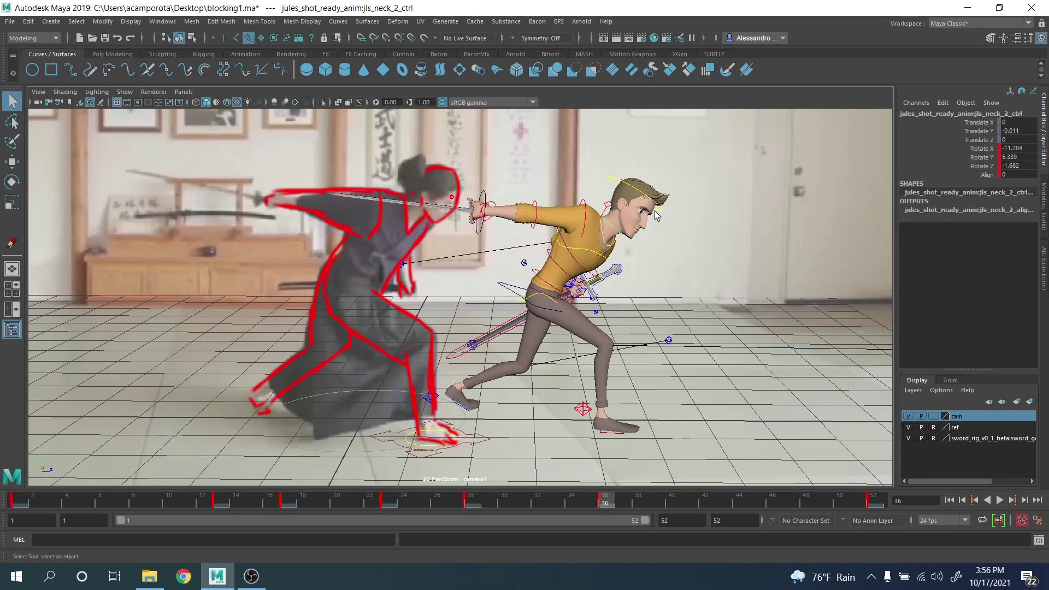
Step: Rotate the head control at frame 36 to about X -10.43, Y 5.339, Z -1.682 and compare with the neighbouring key poses
click(656, 214)
key(e)
drag(686, 285, 685, 287)
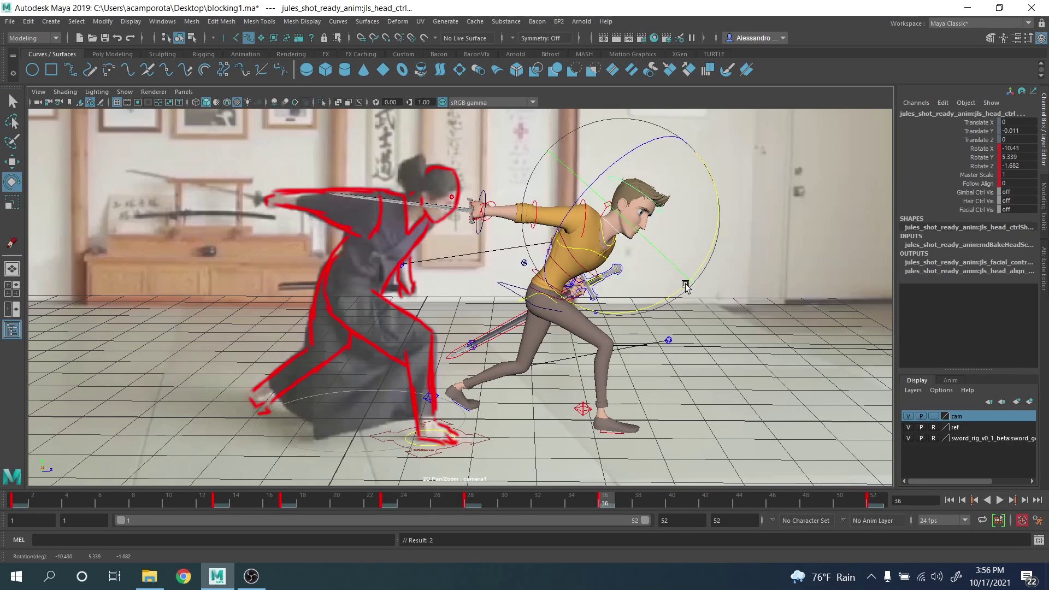
key(comma)
key(period)
key(period)
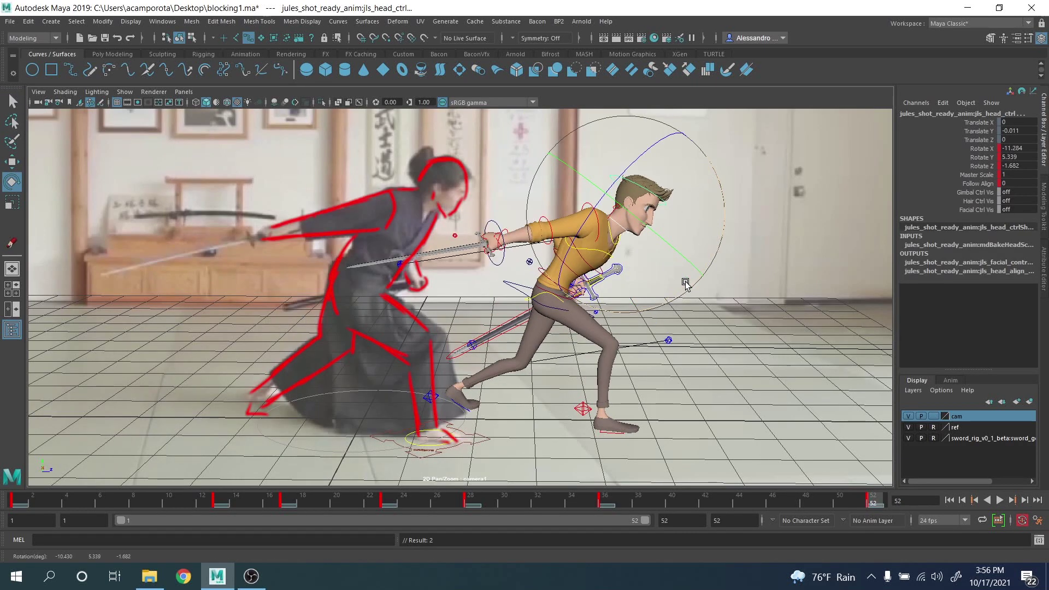
key(comma)
key(period)
key(comma)
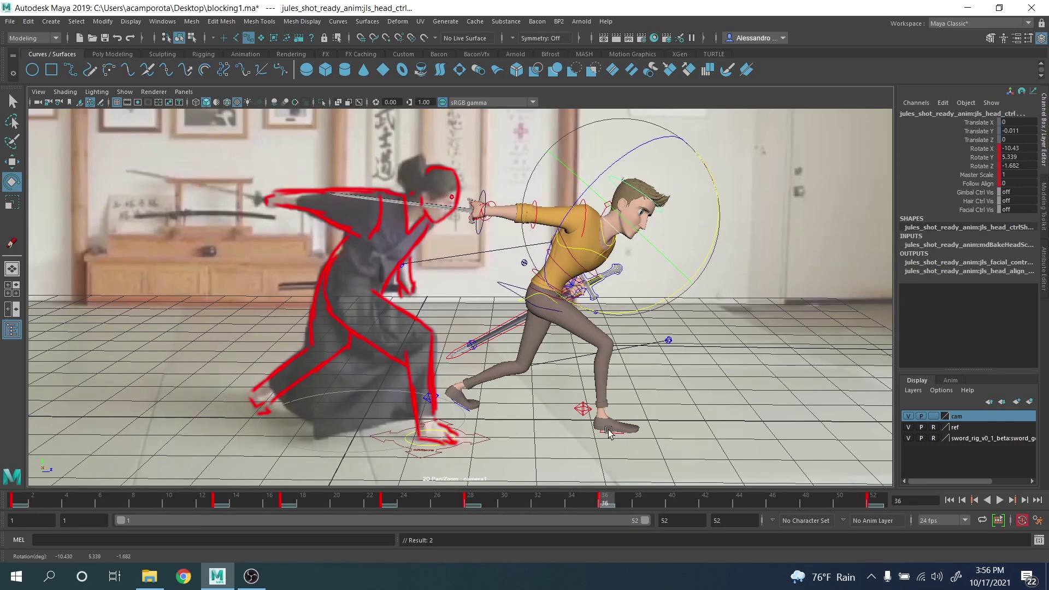
click(584, 412)
key(period)
click(973, 184)
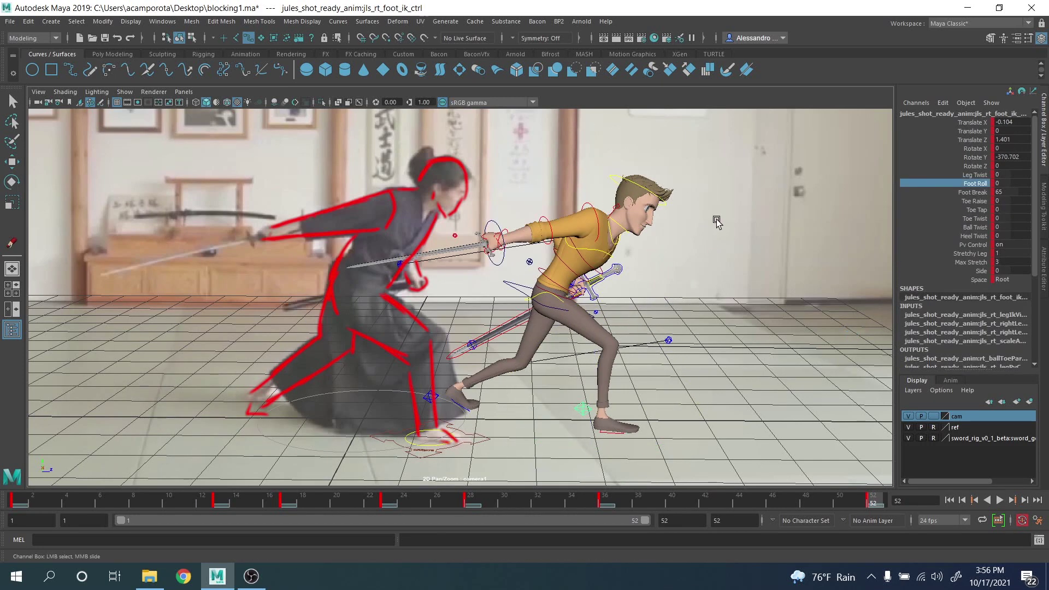
key(comma)
key(comma)
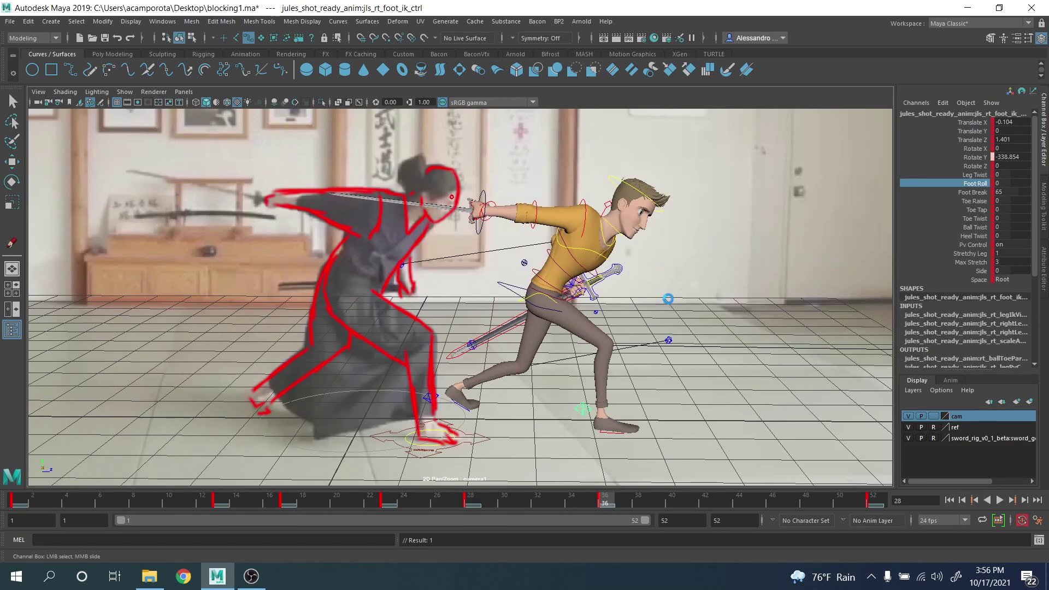
Step: Set the left foot IK control's Foot Roll to about 31.8 at frame 52
key(period)
click(430, 397)
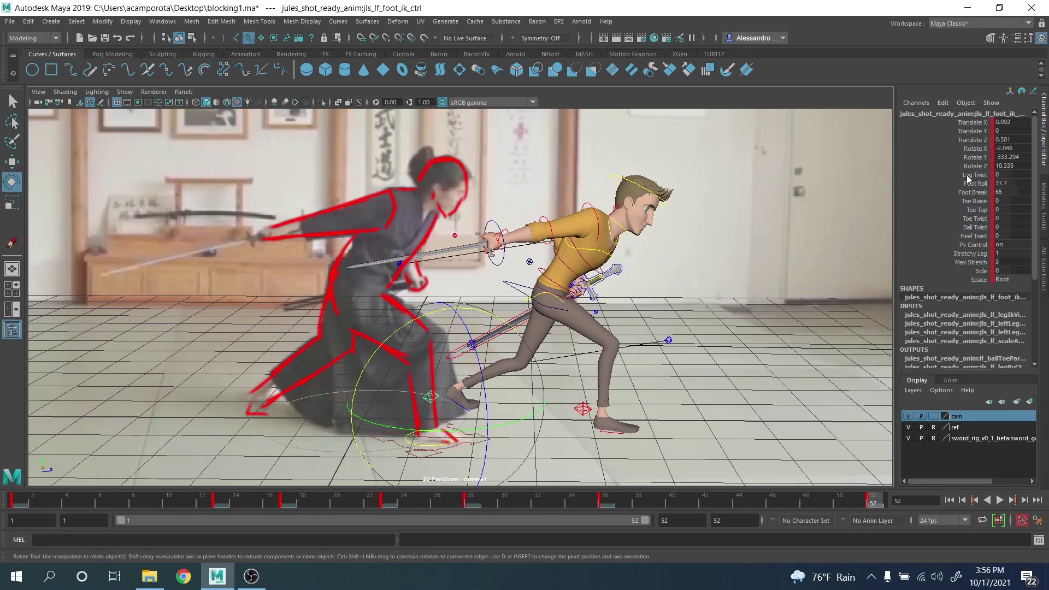
click(969, 175)
click(976, 184)
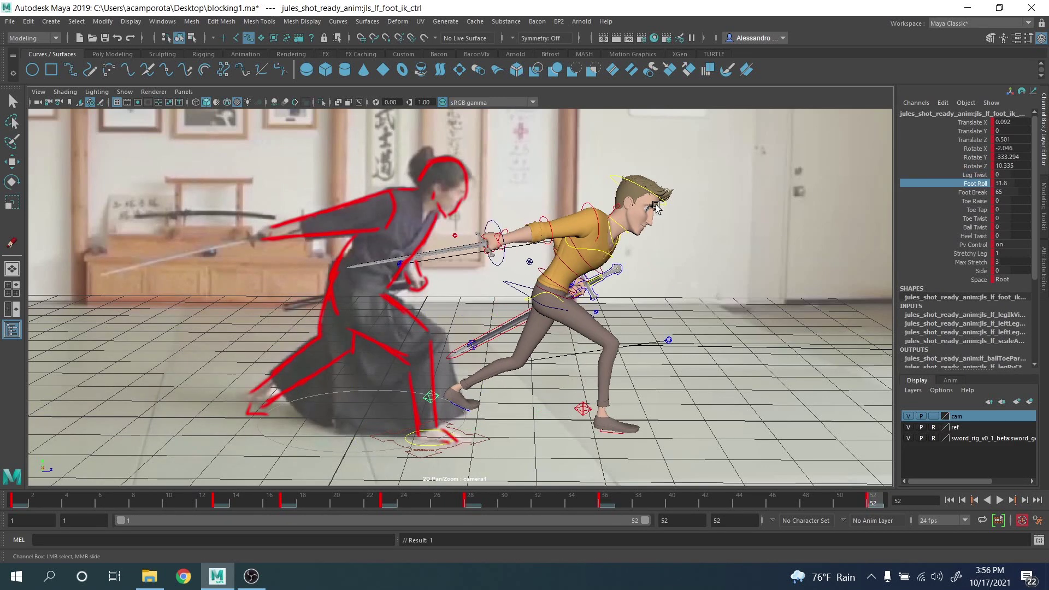
Step: Flip between the key poses at frames 28, 36 and 52 to check the back foot and the body's motion
key(comma)
key(period)
key(comma)
key(comma)
key(period)
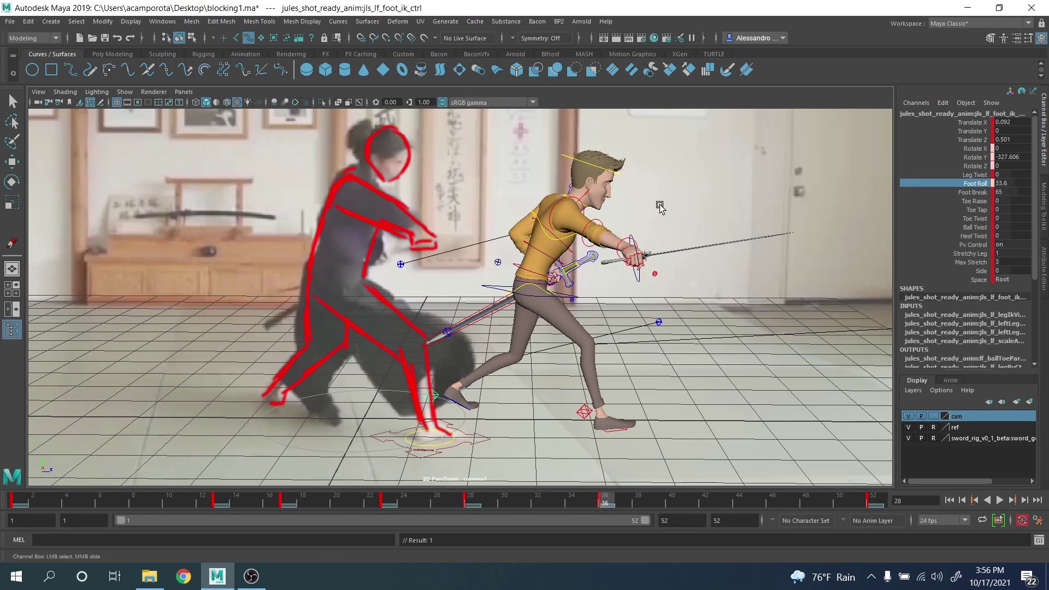
key(period)
key(comma)
key(period)
key(comma)
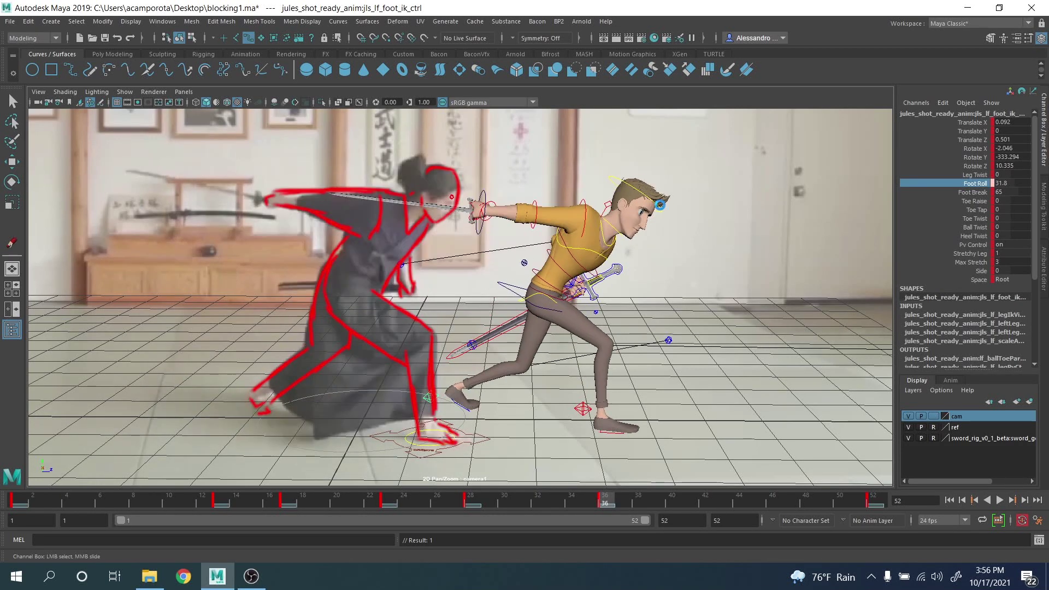
key(period)
key(period)
key(comma)
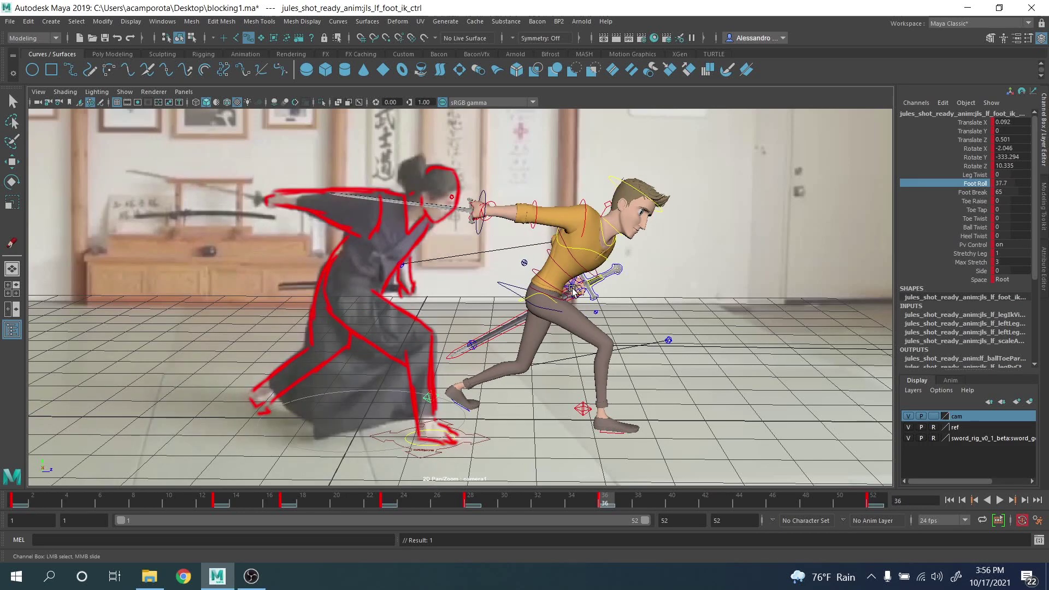
Step: Lower the left arm IK control at frame 36 to about Translate Y -0.615 and shift it slightly backward, comparing with the frame 52 pose
scroll(560, 280, up, 6)
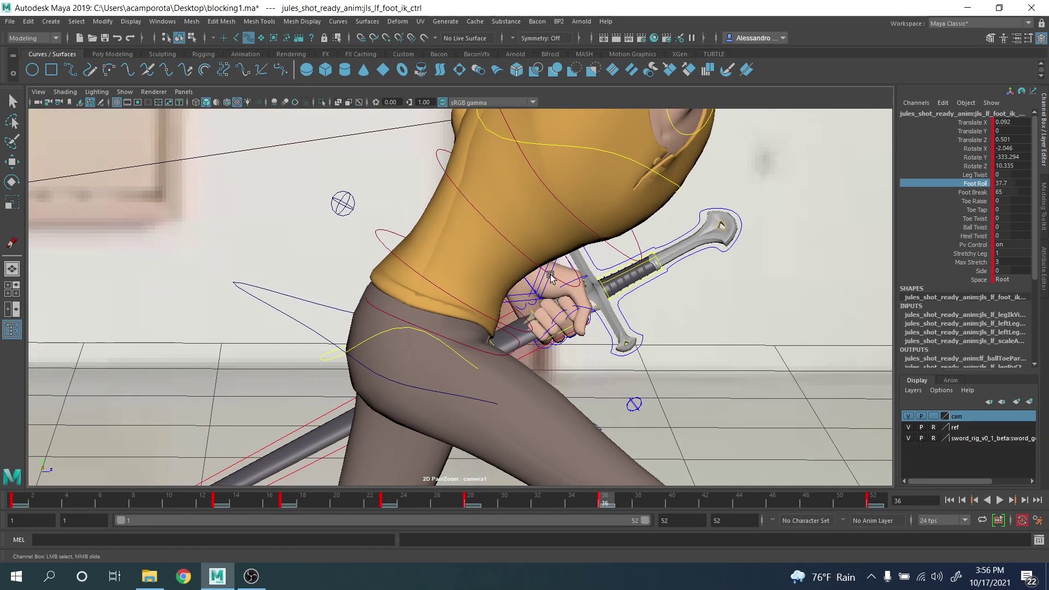
click(523, 305)
scroll(467, 296, down, 6)
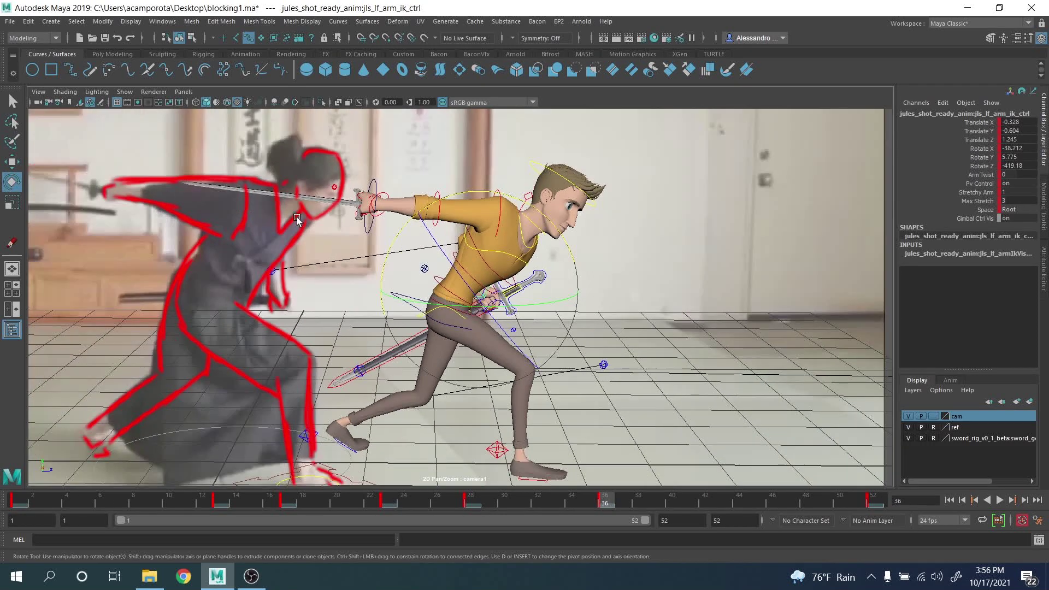
key(e)
key(w)
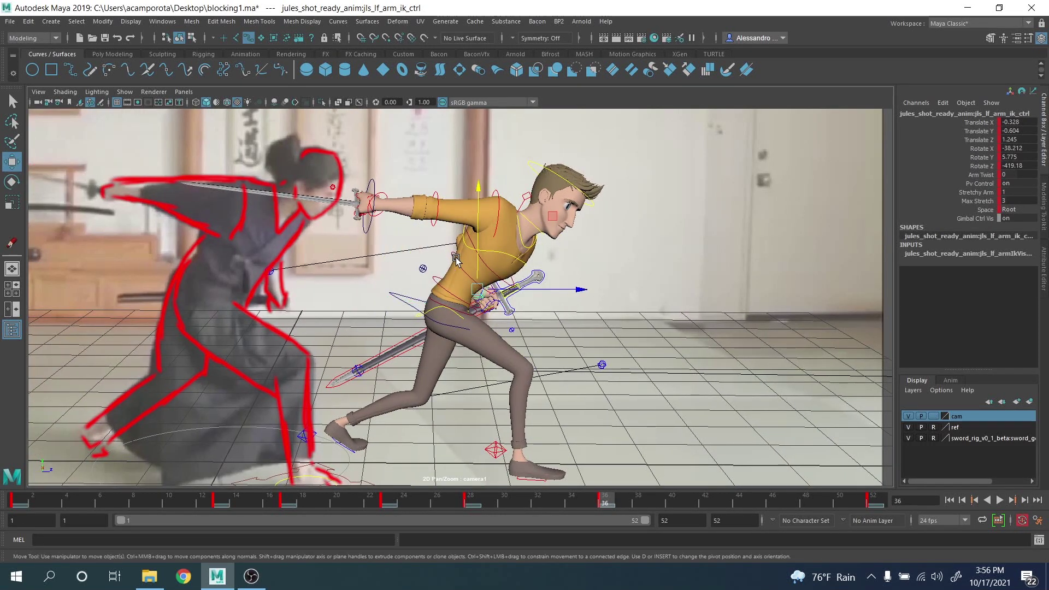
key(comma)
key(period)
key(period)
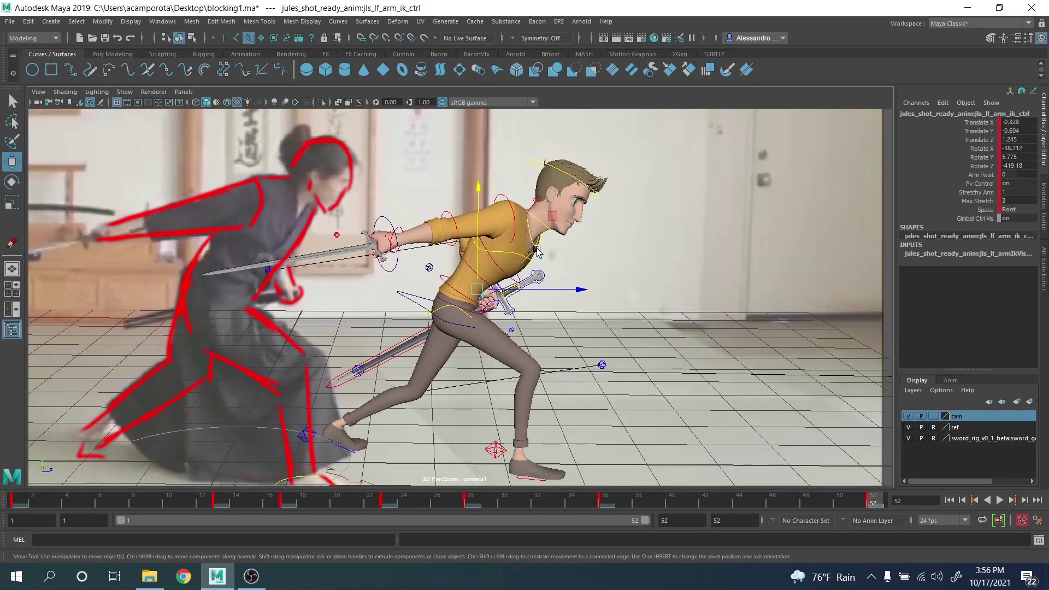
key(comma)
drag(478, 227, 479, 229)
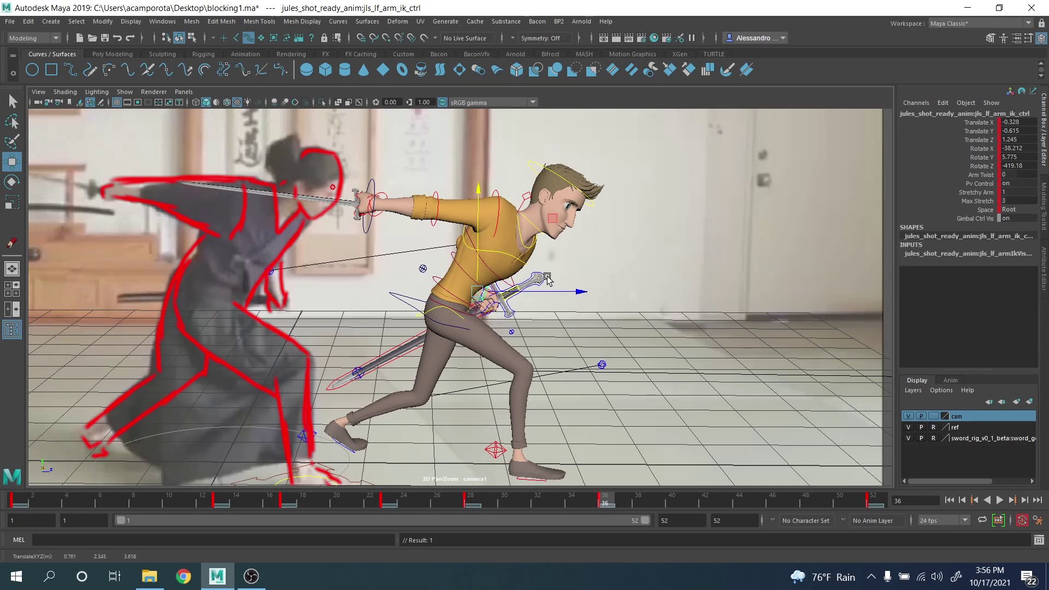
key(ctrl+z)
key(period)
key(comma)
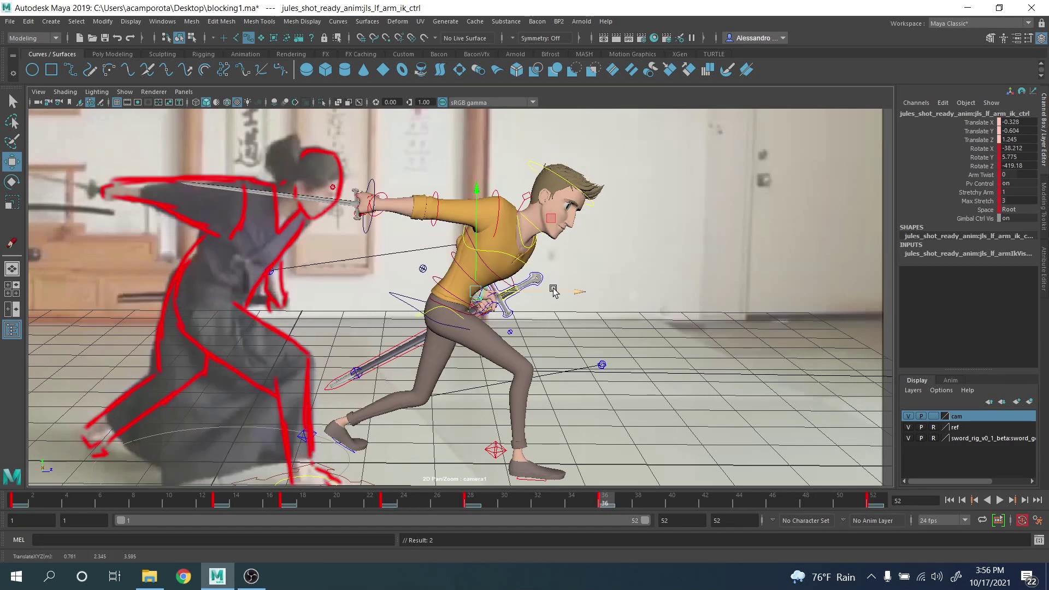
Step: Rotate the left arm IK control at frames 36 and 52 to level the scabbard, using about Rotate X -29.433 at frame 52
key(comma)
key(period)
key(e)
drag(565, 263, 561, 232)
key(period)
key(comma)
key(period)
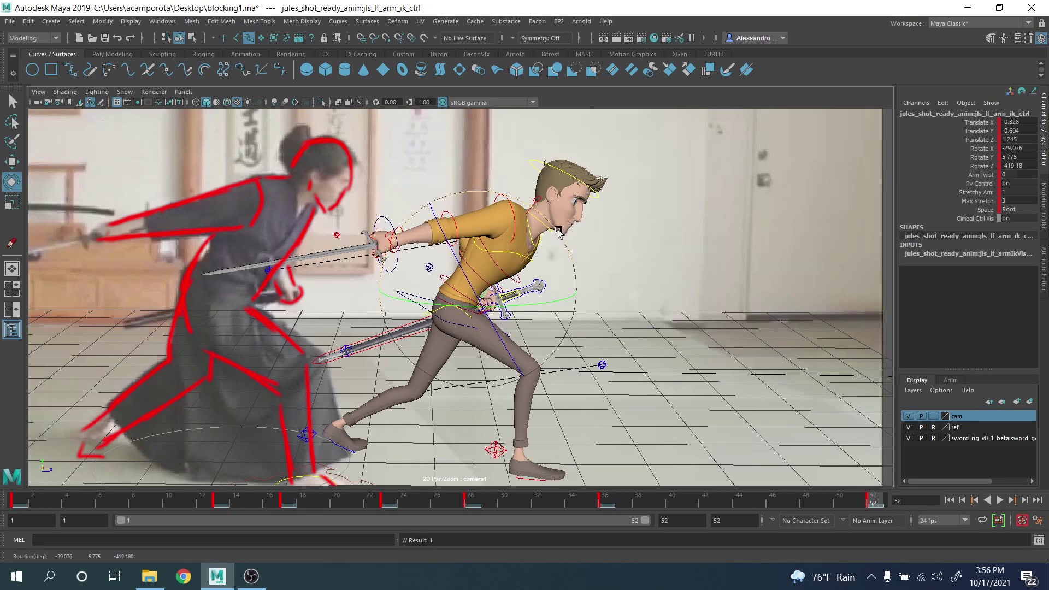
key(comma)
key(period)
key(comma)
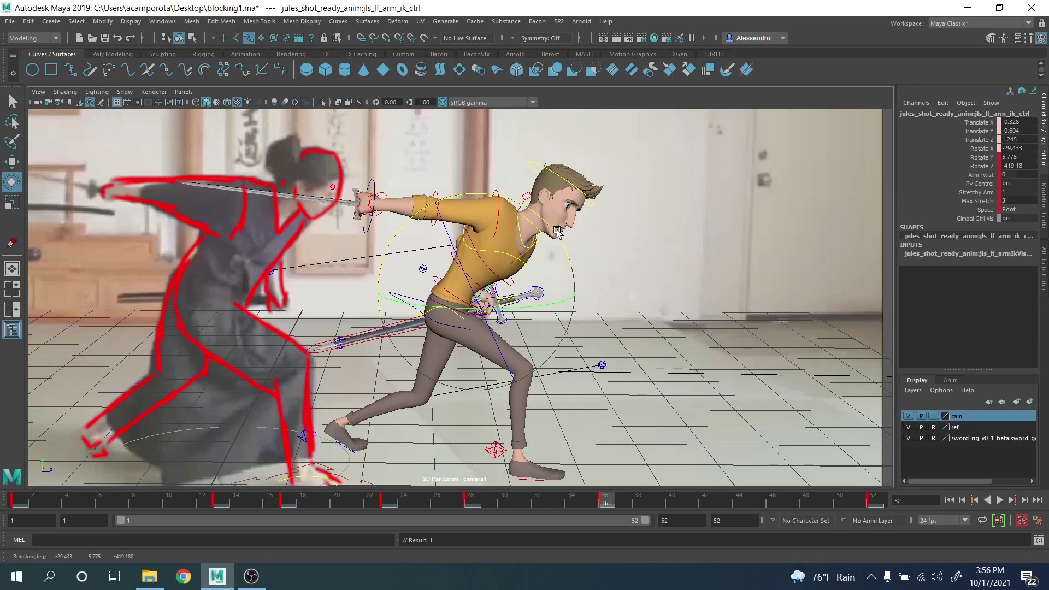
Step: Play back the blocked animation through the shot camera
key(alt+v)
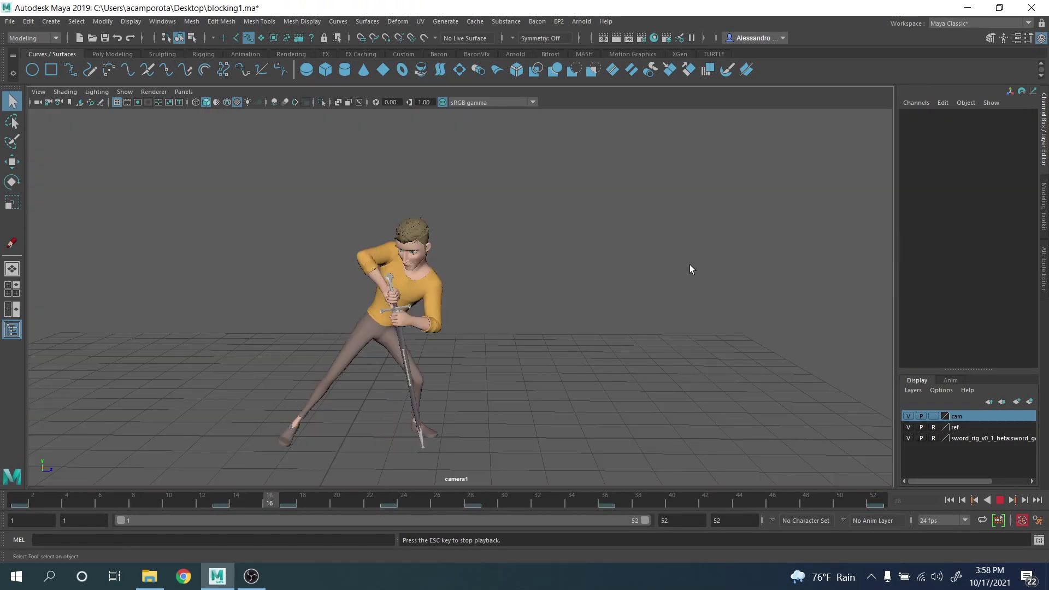